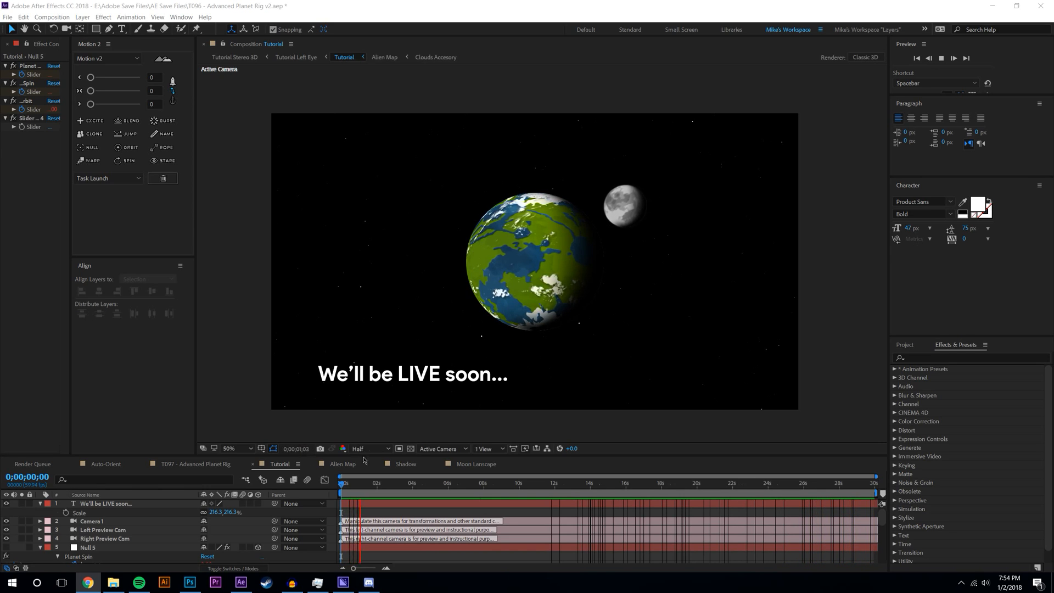
- Enlarge the timeline, collapse Null 5's effect properties, and restore the viewer height
left_click_drag(358, 456, 416, 308)
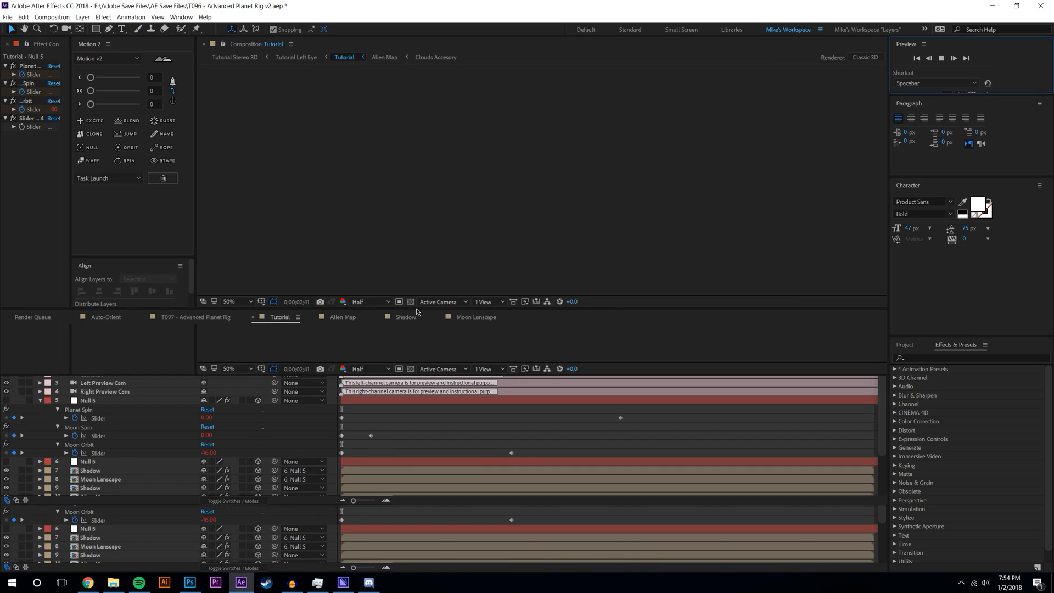
left_click(40, 401)
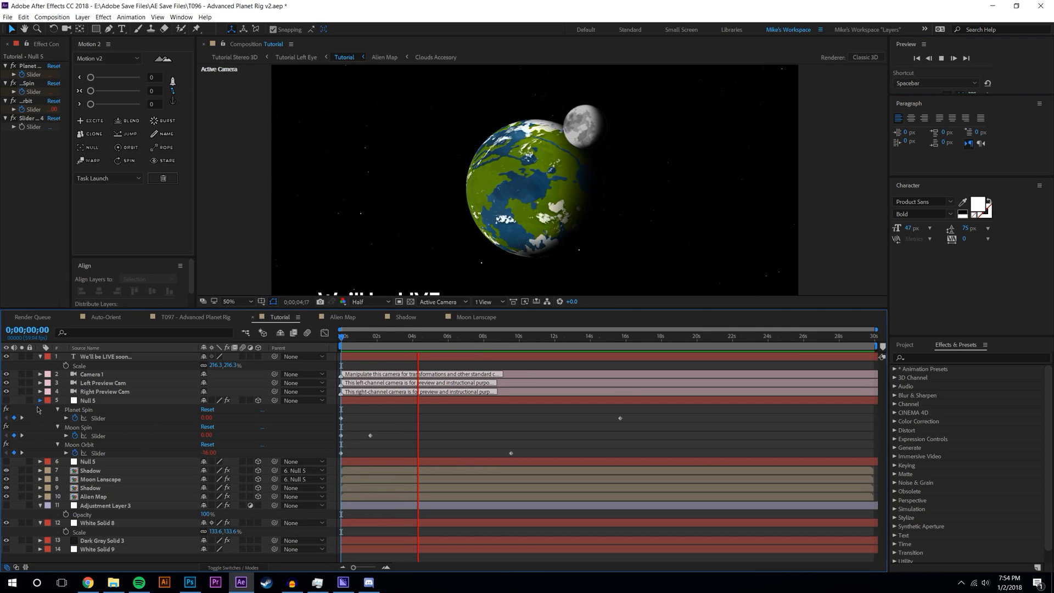
left_click_drag(219, 308, 225, 358)
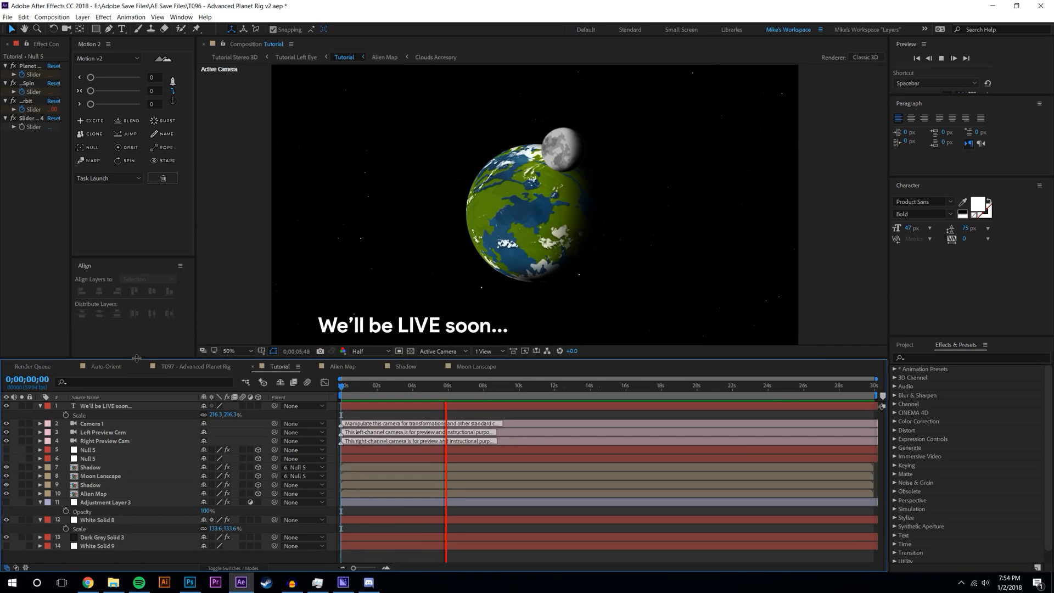
- Choose File > New > New Project to trigger the save prompt, then switch focus to the browser
left_click(7, 17)
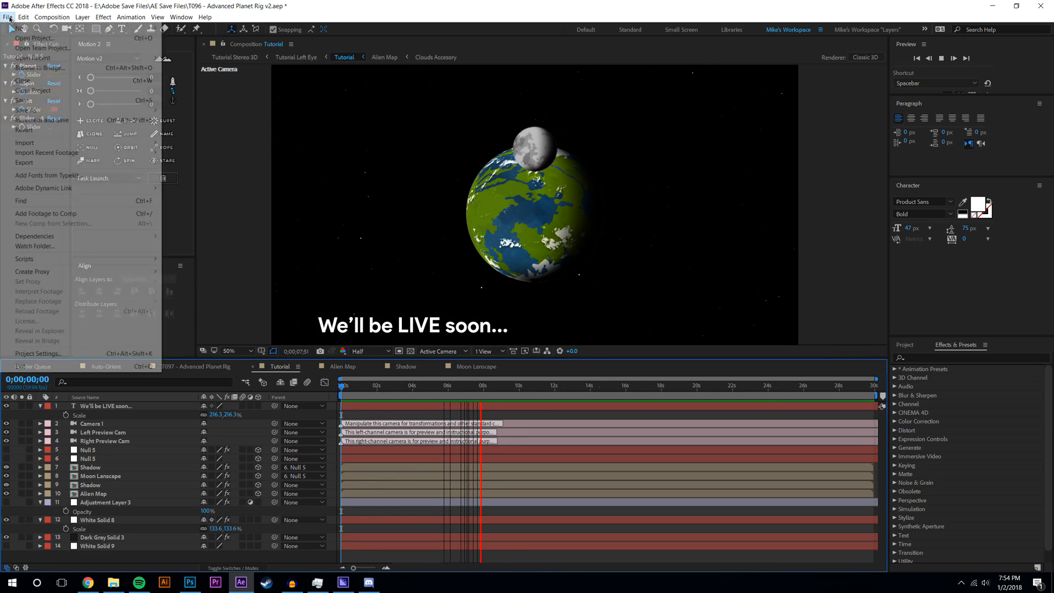
mouse_move(127, 27)
left_click(191, 28)
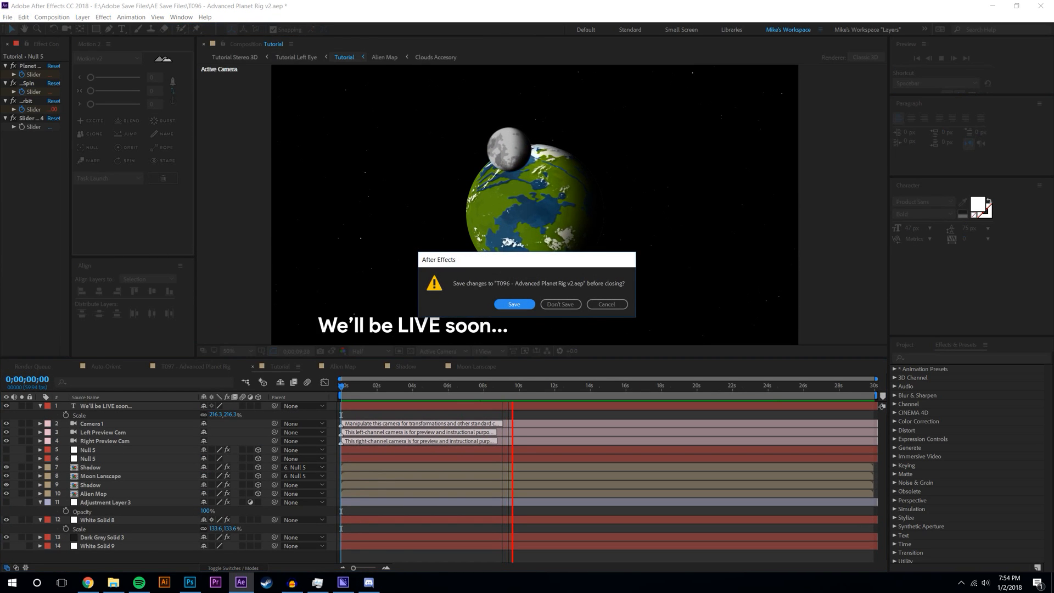
key("alt+Tab")
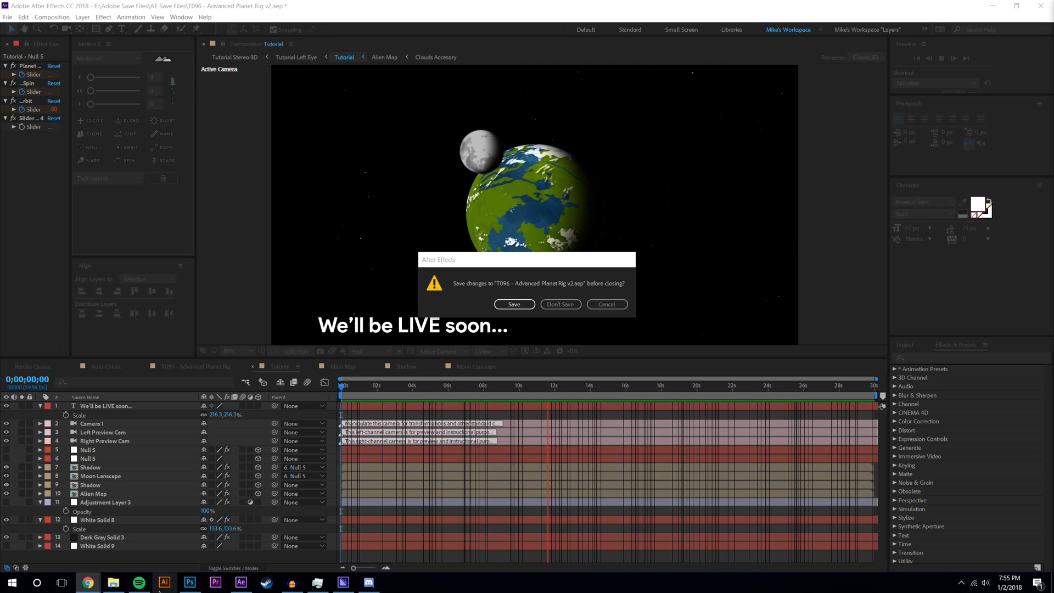
- Discard the planet rig changes and enlarge the viewer, motion tools and effect controls panels
left_click(561, 304)
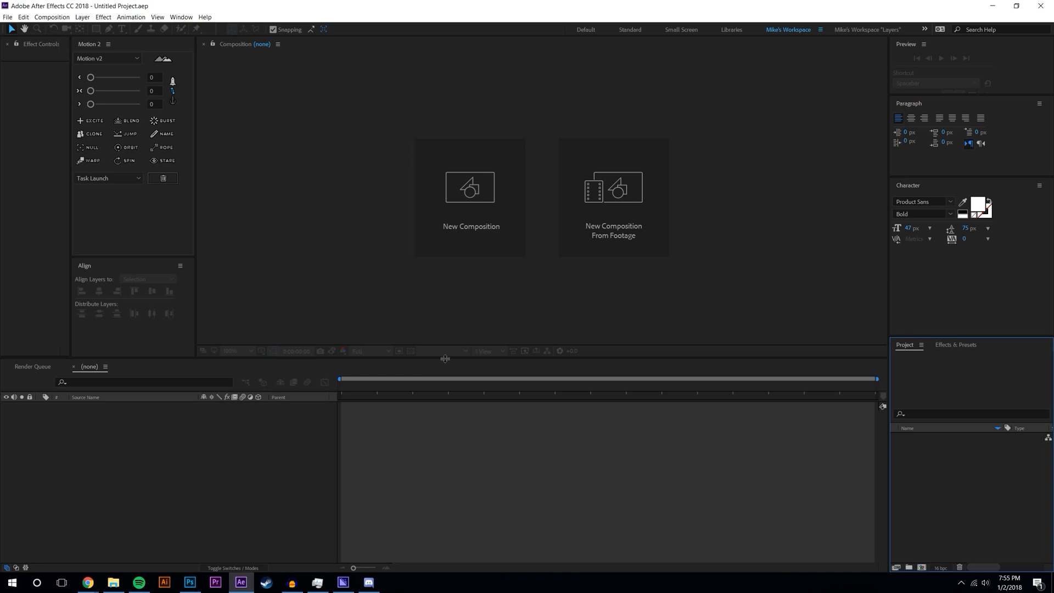
left_click_drag(445, 358, 445, 441)
left_click_drag(196, 110, 267, 111)
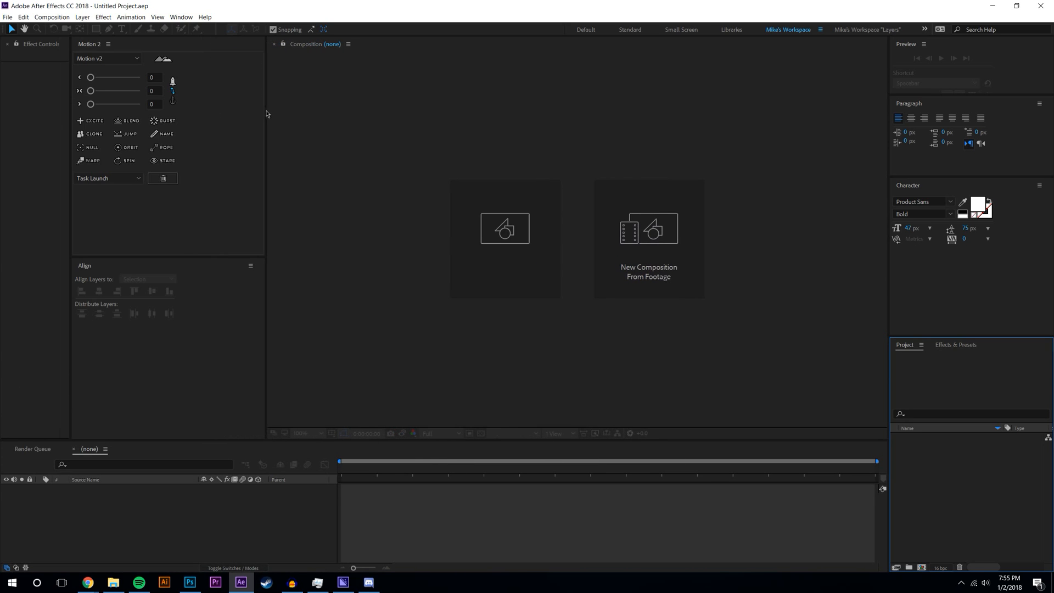
left_click_drag(70, 100, 150, 97)
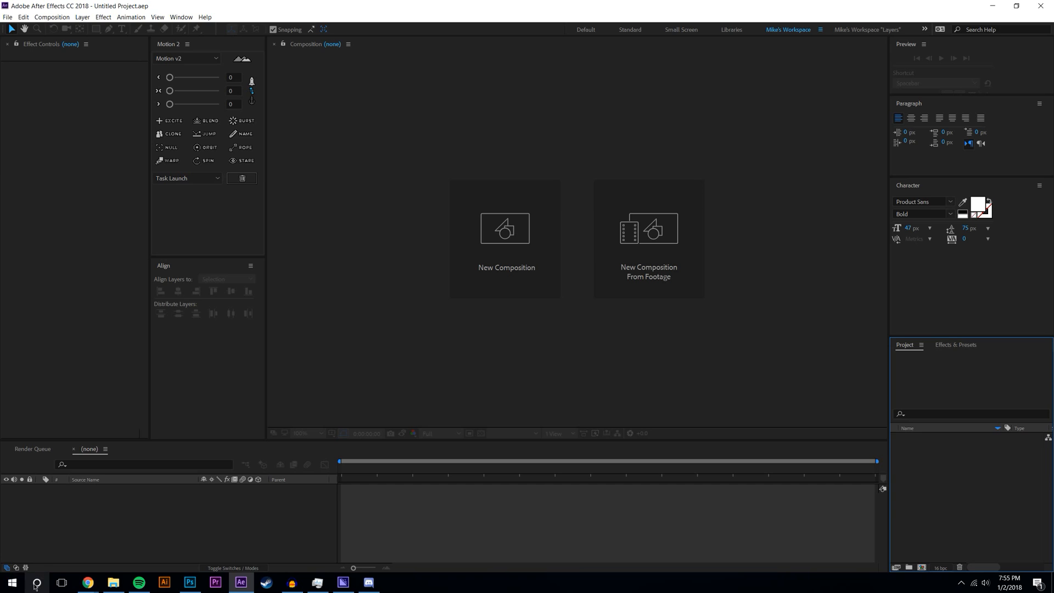
- Launch Steam from Windows search, move its friends window aside, and return to After Effects
left_click(9, 584)
type("stea")
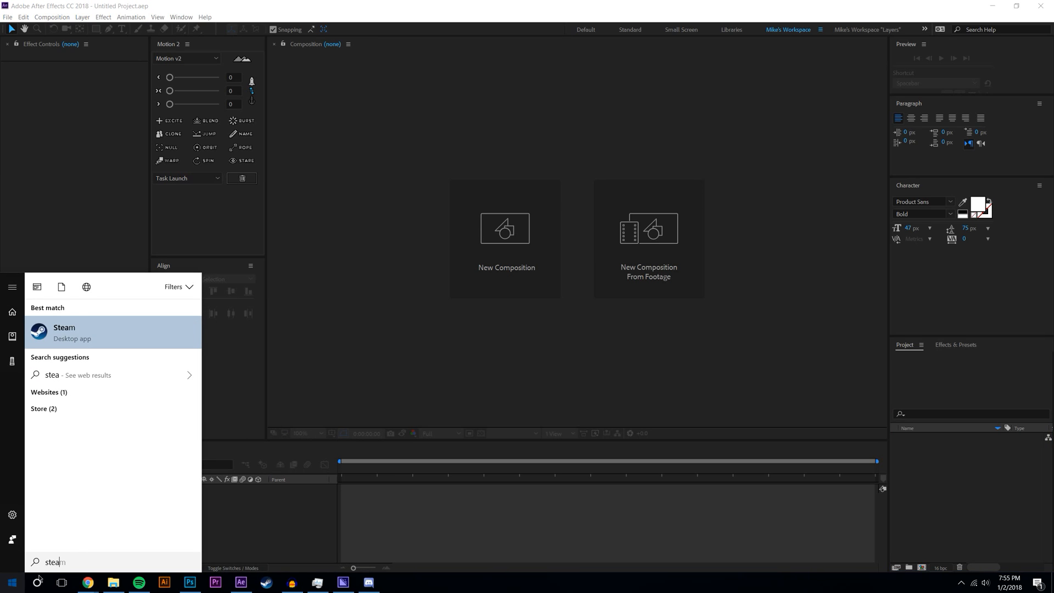
left_click(97, 328)
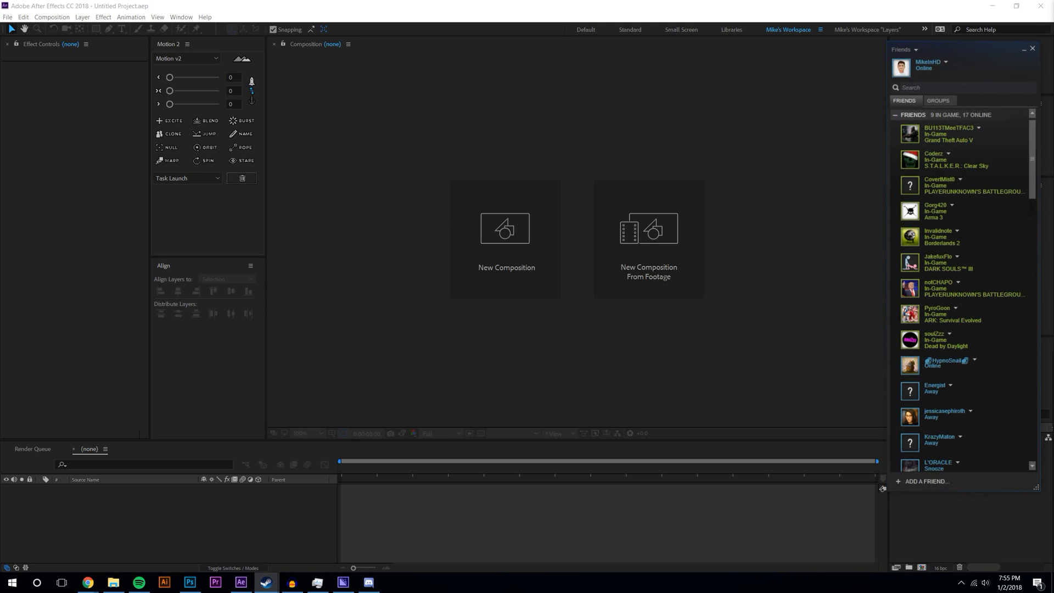
left_click_drag(965, 48, 1053, 49)
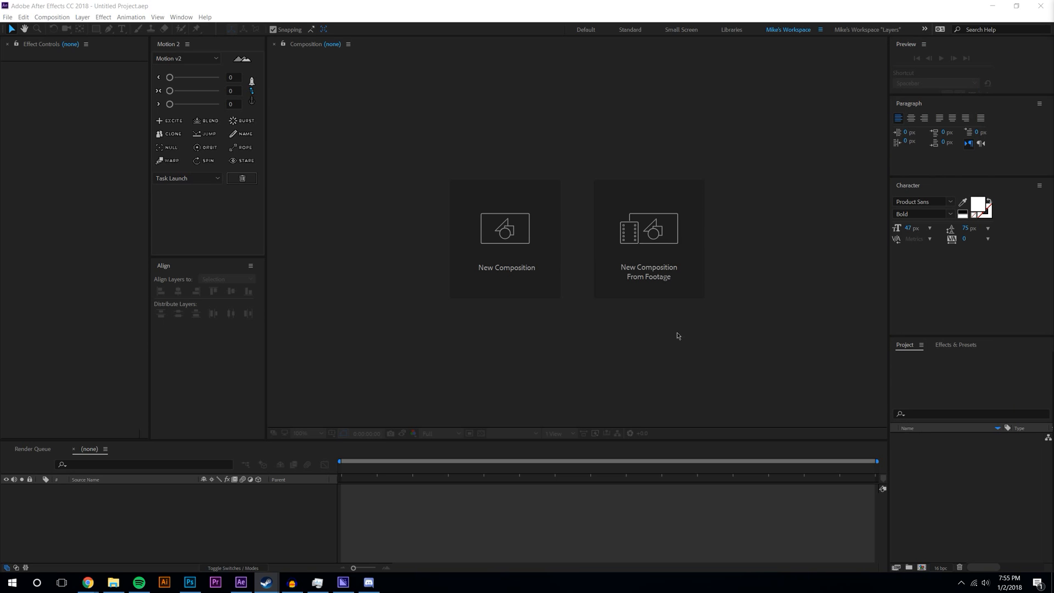
left_click(446, 526)
left_click(126, 547)
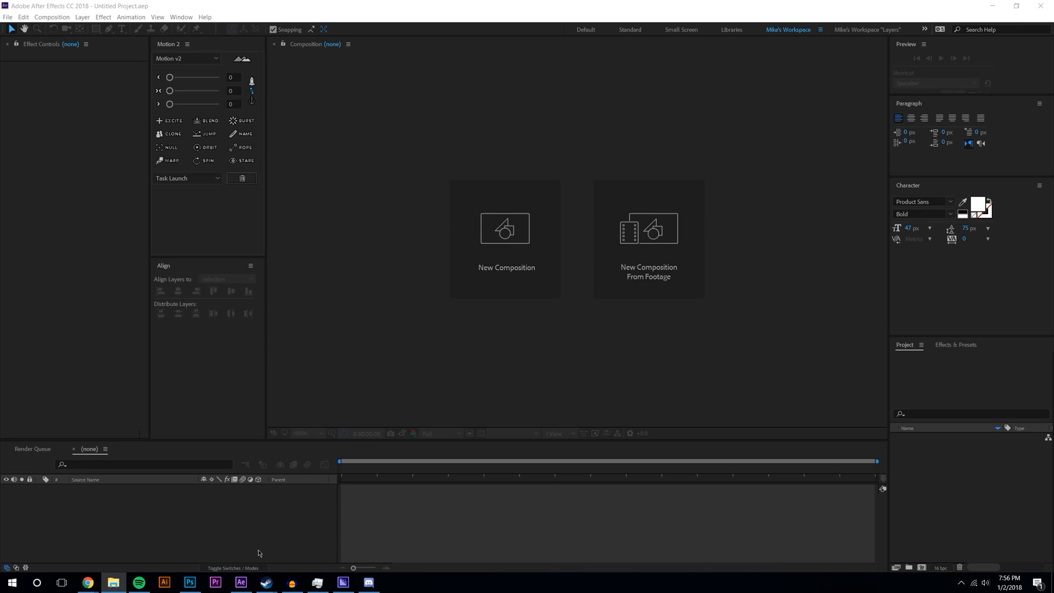
left_click(7, 17)
- Reopen T096 - Advanced Planet Rig v2 and view the Alien Map composition at 25%, Full resolution
left_click(22, 41)
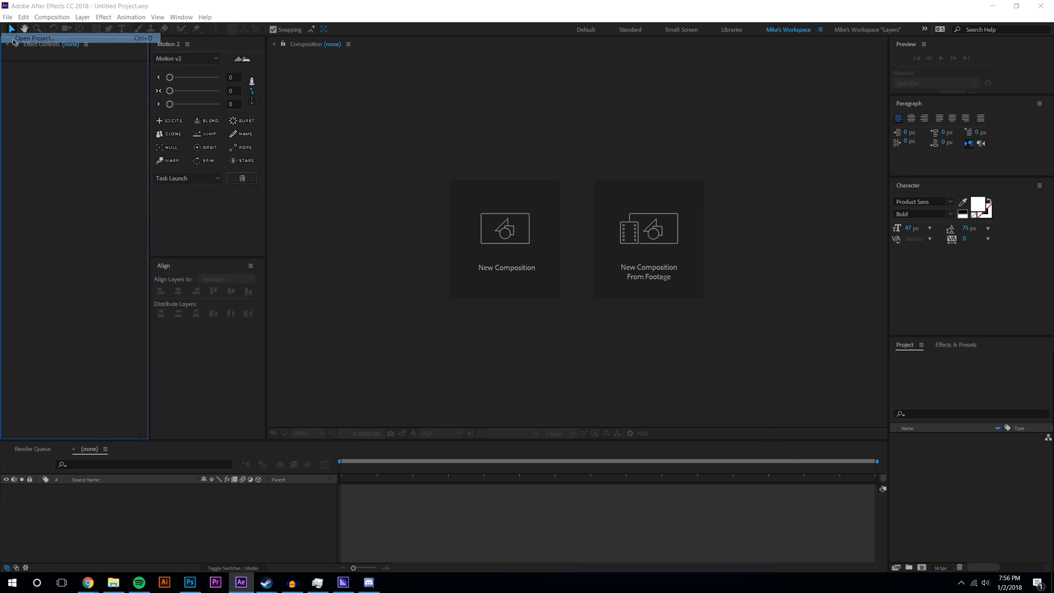
left_click(396, 115)
left_click(687, 468)
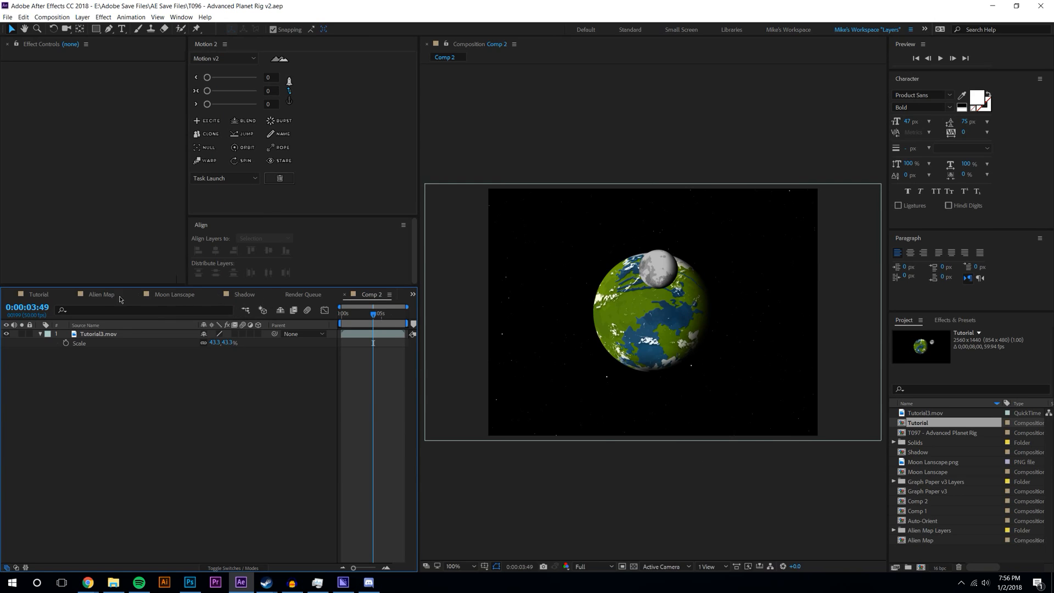
left_click(104, 297)
key("comma")
key("comma")
left_click(595, 566)
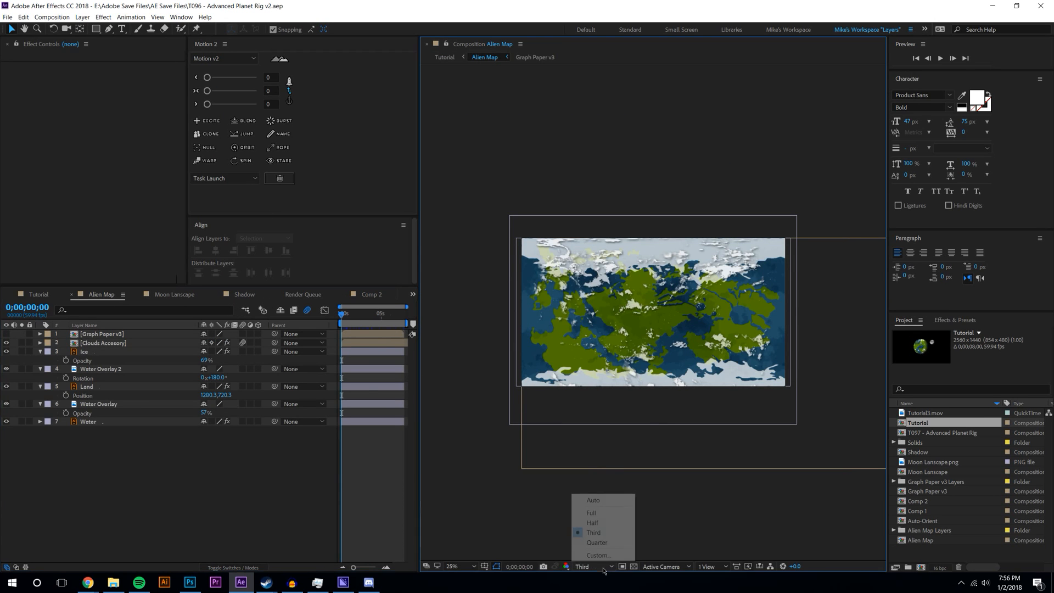
left_click(604, 506)
- Switch to the saved custom workspace and play a preview of the map animation
left_click(131, 17)
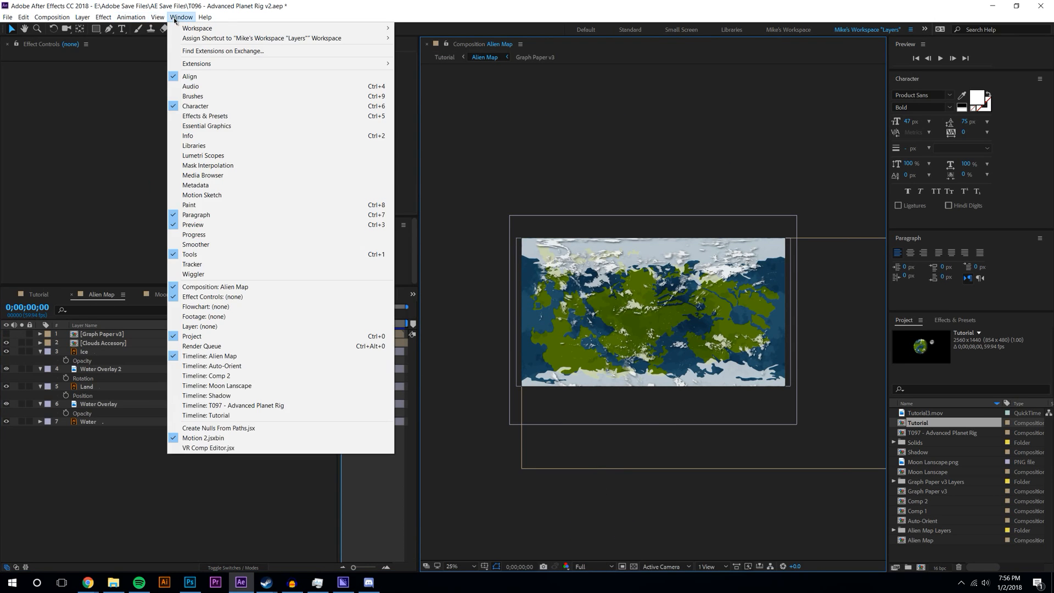
mouse_move(329, 28)
left_click(423, 99)
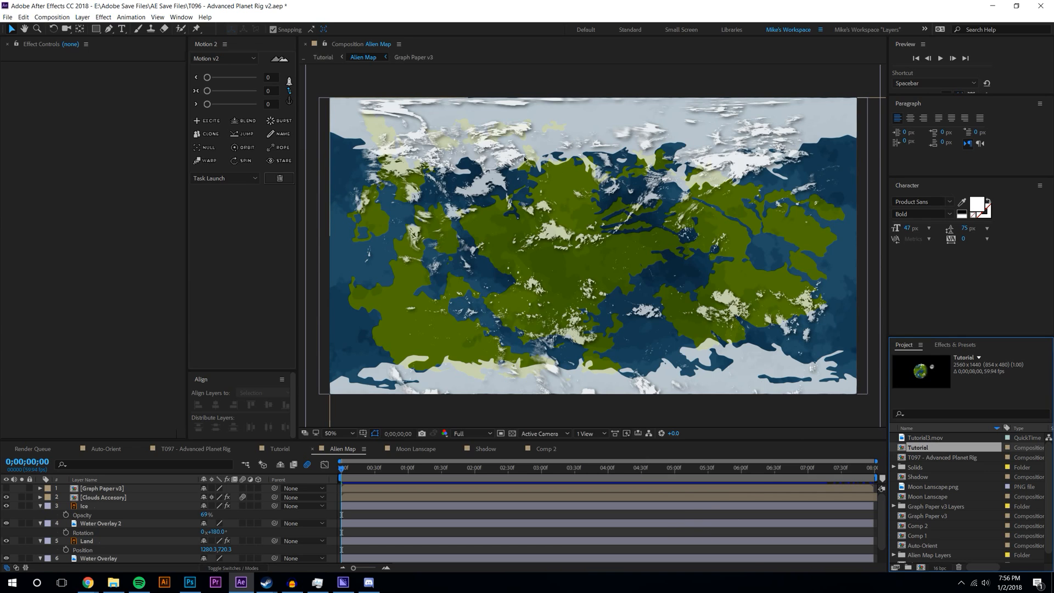
key("space")
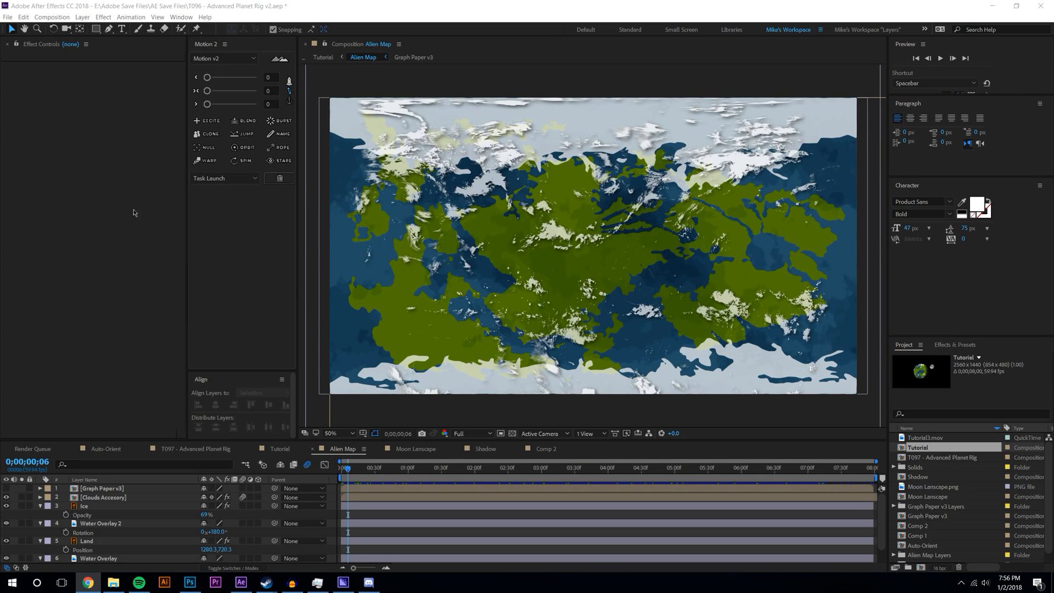
- Start a new project to bring up the save prompt, moving the prompt off the map view
left_click(8, 17)
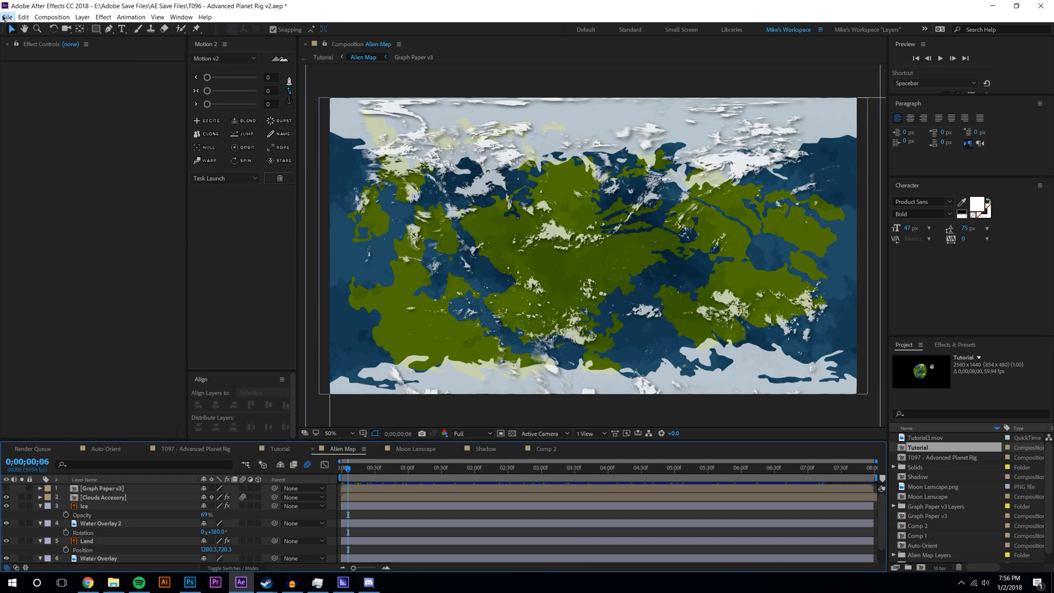
mouse_move(83, 28)
left_click(172, 29)
left_click_drag(568, 257, 301, 438)
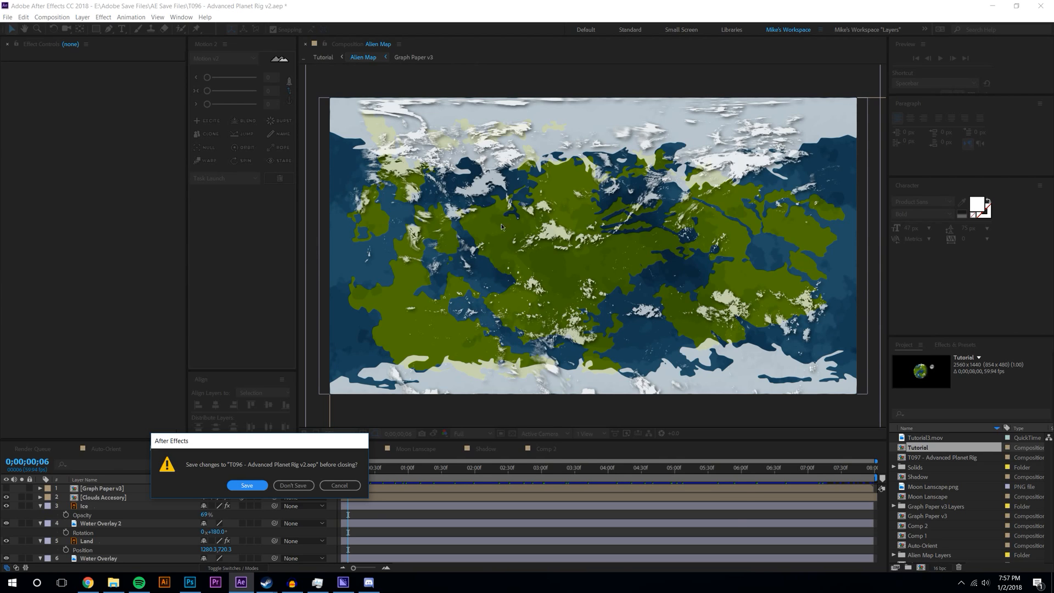
- Close the After Effects project without saving and open a Google Chrome window
left_click(290, 486)
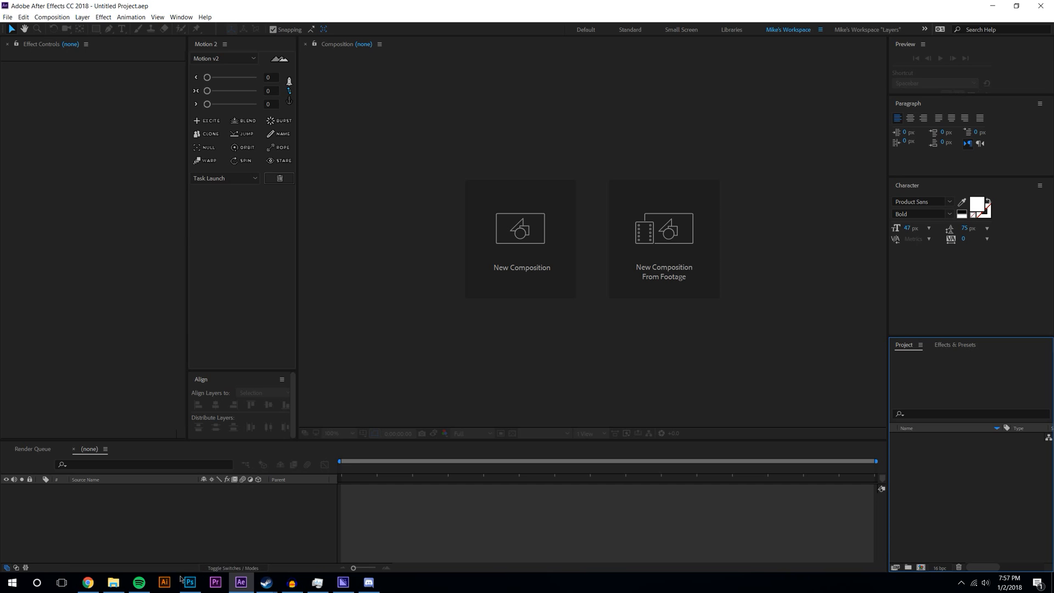
right_click(88, 582)
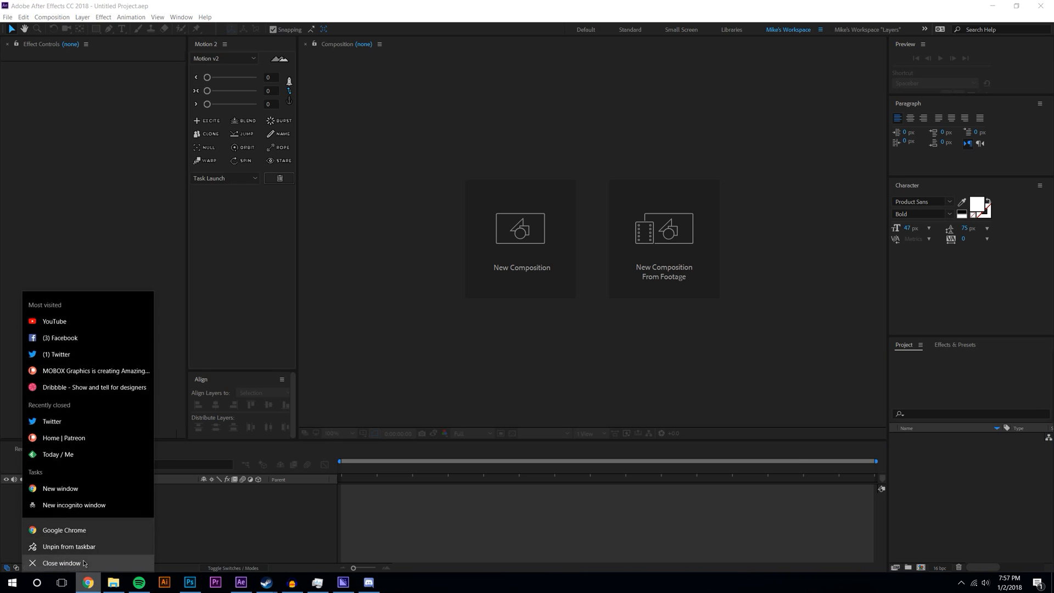
left_click(88, 528)
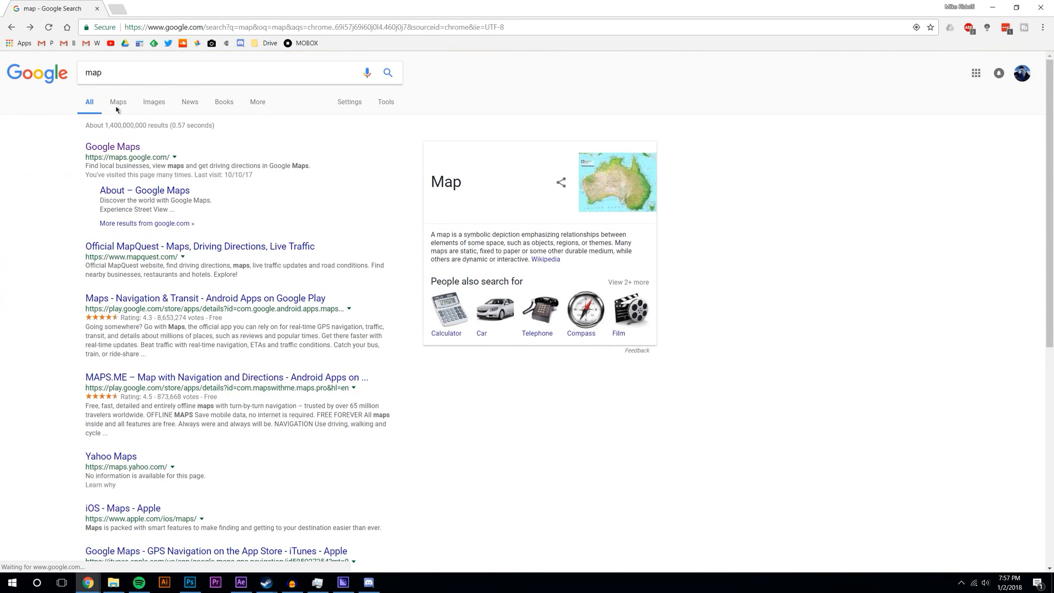
- Search Google Images for 'dwarf fortress'
left_click(154, 106)
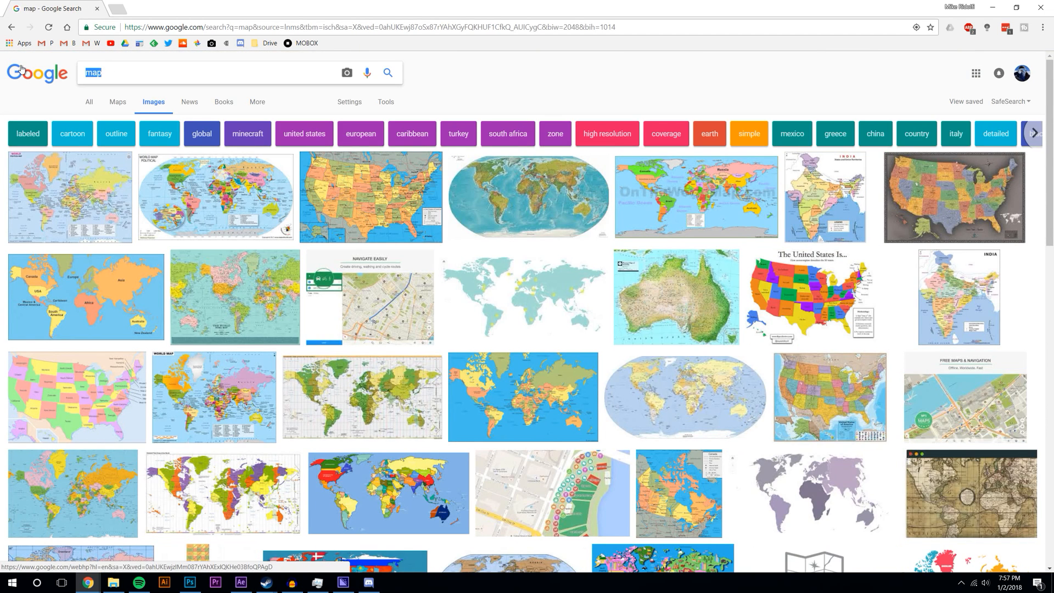
type("dwarf for")
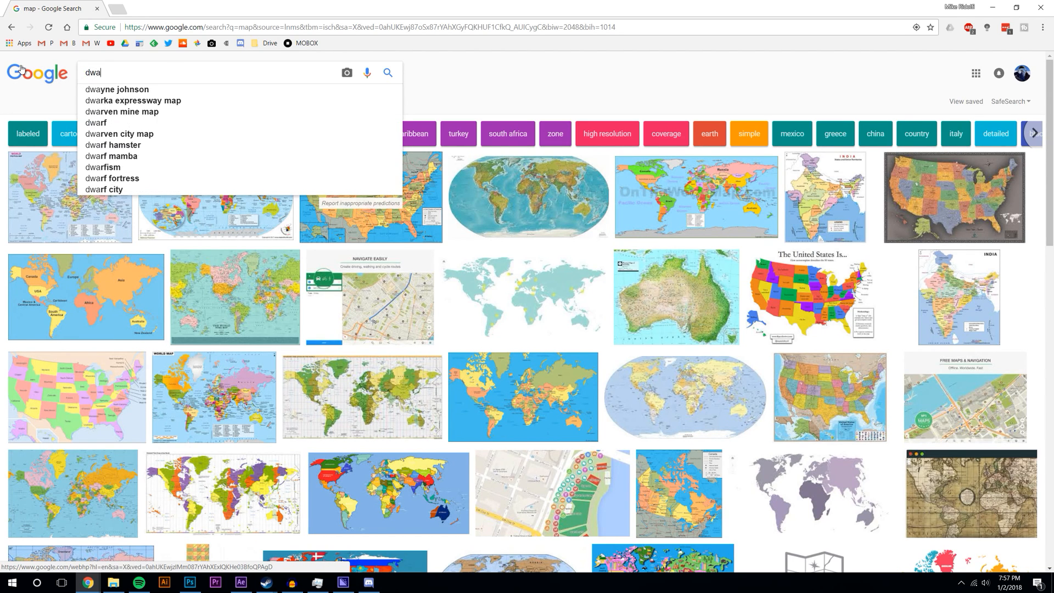
type("ess")
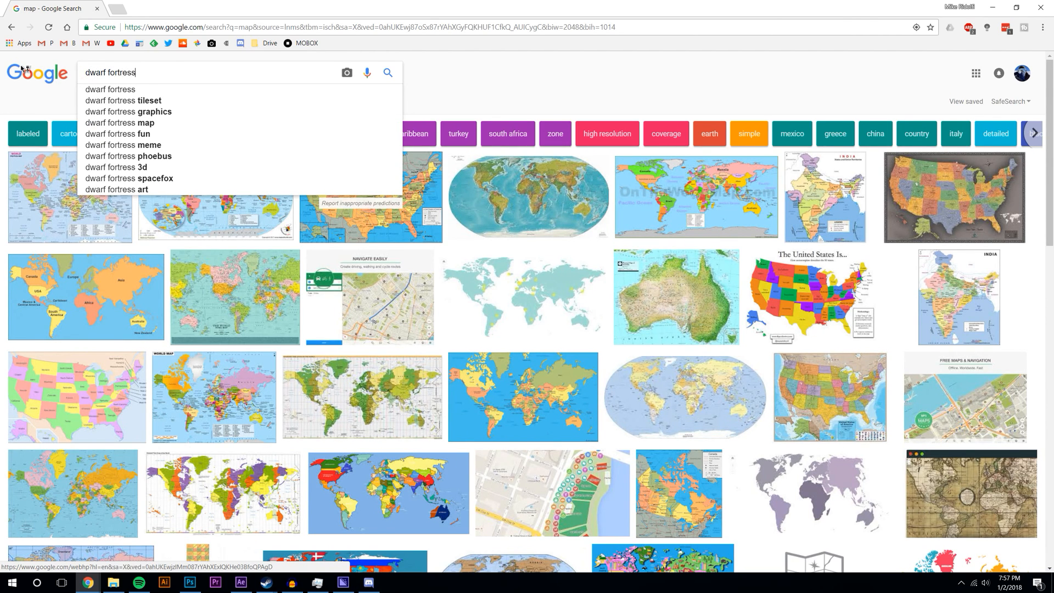
key("Return")
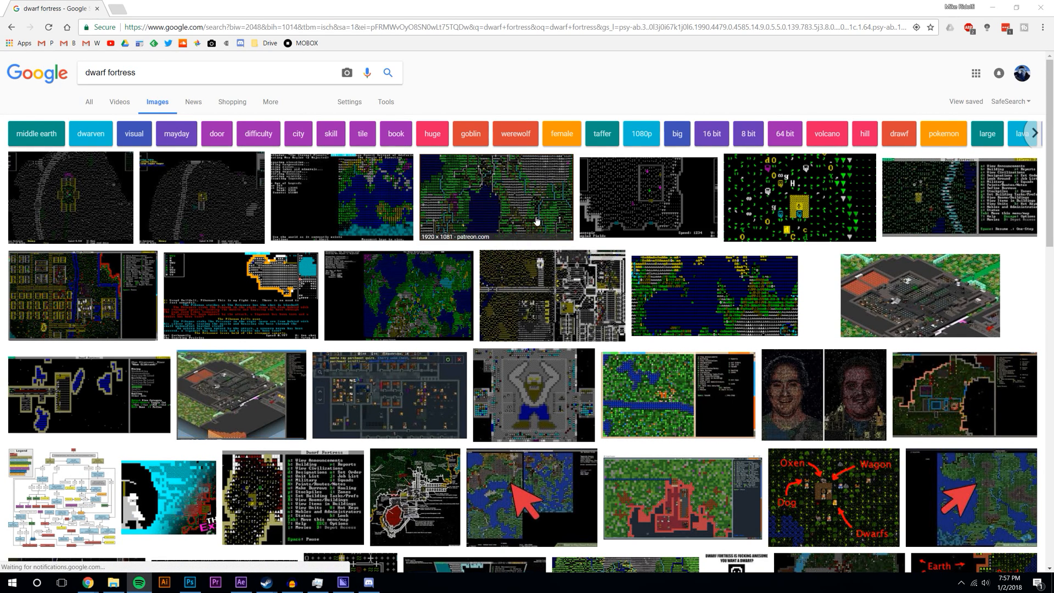
- Scroll through the dwarf fortress image results and preview a Dwarf Fortress world map
scroll(669, 247, "down", 5)
scroll(669, 247, "down", 5)
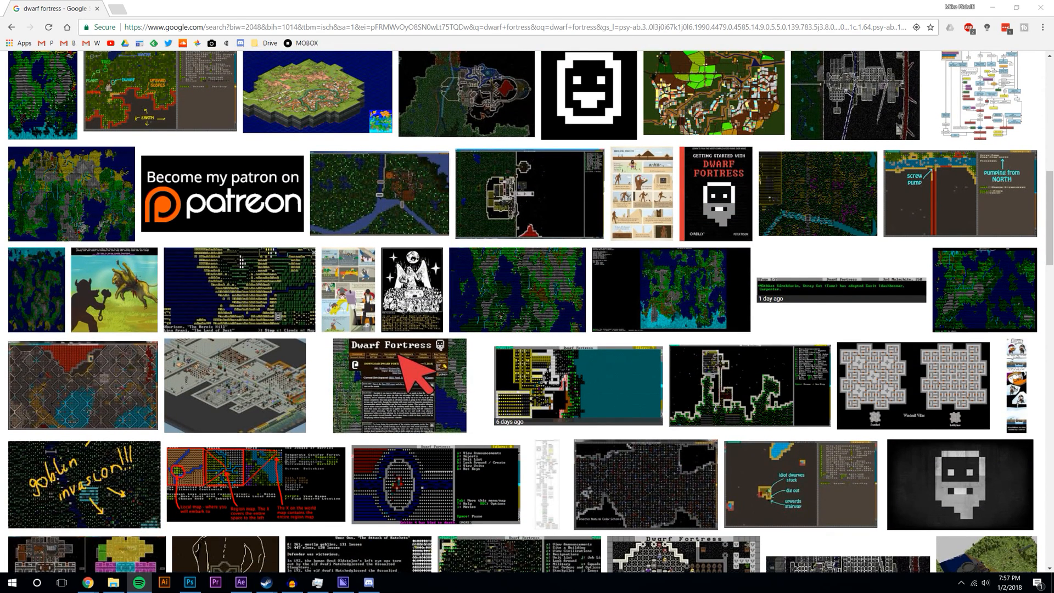
scroll(717, 280, "down", 4)
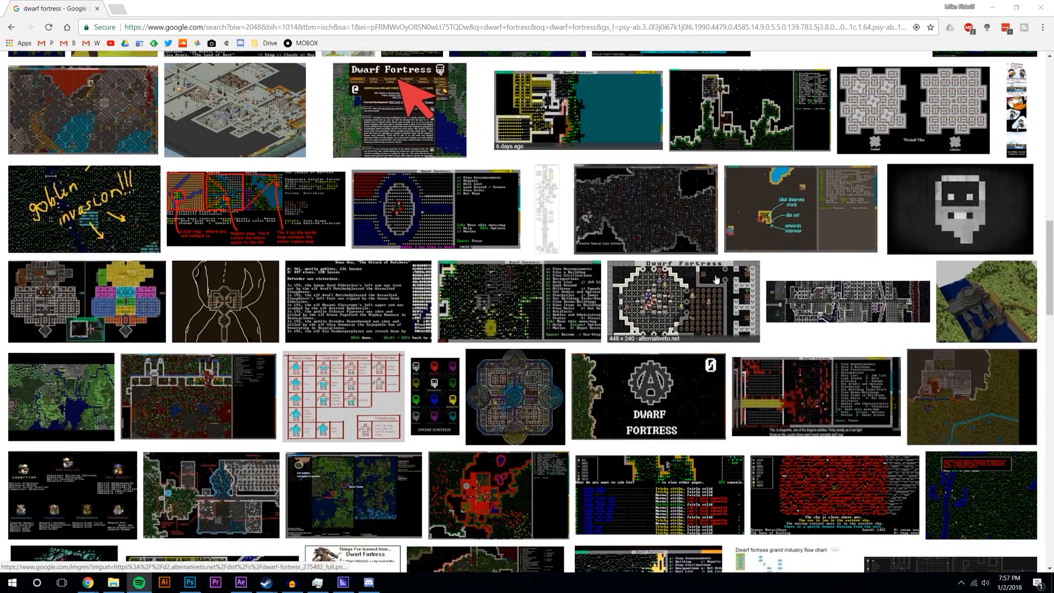
scroll(716, 280, "down", 5)
scroll(717, 279, "down", 7)
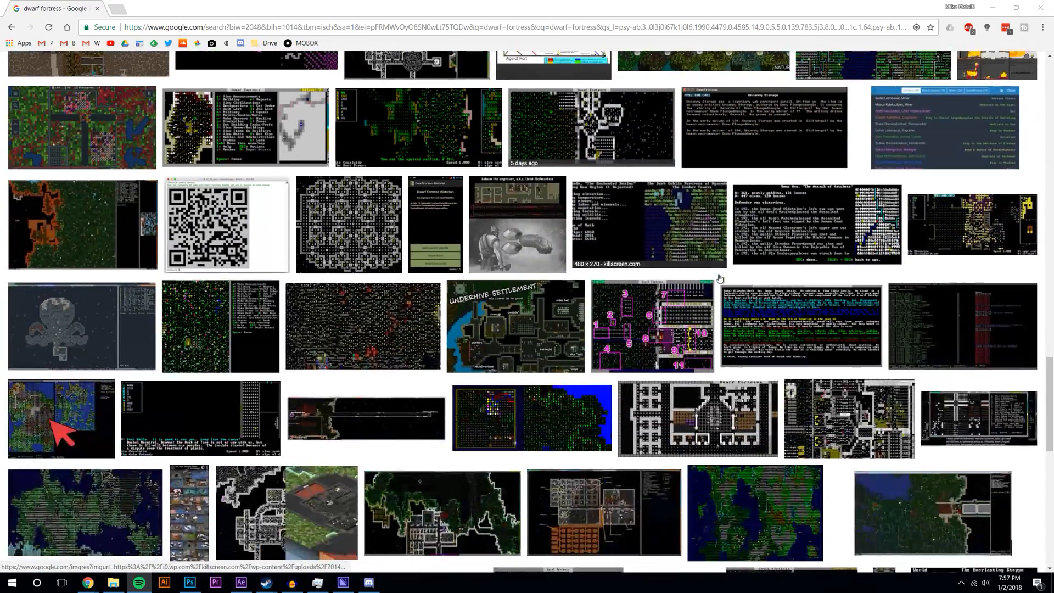
scroll(720, 279, "down", 6)
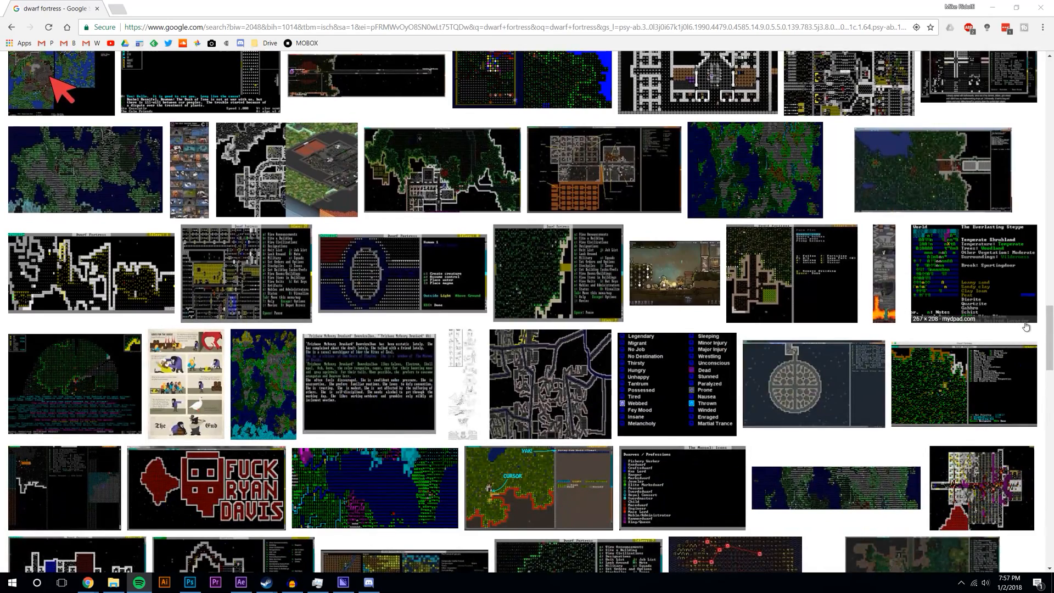
left_click(785, 179)
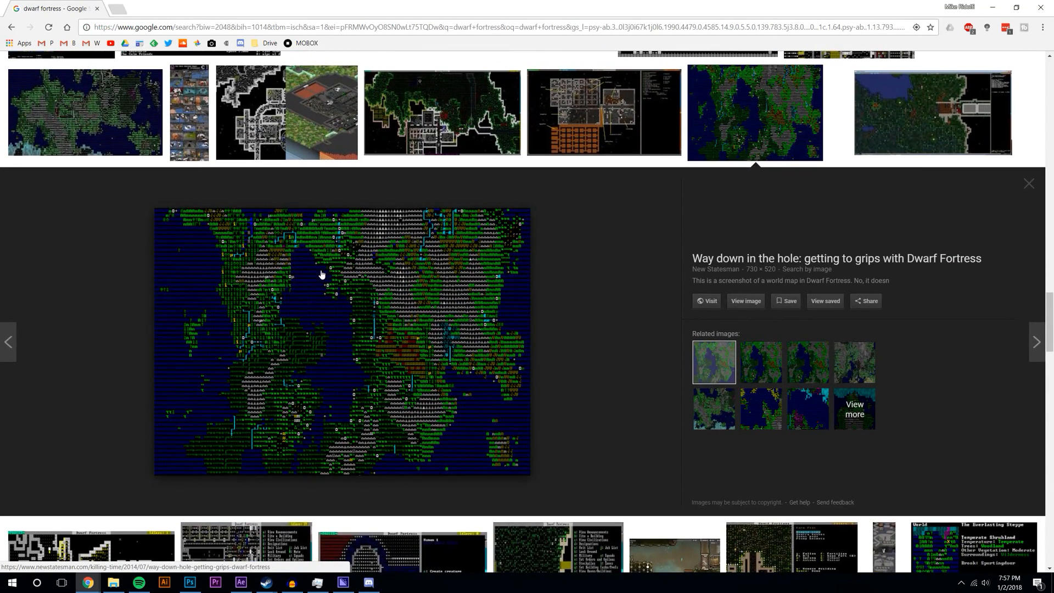
- Preview another Dwarf Fortress world map, copy the image, and launch Illustrator
scroll(245, 464, "down", 8)
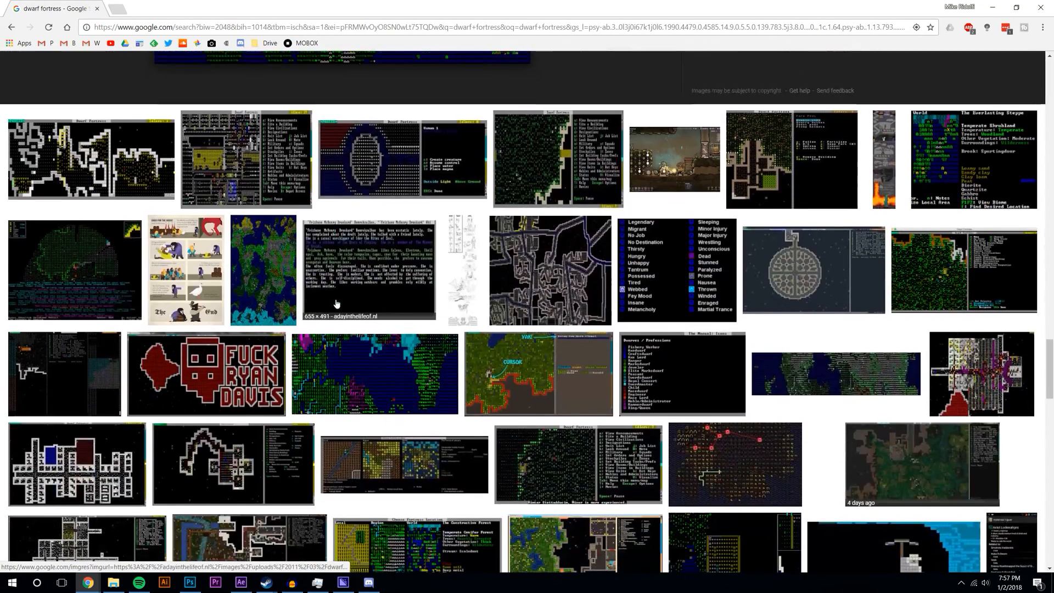
scroll(413, 254, "down", 7)
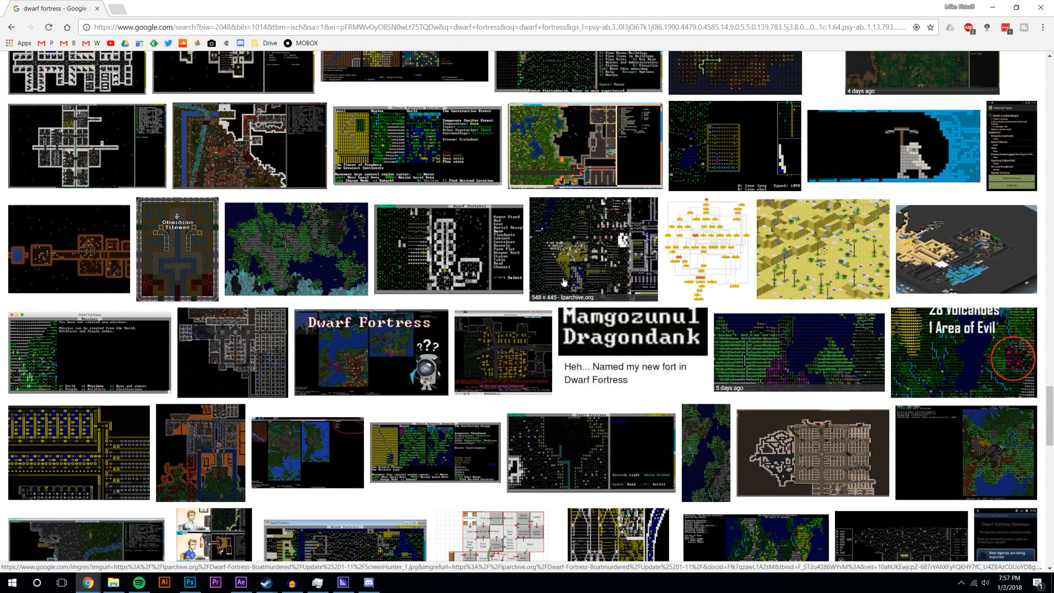
left_click(321, 245)
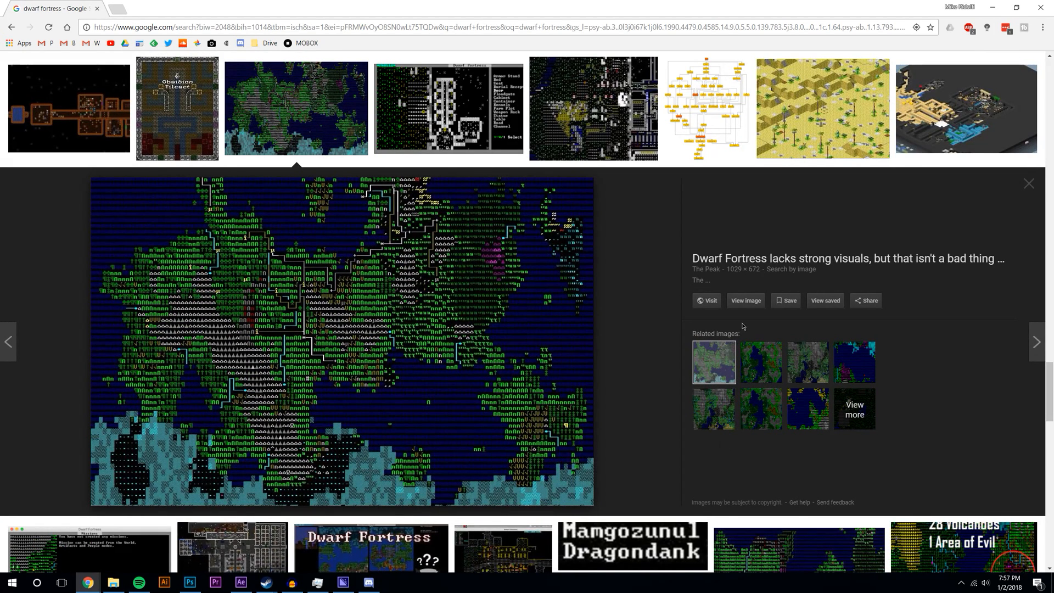
right_click(328, 288)
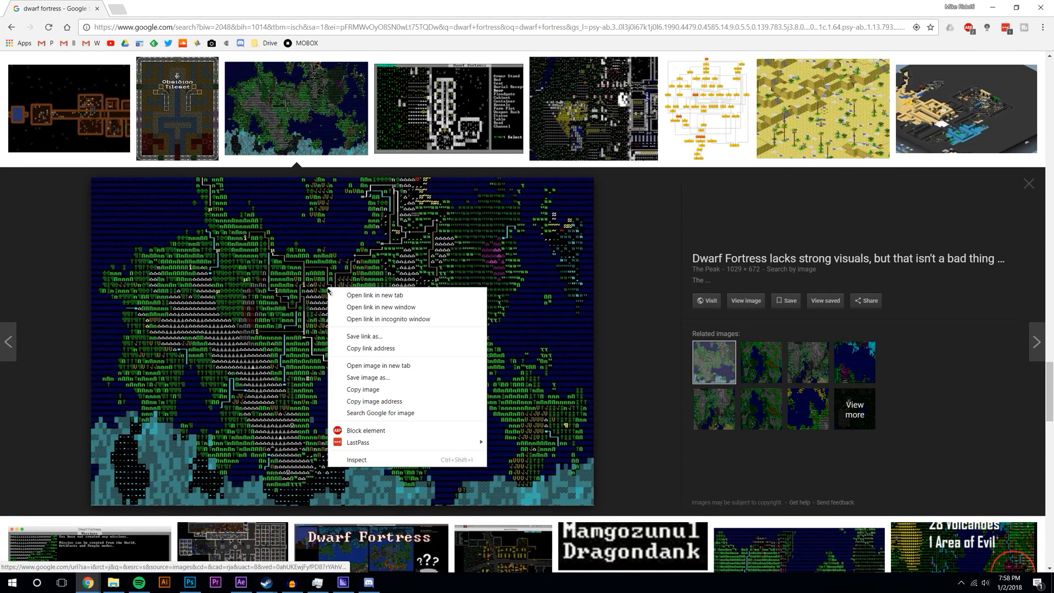
left_click(367, 389)
left_click(166, 586)
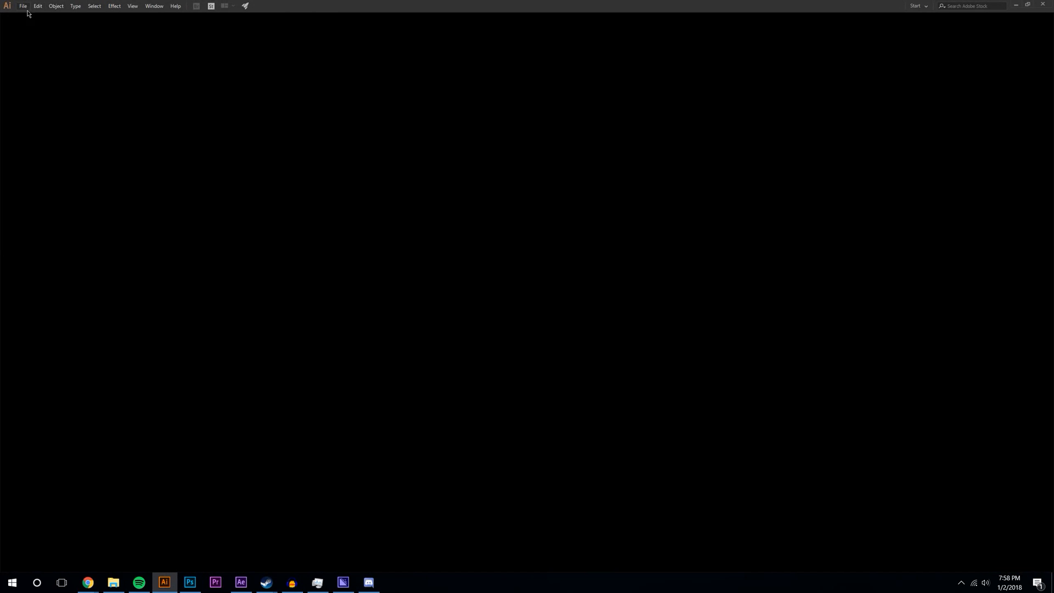
- Create a new 2560 × 1440 px document with units set to Pixels
left_click(24, 6)
left_click(31, 17)
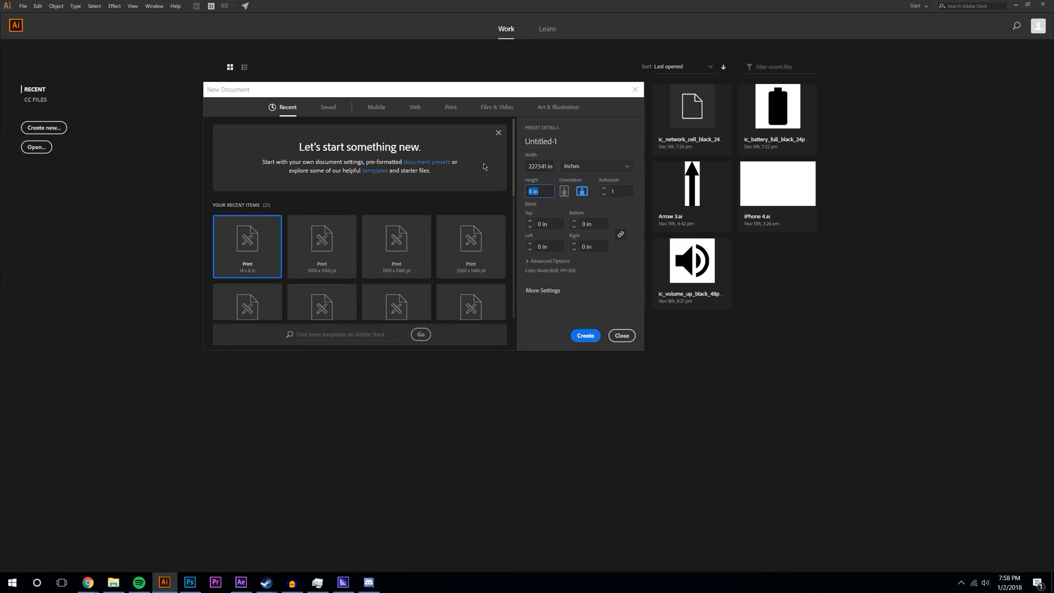
left_click(594, 166)
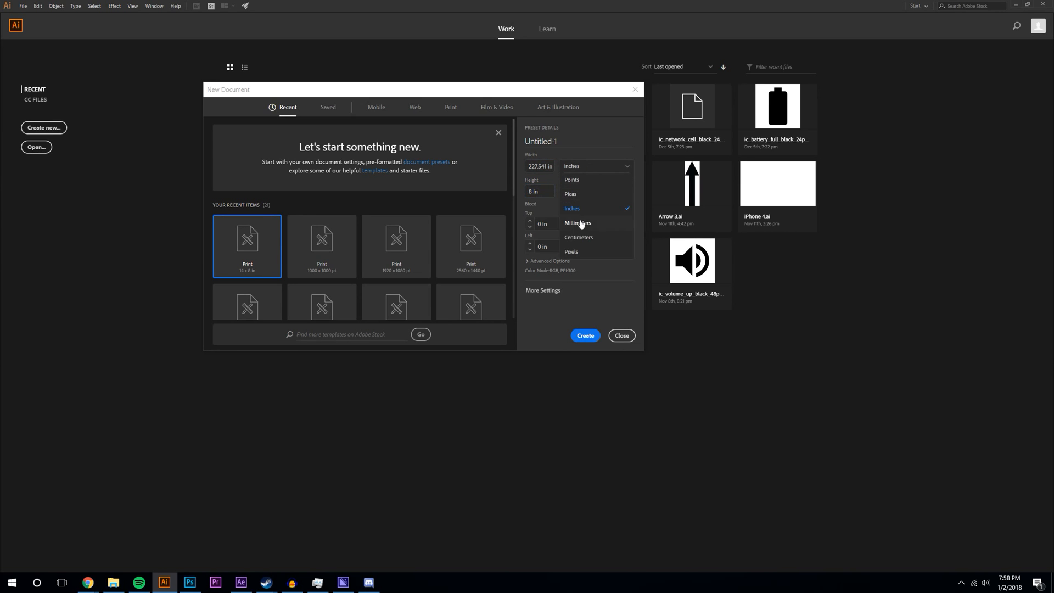
left_click(571, 251)
left_click(539, 166)
type("2560")
key("Tab")
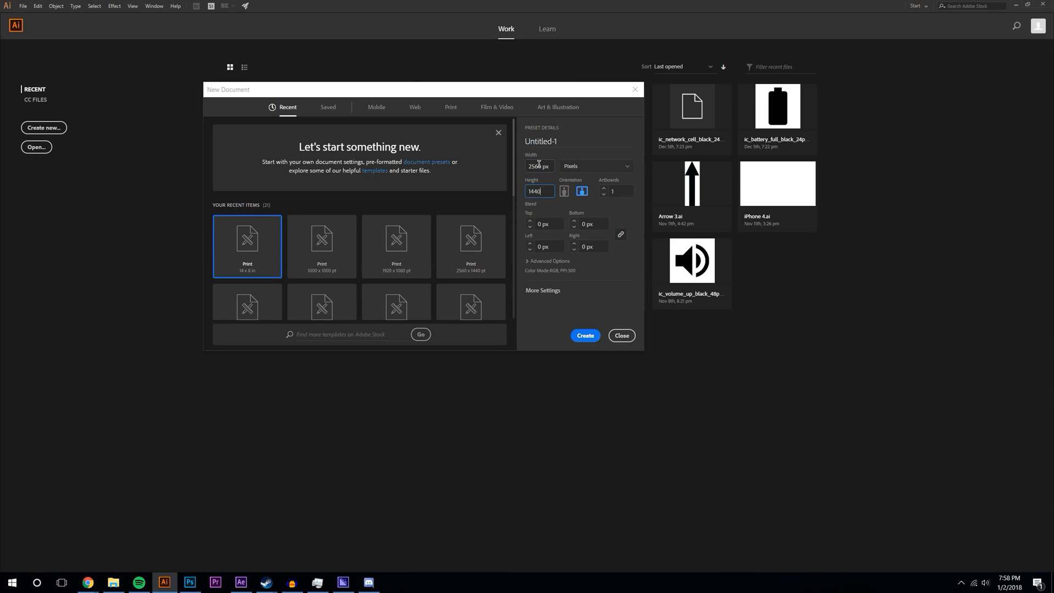
key("Return")
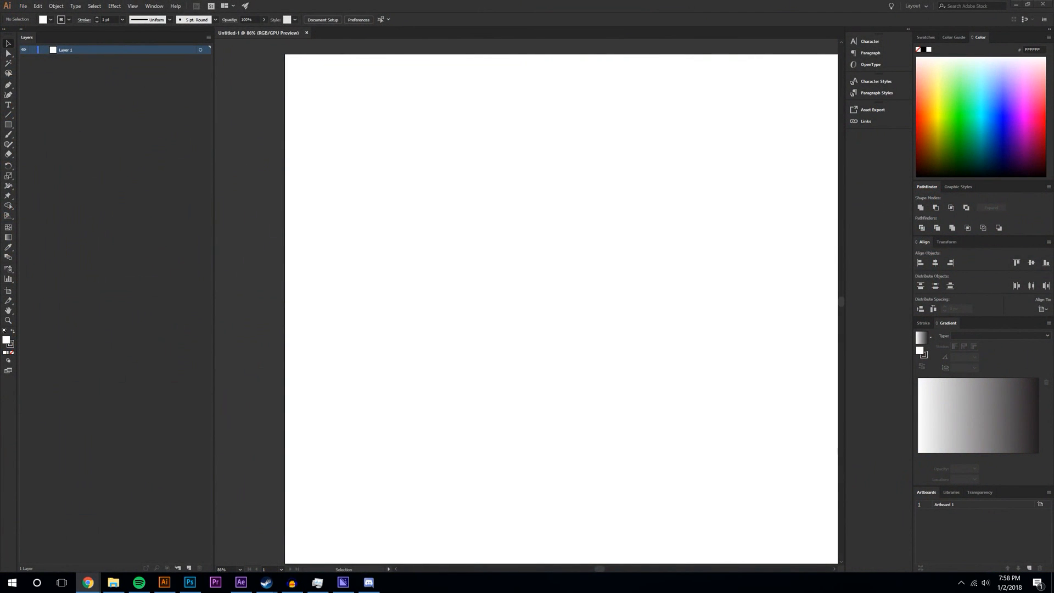
- Set the view zoom to 50%
left_click(242, 569)
left_click(259, 484)
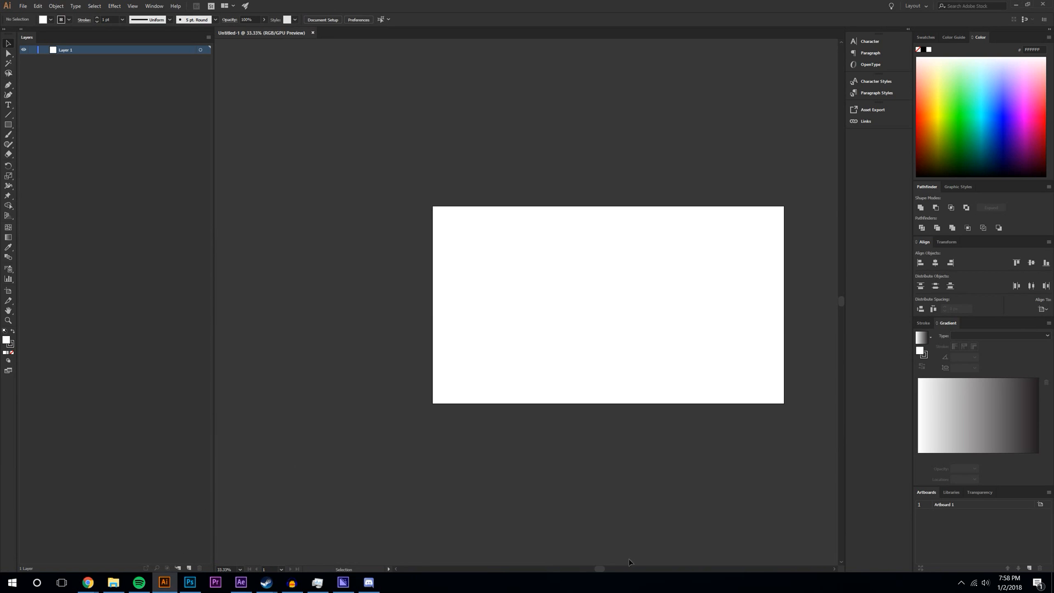
left_click_drag(593, 572, 614, 569)
left_click(242, 571)
left_click(265, 478)
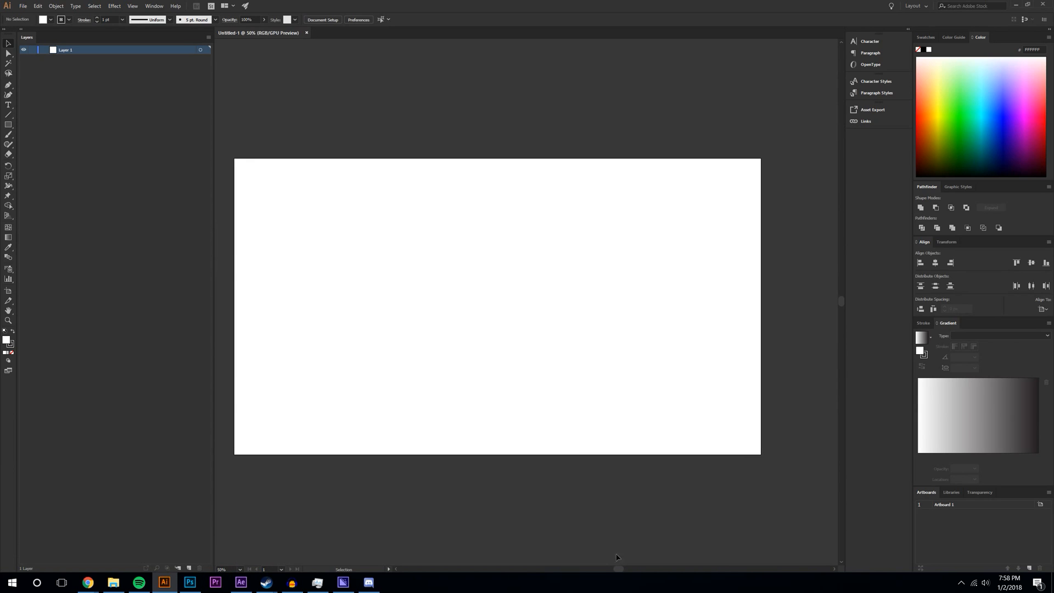
left_click_drag(619, 572, 611, 569)
- Paste the Dwarf Fortress map, scale it to half the artboard width in the bottom-left corner, then return to Chrome
key("ctrl+v")
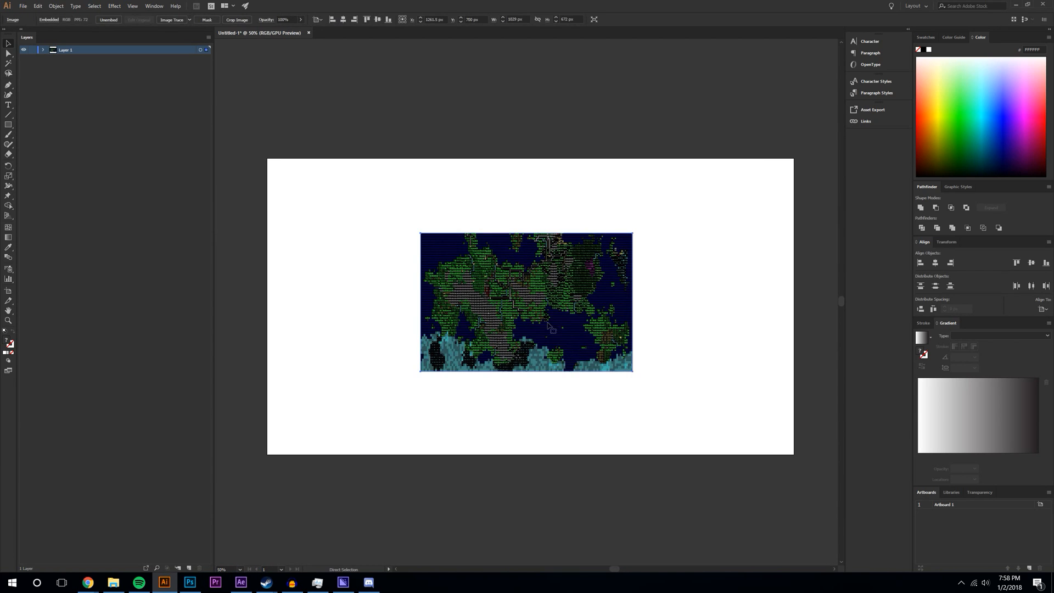
left_click_drag(631, 371, 793, 454)
left_click_drag(421, 233, 418, 262)
left_click_drag(686, 390, 655, 356)
mouse_move(644, 317)
left_mouse_down()
mouse_move(619, 302)
mouse_move(632, 301)
left_mouse_up()
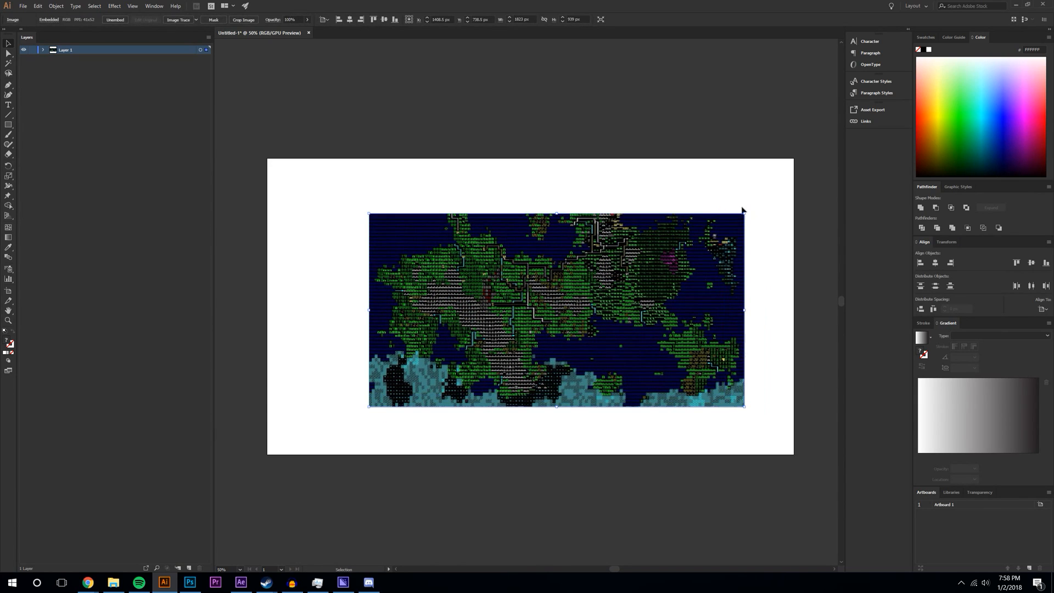
left_click_drag(747, 215, 645, 264)
left_click_drag(558, 307, 452, 357)
left_click(258, 510)
mouse_move(88, 582)
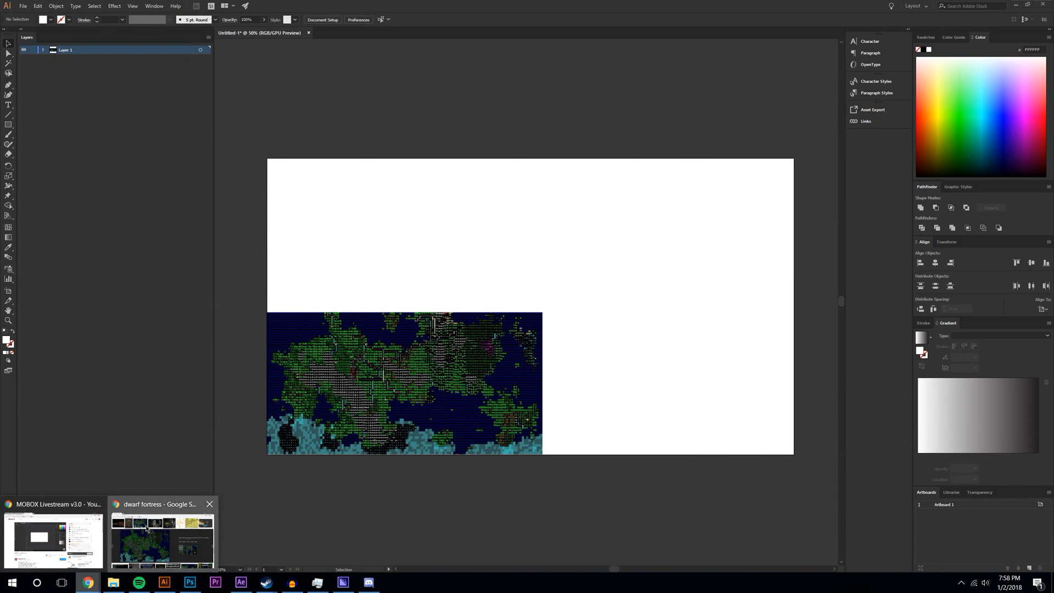
left_click(159, 535)
- Search for 'fictional map' and show only image results
left_click(380, 32)
type("fi")
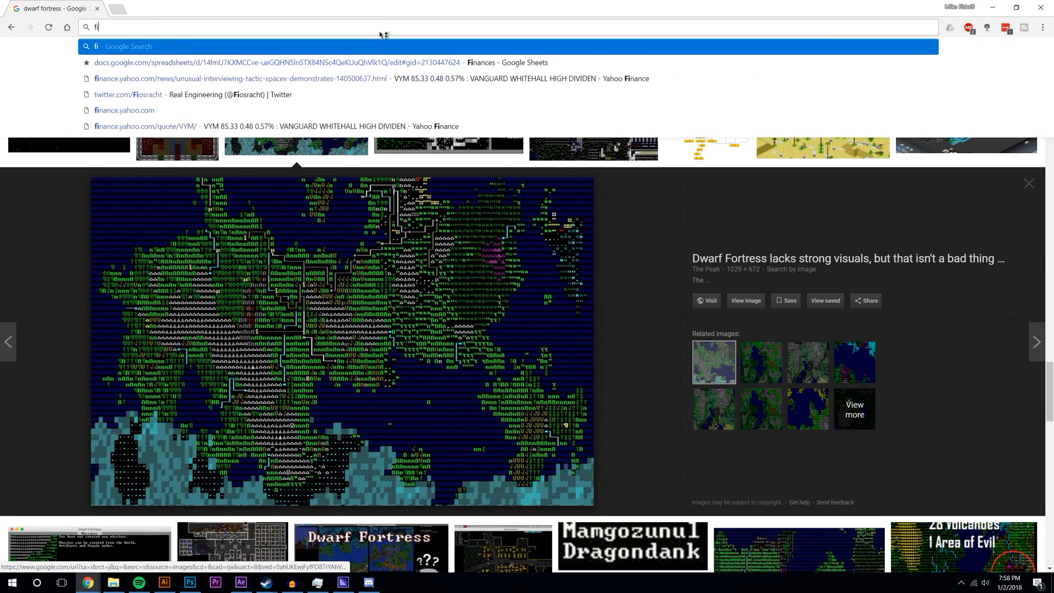
type("ctional map")
key("Return")
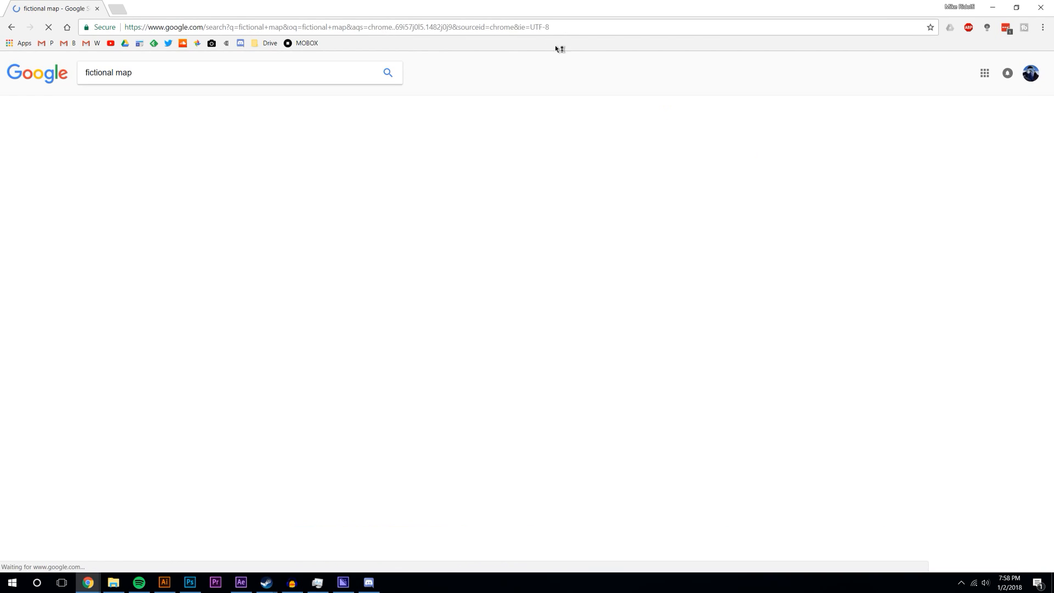
left_click(122, 103)
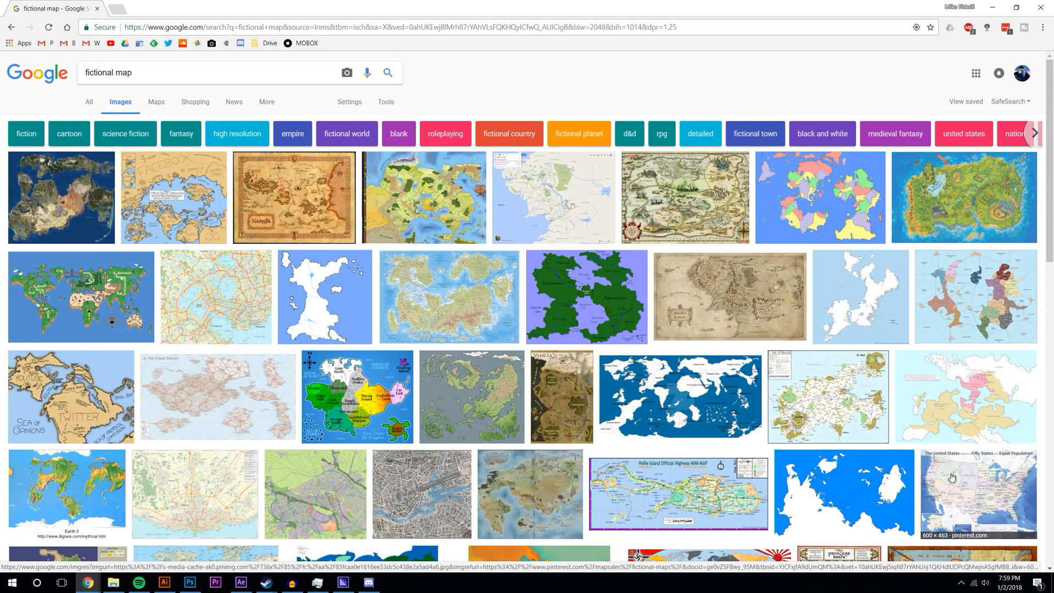
- Copy the white island map image and paste it into Illustrator
left_click(877, 297)
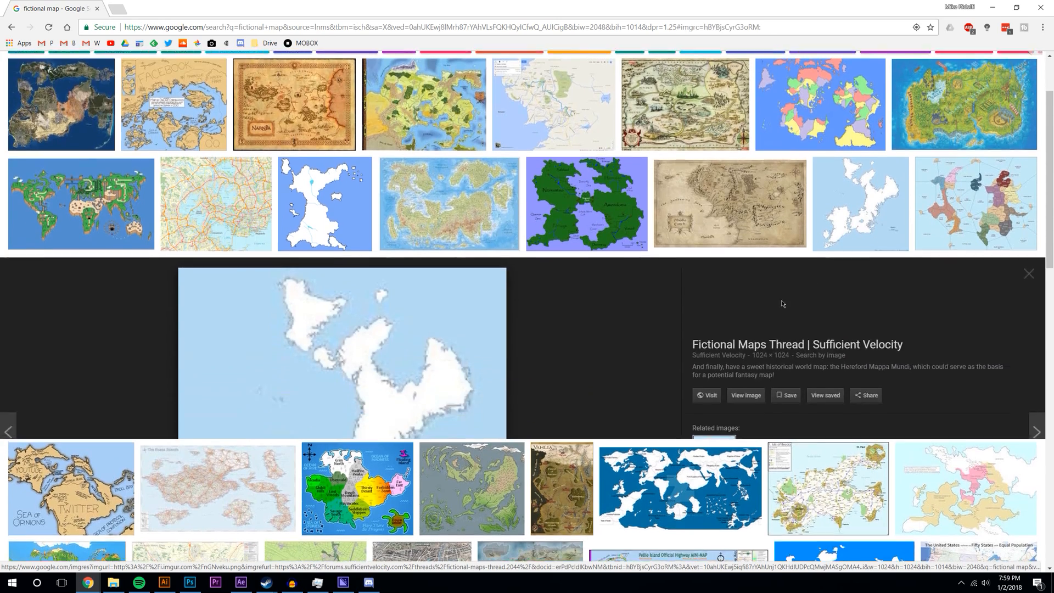
right_click(372, 285)
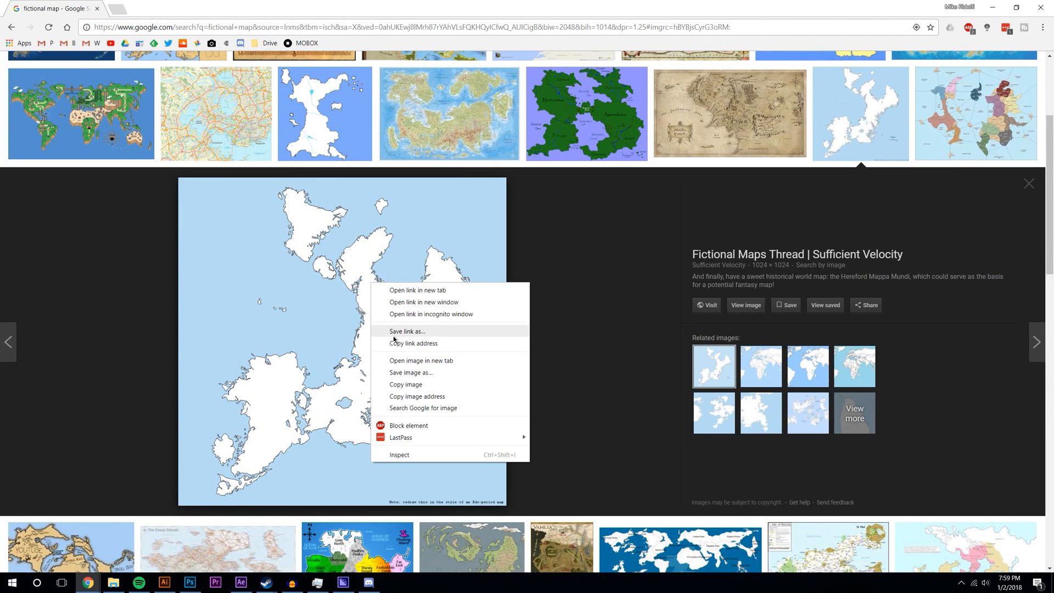
left_click(394, 385)
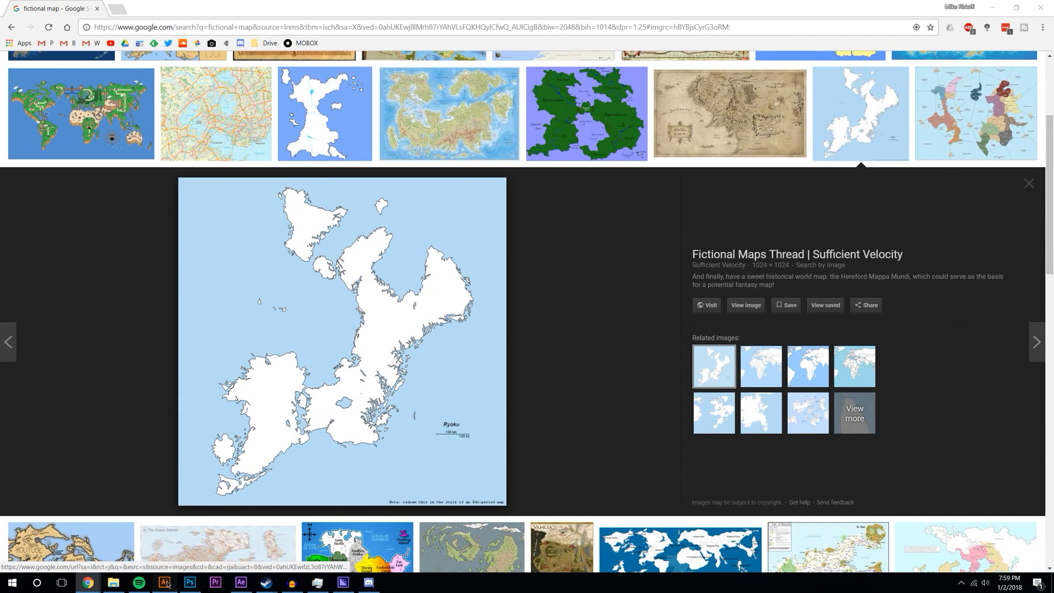
left_click(164, 582)
key("ctrl+v")
- Enlarge the pasted island map, rotate it about 35°, and nudge it down-left
left_click_drag(632, 408, 646, 425)
left_click_drag(647, 192, 706, 274)
mouse_move(611, 293)
left_mouse_down()
mouse_move(569, 327)
mouse_move(622, 310)
left_mouse_up()
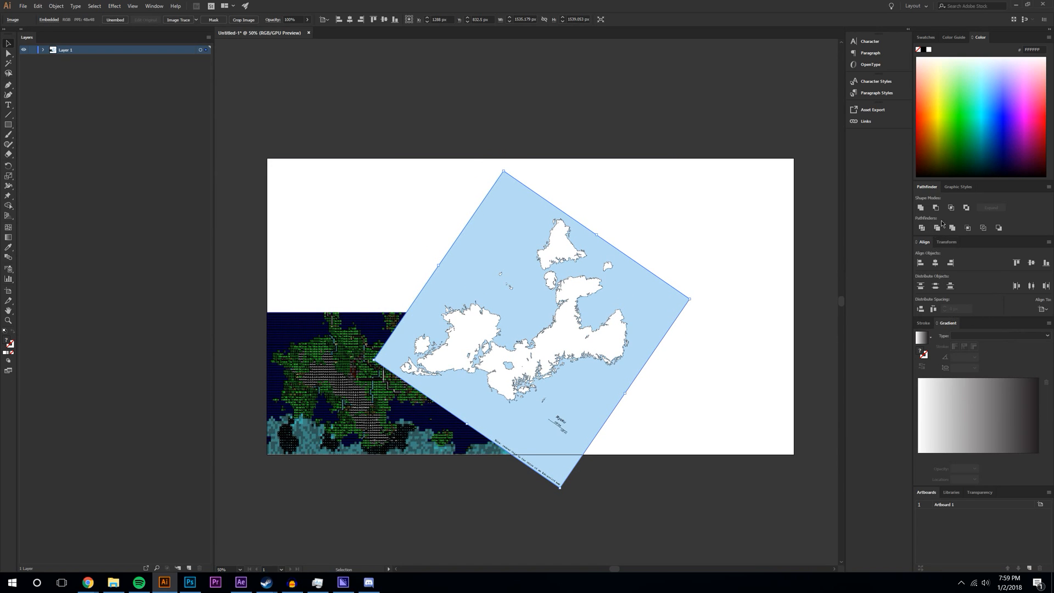
left_click(924, 324)
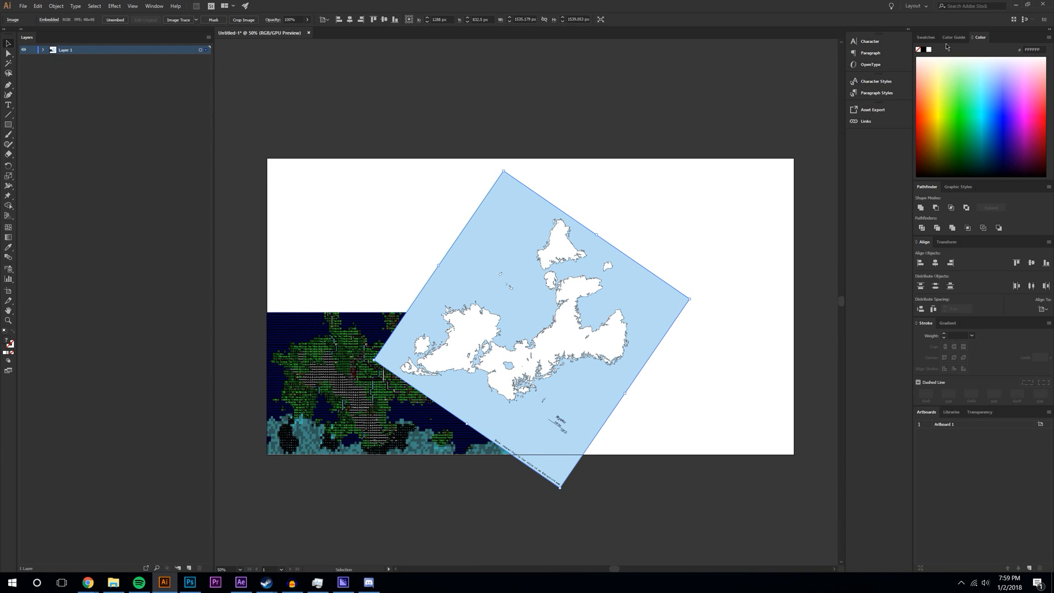
left_click(926, 37)
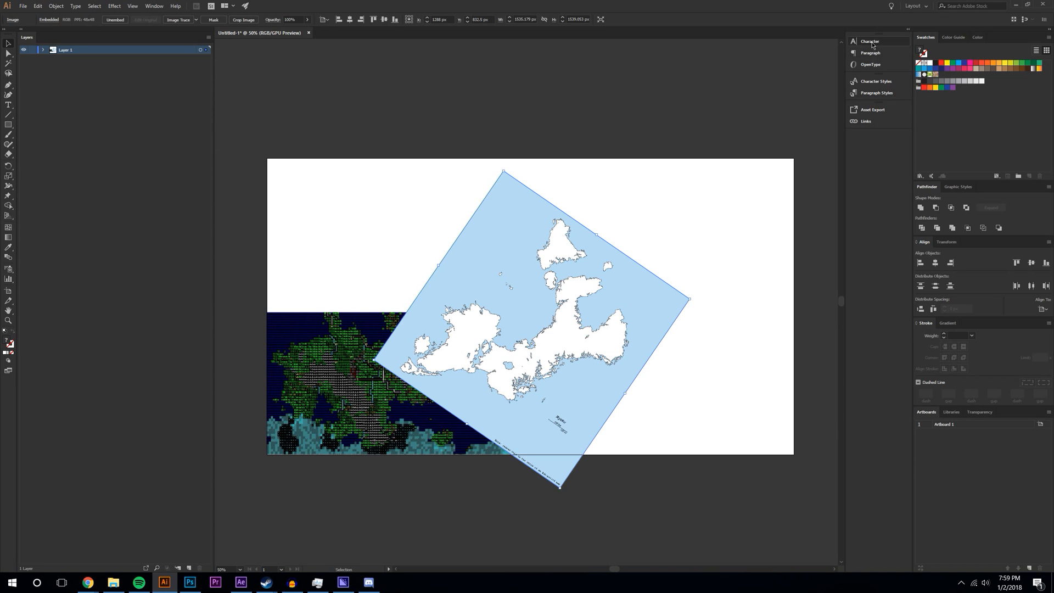
- Open and dock the Transparency panel, setting the island map's opacity to 62%
left_click(156, 6)
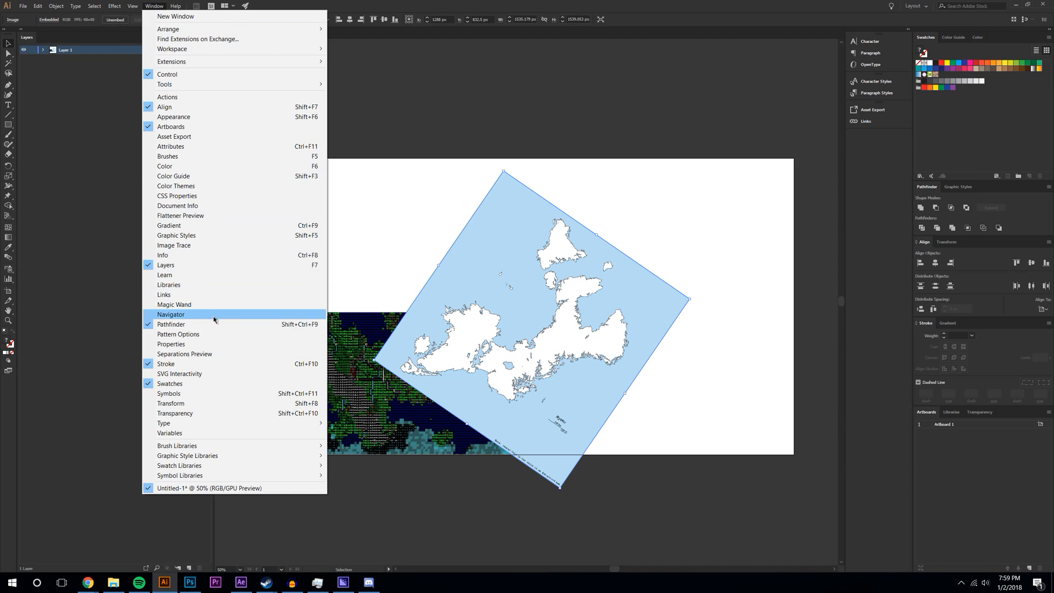
left_click(224, 412)
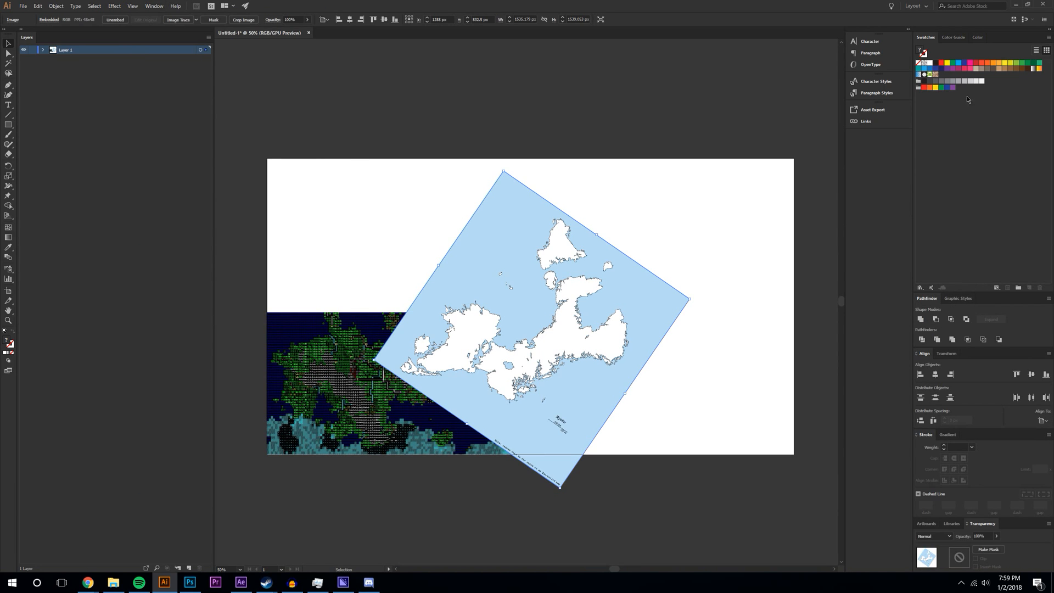
left_click_drag(1003, 523, 874, 184)
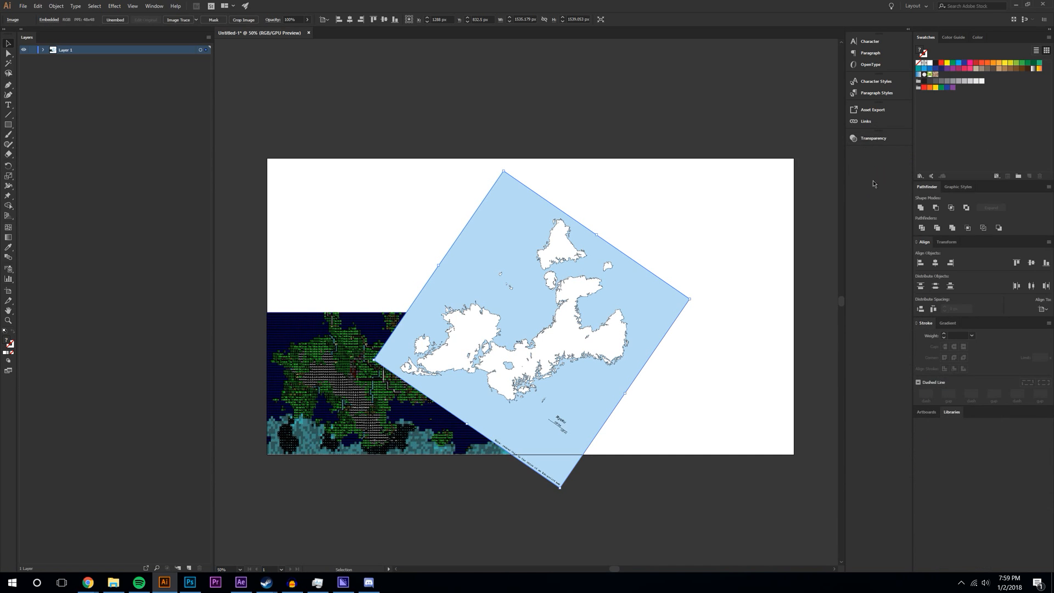
left_click(883, 136)
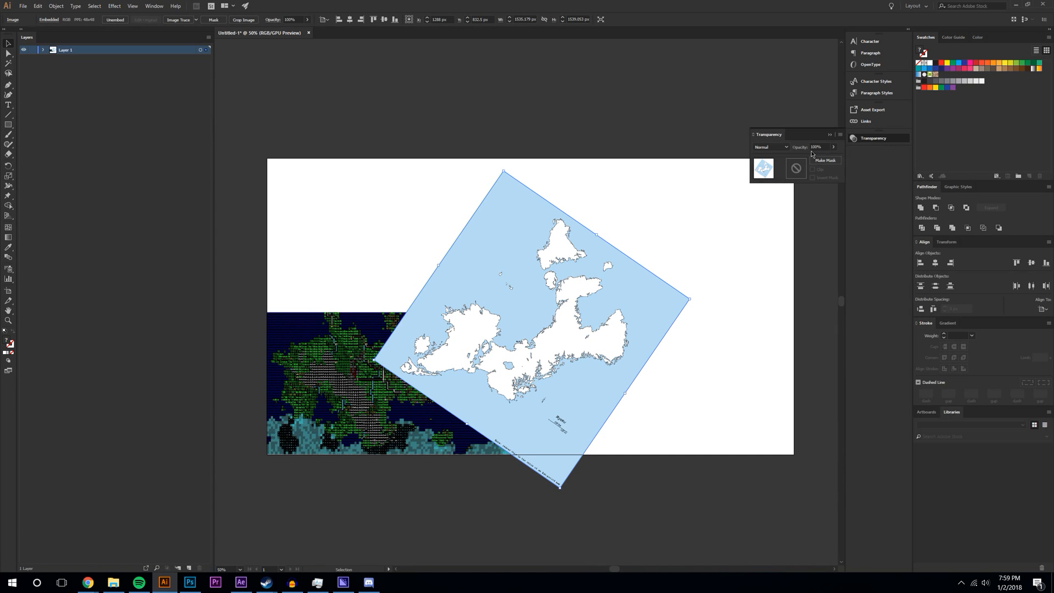
left_click(834, 146)
left_click_drag(825, 160, 822, 161)
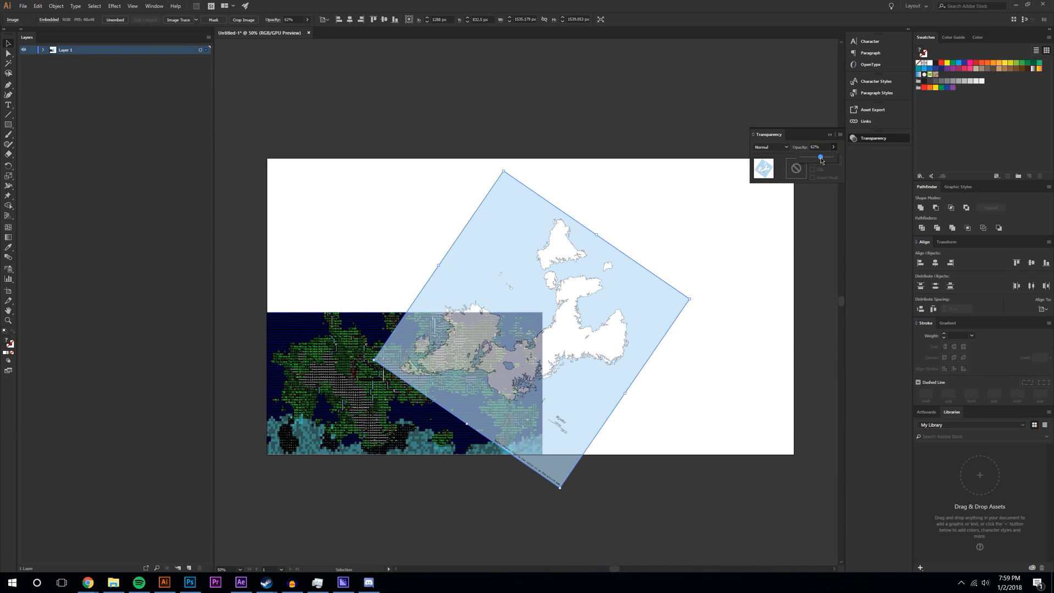
left_click(494, 344)
- Shift the island map onto the artboard's right half at a shallower angle, then deselect it
left_click_drag(553, 364, 639, 297)
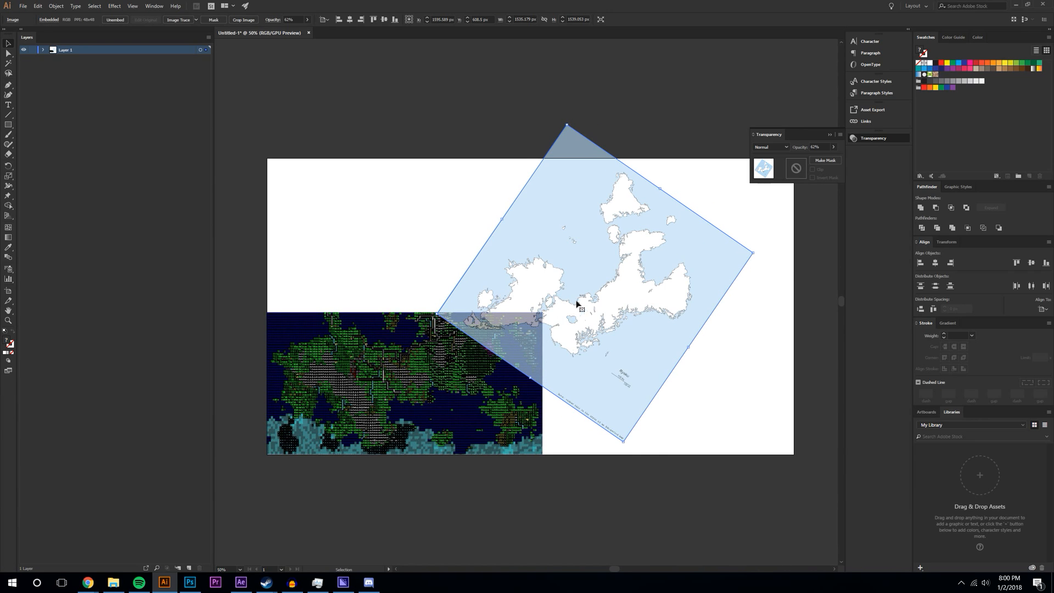
left_click_drag(757, 253, 650, 270)
left_click(604, 499)
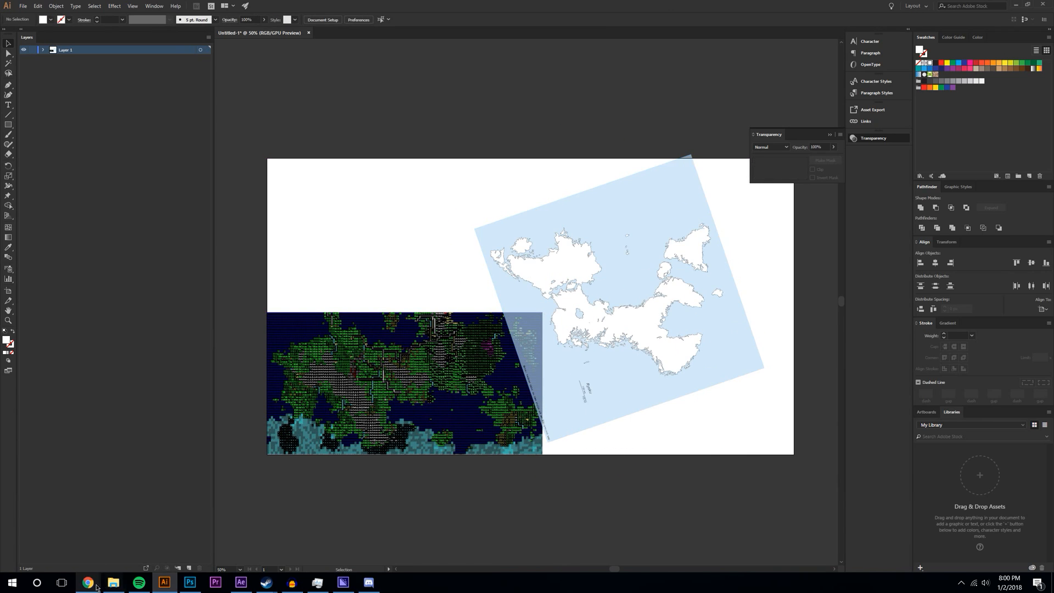
- Return to the fictional map image results and preview several maps, including the Final Fantasy II world map
mouse_move(87, 582)
left_click(115, 546)
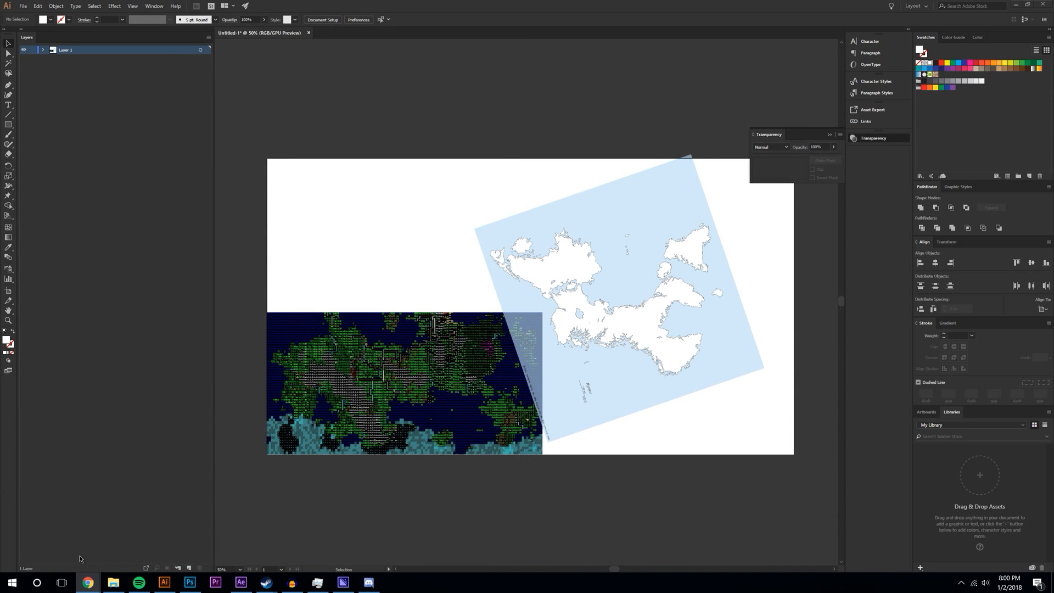
left_click(66, 543)
scroll(417, 180, "up", 3)
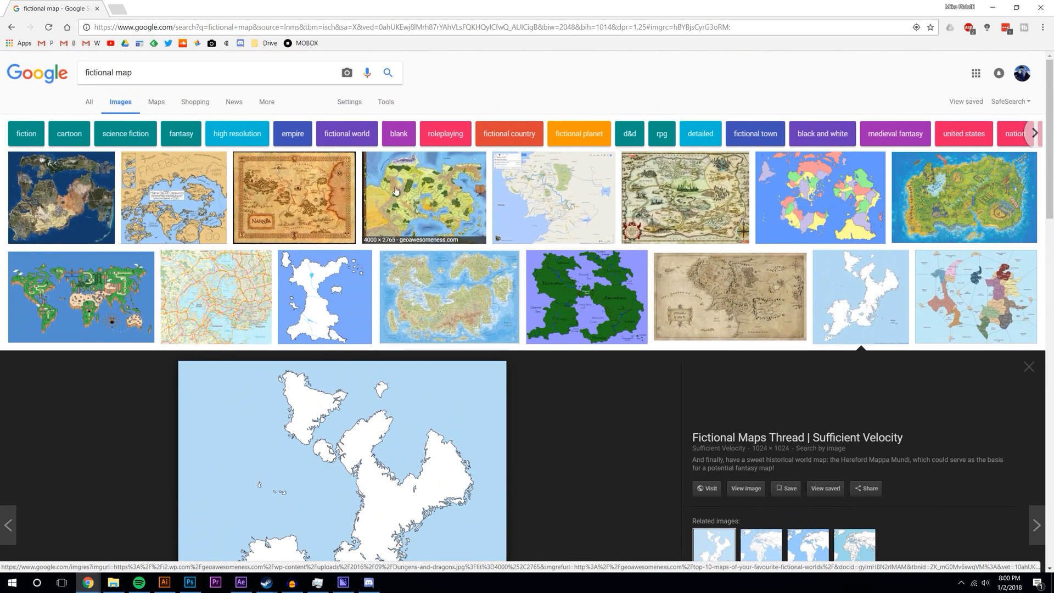
left_click(195, 219)
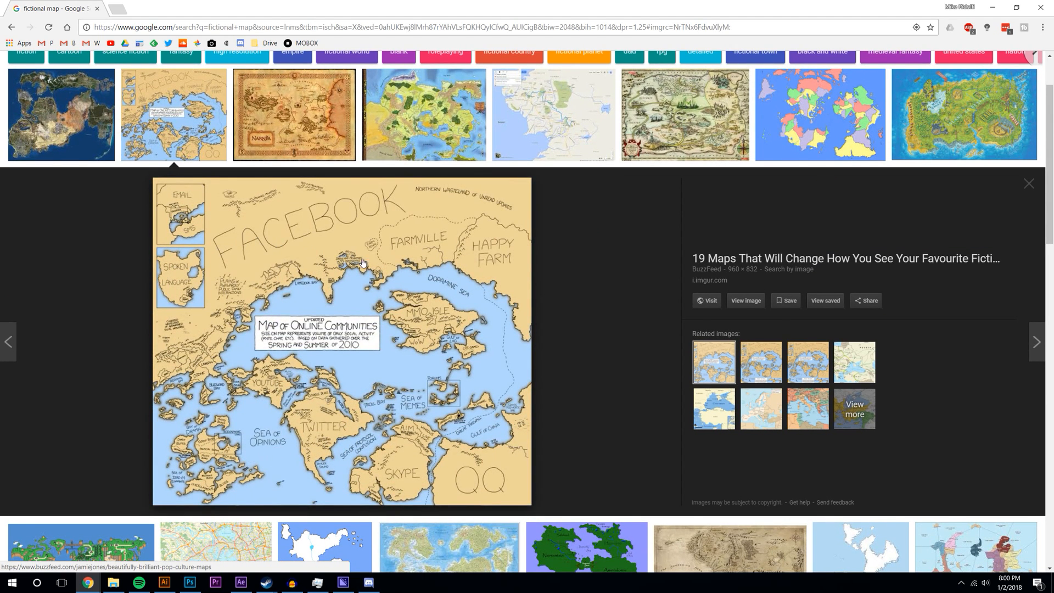
left_click(80, 142)
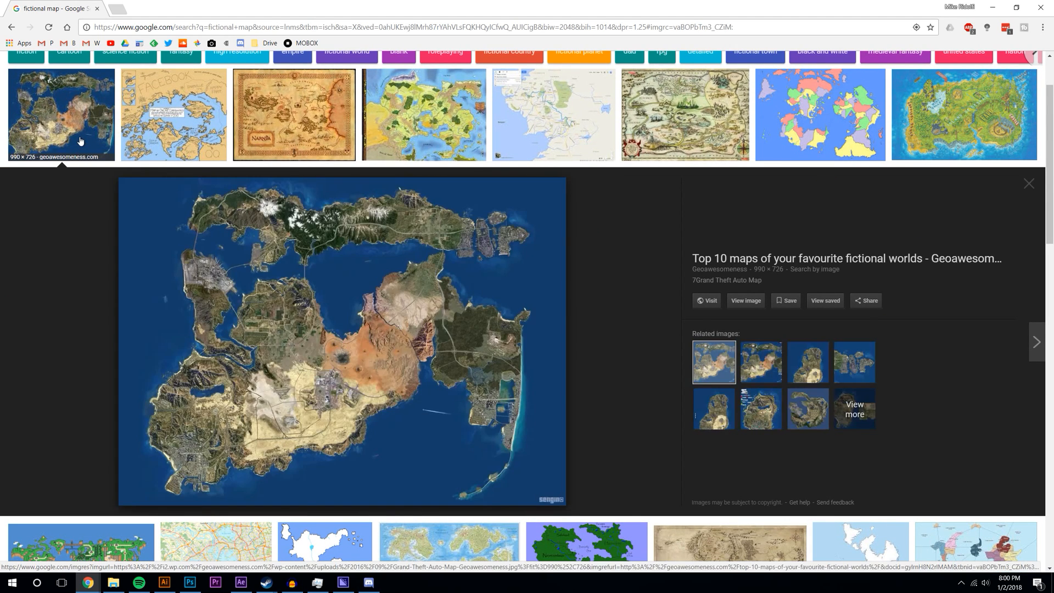
scroll(752, 217, "down", 10)
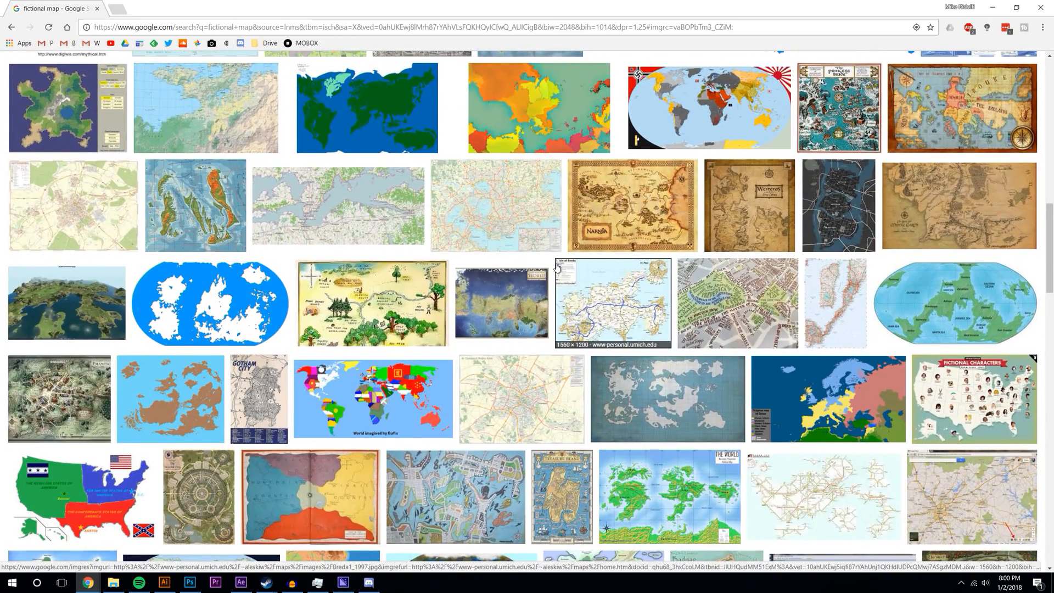
scroll(556, 268, "down", 5)
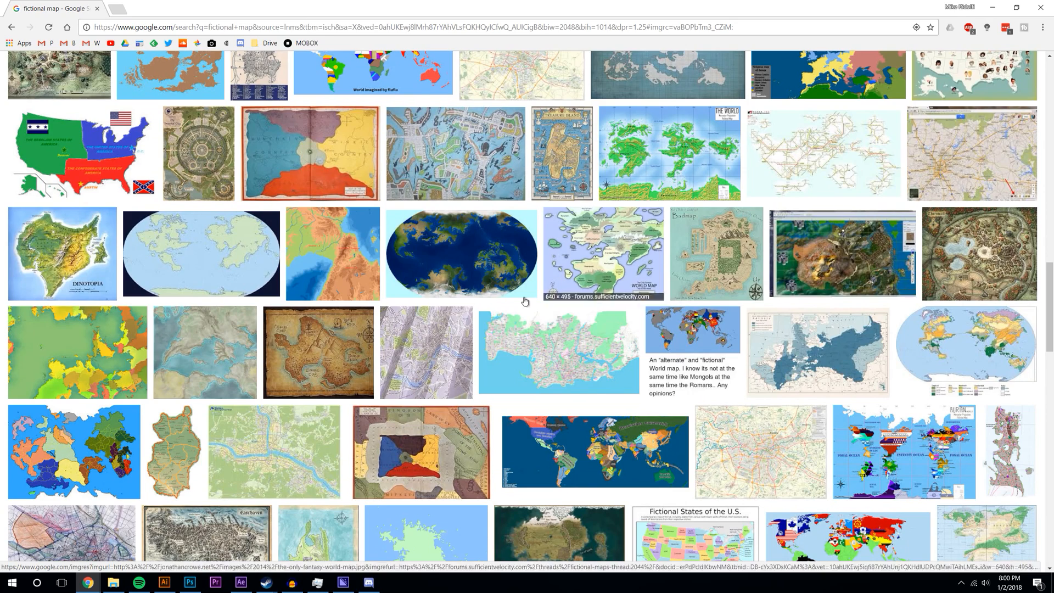
scroll(592, 300, "down", 5)
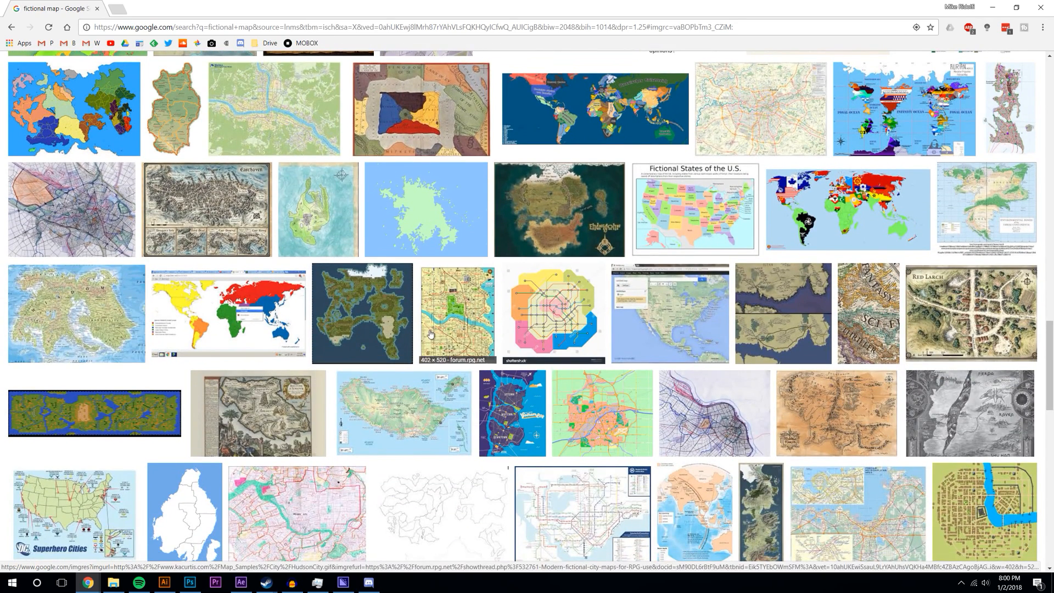
left_click(352, 308)
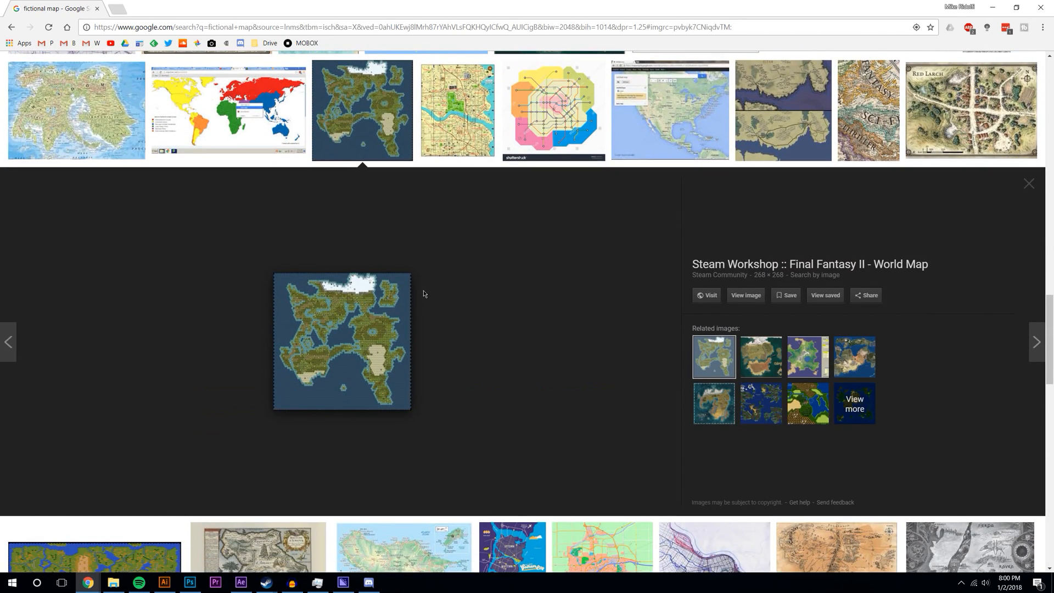
scroll(423, 294, "up", 4)
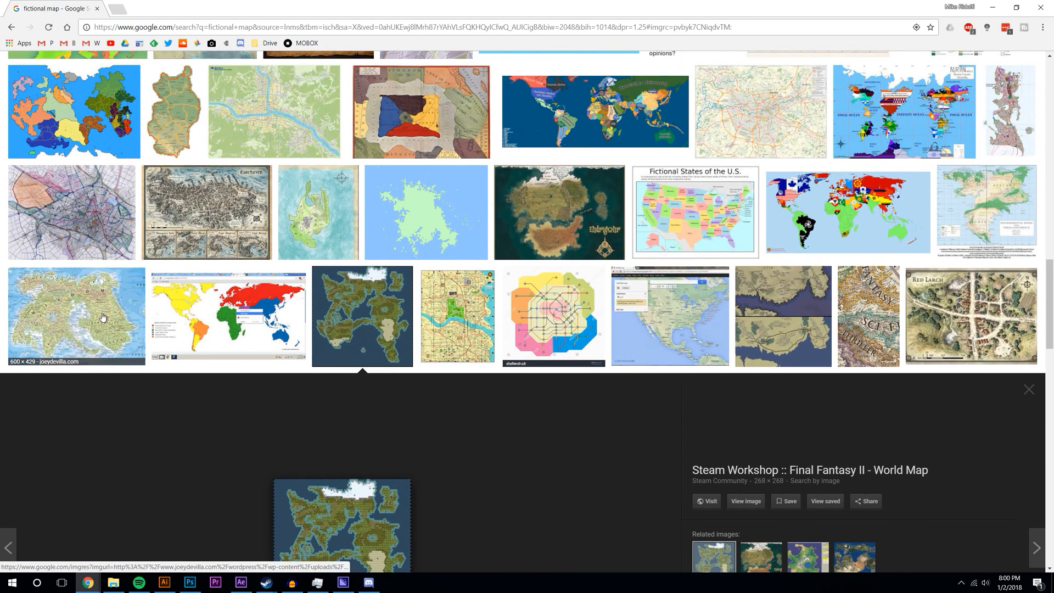
- Copy the Map of Humanity image and switch to the After Effects window
left_click(104, 324)
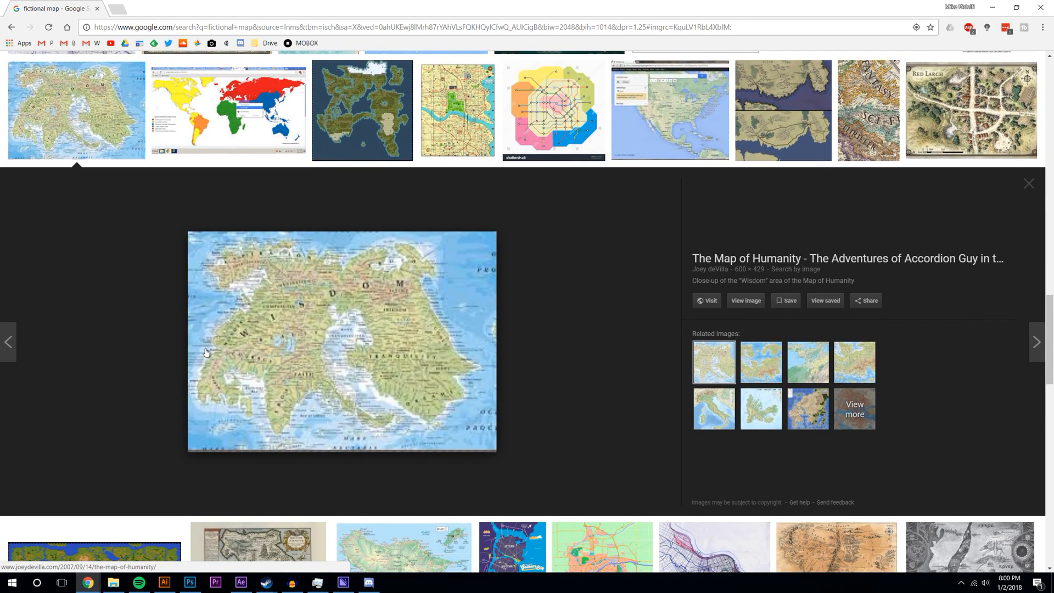
right_click(375, 320)
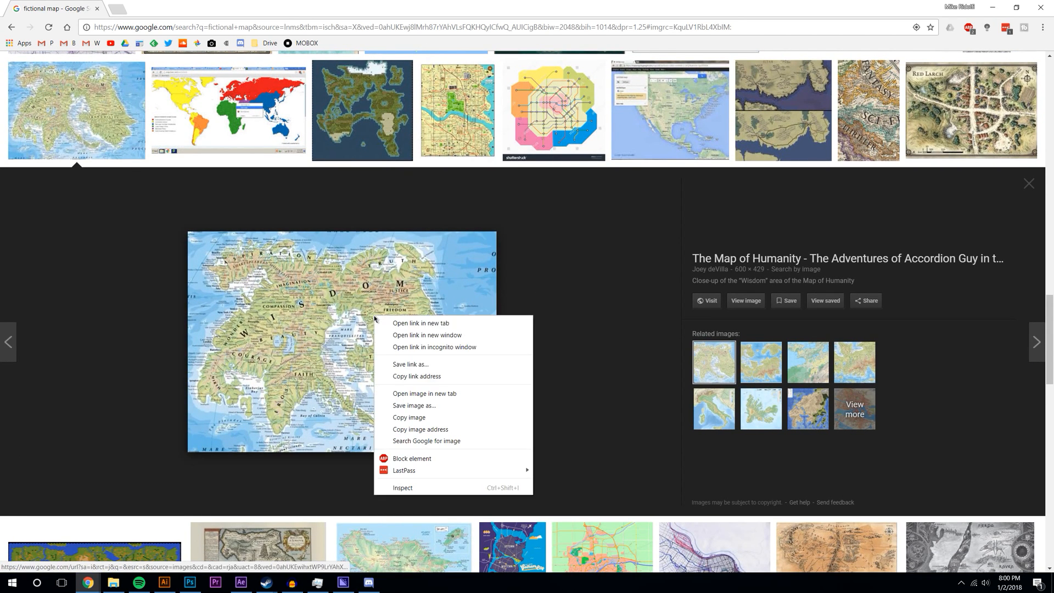
left_click(405, 419)
left_click(240, 582)
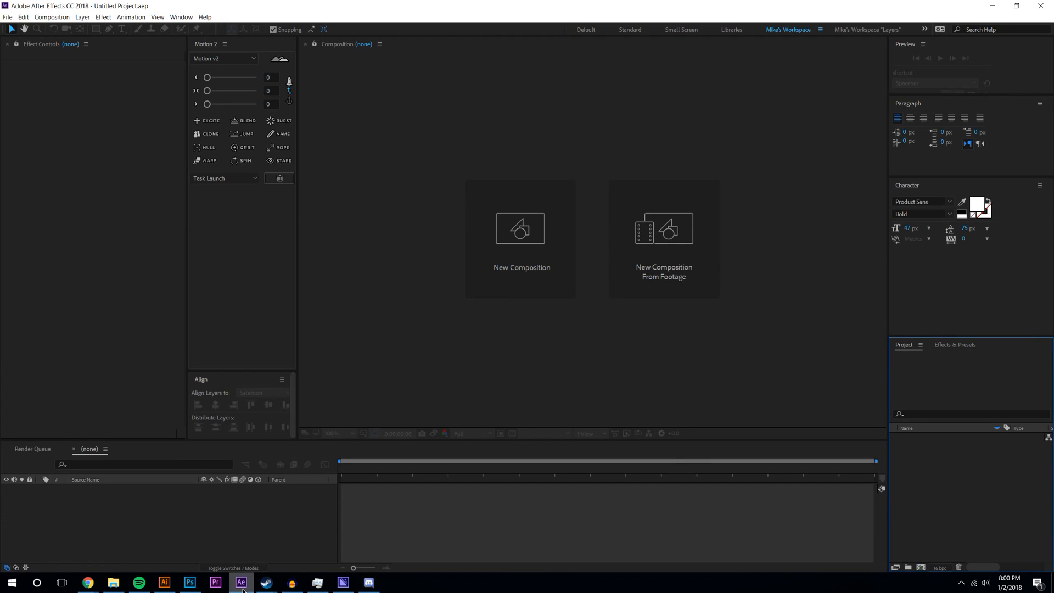
left_click(240, 582)
- Paste the colour map onto the artboard, enlarge it, and rearrange the island and pixel maps
left_click(164, 582)
key("ctrl+v")
left_click(587, 262)
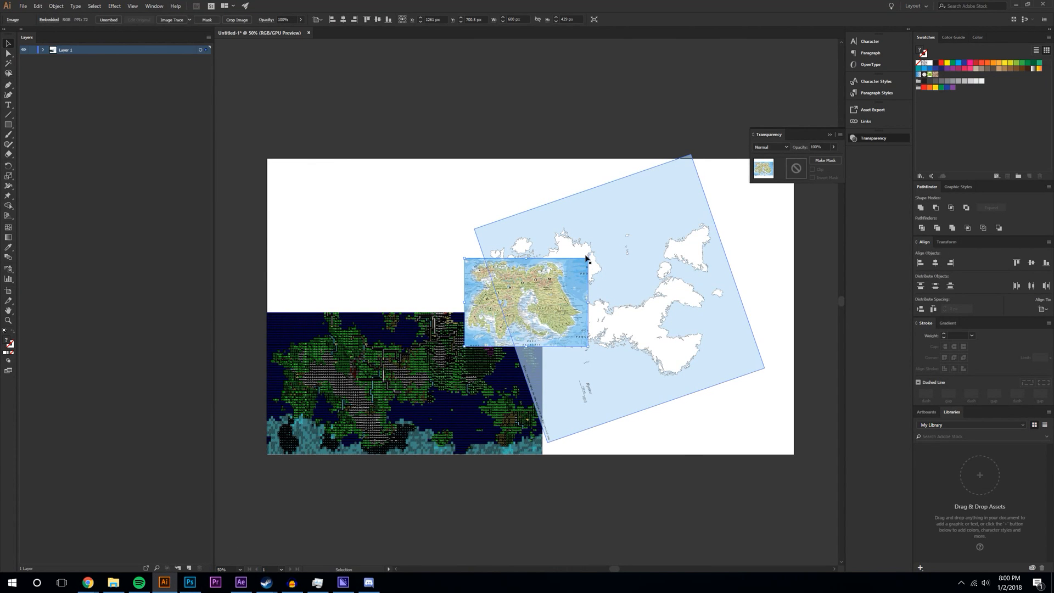
left_click(587, 262)
left_click_drag(588, 259, 720, 163)
left_click_drag(677, 371, 774, 391)
left_click_drag(319, 378, 305, 379)
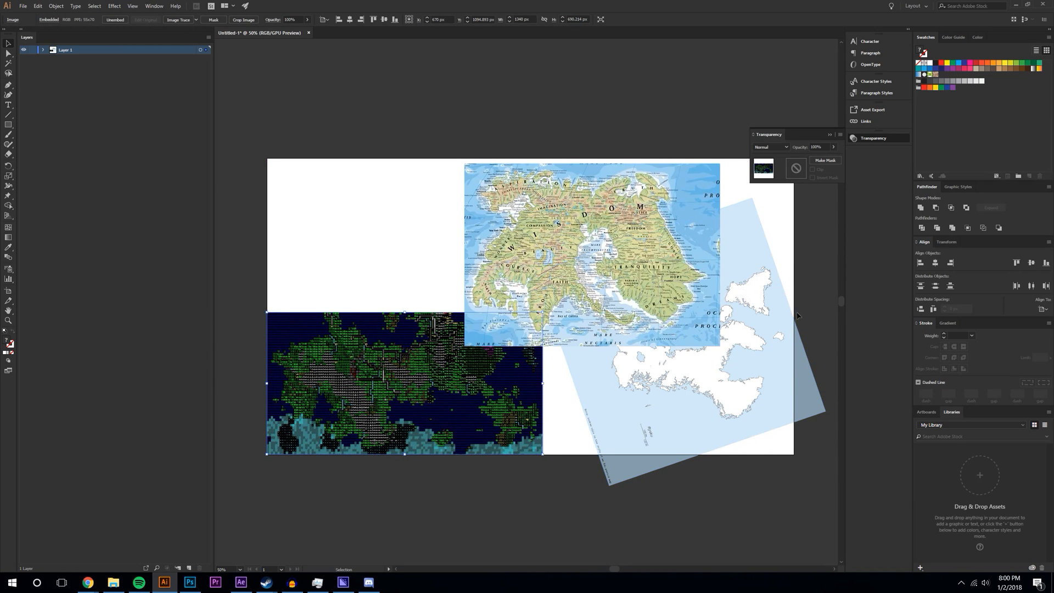
left_click_drag(758, 348, 747, 378)
- Set the colour map to 49% opacity, enlarge the dark pixel map, and tilt the colour map over it
left_click(616, 228)
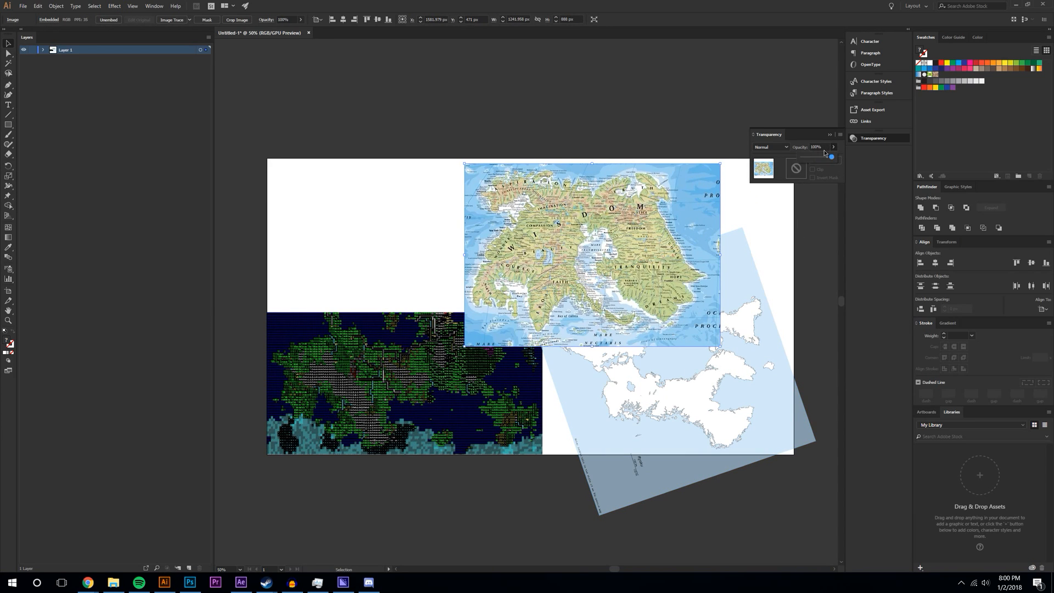
left_click_drag(818, 162, 816, 162)
left_click_drag(574, 248, 475, 260)
left_click(527, 385)
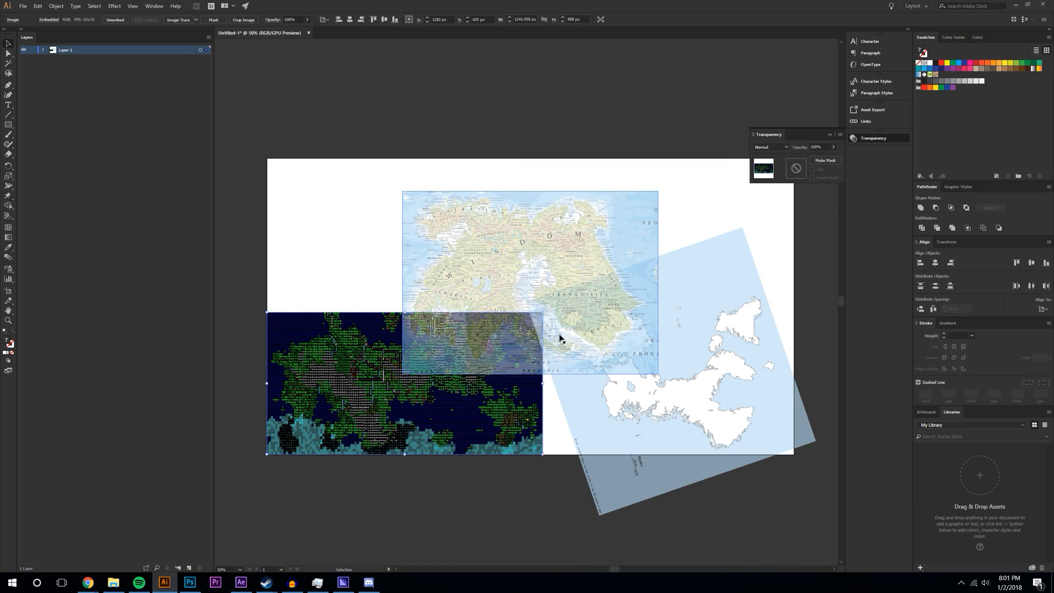
left_click_drag(541, 312, 628, 268)
left_click_drag(510, 243, 630, 231)
left_click_drag(789, 190, 603, 257)
- Shrink, rotate and reposition the light-blue island map, then deselect everything
left_click(766, 361)
left_click_drag(743, 224, 740, 347)
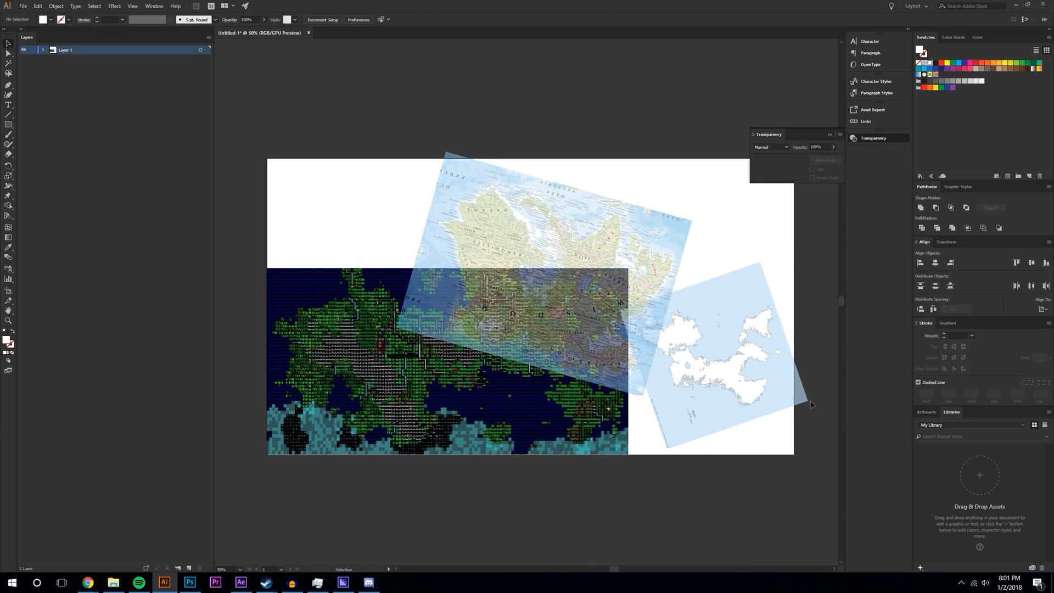
left_click_drag(812, 401, 735, 301)
left_click_drag(493, 213, 434, 209)
left_click_drag(683, 299, 700, 291)
left_click(799, 404)
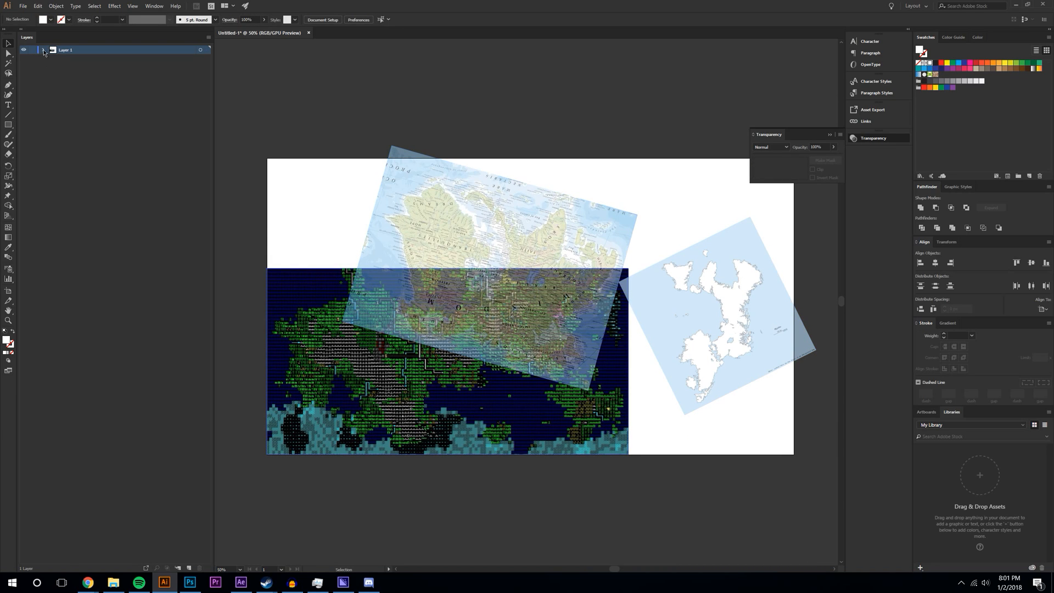
- Lock Layer 1, view the document at 100%, and add a new Layer 2
left_click(43, 50)
left_click(33, 49)
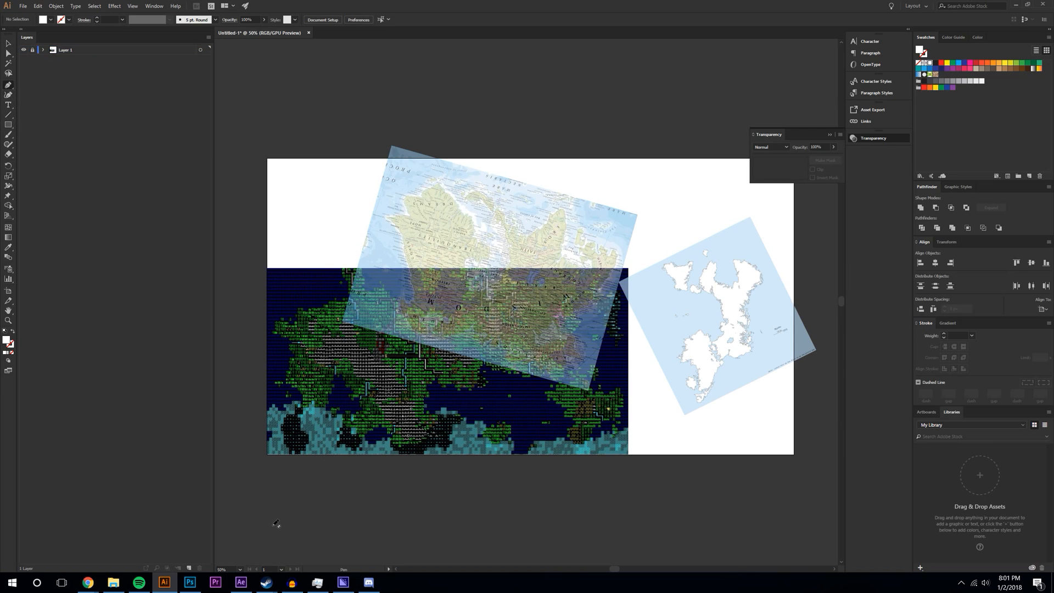
left_click(240, 570)
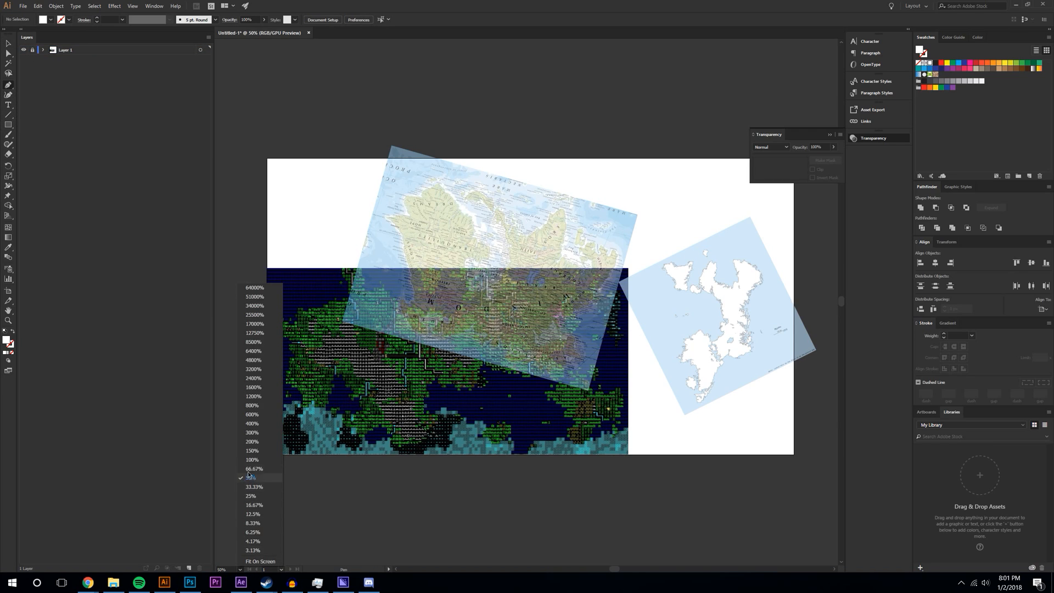
left_click(252, 460)
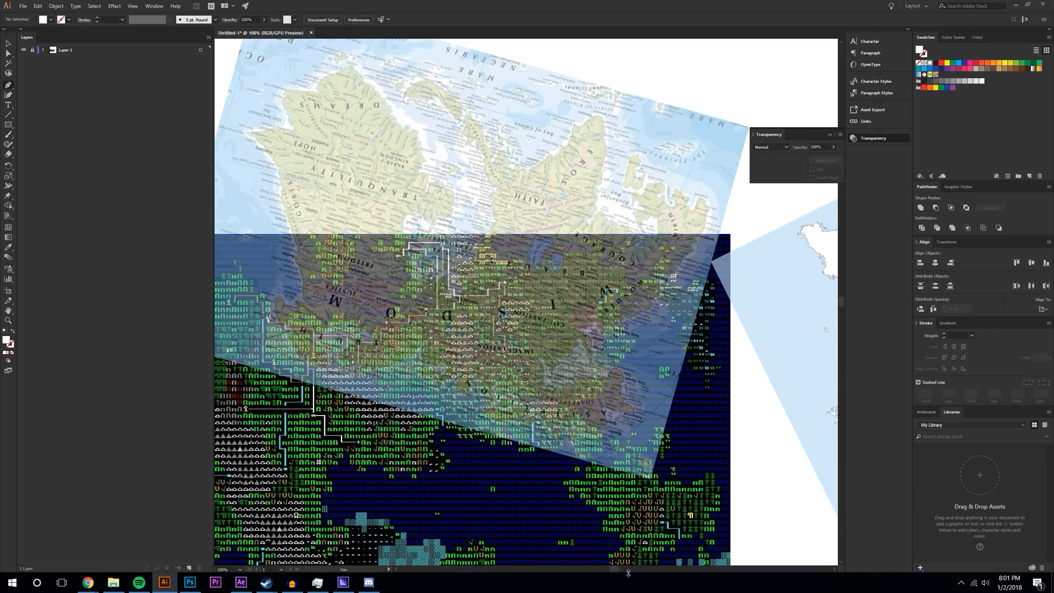
left_click_drag(619, 571, 592, 572)
scroll(597, 487, "down", 4)
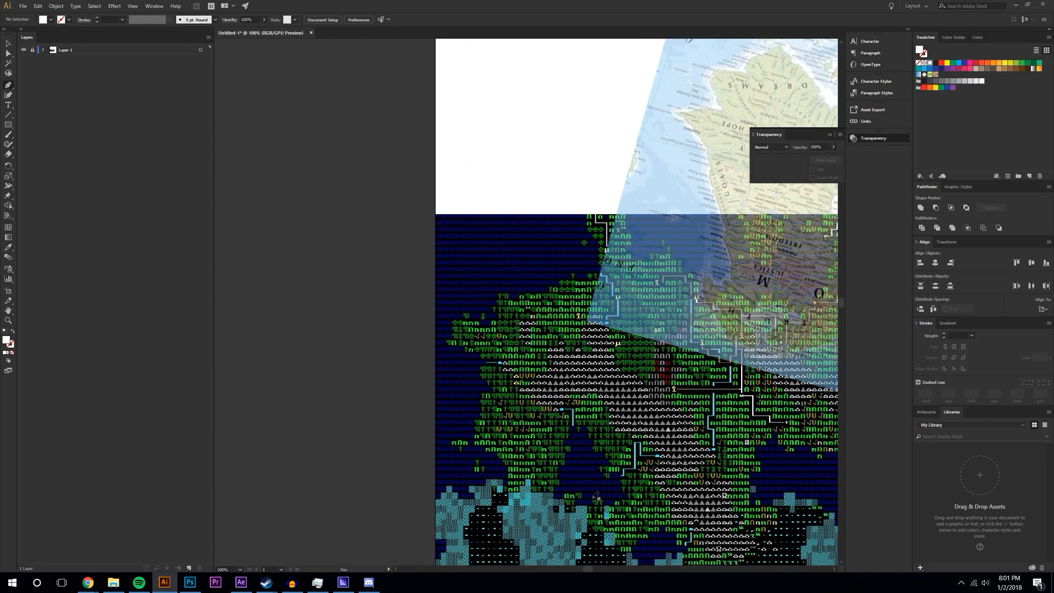
left_click(193, 570)
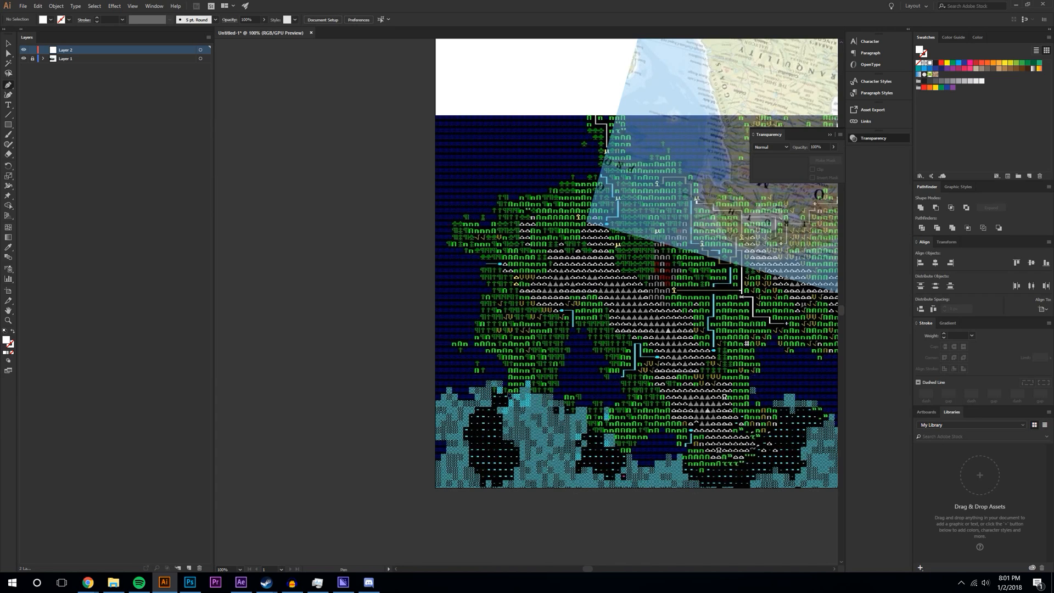
- Start the white polar-cap path with Pen points up its left edge to a peak
left_click(491, 357)
left_click(475, 336)
left_click(474, 310)
left_click(485, 284)
left_click(481, 273)
left_click(491, 268)
left_click(467, 249)
left_click(453, 248)
left_click(457, 213)
left_click(468, 213)
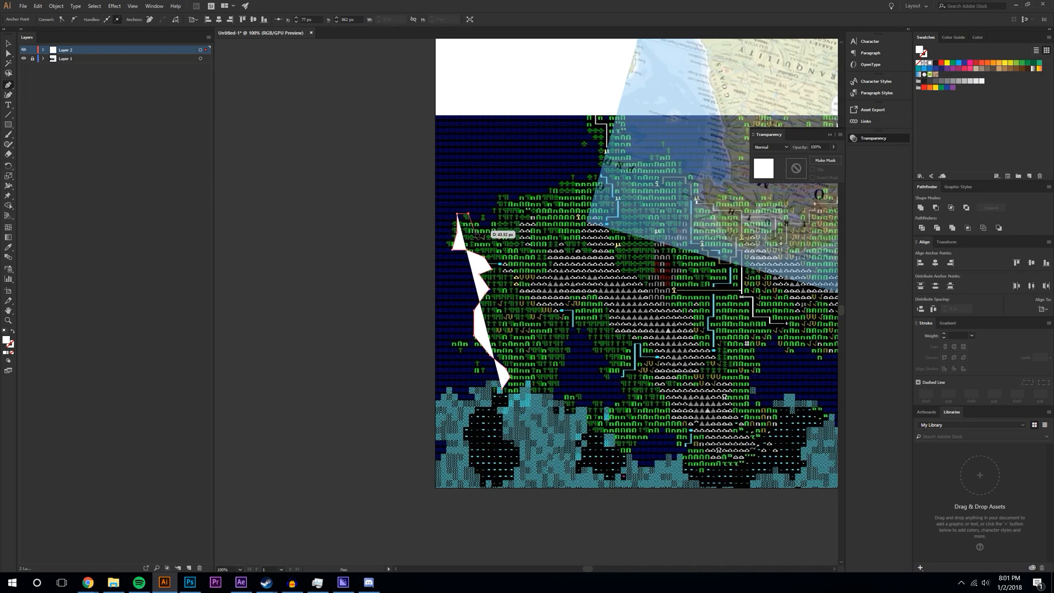
- Trace the jagged top of the polar cap with further anchor points
left_click(471, 226)
left_click(496, 222)
left_click(497, 213)
left_click(501, 189)
left_click(511, 200)
left_click(541, 188)
left_click(564, 177)
left_click(580, 176)
left_click(613, 185)
- Extend the cap outline upward toward the top of the artboard
scroll(637, 222, "up", 2)
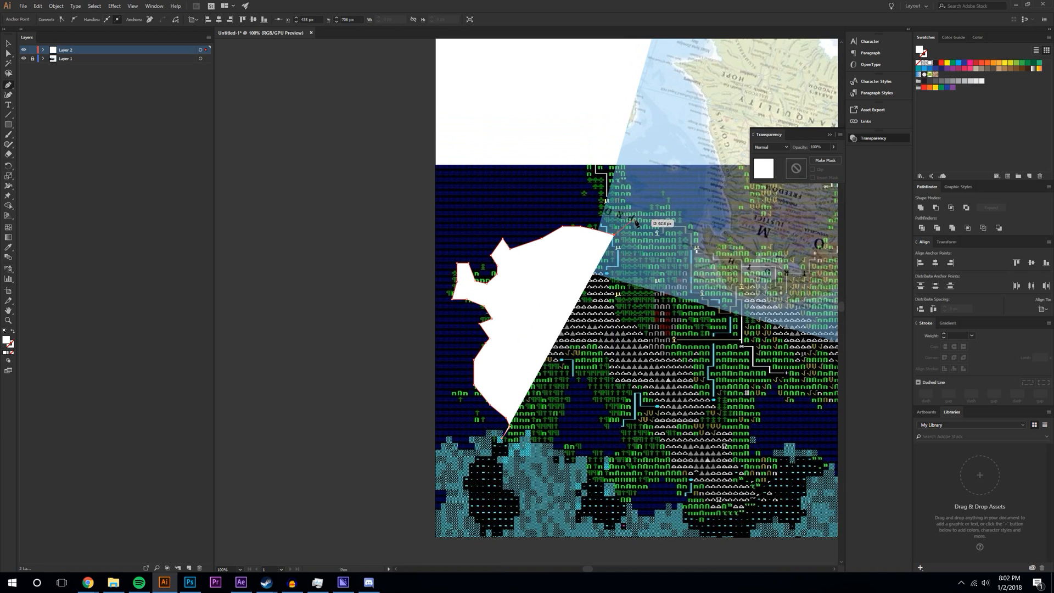
left_click(595, 213)
left_click(587, 187)
left_click(587, 169)
left_click(590, 153)
left_click(609, 147)
left_click(625, 145)
left_click(631, 156)
- Add a jagged spike to the cap edge and run the outline down to the right
left_click(623, 181)
left_click(628, 192)
left_click(639, 214)
left_click(658, 192)
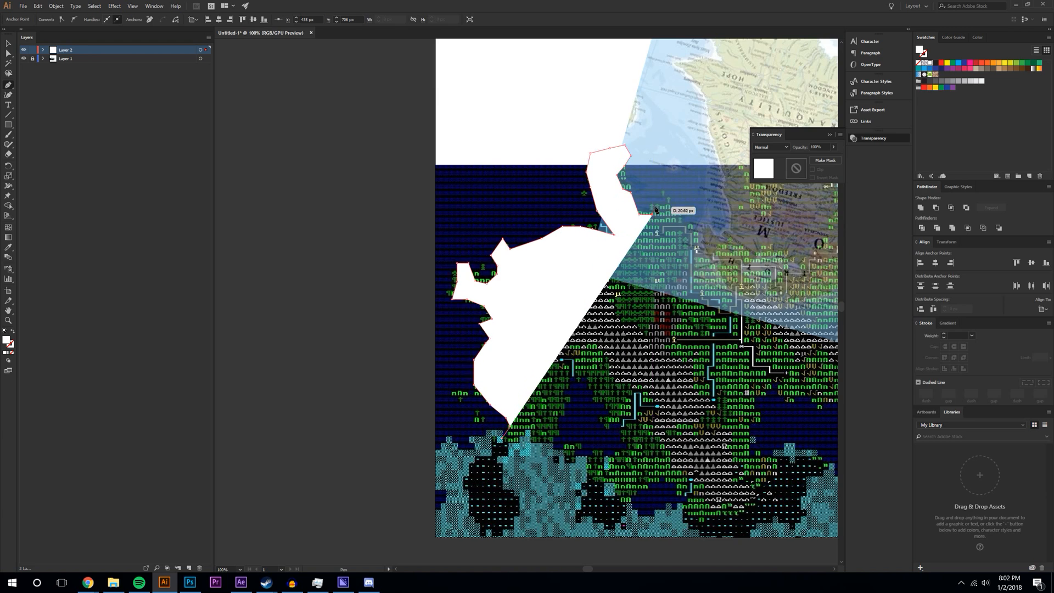
left_click(670, 207)
left_click(682, 220)
left_click(694, 241)
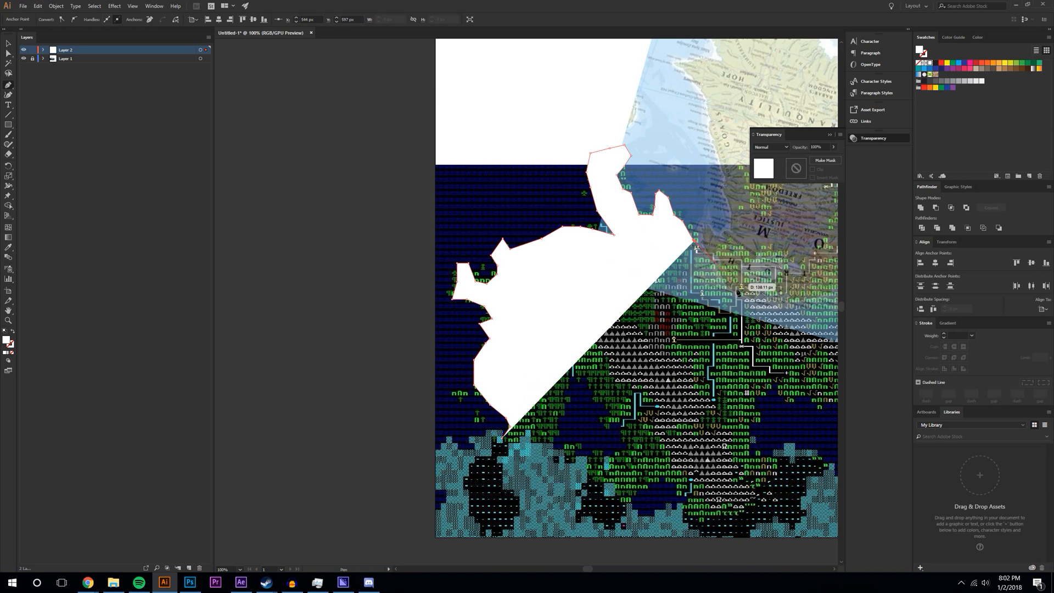
- Add more spikes to the cap, including a tall one reaching up into the colour map
scroll(752, 329, "up", 1)
scroll(596, 549, "right", 10)
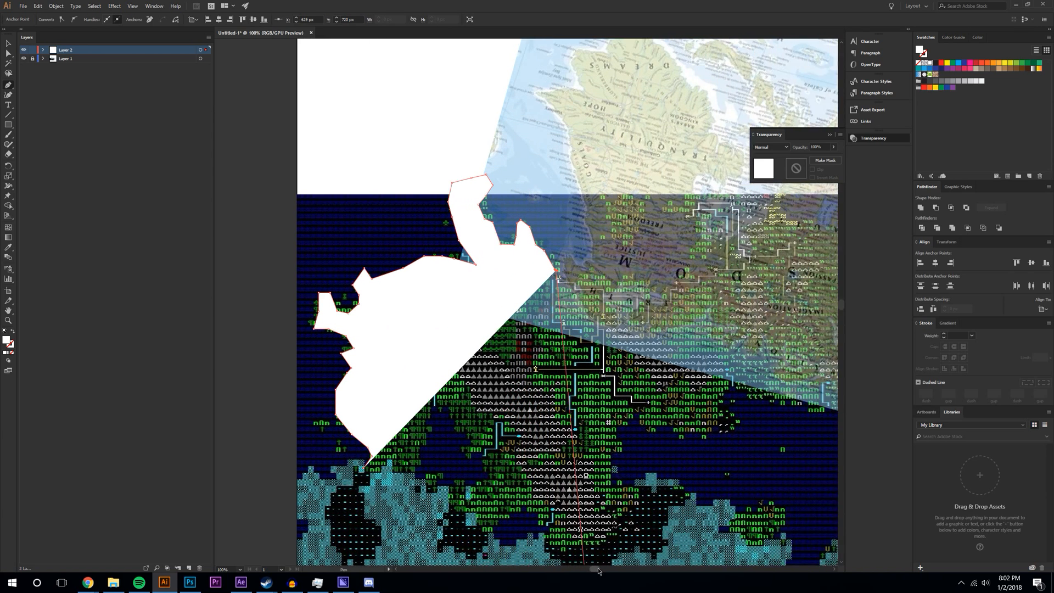
scroll(316, 346, "up", 2)
left_click(361, 299)
left_click(371, 302)
left_click(374, 320)
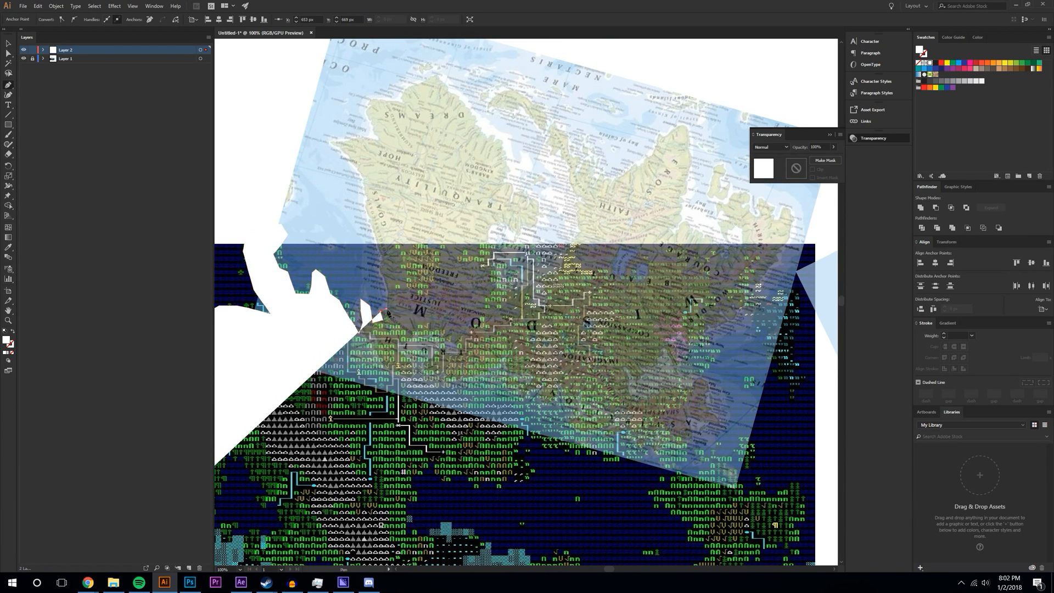
left_click(388, 310)
left_click(385, 256)
left_click(366, 208)
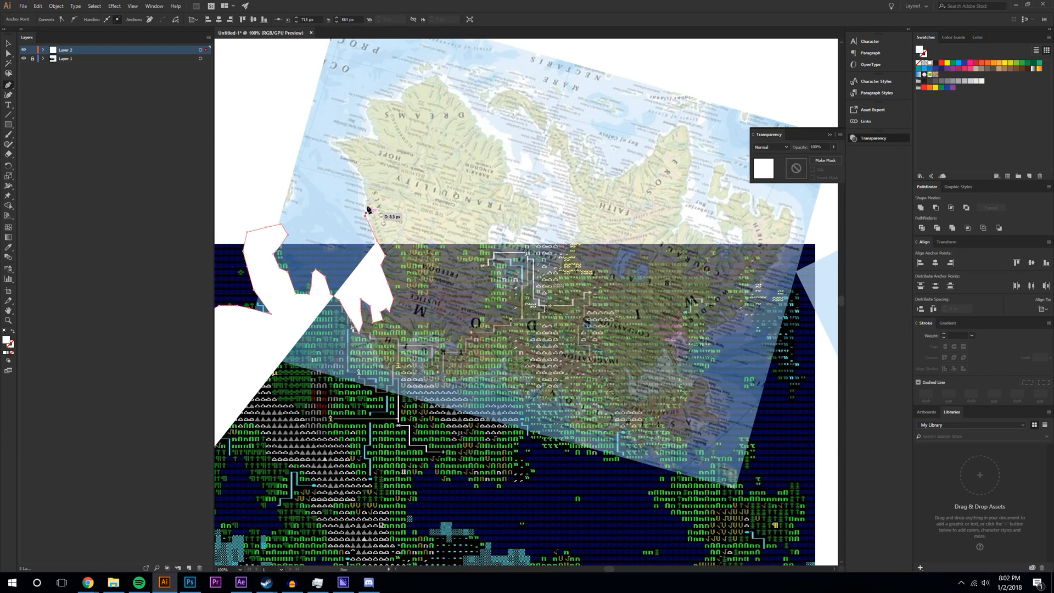
left_click(358, 177)
- Trace the cap's upper edge rightward with curved points, then down the coastline
left_click_drag(327, 140, 345, 141)
left_click(350, 138)
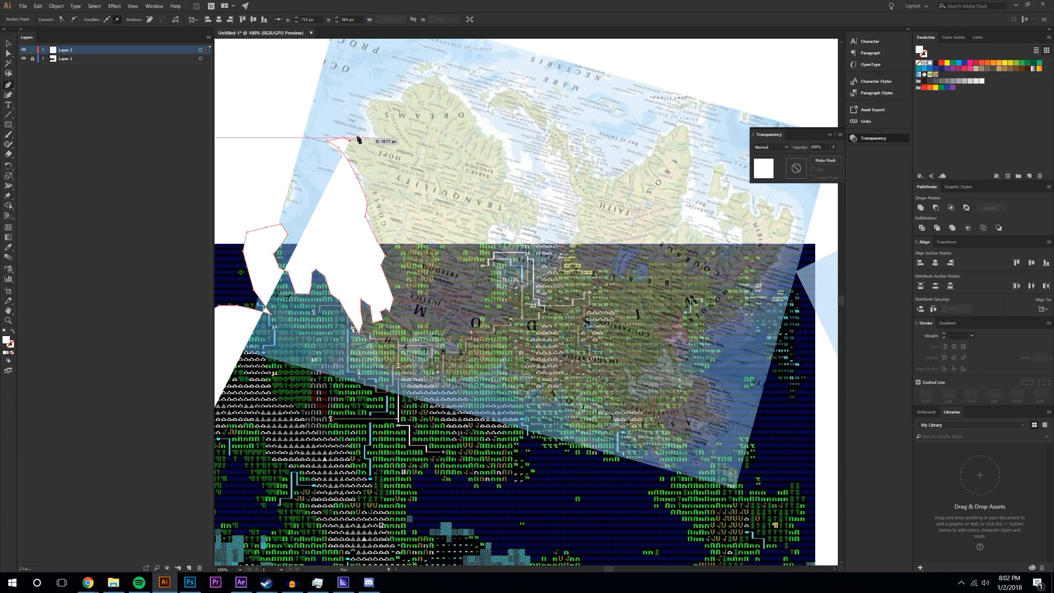
left_click(384, 145)
left_click_drag(369, 104, 379, 106)
left_click(407, 101)
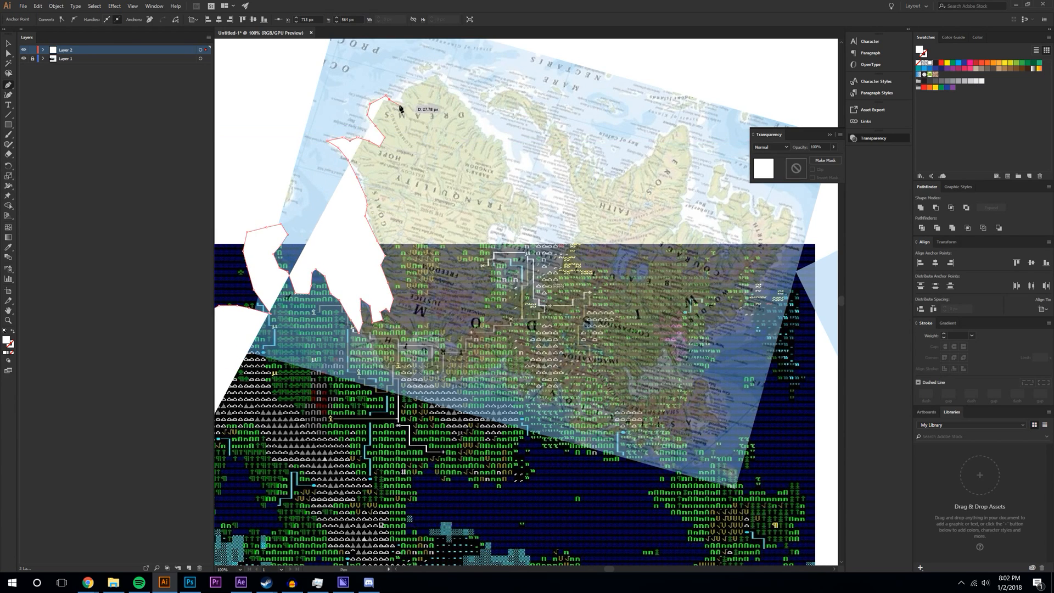
left_click(425, 81)
left_click(439, 70)
left_click_drag(445, 85, 457, 96)
left_click(466, 105)
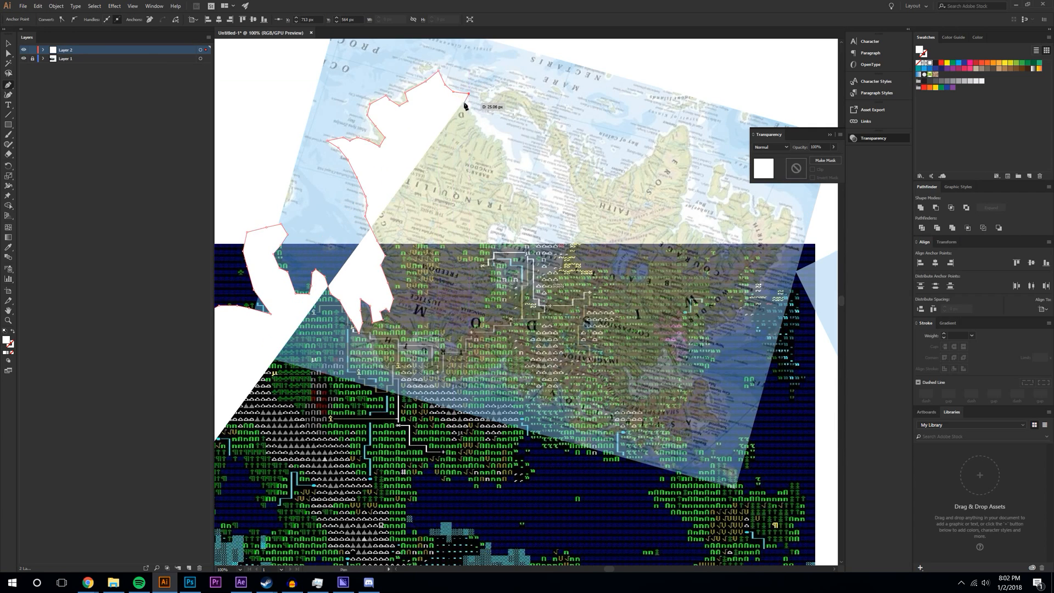
left_click(480, 122)
mouse_move(499, 136)
left_mouse_down()
mouse_move(516, 197)
mouse_move(494, 217)
mouse_move(494, 247)
left_mouse_up()
left_click(508, 188)
- Outline the small bay and peninsula, curving the path below the peninsula
left_click(525, 200)
left_click(537, 207)
left_click(537, 216)
left_click(526, 230)
left_click(475, 189)
left_click(459, 175)
left_click(456, 189)
left_click(472, 203)
left_click(477, 228)
left_click_drag(494, 247, 498, 250)
- Continue the white shape further down along the coastline
left_click(522, 246)
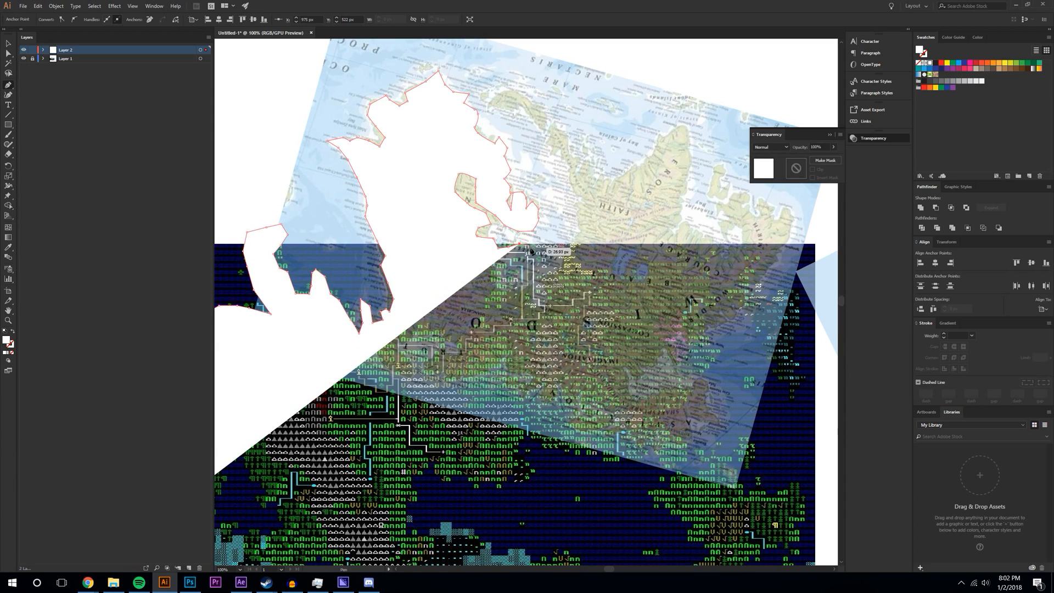
left_click(530, 257)
left_click(516, 280)
left_click(512, 303)
left_click(489, 305)
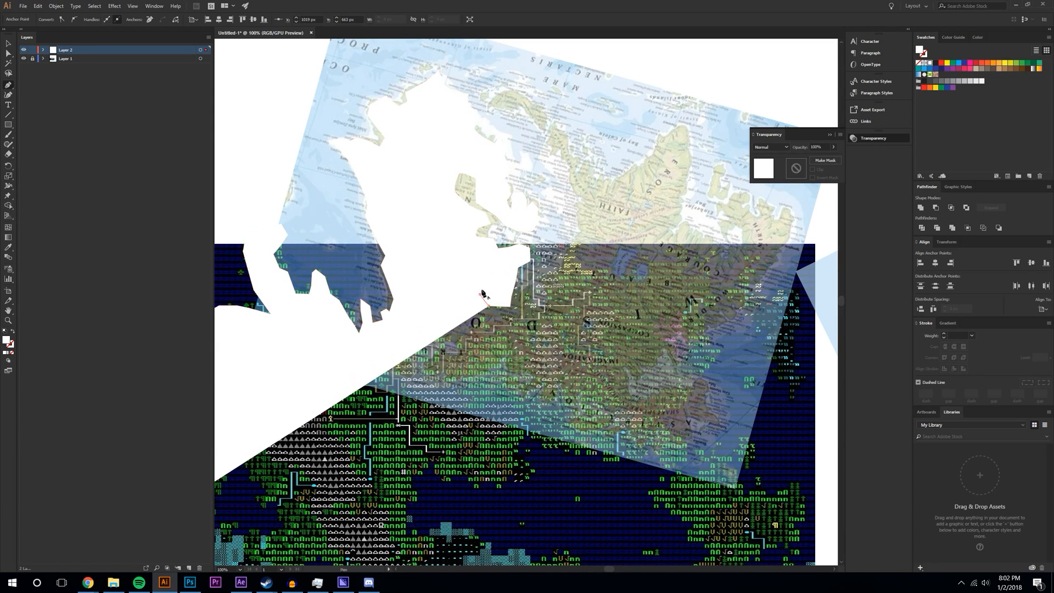
left_click(482, 285)
left_click(467, 261)
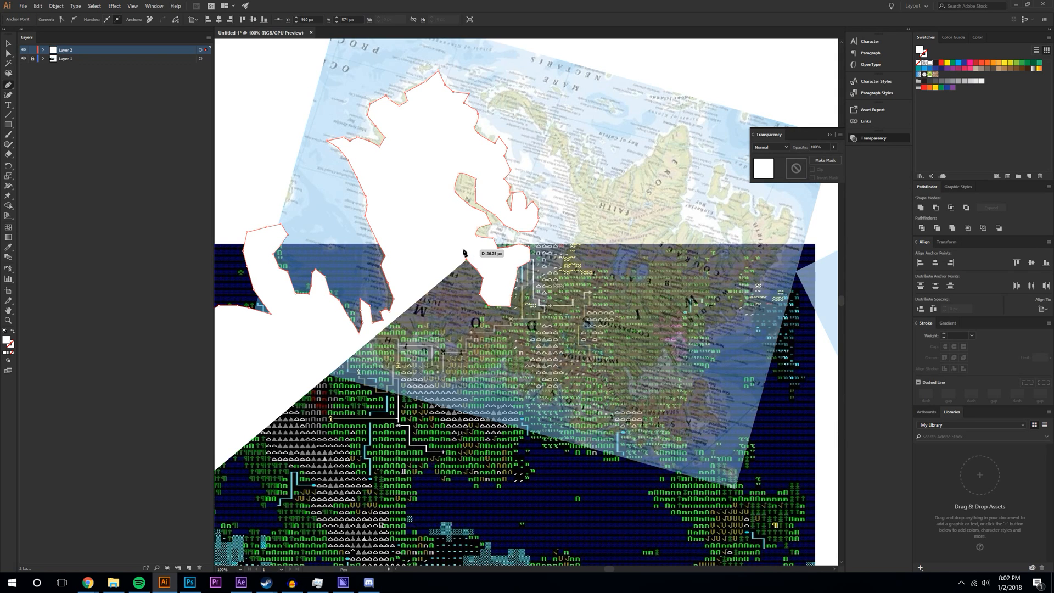
left_click(465, 253)
left_click(446, 249)
left_click(435, 255)
left_click(438, 274)
left_click(429, 297)
left_click(418, 299)
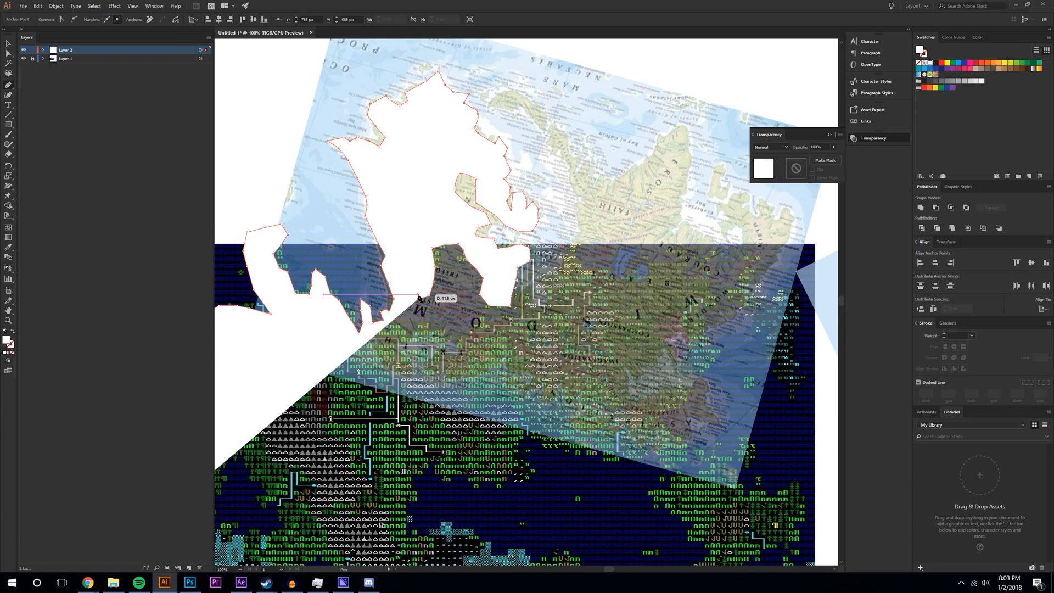
- Extend the landmass's lower edge rightward, then trace the coastline upward
scroll(419, 298, "up", 1)
left_click(421, 333)
left_click(450, 340)
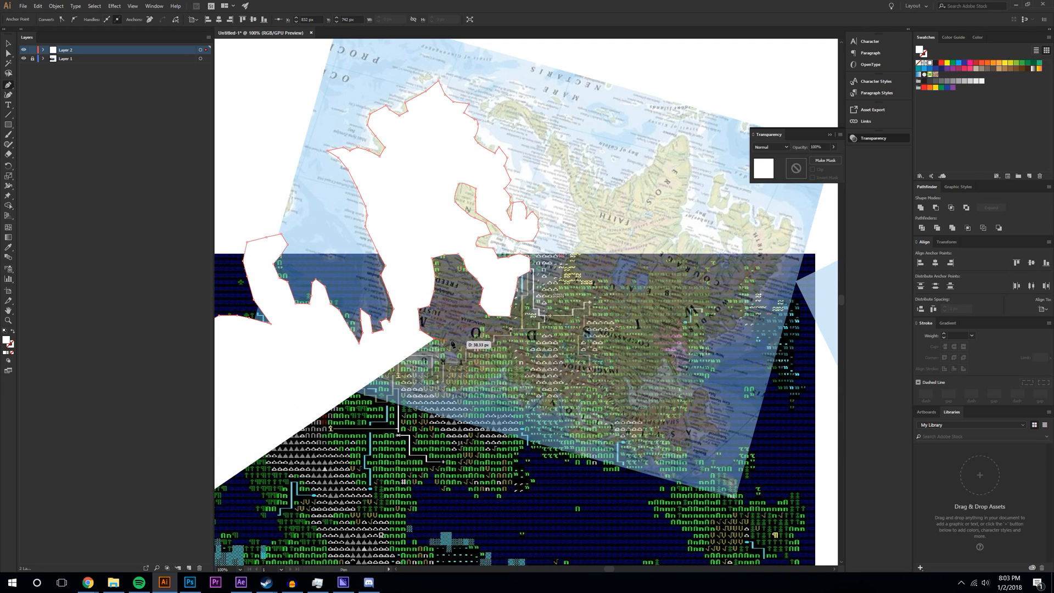
left_click(477, 331)
left_click(501, 332)
left_click(539, 317)
left_click(564, 247)
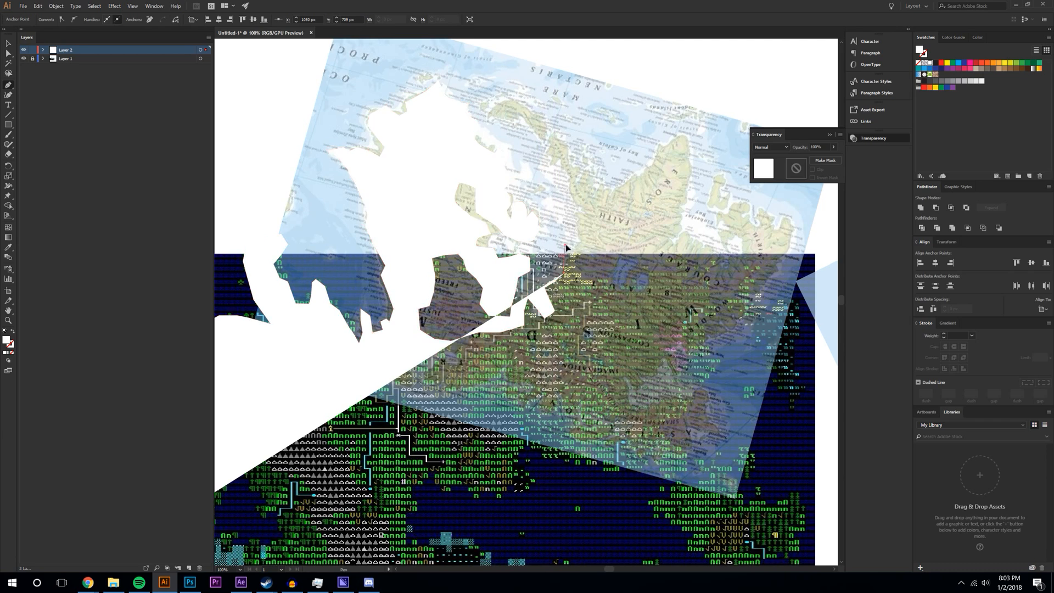
left_click(577, 220)
left_click(579, 208)
left_click(568, 182)
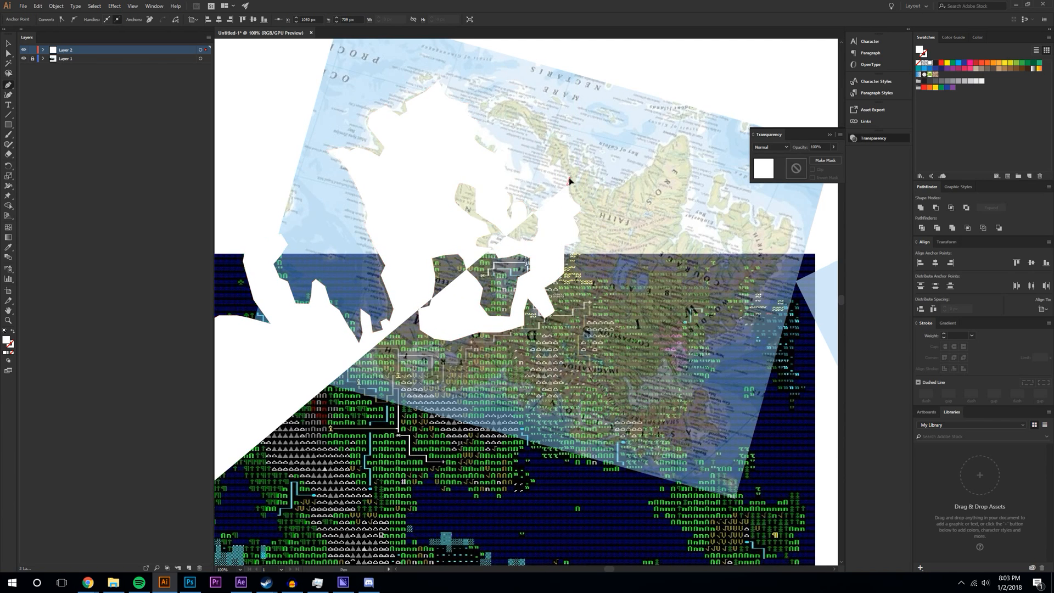
left_click(555, 161)
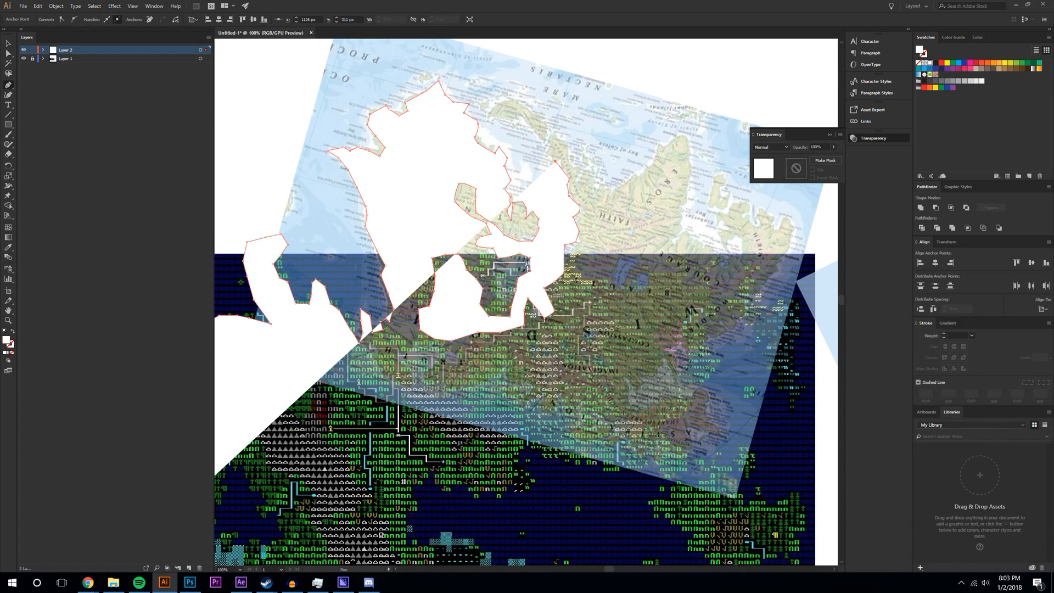
- Resume the outline from its last point and extend it right and down the diagonal coast
left_click(551, 156, "ctrl")
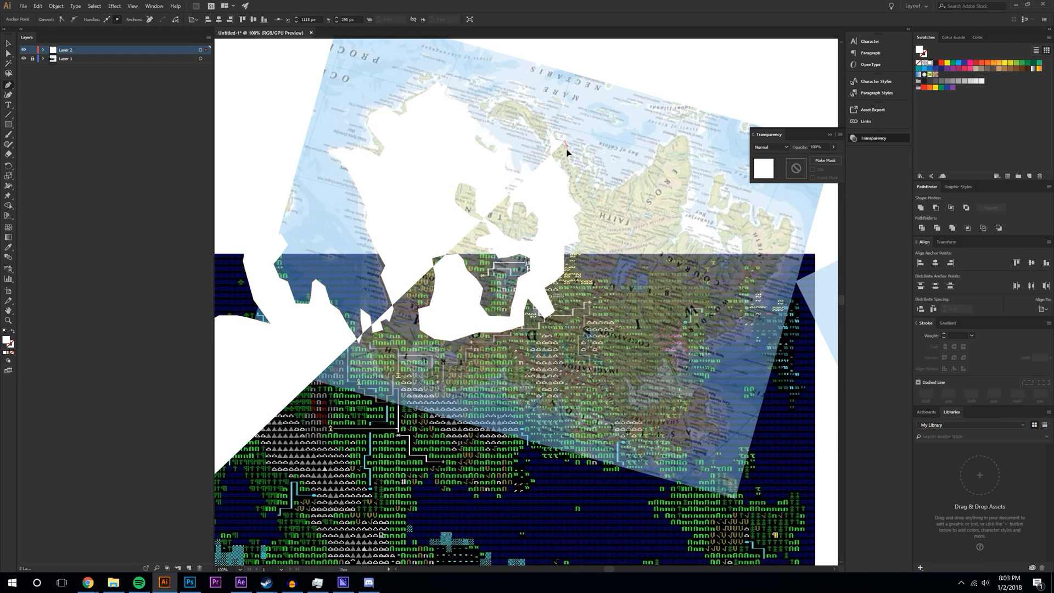
left_click(566, 159)
left_click(582, 168)
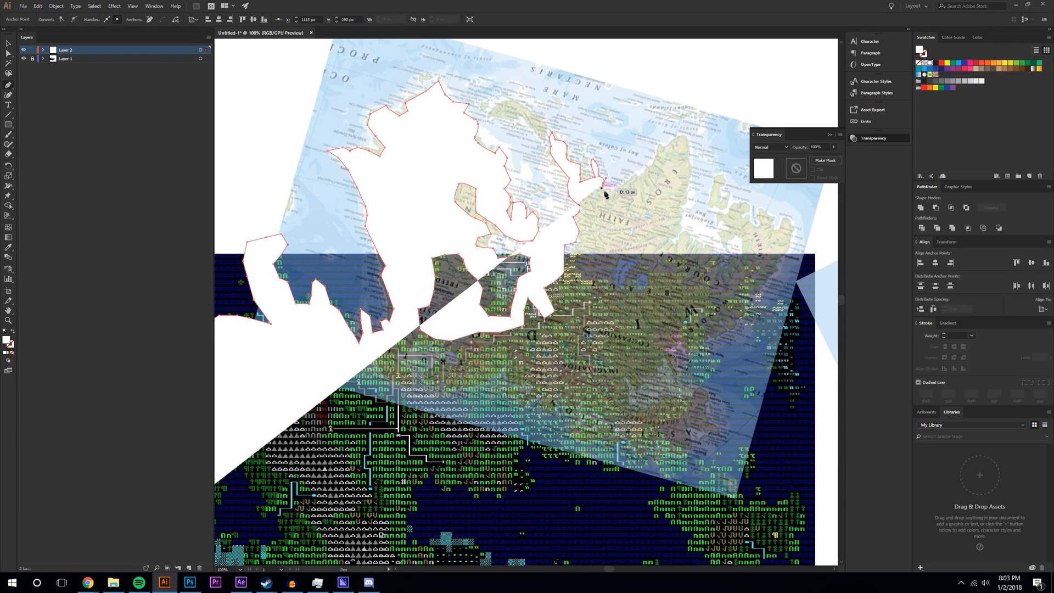
left_click(626, 188)
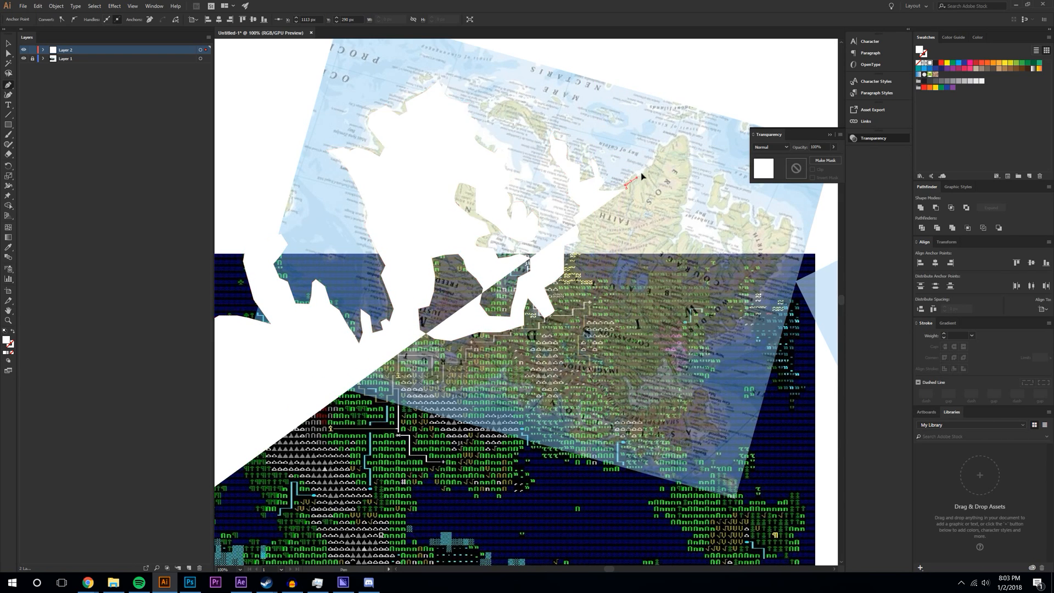
left_click(690, 142)
left_click(680, 226)
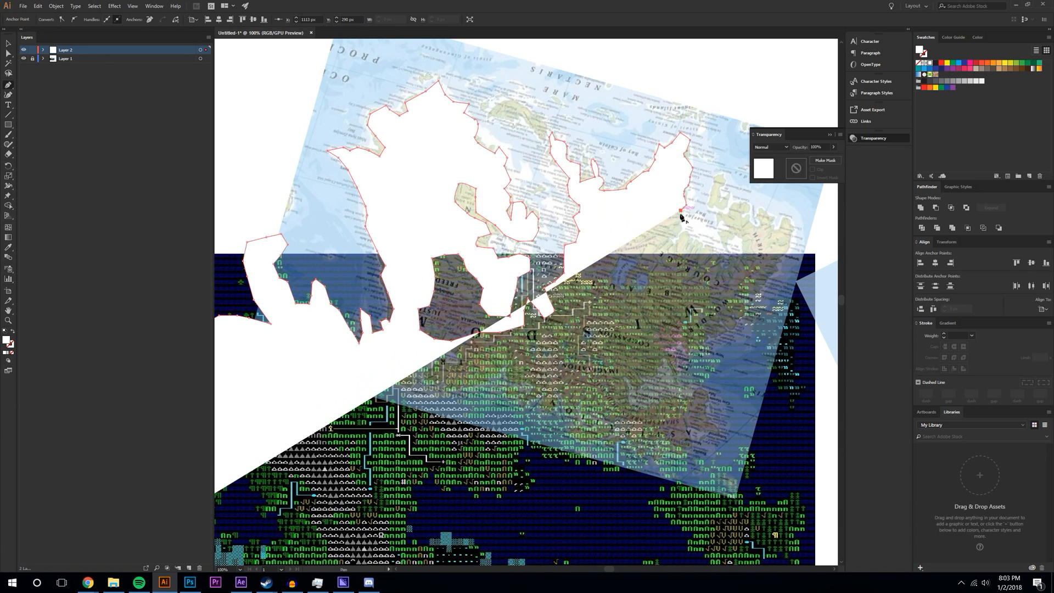
left_click(670, 244)
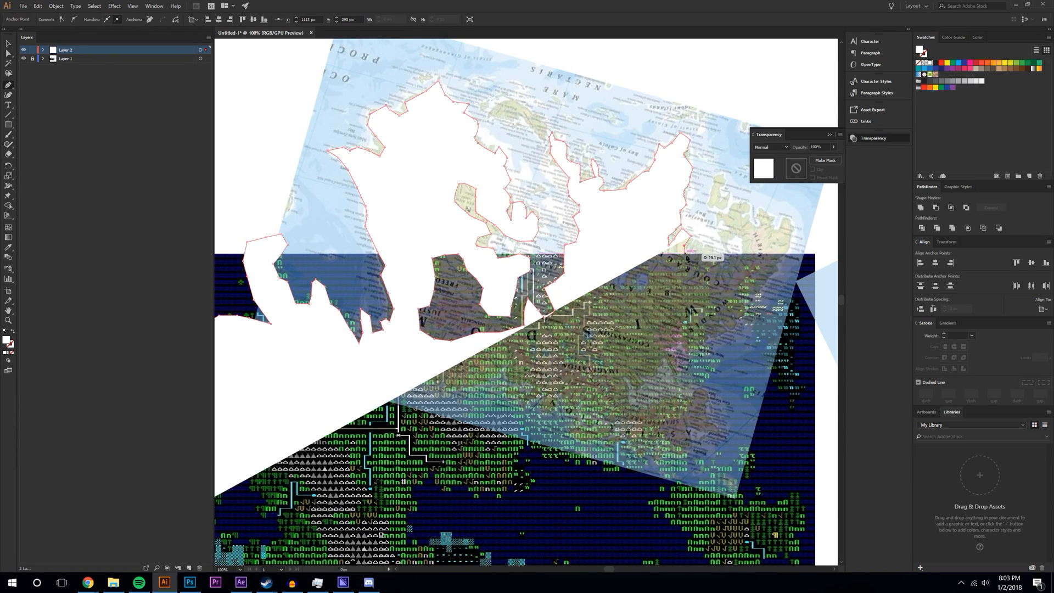
- Trace along the dark block's top edge and around a coastal lobe to the map's right edge
left_click(709, 254)
left_click(732, 256)
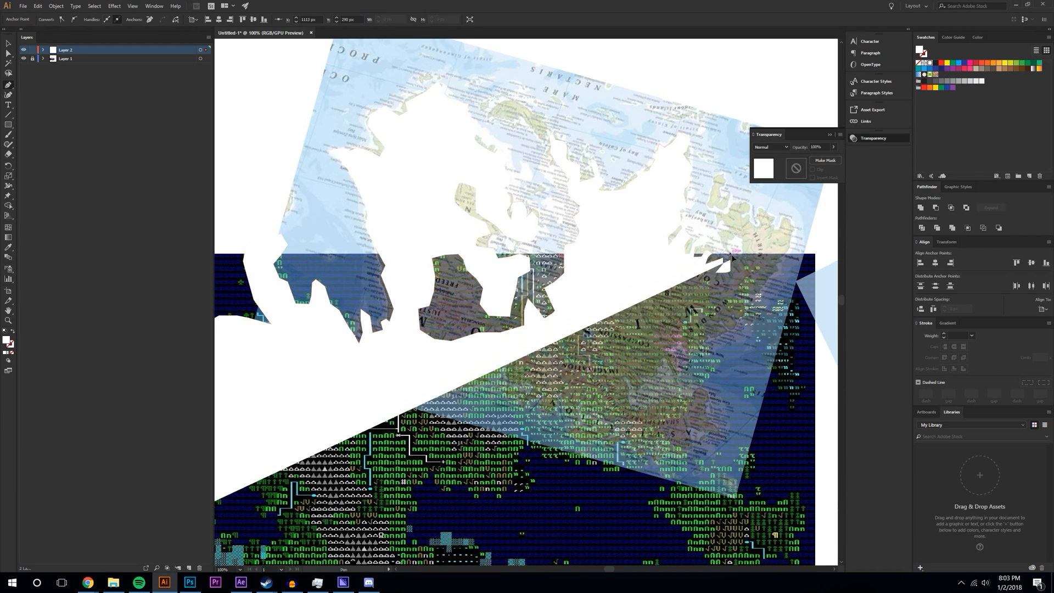
left_click(741, 238)
left_click(725, 225)
left_click(711, 219)
left_click(731, 211)
left_click(732, 202)
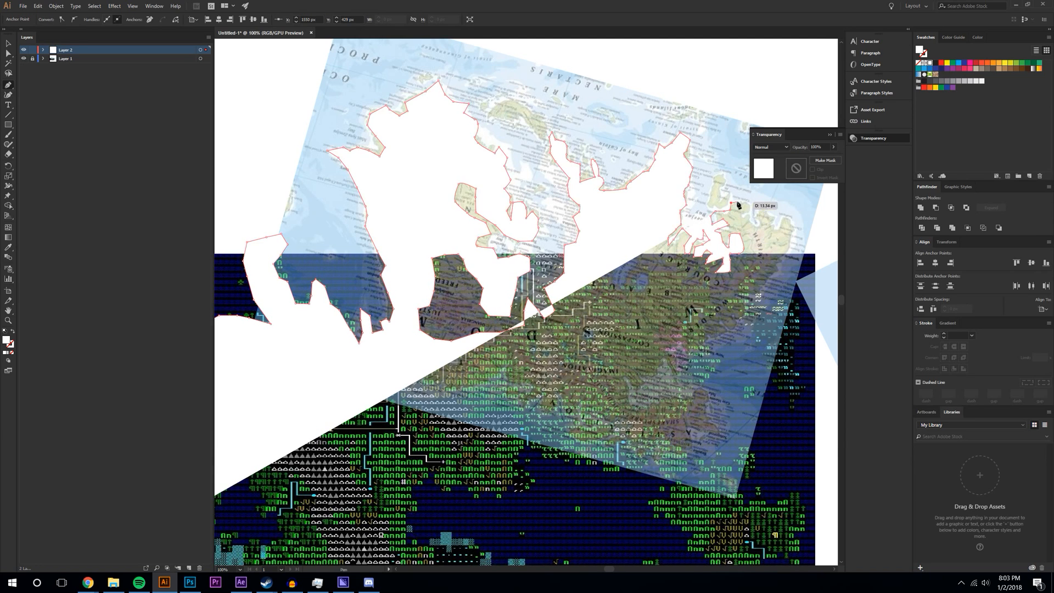
left_click(749, 218)
left_click(763, 211)
left_click(780, 213)
left_click(786, 220)
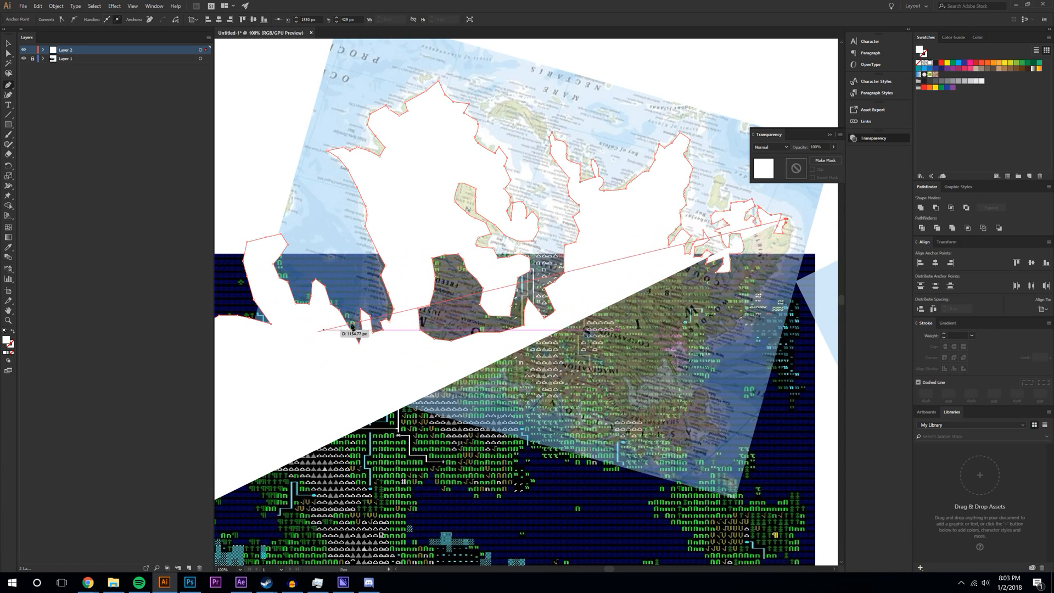
- Trace the coastline down the map's right side and curving back to the left
left_click(792, 231)
left_click(789, 250)
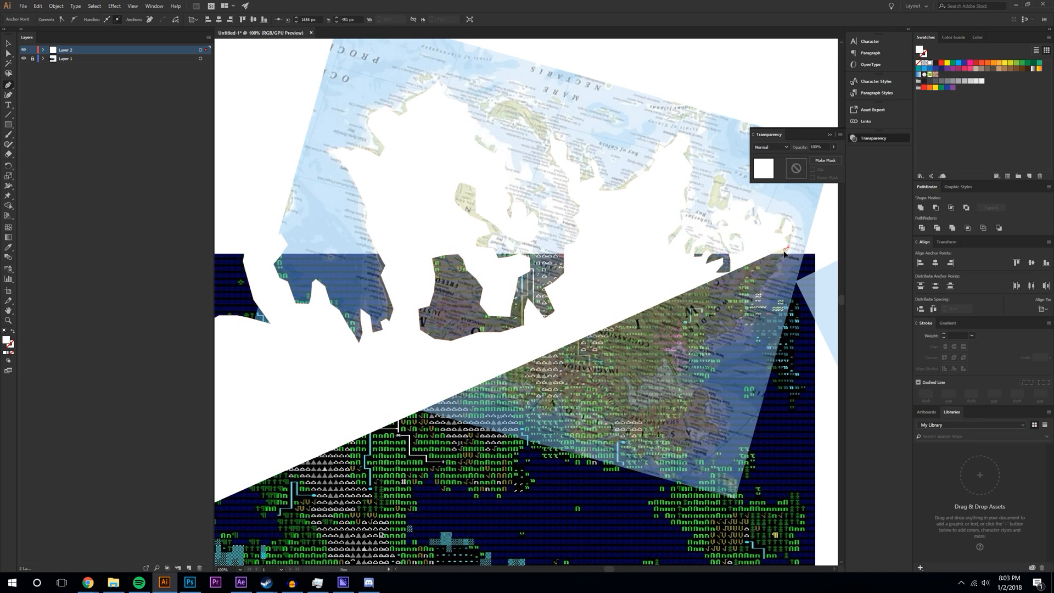
left_click(779, 270)
left_click(765, 281)
left_click(760, 295)
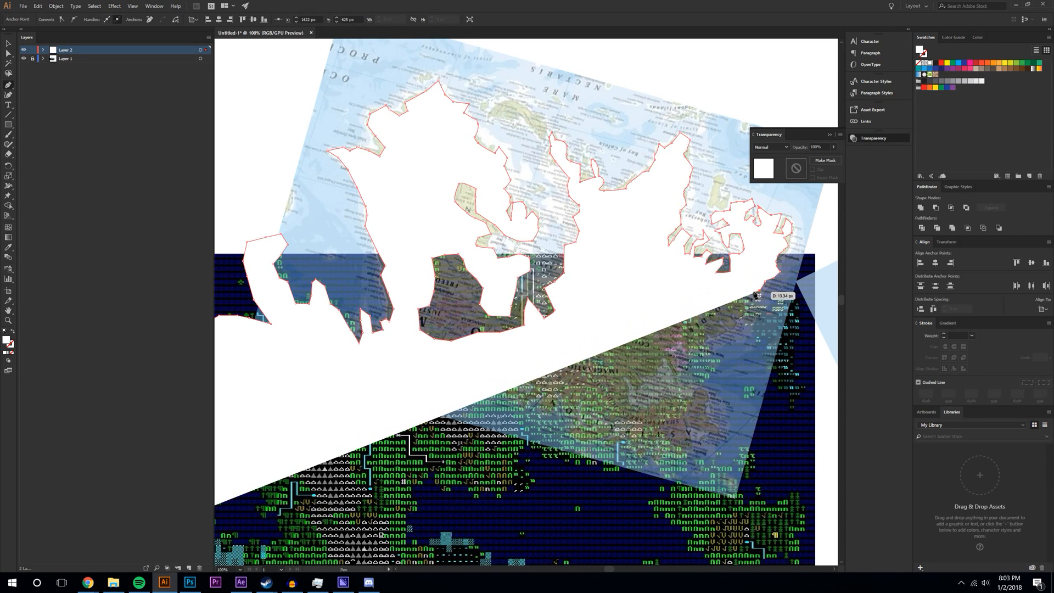
left_click(751, 306)
left_click(733, 322)
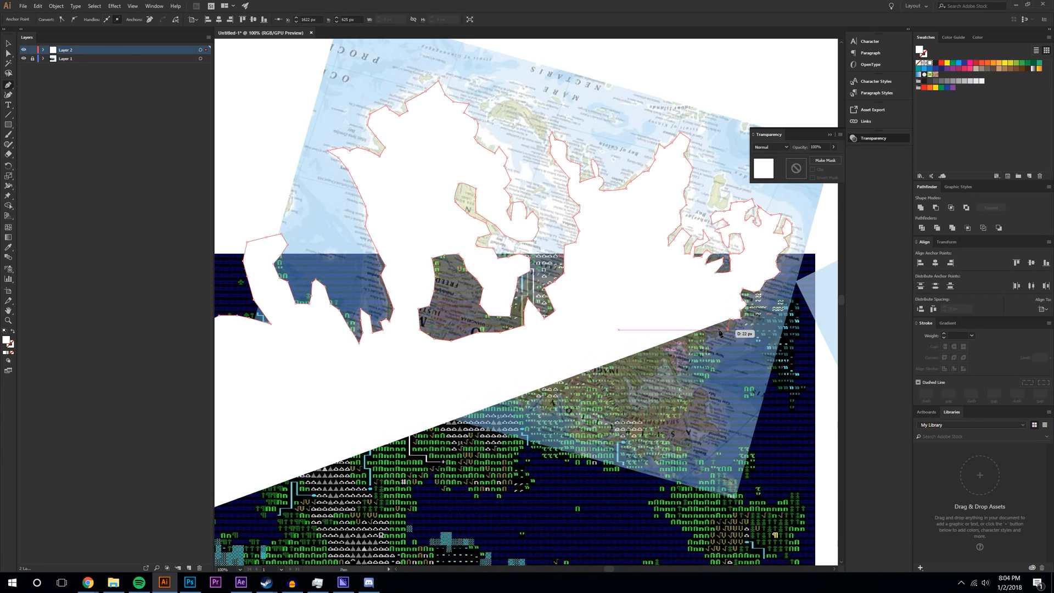
left_click(703, 352)
- Follow the lower coastline down-left, then back right to the shape's lower-right corner
left_click(700, 357)
left_click(691, 366)
left_click(676, 375)
left_click(665, 363)
left_click(650, 374)
left_click(638, 384)
left_click(627, 375)
left_click(625, 408)
left_click(686, 400)
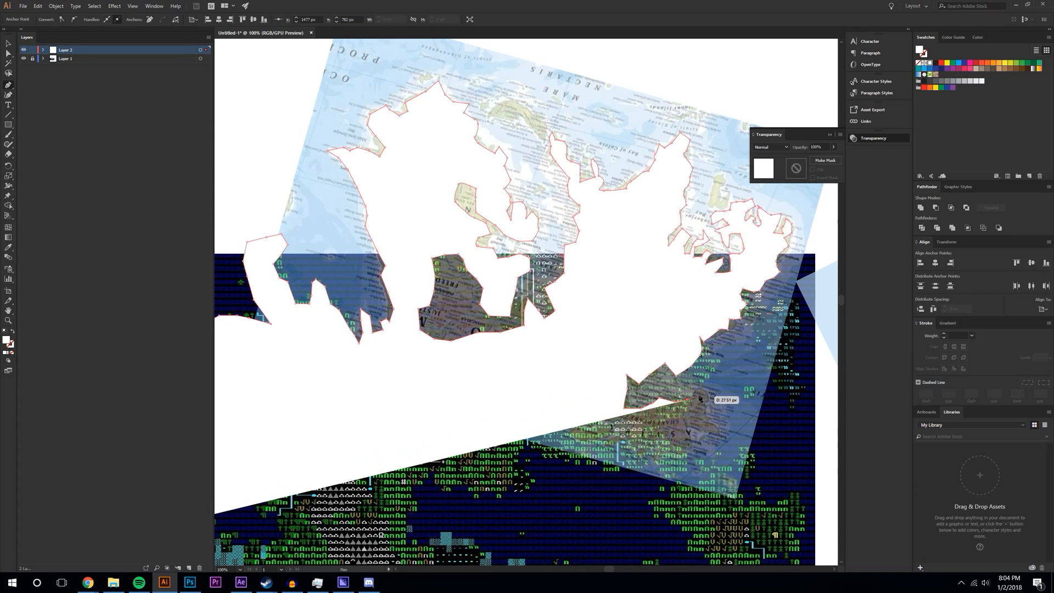
left_click(710, 393)
left_click(687, 437)
- Extend the outline below its previous end with curved points along the lower coast
scroll(689, 442, "down", 2)
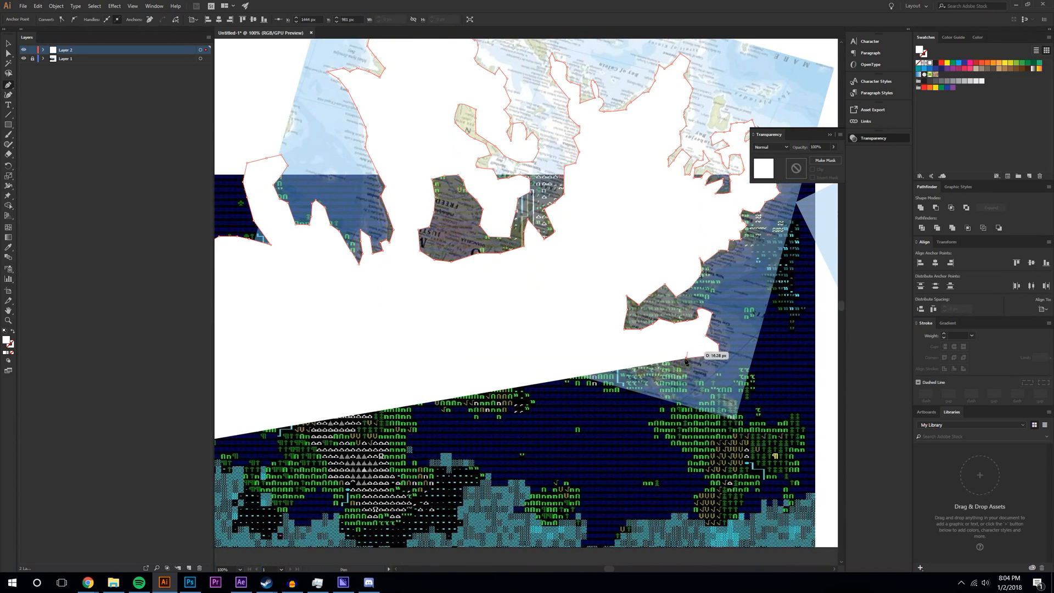
left_click(686, 393)
left_click(661, 379)
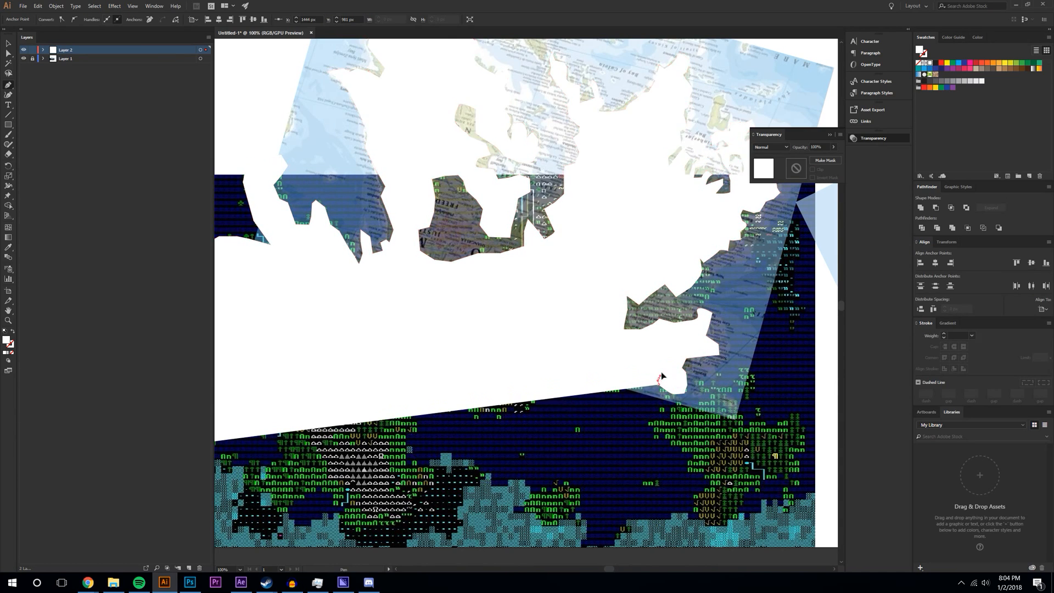
left_click_drag(604, 390, 594, 384)
left_click_drag(604, 348, 536, 395)
left_click(530, 409)
left_click_drag(478, 411, 475, 418)
- Trace the outline around the two notches in the coastline
left_click(470, 416)
left_click(462, 395)
left_click(448, 384)
left_click(442, 398)
left_click(435, 399)
left_click(427, 388)
left_click(421, 397)
left_click(423, 408)
- Continue the coastline downward and then back to the right
left_click(411, 411)
left_click(413, 424)
left_click(406, 437)
left_click(410, 448)
left_click(409, 468)
left_click(428, 470)
- Trace around the white bump and add points to its right down to the artboard's bottom edge
left_click(446, 452)
left_click(461, 452)
left_click(477, 464)
left_click(490, 481)
left_click(505, 486)
left_click_drag(519, 478, 530, 493)
left_click(549, 481)
left_click(566, 481)
scroll(571, 488, "down", 2)
left_click(580, 444)
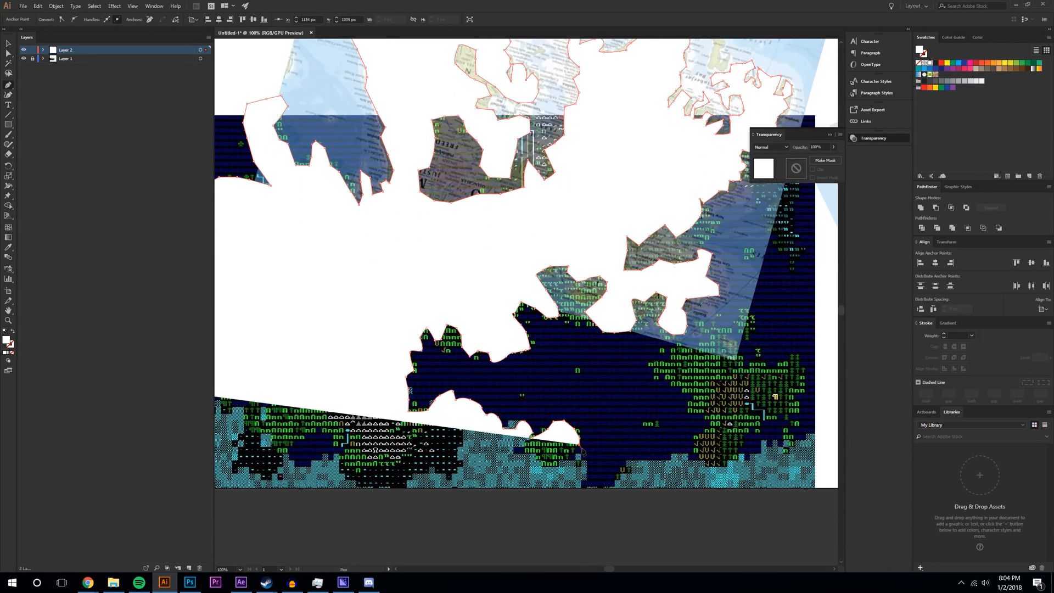
scroll(583, 451, "down", 1)
left_click_drag(541, 441, 531, 445)
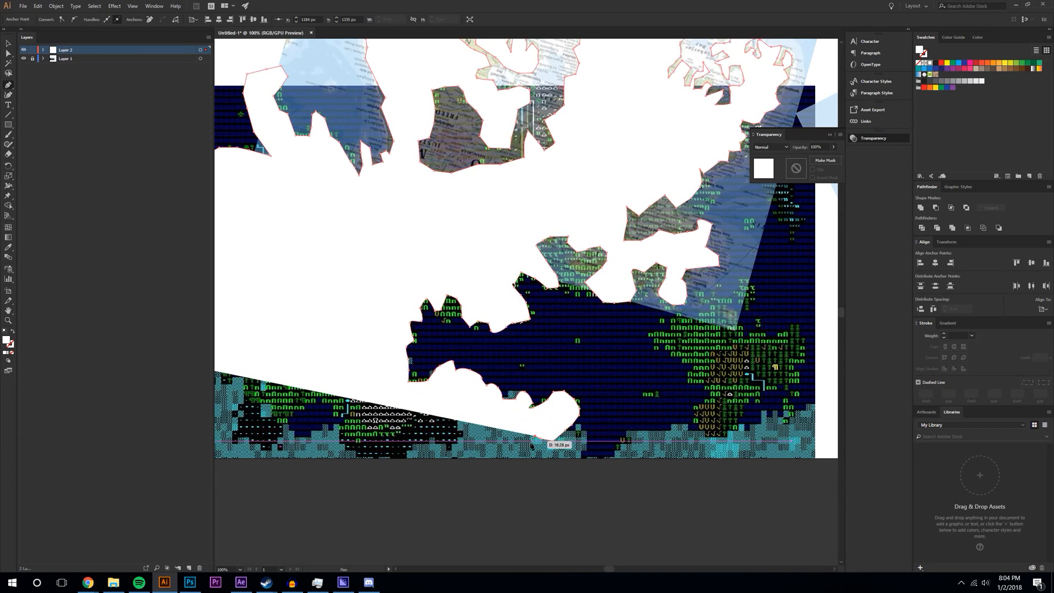
left_click(542, 461)
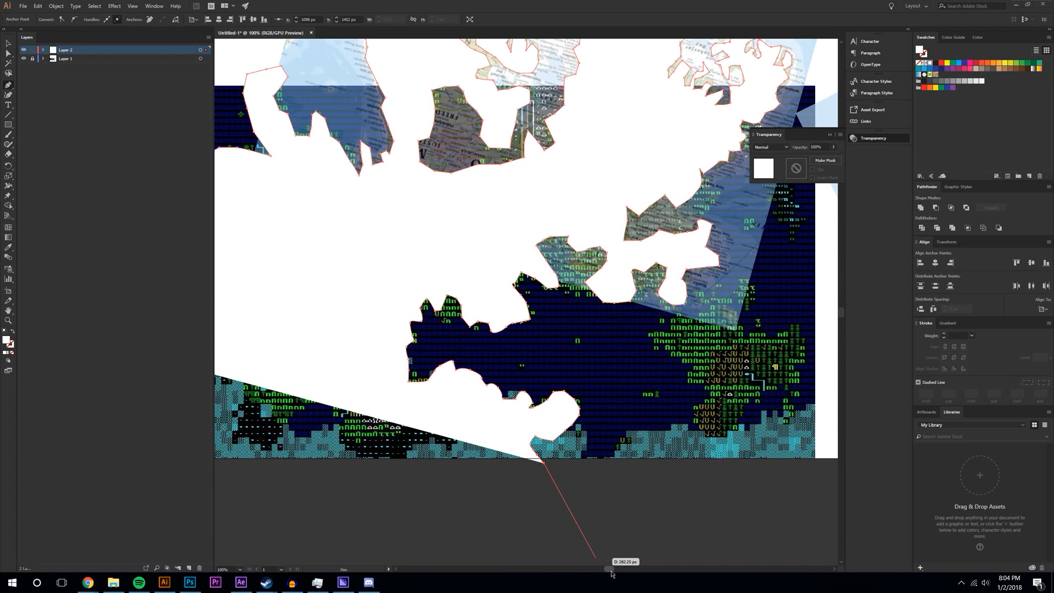
left_click_drag(611, 571, 594, 568)
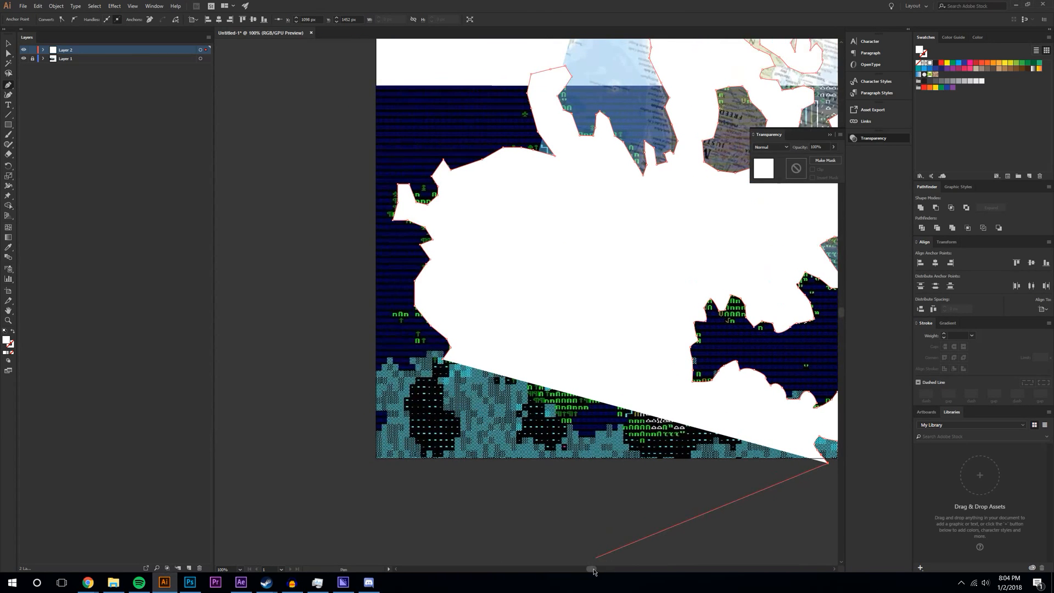
- Trace the coastline back up and to the left
left_click(704, 476)
left_click(686, 468)
left_click(689, 457)
left_click(702, 445)
left_click(698, 435)
left_click(688, 426)
left_click(644, 437)
left_click(633, 439)
- Follow the dark region's edge and around the cyan area, adding a small bump
left_click(629, 418)
left_click(620, 395)
left_click(596, 393)
left_click(568, 418)
left_click(528, 409)
left_click(505, 401)
left_click(481, 406)
left_click(459, 395)
left_click(470, 371)
left_click(461, 360)
left_click(453, 370)
left_click_drag(592, 568, 612, 565)
- Begin a new island outline with its first coastline points
scroll(571, 384, "up", 1)
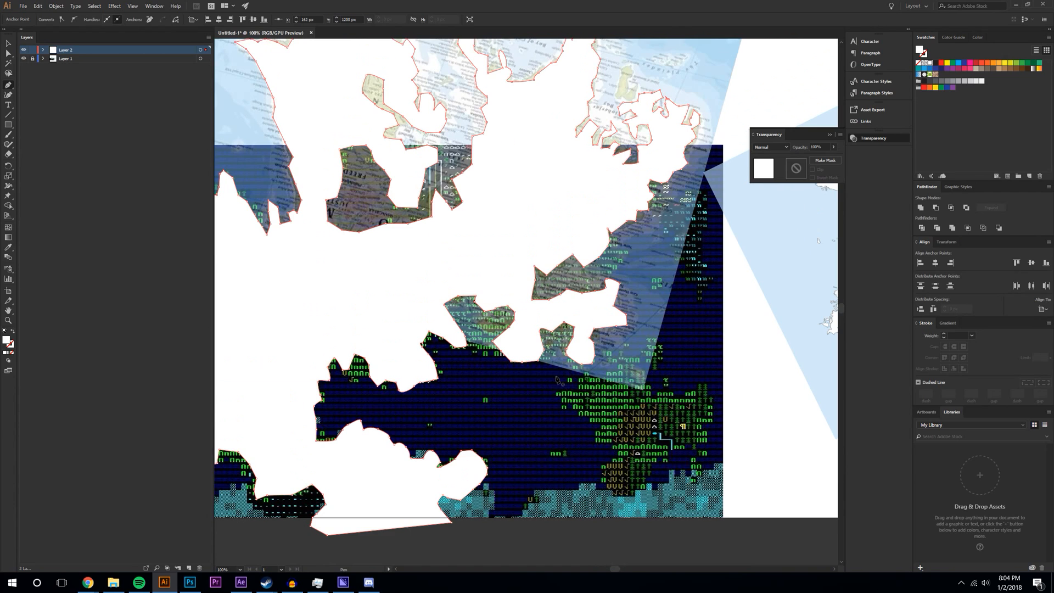
scroll(436, 237, "up", 3)
mouse_move(416, 159)
left_mouse_down()
mouse_move(444, 193)
mouse_move(418, 162)
left_mouse_up()
left_click(458, 180)
scroll(722, 420, "down", 3)
- Start a new white island shape tracing down the eastern coast
left_click(684, 287)
left_click(676, 303)
left_click(663, 307)
left_click(662, 320)
left_click(674, 328)
left_click(678, 333)
left_click(670, 346)
left_click(671, 350)
- Extend the island further down, trace up its right edge, and close it at the start point
left_click(676, 355)
left_click(684, 362)
left_click(682, 368)
left_click(694, 380)
left_click(702, 399)
left_click(704, 382)
left_click(711, 368)
left_click(707, 326)
left_click(694, 292)
left_click(687, 288)
scroll(651, 305, "down", 5)
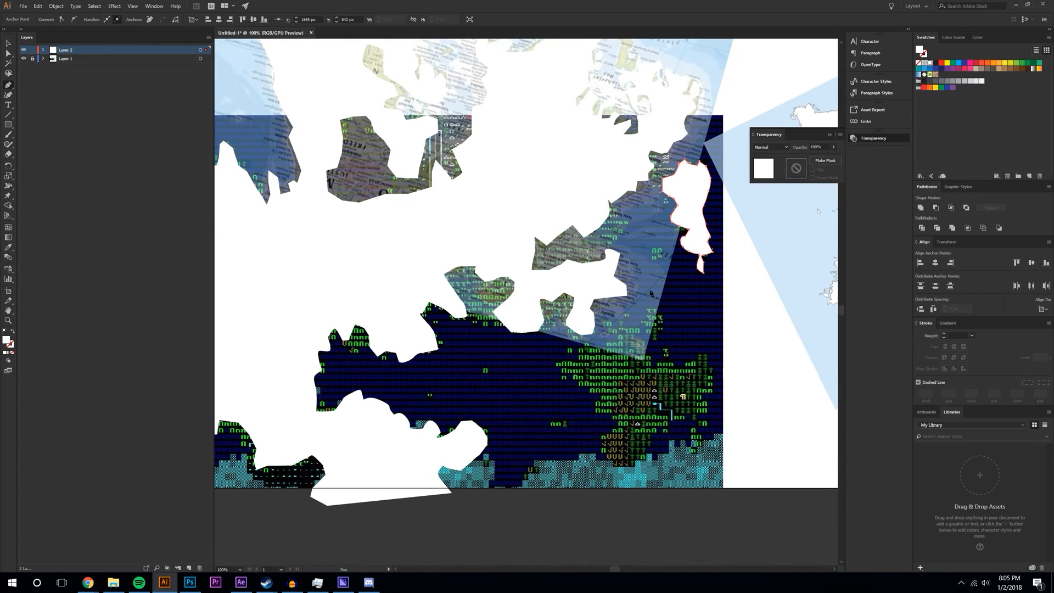
- Abandon a stray small shape, deselect all, and delete Layer 3 with the reference map
left_click(658, 247)
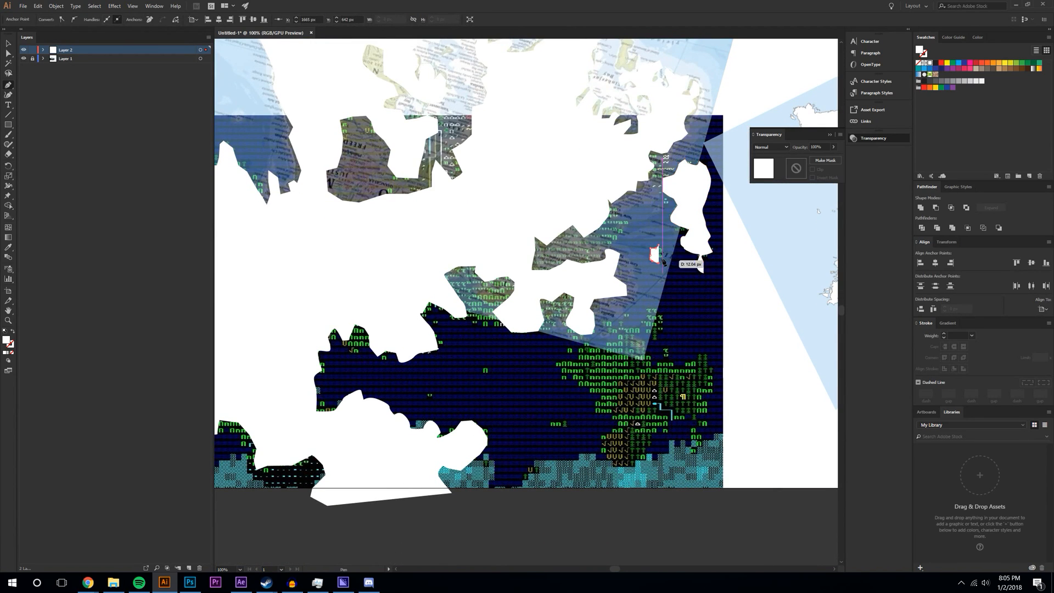
left_click(665, 249)
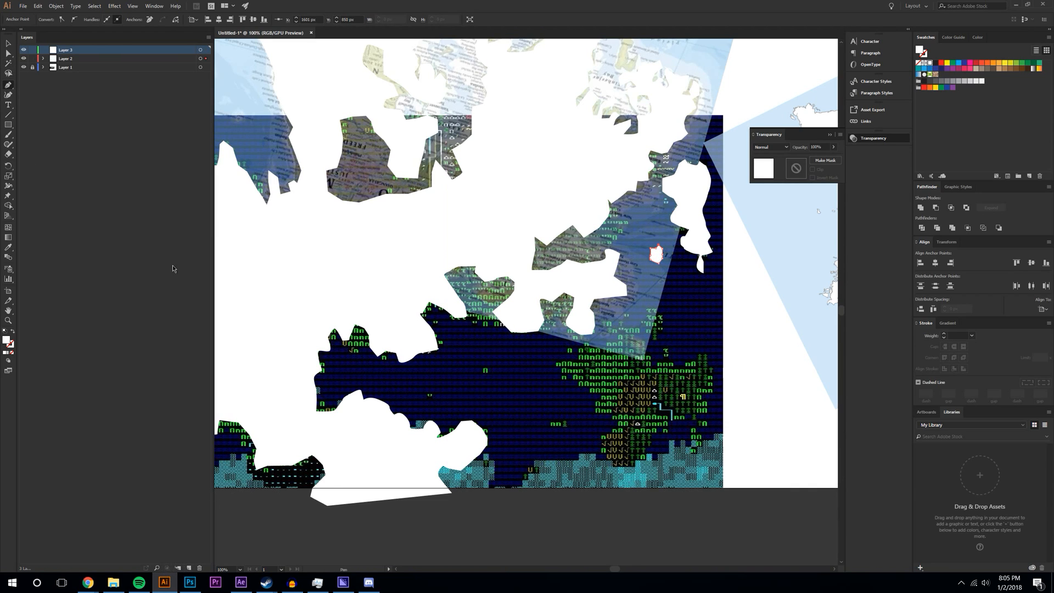
left_click(43, 59)
left_click(43, 58)
left_click(86, 51)
key("ctrl+shift+a")
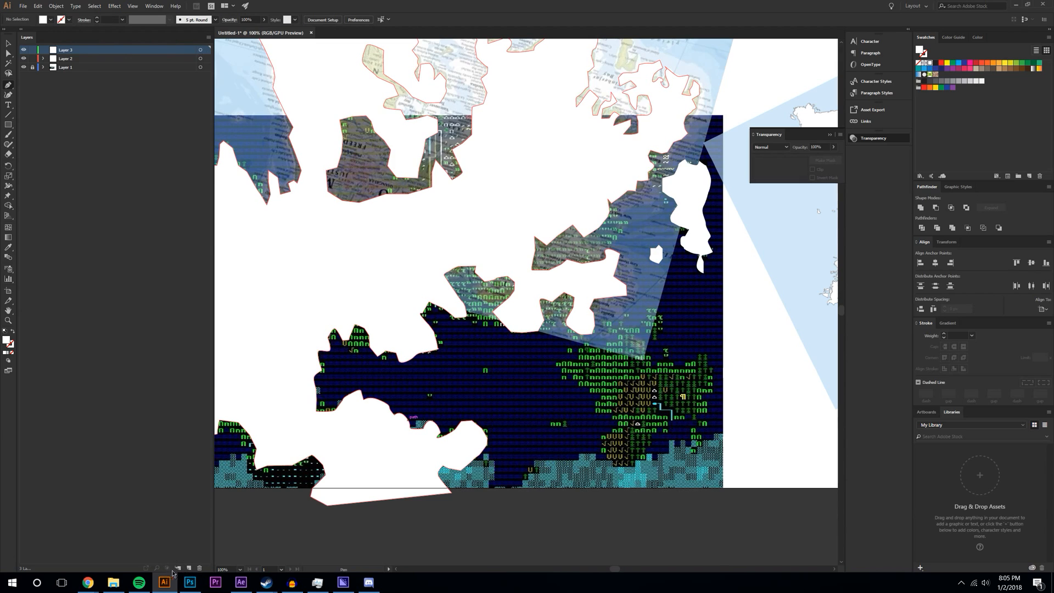
left_click(200, 569)
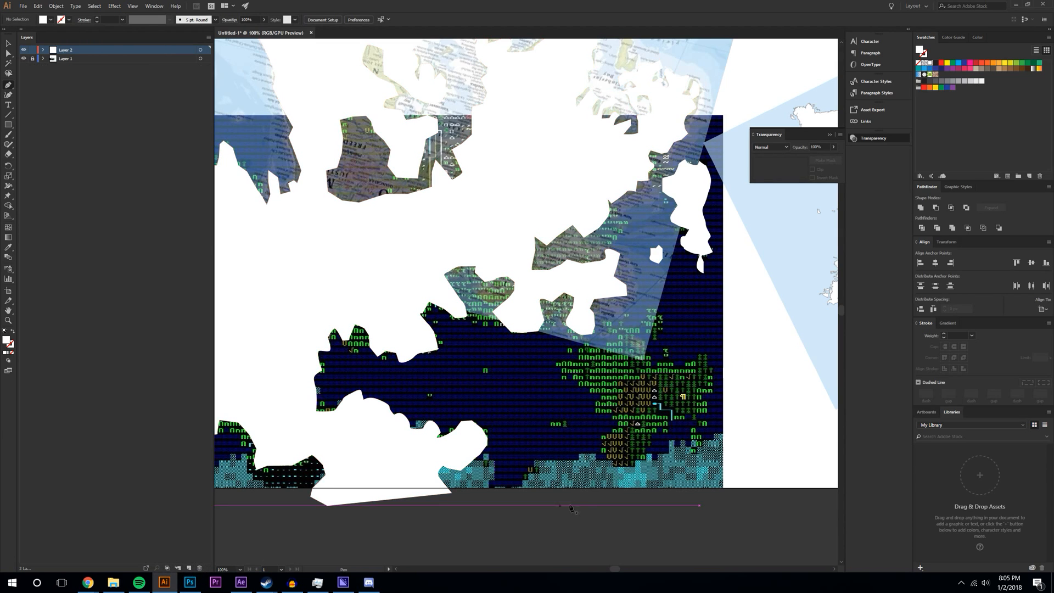
- Begin the lower-right white landmass, tracing a jagged coastline down and to the right
left_click(602, 328)
left_click(590, 344)
left_click(576, 356)
left_click(562, 360)
left_click(555, 364)
left_click(567, 382)
left_click(581, 385)
left_click(594, 402)
left_click(612, 415)
left_click(618, 434)
left_click(603, 442)
- Carry the jagged outline along the bottom edge and back up the right side
left_click(631, 473)
left_click(653, 455)
left_click(686, 422)
left_click(687, 451)
left_click(699, 456)
left_click(707, 423)
left_click(709, 391)
left_click(711, 362)
left_click(705, 353)
left_click(670, 369)
left_click(664, 350)
left_click(656, 339)
- Add a jagged bump along the top and close the landmass on its first anchor
left_click(664, 326)
left_click(659, 309)
left_click(649, 308)
left_click(643, 324)
left_click(635, 352)
left_click(640, 357)
left_click(647, 366)
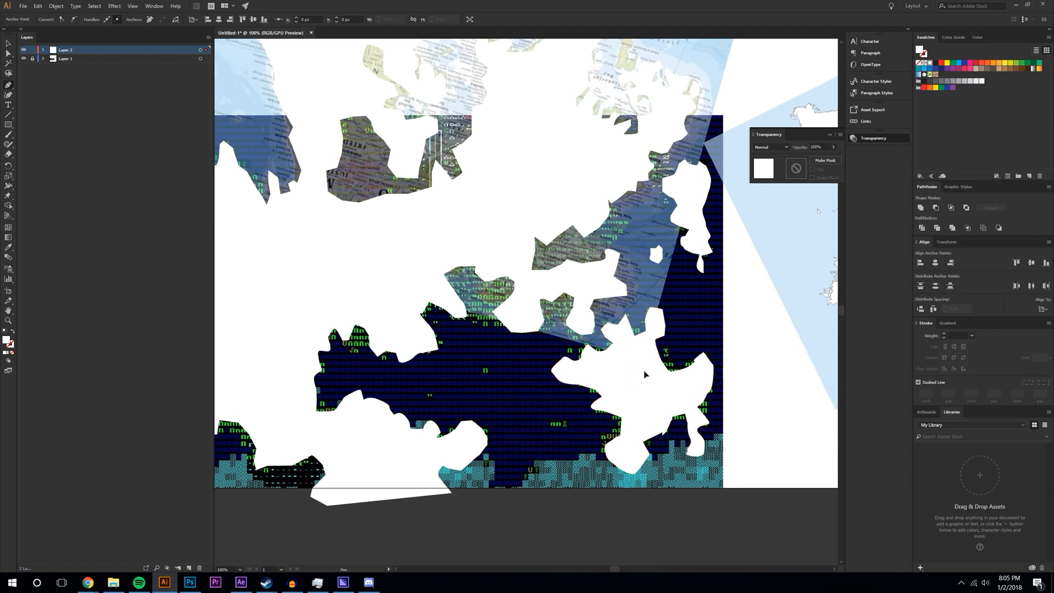
left_click(635, 341)
left_click(627, 317)
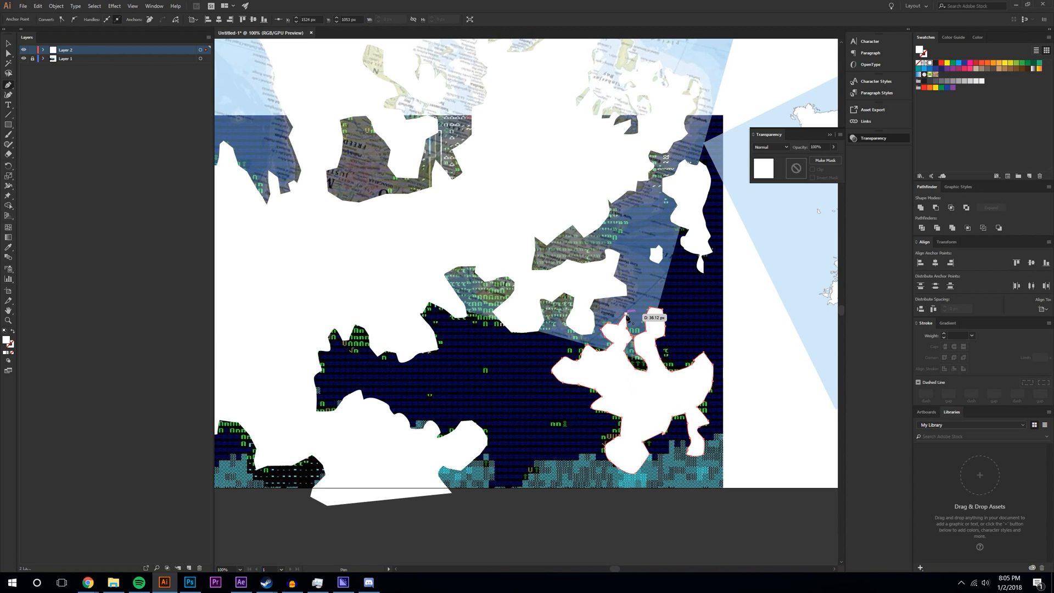
- Add a tiny white island at the left edge of the navy sea
scroll(686, 399, "up", 3)
left_click_drag(615, 567, 595, 567)
scroll(636, 466, "up", 2)
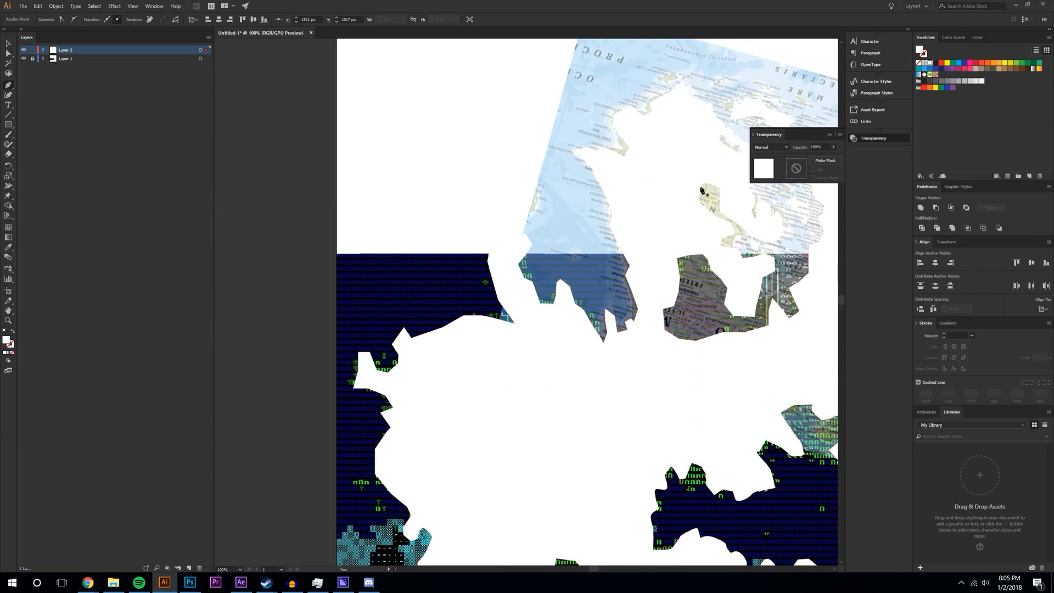
scroll(592, 464, "down", 3)
left_click(374, 360)
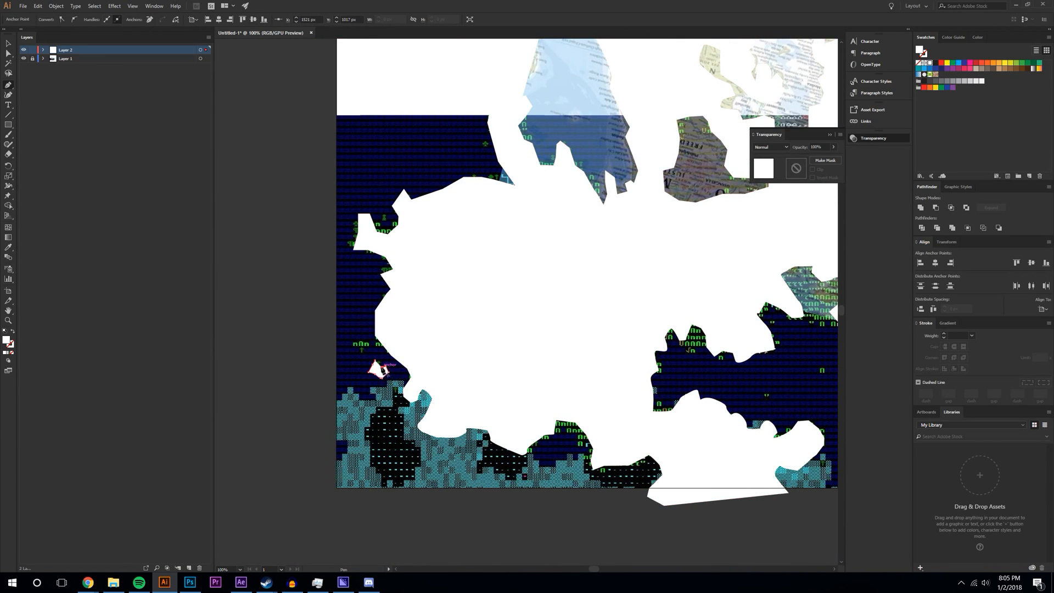
left_click(375, 361)
left_click_drag(590, 570, 617, 566)
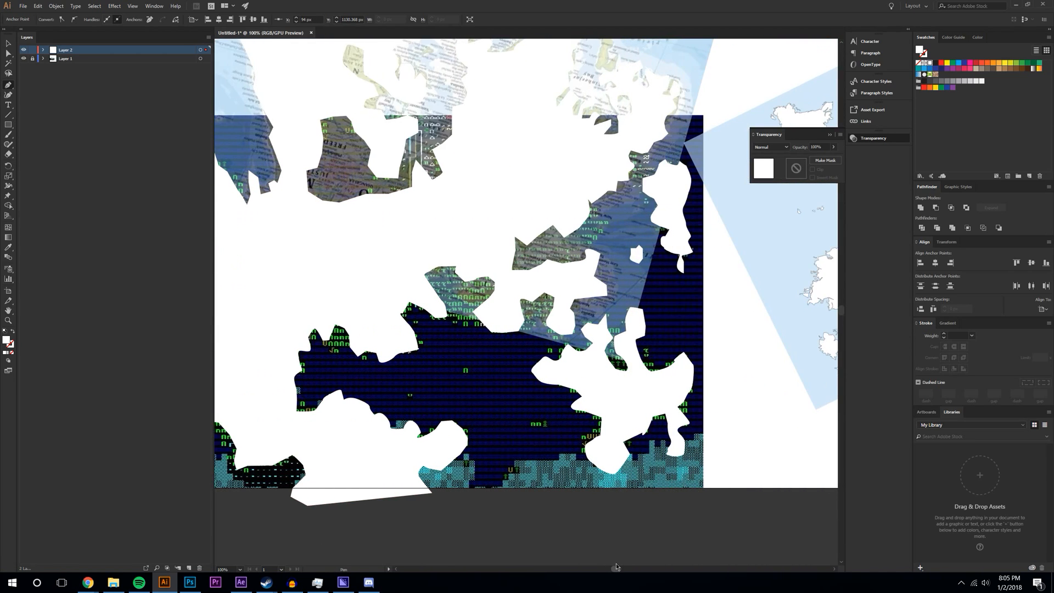
- Draw a small closed white island with several corners in the navy sea
left_click(535, 421)
left_click(484, 333)
left_click(497, 348)
left_click(505, 362)
left_click(507, 354)
left_click(490, 339)
- Add two more tiny white islands below and further left
left_click(475, 360)
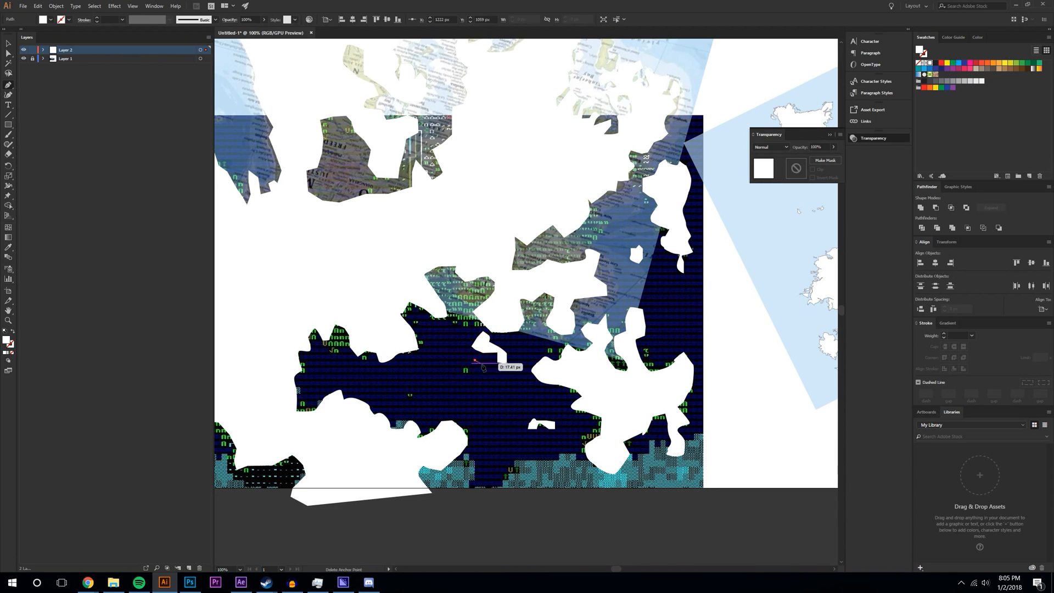
left_click(491, 367)
left_click(478, 378)
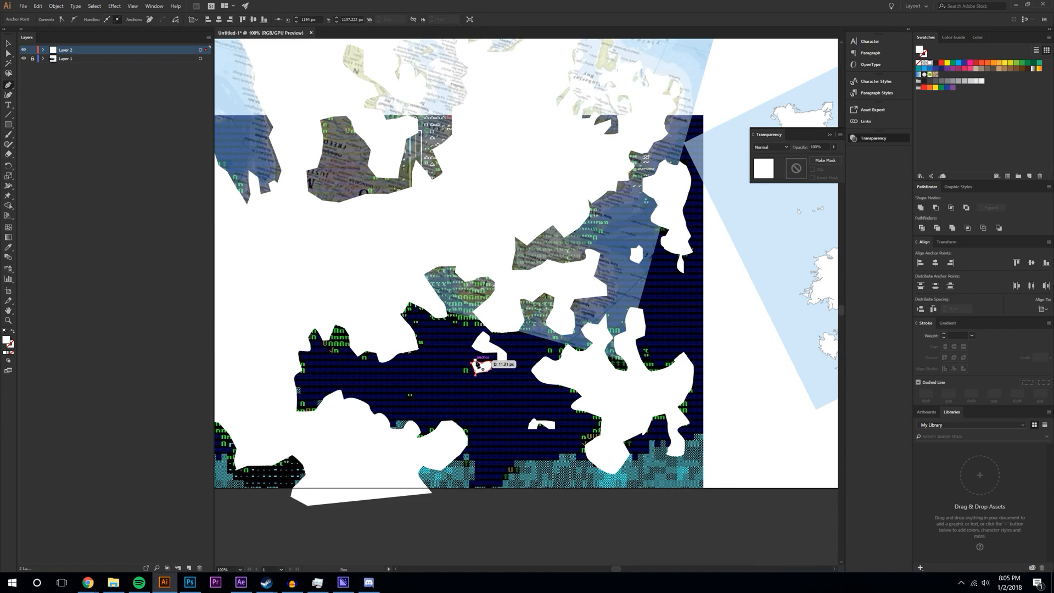
left_click(461, 378)
left_click(457, 386)
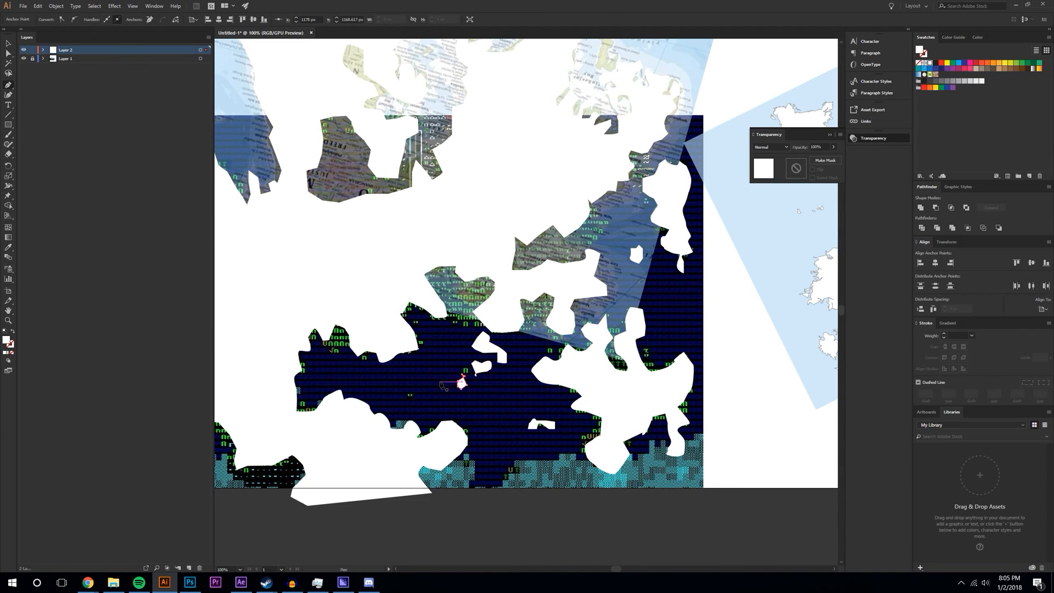
left_click(445, 390)
scroll(655, 439, "up", 4)
left_click_drag(615, 571, 637, 568)
- Select the blue reference map image and scale it up, shifting it into position
scroll(522, 392, "up", 1)
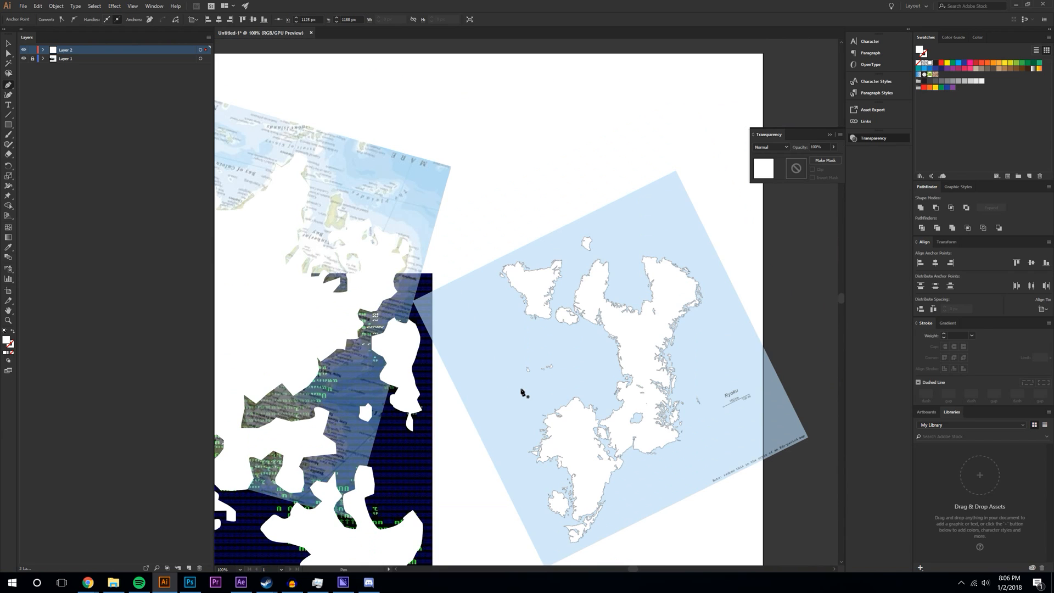
scroll(516, 379, "up", 3)
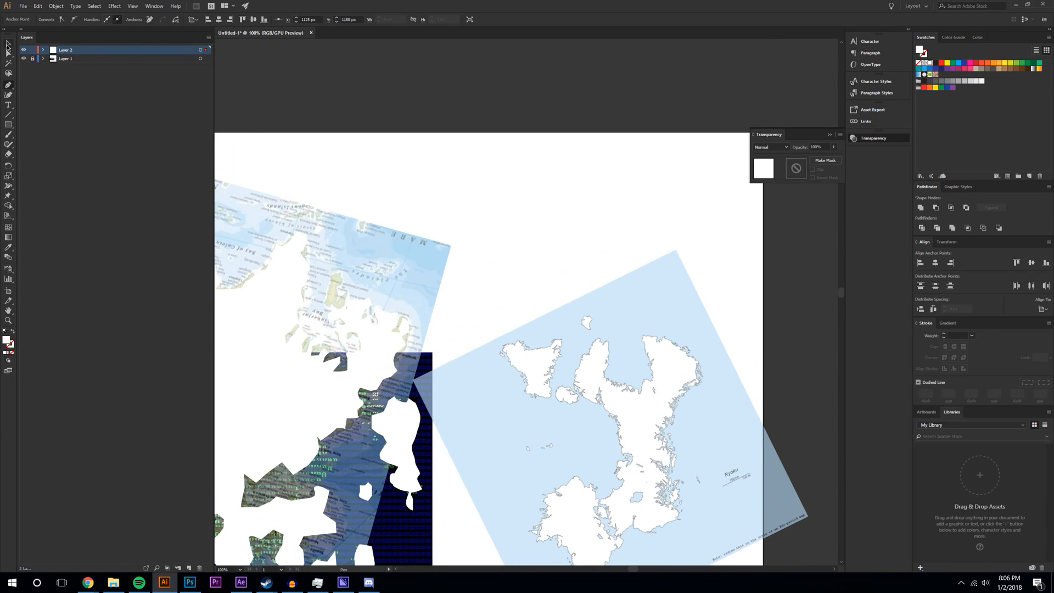
left_click(643, 410)
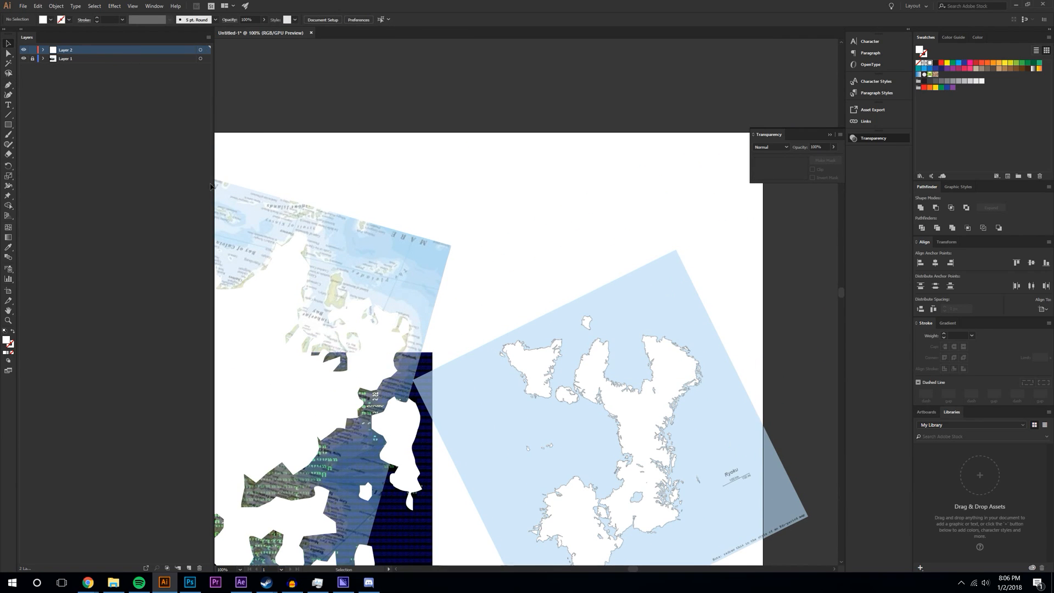
left_click(657, 346)
left_click_drag(676, 251, 677, 132)
left_click_drag(647, 269, 616, 250)
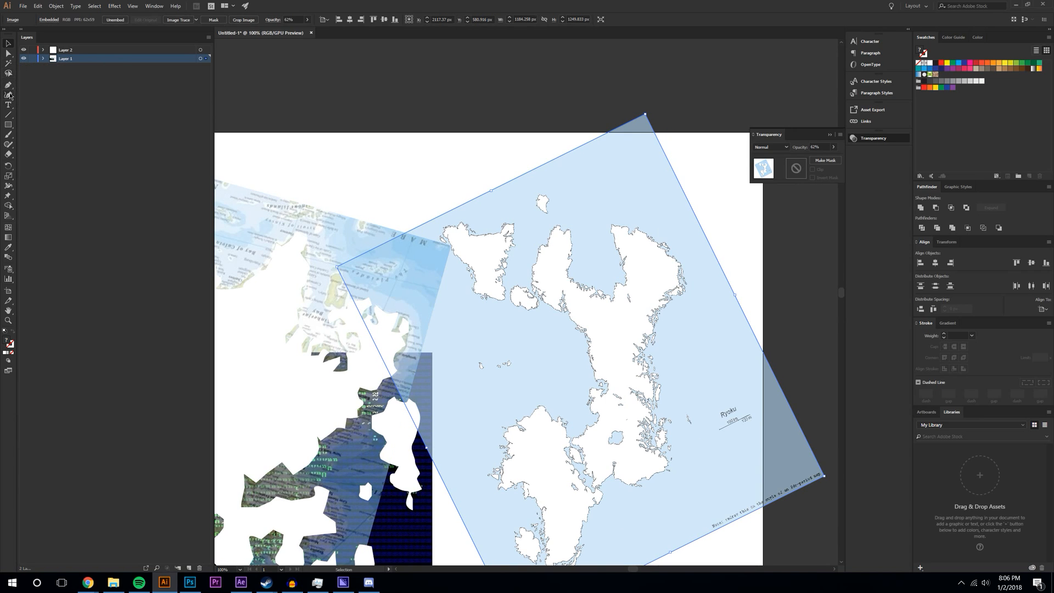
- Lock Layer 1, make Layer 2 active, and begin tracing the western island's coastline
left_click(32, 58)
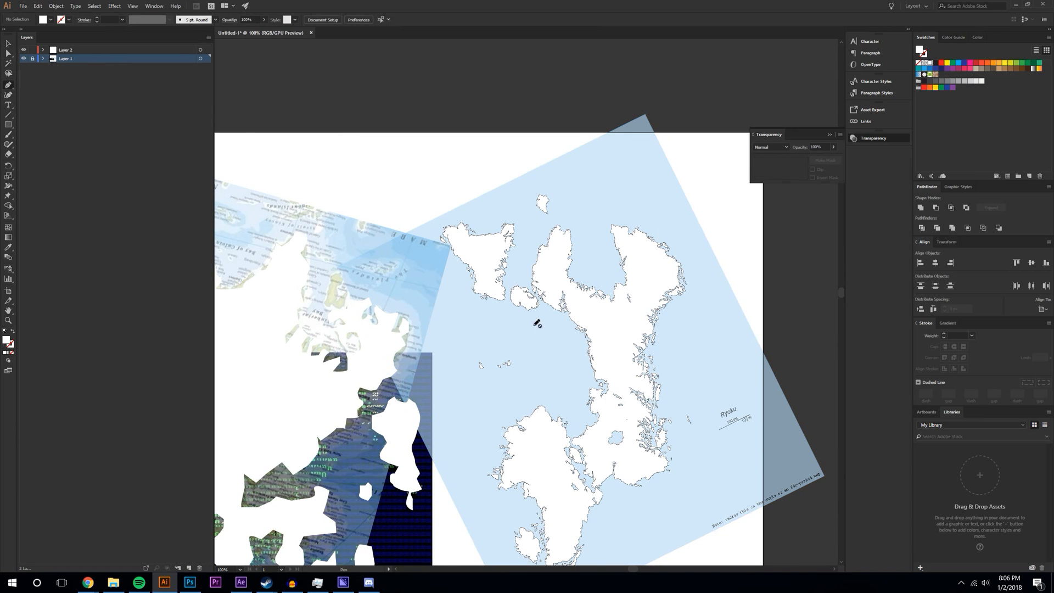
left_click(61, 49)
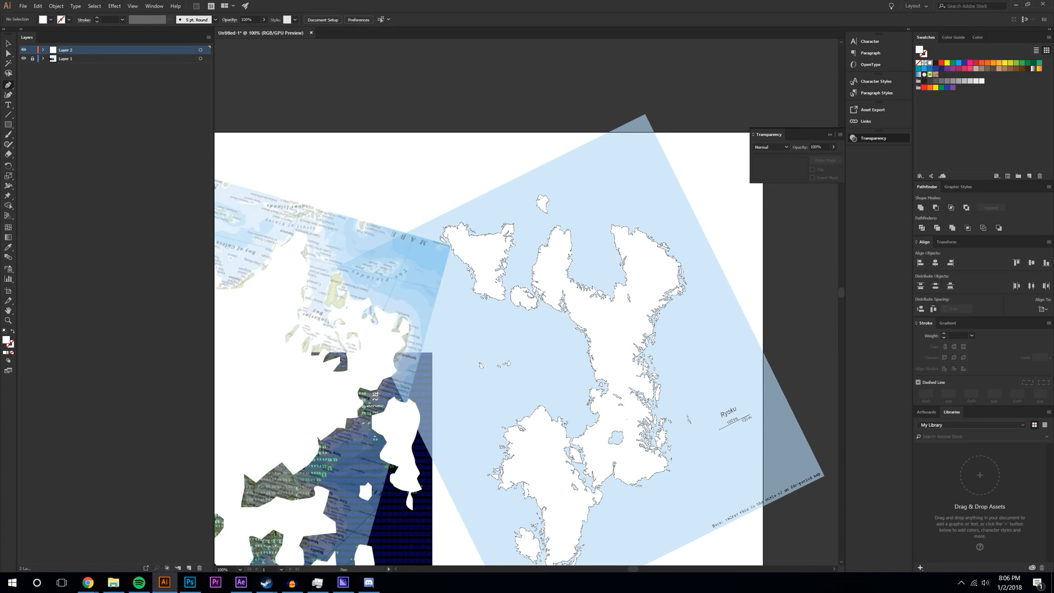
key("alt+Tab")
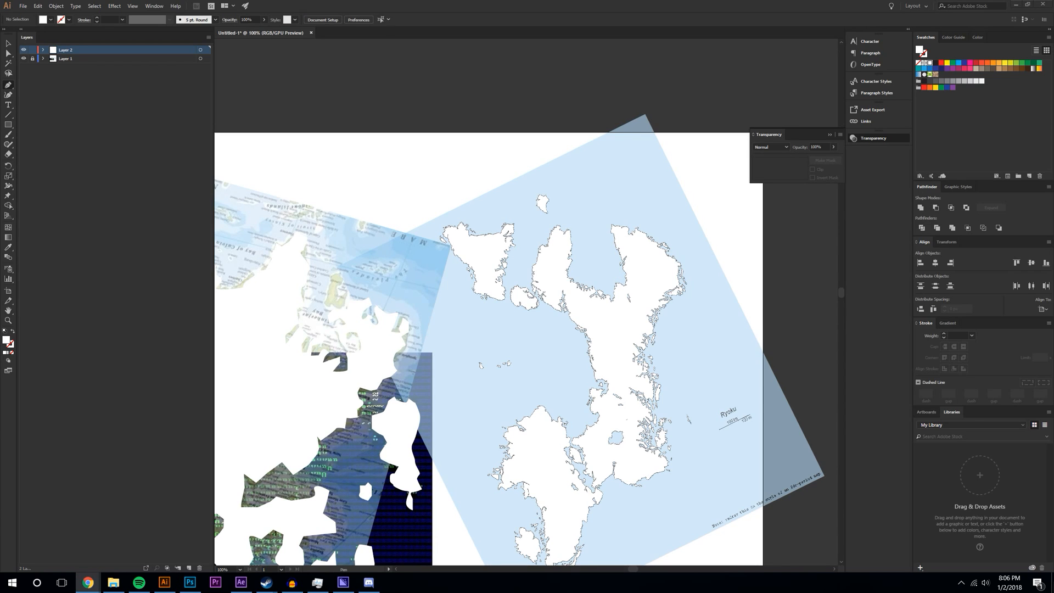
left_click_drag(512, 232, 473, 286)
- Trace the island's west shore and north coast, then curve down around the southern inlet
left_click(454, 237)
left_click(442, 228)
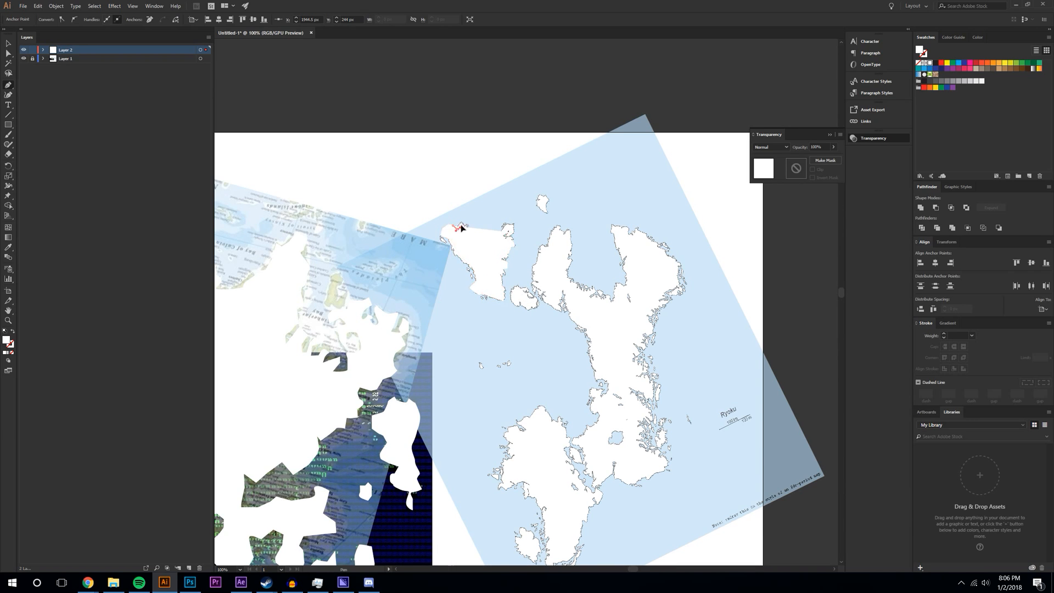
left_click_drag(476, 231, 548, 243)
left_click(531, 275)
left_click(533, 285)
left_click(544, 299)
left_click(556, 313)
left_click(563, 314)
left_click(557, 304)
left_click(564, 295)
left_click_drag(560, 287, 571, 307)
- Continue the outline down the coast, zigzagging south past the inlet
left_click(574, 323)
left_click(582, 330)
left_click(586, 337)
left_click_drag(589, 345, 592, 353)
left_click_drag(592, 370, 594, 430)
left_click(599, 380)
left_click(614, 386)
left_click(587, 401)
left_click(597, 399)
left_click(593, 407)
- Trace around the inlet and along the south coast, finishing the island shape
left_click(572, 443)
left_click(578, 449)
left_click_drag(585, 467, 650, 423)
left_click(613, 463)
left_click(651, 446)
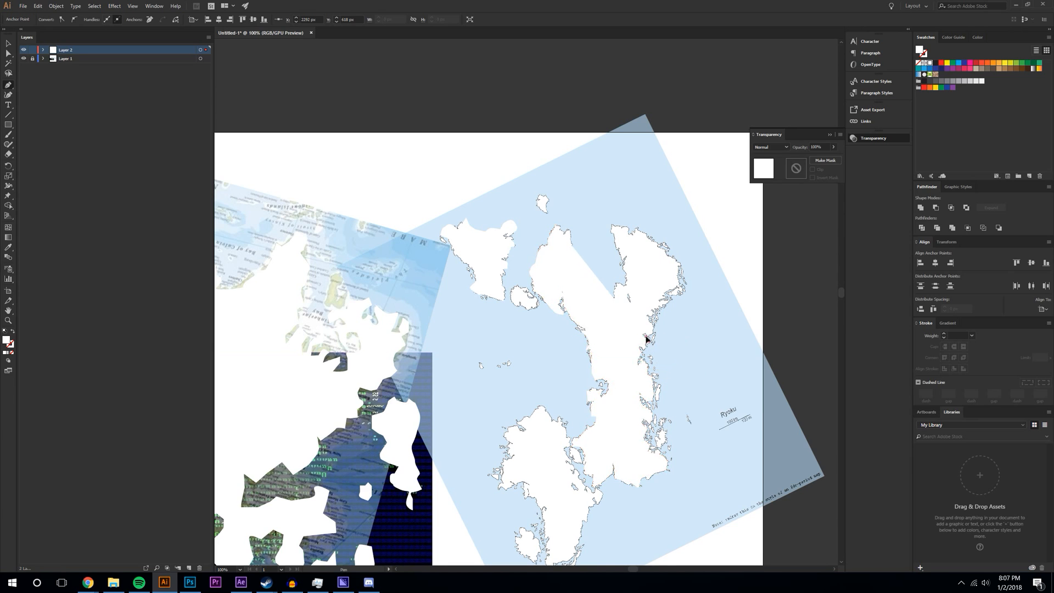
left_click(650, 317, "ctrl")
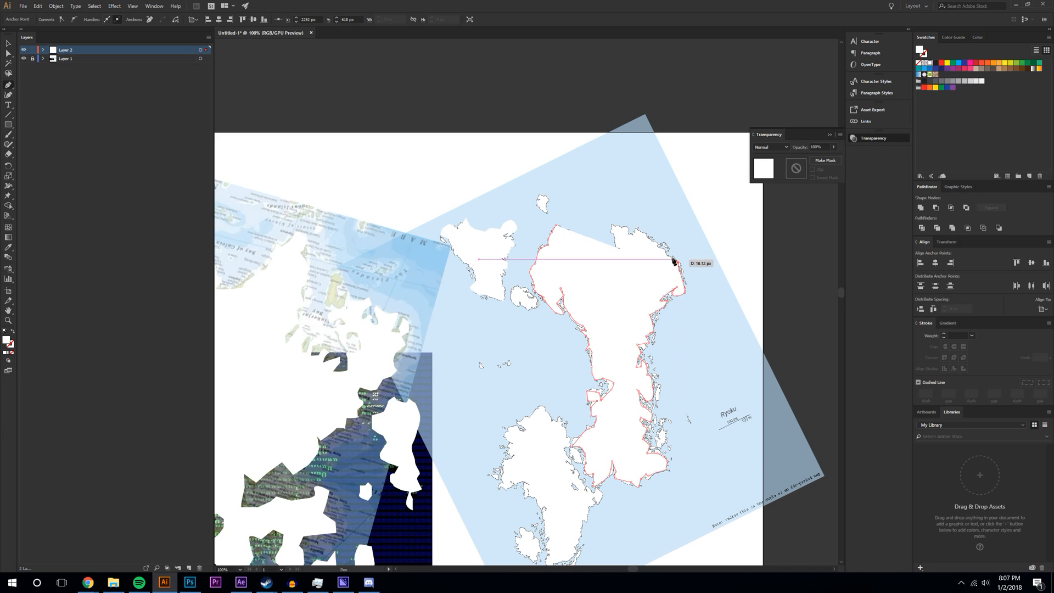
- Trace the big island's north coast and outline the first small northern islets
left_click(646, 242)
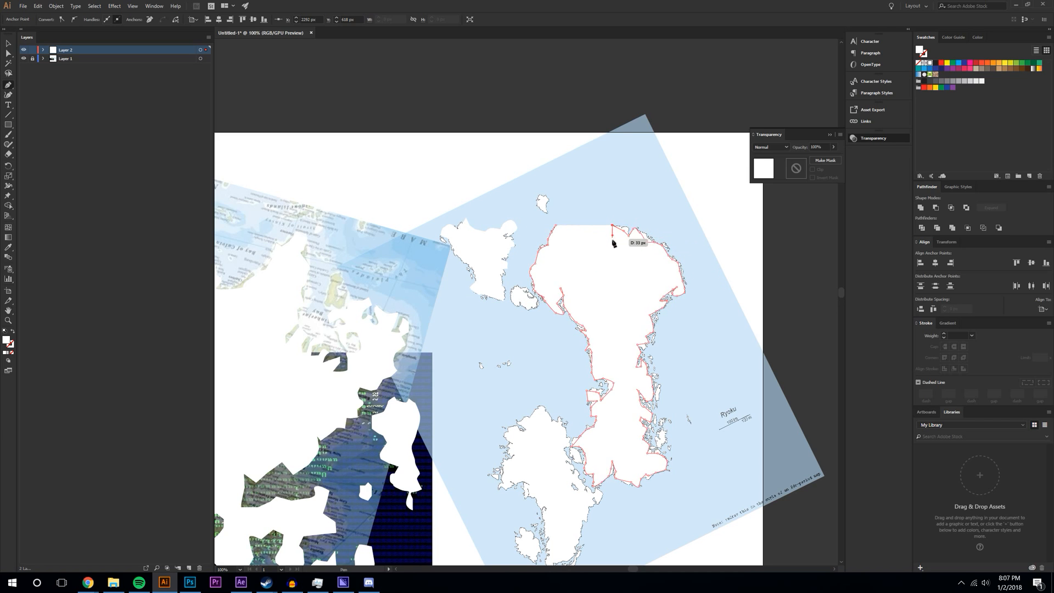
left_click_drag(616, 254, 566, 233)
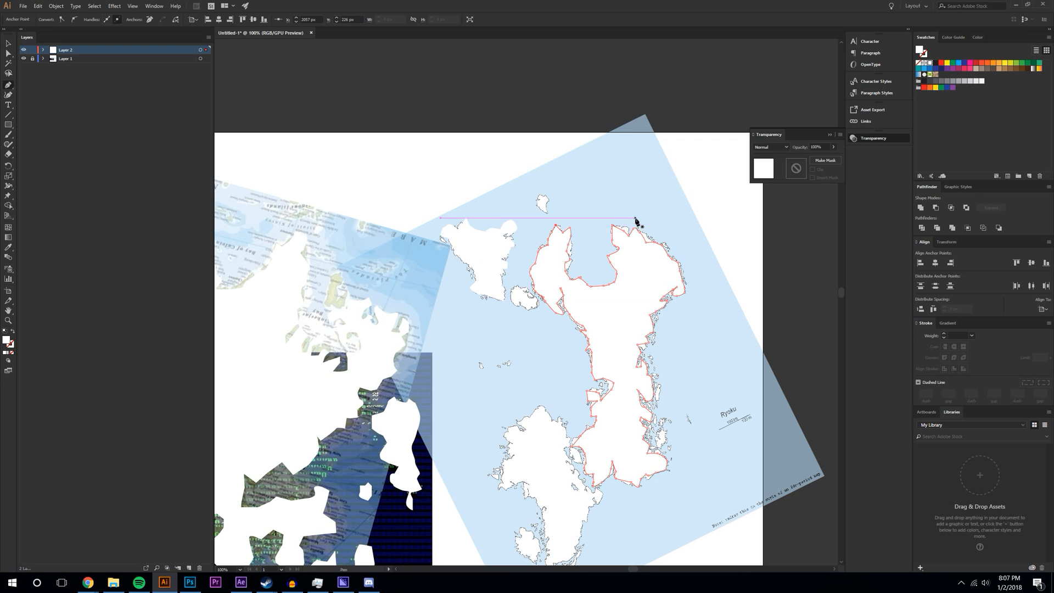
left_click(565, 221, "ctrl")
left_click(565, 212)
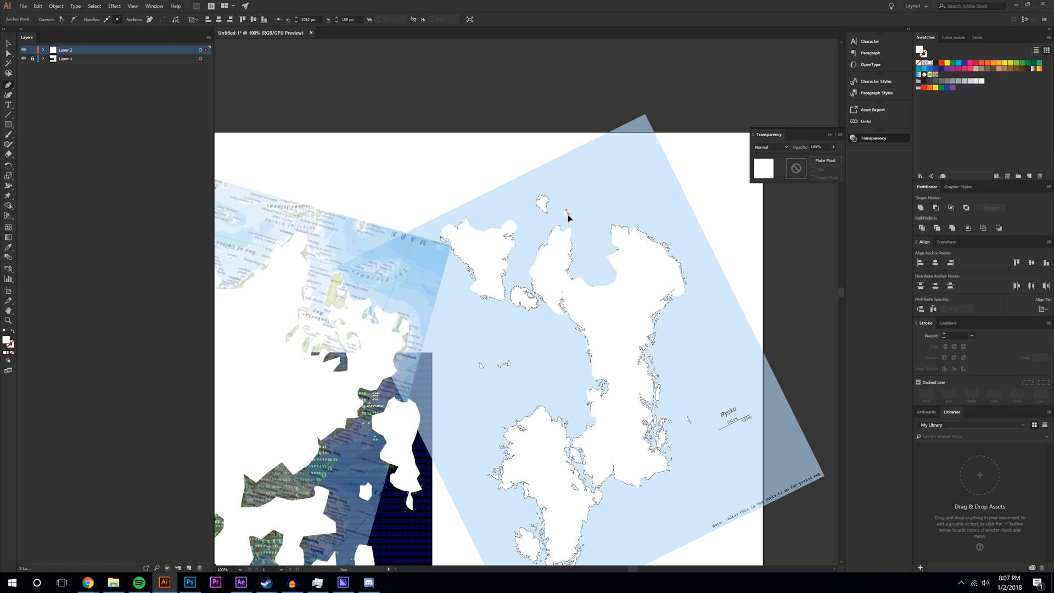
left_click(566, 218)
left_click(582, 205, "ctrl")
left_click(581, 206)
left_click_drag(587, 199, 594, 201)
left_click(600, 213)
left_click(609, 215)
- Outline and close another small northern island with many jagged points
left_click(599, 176, "ctrl")
left_click(598, 172)
left_click(593, 174)
left_click(592, 183)
left_click(598, 188)
left_click(595, 192)
left_click(598, 198)
left_click(605, 195)
left_click(625, 180)
left_click(606, 196)
left_click(593, 178)
left_click(600, 164)
left_click(624, 180)
- Draw a new coastal outline and trace another small northern island
left_click(591, 222)
left_click_drag(601, 232, 602, 235)
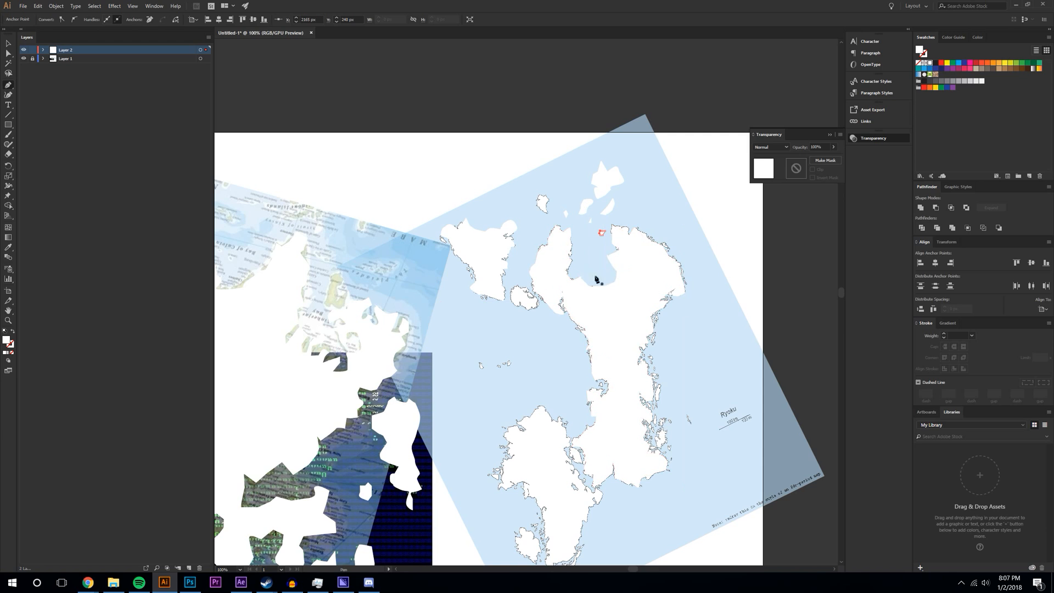
left_click(538, 196)
left_click(546, 212)
left_click_drag(538, 195, 547, 196)
left_click(515, 288)
left_click(520, 299)
left_click(532, 304)
left_click_drag(534, 297, 516, 289)
- Outline and close one more small islet beside the island
left_click(509, 359)
left_click_drag(504, 381, 480, 362)
left_click(466, 361)
left_click(471, 354)
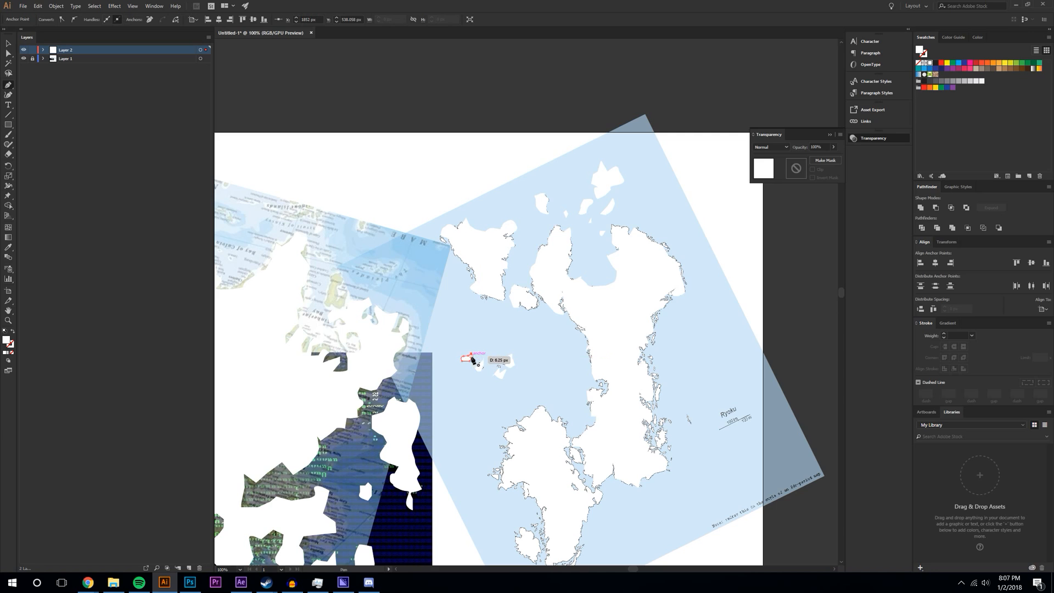
scroll(707, 417, "down", 2)
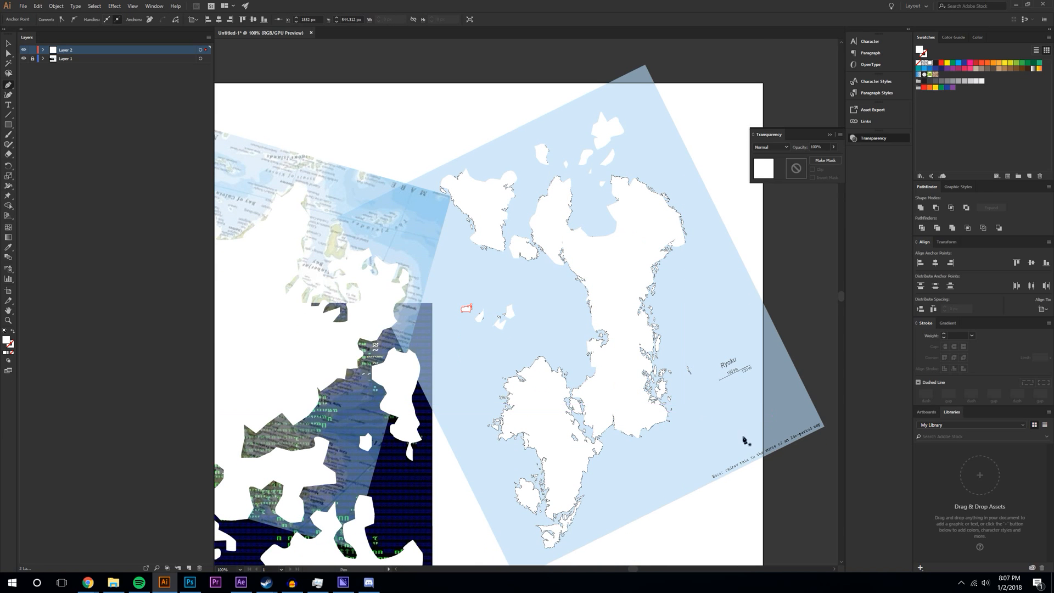
- Trace the upper eastern coastline of the southern island with Pen anchors and curved points
scroll(634, 430, "down", 2)
left_click(542, 303)
left_click(551, 317)
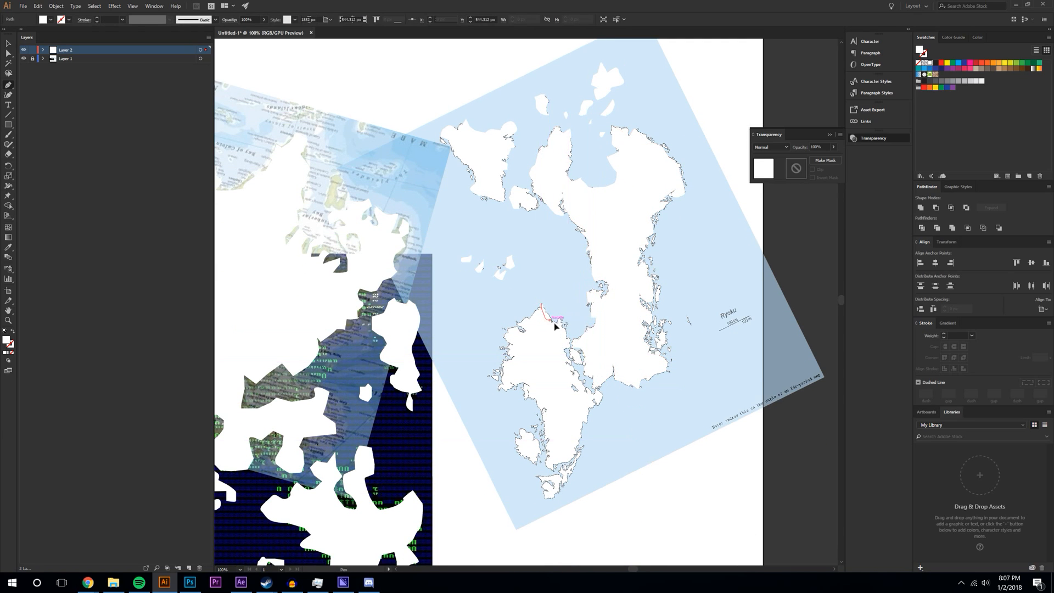
left_click(562, 324)
left_click_drag(566, 333, 571, 343)
left_click(564, 358)
left_click(572, 365)
left_click(575, 376)
left_click_drag(585, 391, 591, 392)
key("Escape")
- Continue the southern island's outline down the coast and up the west side, closing it
left_click(589, 412)
left_click(584, 429)
left_click(576, 447)
left_click_drag(573, 463, 555, 467)
key("Escape")
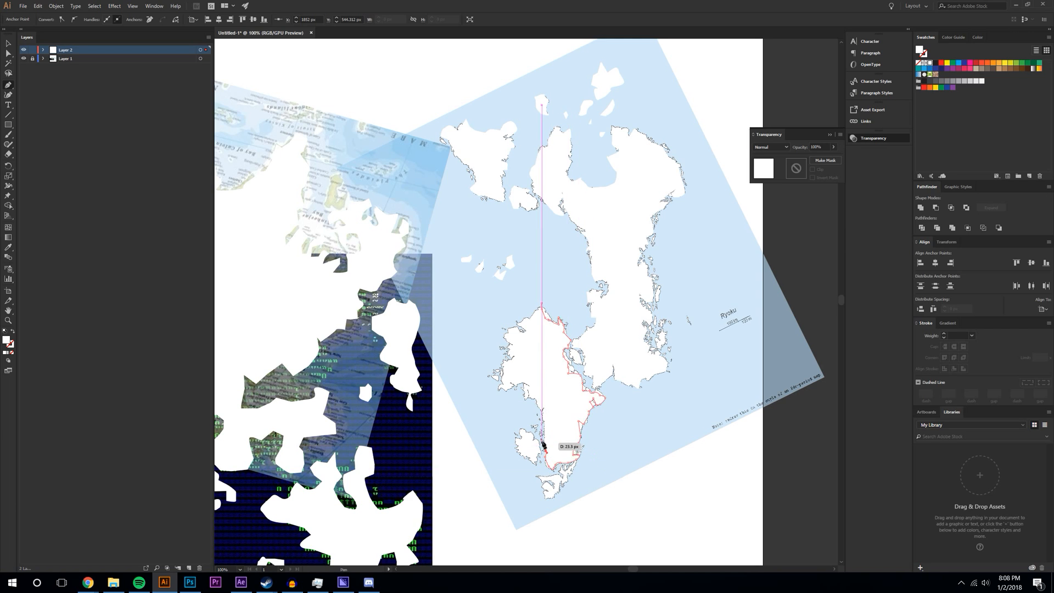
left_click(540, 403)
left_click(522, 393)
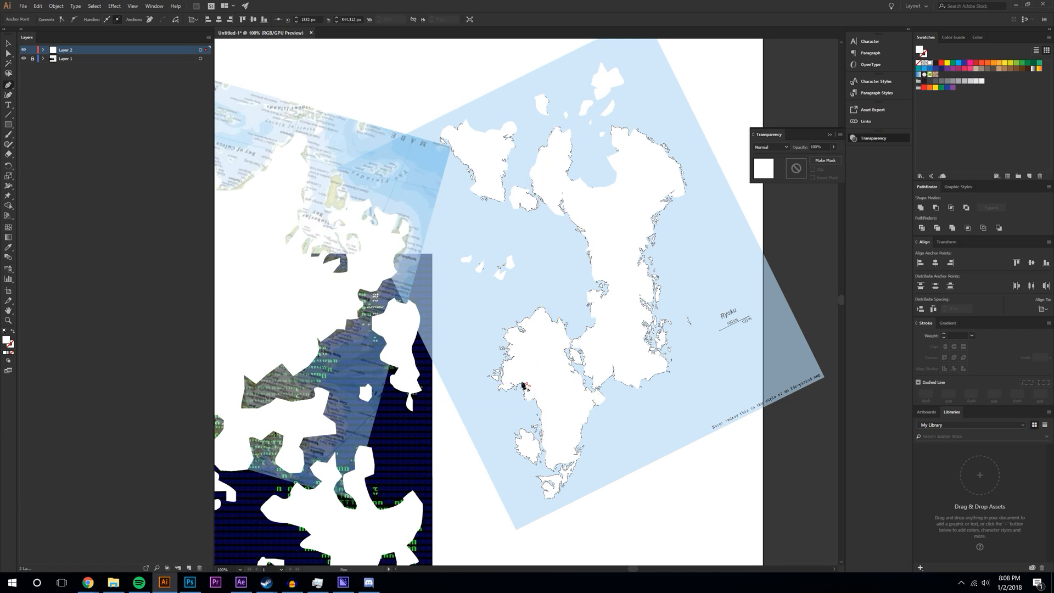
left_click_drag(498, 389, 505, 385)
left_click_drag(500, 371, 516, 331)
left_click(501, 358)
left_click(526, 316)
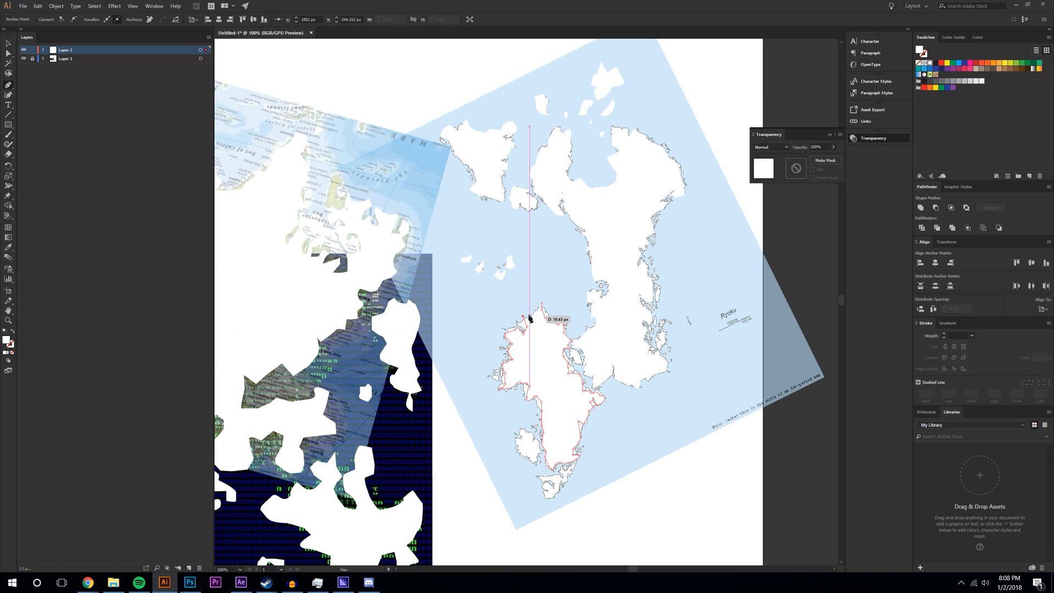
left_click(540, 305)
- Outline the small southwest islet as a closed white shape
left_click(516, 450)
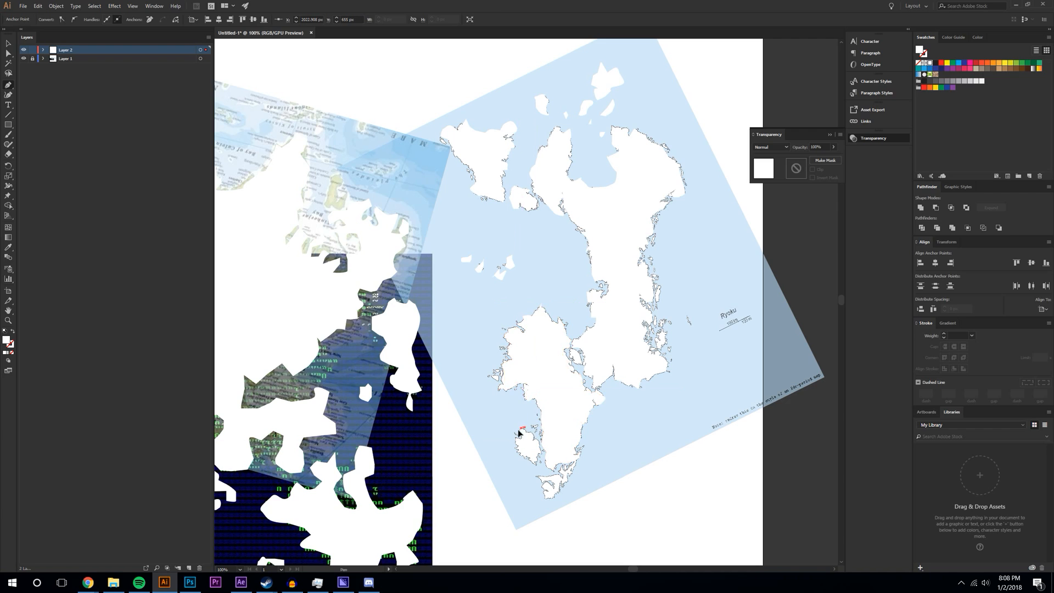
left_click(532, 464)
left_click_drag(536, 458, 539, 451)
left_click(516, 448)
left_click(550, 478)
- Trace the continent's southern tip along its right coast
left_click(538, 476)
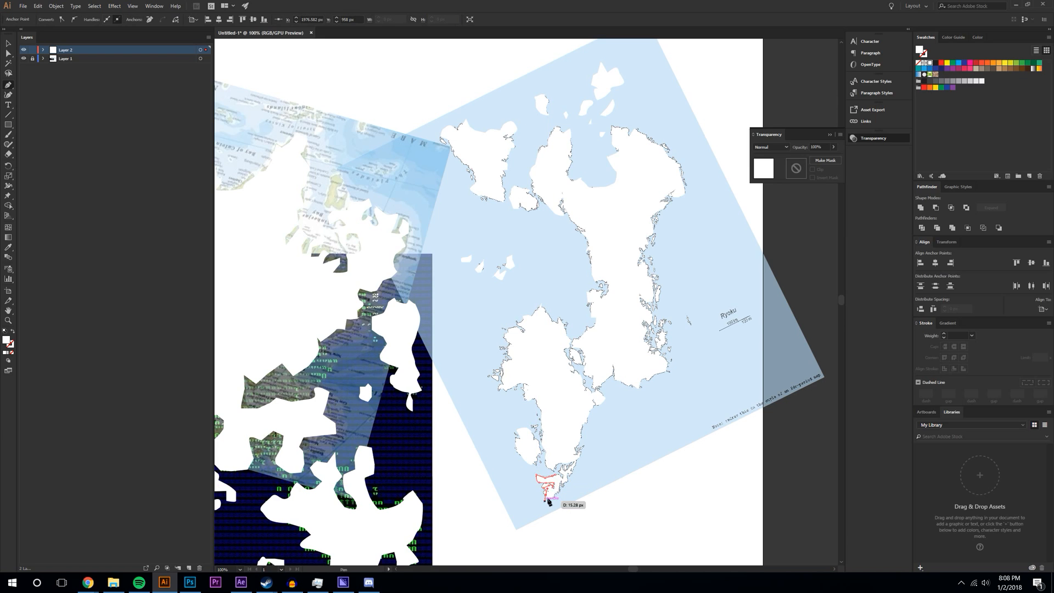
left_click(567, 478)
left_click(576, 465)
left_click(566, 465)
left_click_drag(550, 468, 561, 476)
- Outline the small pieces off the island's east coast
scroll(631, 464, "up", 1)
mouse_move(663, 339)
left_mouse_down()
mouse_move(674, 351)
mouse_move(671, 339)
left_mouse_up()
left_click(653, 352)
left_click(662, 369)
left_click(678, 371)
left_click(687, 366)
left_click(675, 359)
left_click(667, 359)
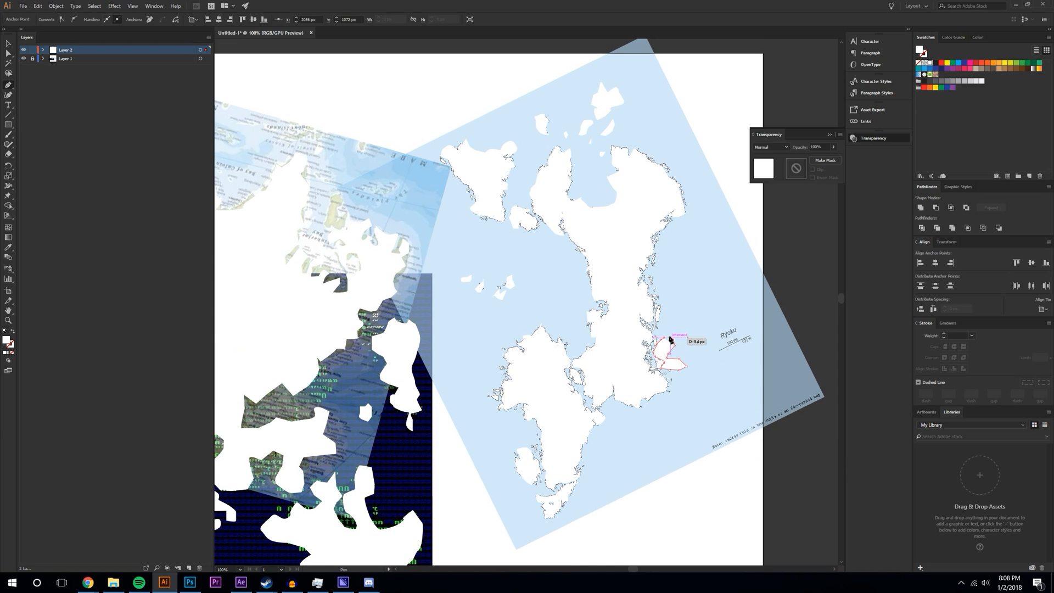
left_click(690, 347)
left_click_drag(702, 350, 700, 348)
left_click_drag(686, 334, 689, 337)
- Keep the landmass layer instead of deleting it and add a new Layer 3
left_click(835, 524, "ctrl")
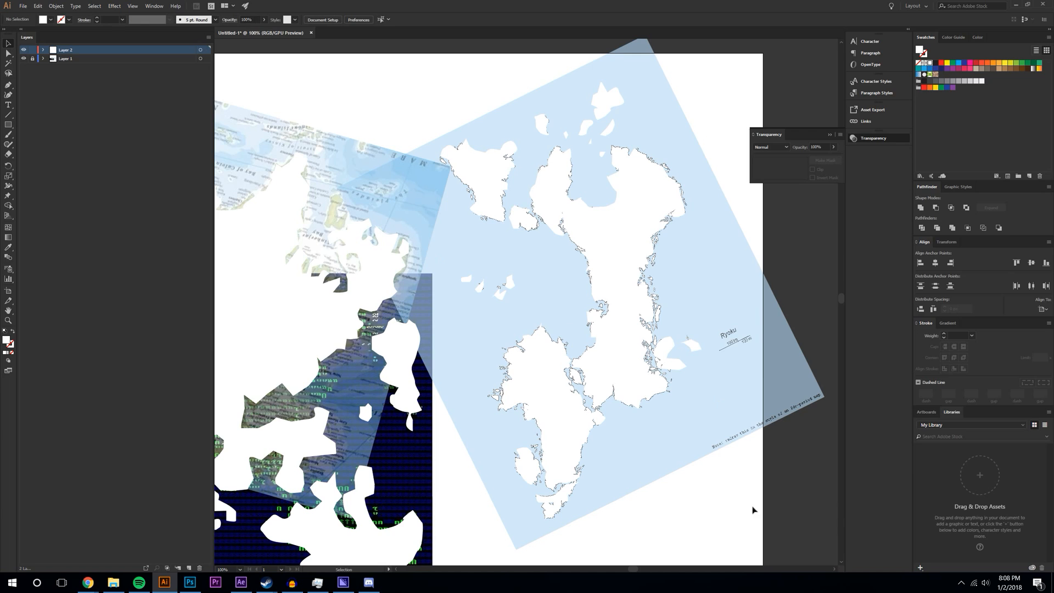
left_click(199, 568)
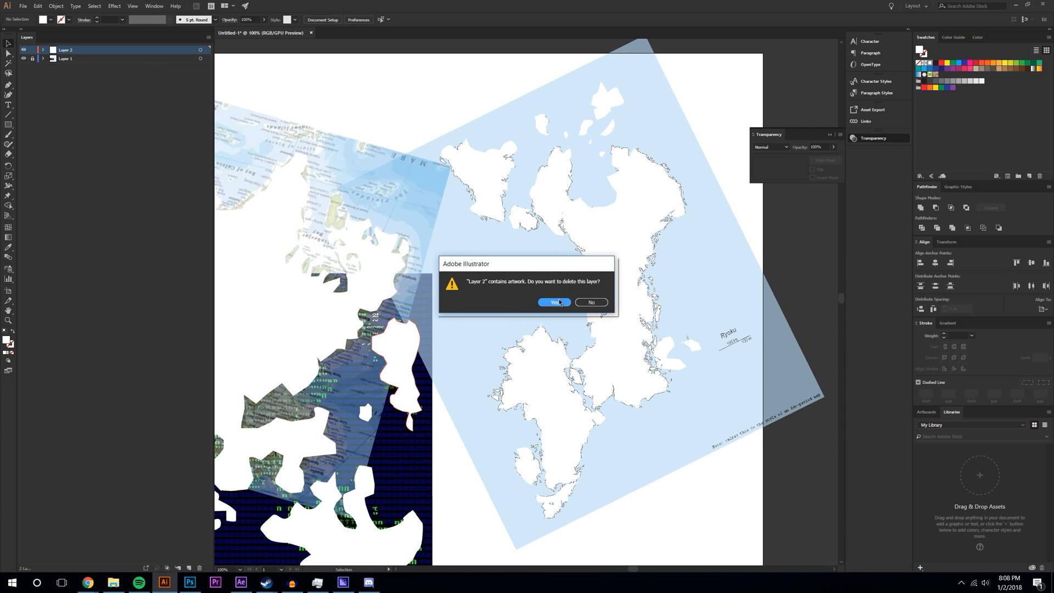
left_click(592, 302)
left_click(224, 243)
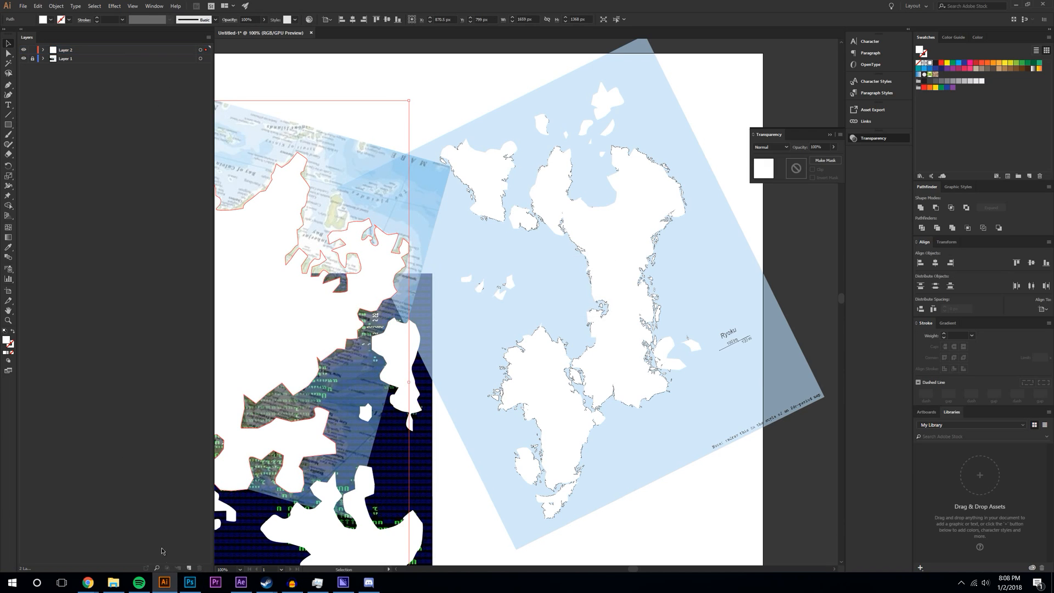
left_click(188, 568)
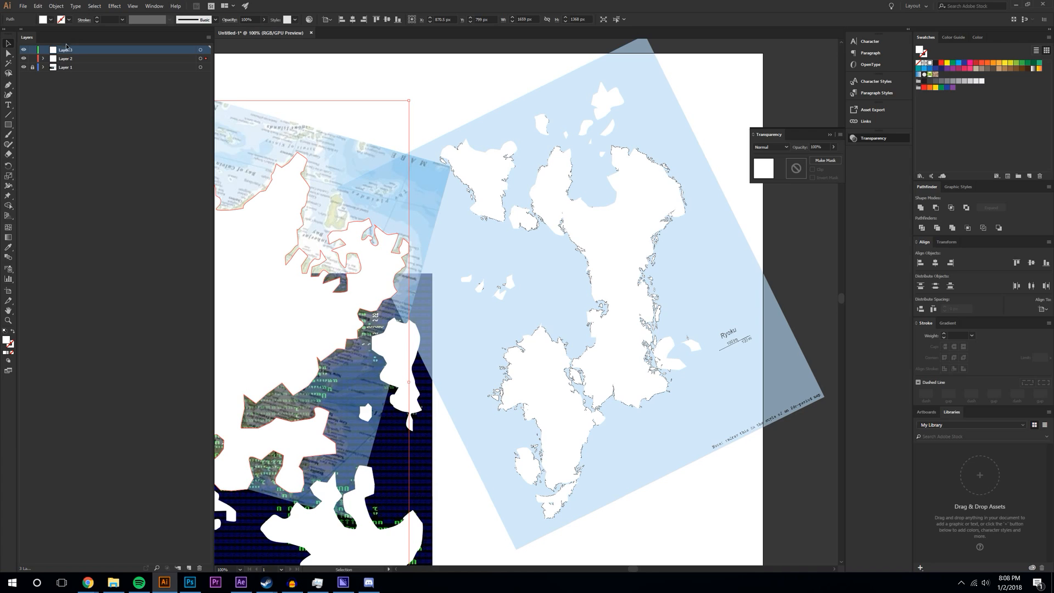
- Draw a 2560 × 1440 px rectangle from the artboard's top-right corner
left_click(7, 125)
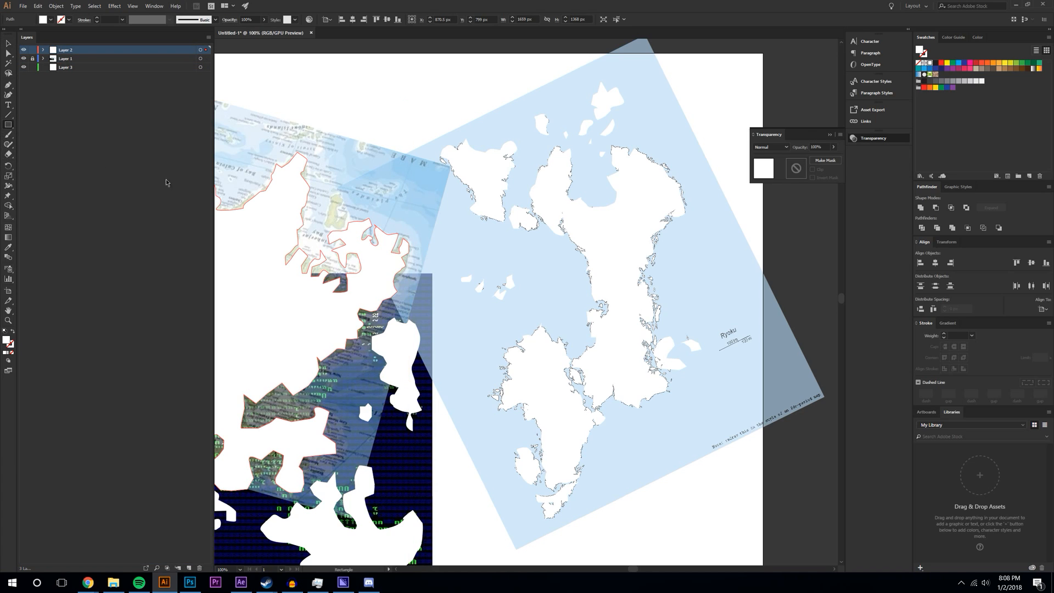
left_click(764, 54)
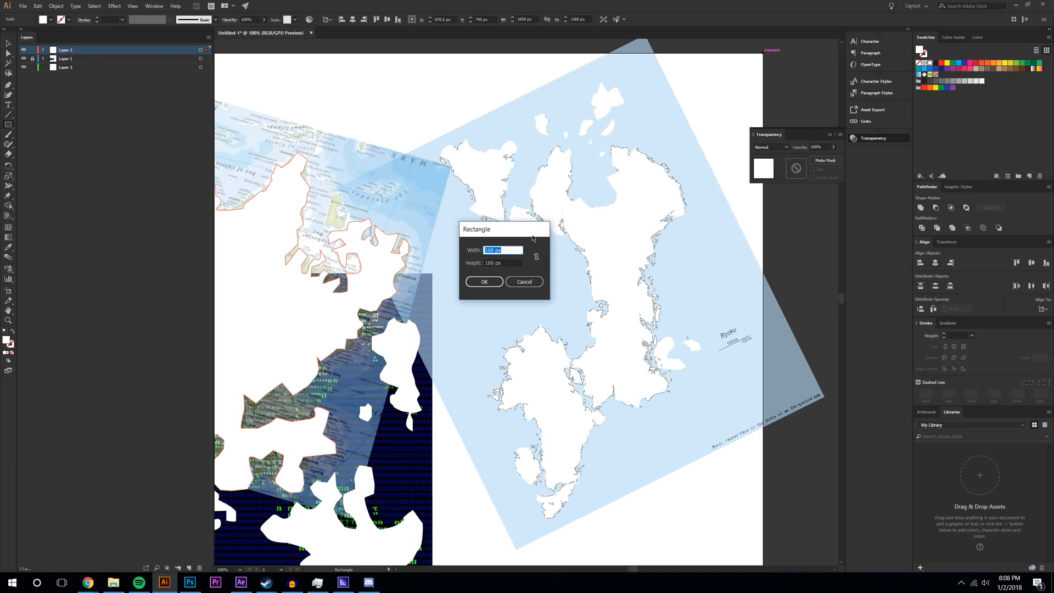
type("2560")
key("Tab")
type("1")
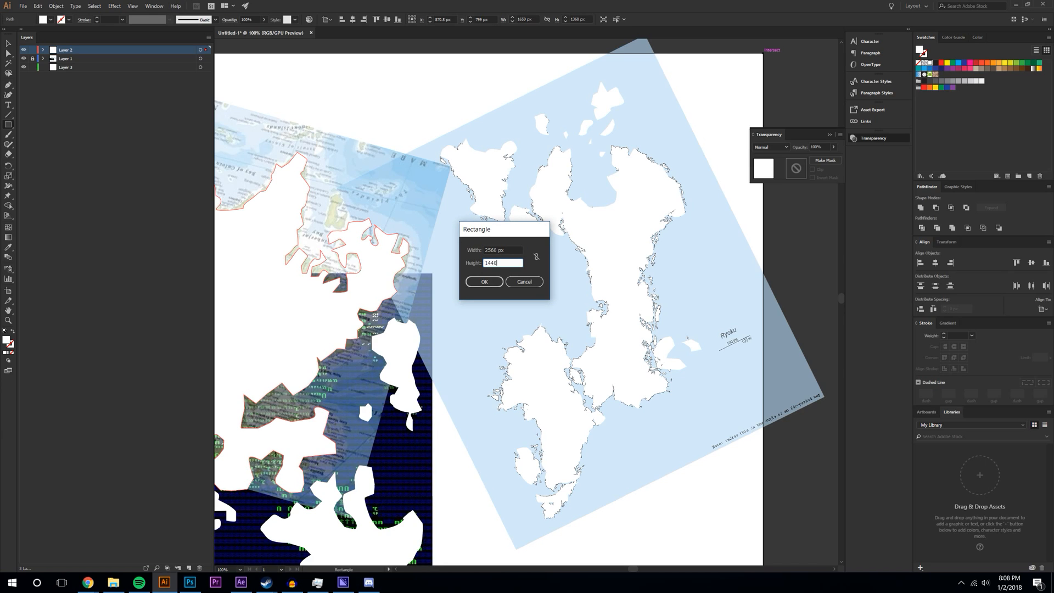
key("Return")
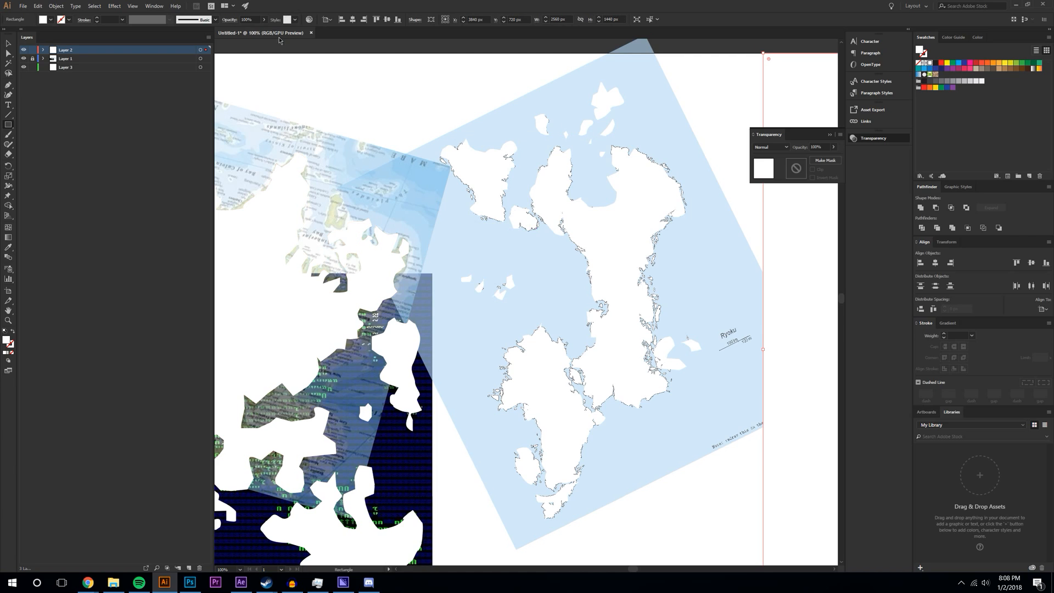
- Zoom out to 25% and move the big rectangle over the maps
left_click(9, 44)
left_click(240, 570)
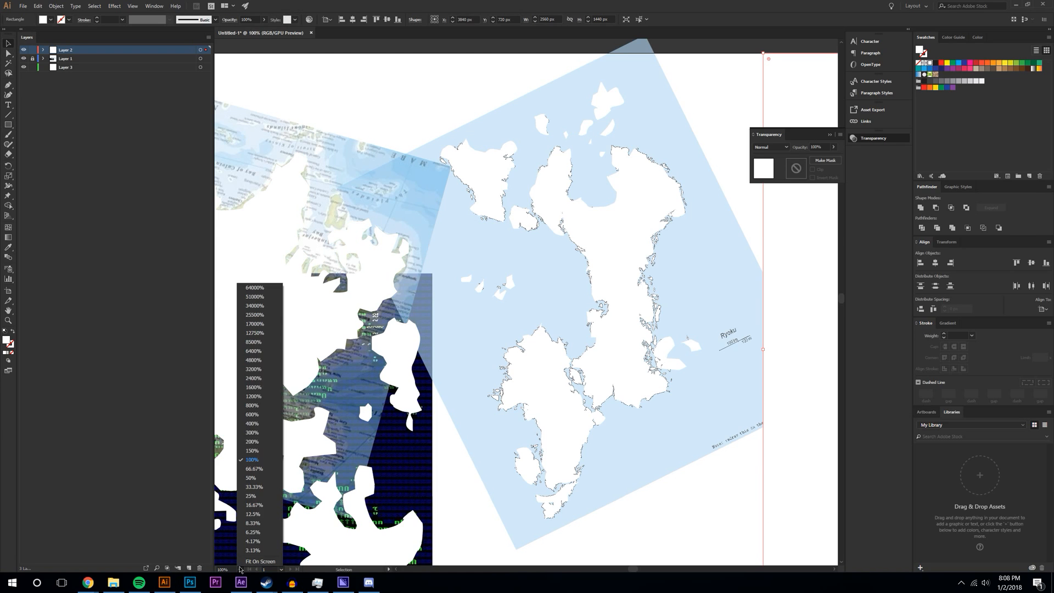
left_click(258, 504)
left_click_drag(412, 301, 354, 259)
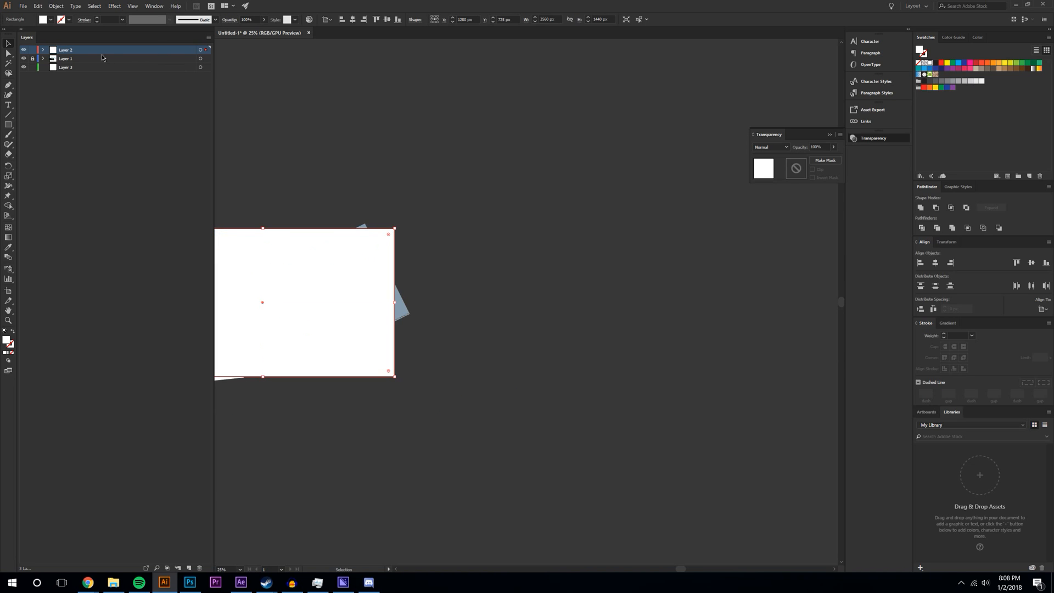
- Move the rectangle onto Layer 3 and fill it red (EA2F2F)
left_click(43, 50)
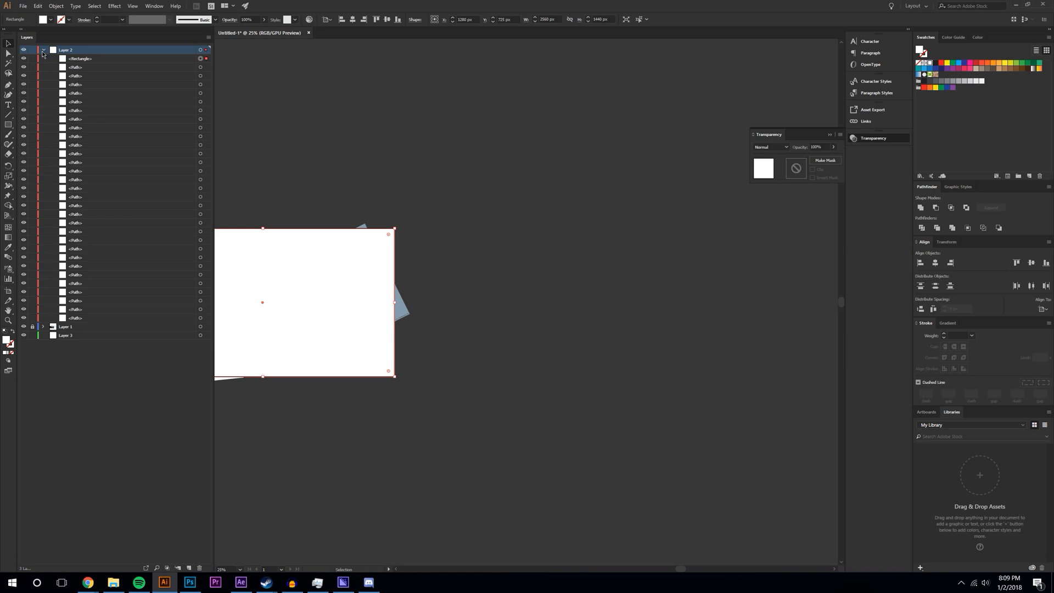
left_click_drag(74, 59, 77, 335)
left_click(44, 51)
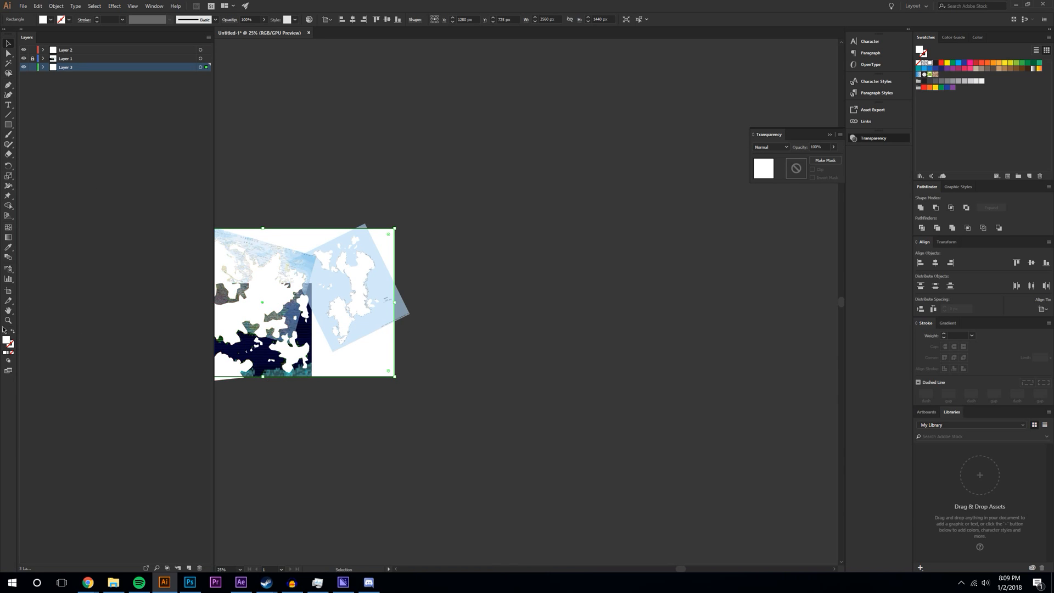
double_click(8, 345)
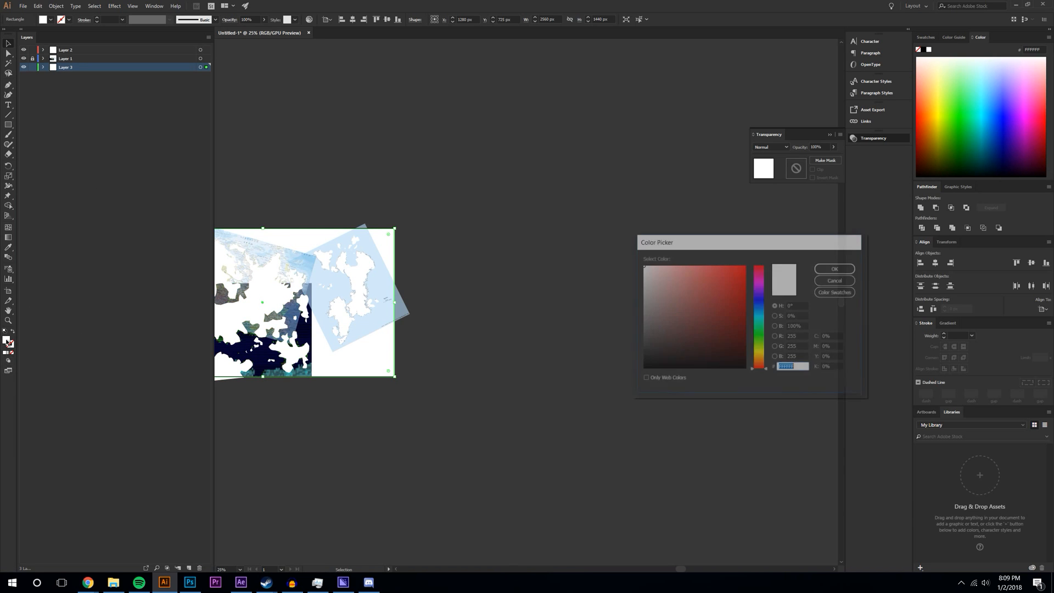
left_click(726, 273)
left_click(835, 268)
- Hide the reference map layer and settle on a 33.33% zoom
scroll(675, 569, "left", 5)
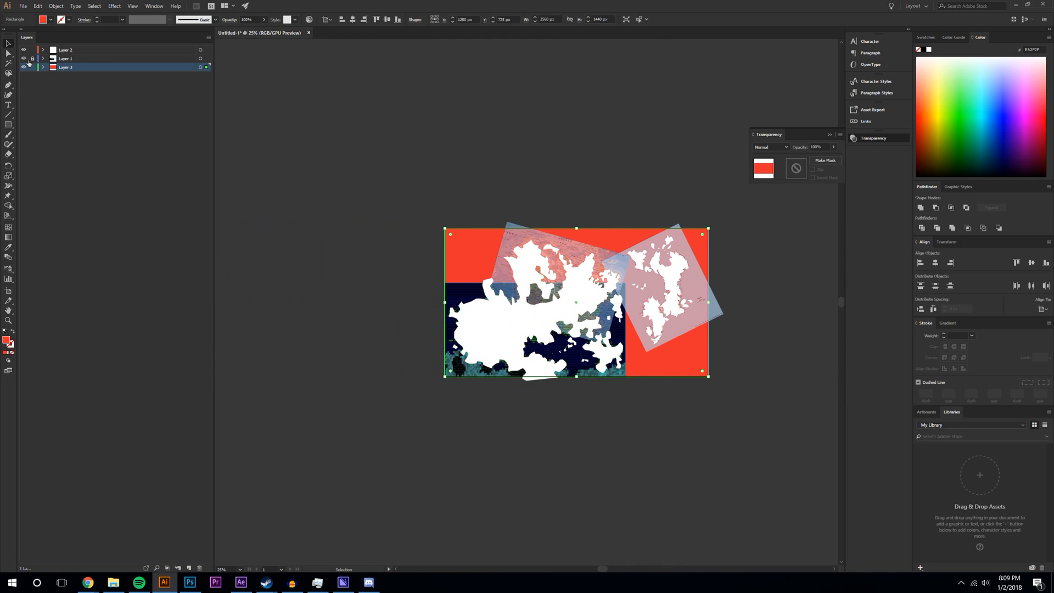
left_click(24, 58)
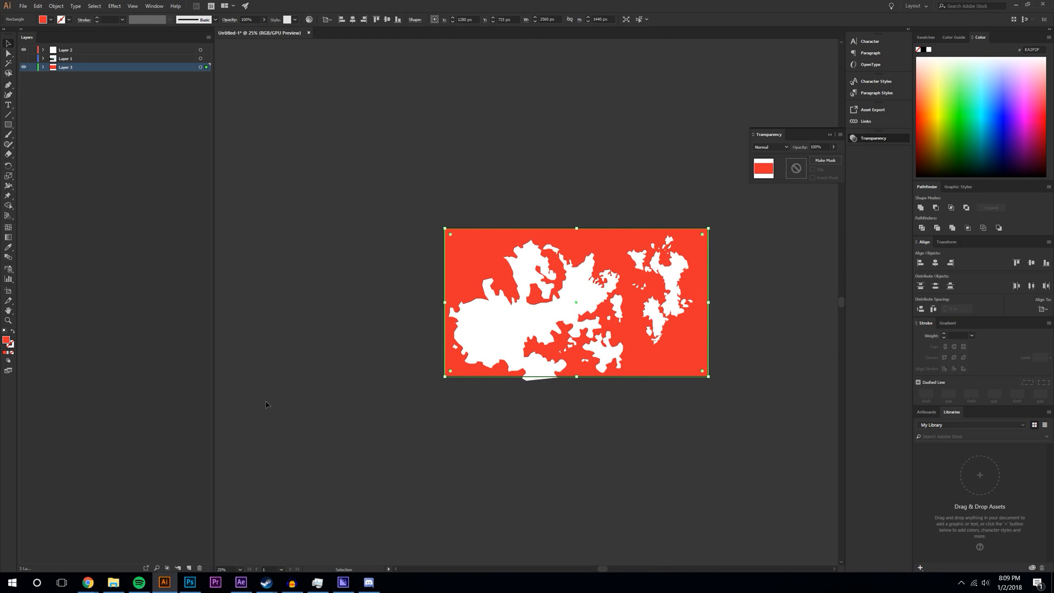
left_click(239, 570)
left_click(265, 473)
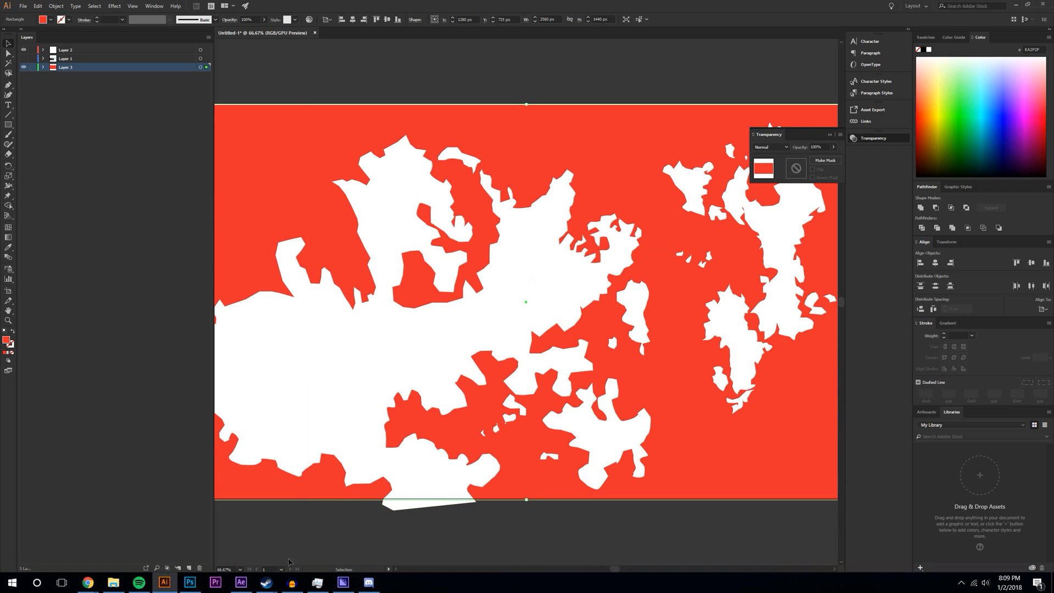
left_click(238, 571)
left_click(250, 489)
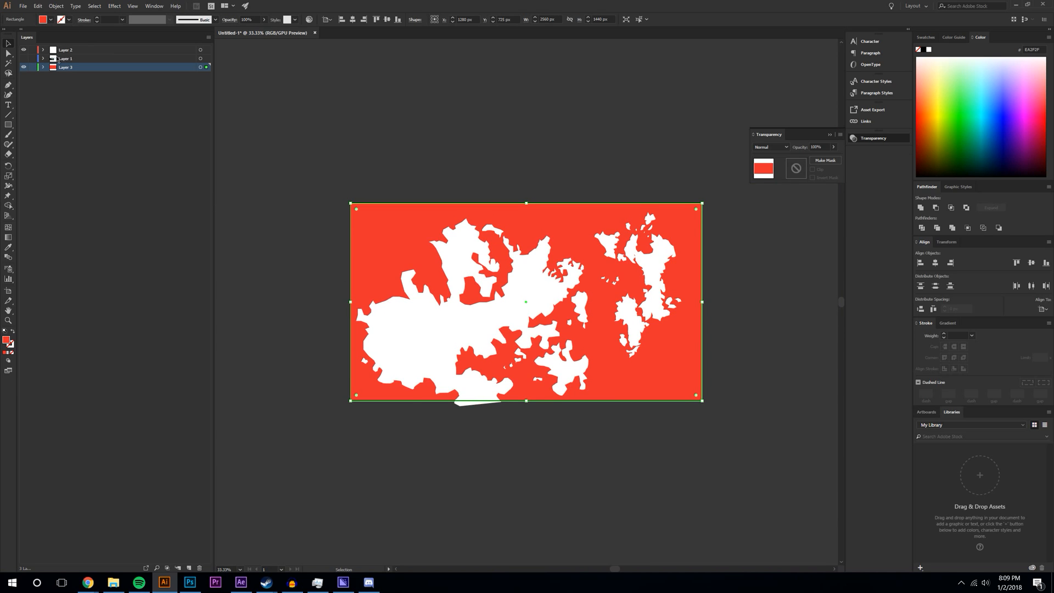
- Copy a landmass piece to the left side and rotate it about 90 degrees
left_click(207, 50)
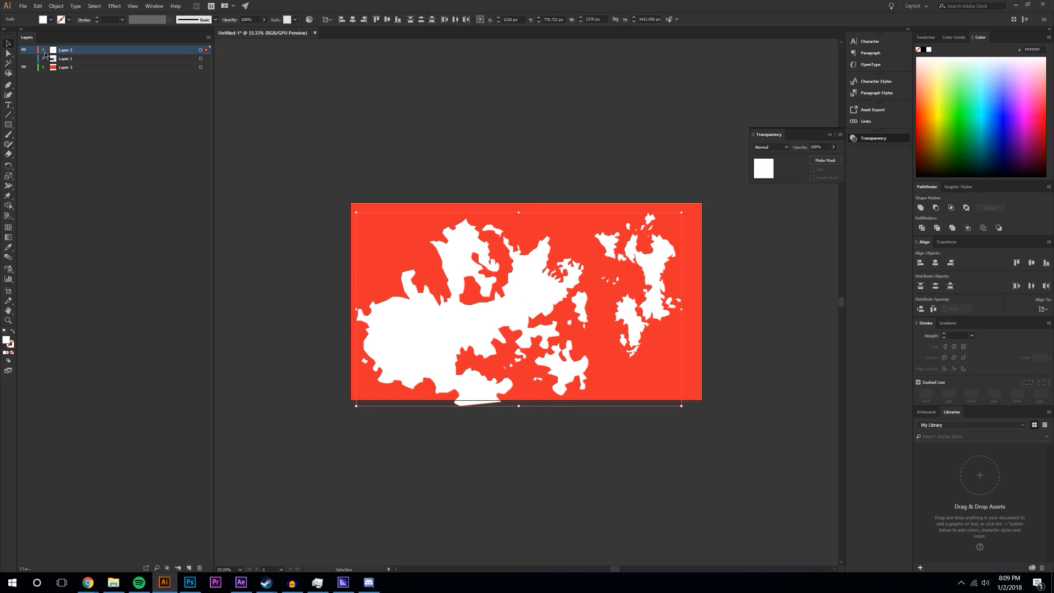
left_click(43, 50)
left_click(101, 137)
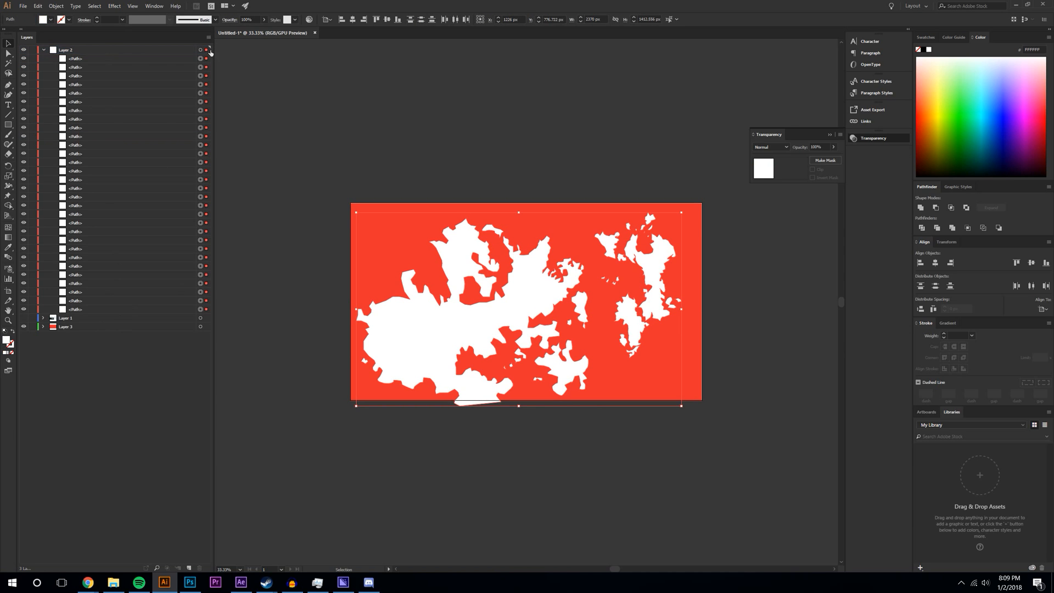
left_click(143, 199)
left_click(245, 408)
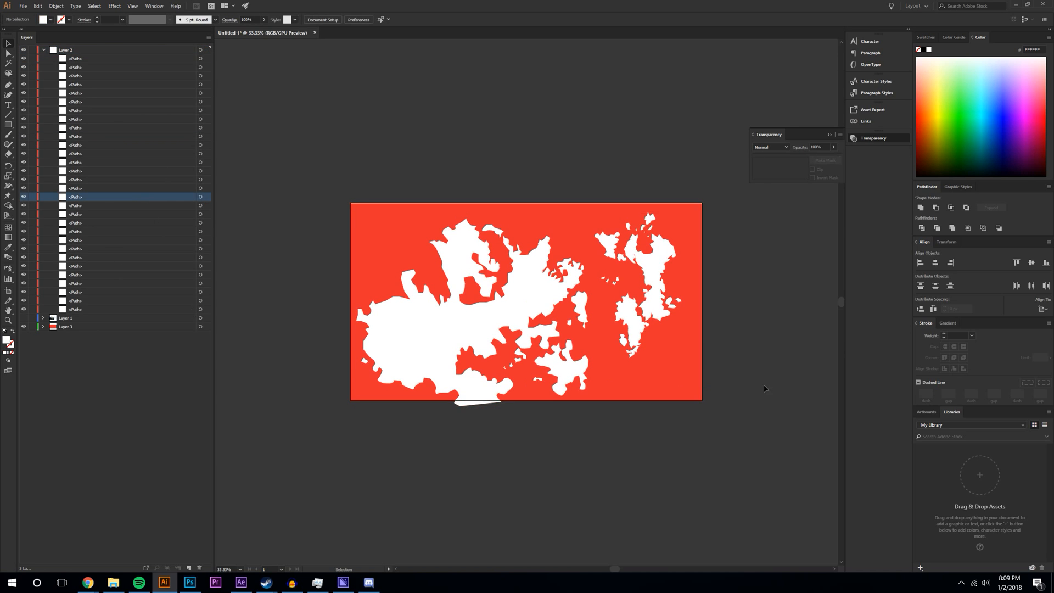
left_click(652, 254)
left_click_drag(532, 289, 396, 266)
left_click_drag(352, 335, 430, 298)
- Unite the rotated copy with the large white landmass using Pathfinder
scroll(845, 339, "down", 5)
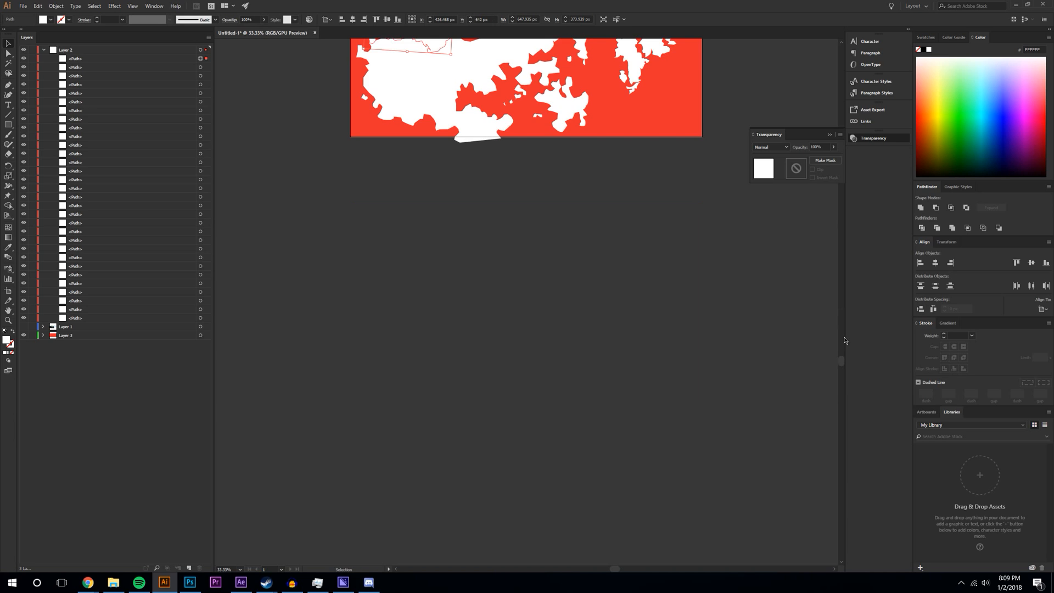
left_click(611, 272)
scroll(611, 269, "up", 4)
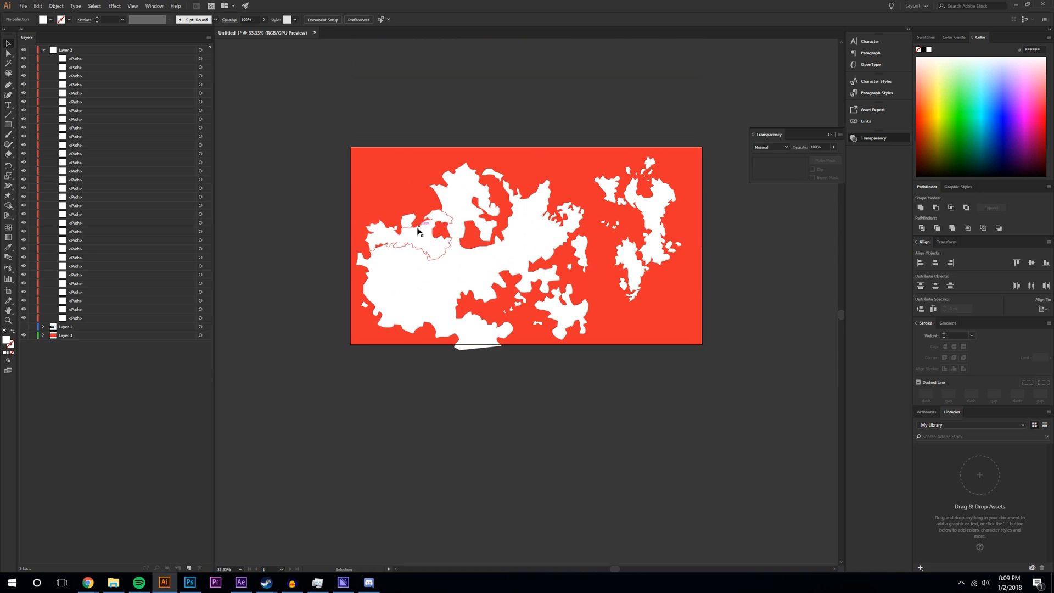
left_click(446, 230)
left_click(456, 275, "shift")
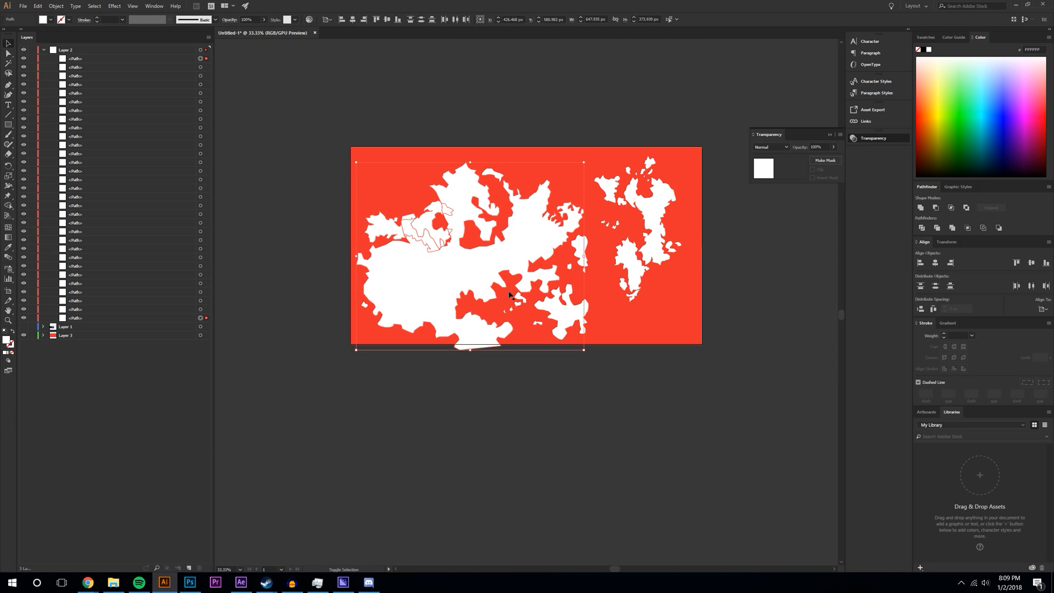
left_click(925, 209)
key("ctrl+shift+a")
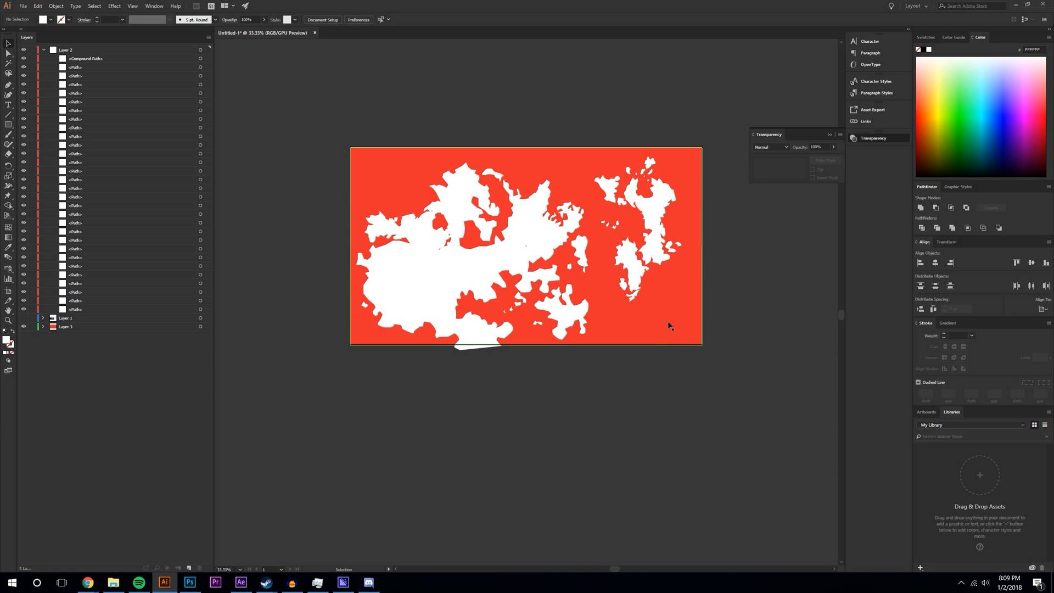
- Duplicate a landmass piece onto the right-hand island to extend it
left_click(501, 324)
left_click_drag(501, 324, 661, 294)
left_click(776, 353)
left_click(771, 301)
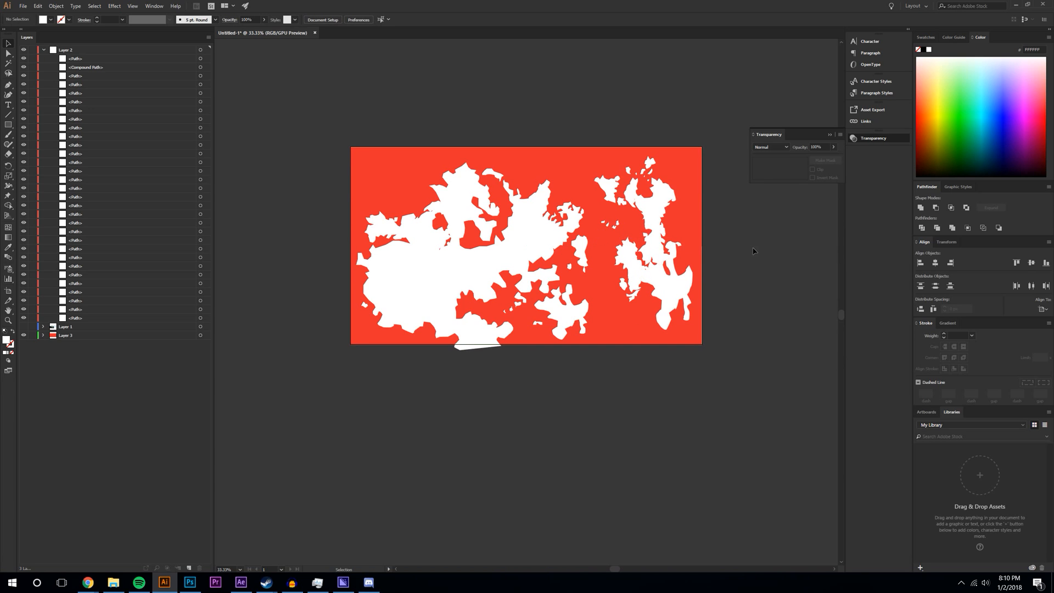
- Move a right-island piece onto the big landmass's upper left and shift another piece right
left_click_drag(652, 286, 400, 202)
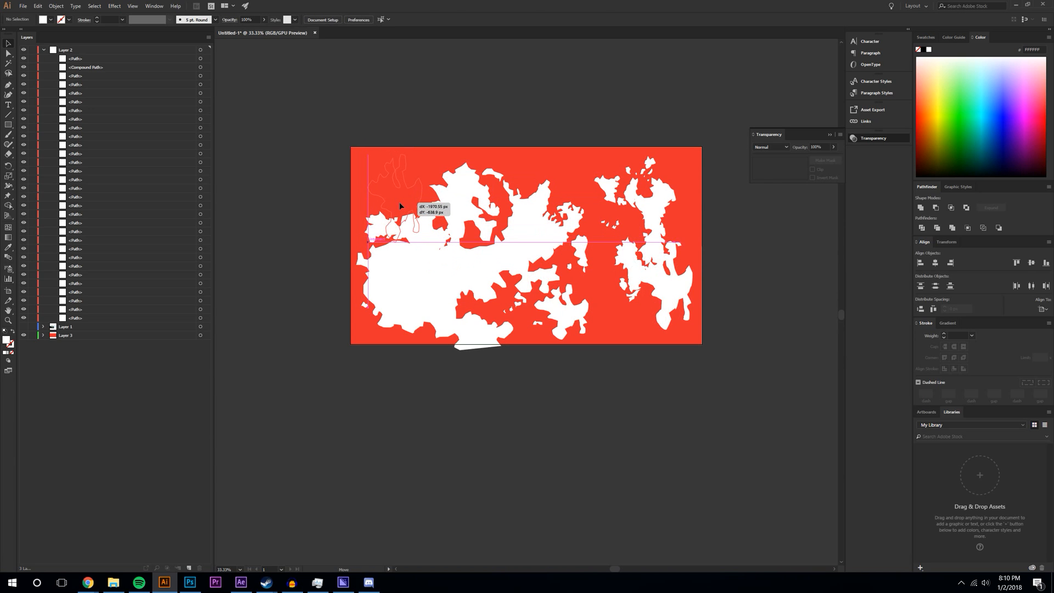
left_click(753, 293)
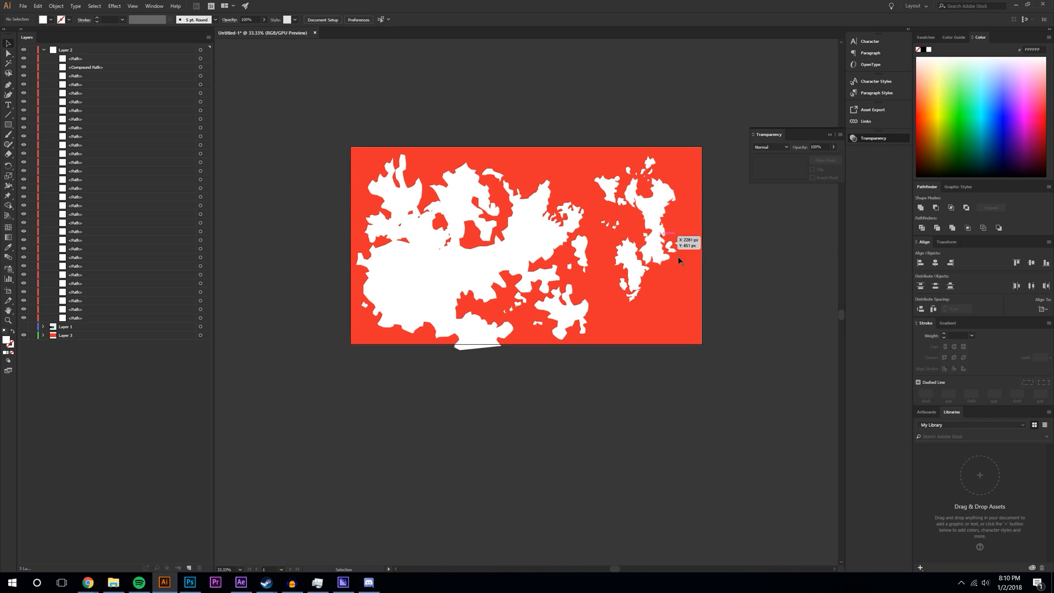
left_click(655, 212)
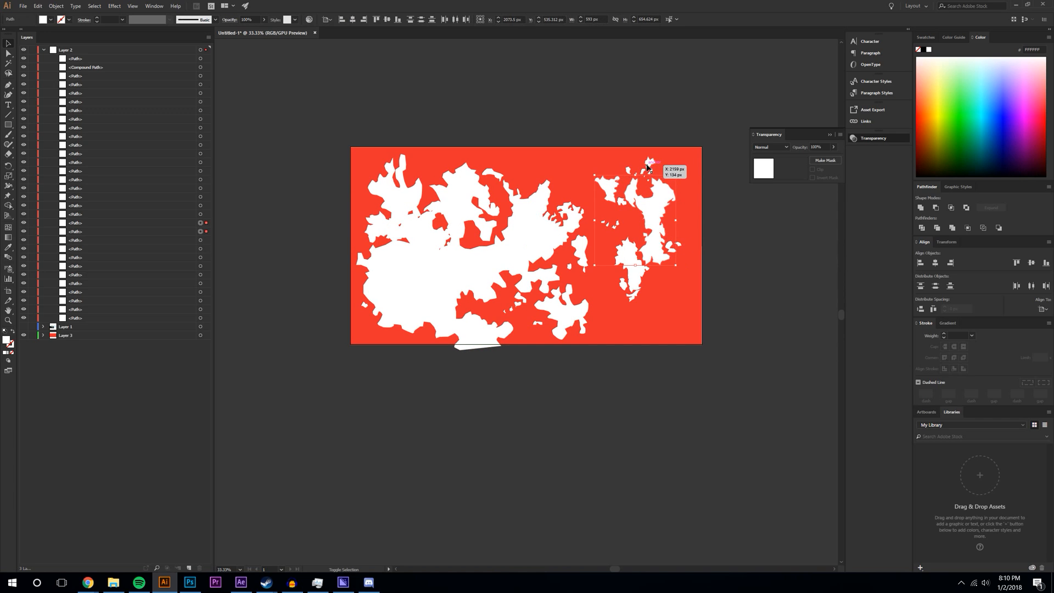
left_click(729, 224)
left_click_drag(654, 209, 684, 212)
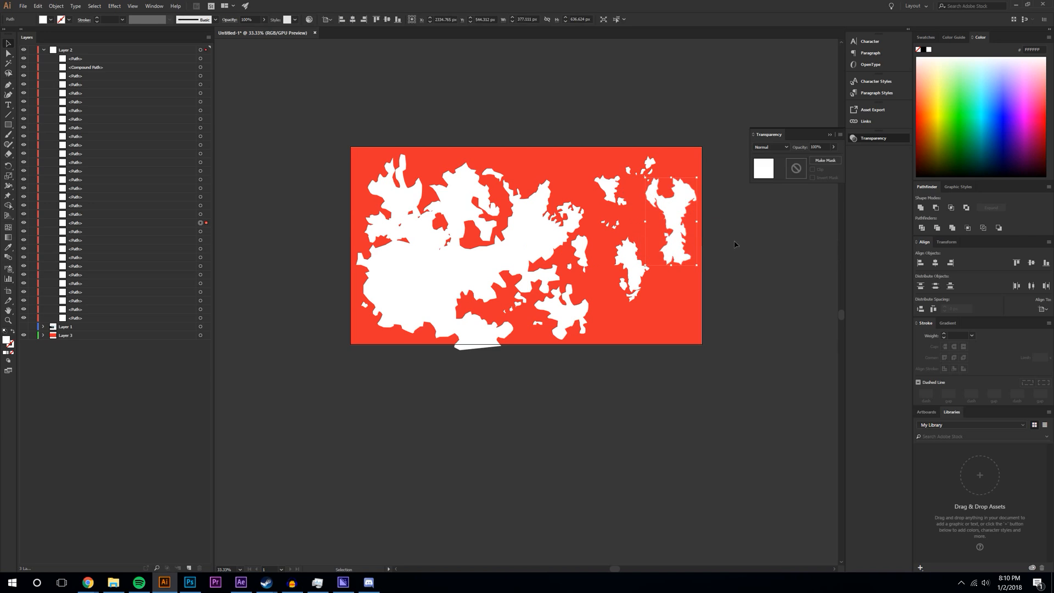
- Nudge the small upper island pieces into place and shift the large landmass slightly
left_click(647, 277)
left_click(621, 199)
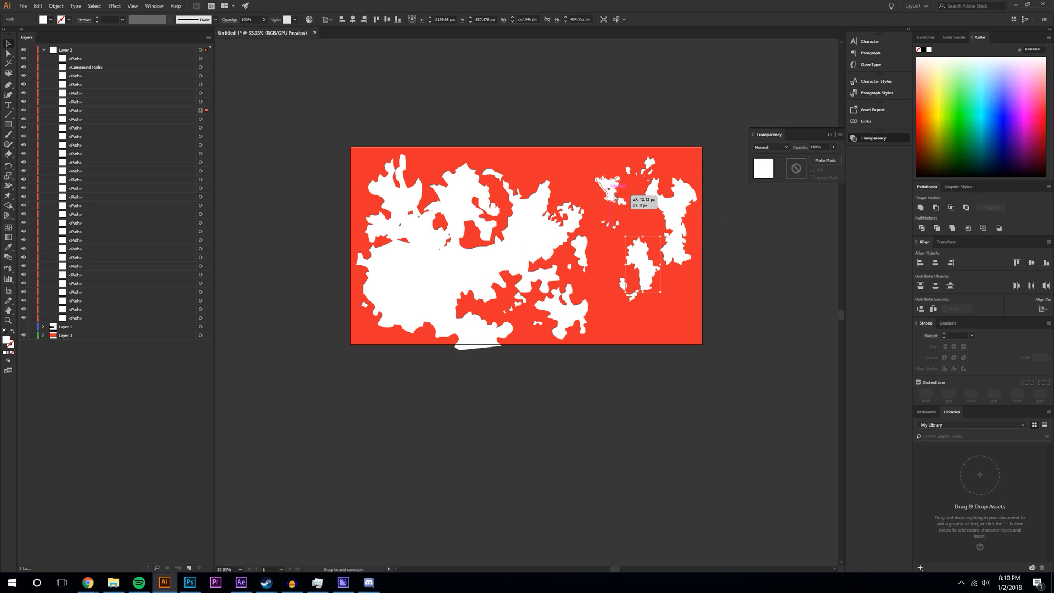
left_click_drag(623, 202, 630, 204)
left_click_drag(651, 165, 643, 211)
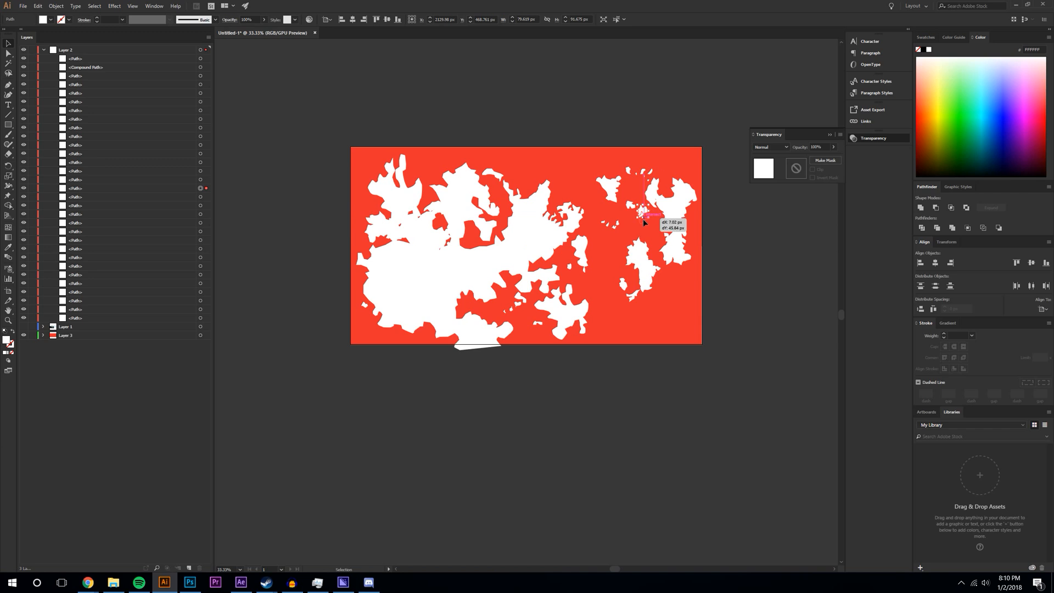
left_click(791, 227)
left_click_drag(428, 236, 432, 241)
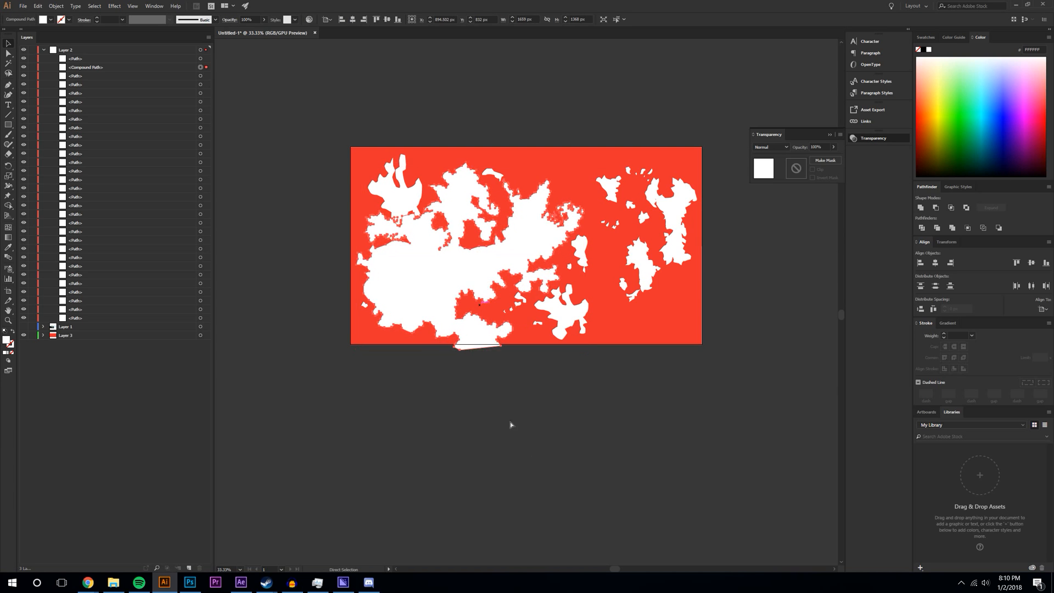
left_click(508, 418)
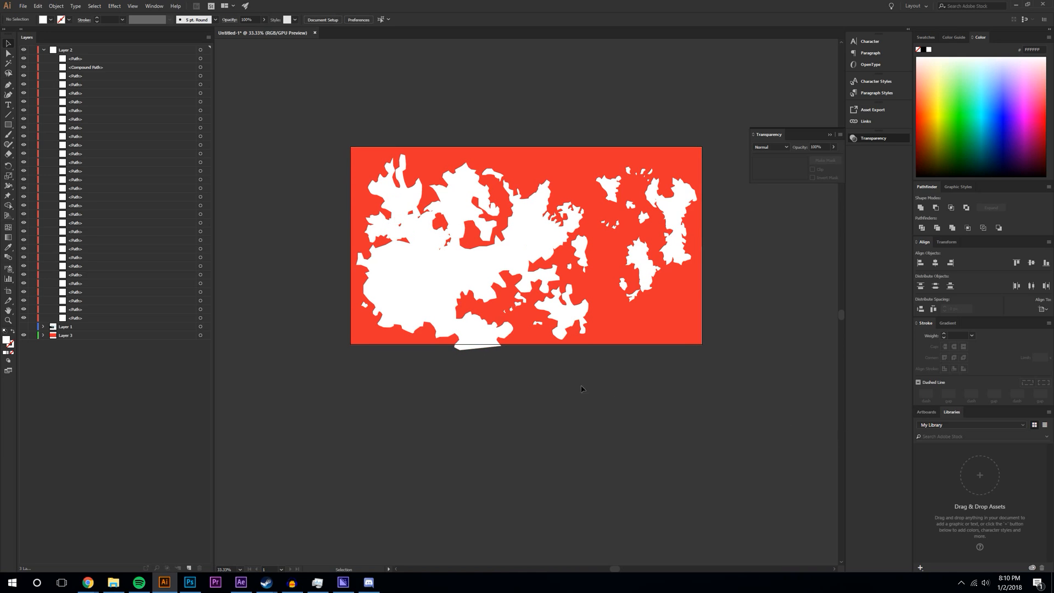
- Recolour all Layer 2 landmasses cyan (3AC3CE) and add an empty Layer 4 on top
left_click(44, 50)
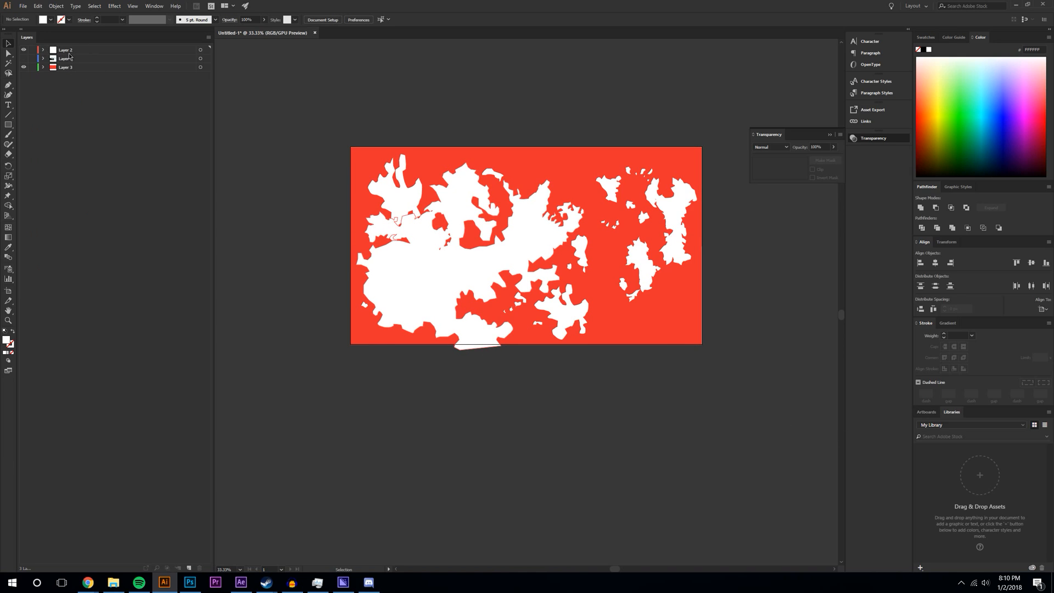
left_click(199, 50)
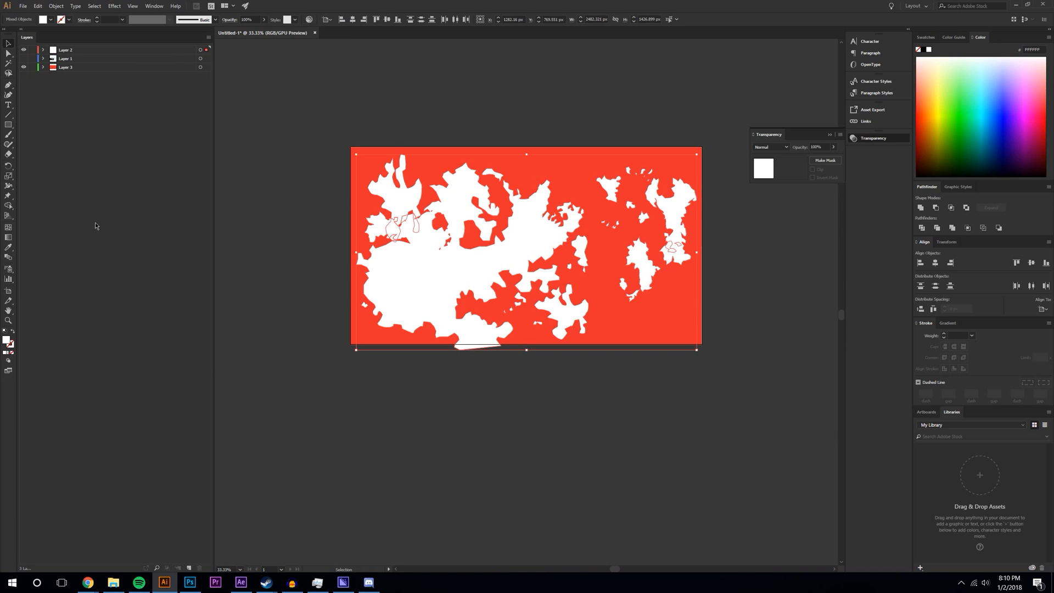
double_click(9, 341)
left_click(716, 285)
left_click(767, 317)
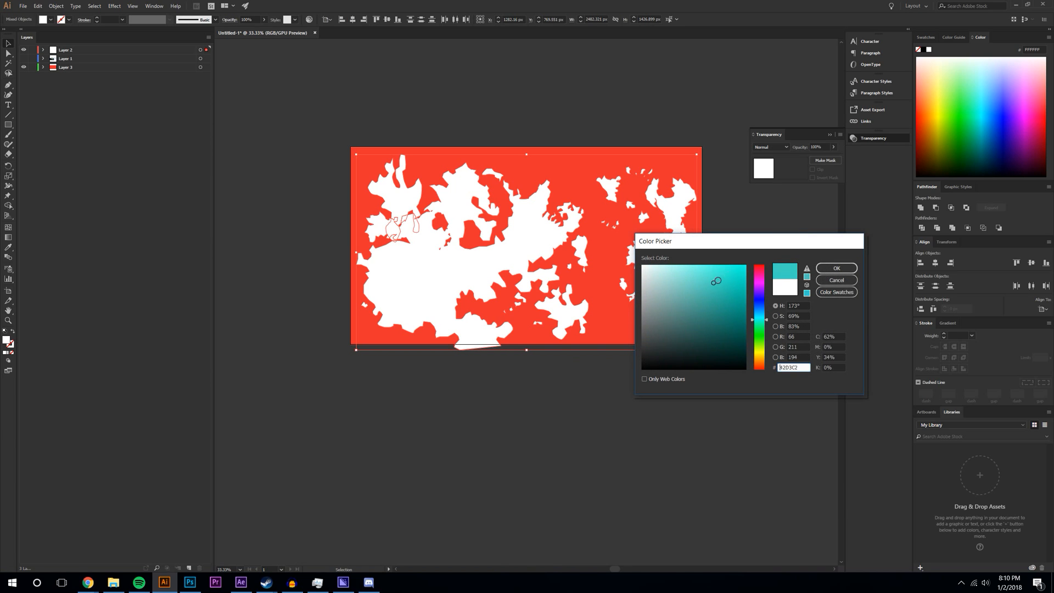
left_click(823, 267)
left_click(306, 221)
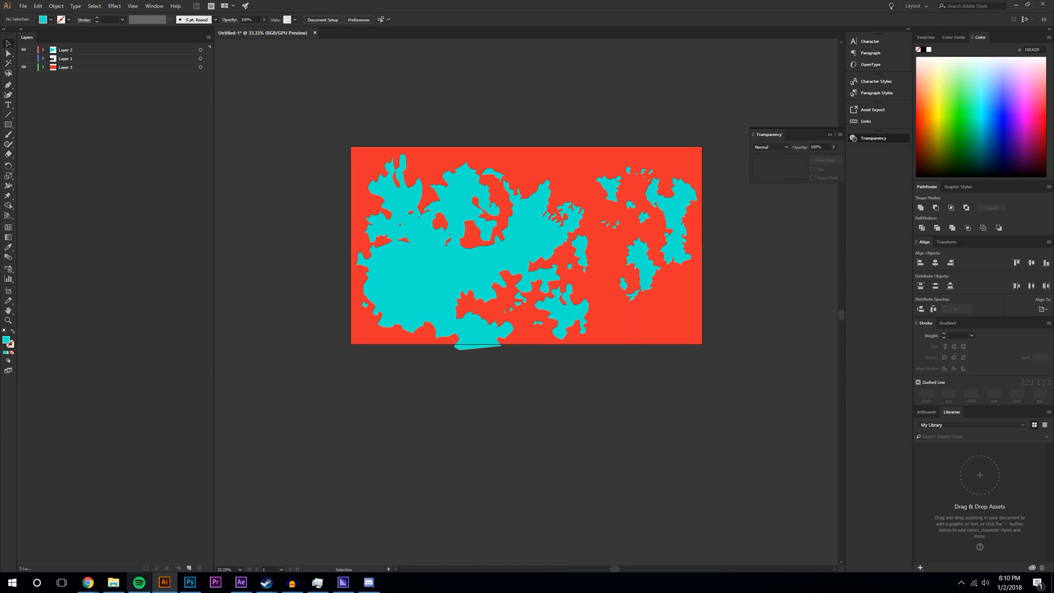
left_click(188, 568)
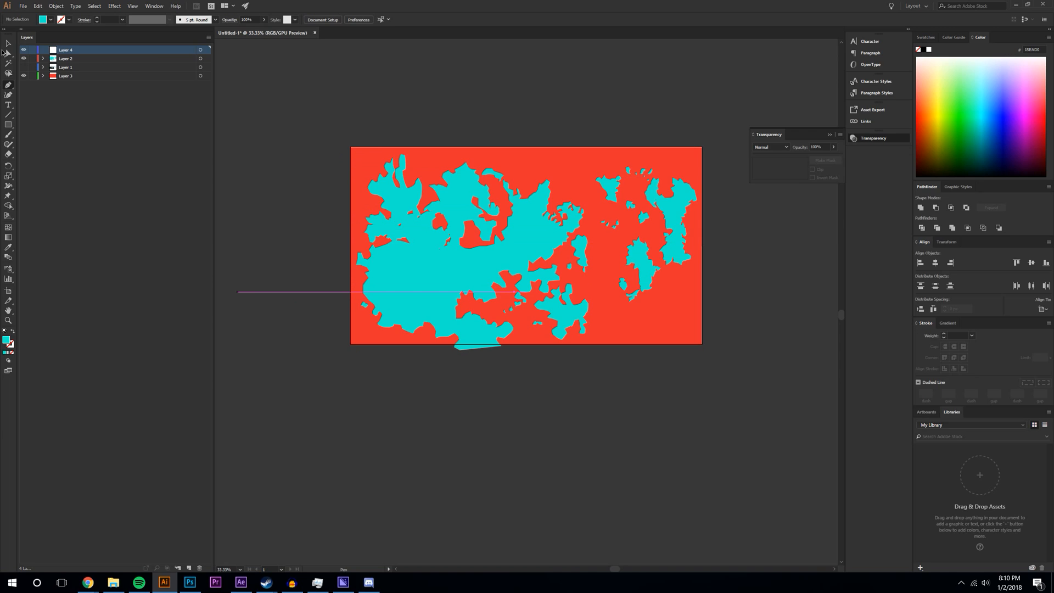
- Start the polar cap shape with corners spanning above the map's top edge
left_click(340, 150)
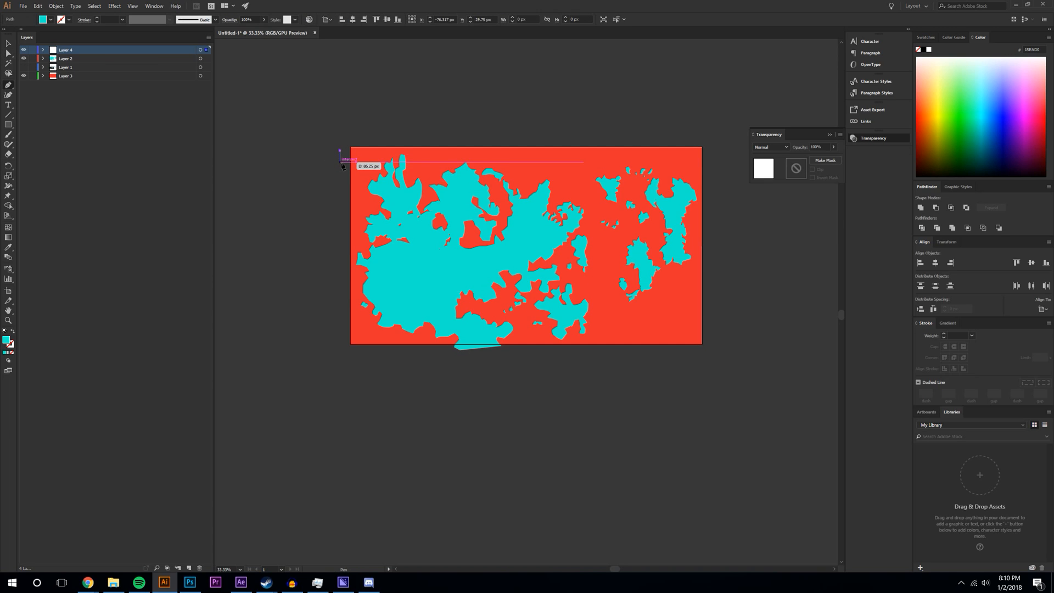
left_click(351, 163)
left_click(330, 162)
left_click(331, 135)
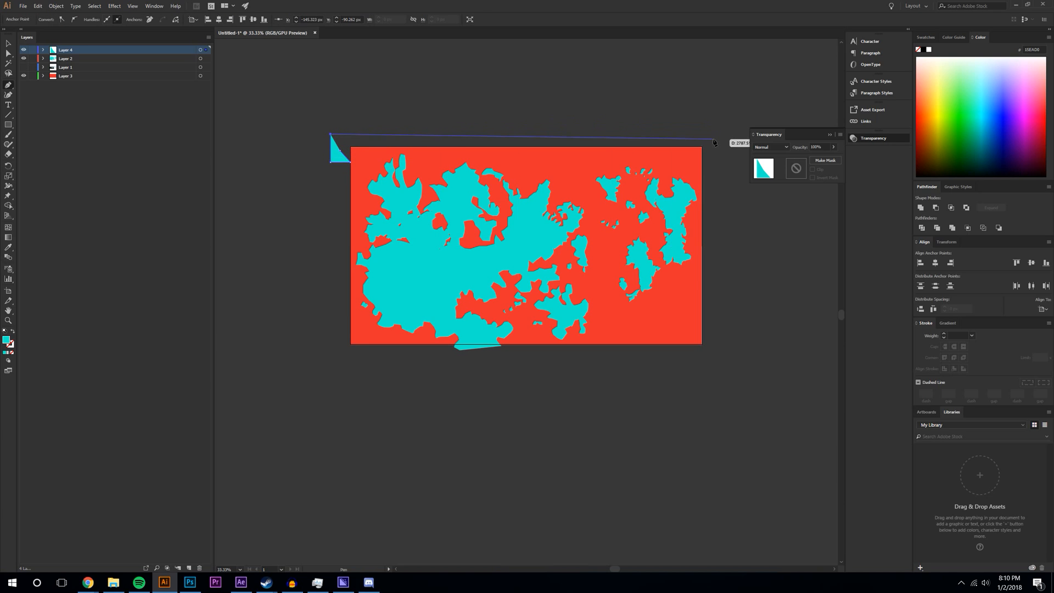
left_click(712, 139)
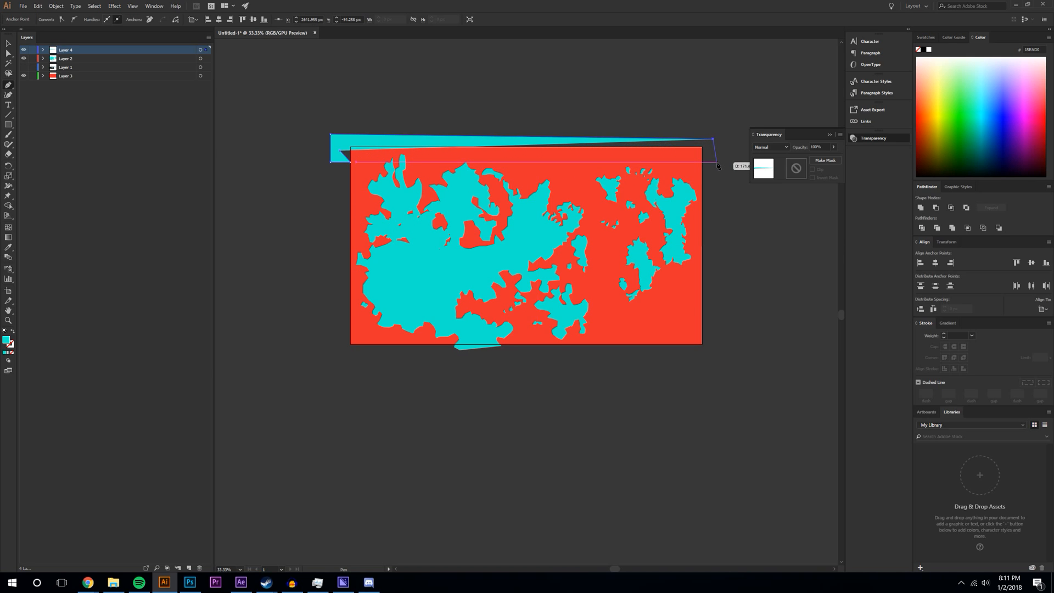
left_click(717, 162)
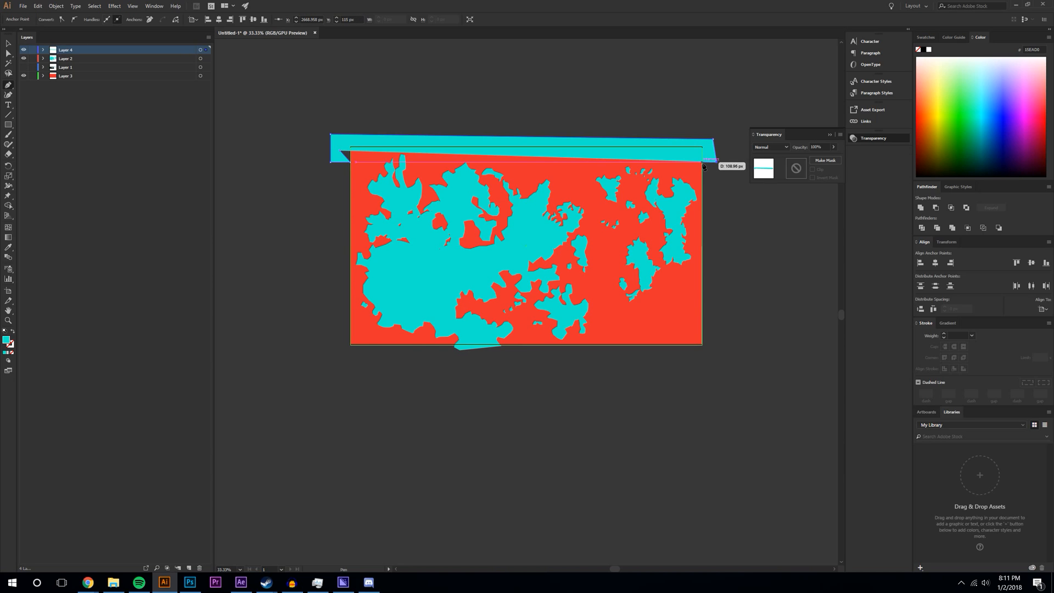
- Add a jagged lower edge leftward, close the cap on its start point, and select it
left_click(682, 159)
left_click(668, 160)
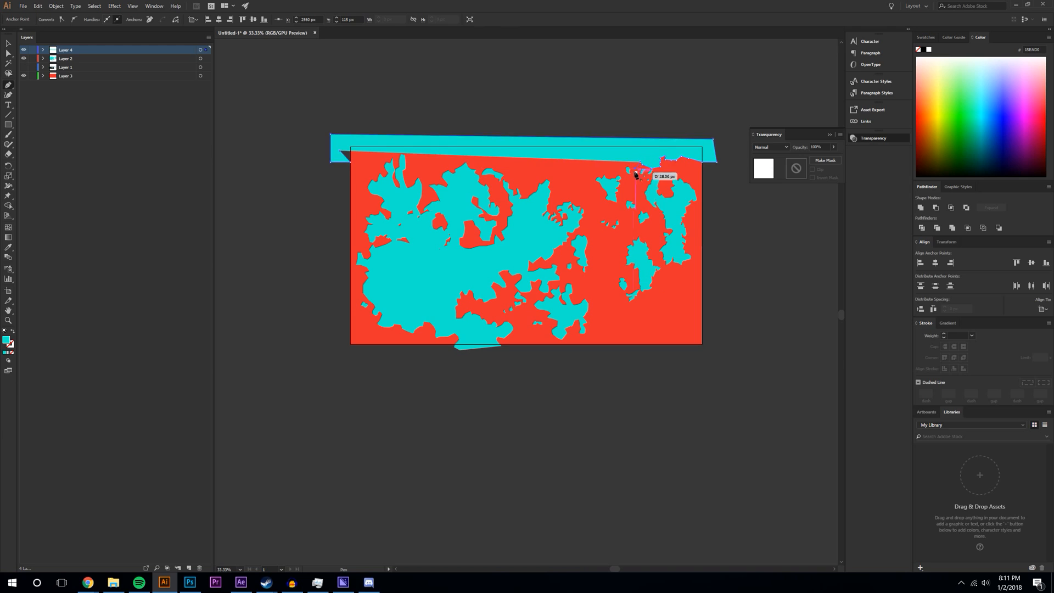
left_click(604, 160)
left_click(588, 161)
left_click(560, 159)
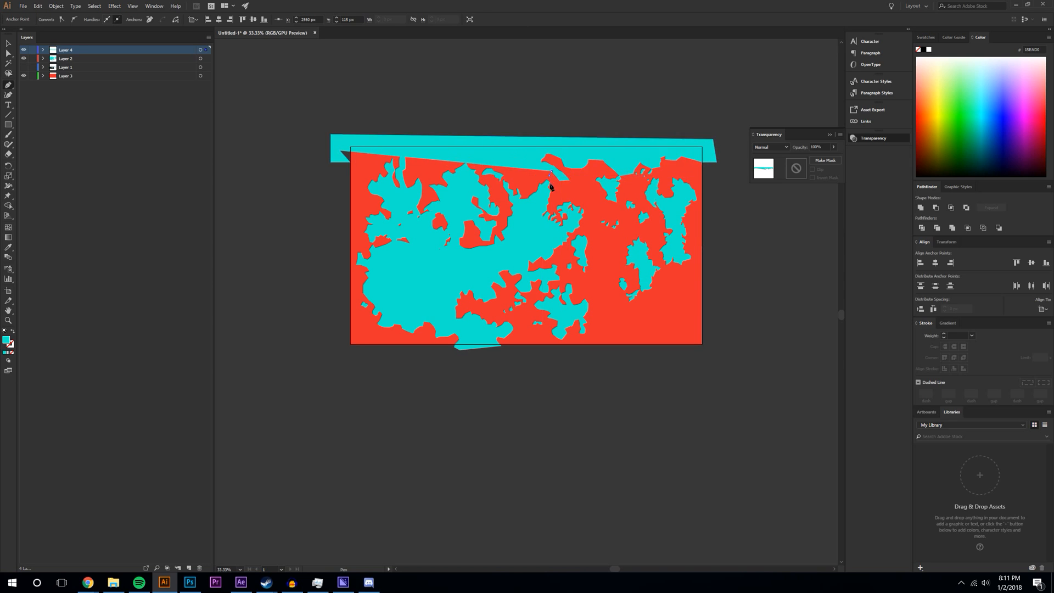
left_click_drag(451, 176, 445, 173)
left_click(452, 159)
left_click(406, 161)
left_click(396, 158)
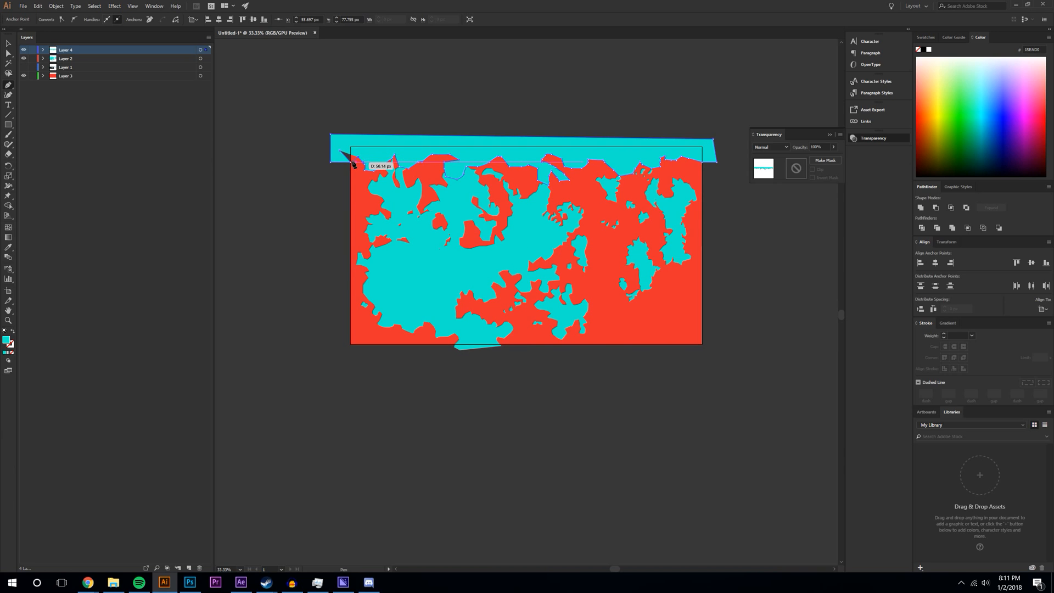
left_click(352, 163)
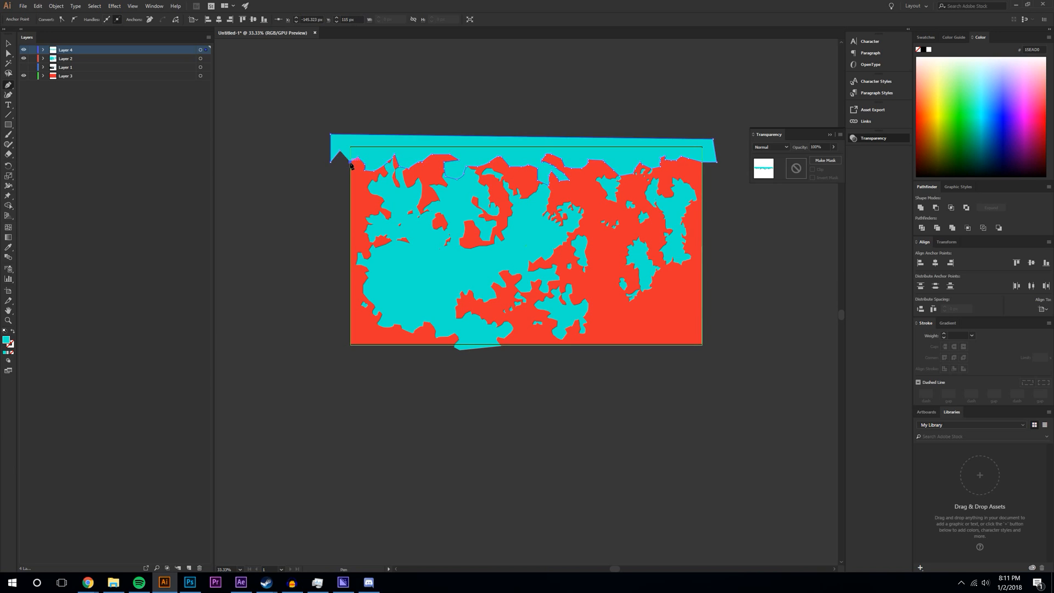
left_click(340, 150)
left_click(6, 42)
left_click(207, 50)
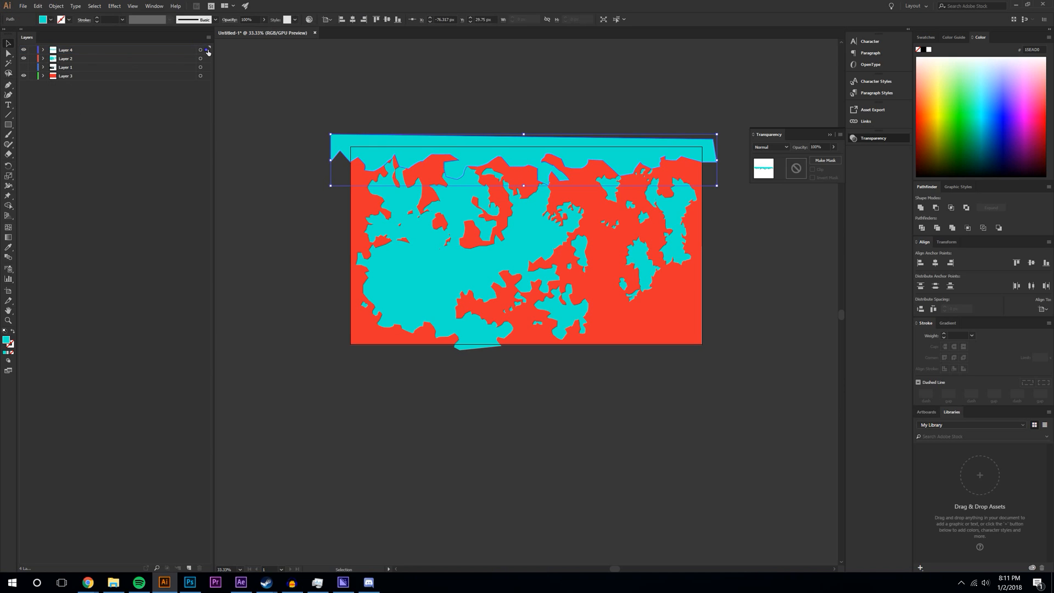
- Set the top jagged cap's fill colour to white
double_click(9, 342)
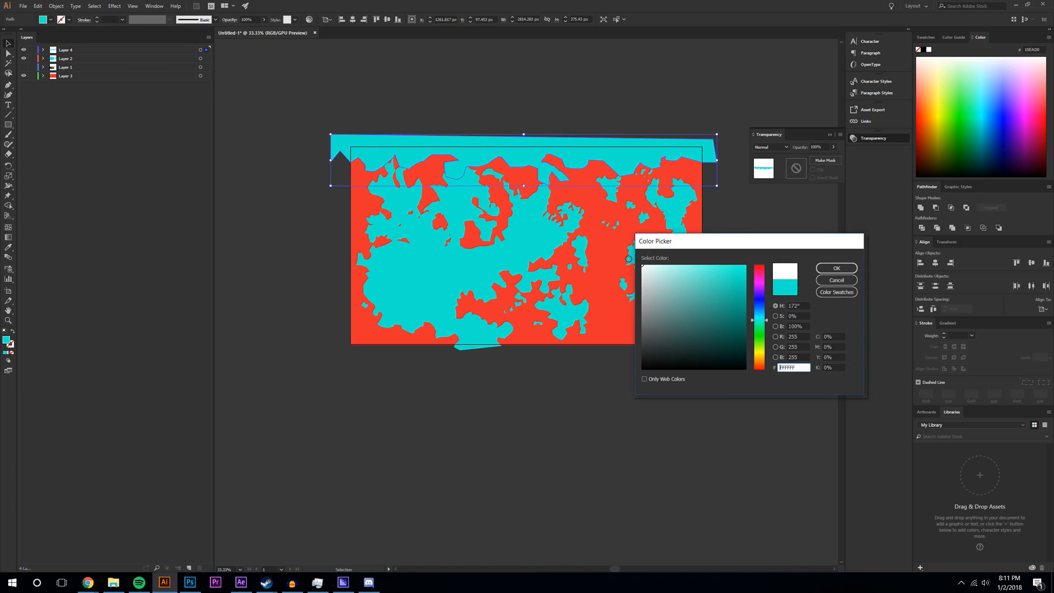
left_click(846, 264)
key("a")
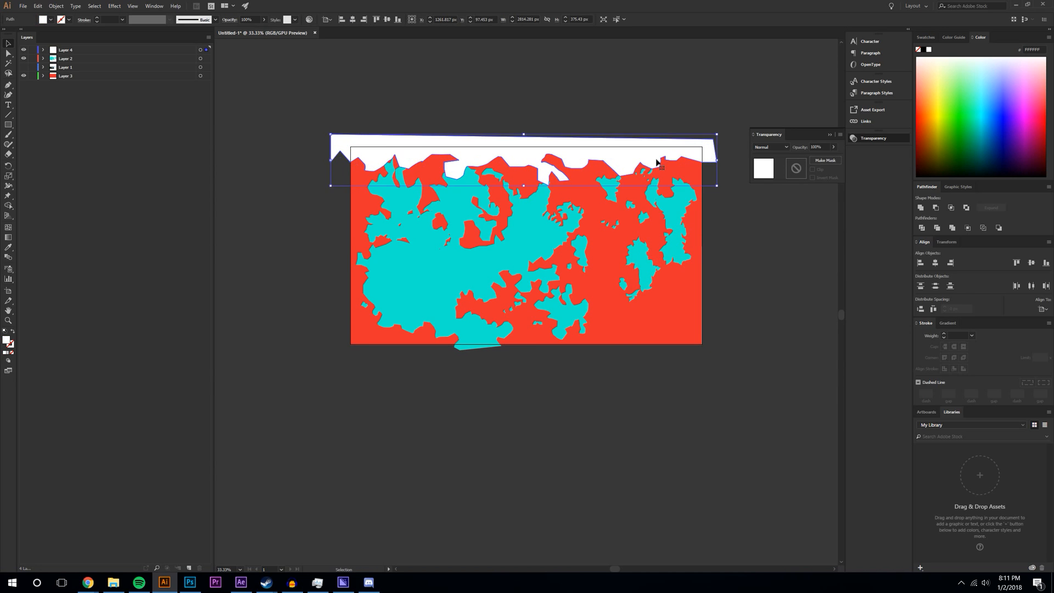
key("v")
- Alt-drag a copy of the cap to the bottom, rotate it 180° and align it along the lower edge
left_click_drag(619, 162, 621, 348)
left_click_drag(726, 321, 333, 353)
key("ctrl+z")
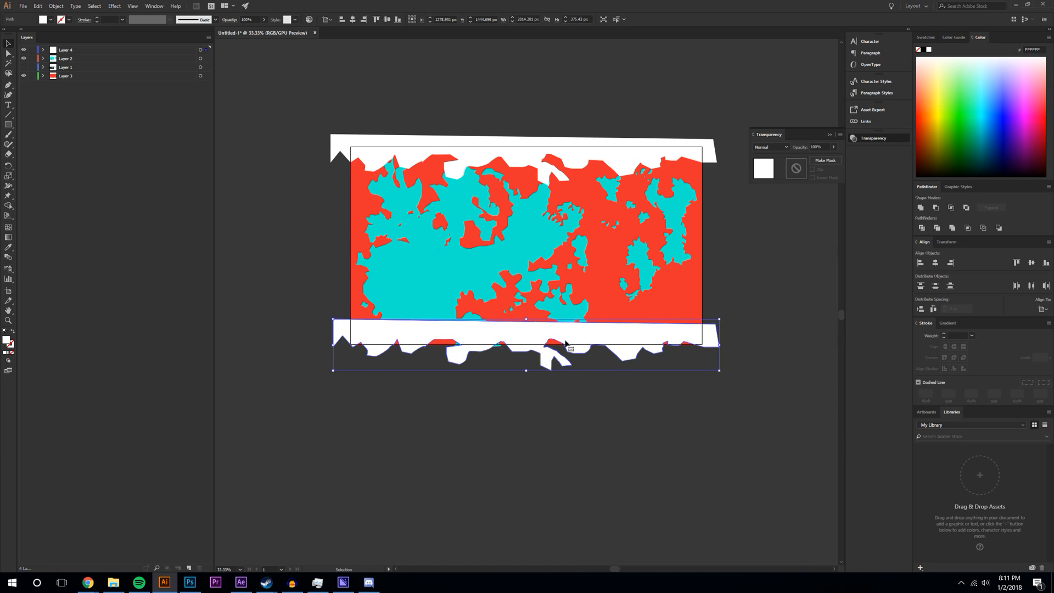
left_click_drag(725, 319, 333, 350)
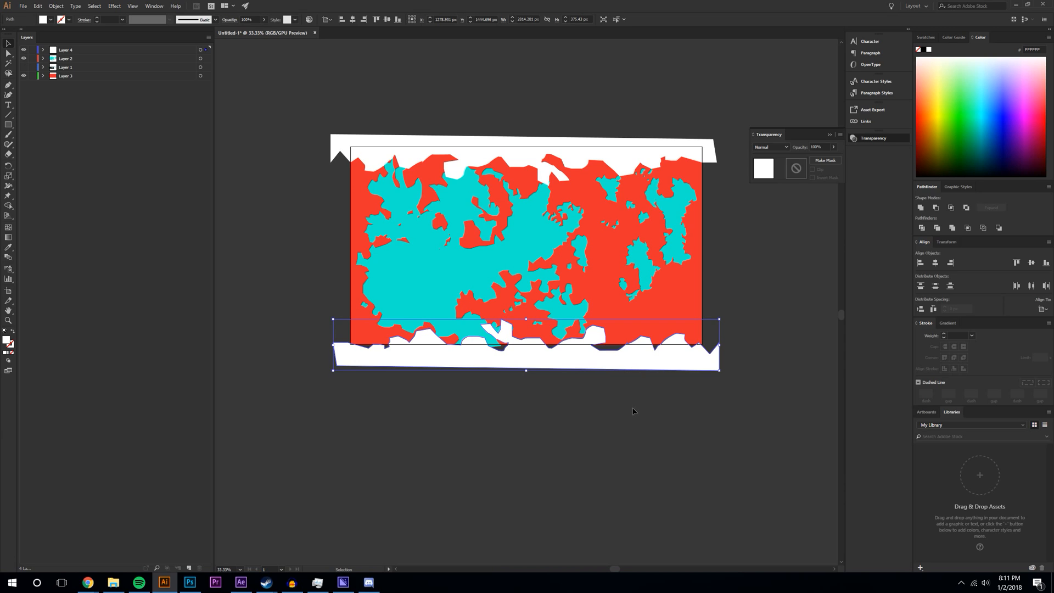
left_click_drag(585, 365, 584, 350)
left_click_drag(714, 354, 701, 345)
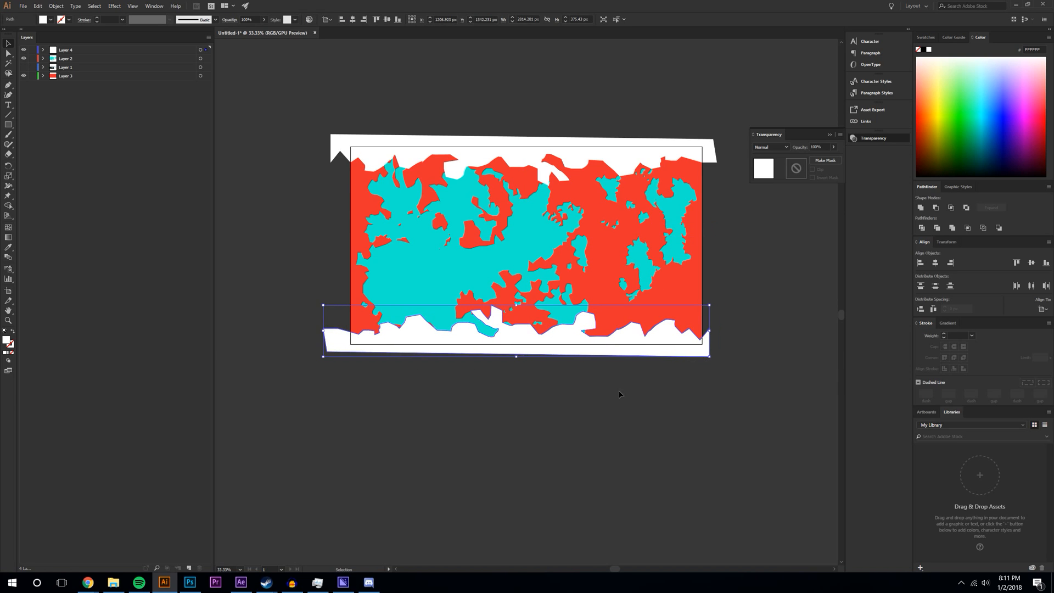
left_click(621, 394)
left_click_drag(451, 346, 454, 346)
left_click(593, 406)
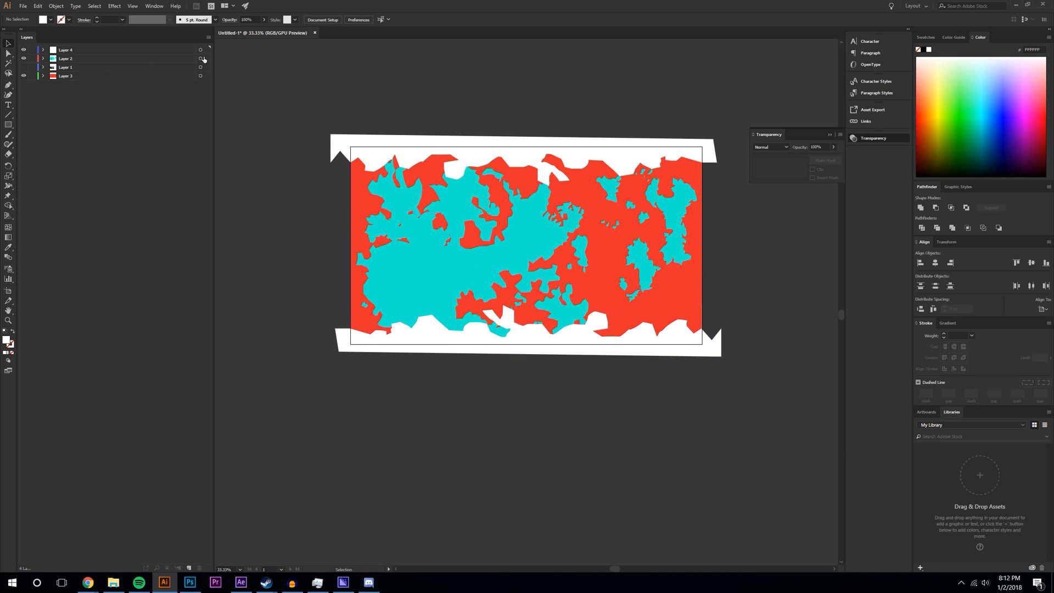
- Draw a closed white zigzag shape with the Pen tool along the bottom edge
left_click(8, 85)
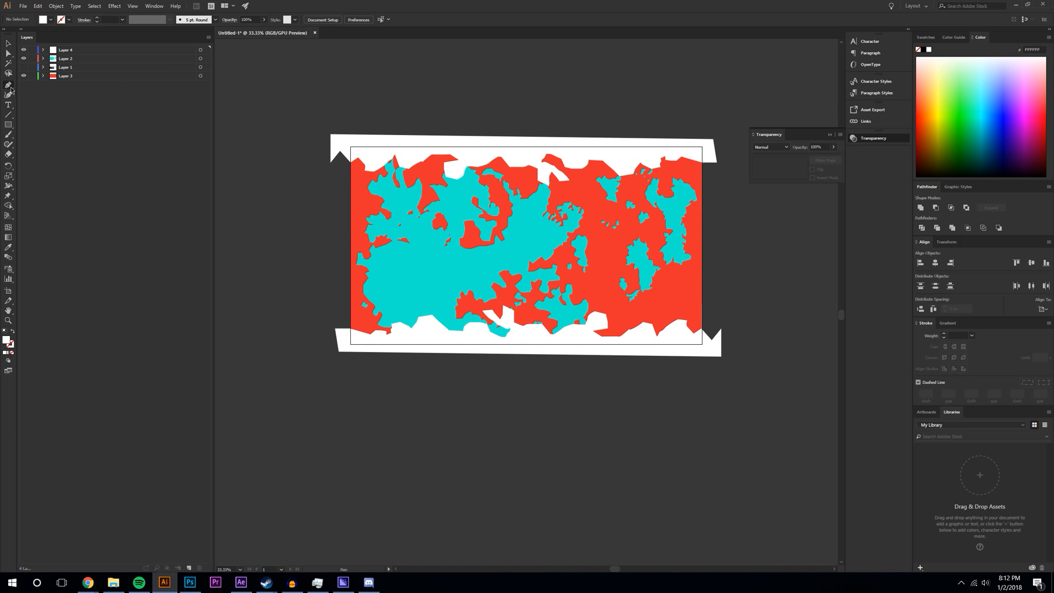
left_click(480, 336)
left_click(488, 332)
left_click(498, 321)
left_click(508, 321)
left_click(518, 329)
left_click(526, 331)
left_click(479, 336)
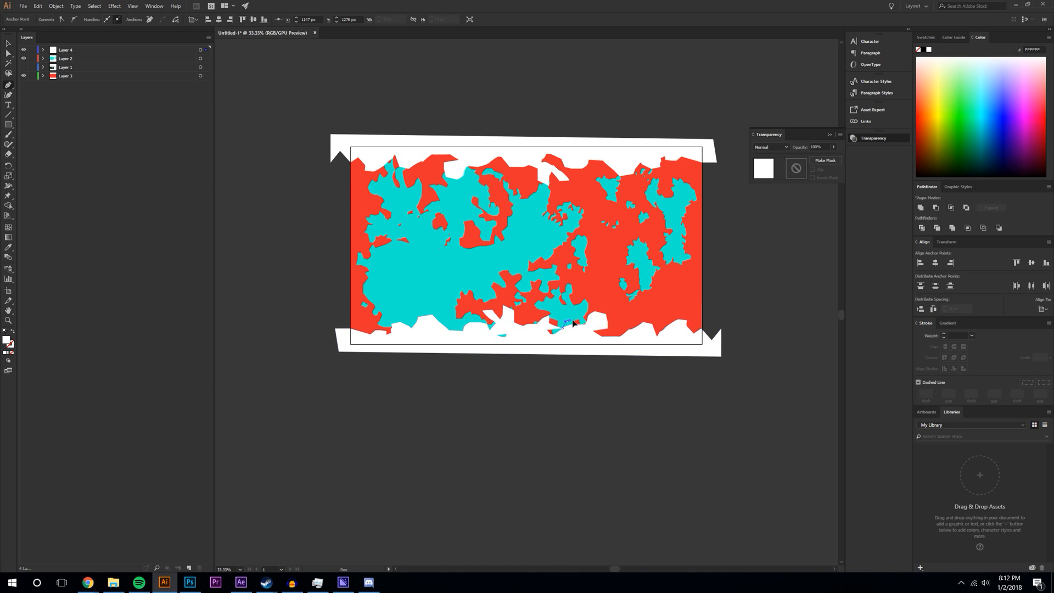
- Draw a second, wider jagged white shape across the bottom toward the right edge
left_click(589, 332)
left_click(626, 311)
left_click(637, 317)
left_click(648, 317)
left_click(664, 332)
left_click(678, 319)
left_click_drag(693, 334, 694, 357)
left_click(470, 349)
left_click(480, 336)
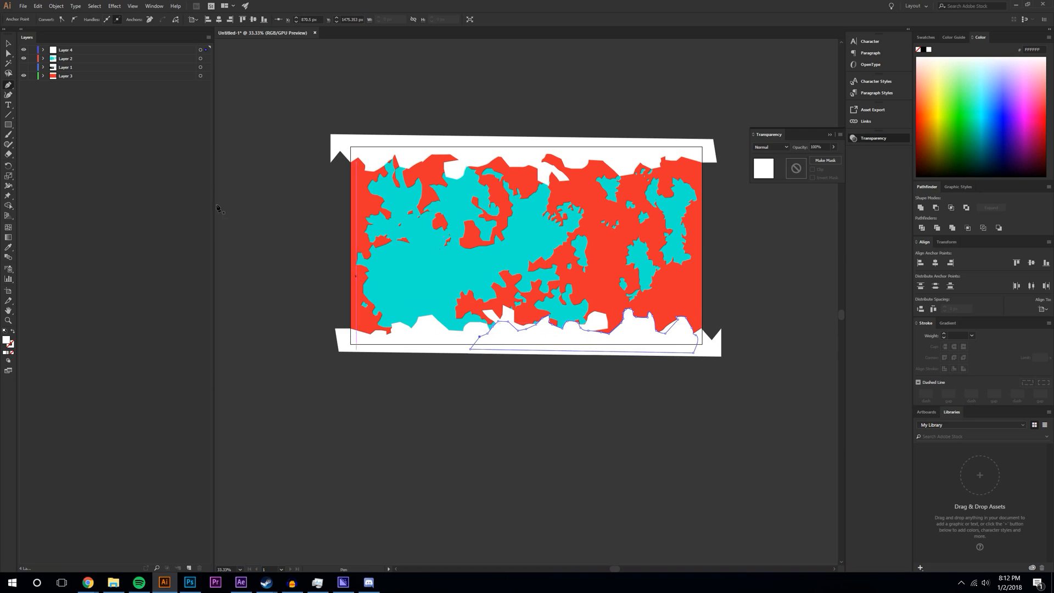
left_click(7, 47)
left_click(493, 422)
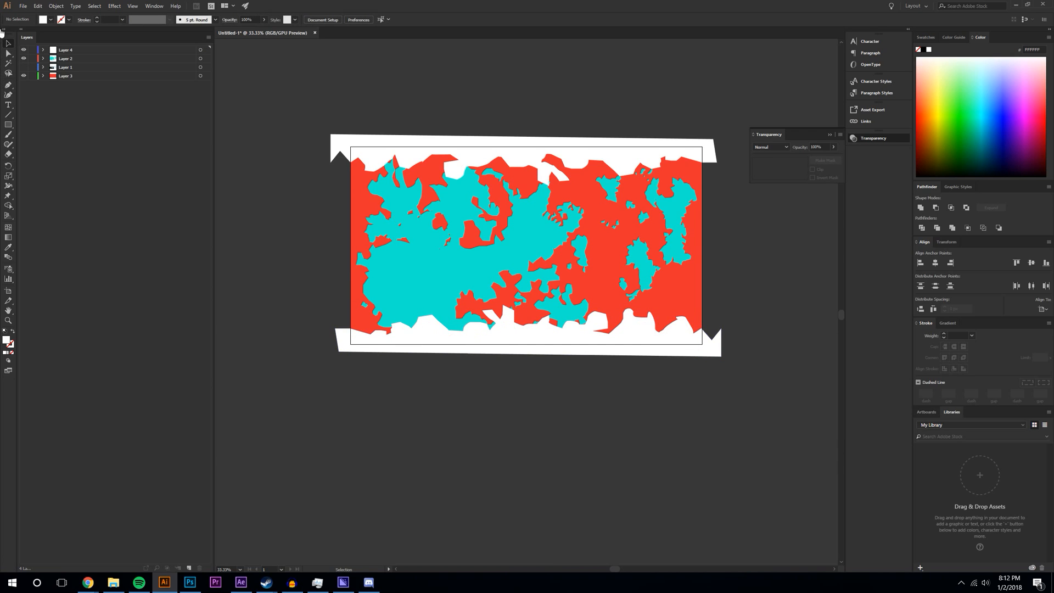
- Add a small curved jagged peak at the bottom-left of the cap
left_click(8, 85)
left_click_drag(501, 308, 509, 334)
left_click(502, 314)
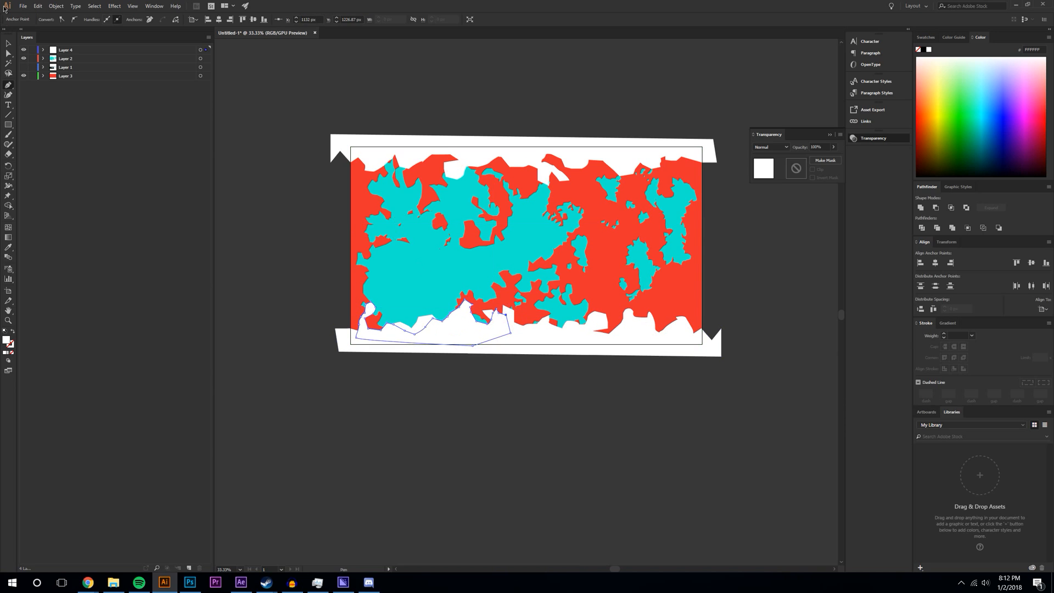
left_click(8, 43)
left_click(456, 108)
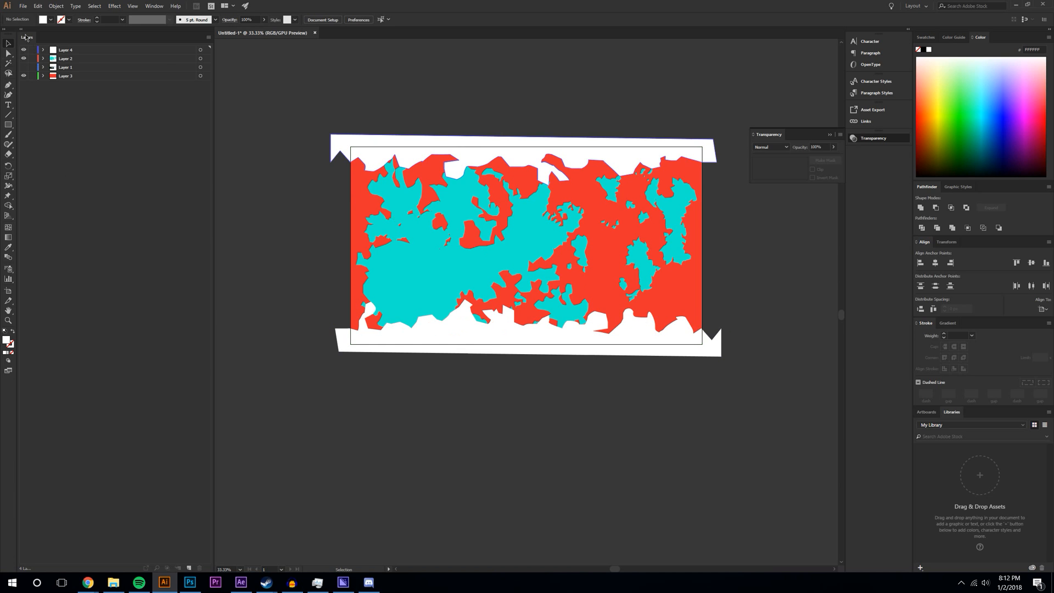
left_click(24, 6)
left_click(33, 97)
- Create a new 'Livestream 3' folder on the Desktop and open it
scroll(313, 155, "up", 2)
left_click(297, 159)
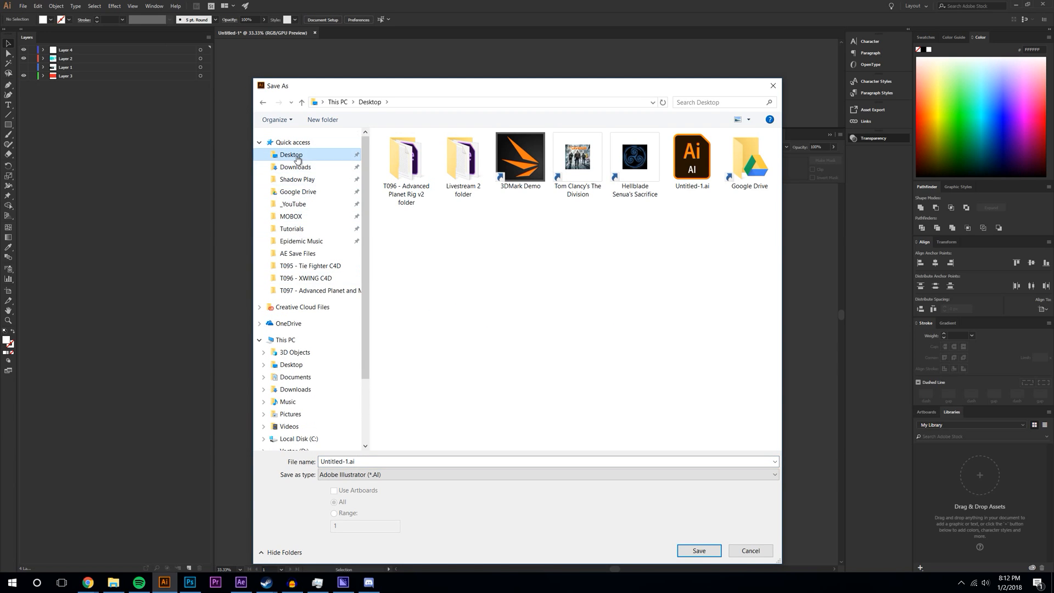
right_click(475, 322)
key("Escape")
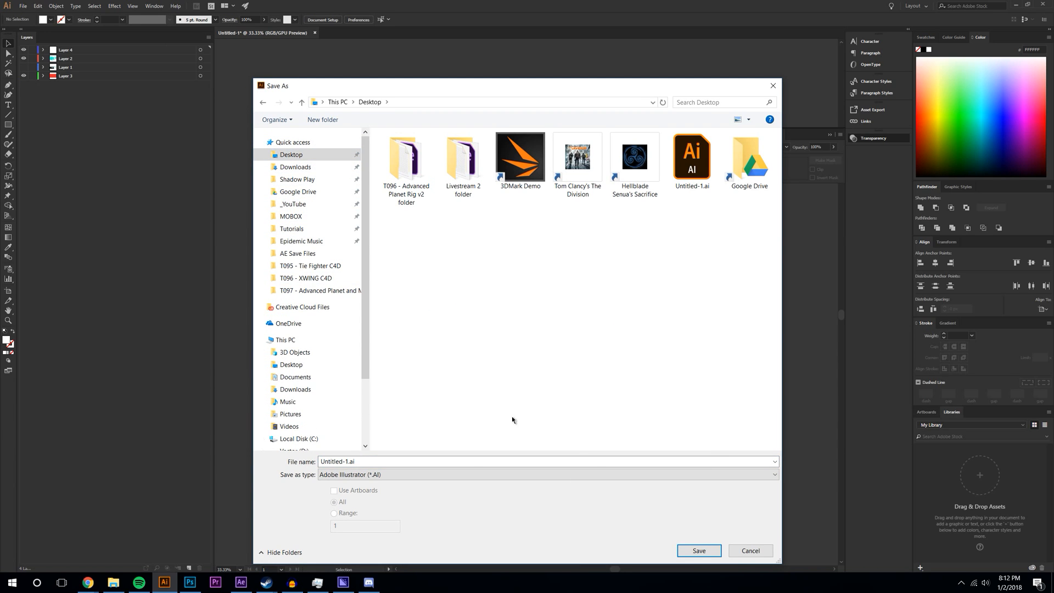
right_click(488, 411)
mouse_move(577, 520)
left_click(650, 526)
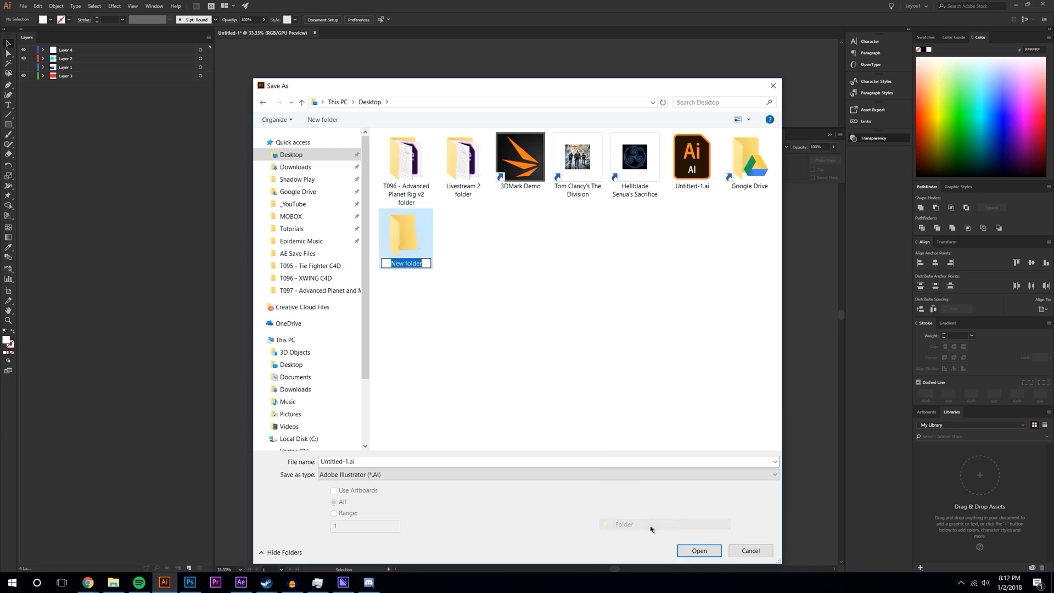
type("Livestream 3")
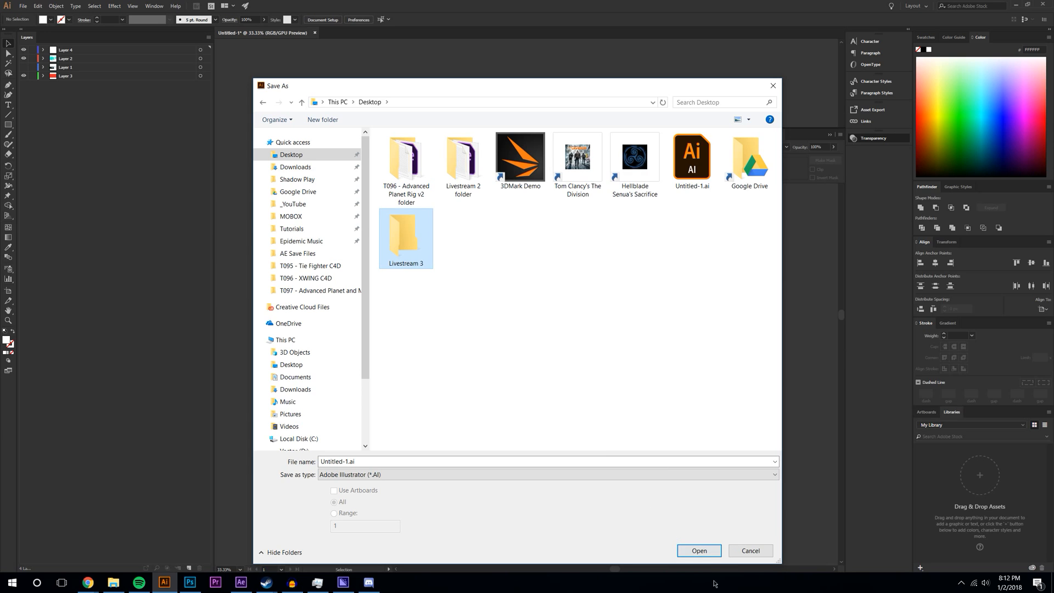
left_click(701, 552)
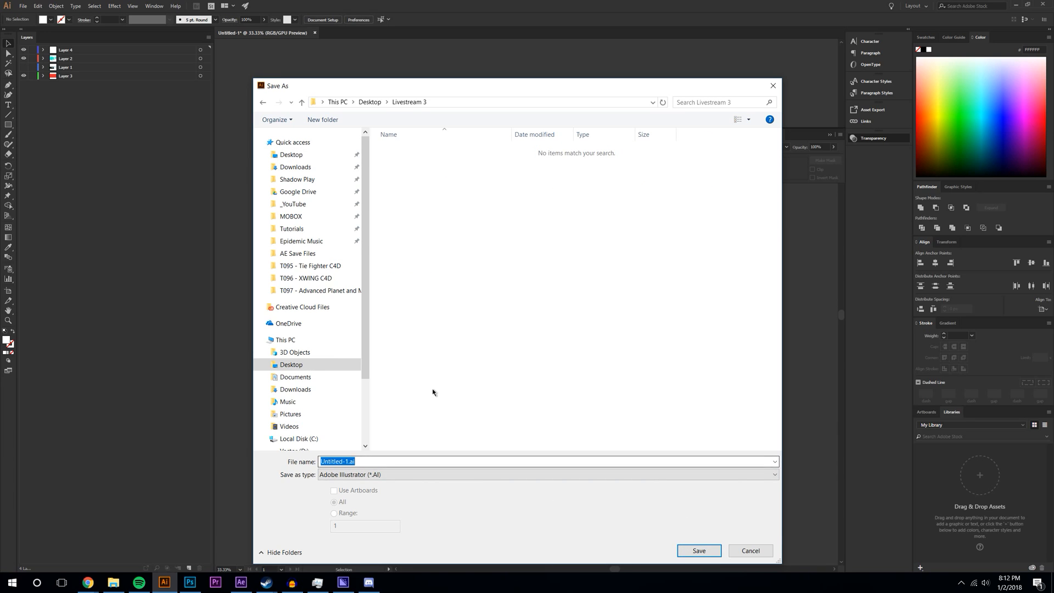
- Save the map as 'Livestream 3 - Planet Map.ai' with the default Illustrator options
double_click(343, 461)
key("BackSpace")
type("L")
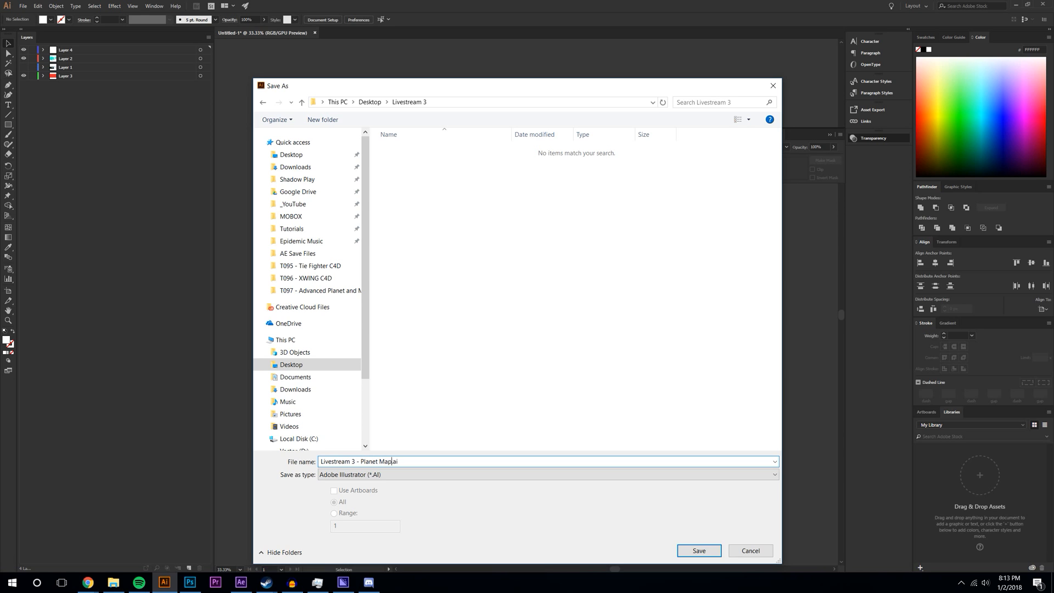
type("ivestream 3 - Planet Map")
key("Return")
left_click(768, 347)
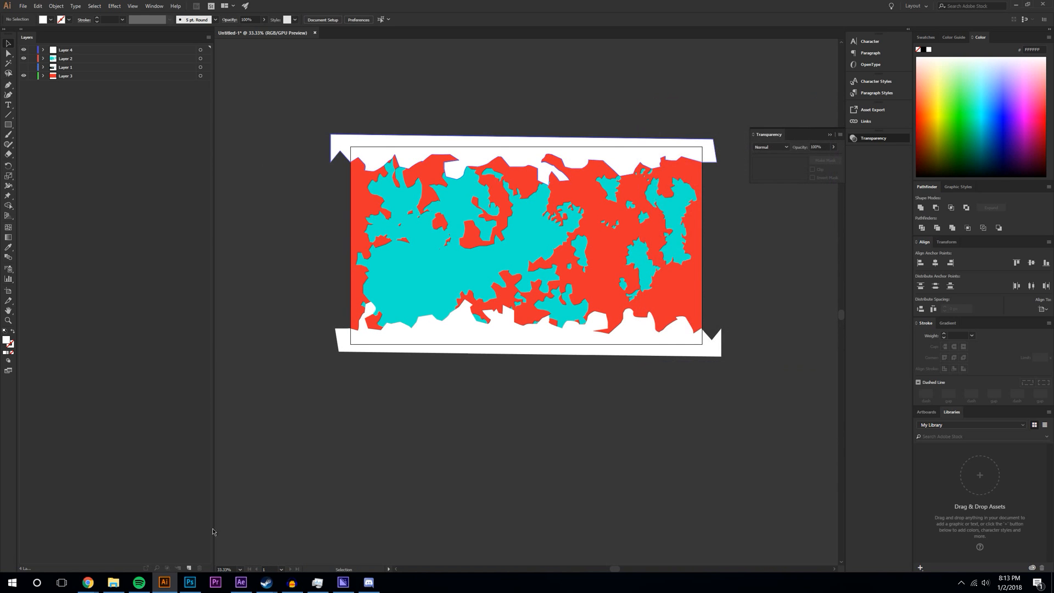
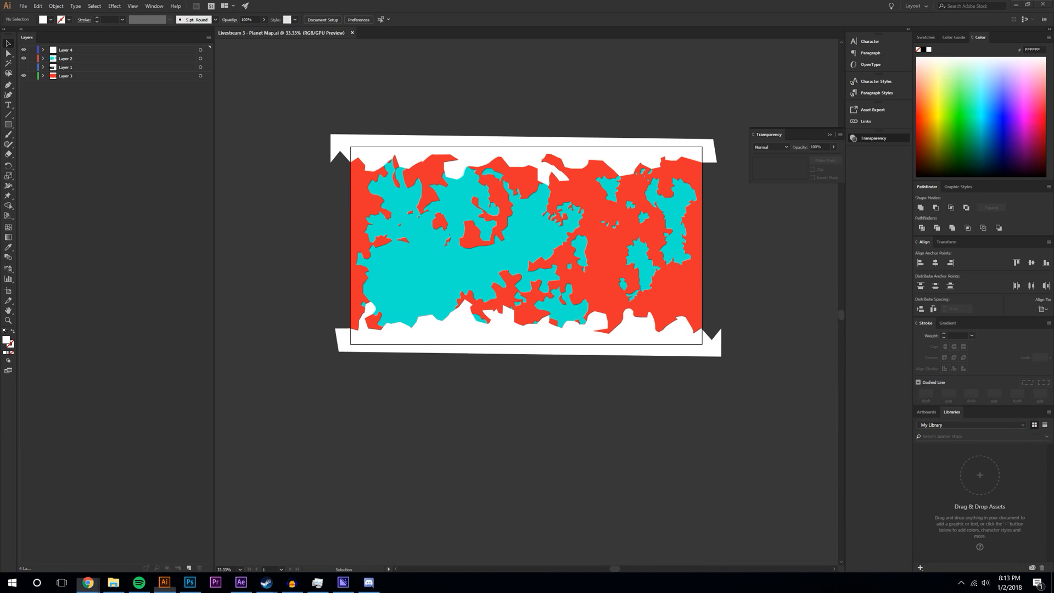
- Switch from Illustrator to After Effects using the taskbar icon
left_click(223, 585)
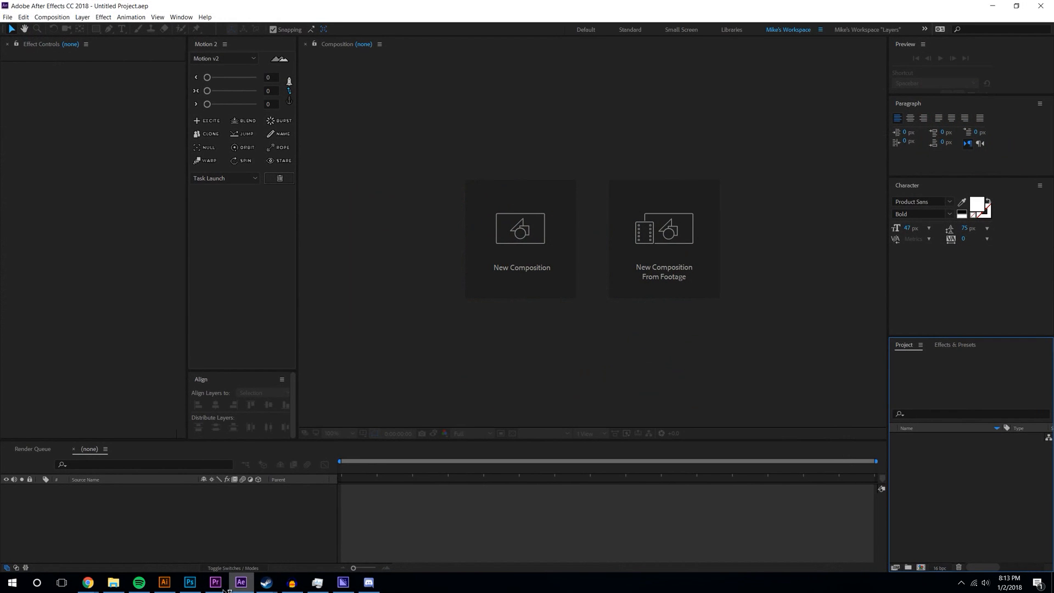
right_click(223, 590)
- Create a new 2560×1440, 59.94 fps composition named 'Livestream 3 - 1'
left_click(240, 557)
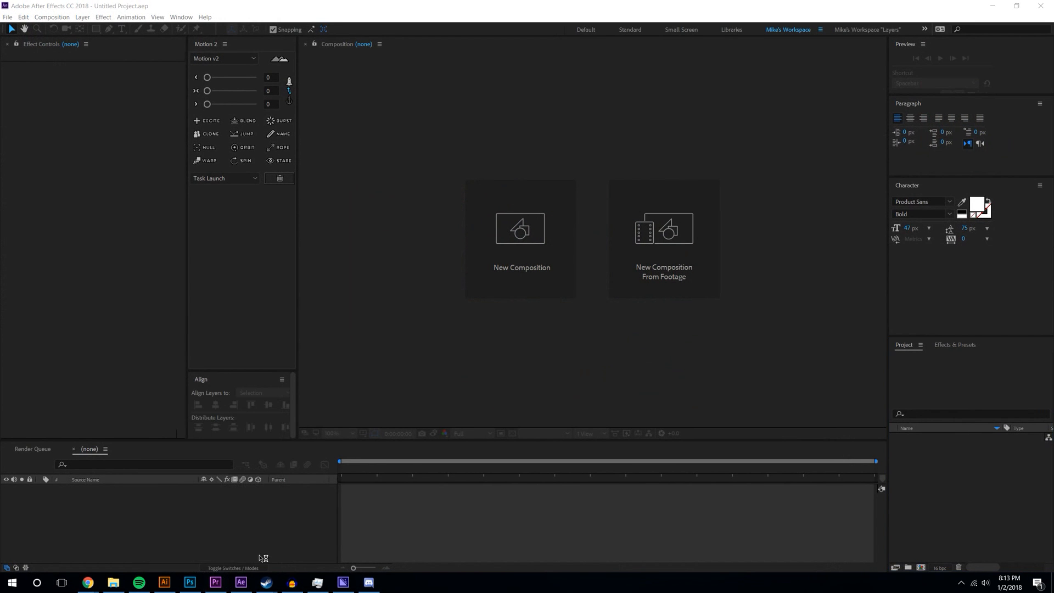
left_click(48, 20)
left_click(60, 26)
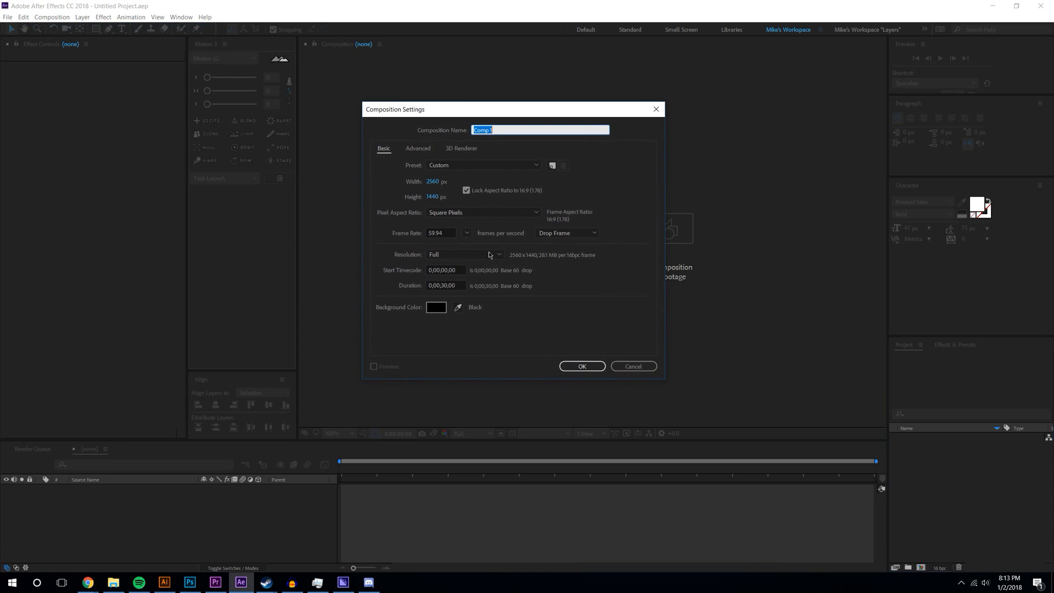
type("Livestr")
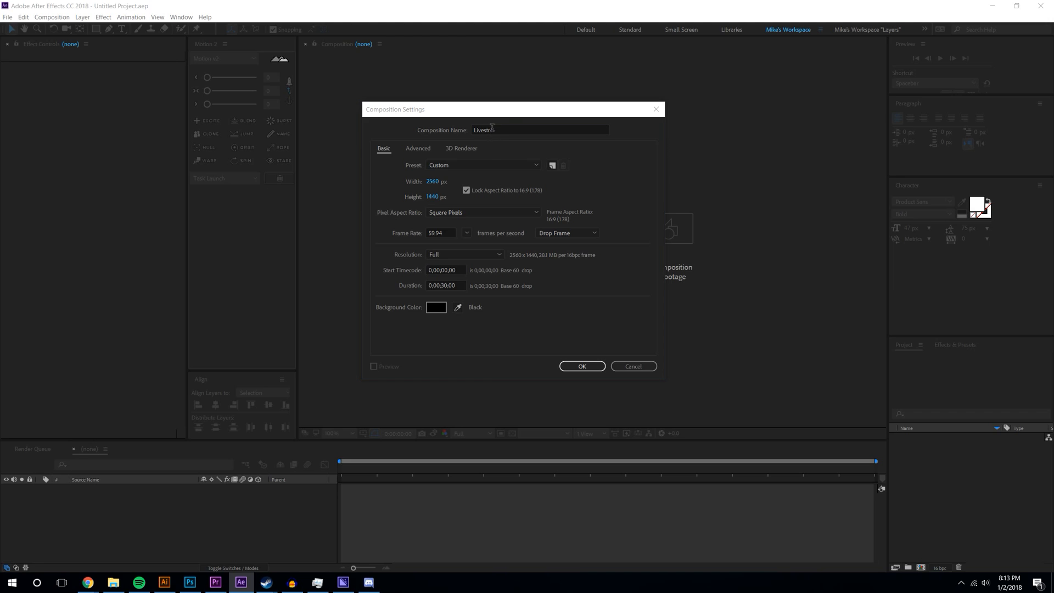
left_click(512, 125)
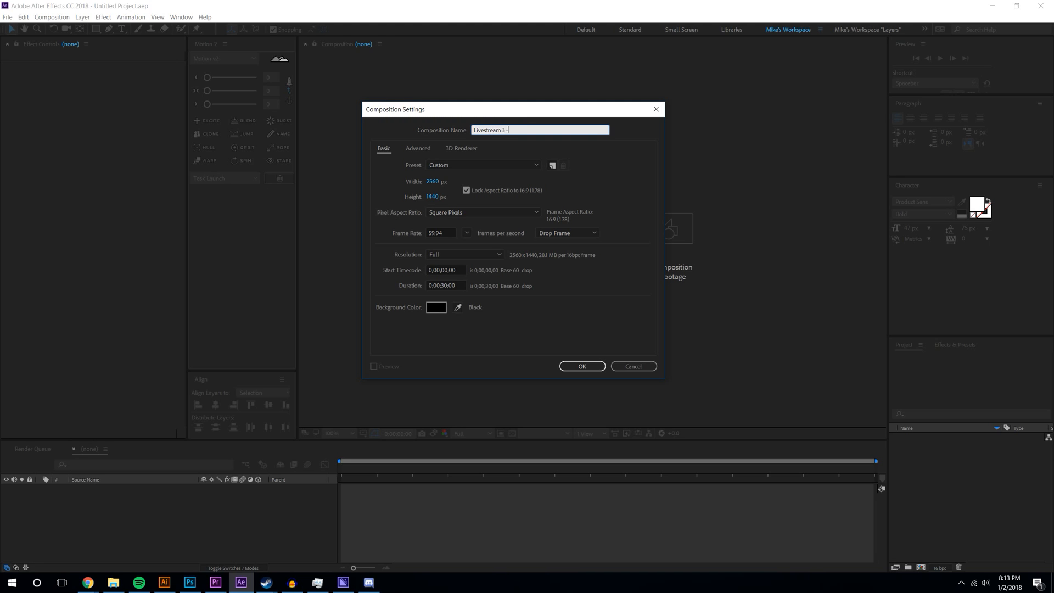
key("Return")
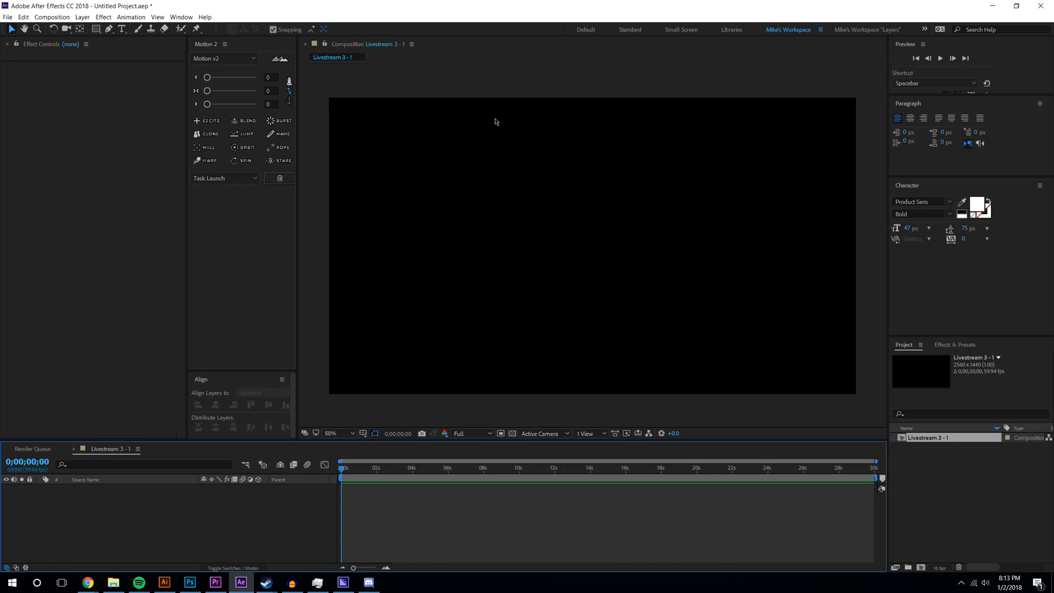
- Change the composition's duration to 15 seconds in Composition Settings
left_click(51, 17)
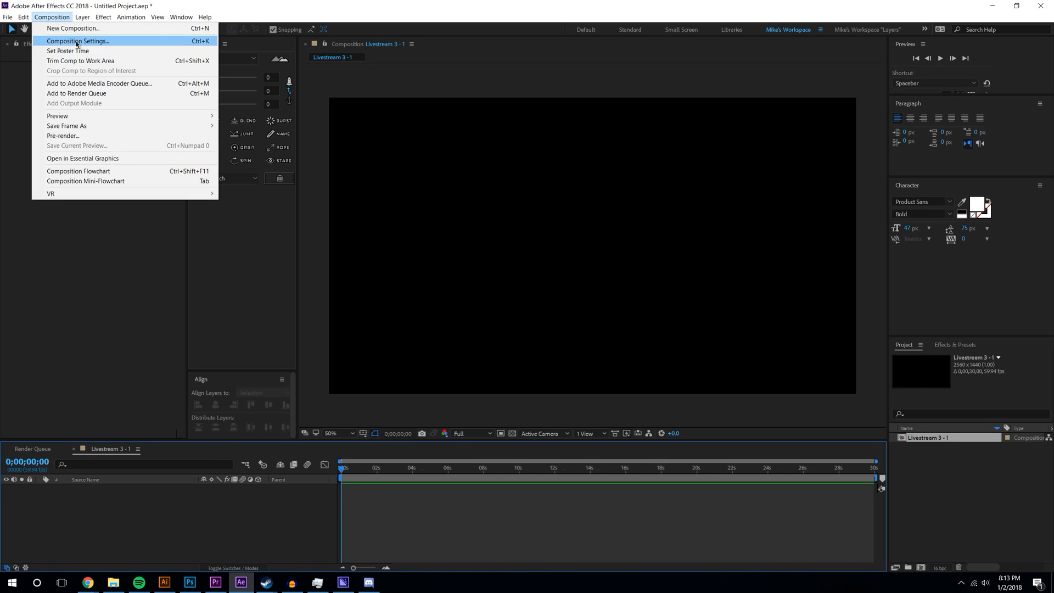
left_click(77, 41)
left_click(444, 286)
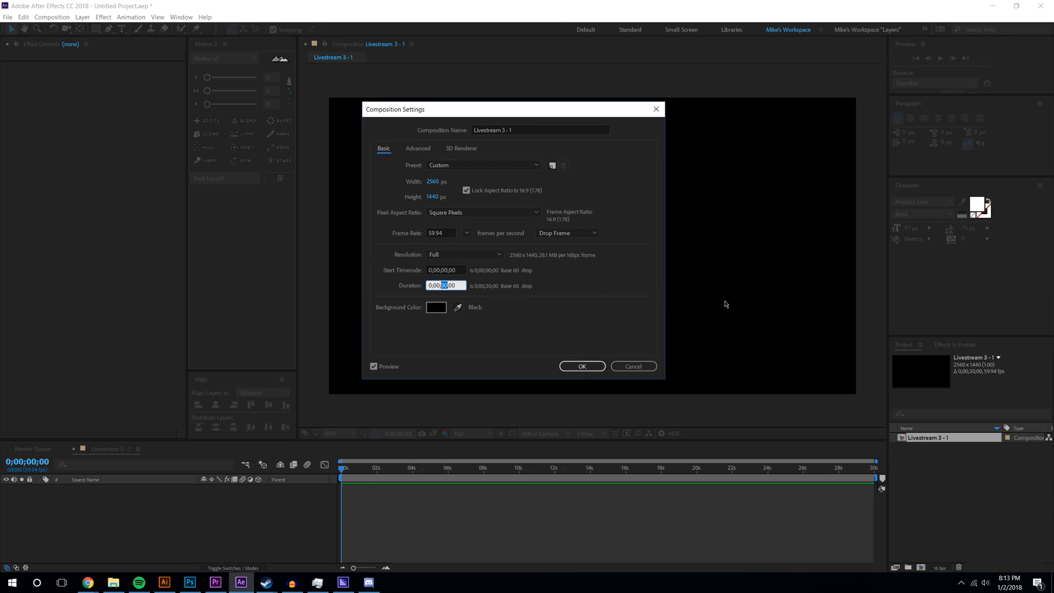
type("15")
key("Return")
- Drag 'Livestream 3 - Planet Map.ai' from File Explorer into the After Effects project
left_click(141, 581)
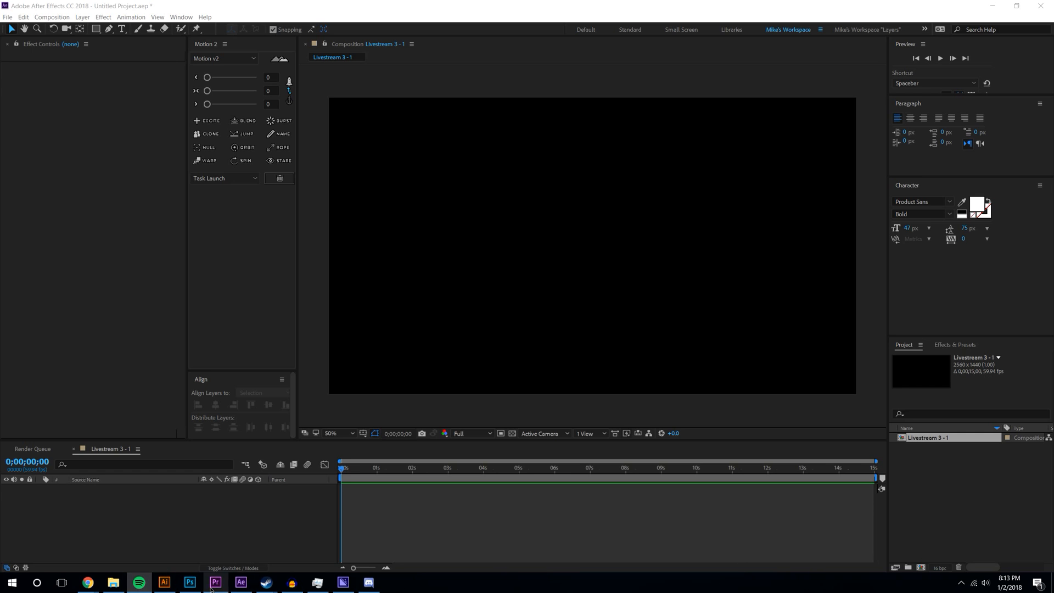
left_click(246, 522)
left_click(113, 582)
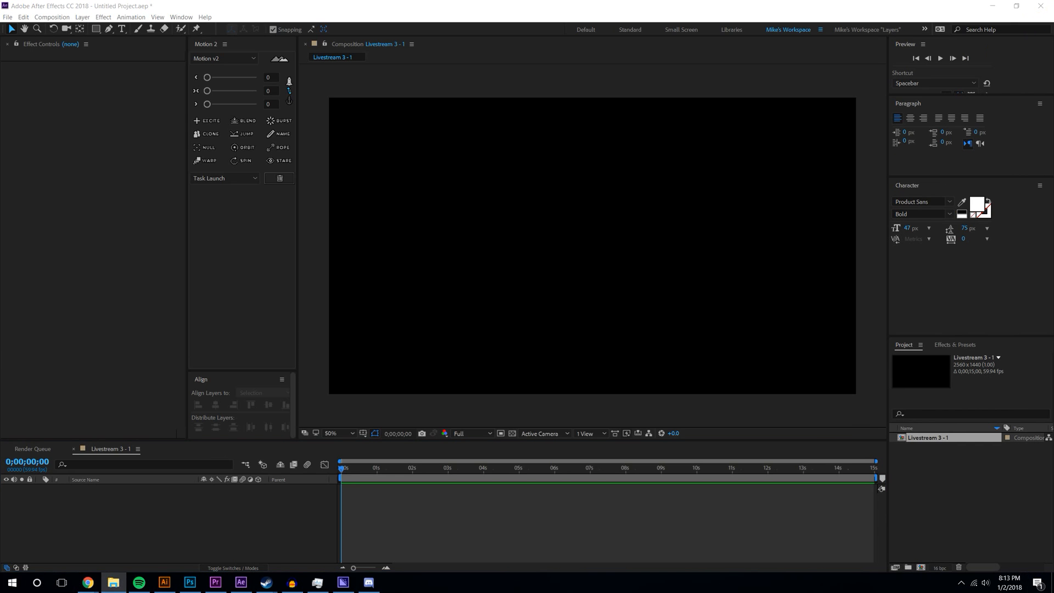
left_click_drag(1053, 417, 945, 477)
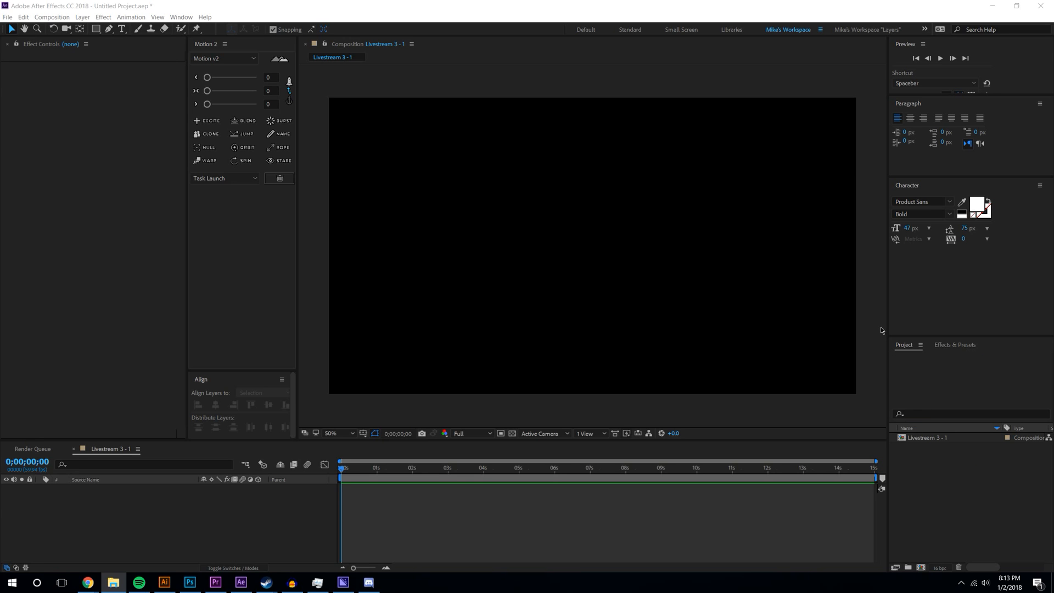
left_click(949, 482)
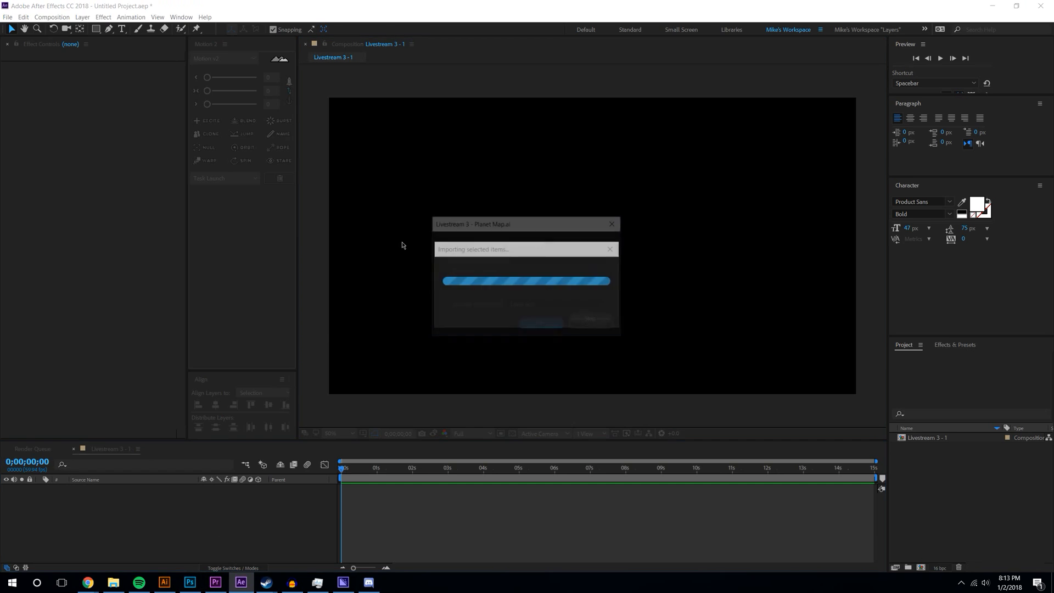
- Import the map as a composition and open the 'Livestream 3 - Planet Map' comp
left_click(530, 326)
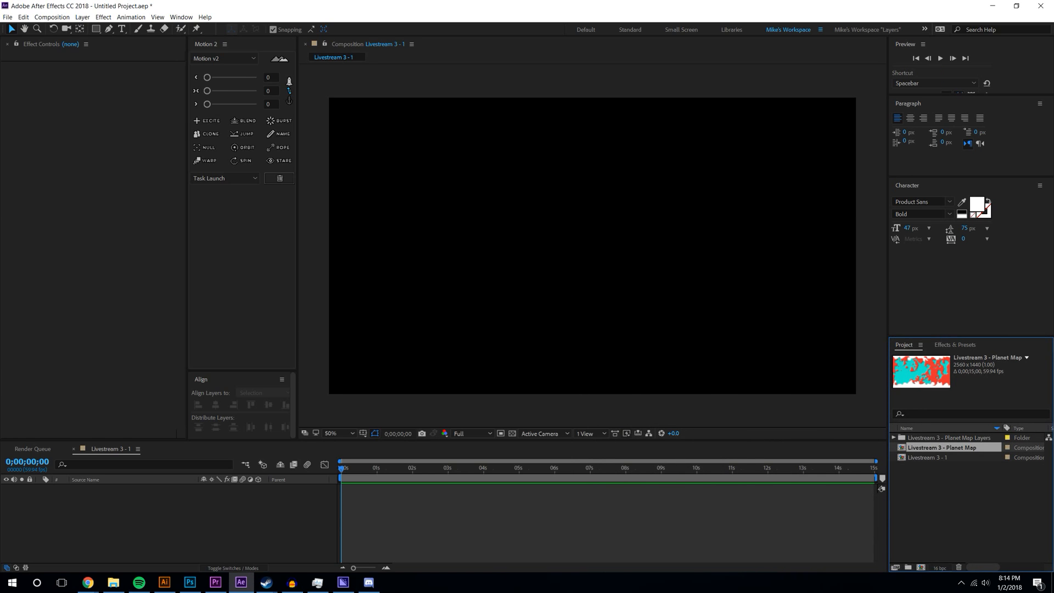
left_click(118, 531)
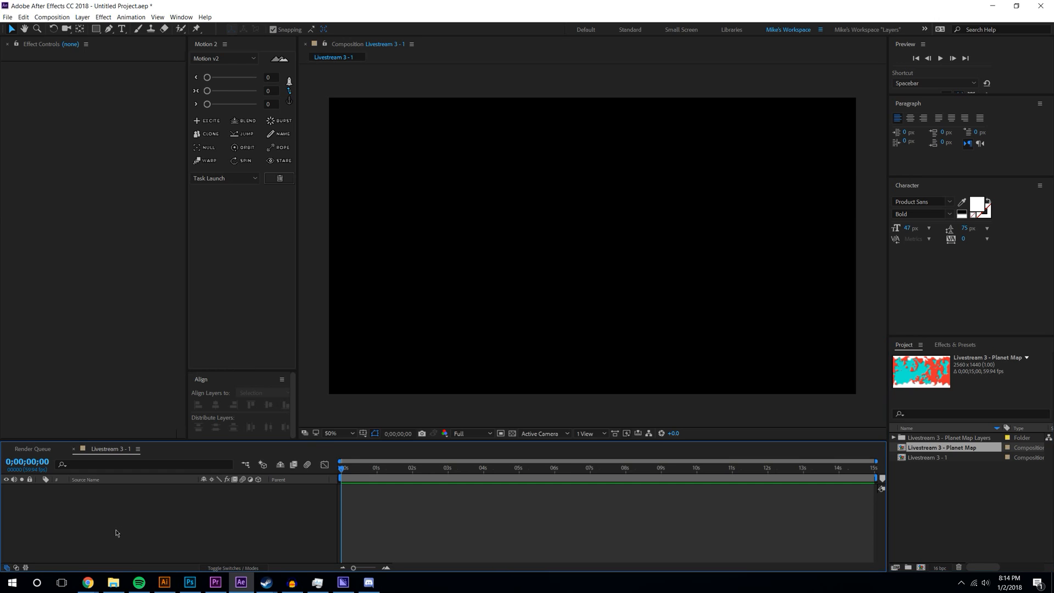
left_click(975, 515)
left_click(928, 449)
double_click(928, 448)
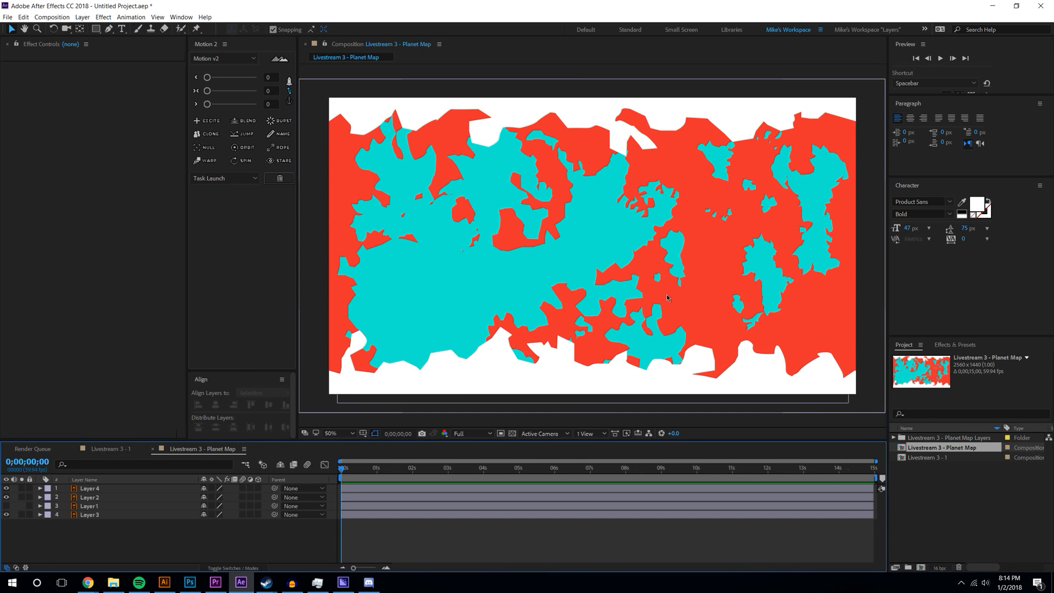
- Delete the hidden Layer 1 from the map composition
scroll(656, 292, "right", 1)
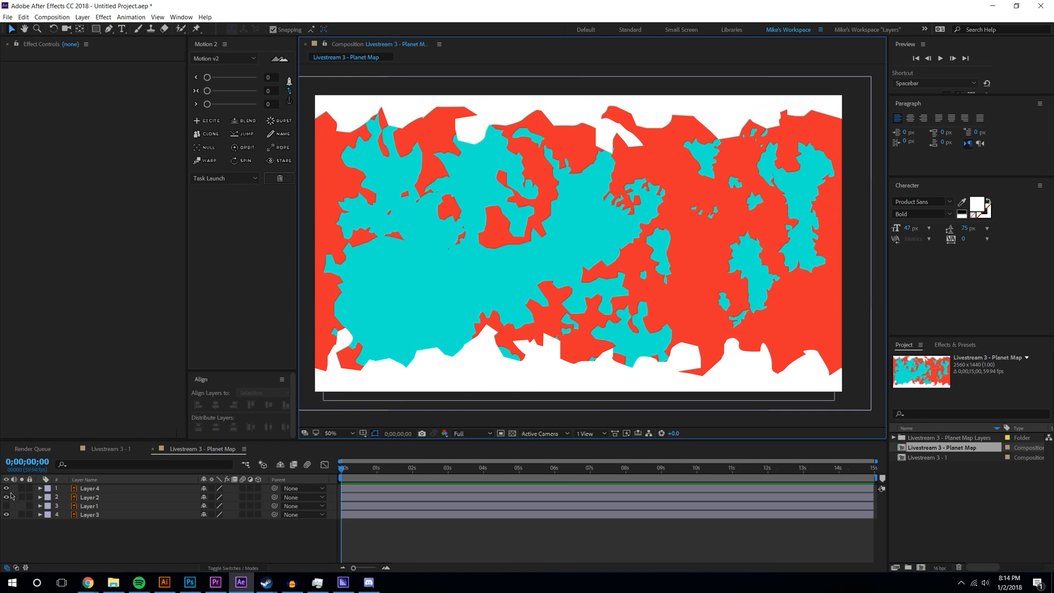
left_click(90, 506)
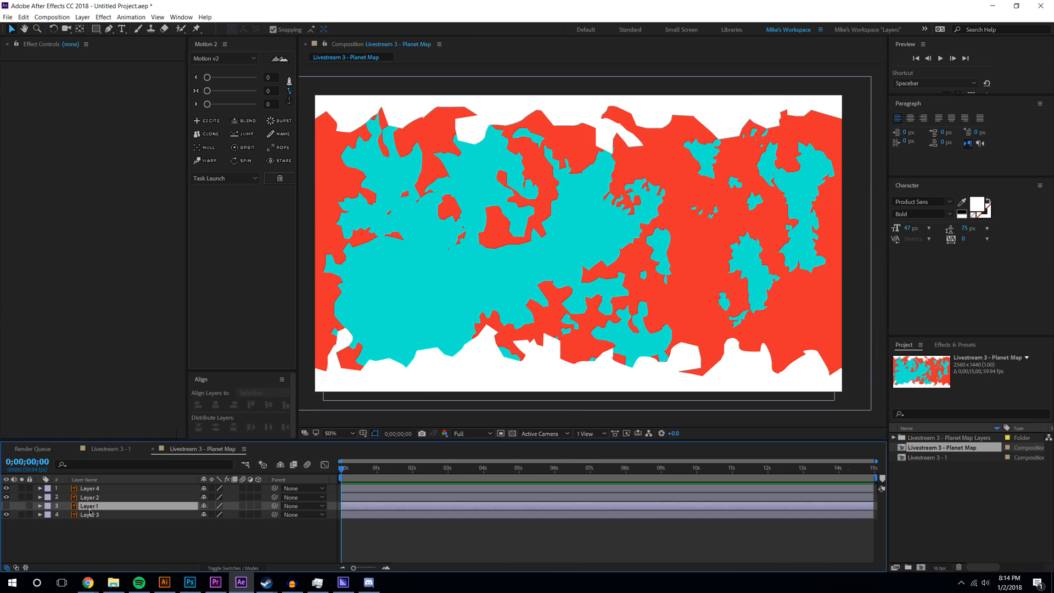
key("Delete")
- Rename the remaining layers to Ice, Land and Water
right_click(88, 488)
left_click(96, 496)
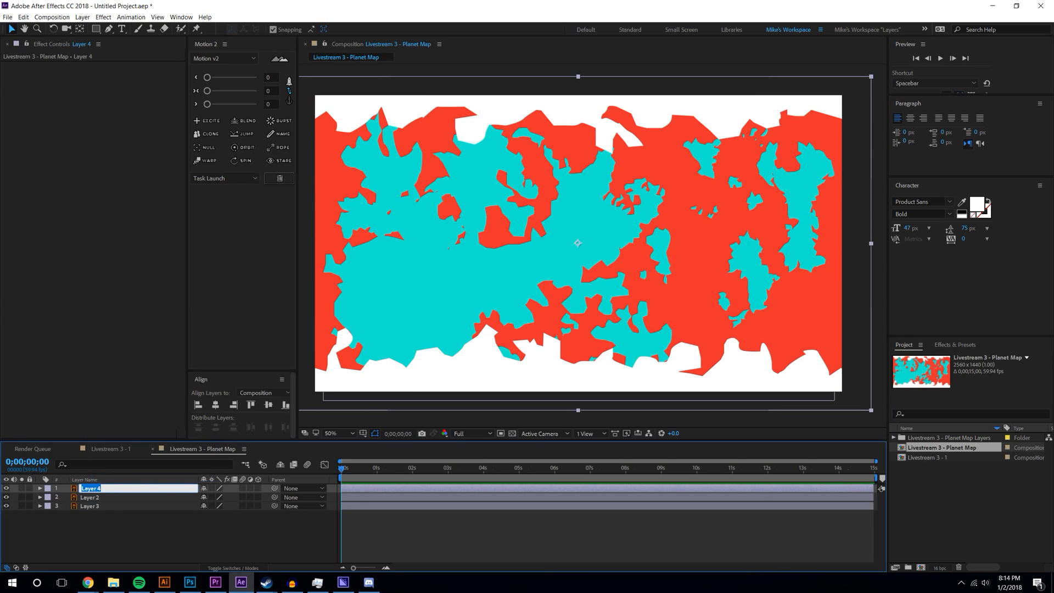
type("Ice")
key("Return")
right_click(98, 497)
left_click(120, 498)
type("Land")
key("Return")
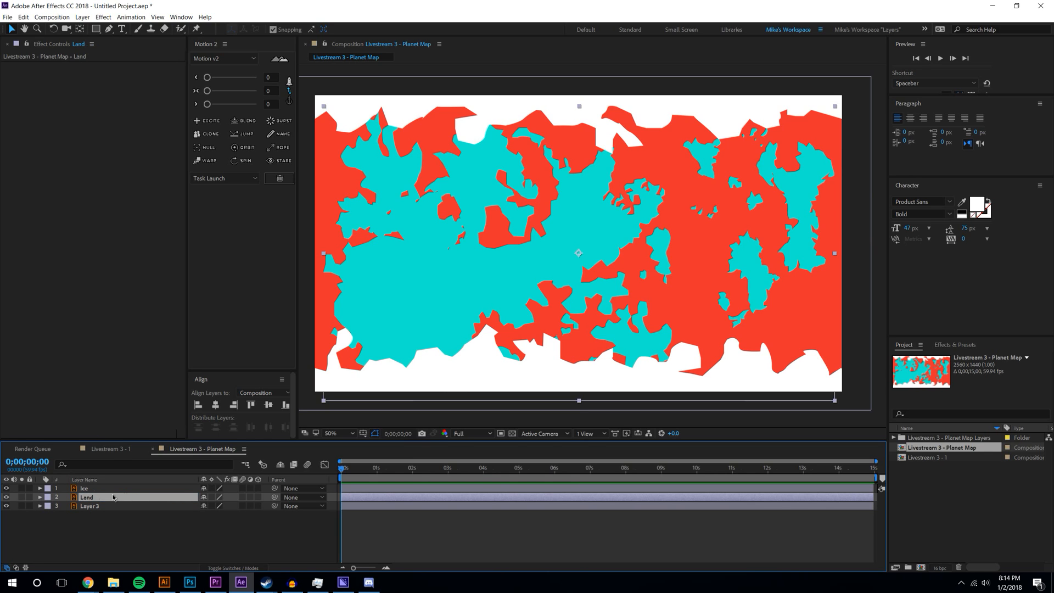
right_click(88, 506)
left_click(110, 503)
type("Water")
key("Return")
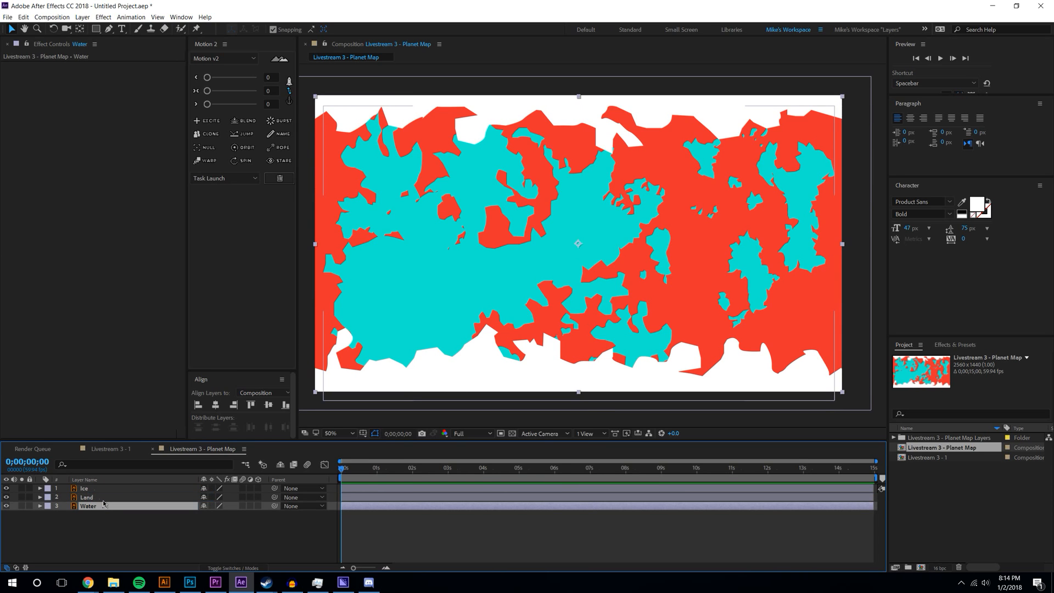
- Select all three map layers: Ice, Land and Water
left_click(93, 492)
left_click(92, 492, "ctrl")
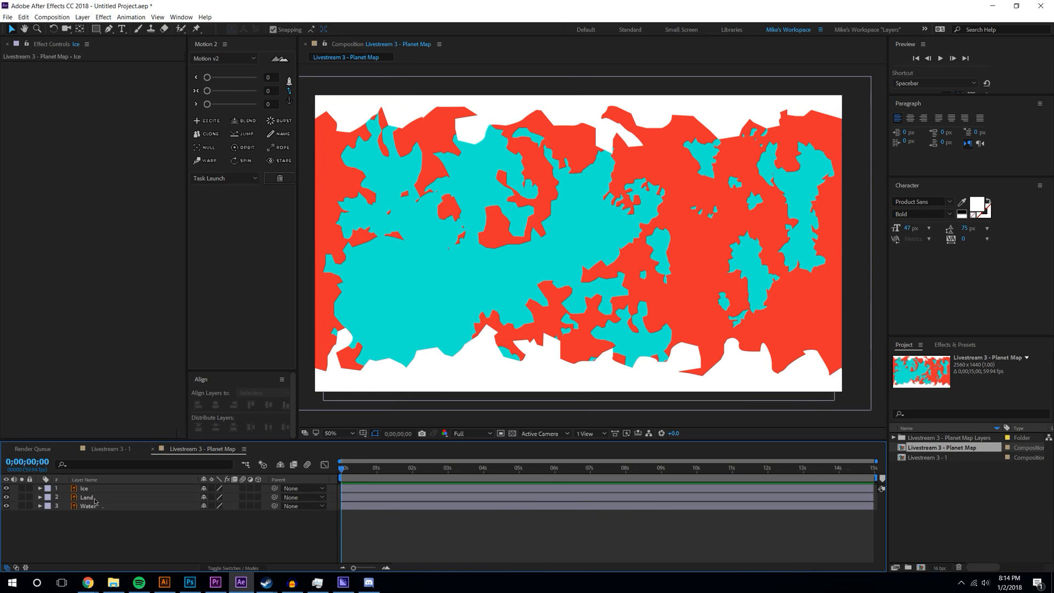
left_click(88, 489)
left_click(88, 506, "shift")
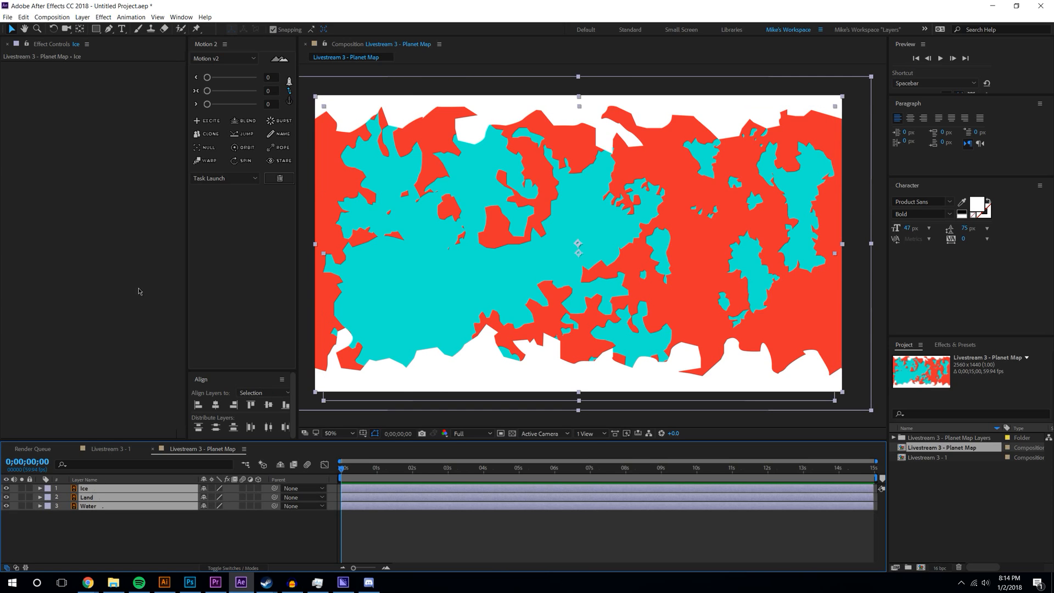
- Apply a Fill effect to the three layers and make the Ice fill white (ffffff)
left_click(96, 17)
mouse_move(134, 139)
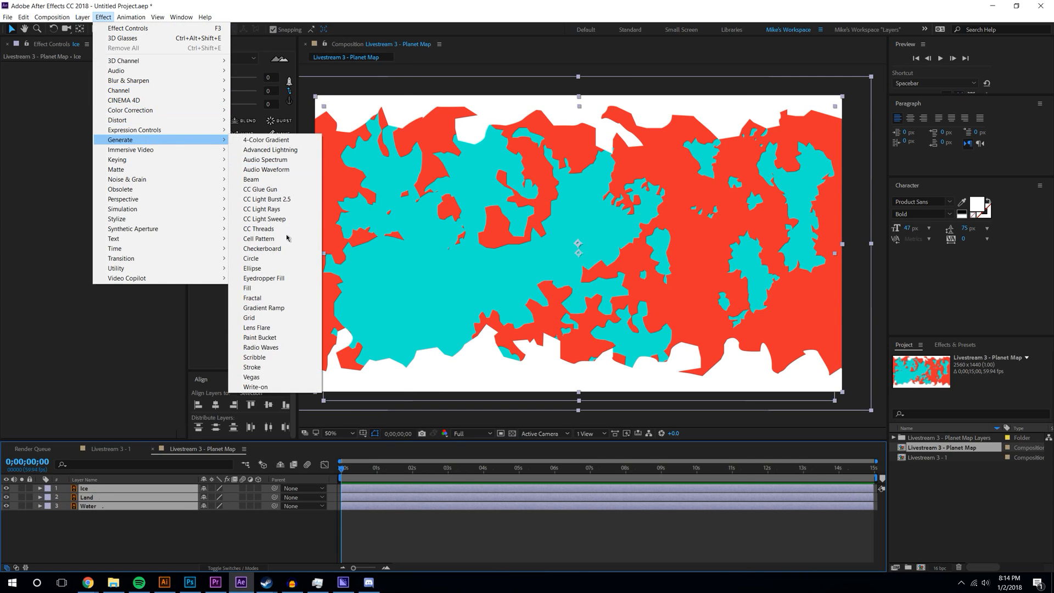
left_click(248, 288)
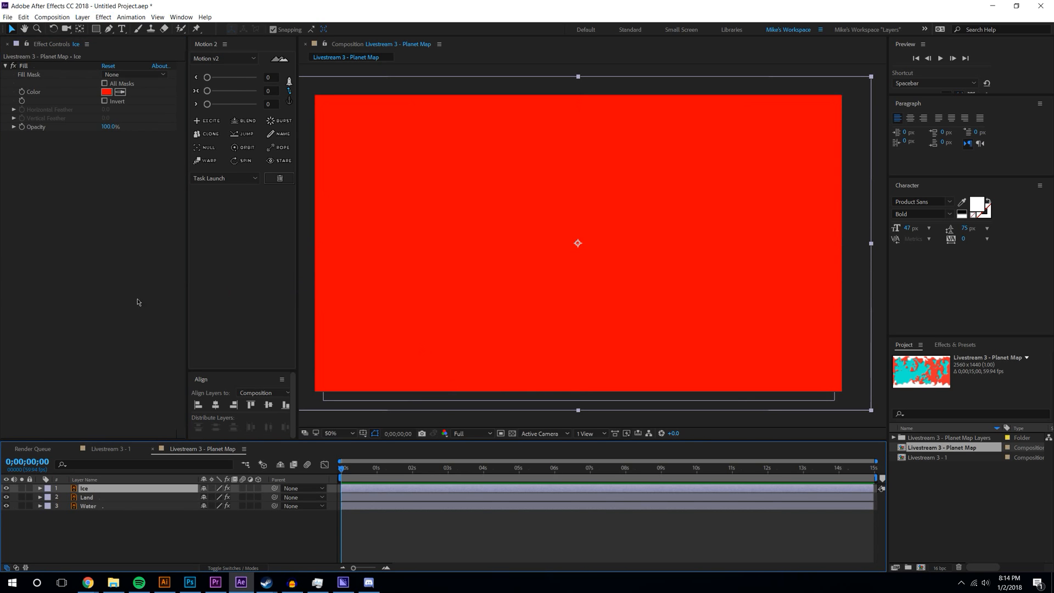
left_click(107, 91)
type("ffffff")
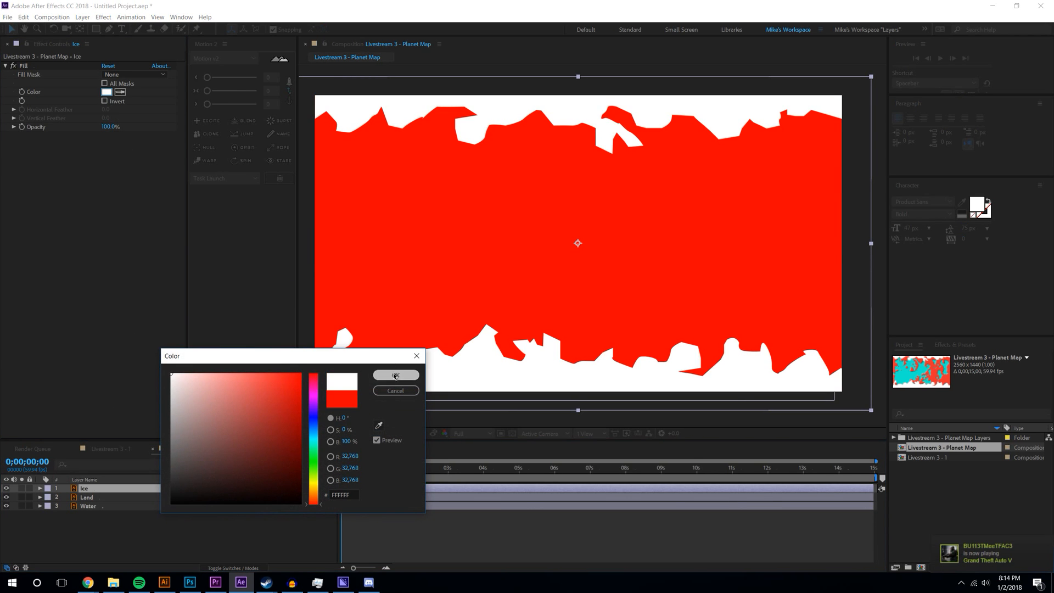
left_click(395, 371)
- Set the Land layer's fill to a slightly dark green
left_click(86, 497)
left_click(107, 92)
left_click(286, 401)
left_click_drag(315, 431, 317, 457)
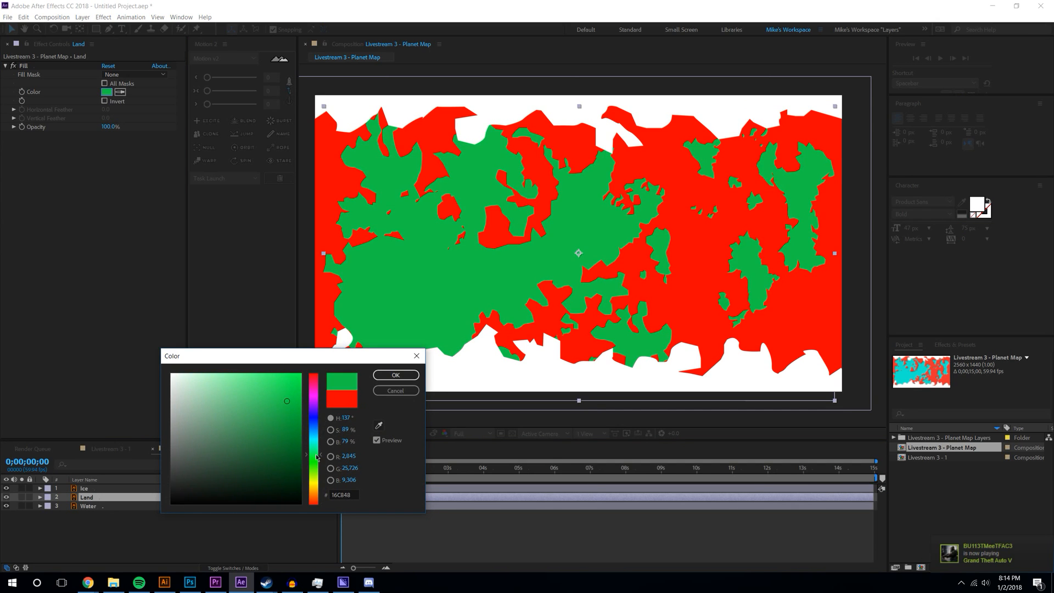
mouse_move(284, 402)
left_mouse_down()
mouse_move(291, 423)
mouse_move(289, 404)
left_mouse_up()
left_click(395, 375)
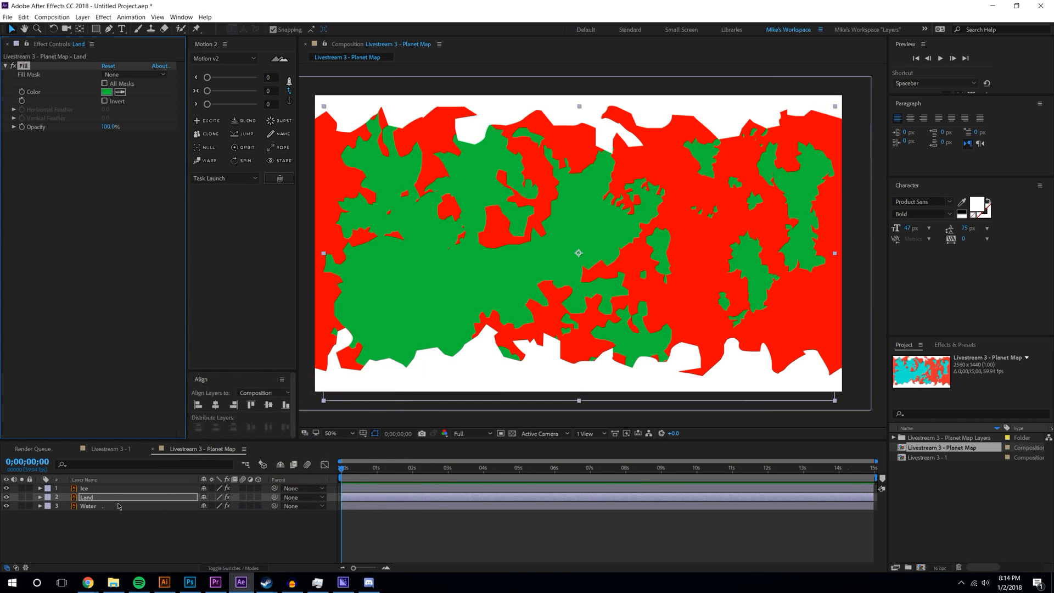
- Set the Water layer's fill to a dark blue
left_click(110, 505)
left_click(108, 96)
mouse_move(313, 501)
left_mouse_down()
mouse_move(313, 430)
mouse_move(285, 441)
left_mouse_up()
left_click(401, 376)
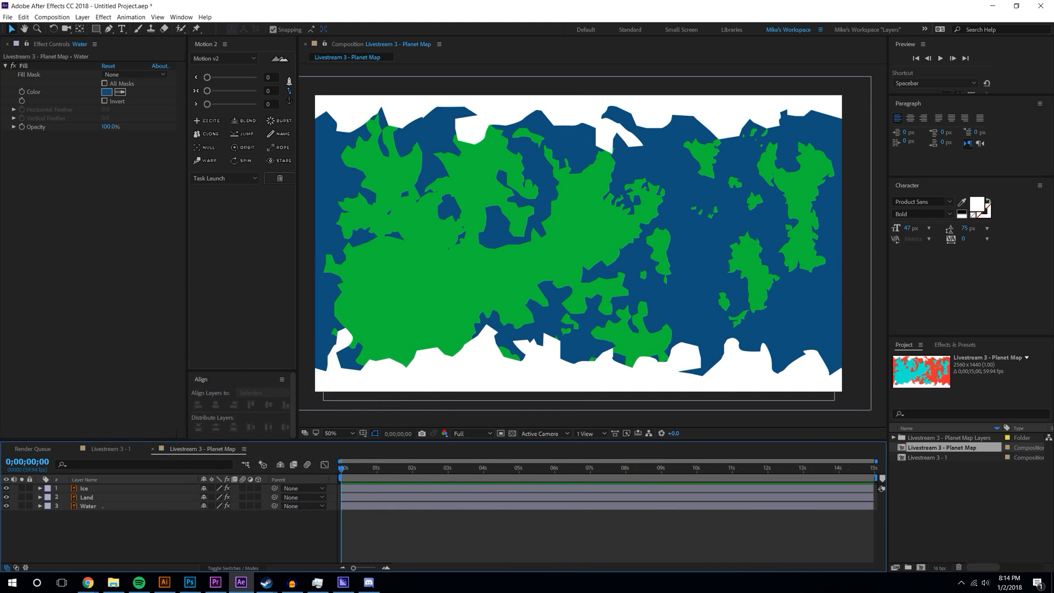
- Bring up the reference render and eyedrop the water colour from it
key("alt+Tab")
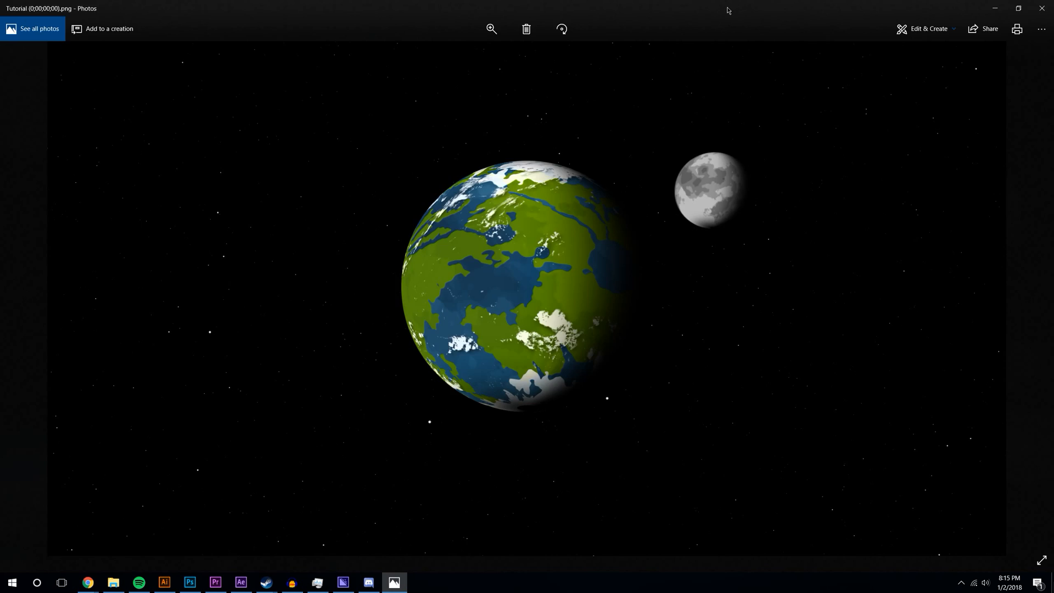
left_click_drag(728, 10, 1046, 104)
left_click(46, 361)
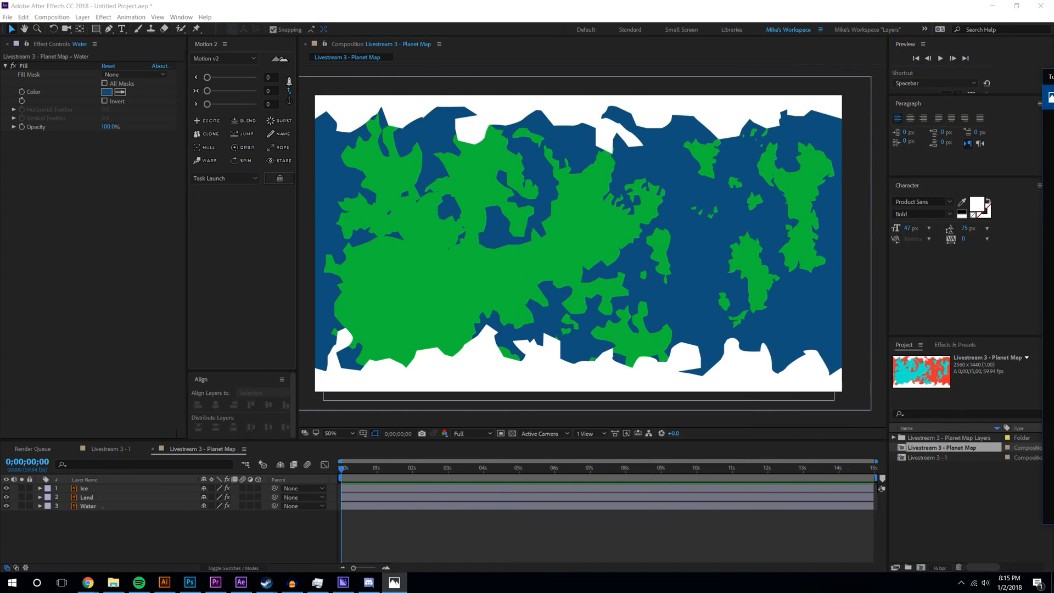
left_click(87, 497)
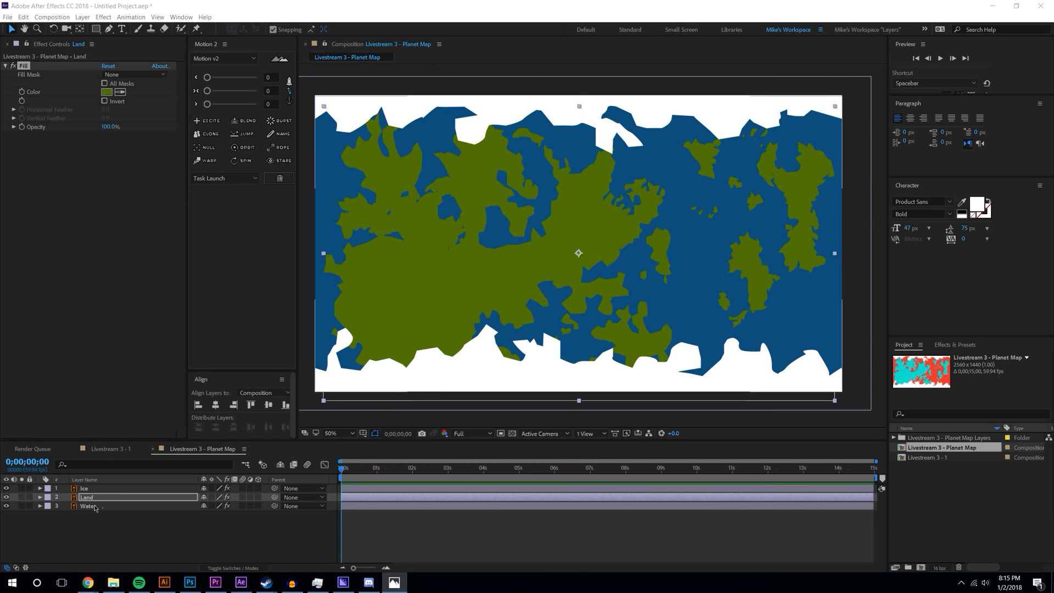
left_click(98, 506)
left_click(120, 92)
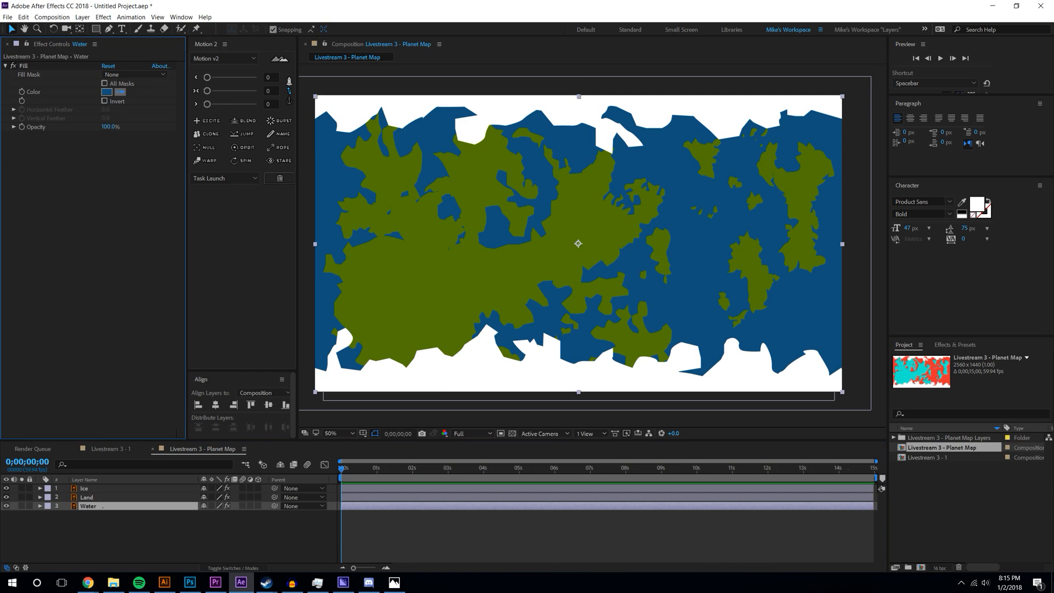
left_click(399, 516)
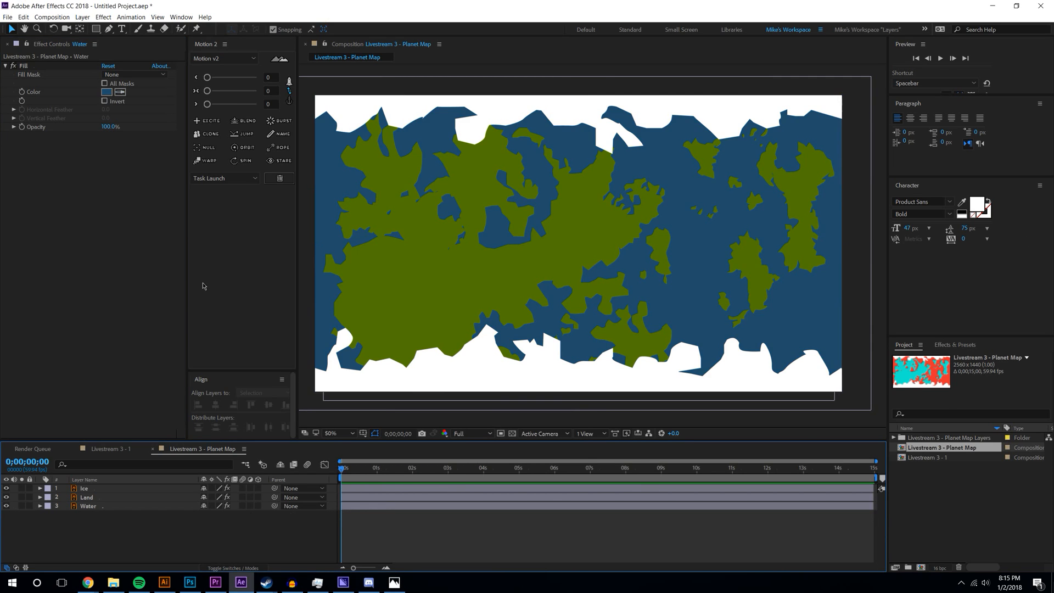
left_click(951, 512)
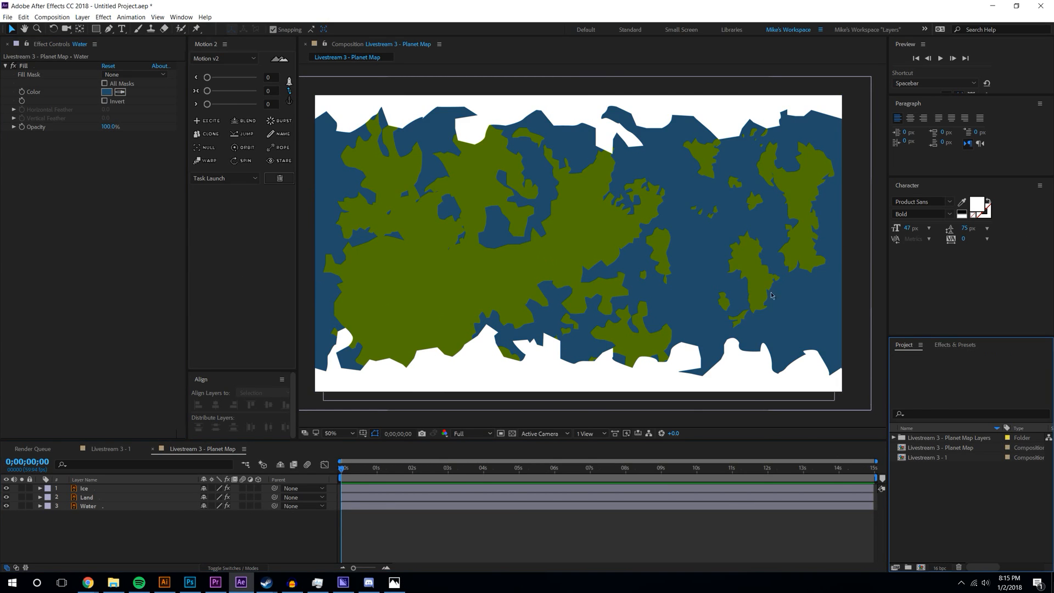
- Search effects for 'rough' and apply Roughen Edges to the Ice and Land layers
left_click(956, 345)
left_click(924, 357)
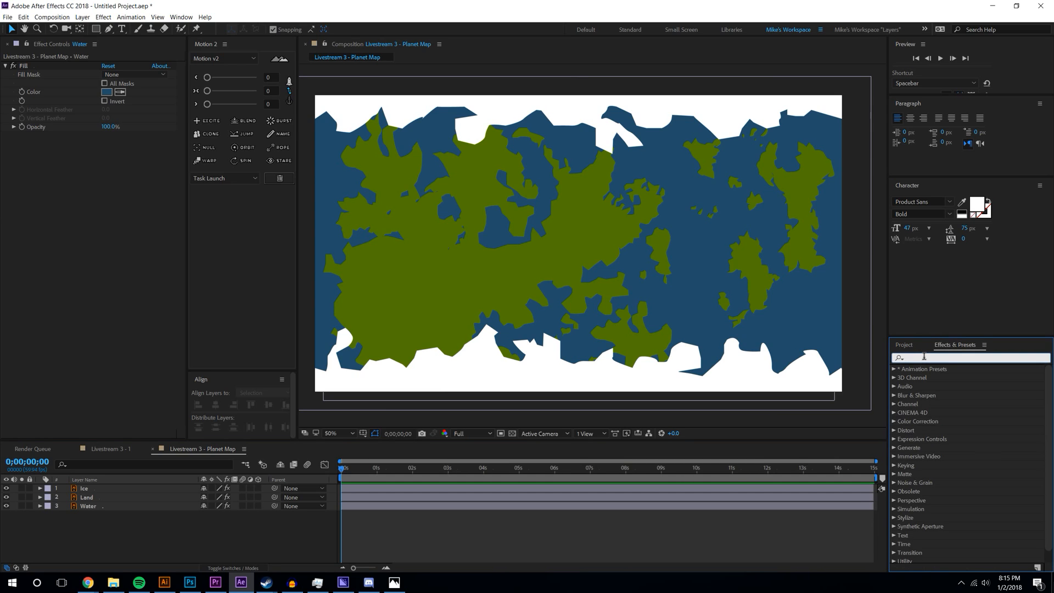
type("rough")
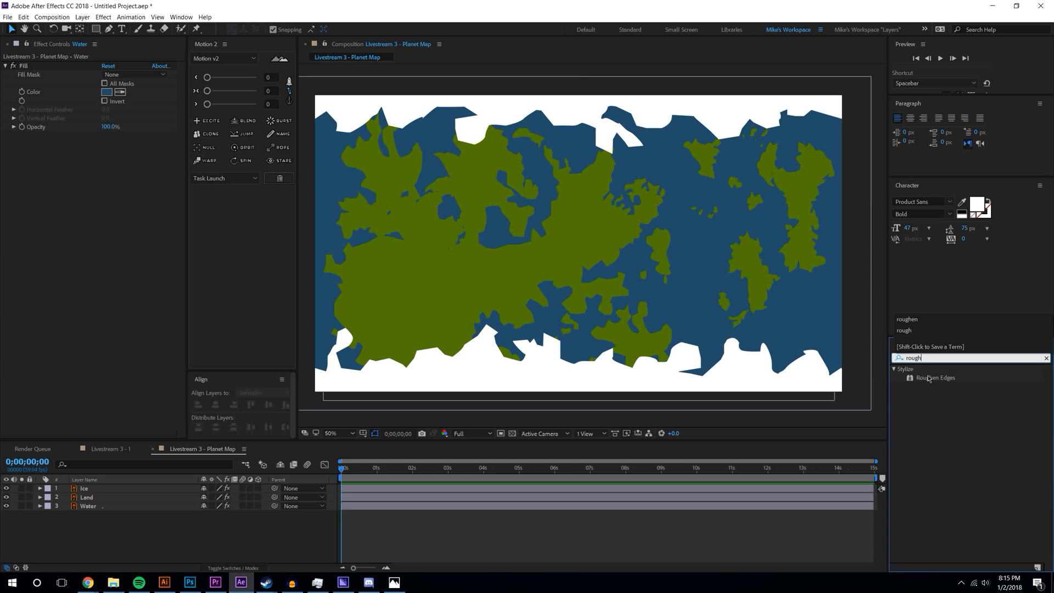
left_click_drag(928, 378, 489, 258)
left_click_drag(950, 379, 405, 347)
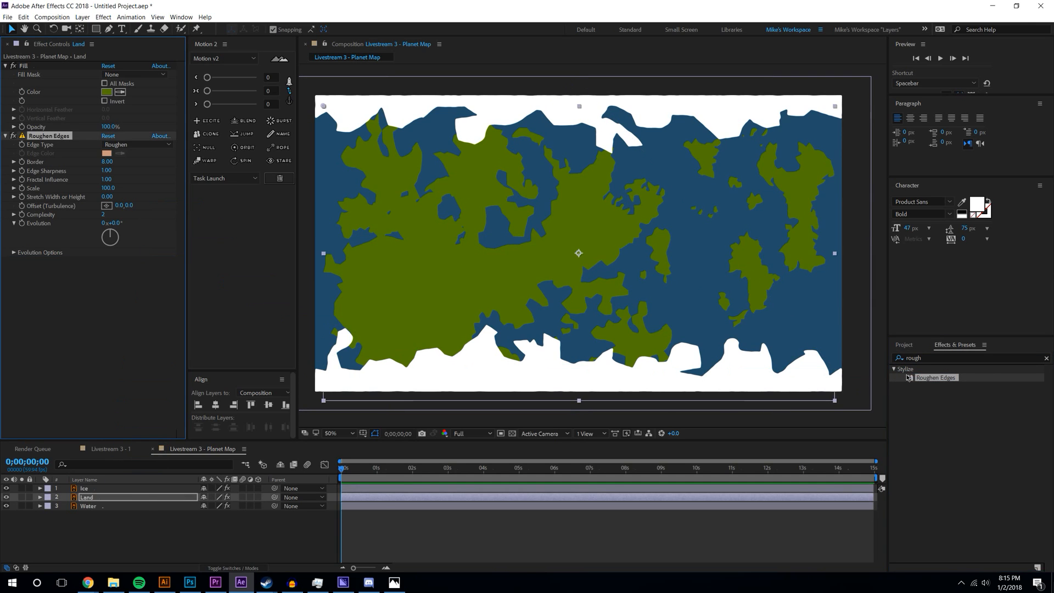
left_click(177, 541)
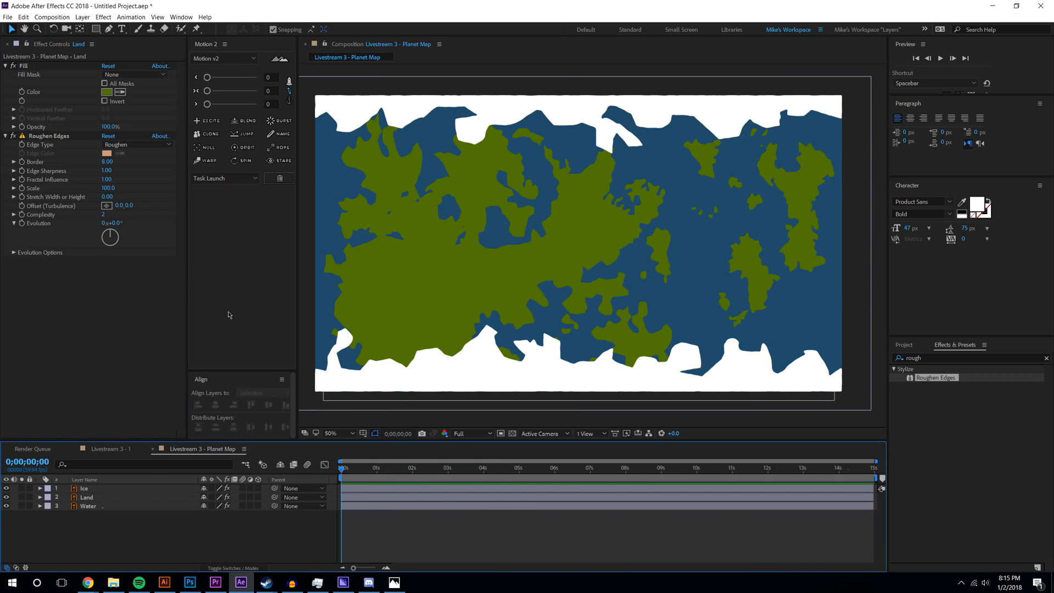
- Tune the Ice Roughen Edges: Border 55.10, Edge Sharpness 0.54, lower Fractal Influence
left_click(93, 488)
left_click_drag(106, 170, 181, 170)
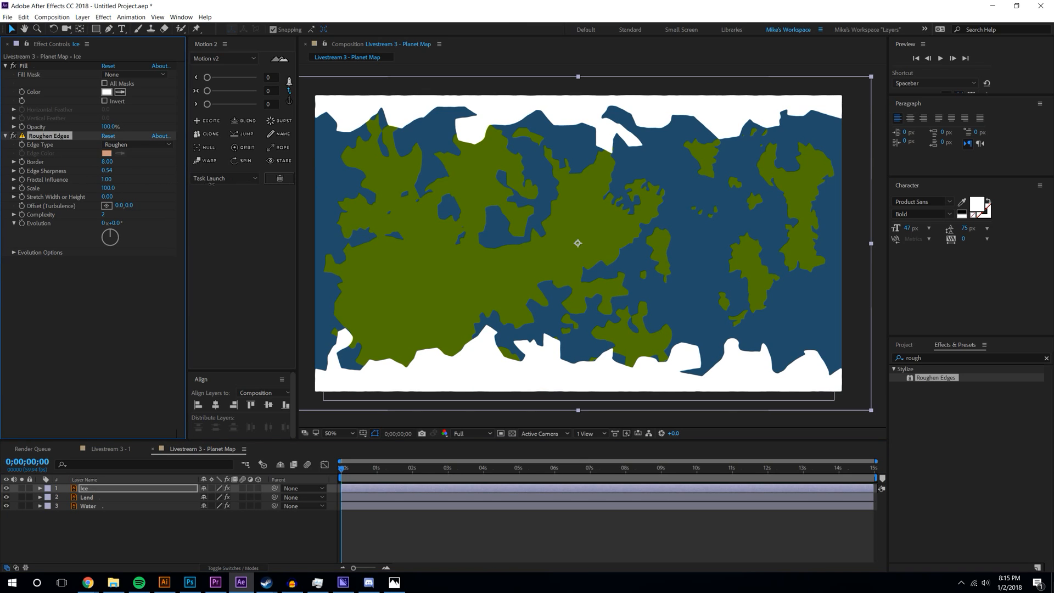
left_click_drag(105, 179, 100, 179)
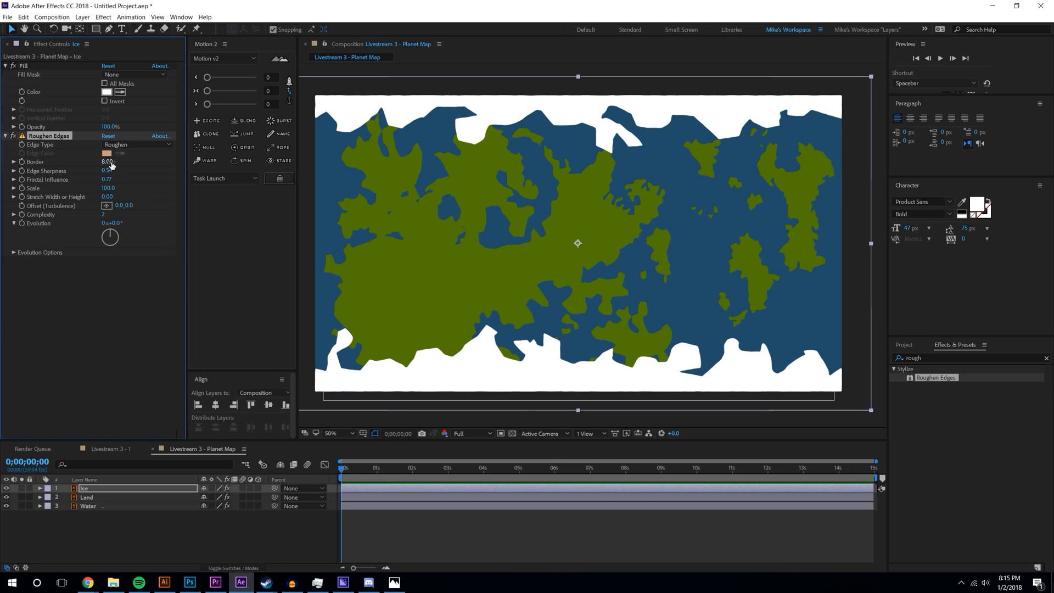
left_click_drag(107, 161, 351, 184)
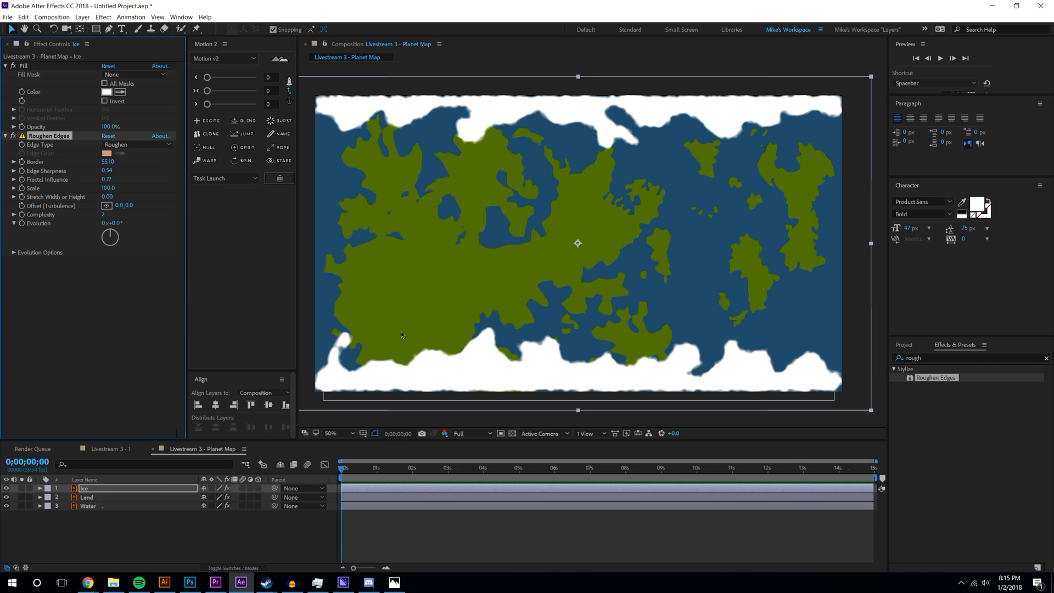
- Scale the Ice layer to 102.3% and lower its opacity to 81%
key("s")
left_click_drag(228, 497, 240, 497)
key("t")
left_click_drag(205, 497, 196, 497)
left_click(204, 497)
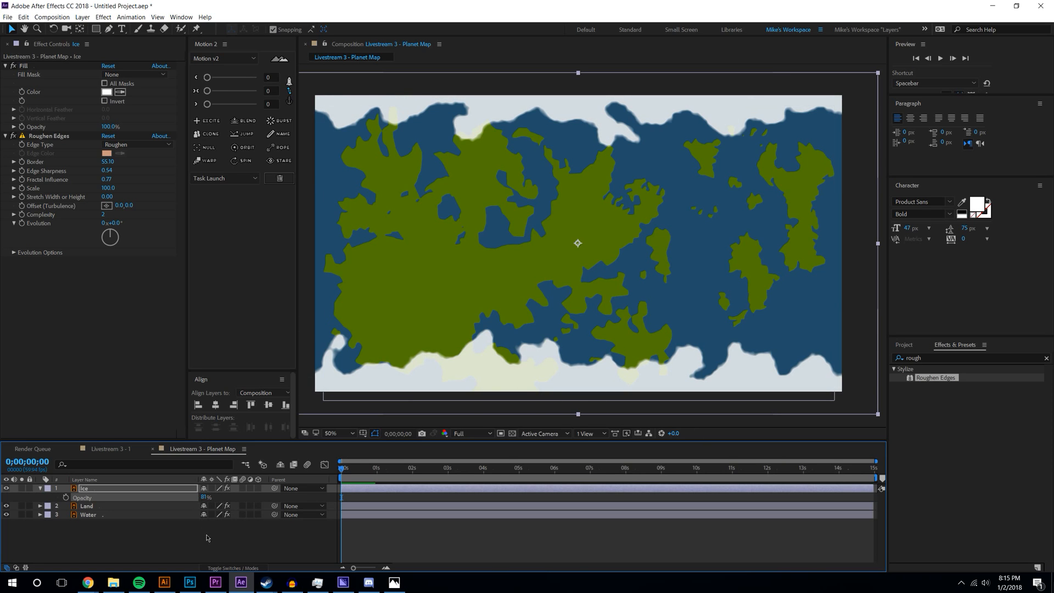
key("F2")
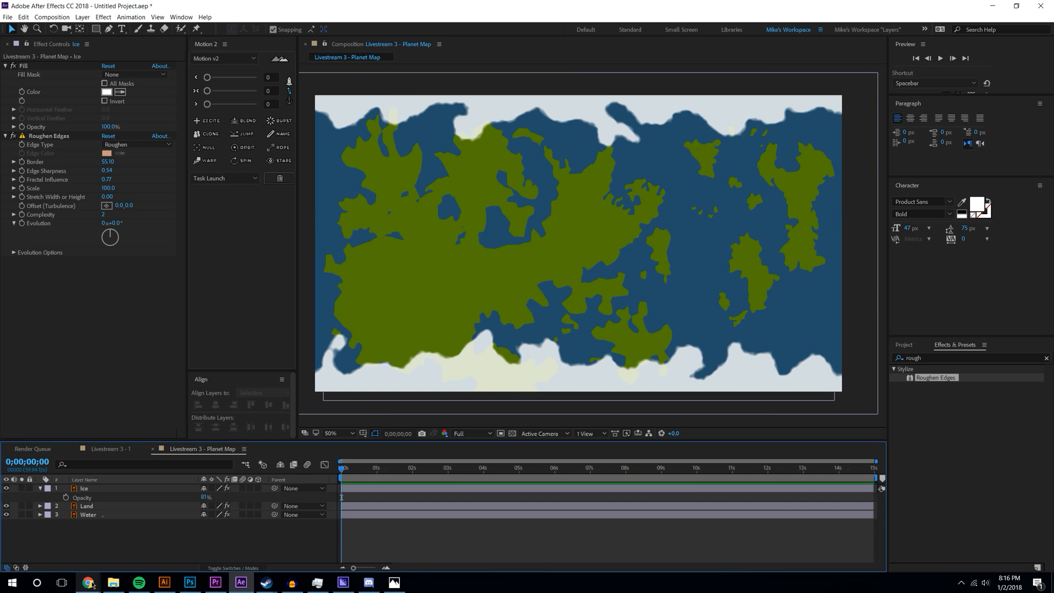
mouse_move(93, 585)
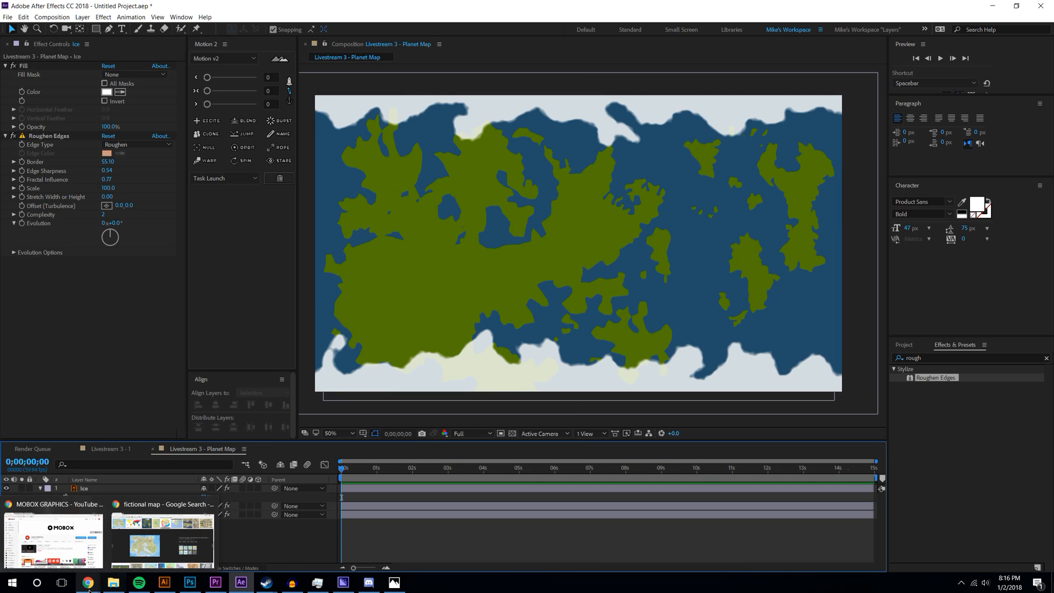
- Navigate File Explorer to _YouTube > MOBOX > Assesets > Objects
left_click(110, 587)
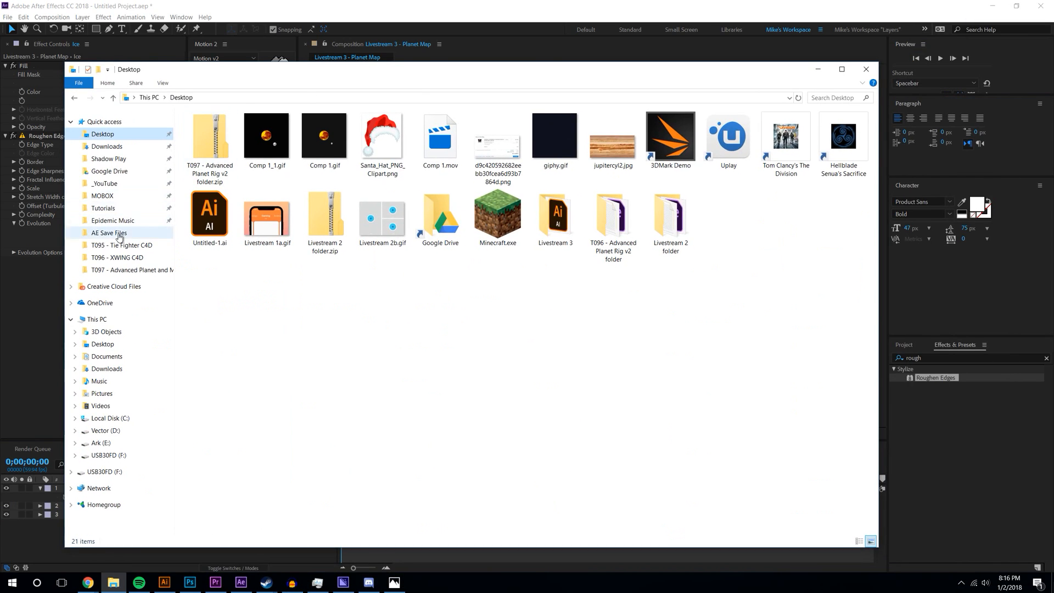
left_click(102, 196)
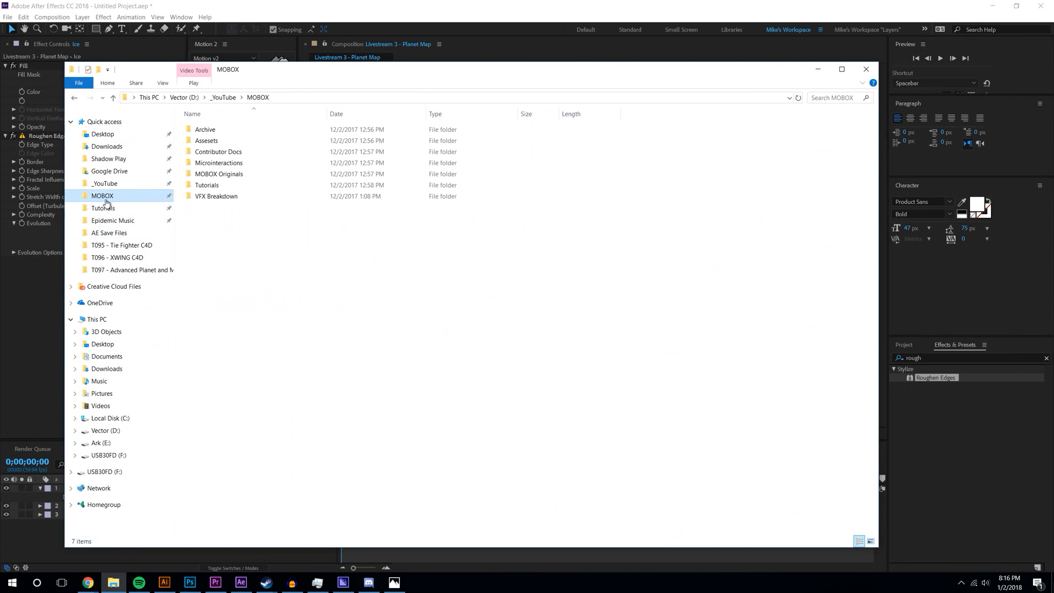
left_click(108, 186)
double_click(206, 174)
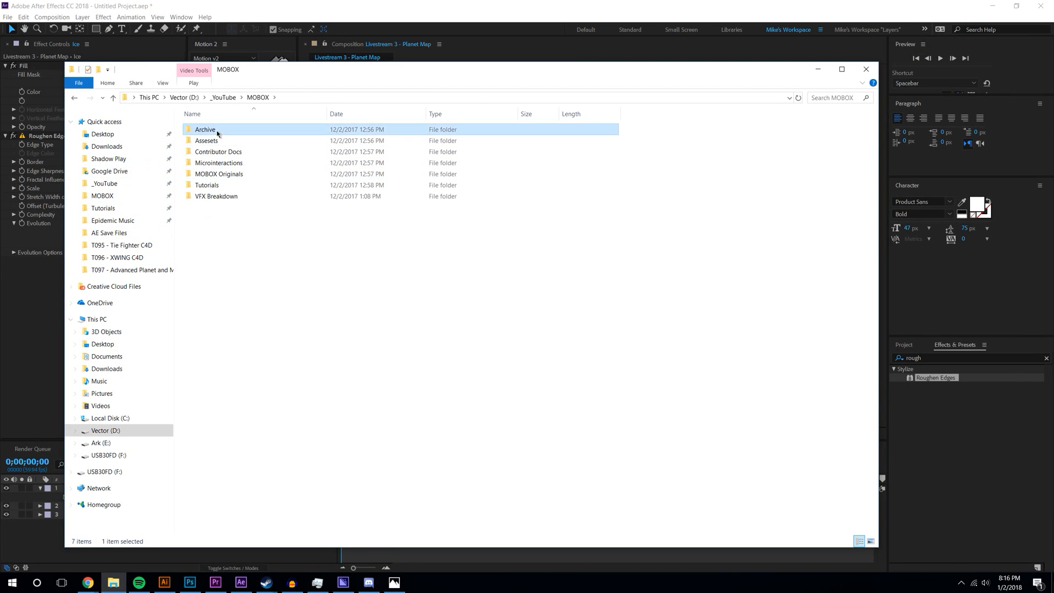
double_click(216, 141)
double_click(220, 197)
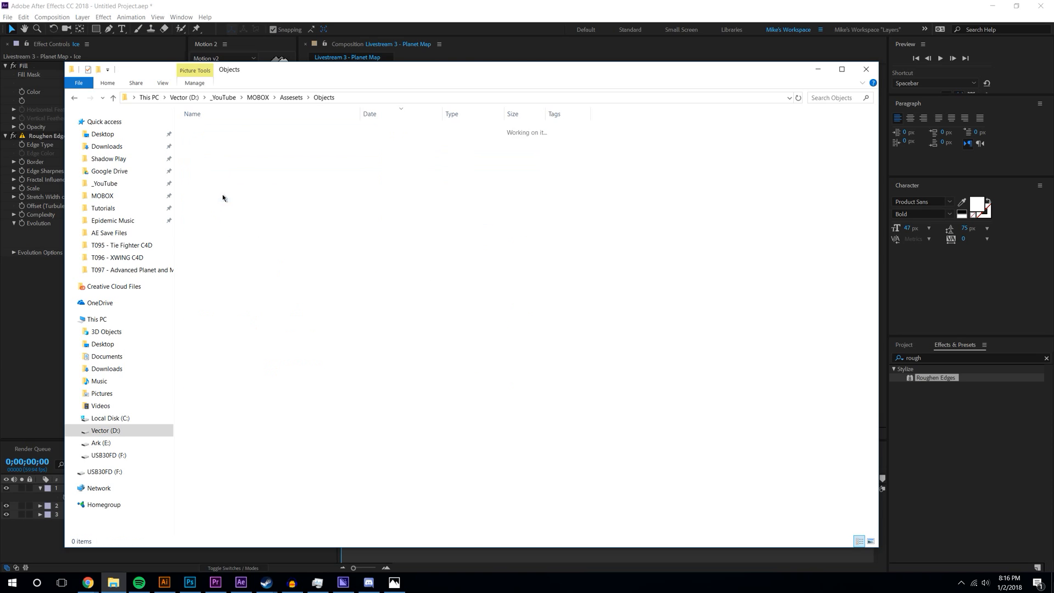
- Search for 'moon' and drag Moon Lanscape.png into the After Effects Project panel
left_click(833, 99)
type("moon")
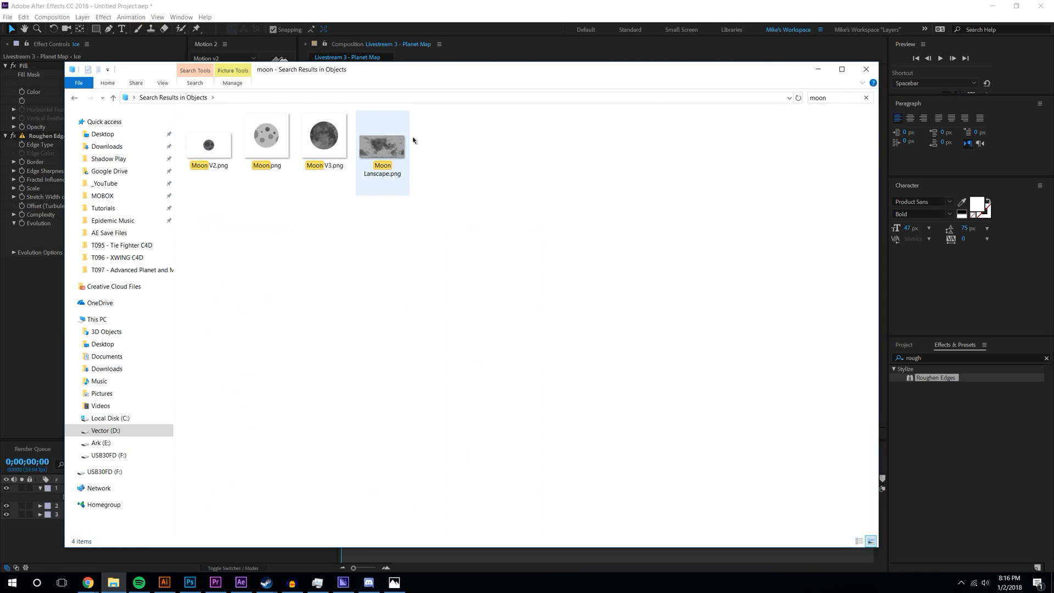
left_click(904, 344)
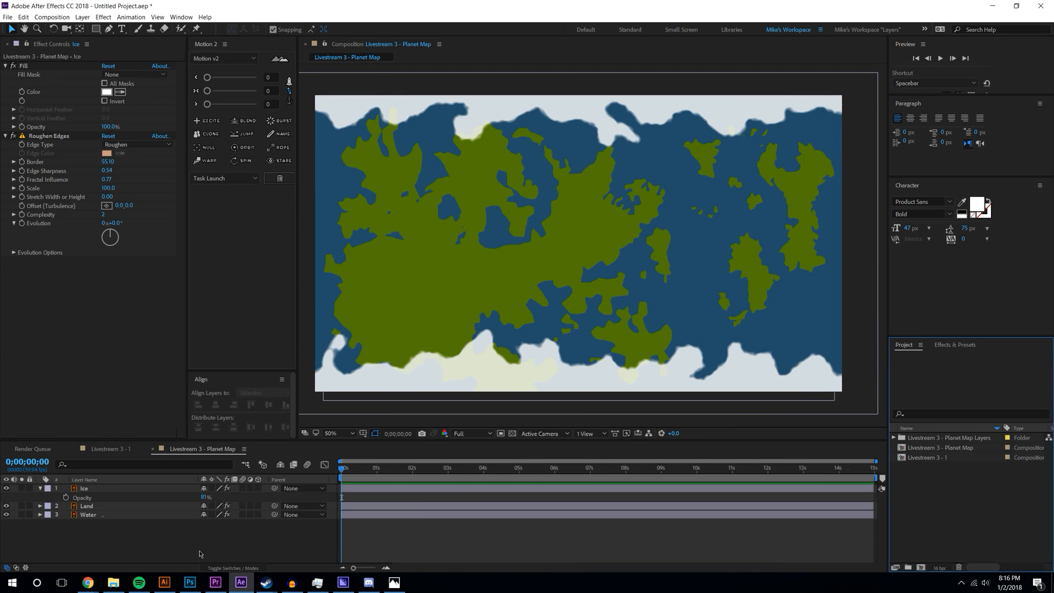
left_click(113, 582)
left_click_drag(382, 147, 923, 496)
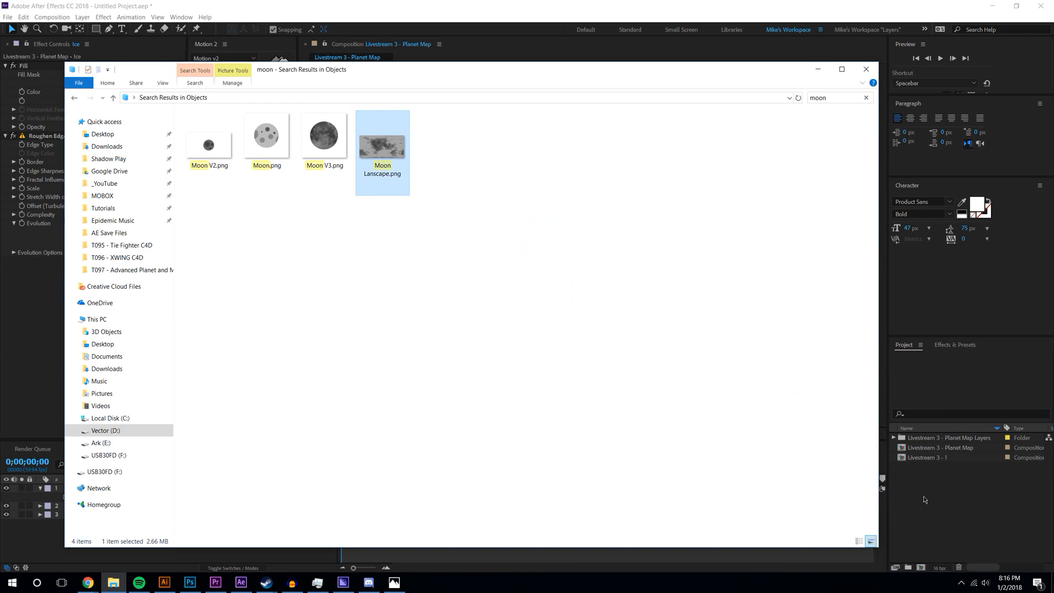
left_click(959, 511)
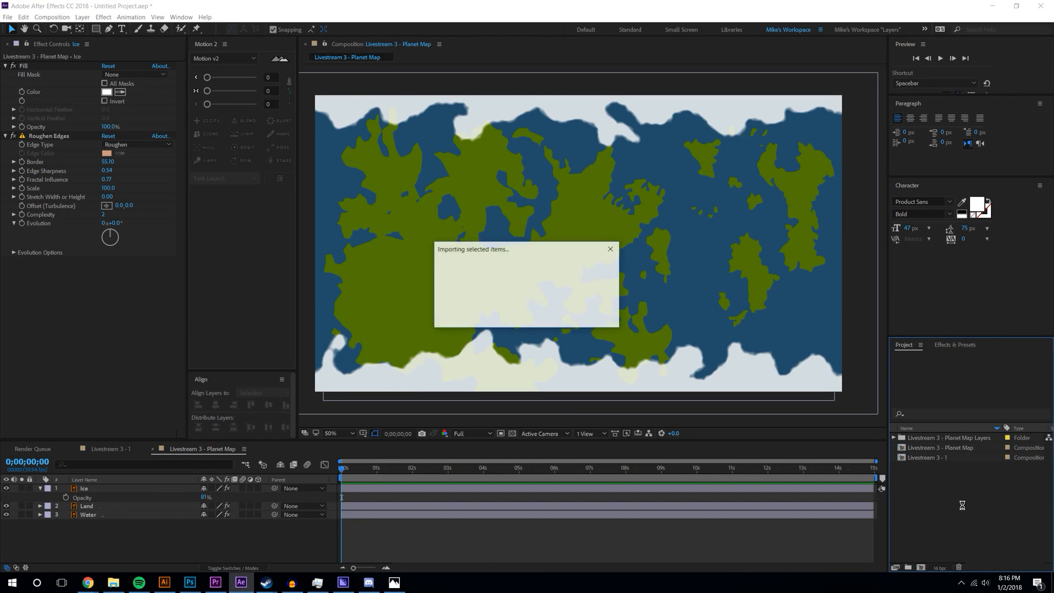
- Add Moon Lanscape.png to the Planet Map comp and resize it to fit the frame
left_click(954, 486)
key("comma")
left_click_drag(936, 438, 583, 245)
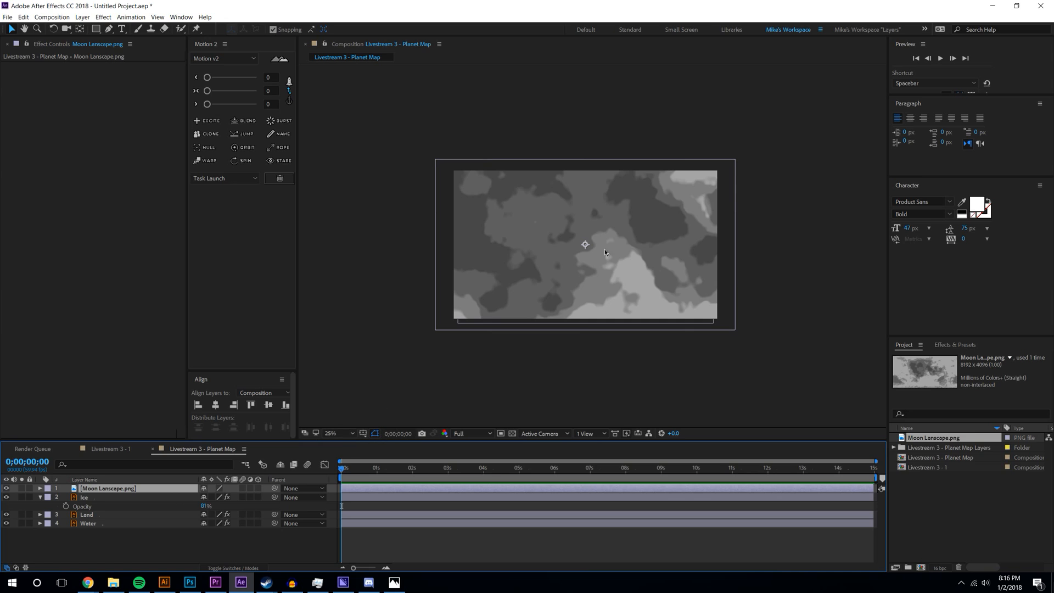
key("comma")
left_click_drag(599, 140, 602, 207)
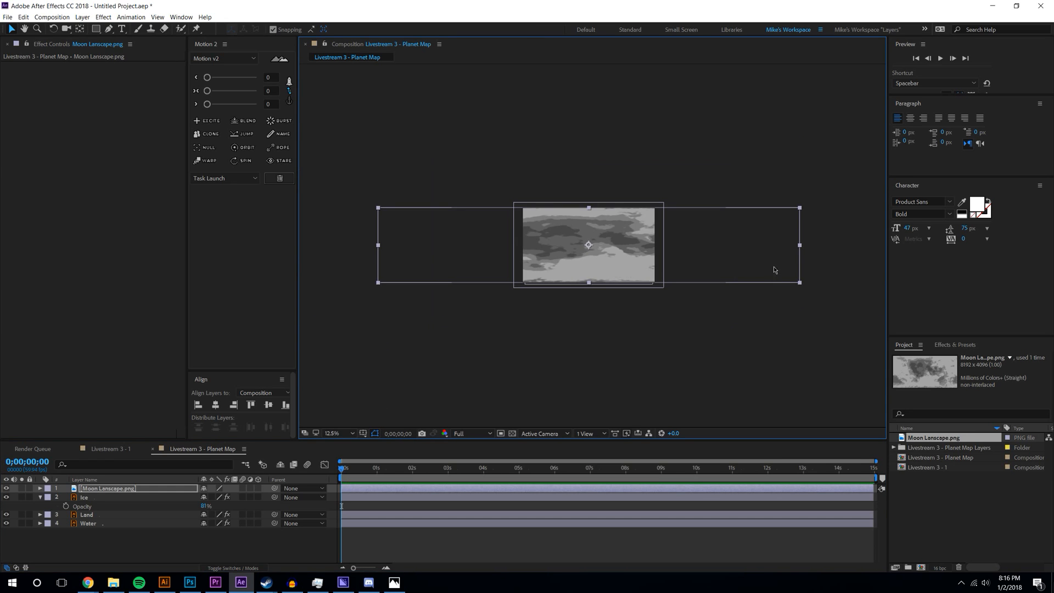
left_click_drag(801, 248, 662, 245)
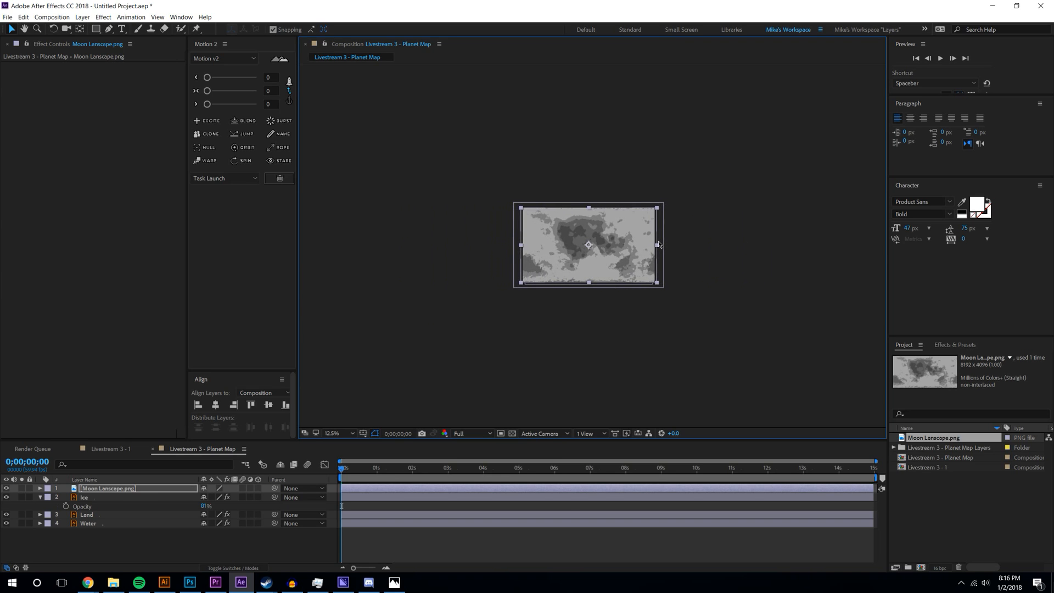
key("slash")
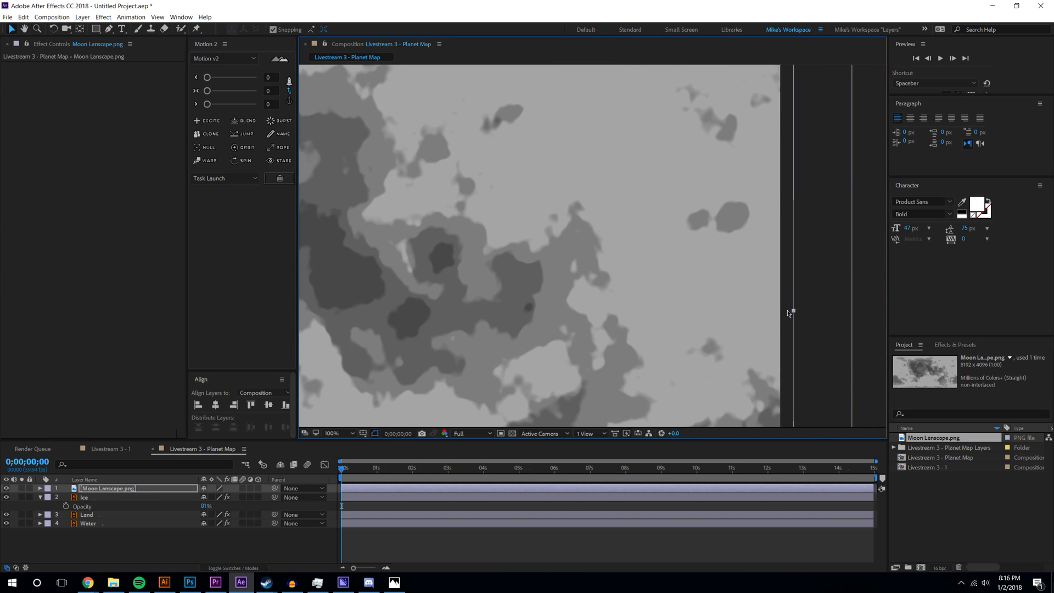
left_click_drag(784, 311, 780, 312)
- Align the moon layer's edges to the frame and move it between Land and Water
scroll(780, 317, "down", 1)
left_click_drag(676, 258, 841, 271)
scroll(569, 90, "up", 1)
left_click_drag(573, 109, 642, 315)
scroll(711, 260, "up", 4)
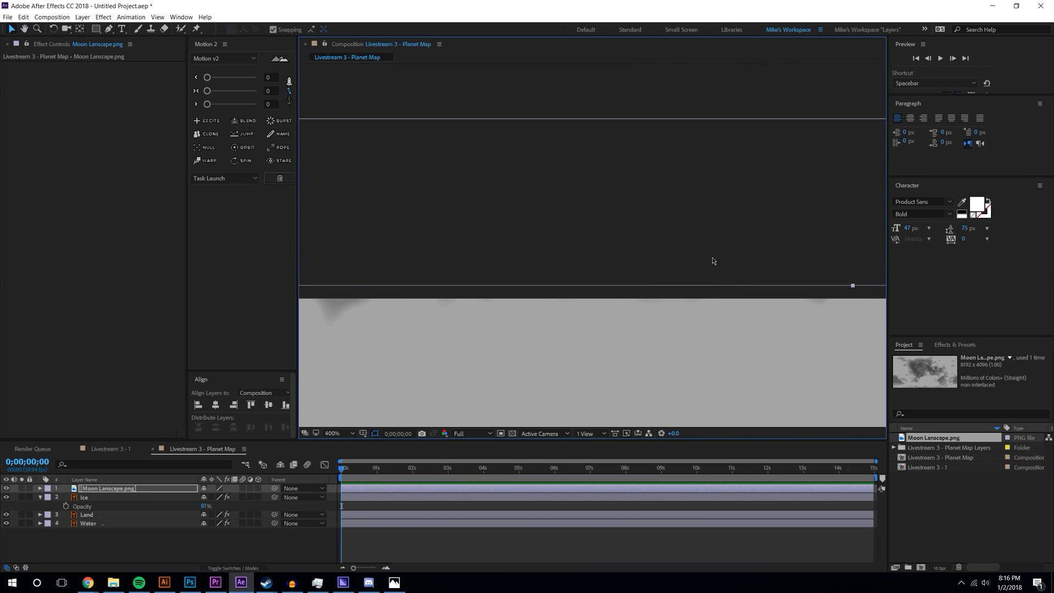
left_click_drag(854, 286, 854, 298)
scroll(726, 276, "down", 3)
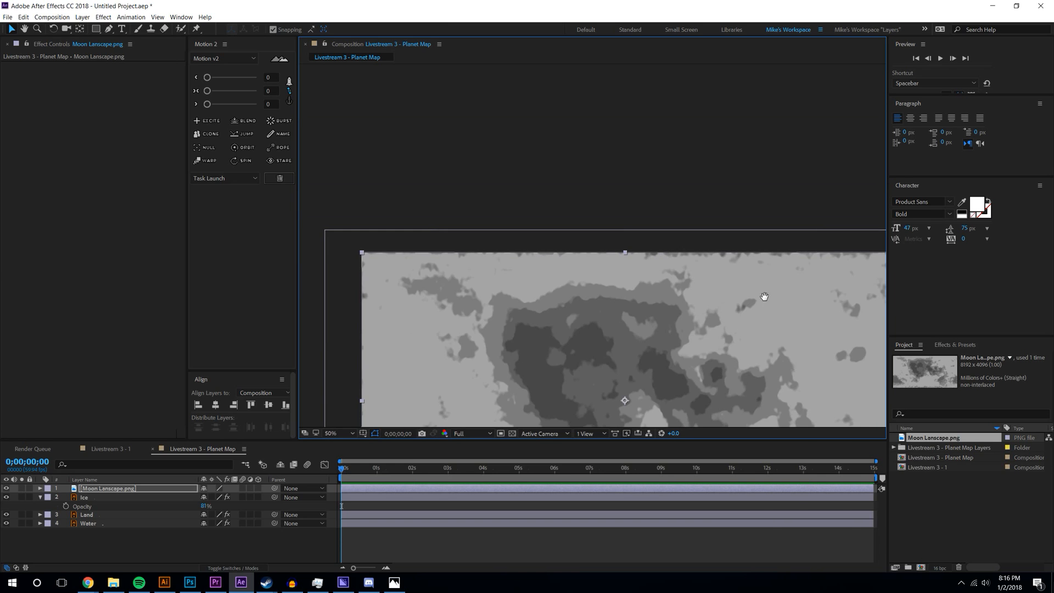
left_click_drag(764, 299, 440, 197)
scroll(647, 276, "up", 2)
left_click_drag(524, 291, 591, 123)
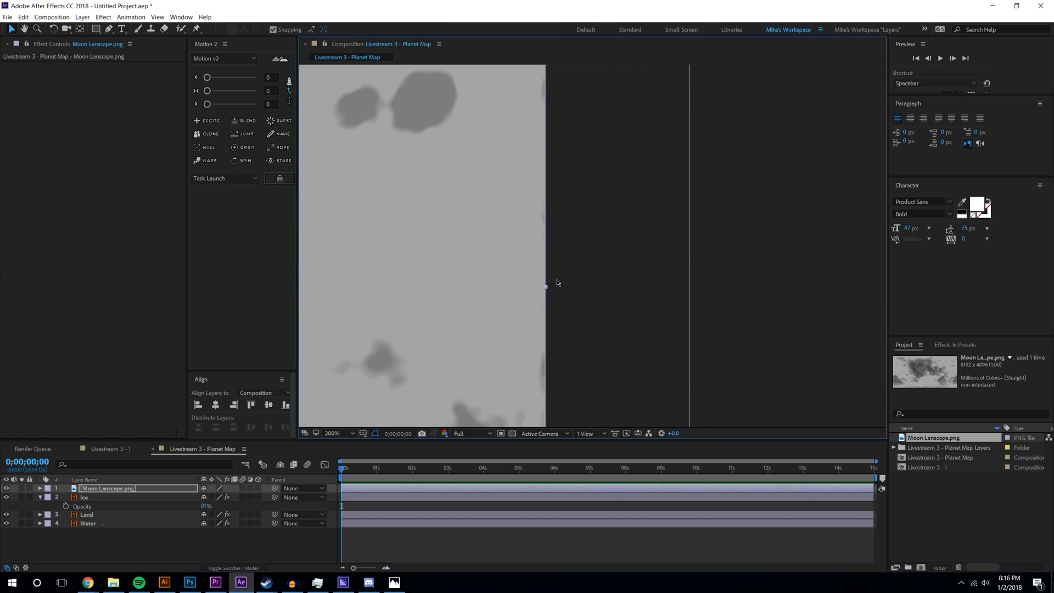
scroll(539, 279, "down", 5)
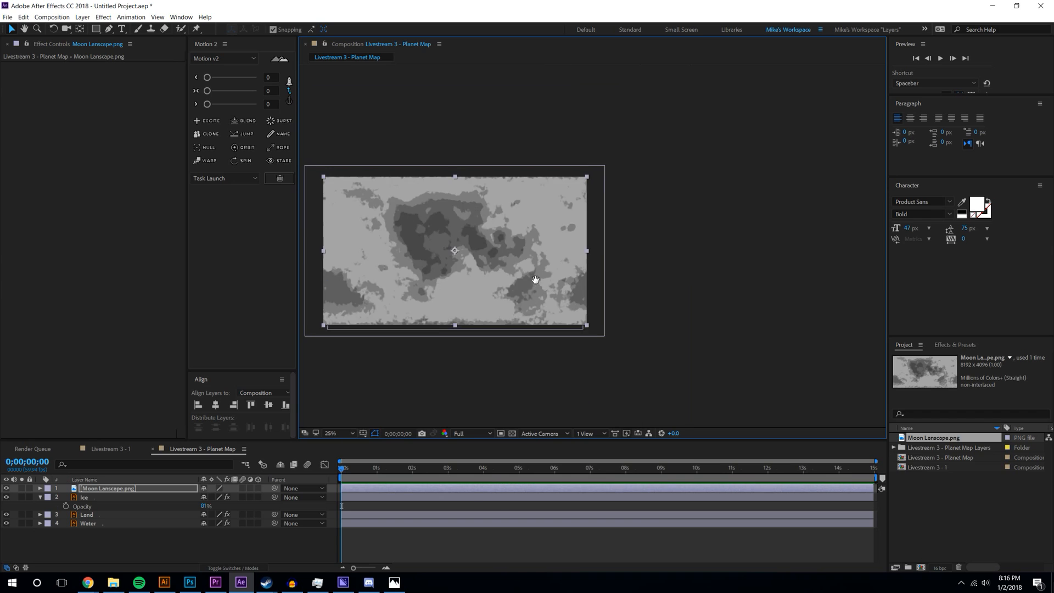
left_click_drag(108, 488, 116, 520)
- Set the moon texture's blending mode to Linear Light
left_click(233, 568)
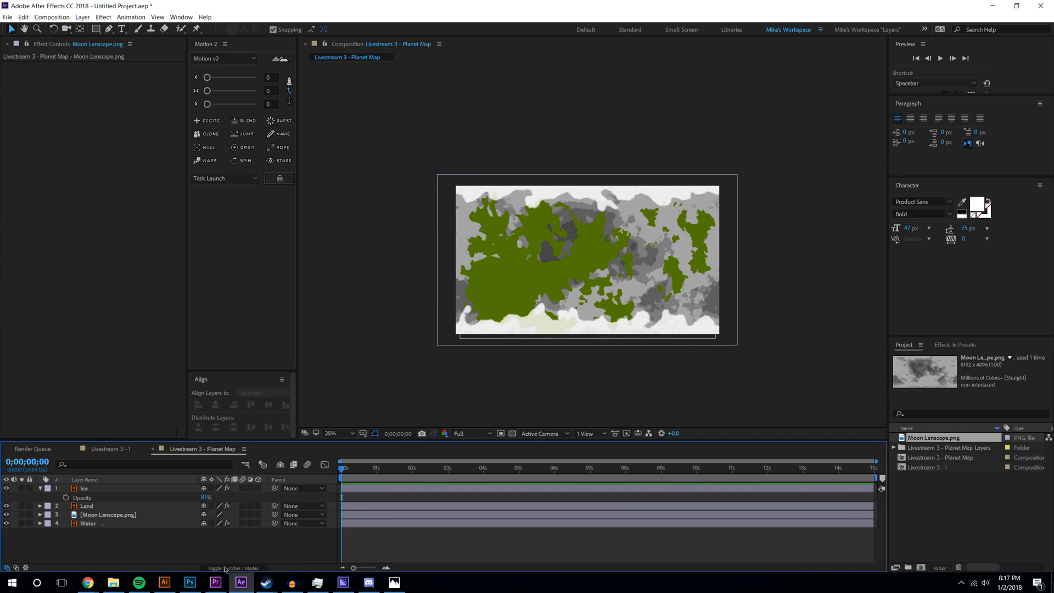
left_click(217, 488)
left_click(250, 305)
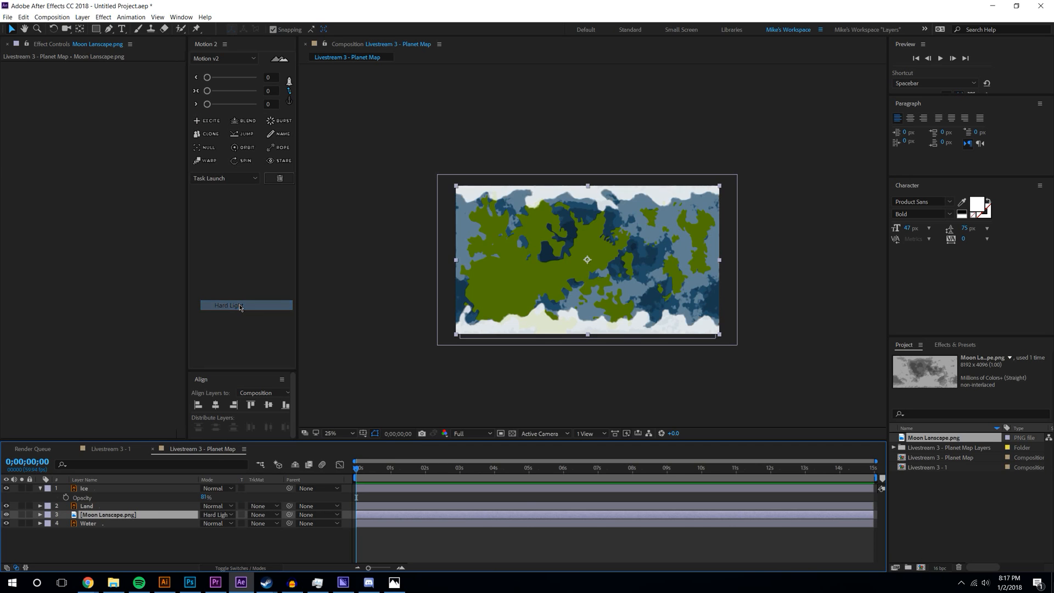
scroll(644, 299, "up", 2)
left_click(217, 514)
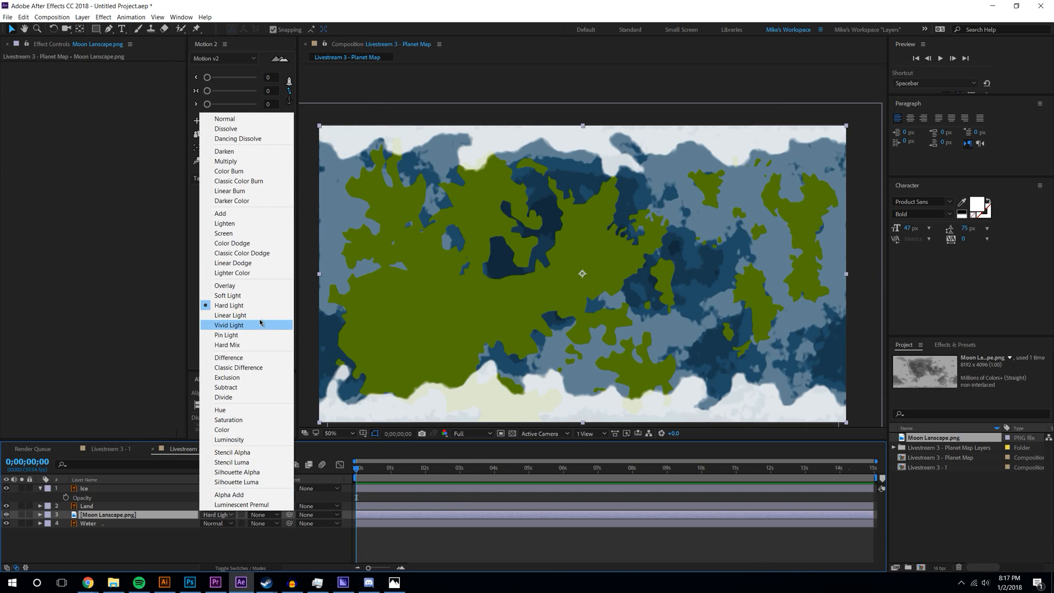
left_click(247, 315)
left_click(217, 515)
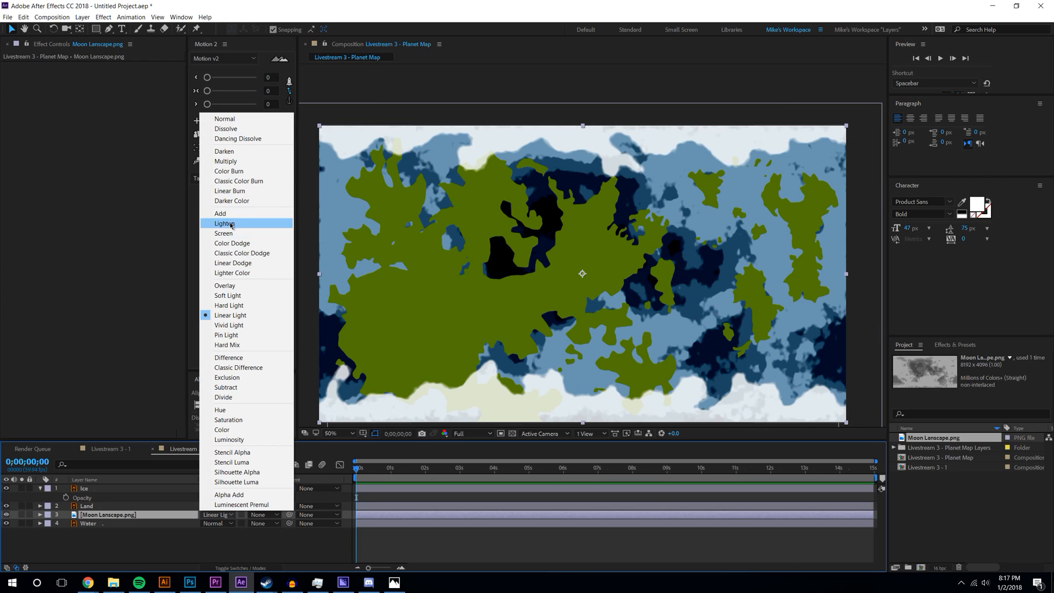
left_click(205, 525)
- Lower the moon texture's opacity to 18%
left_click(110, 505)
key("t")
left_click_drag(195, 515, 156, 513)
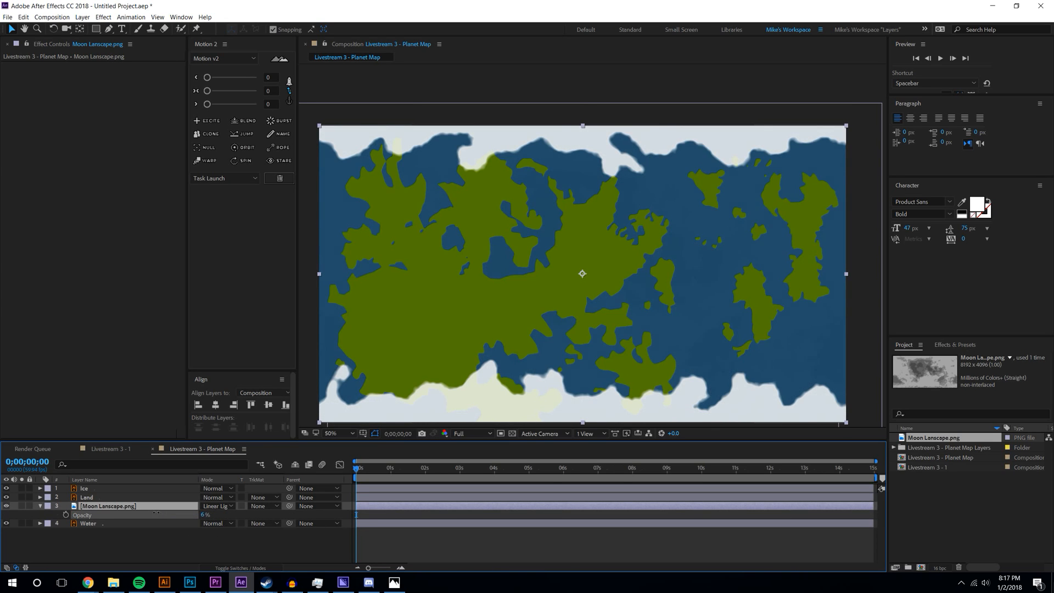
left_click(179, 544)
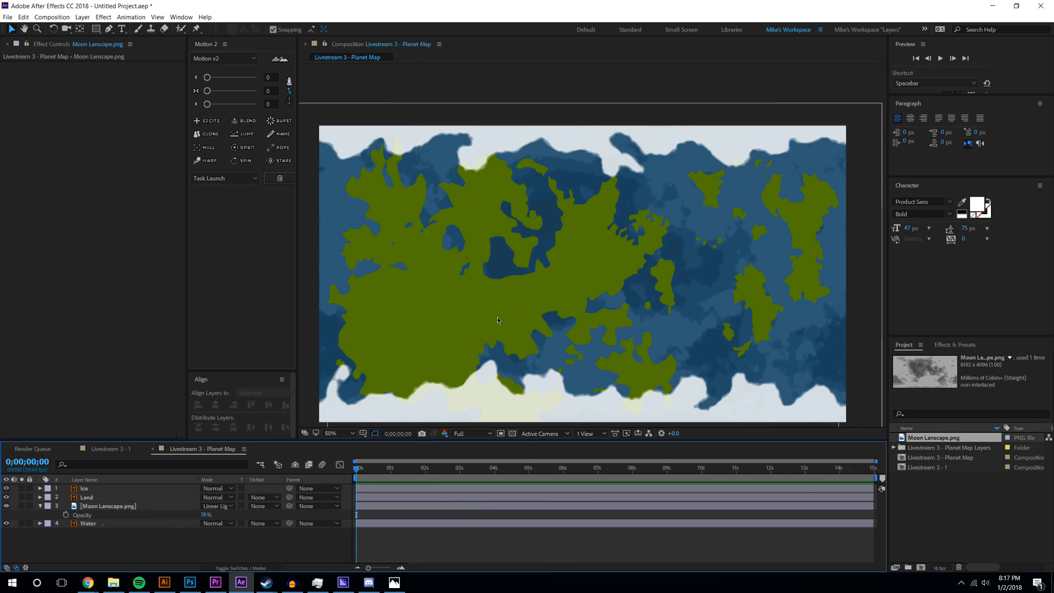
key("comma")
scroll(650, 317, "up", 2)
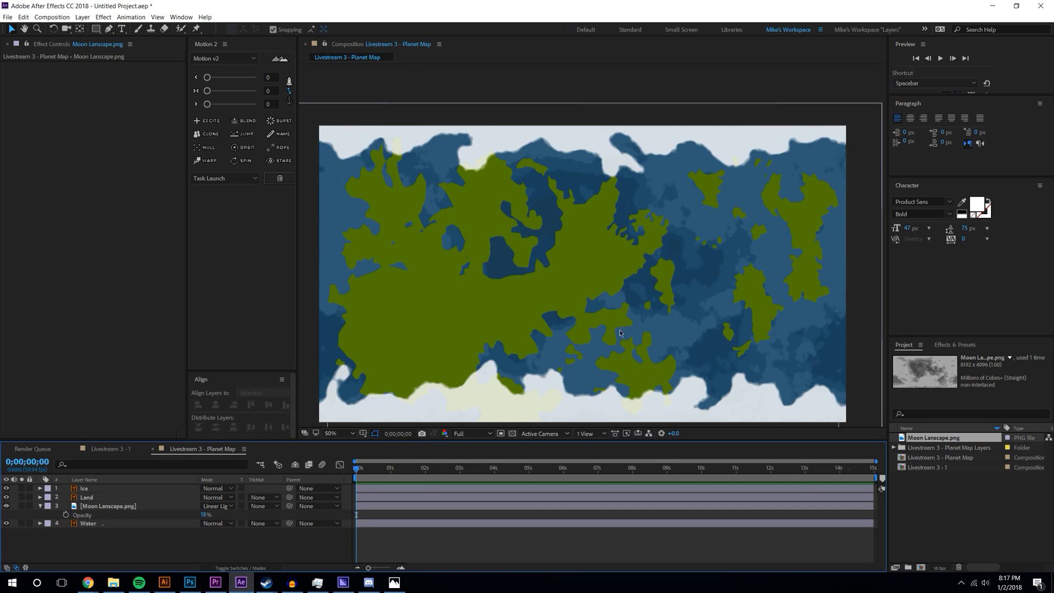
- Darken the Water fill to teal-blue #0F333E, then duplicate the moon texture layer
left_click(110, 523)
left_click(110, 93)
left_click_drag(262, 450, 266, 462)
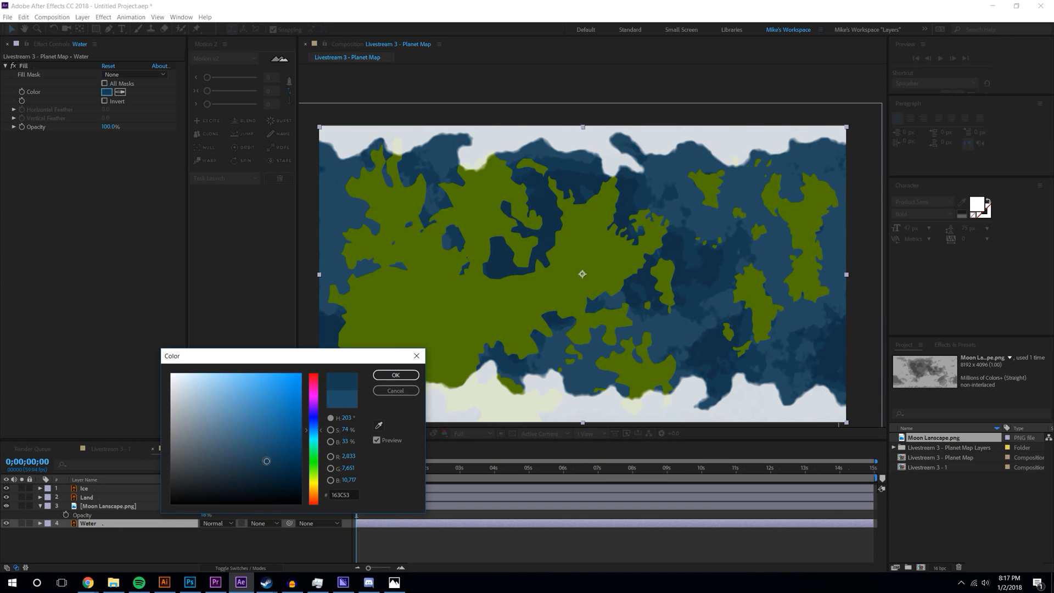
left_click_drag(317, 433, 322, 436)
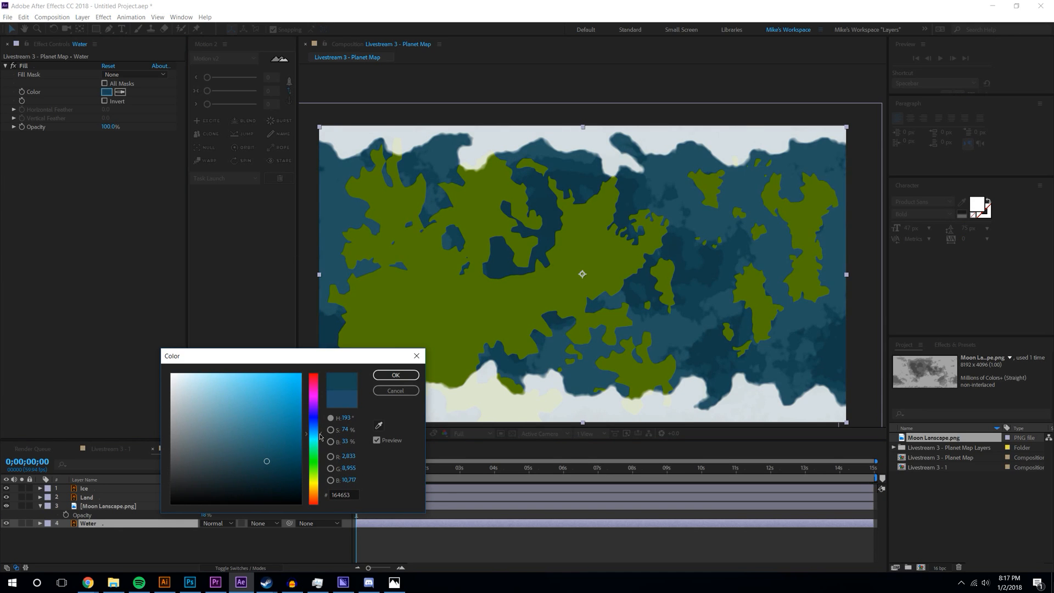
left_click_drag(268, 461, 269, 472)
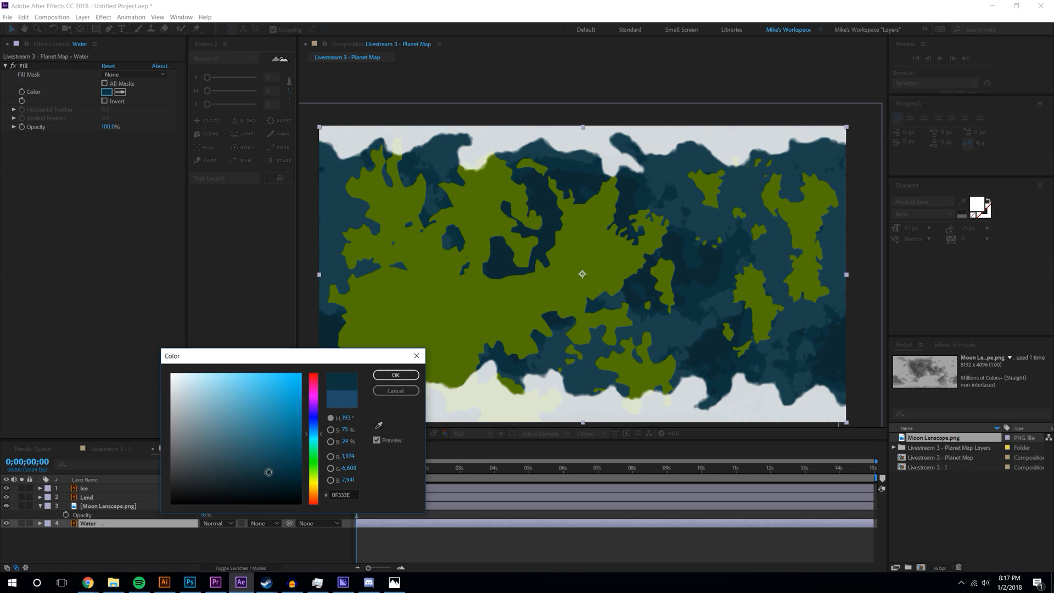
left_click(396, 375)
left_click(118, 506)
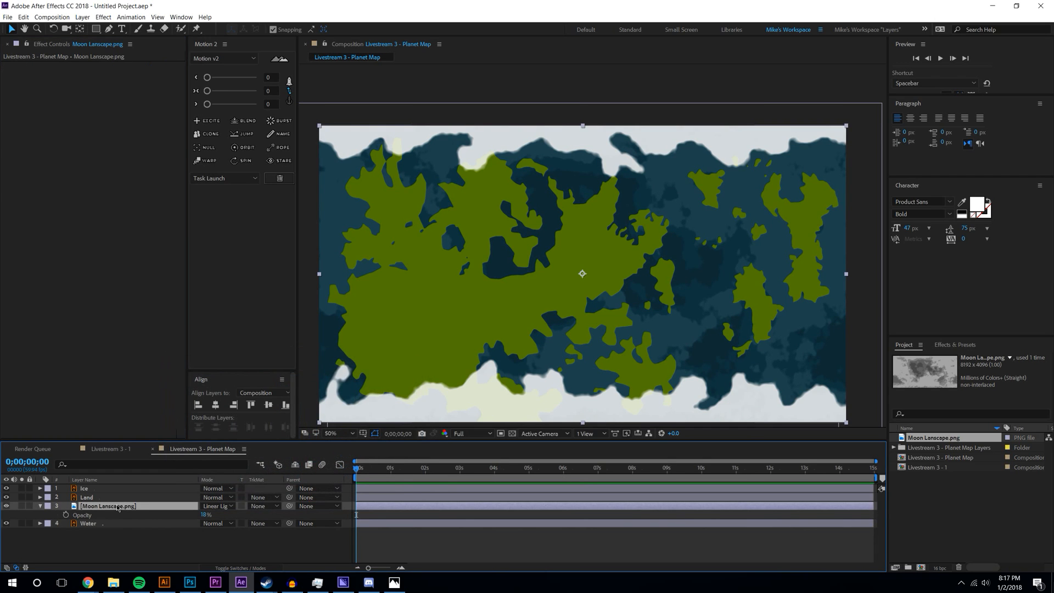
key("ctrl+d")
- Stack the moon texture copy above Land, with the Land 2 copy above it
left_click_drag(116, 506, 103, 494)
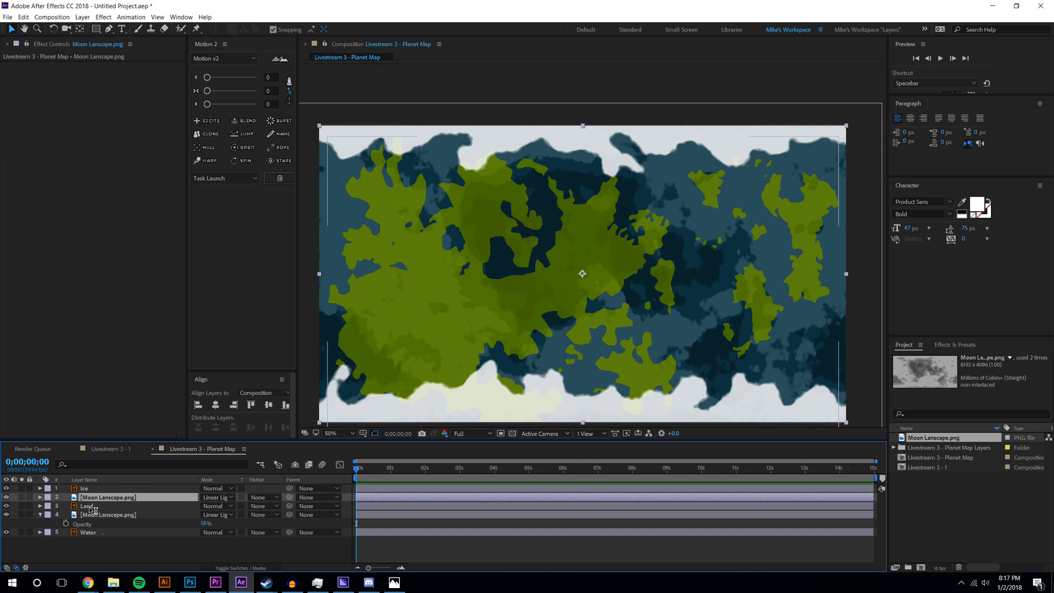
left_click(92, 507)
left_click_drag(93, 506, 97, 494)
- Alpha-matte the texture copy to Land 2 and blend it in Hard Light
left_click(252, 505)
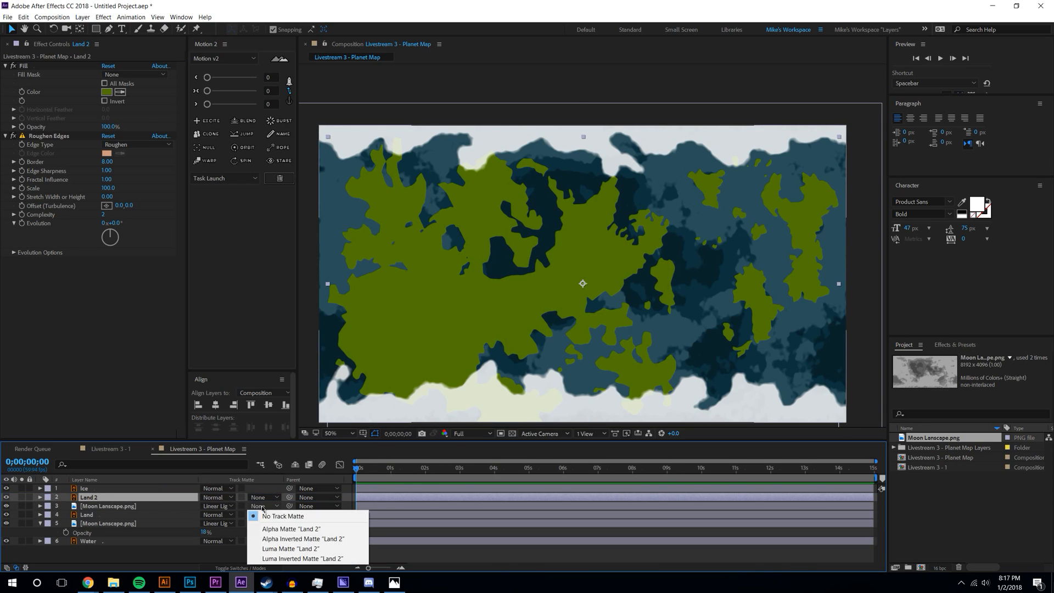
left_click(282, 534)
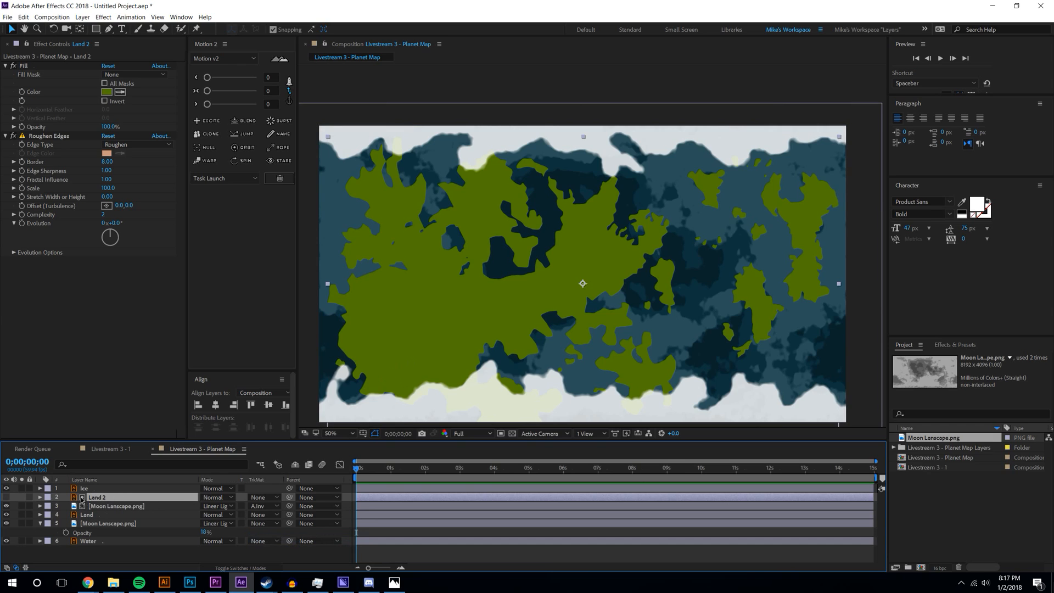
left_click(217, 506)
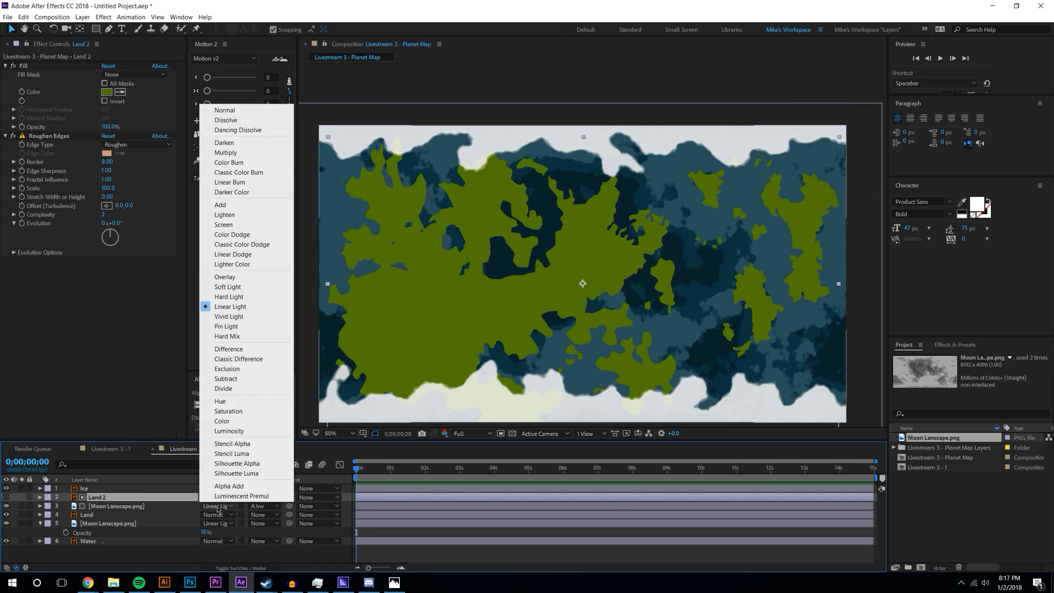
left_click(219, 108)
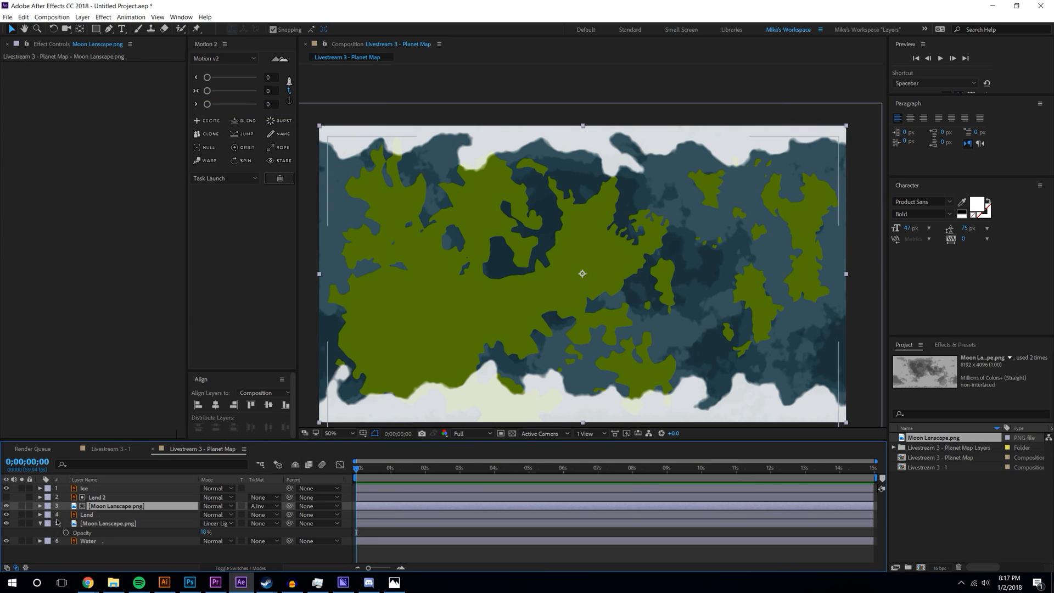
key("t")
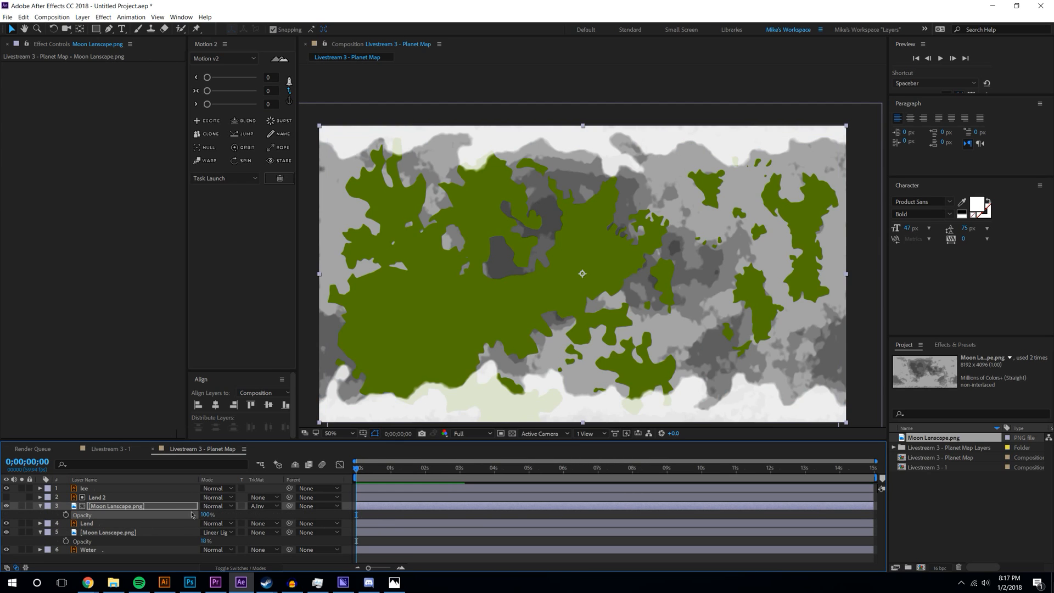
left_click(259, 505)
left_click(279, 530)
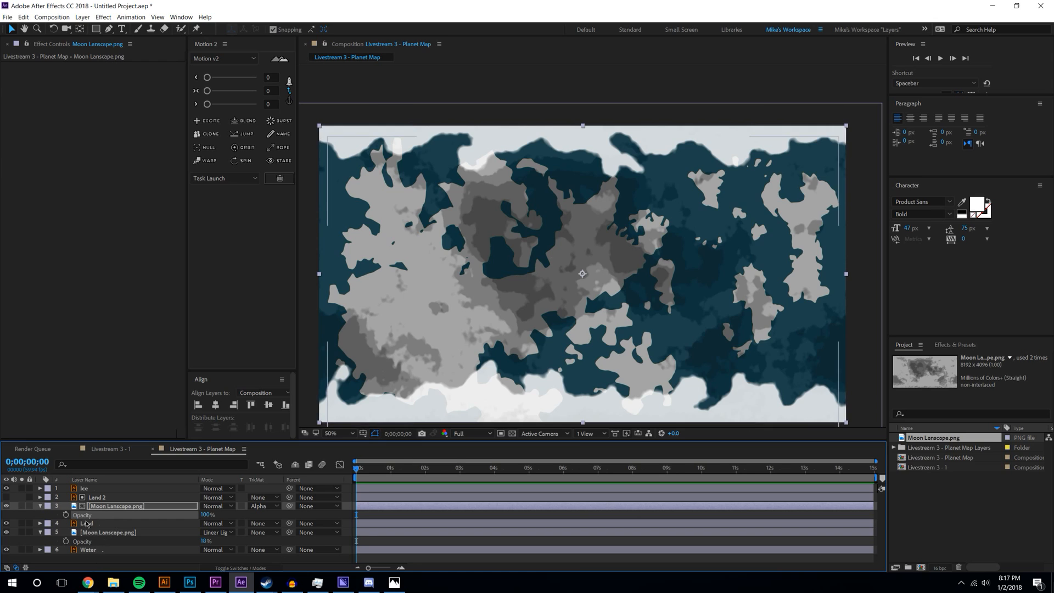
left_click(219, 505)
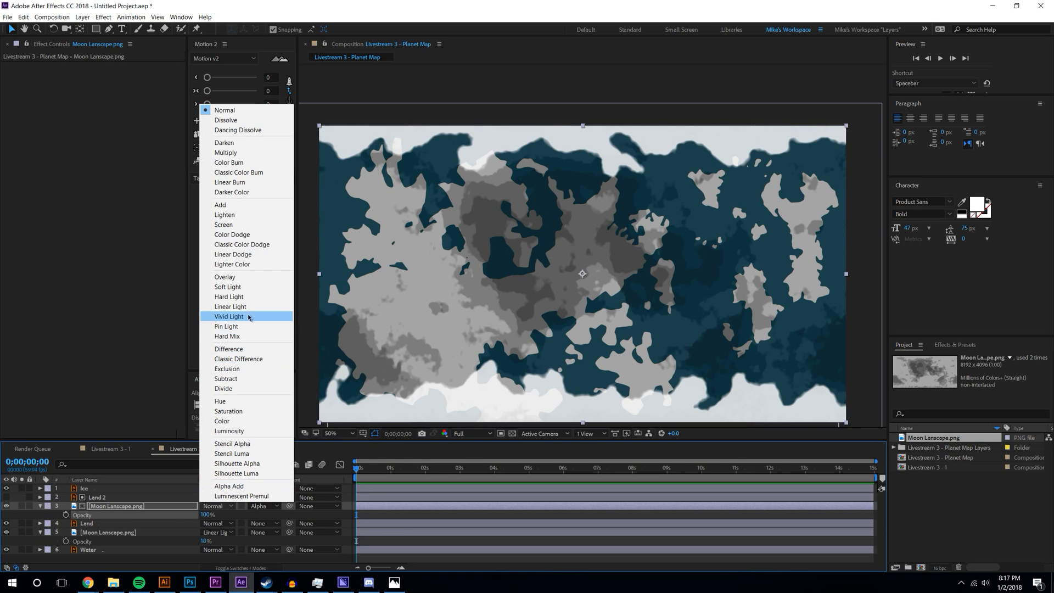
left_click(248, 302)
- Compare Linear Light, settle on Hard Light, and lower the texture copy's opacity
left_click(204, 508)
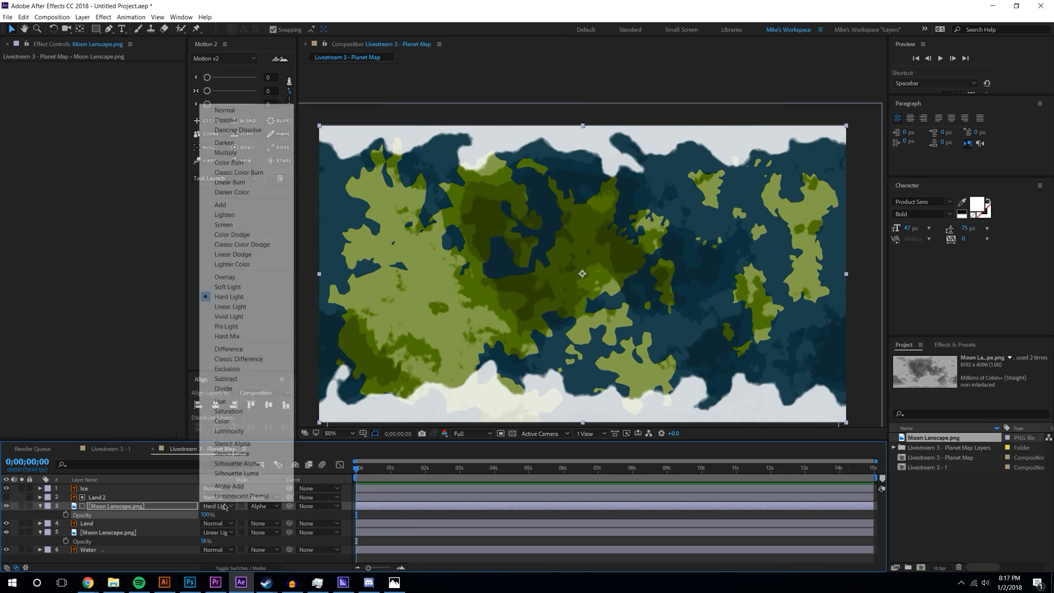
left_click(249, 307)
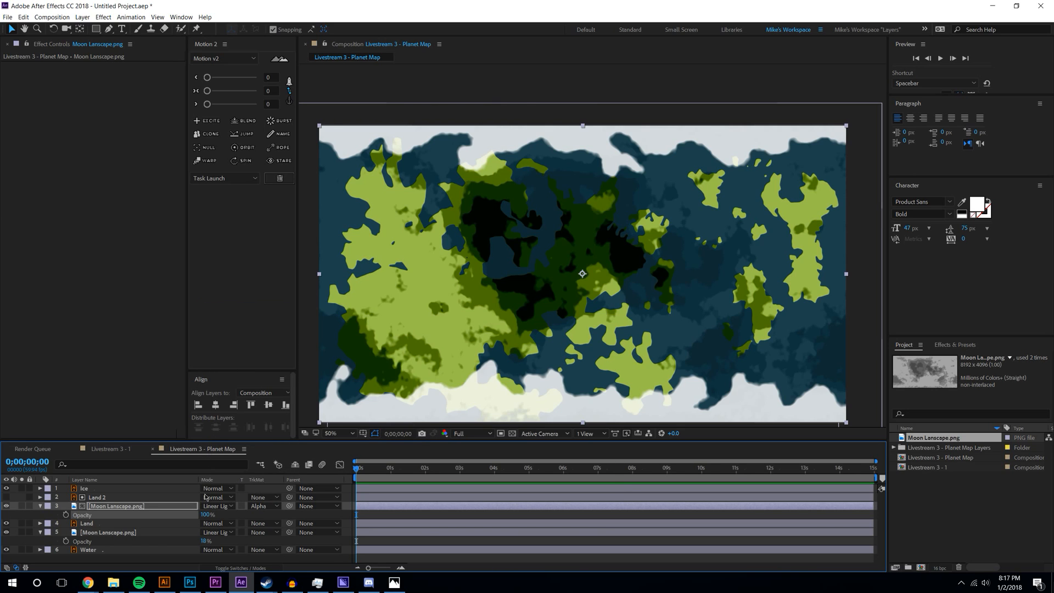
left_click(219, 508)
left_click(229, 296)
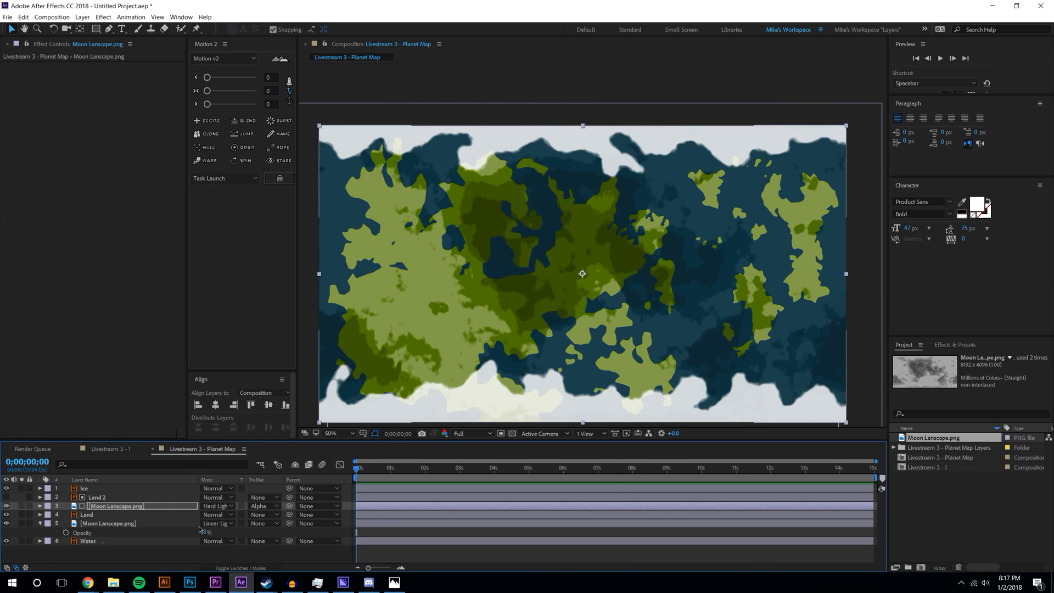
left_click_drag(203, 514, 163, 518)
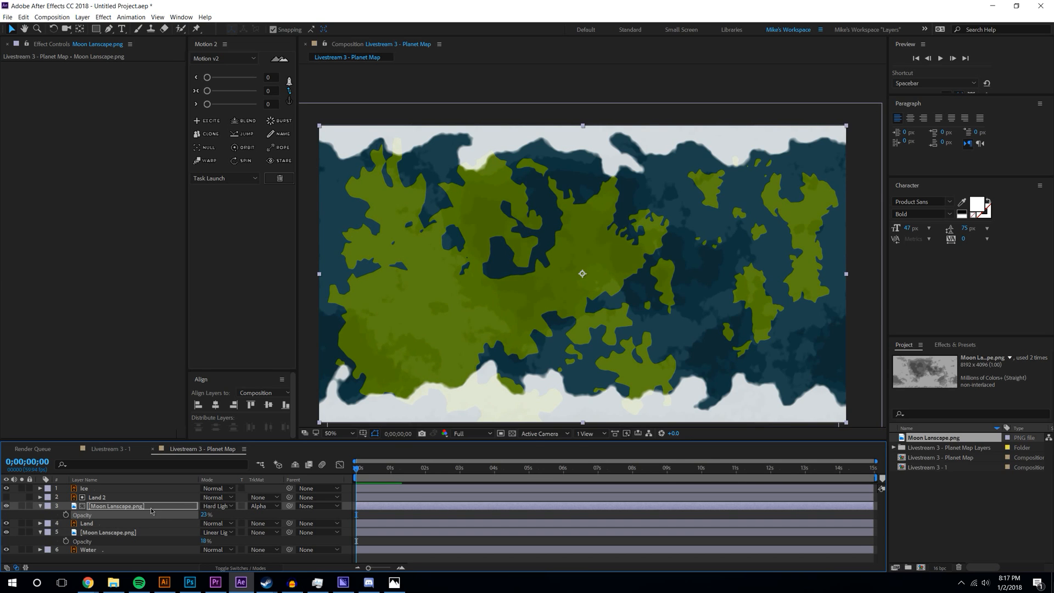
left_click_drag(231, 514, 227, 515)
- Rotate the texture copy to 180°, then scrub the rotation to 193°
key("r")
left_click(223, 516)
type("180")
key("Return")
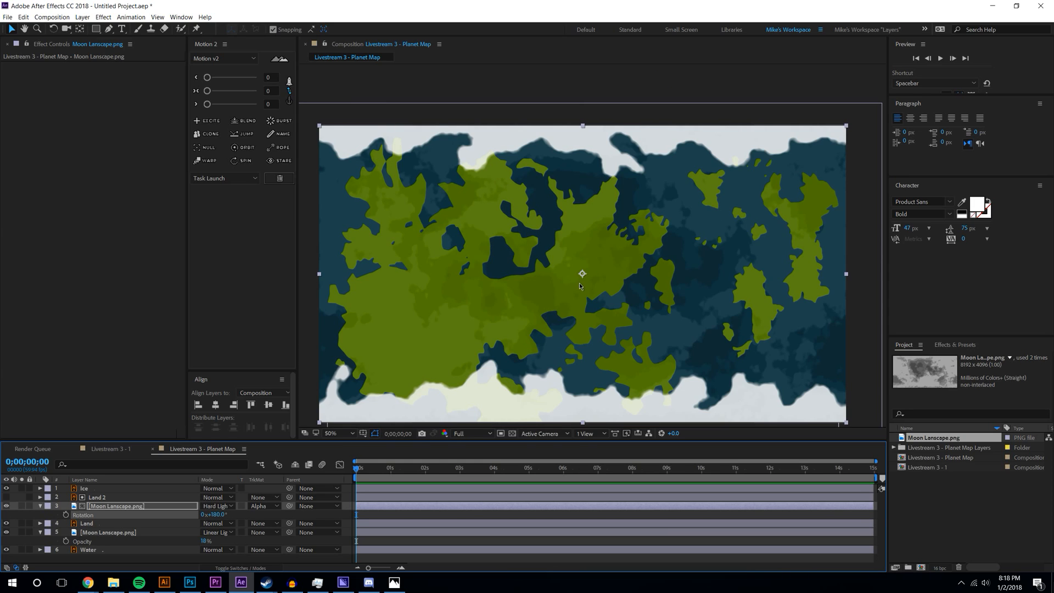
left_click_drag(218, 515, 606, 328)
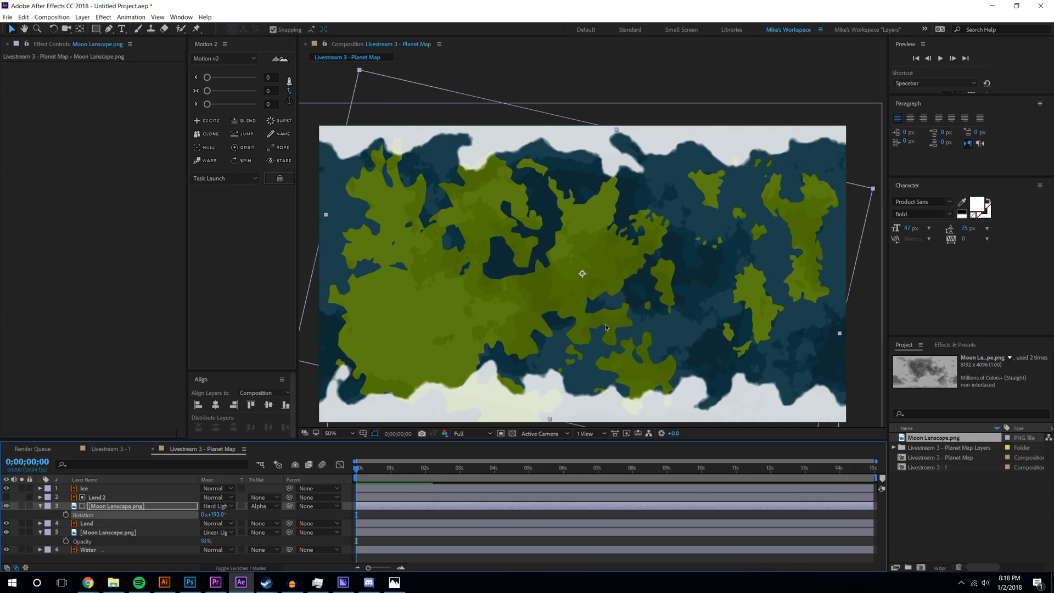
- Enlarge the texture copy well beyond the frame and shift it down
key("comma")
left_click_drag(700, 366, 796, 483)
mouse_move(595, 269)
left_mouse_down()
mouse_move(595, 297)
mouse_move(604, 284)
left_mouse_up()
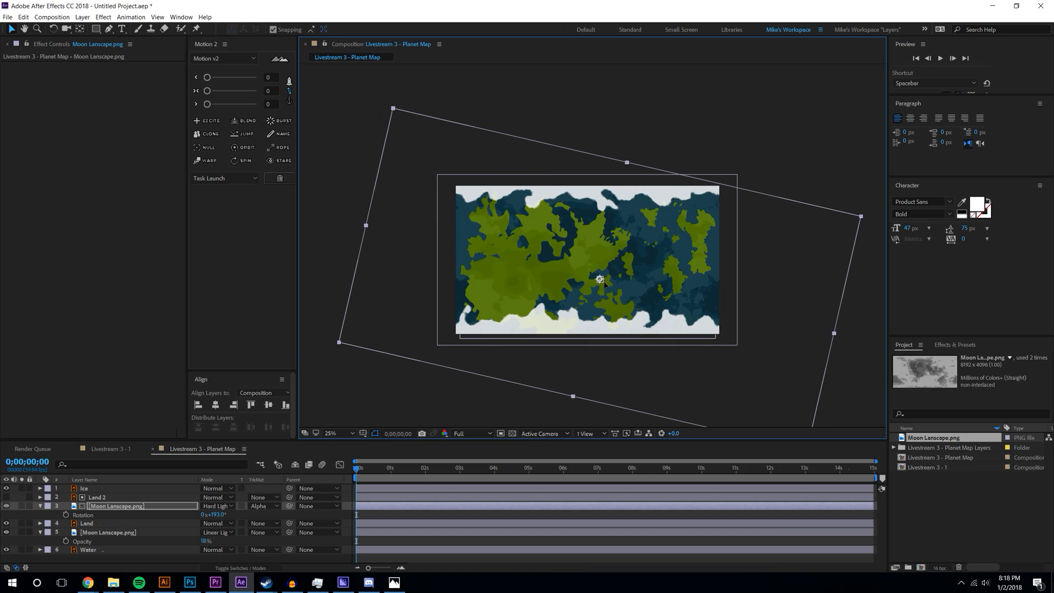
left_click(756, 124)
key("slash")
scroll(494, 323, "down", 4)
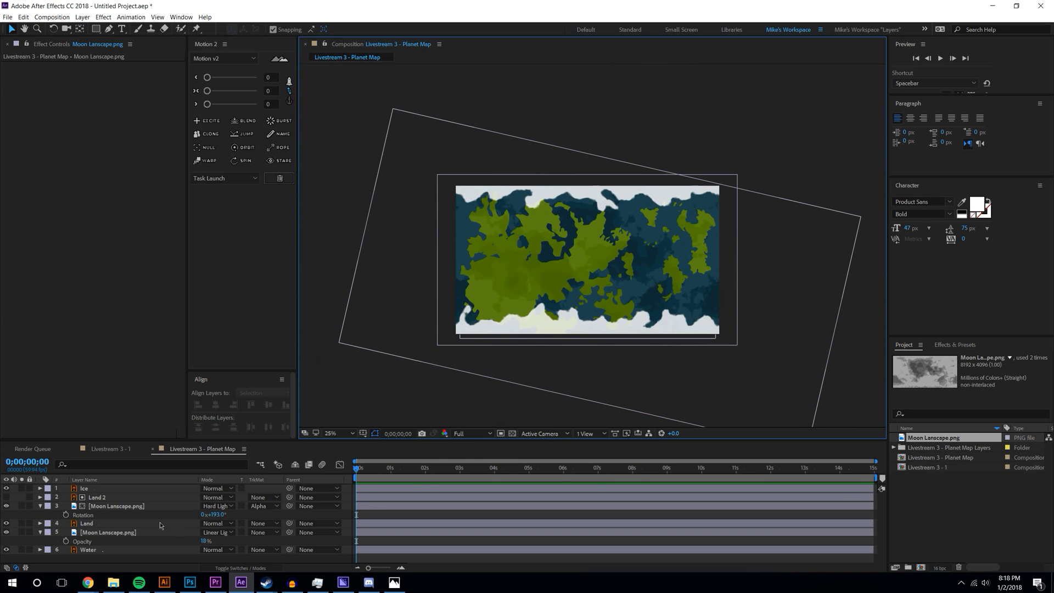
left_click(81, 488)
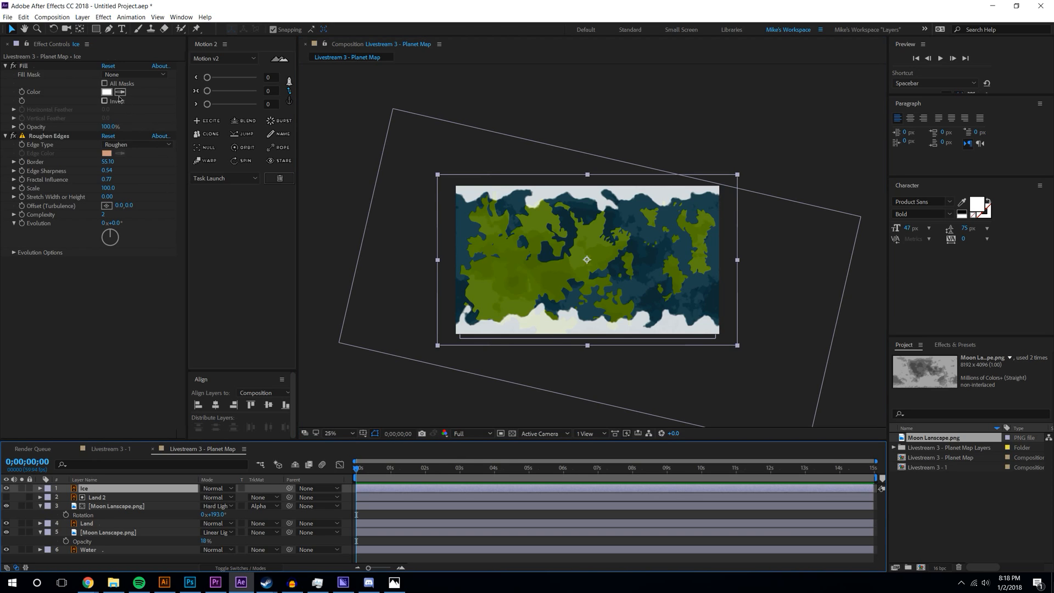
- Widen the timeline area and check the Effects & Presets list
key("alt+Tab")
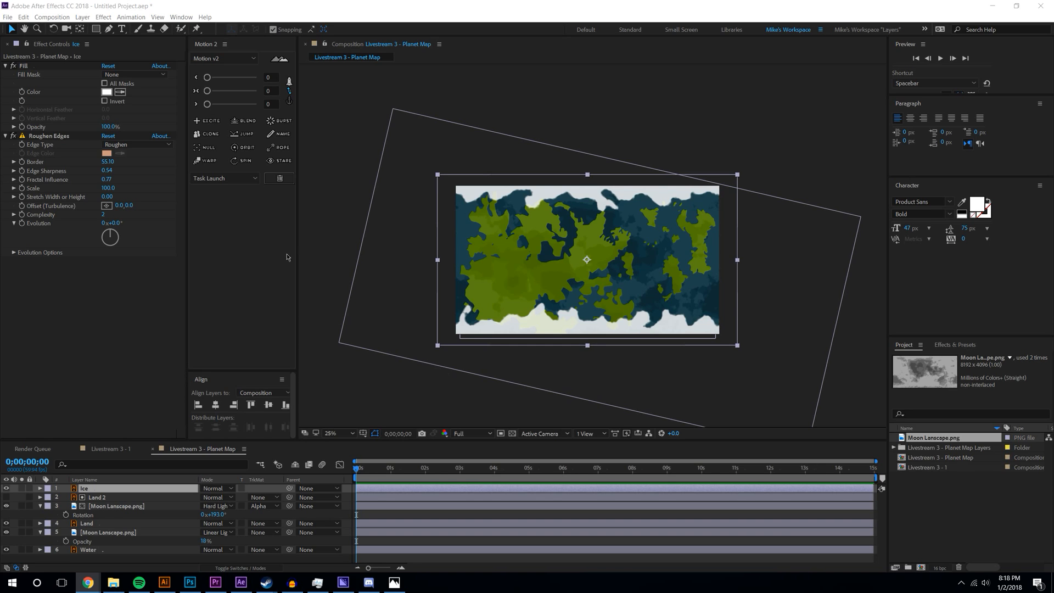
left_click_drag(296, 231, 303, 231)
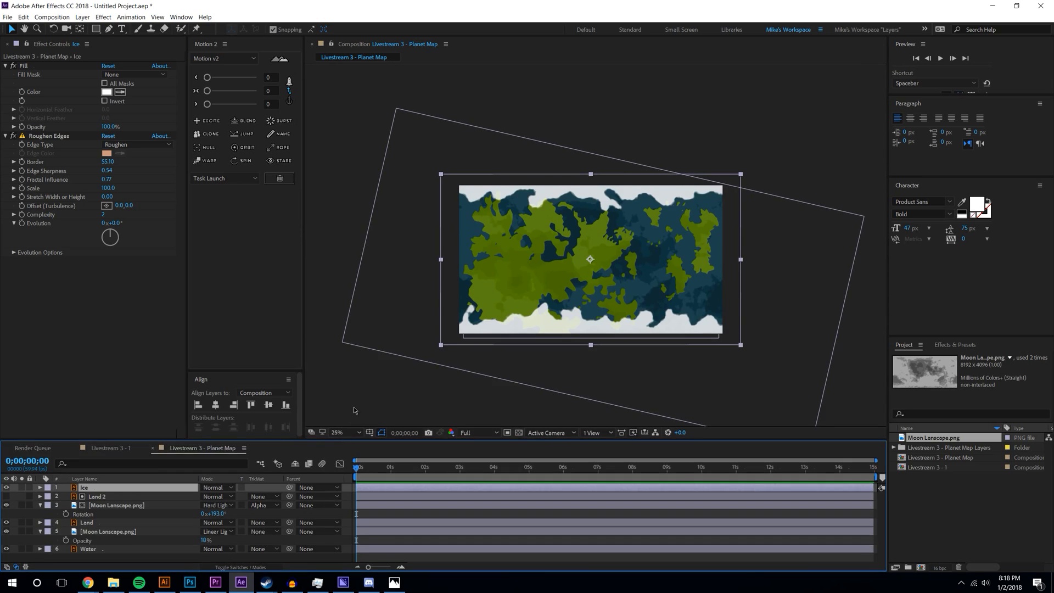
left_click_drag(306, 442, 305, 383)
left_click(306, 545)
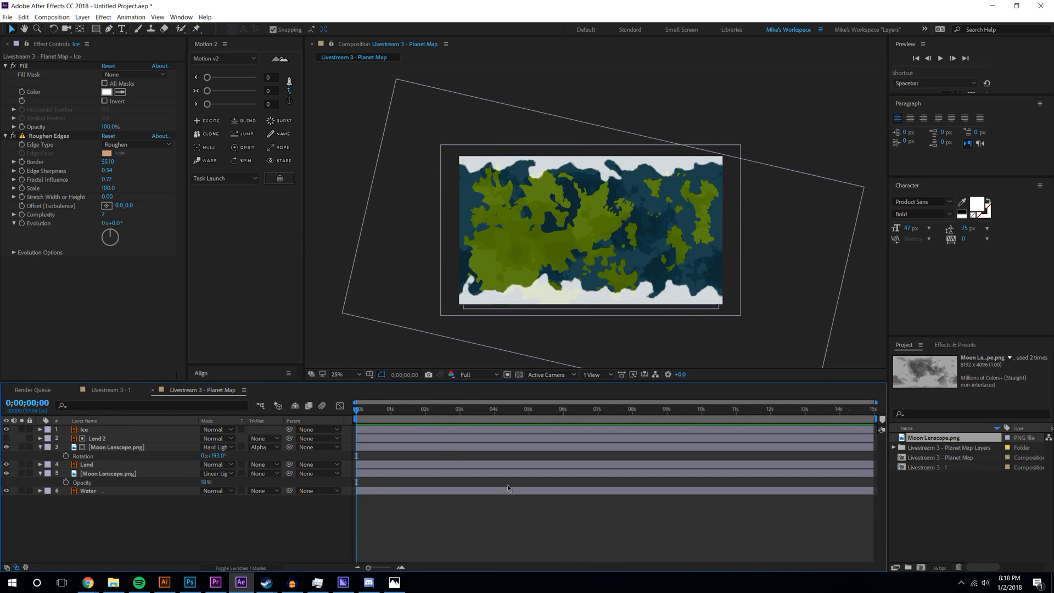
left_click(940, 346)
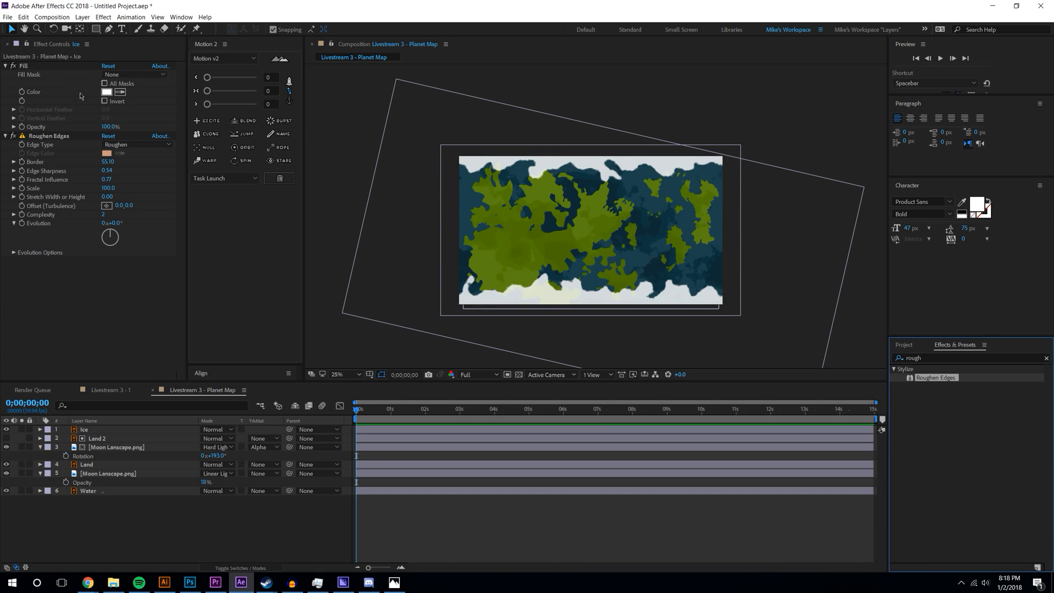
left_click(905, 345)
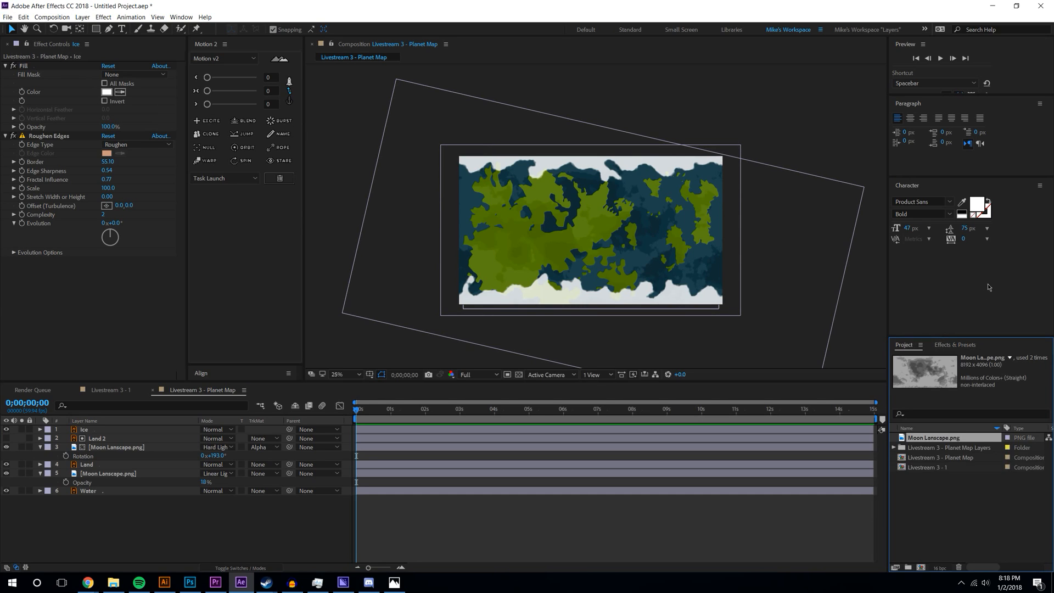
- Resize the Preview, Character, Paragraph and Align panels to show all their options
left_click_drag(925, 179, 928, 257)
left_click_drag(933, 97, 939, 278)
left_click_drag(933, 162, 933, 247)
left_click_drag(922, 289, 923, 336)
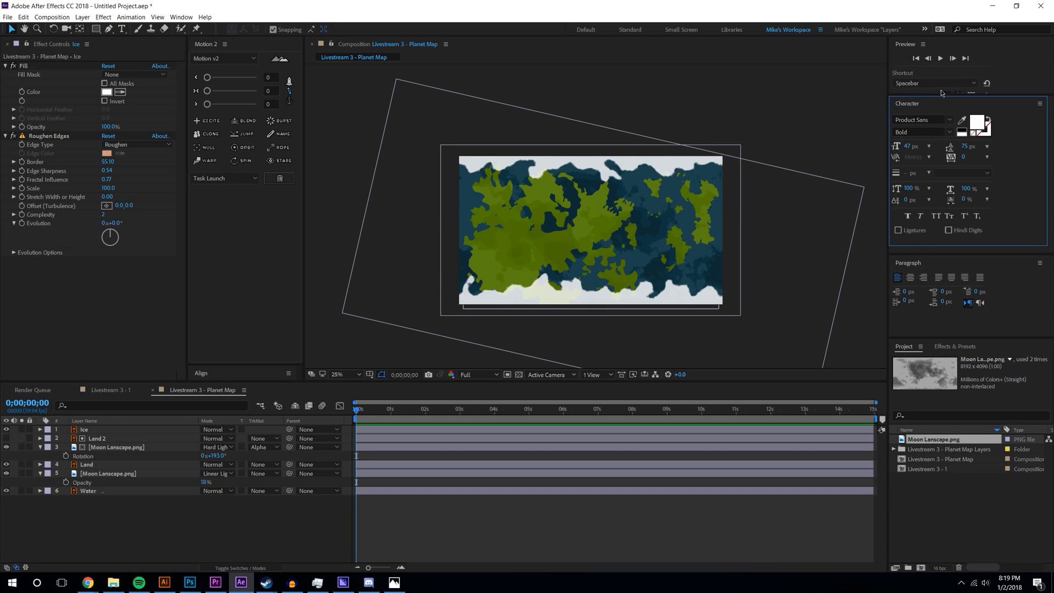
left_click_drag(940, 96, 939, 73)
left_click(213, 263)
left_click_drag(219, 363, 223, 204)
- Save this panel layout with Window > Workspace > Save Changes to this Workspace
left_click(181, 17)
mouse_move(199, 29)
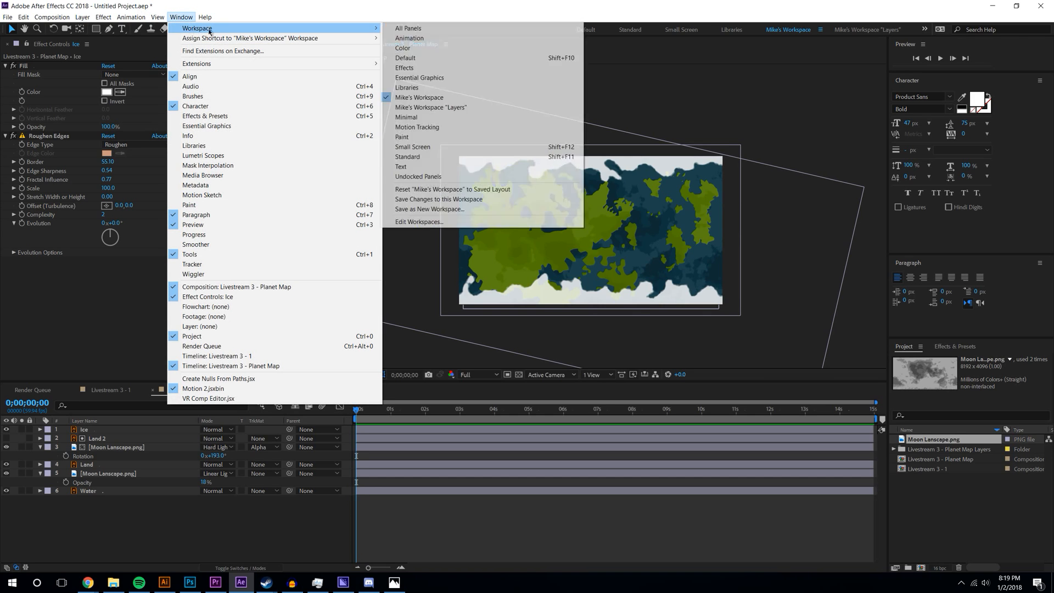
left_click(503, 199)
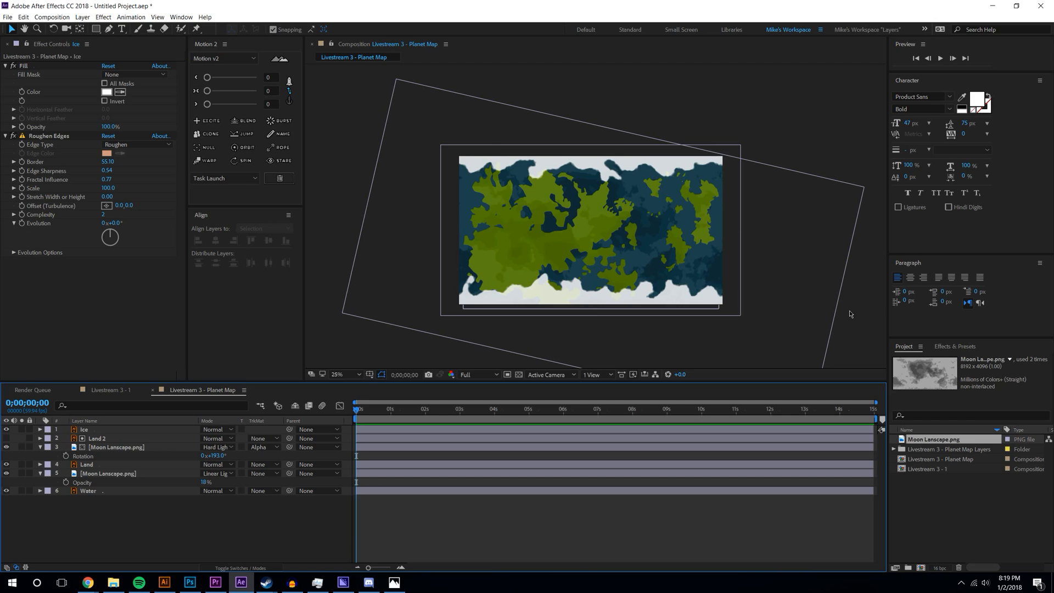
key("period")
key("comma")
- Select the six layers from Ice to Water and precompose them as 'Planet'
left_click(40, 446)
left_click(40, 464)
left_click(112, 429)
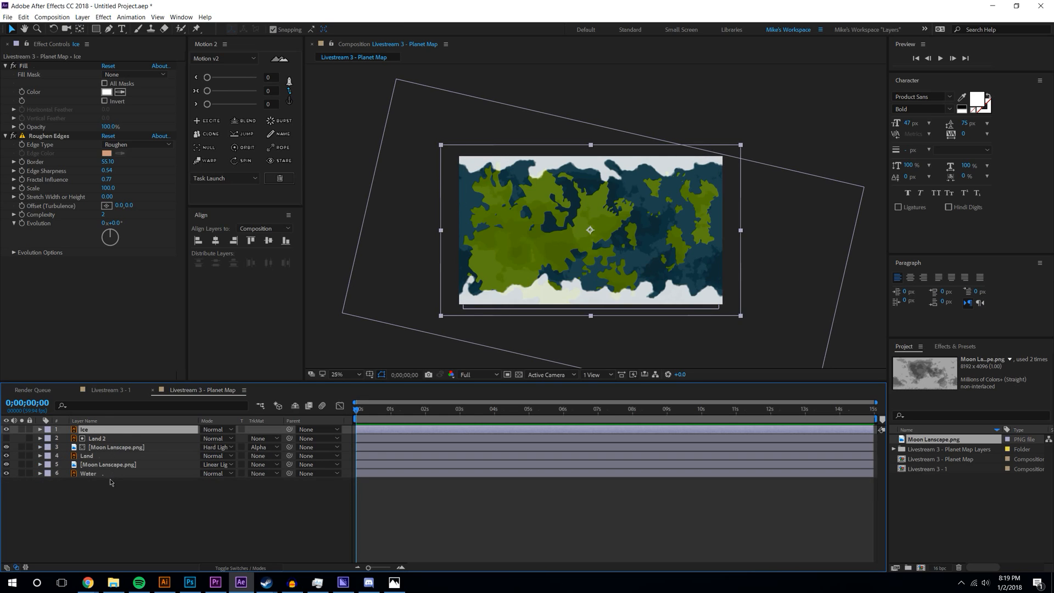
left_click(109, 474)
left_click(113, 429, "shift")
key("ctrl+shift+c")
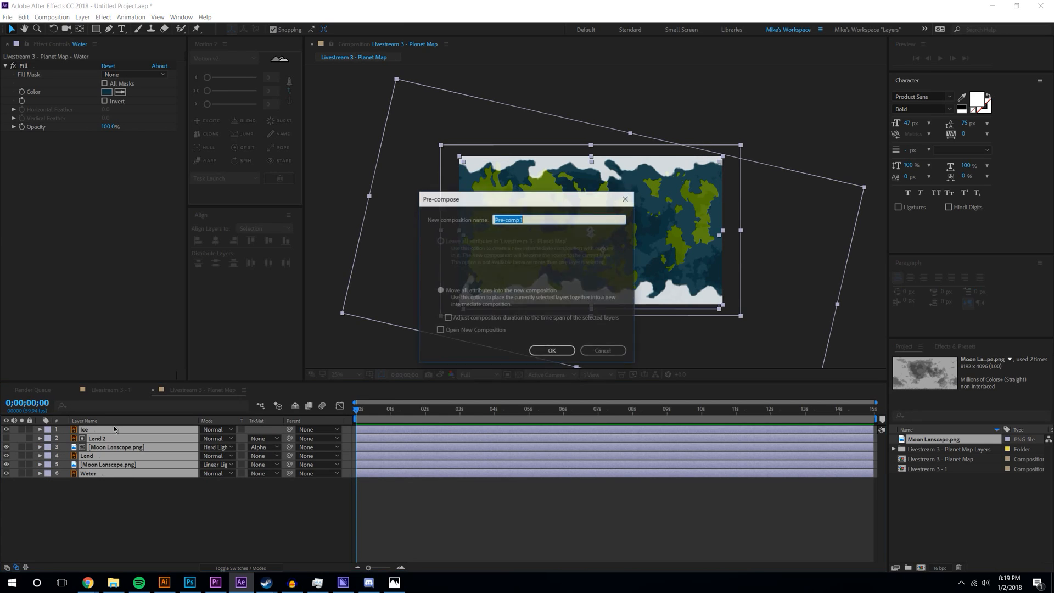
type("Plane")
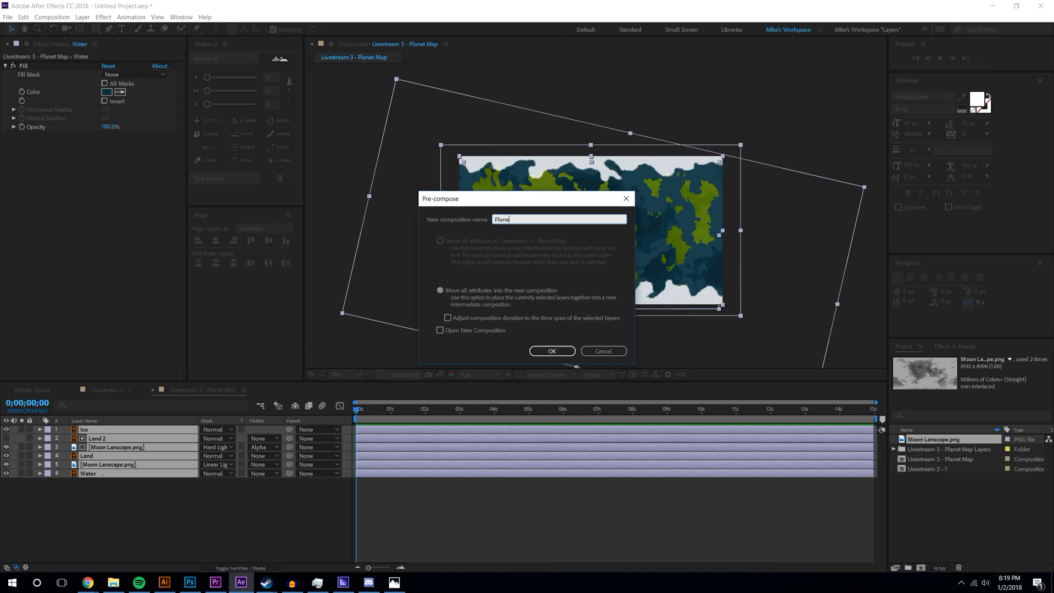
type("t")
key("Return")
left_click(968, 533)
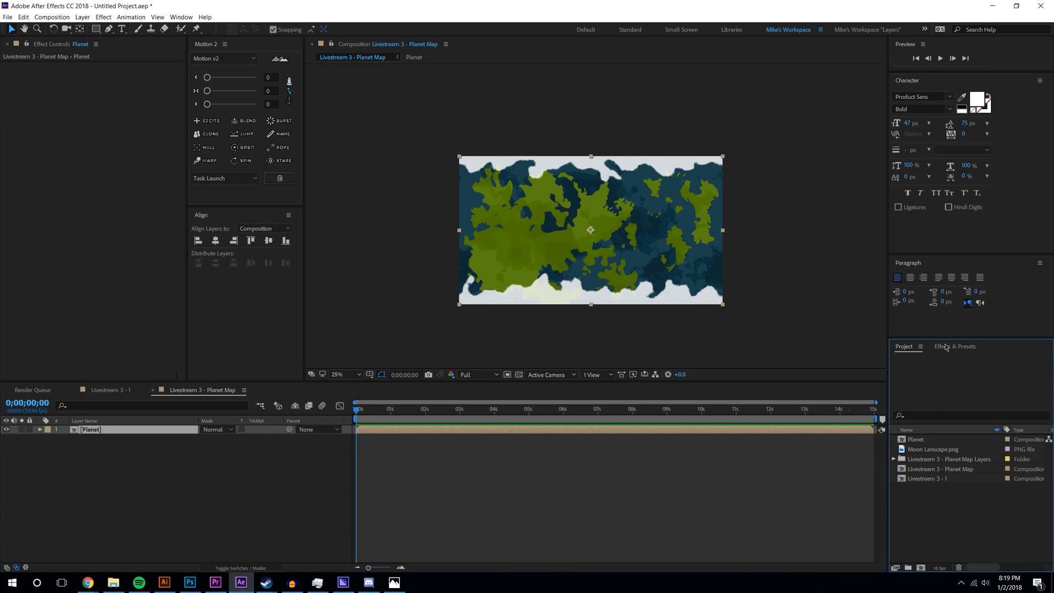
left_click(945, 347)
- Apply CC Sphere to the Planet layer and set its radius to 388
left_click(942, 360)
type("cc spher")
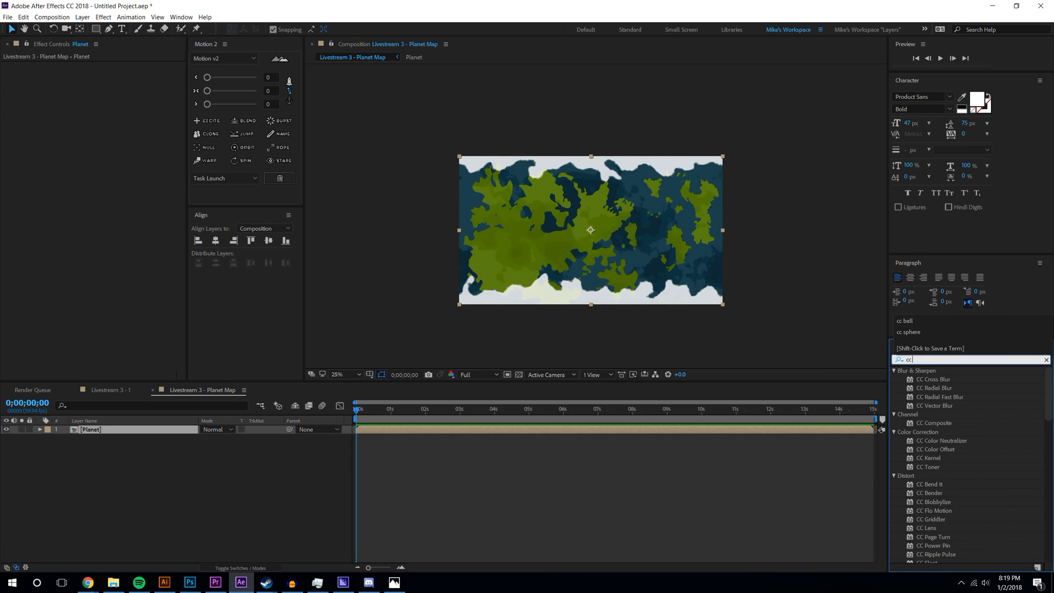
double_click(930, 379)
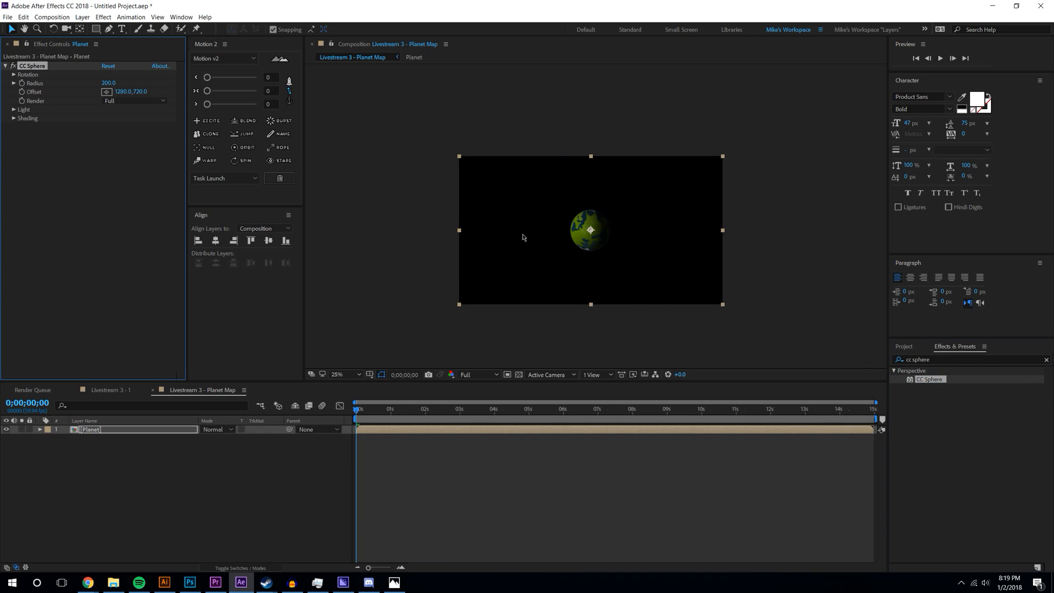
key("period")
key("period")
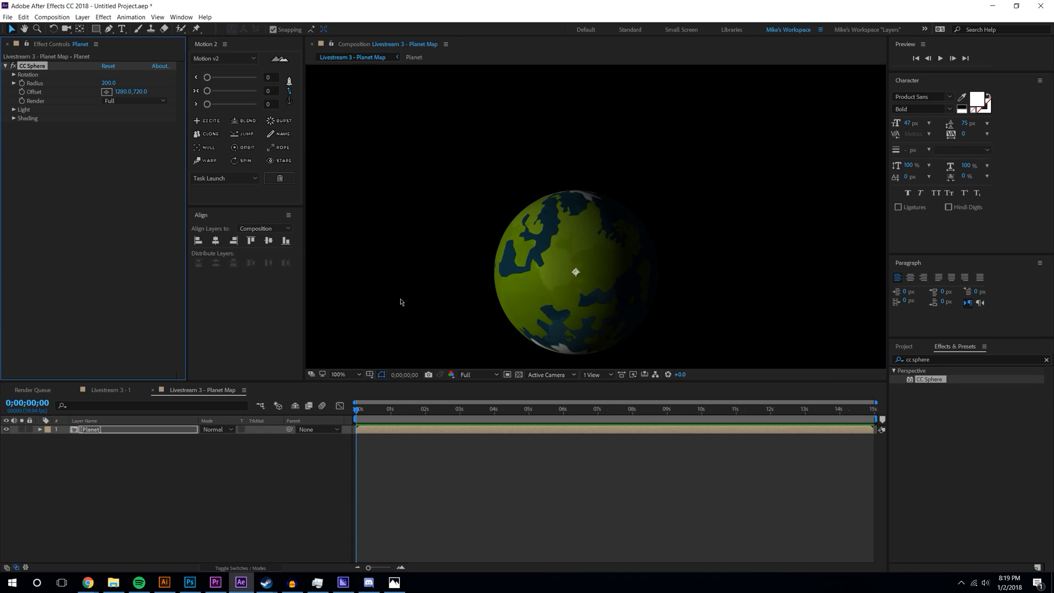
key("comma")
left_click_drag(116, 86, 220, 168)
left_click(229, 466)
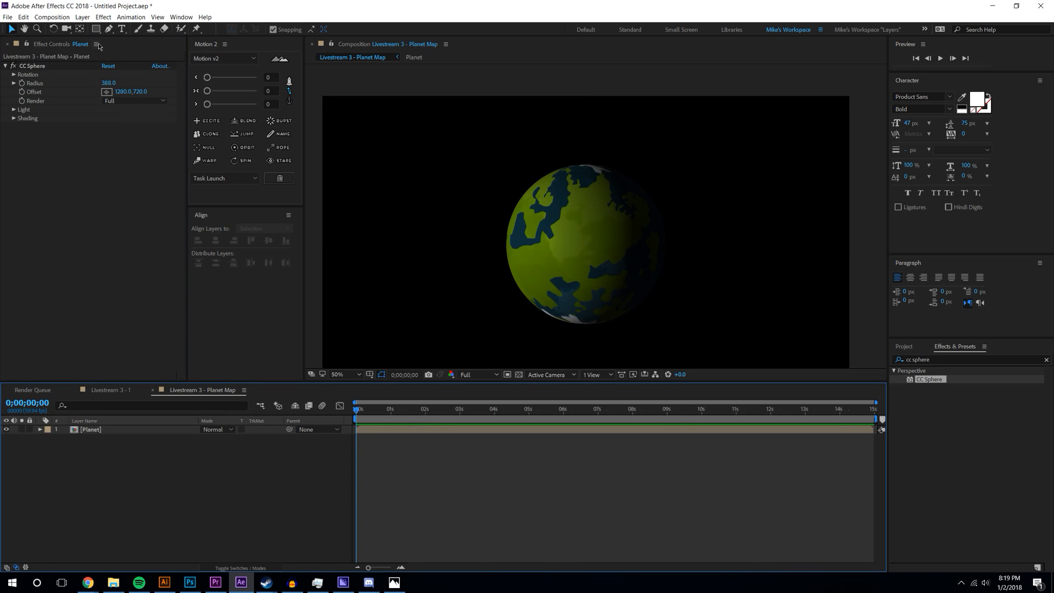
- Set CC Sphere Light Intensity to 0 and Ambient to 102
left_click(14, 109)
left_click(105, 118)
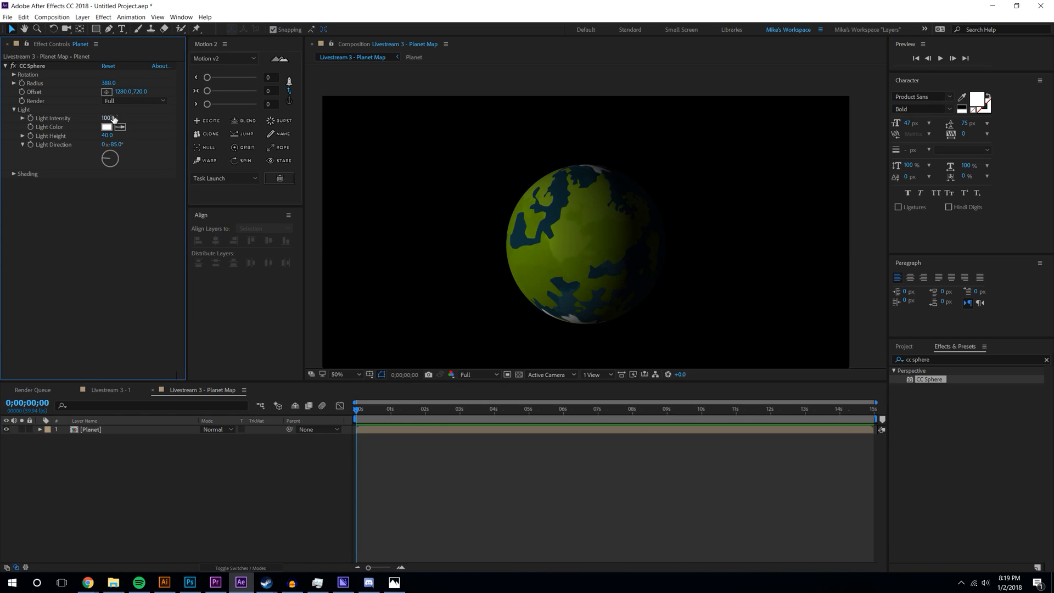
type("0")
key("Return")
left_click(13, 173)
left_click_drag(109, 182, 139, 182)
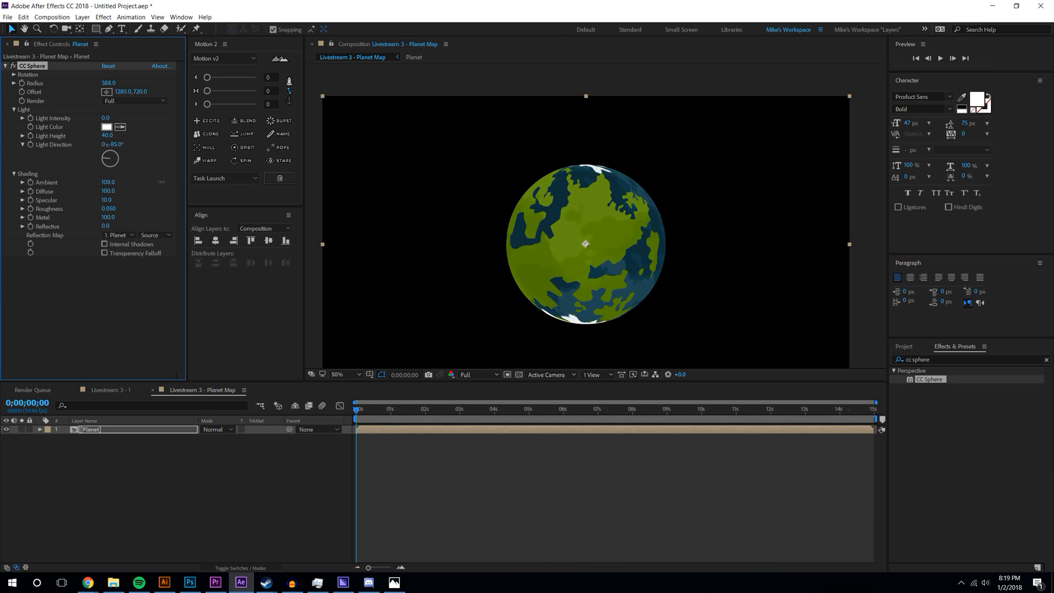
- Spin the sphere on Y, tilt to check the pole, then reset X rotation to 0
left_click(14, 74)
left_click_drag(113, 112, 150, 112)
mouse_move(113, 82)
left_mouse_down()
mouse_move(136, 81)
mouse_move(74, 91)
mouse_move(122, 85)
left_mouse_up()
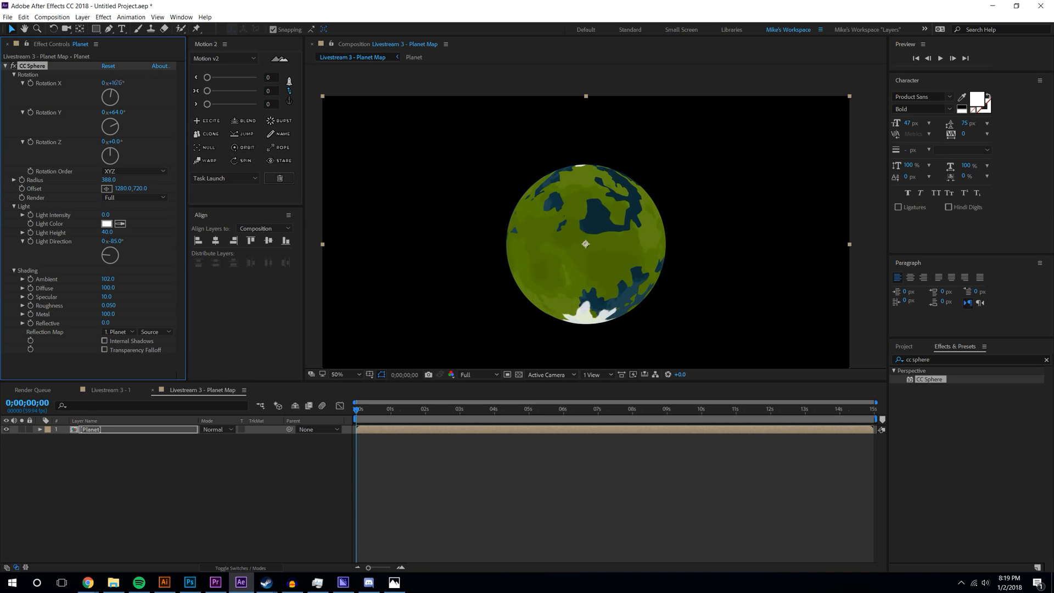
left_click(282, 467)
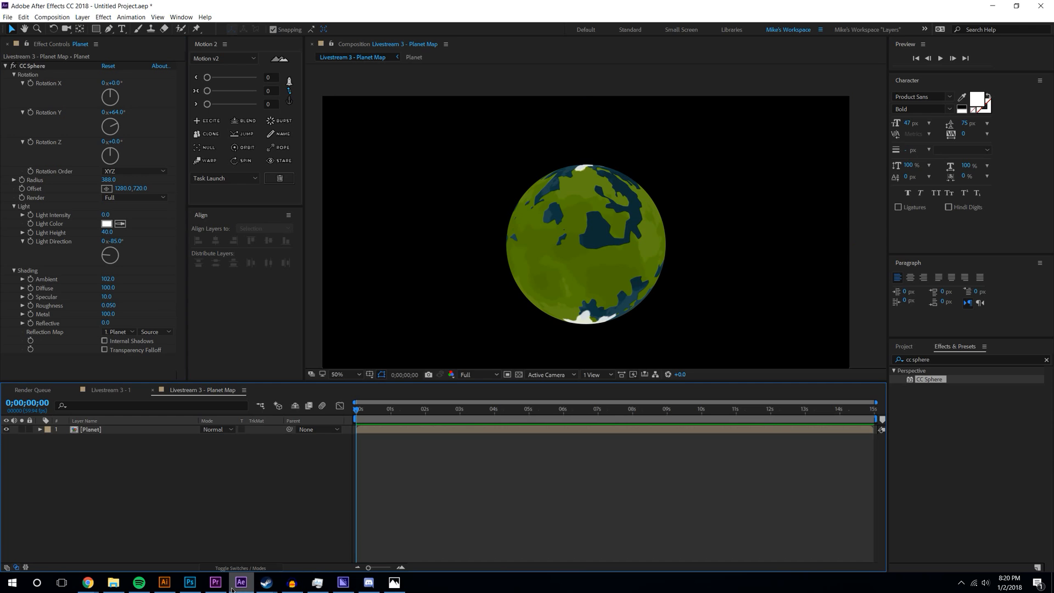
- Open the Planet pre-composition from the Planet Map comp
left_click(131, 390)
left_click(202, 390)
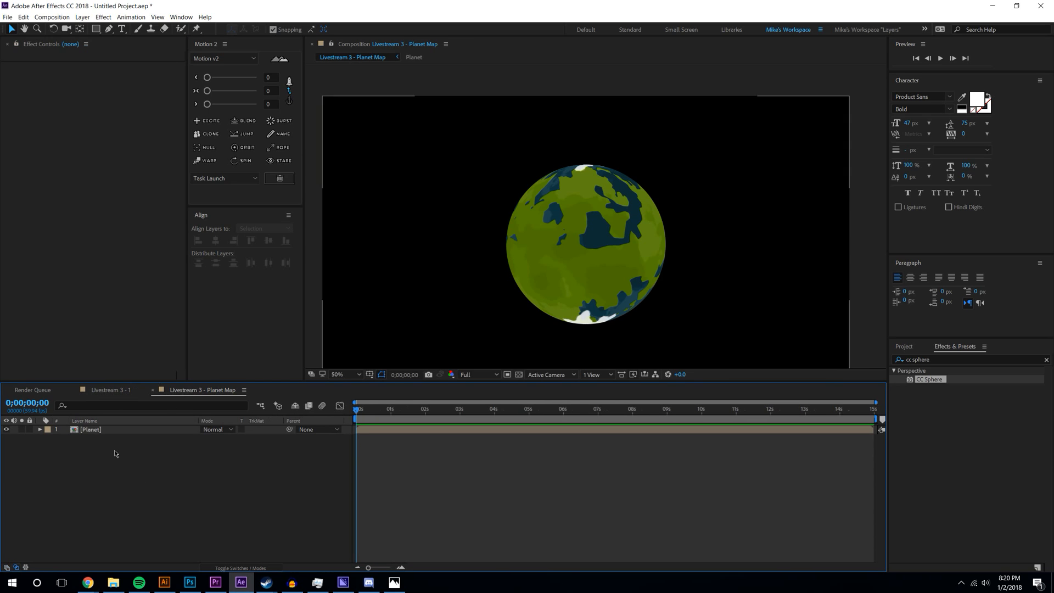
left_click(110, 429)
double_click(110, 430)
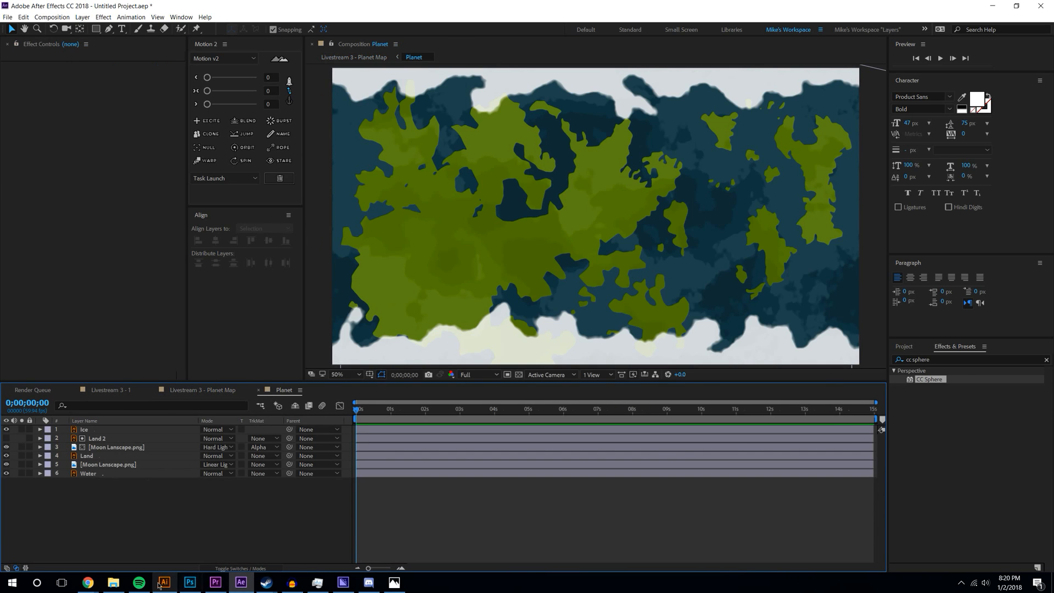
left_click(164, 582)
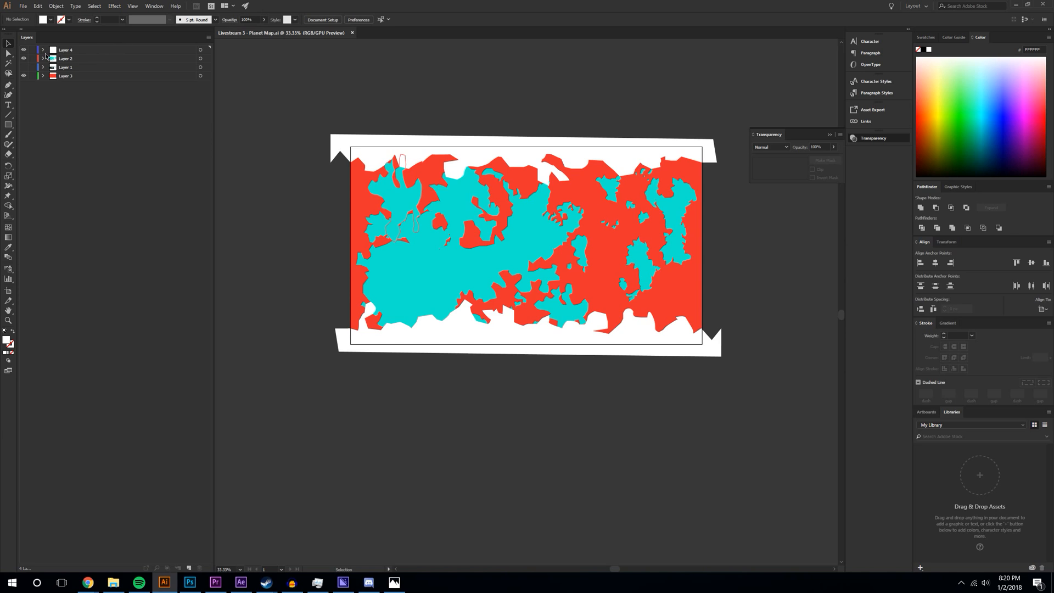
- Delete the four white ice shapes from the map artwork
left_click(471, 141)
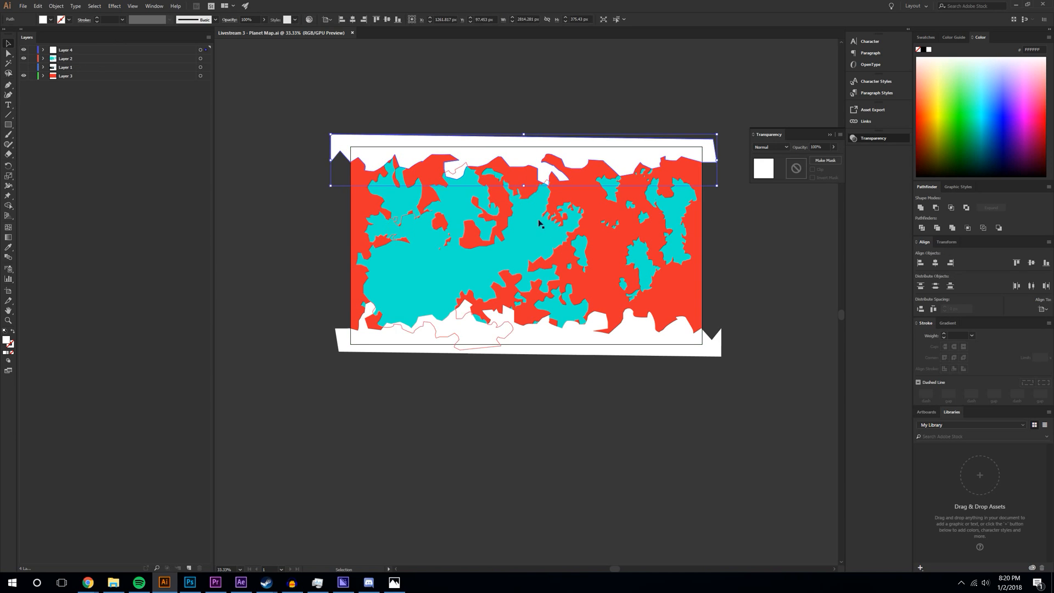
key("Delete")
left_click(470, 352)
key("Delete")
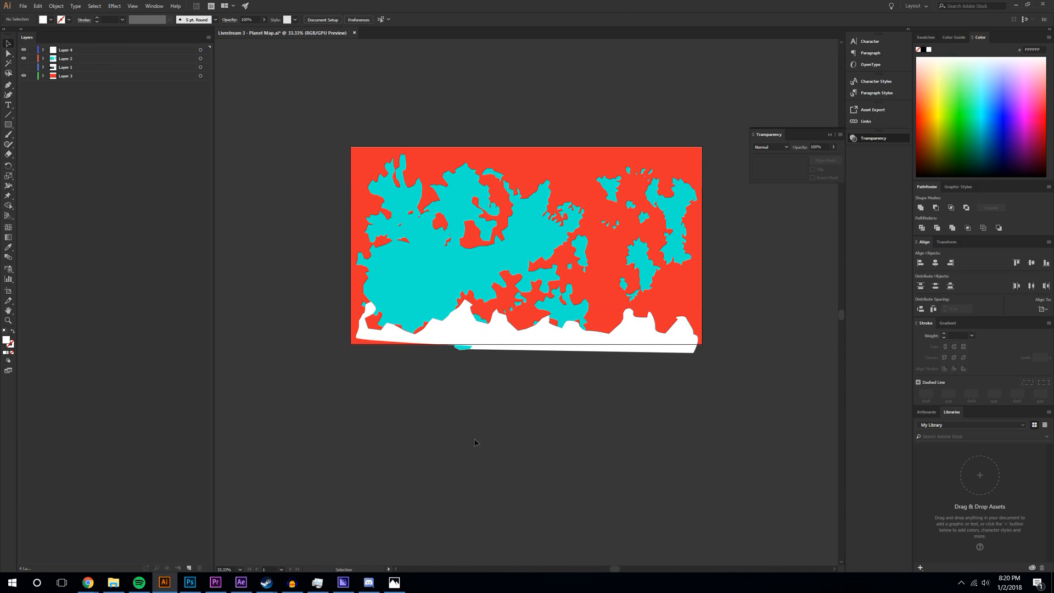
left_click(502, 354)
key("Delete")
left_click(447, 333)
key("Delete")
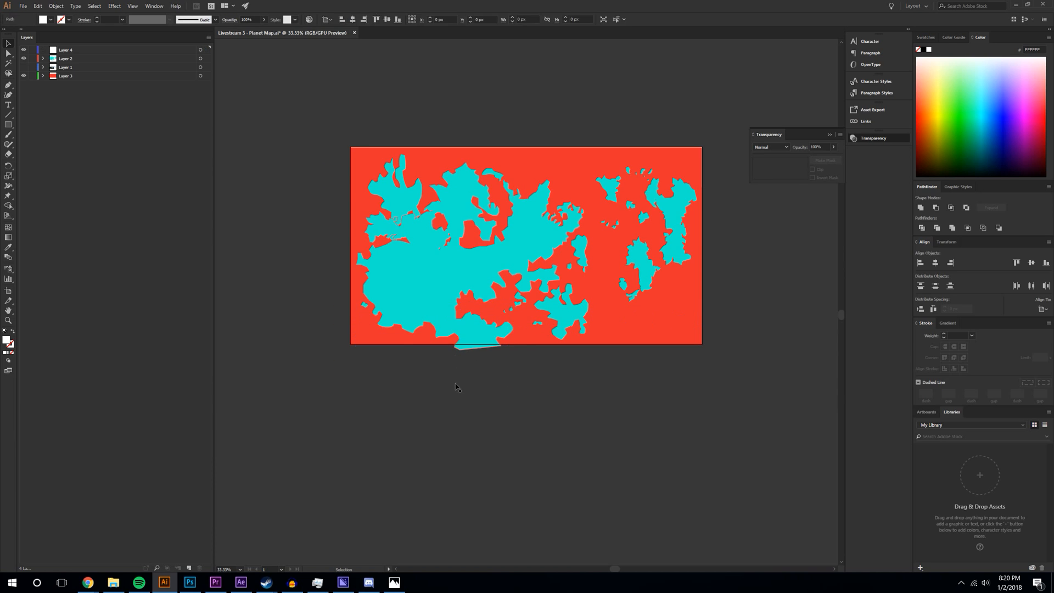
- Shorten the cyan continent art from the top and move it upward
left_click(23, 58)
left_click(23, 58)
left_click(209, 62)
left_click_drag(526, 154, 526, 179)
mouse_move(524, 254)
left_mouse_down()
mouse_move(523, 232)
mouse_move(525, 242)
left_mouse_up()
left_click(788, 323)
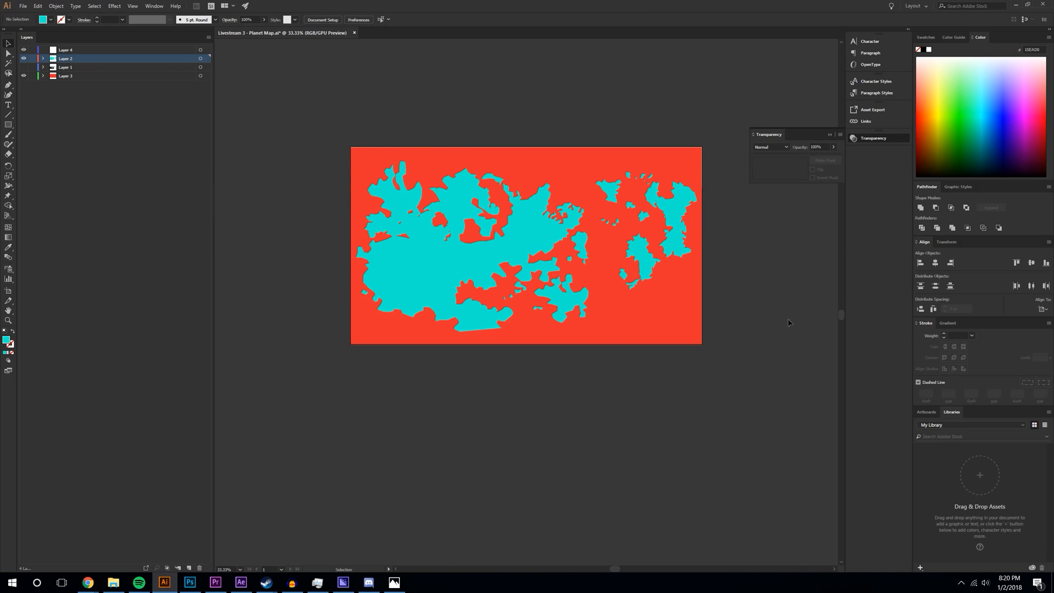
left_click(681, 239)
left_click(162, 110)
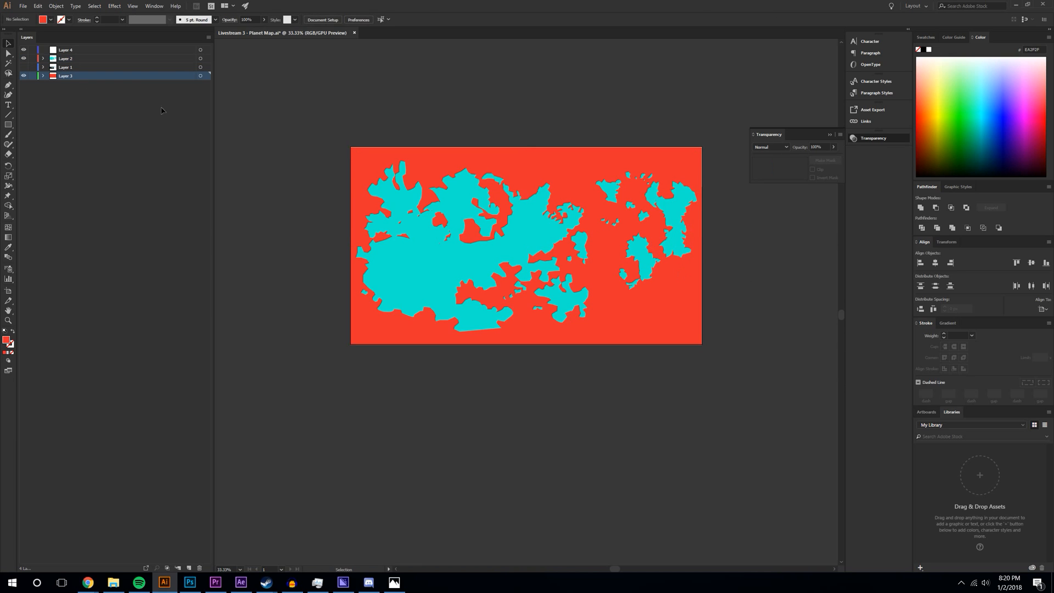
- Resize the continent art to about 1879 px wide and 1181 px tall and reposition it
left_click(200, 58)
left_click_drag(696, 247, 614, 238)
left_click_drag(495, 229, 546, 231)
left_click_drag(540, 161, 541, 170)
left_click_drag(542, 224, 511, 222)
left_click_drag(508, 222, 508, 221)
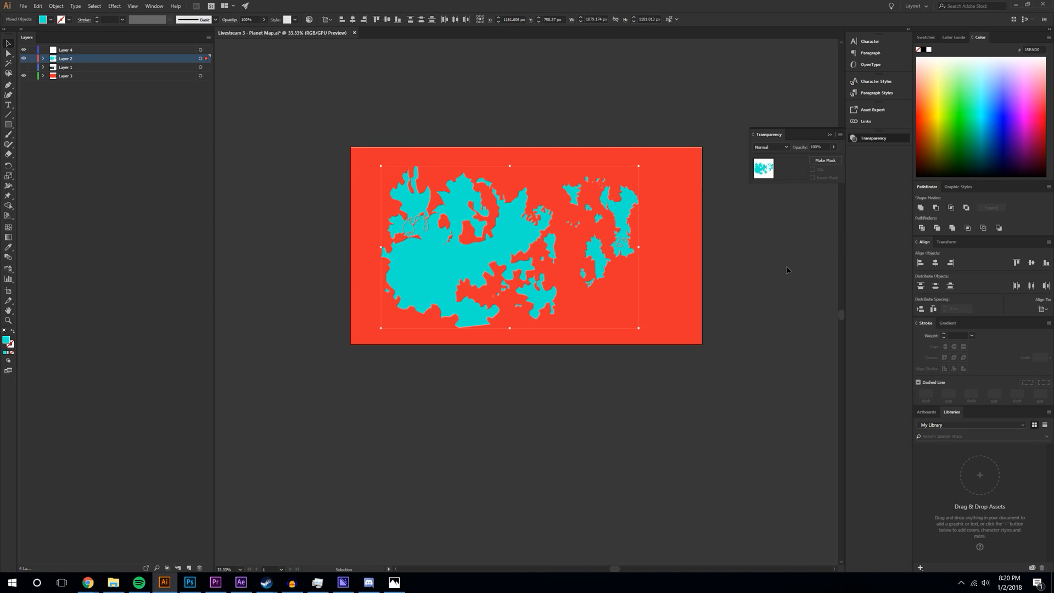
left_click(686, 129)
- Move the right-hand cyan islands about 278 px further right
left_click_drag(564, 352, 564, 352)
left_click(684, 295, "shift")
left_click_drag(621, 214, 659, 232)
left_click(395, 512)
- Save Planet Map.ai
key("a")
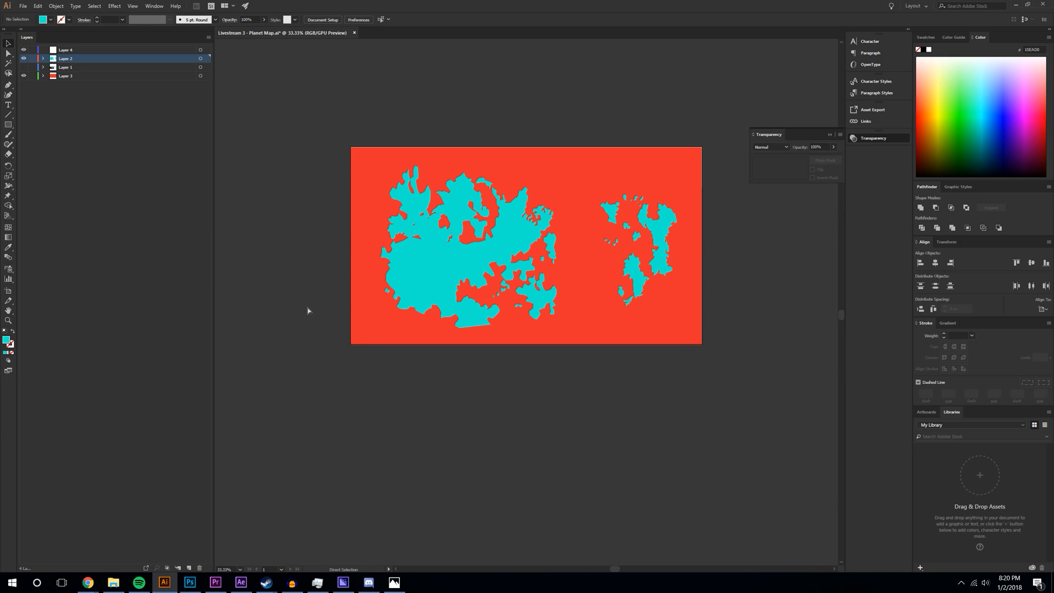
key("ctrl+s")
left_click(23, 7)
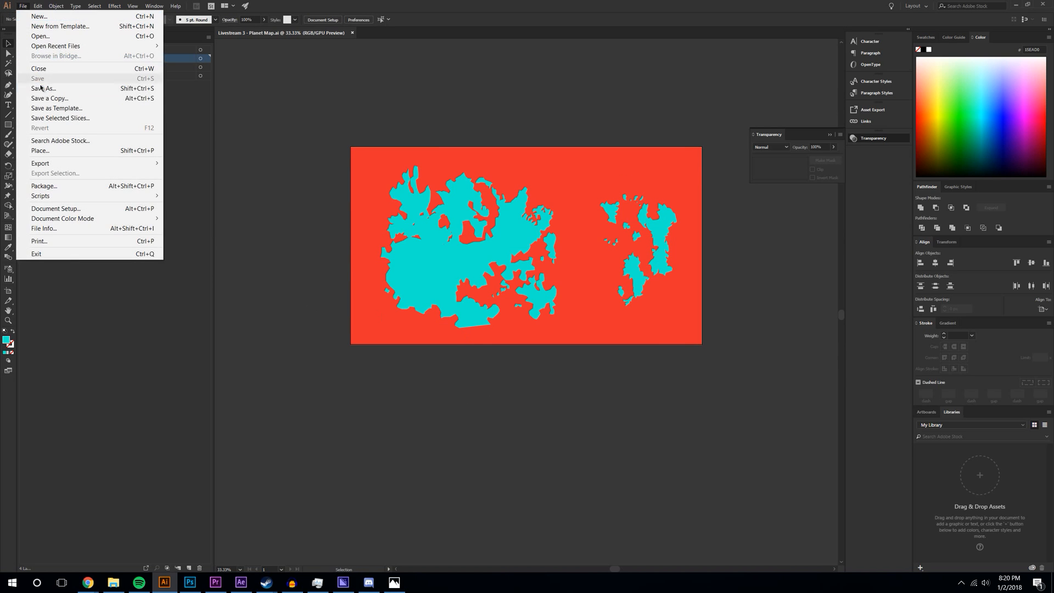
key("Escape")
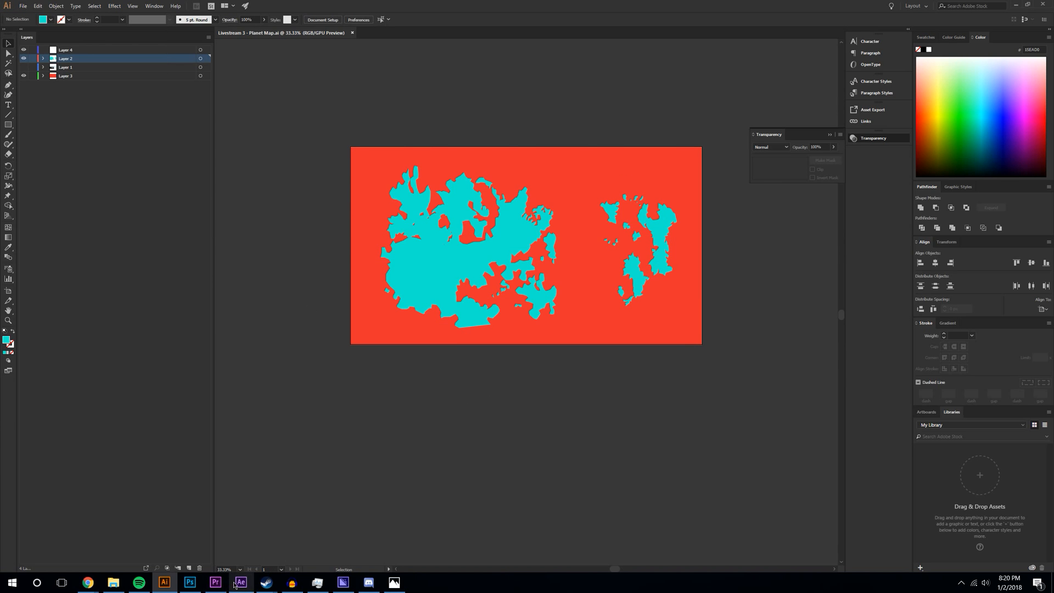
left_click(241, 583)
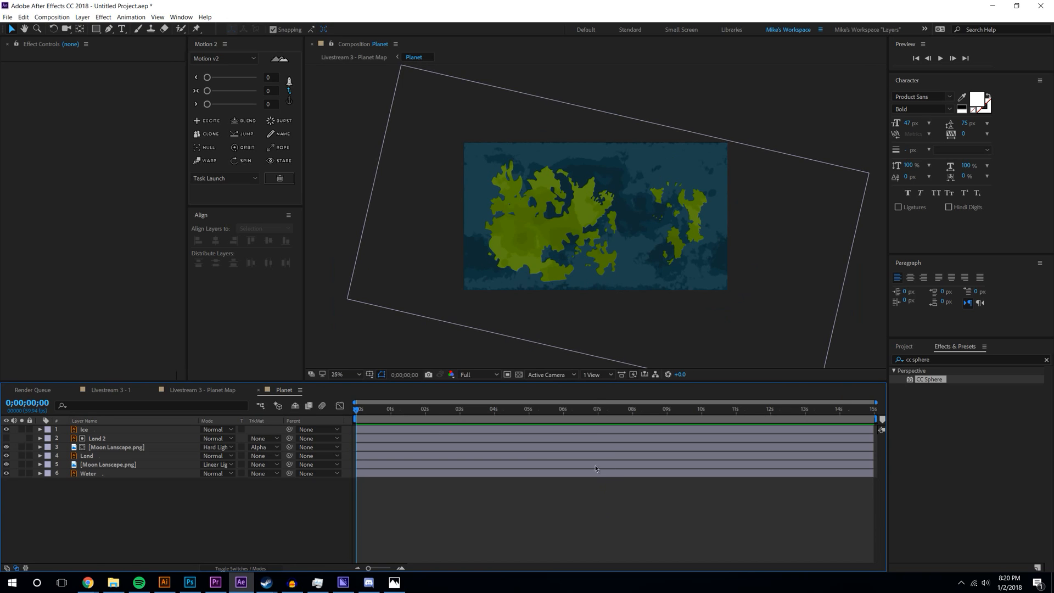
- In the Planet Map comp, shrink the CC Sphere radius from 368 to 354
key("period")
left_click(196, 392)
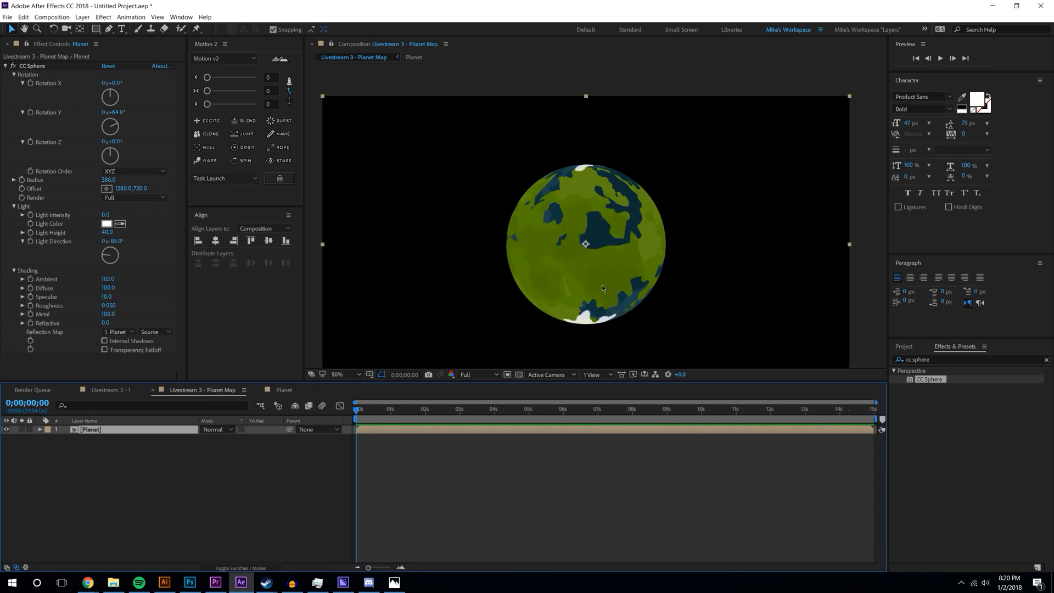
left_click(357, 497)
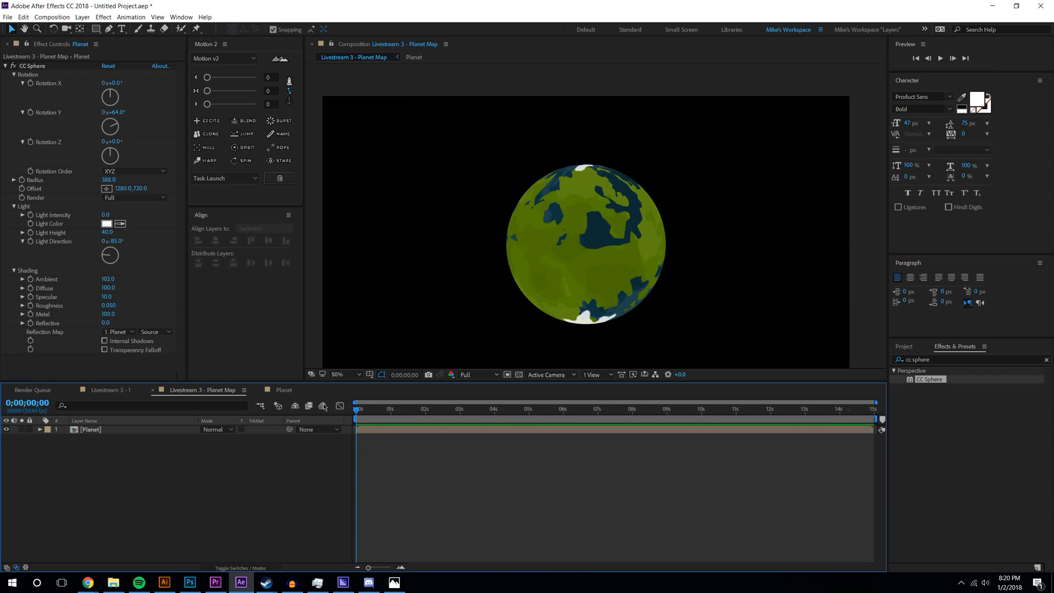
key("comma")
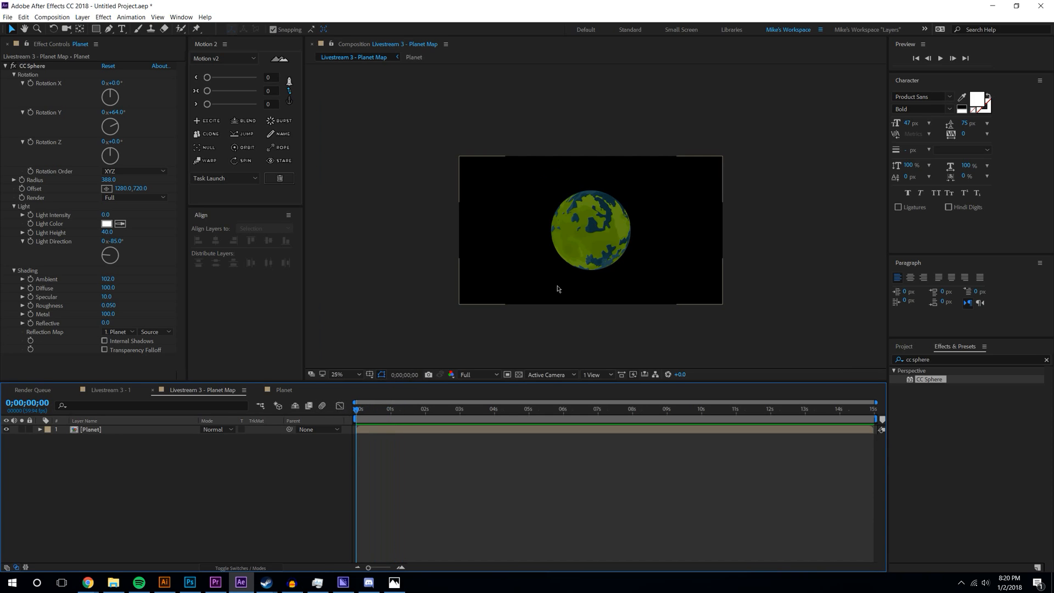
key("period")
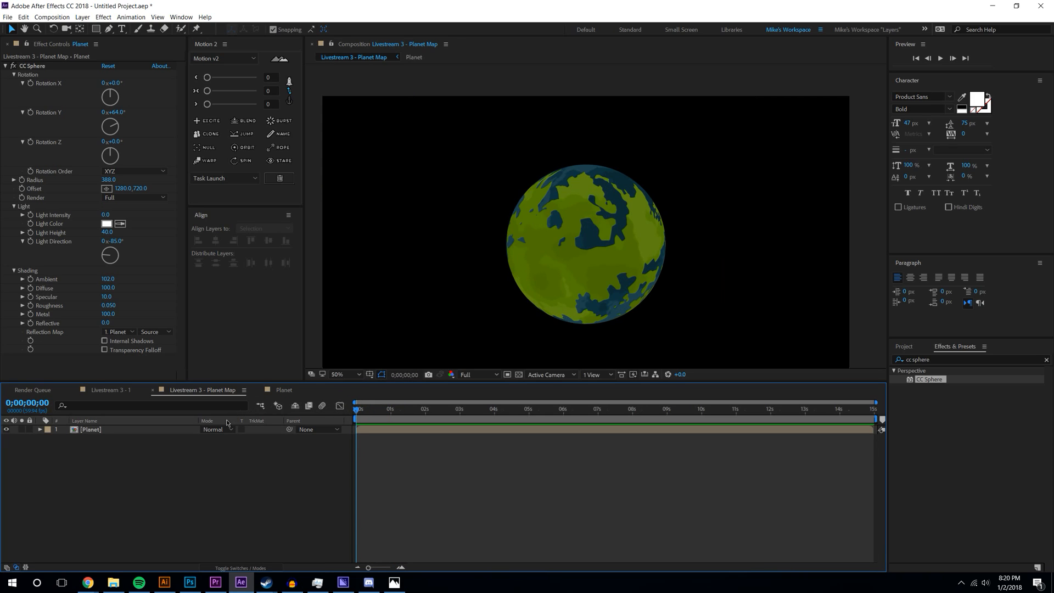
mouse_move(108, 179)
left_mouse_down()
mouse_move(152, 179)
mouse_move(101, 179)
left_mouse_up()
scroll(599, 229, "down", 1)
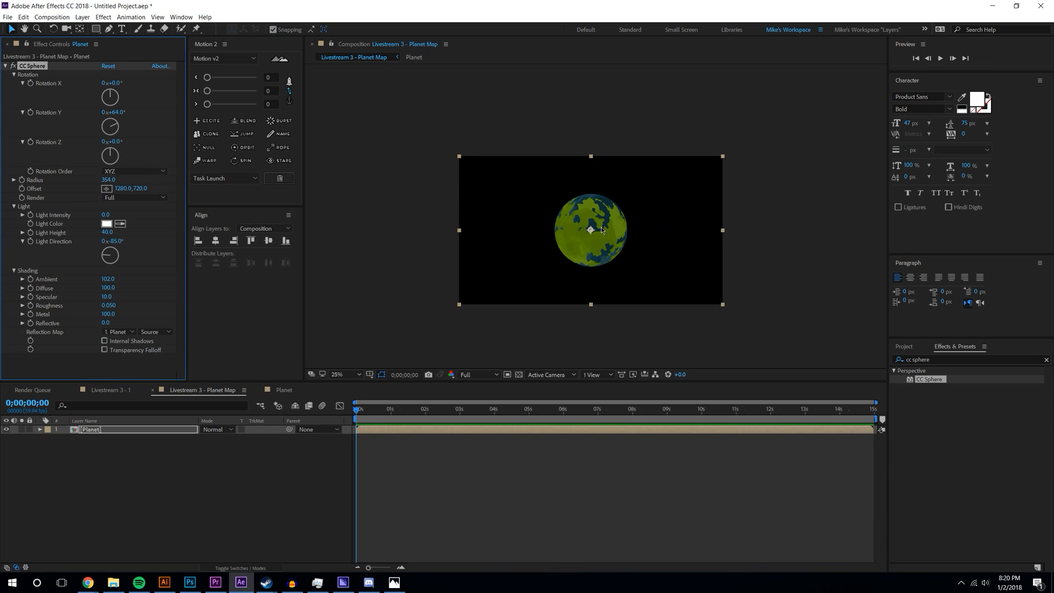
- Spin the globe to Rotation Y 1x+162° so the ocean side faces the viewer
left_click_drag(126, 115, 590, 186)
scroll(555, 247, "up", 1)
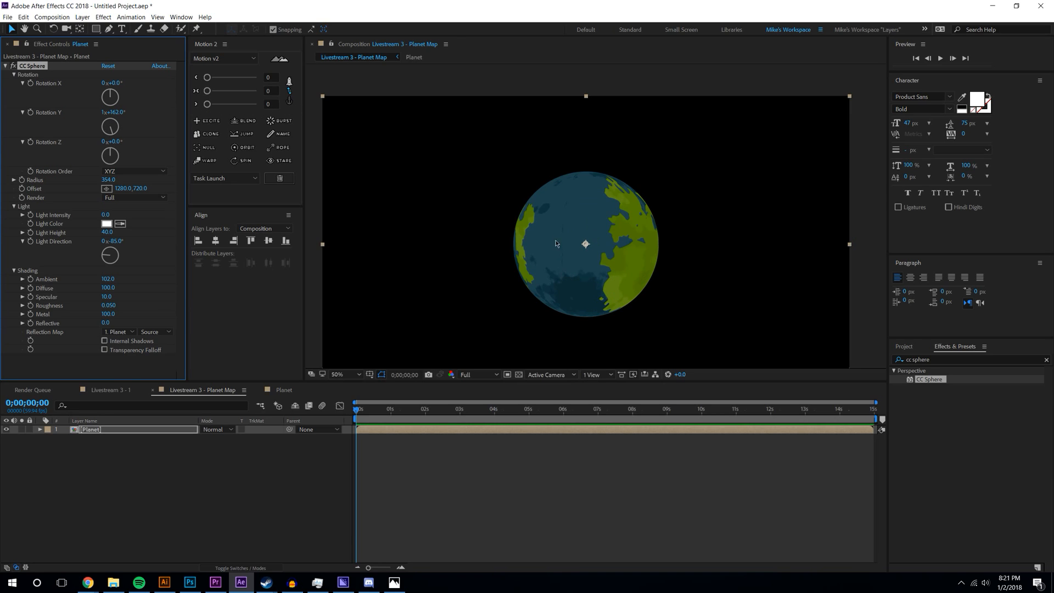
scroll(556, 267, "up", 1)
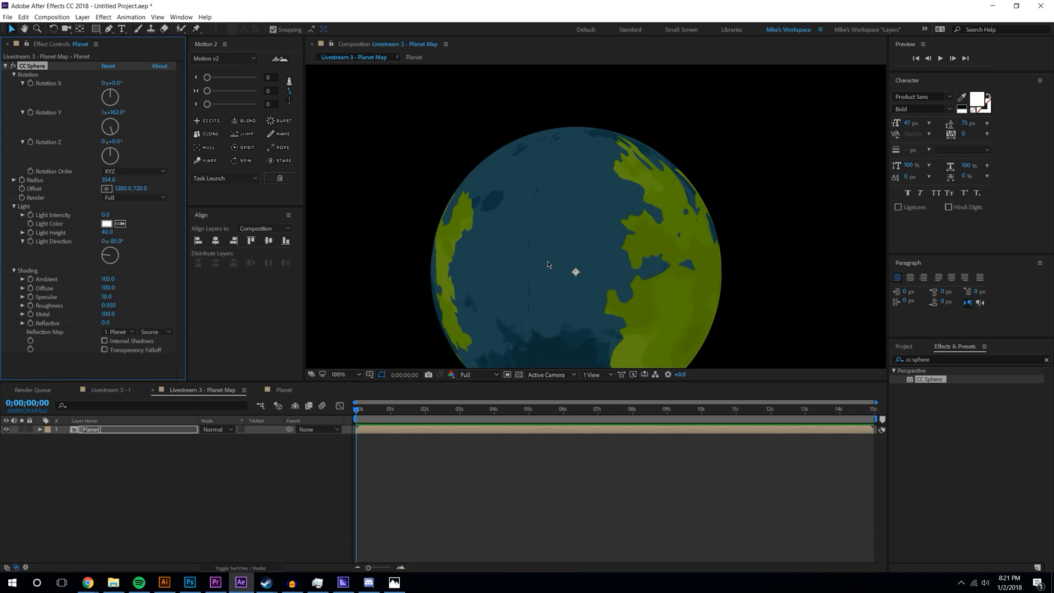
scroll(541, 308, "down", 1)
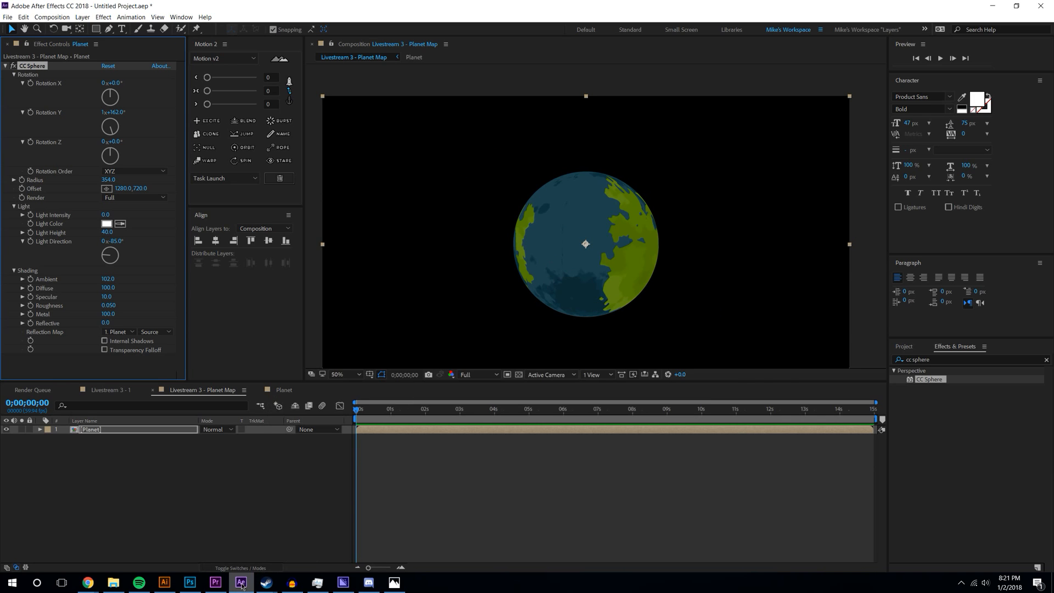
left_click(216, 586)
- Close Premiere Pro, then shrink the left cyan landmass and move it up and right
right_click(215, 586)
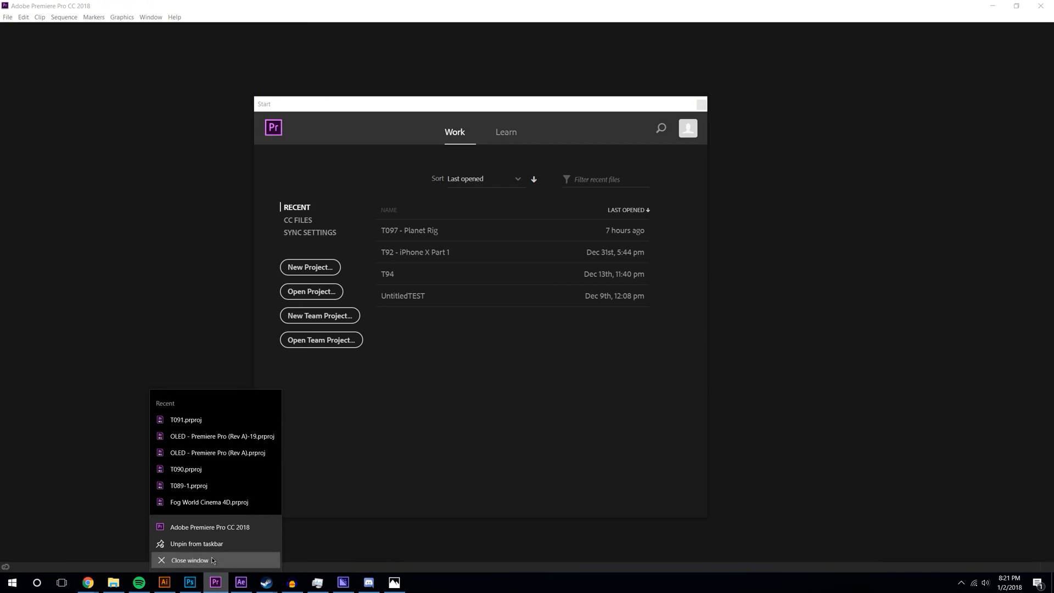
left_click(181, 560)
left_click(164, 583)
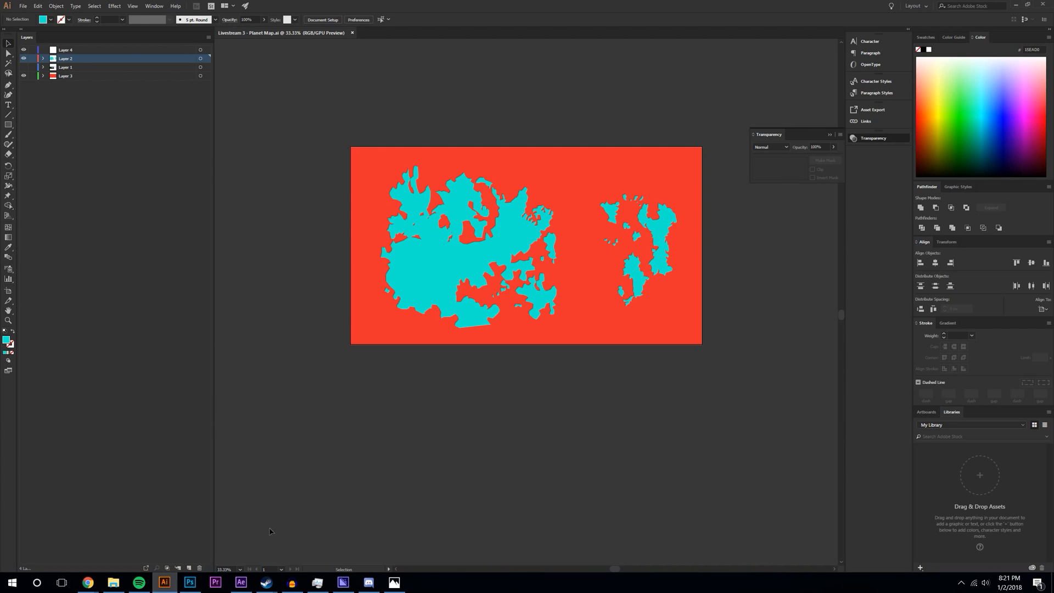
left_click(420, 274)
left_click_drag(466, 173, 470, 203)
left_click_drag(553, 201, 541, 214)
left_click_drag(493, 279, 510, 254)
- Delete the small cyan island and save the map
mouse_move(416, 215)
left_mouse_down()
mouse_move(416, 232)
mouse_move(407, 215)
mouse_move(400, 229)
mouse_move(418, 215)
left_mouse_up()
key("ctrl+shift+a")
left_click(492, 408)
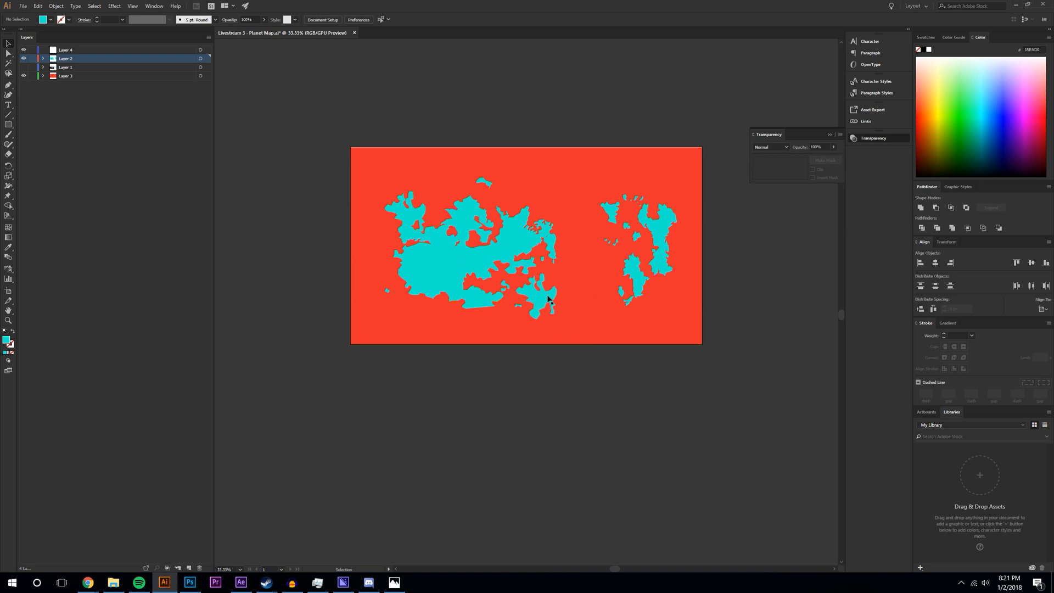
mouse_move(537, 301)
left_mouse_down()
mouse_move(529, 291)
mouse_move(547, 305)
mouse_move(533, 285)
mouse_move(542, 293)
left_mouse_up()
left_click(583, 420)
left_click(530, 283)
key("Delete")
key("ctrl+s")
- Turn the globe's CC Sphere Rotation Y to 0x+259.0° and open the flat Planet comp
left_click(241, 582)
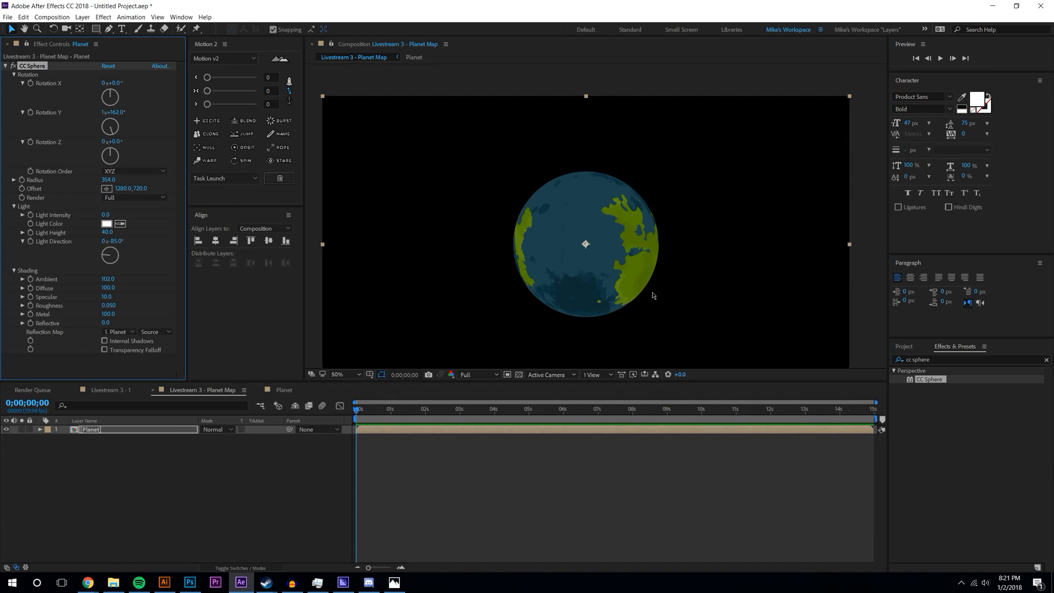
left_click_drag(115, 113, 55, 135)
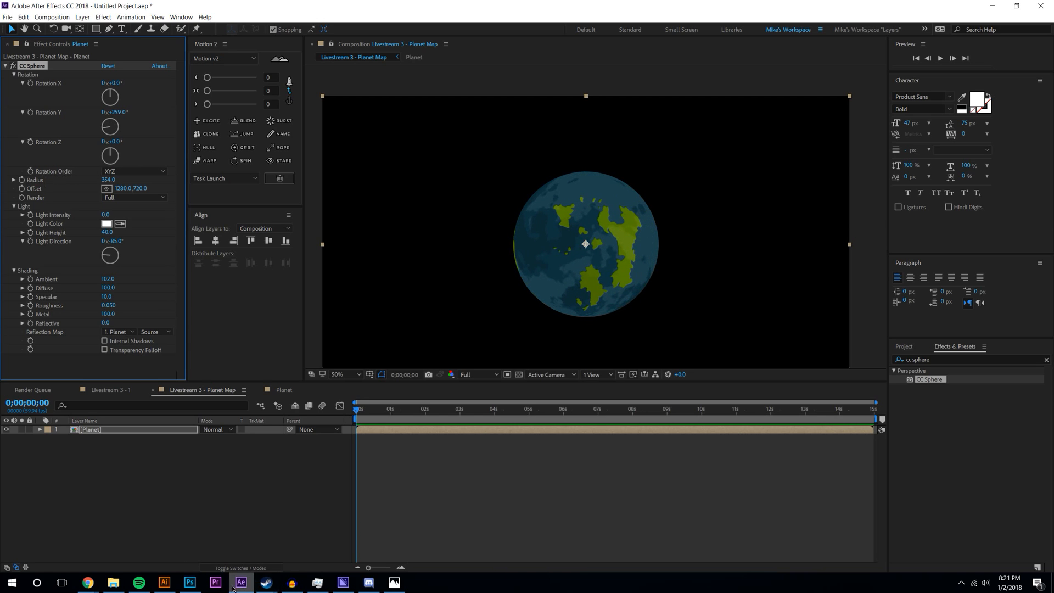
left_click(218, 523)
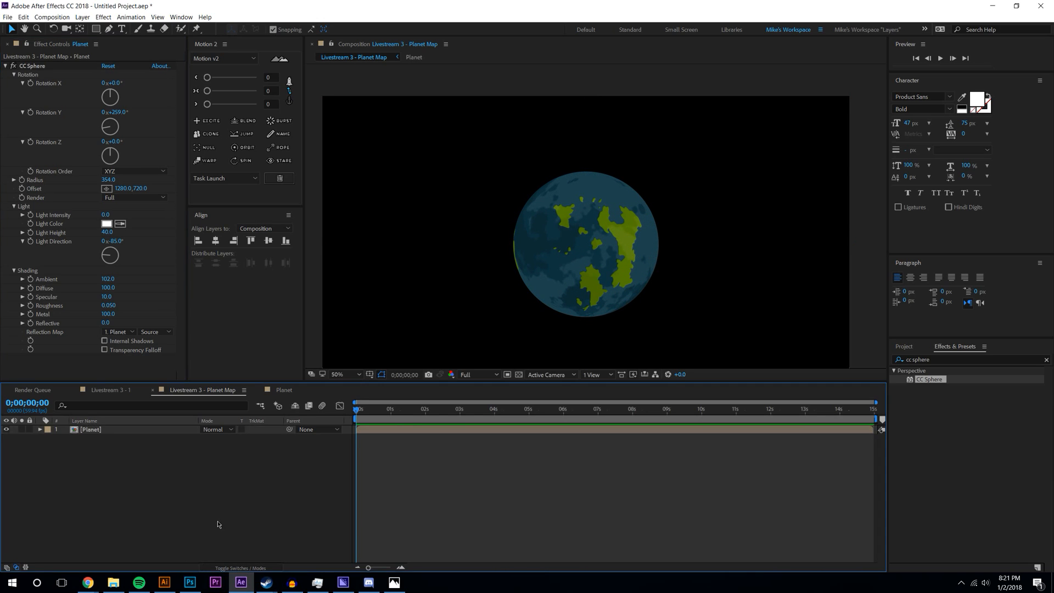
left_click(278, 390)
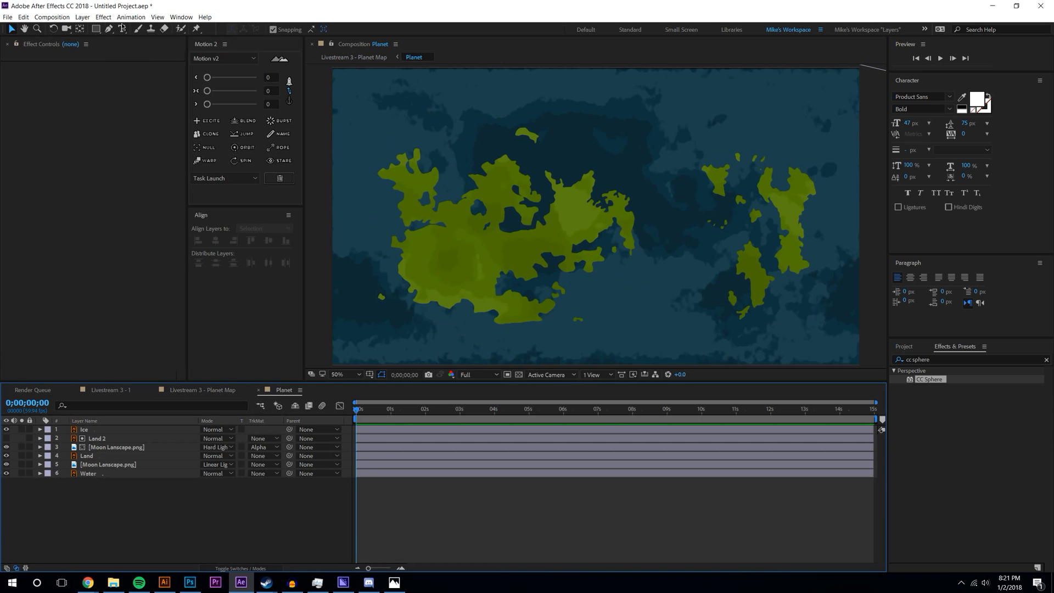
- Pick the Pen tool and pan the Planet map view down-right
left_click(109, 28)
scroll(463, 141, "down", 2)
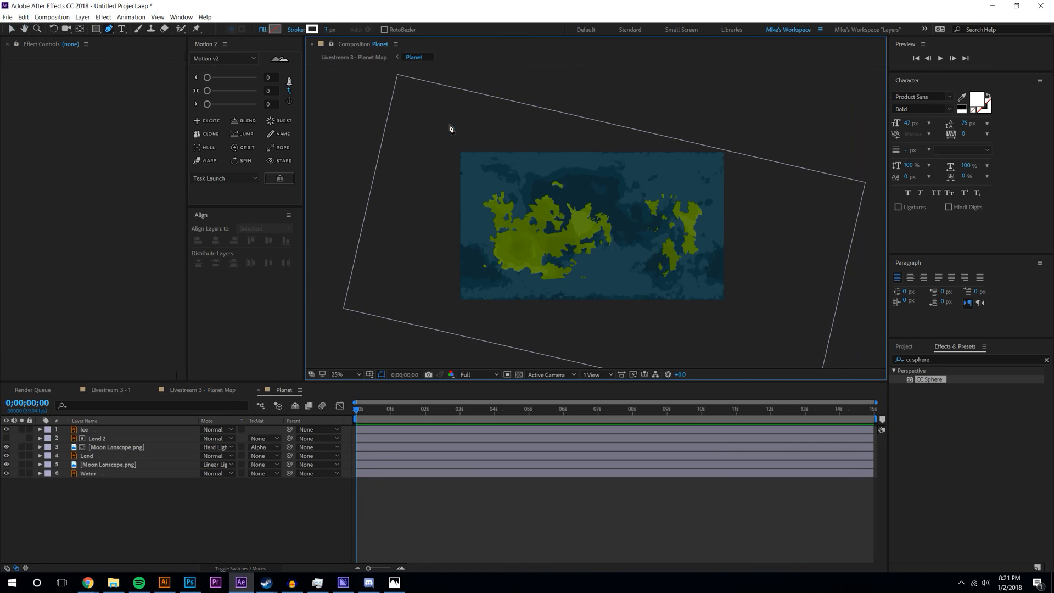
scroll(478, 134, "up", 2)
mouse_move(376, 122)
left_mouse_down()
mouse_move(405, 143)
mouse_move(384, 141)
left_mouse_up()
left_click(122, 585)
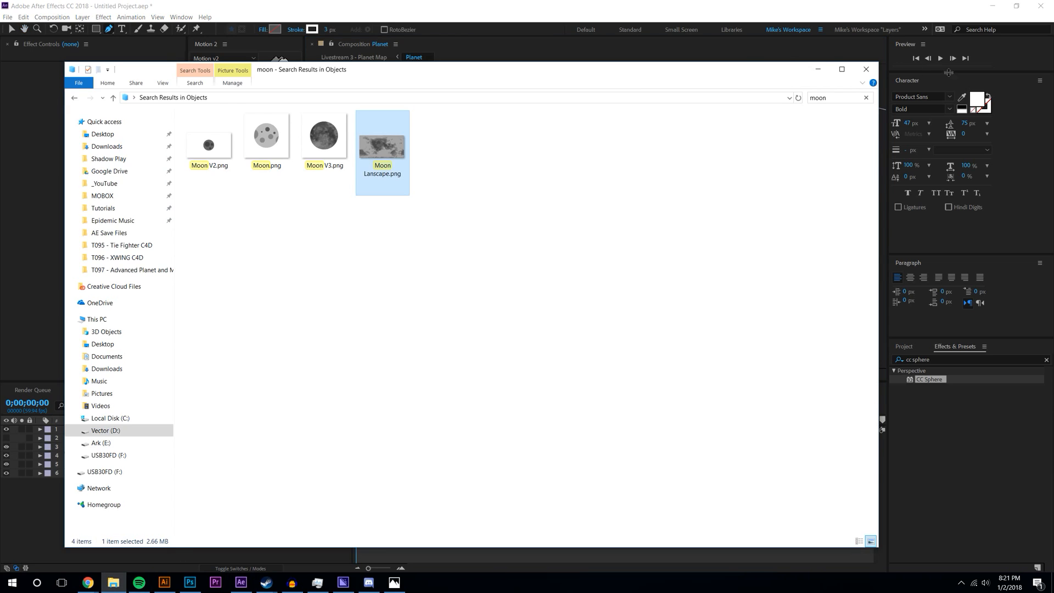
left_click(818, 70)
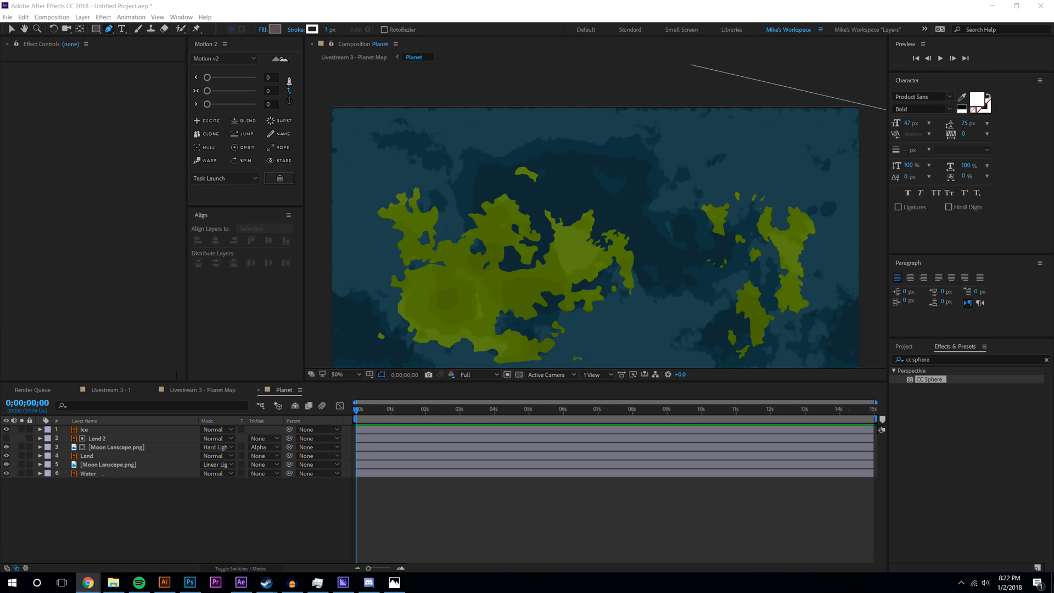
left_click(213, 555)
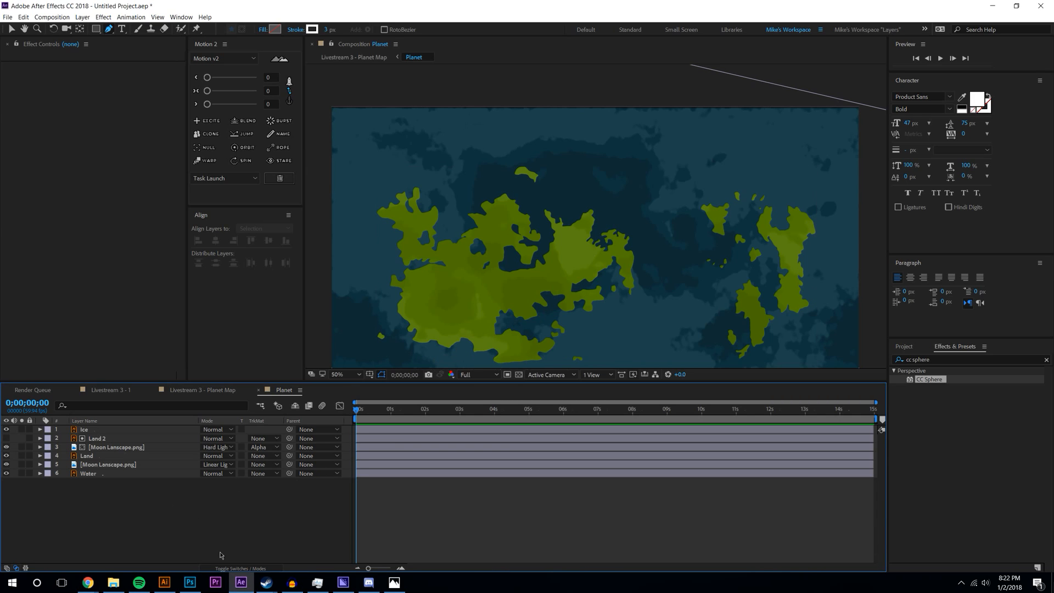
key("alt+Tab")
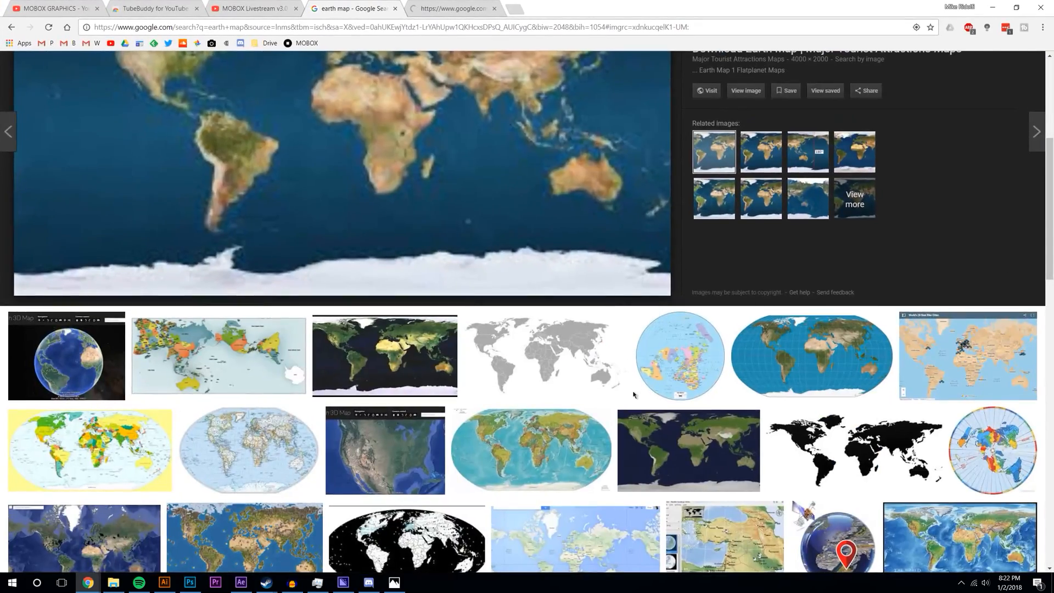
scroll(489, 380, "down", 12)
scroll(490, 380, "up", 7)
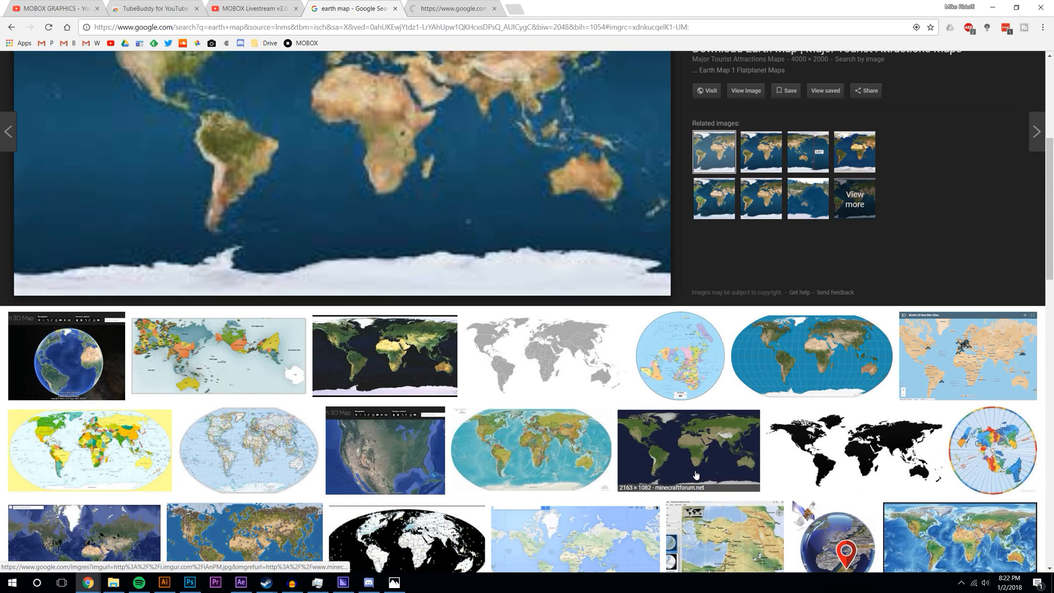
scroll(511, 399, "up", 5)
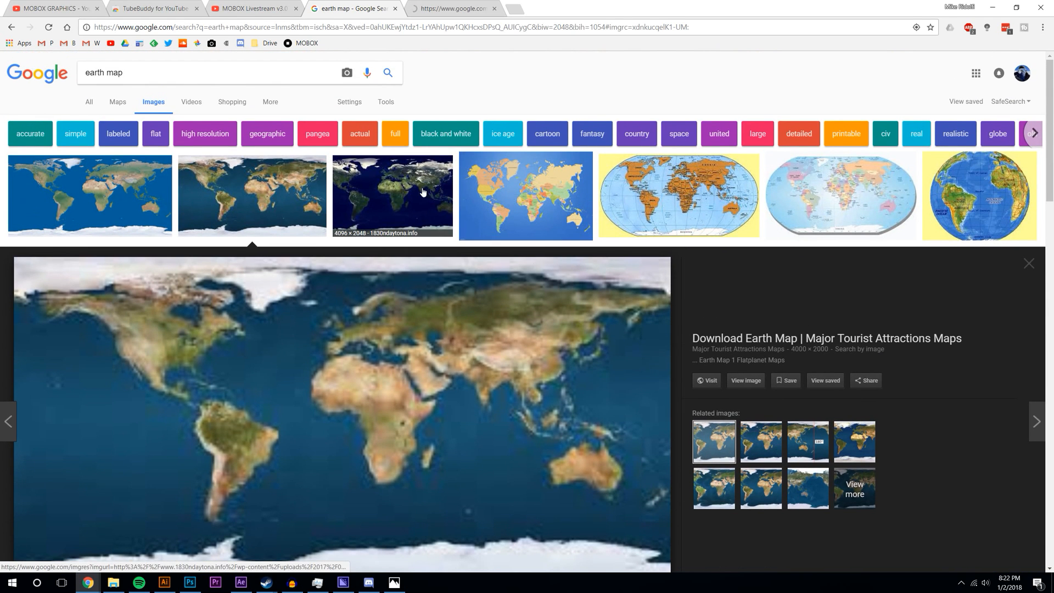
left_click(393, 203)
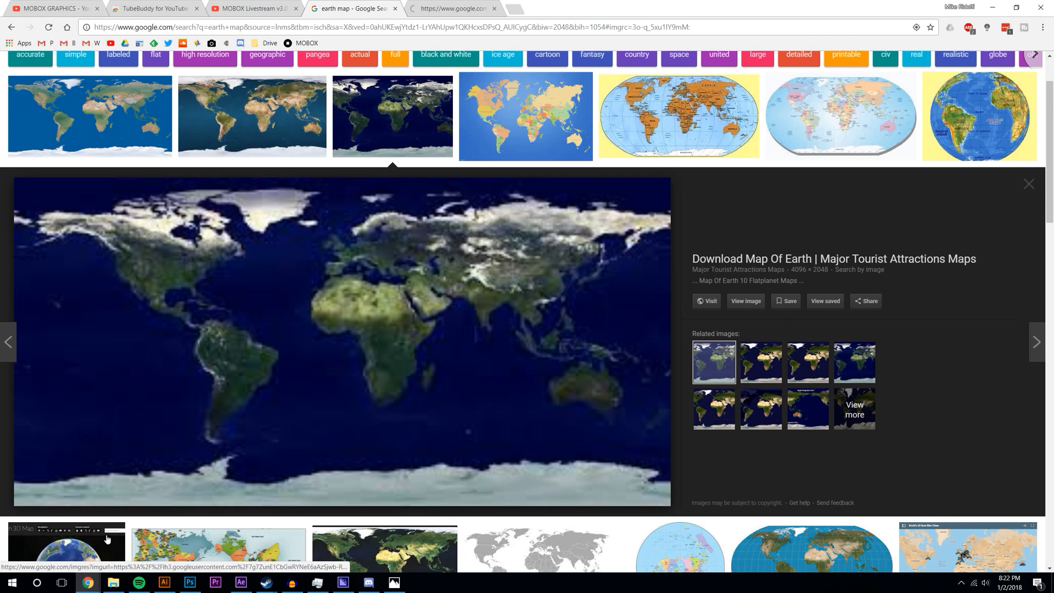
left_click(992, 7)
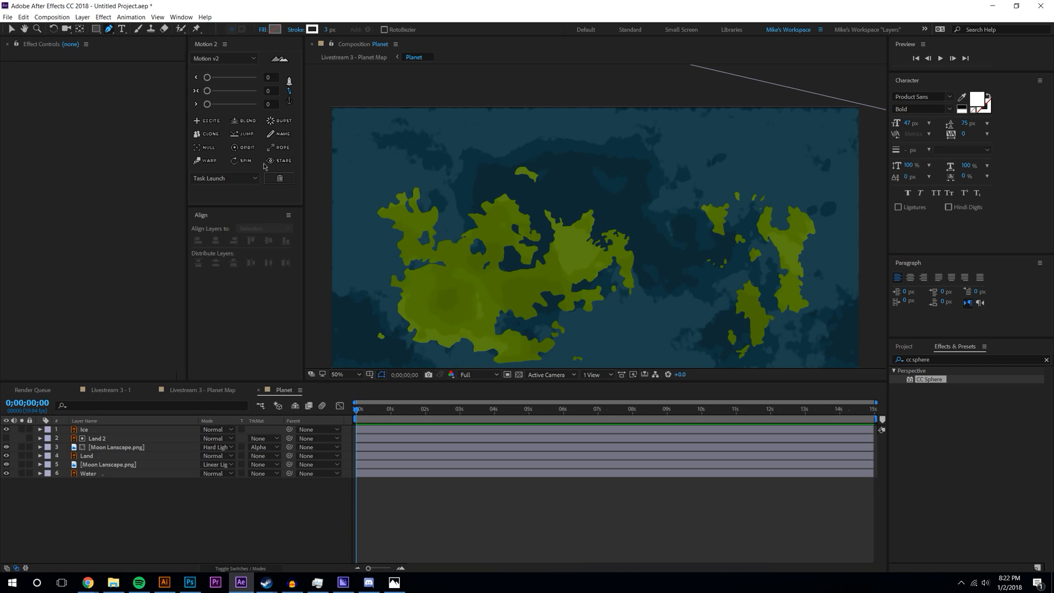
- Turn on the viewer grid overlay and delete the Ice layer
left_click(371, 375)
left_click(387, 412)
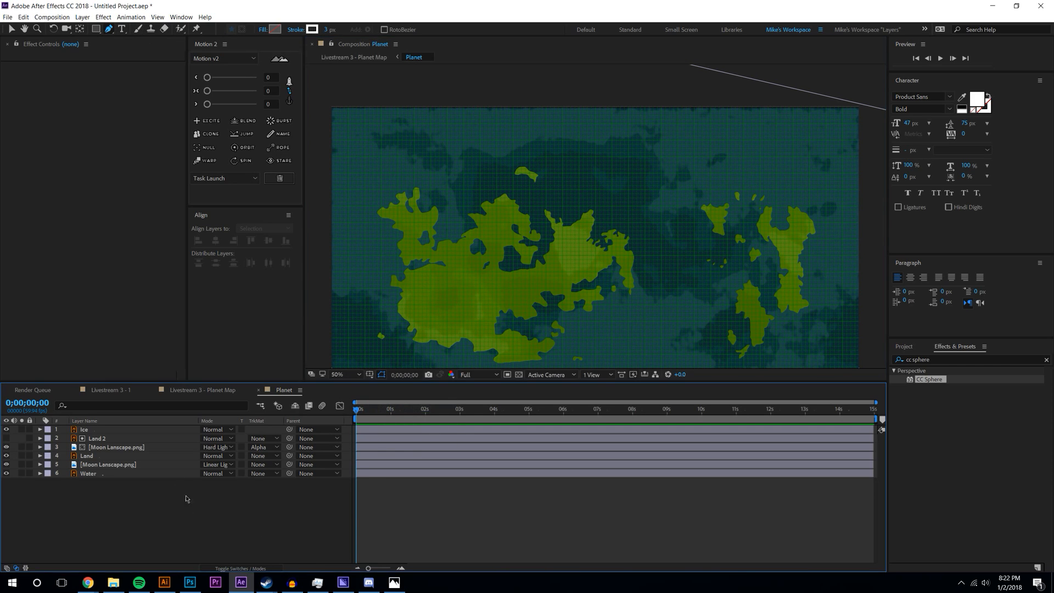
left_click(103, 431)
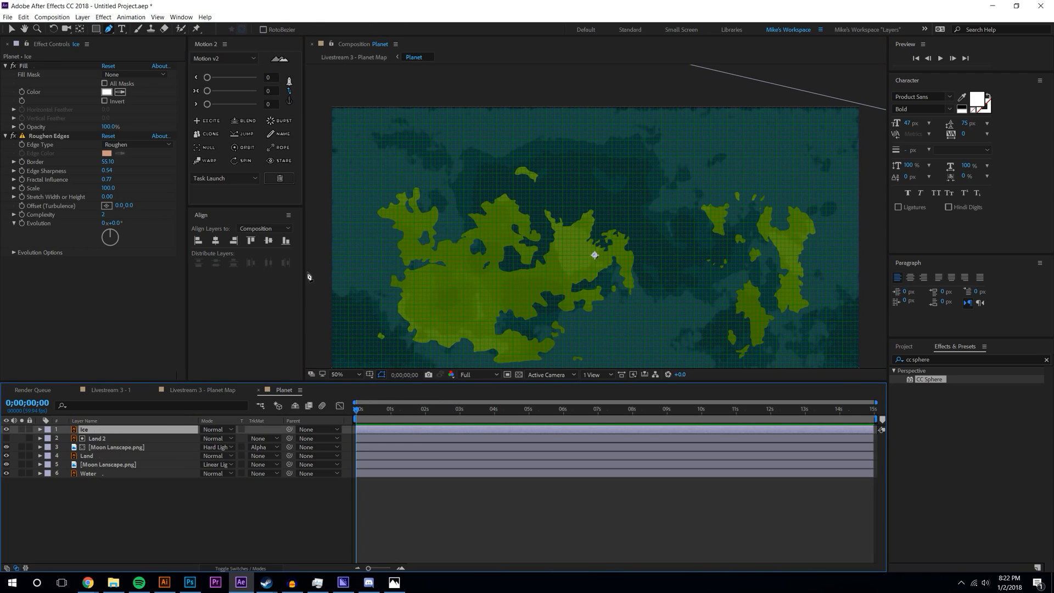
key("Delete")
- Trace the map's top edge with pen points from the top-left corner
left_click(331, 124)
left_click(343, 130)
left_click(344, 136)
left_click(353, 136)
left_click(359, 143)
left_click(361, 149)
left_click(371, 142)
left_click(382, 142)
left_click(385, 150)
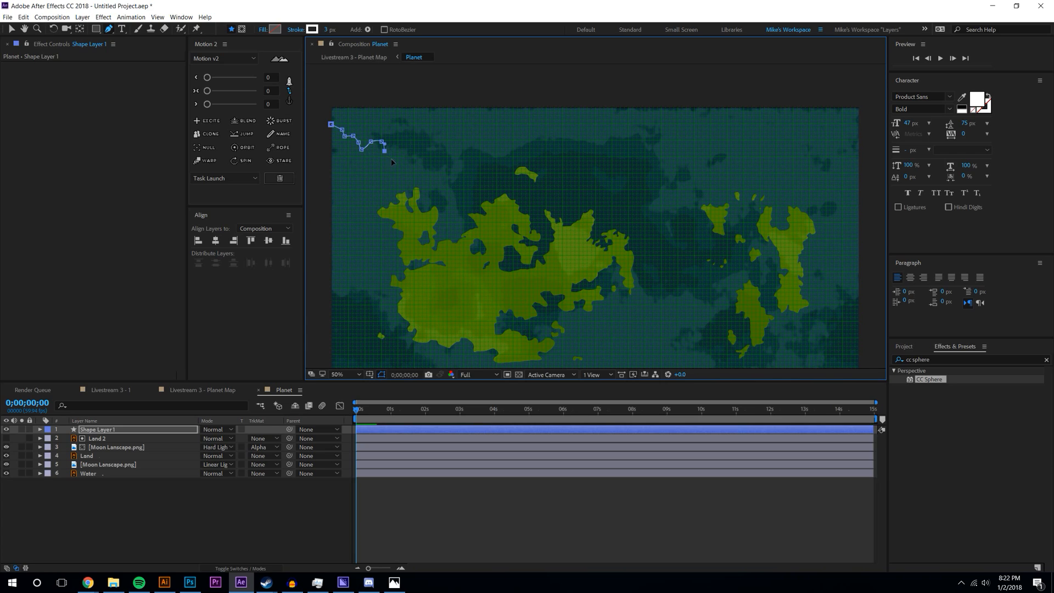
- Extend the pen path with a looping dip and further to the right
left_click(432, 157)
left_click(428, 169)
left_click(450, 180)
left_click(435, 192)
left_click(442, 199)
left_click(464, 187)
left_click(456, 169)
left_click(451, 164)
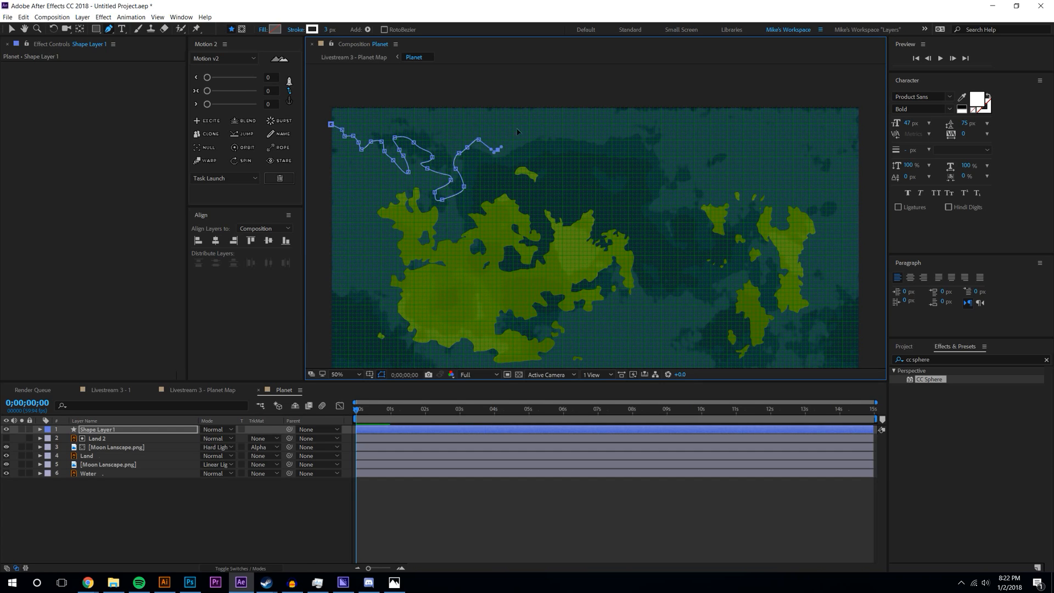
left_click(537, 150)
left_click(543, 148)
left_click(546, 156)
left_click(553, 148)
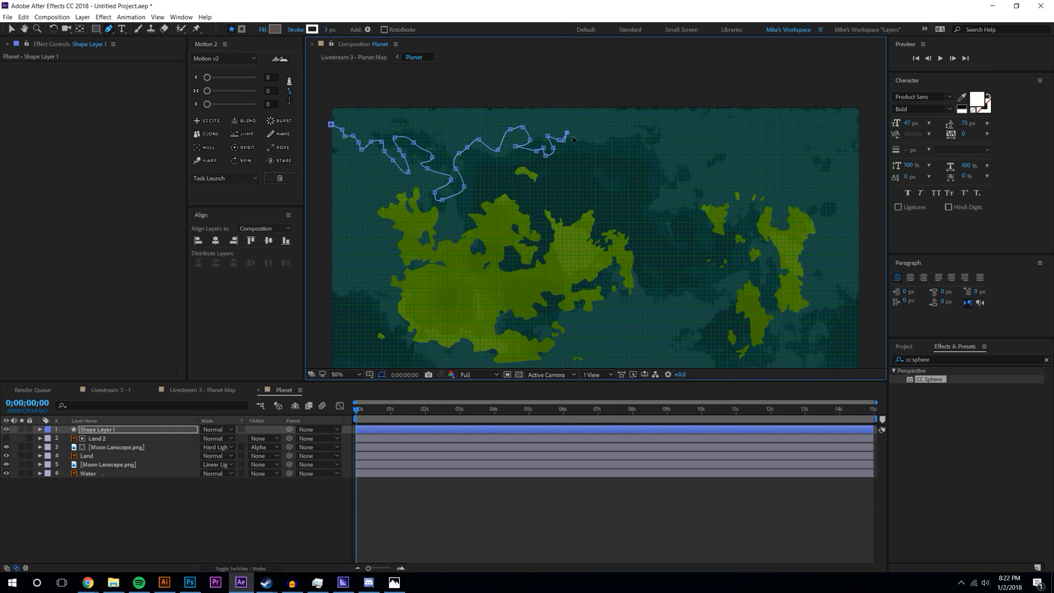
- Delete the pen path layer and undo back to the Ice layer with Fill and Roughen Edges
left_click(70, 537)
left_click(113, 429)
key("Delete")
key("ctrl+z")
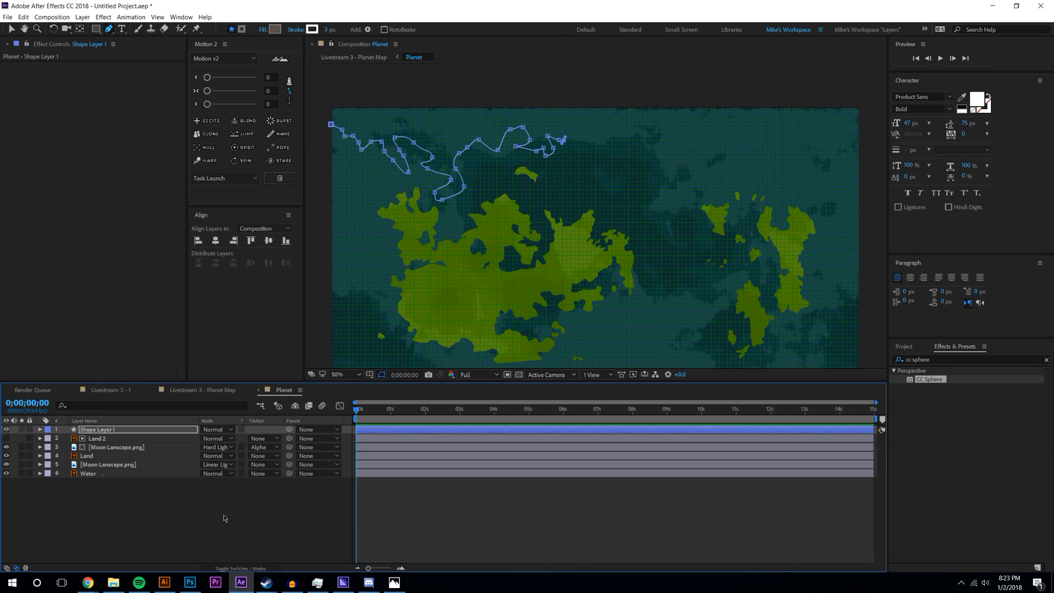
key("ctrl+z")
key("ctrl+z")
key("ctrl+z")
key("ctrl+z")
key("ctrl+z")
key("ctrl+z")
key("ctrl+z")
key("ctrl+z")
key("ctrl+z")
key("ctrl+z")
key("ctrl+z")
key("ctrl+z")
key("ctrl+z")
key("ctrl+z")
key("ctrl+z")
key("ctrl+z")
key("ctrl+z")
key("ctrl+z")
key("ctrl+z")
key("ctrl+z")
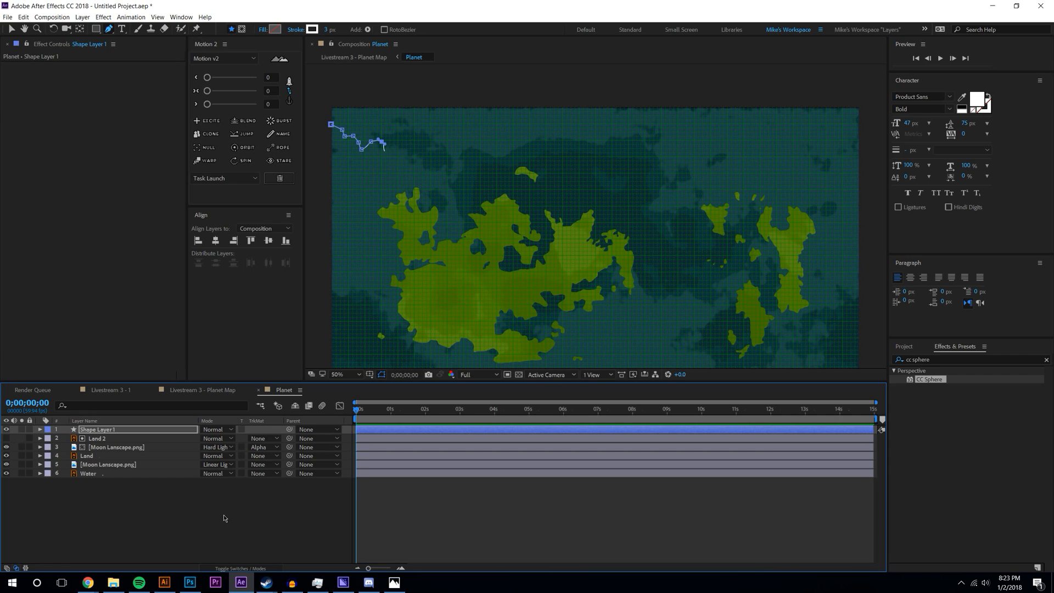
key("ctrl+z")
key("ctrl+z")
key("ctrl+z")
key("ctrl+z")
key("ctrl+z")
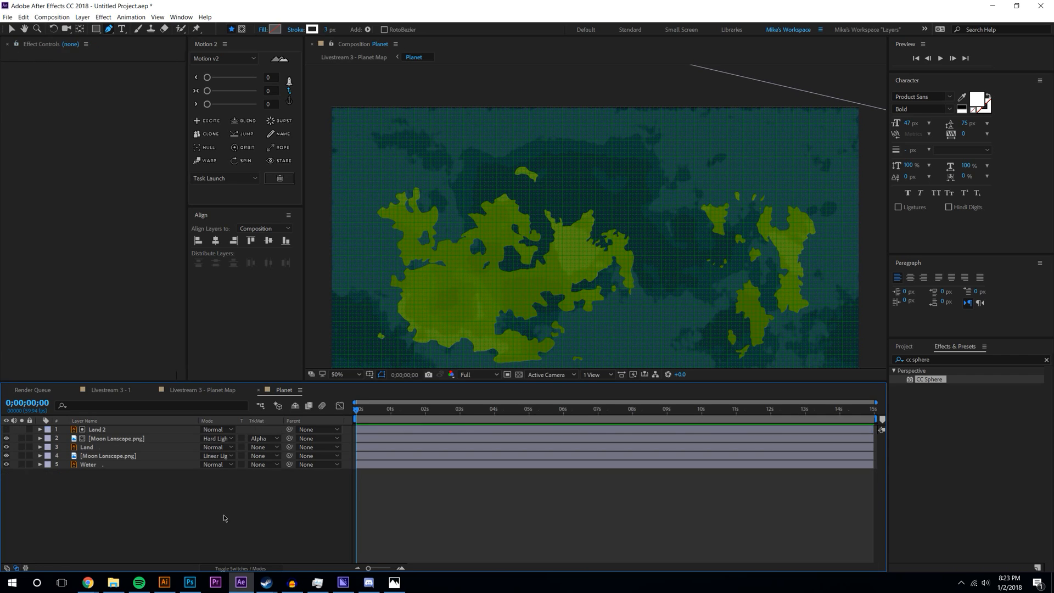
key("ctrl+z")
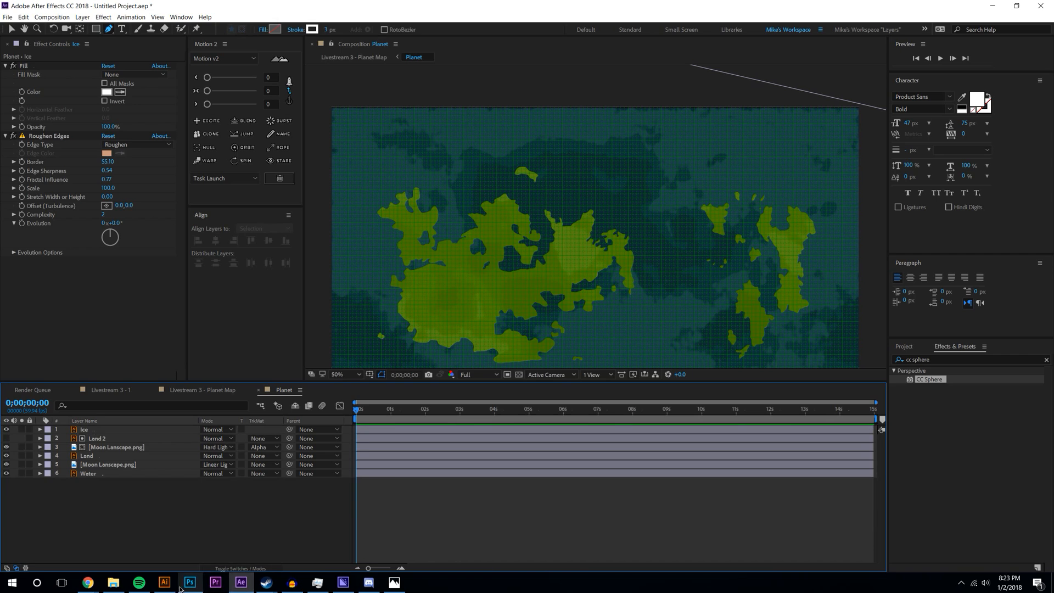
left_click(164, 582)
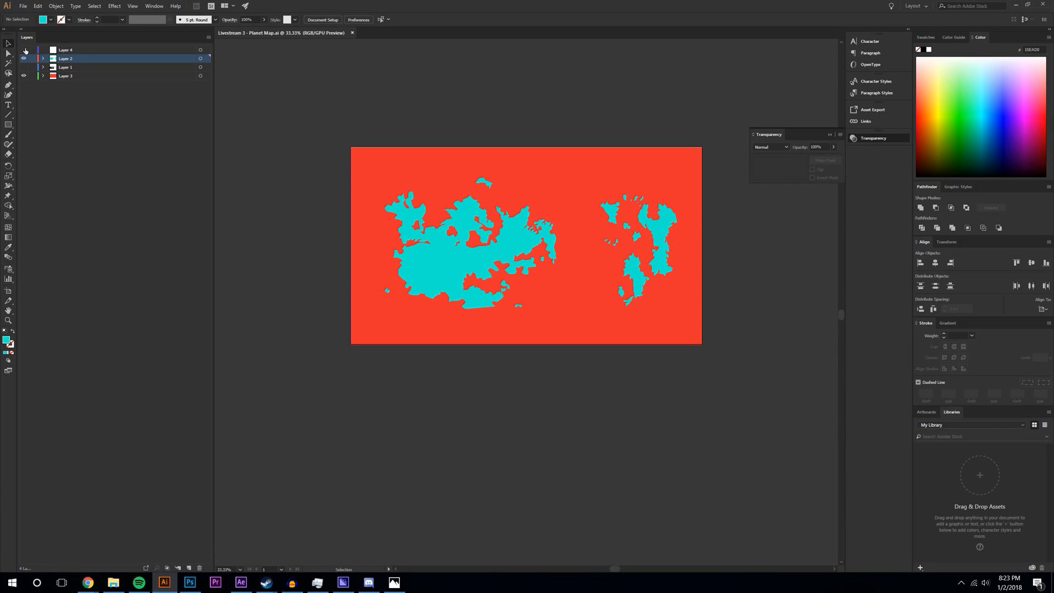
- Paste a copy of the left landmass into Layer 4 and move it to the top edge
left_click(175, 51)
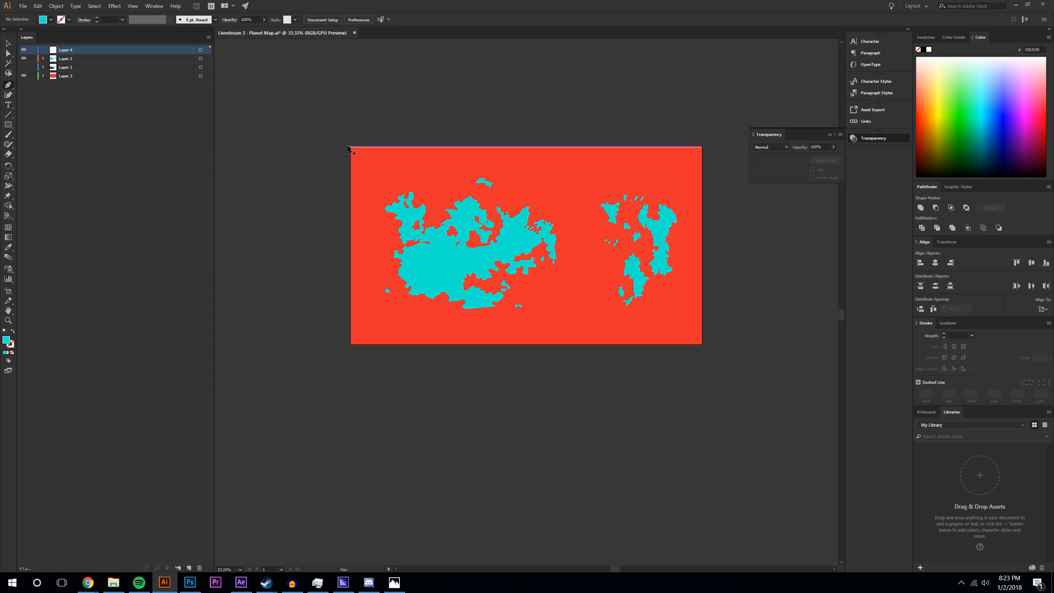
key("v")
left_click(455, 270)
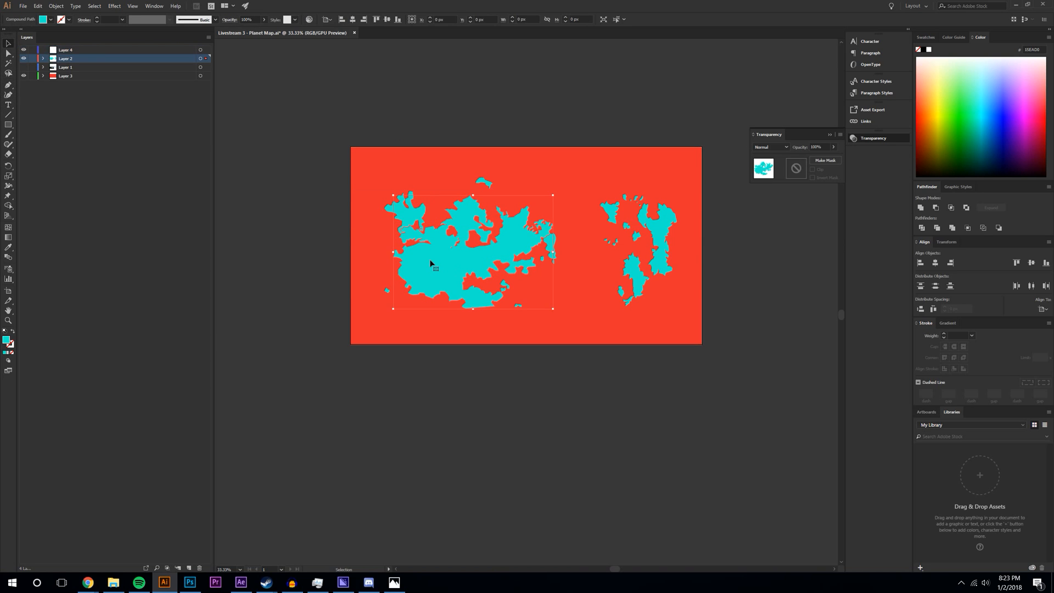
left_click(81, 51)
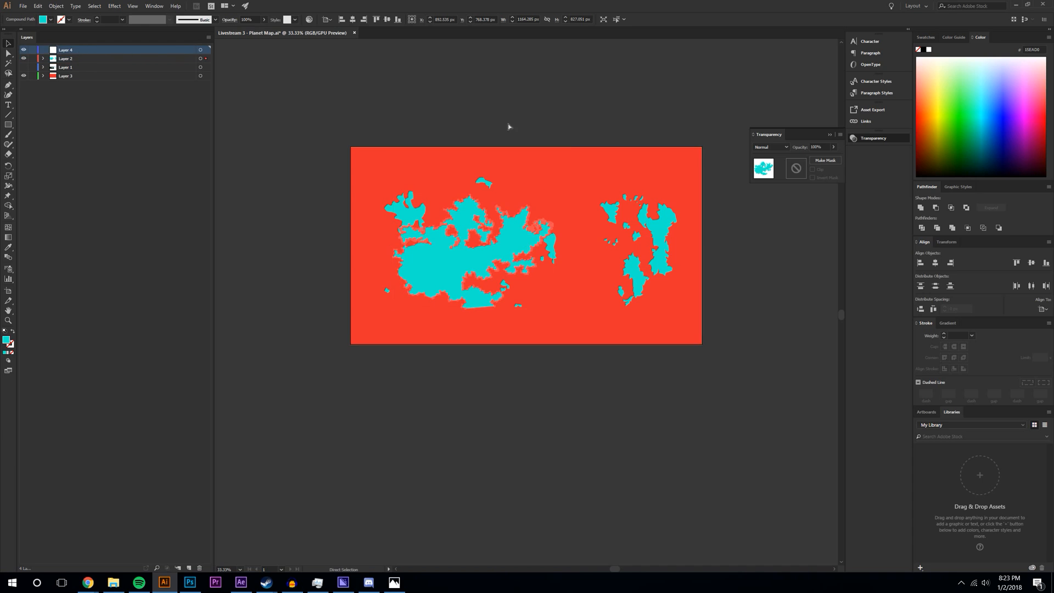
key("ctrl+v")
left_click_drag(488, 314, 359, 131)
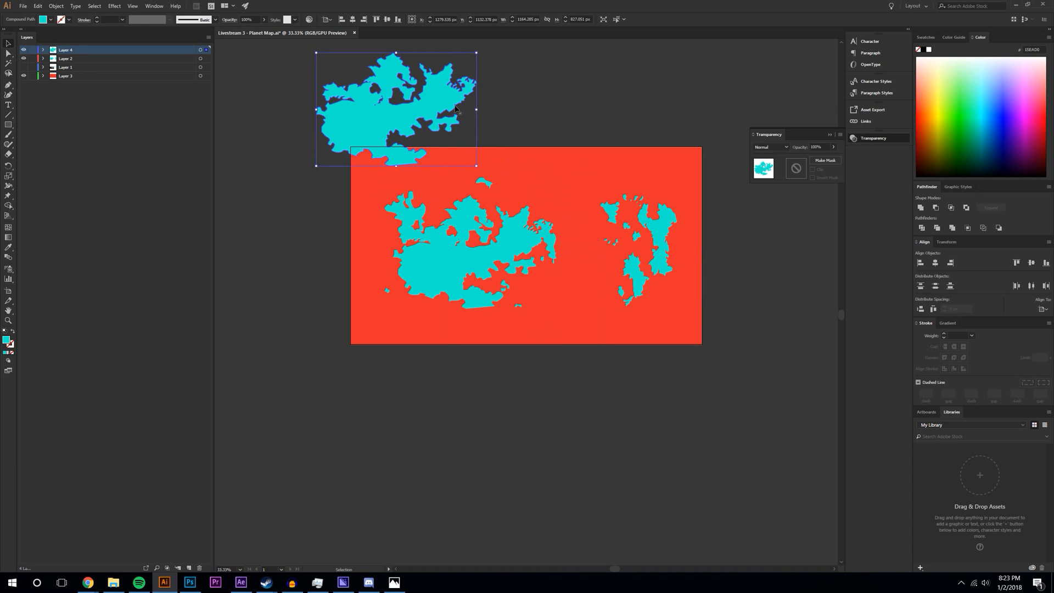
- Widen, rotate and raise the top-left copy so it overhangs the map's top edge
mouse_move(477, 109)
left_mouse_down()
mouse_move(788, 105)
mouse_move(481, 93)
mouse_move(459, 109)
left_mouse_up()
left_click_drag(463, 49, 478, 126)
left_click_drag(375, 91, 380, 121)
key("a")
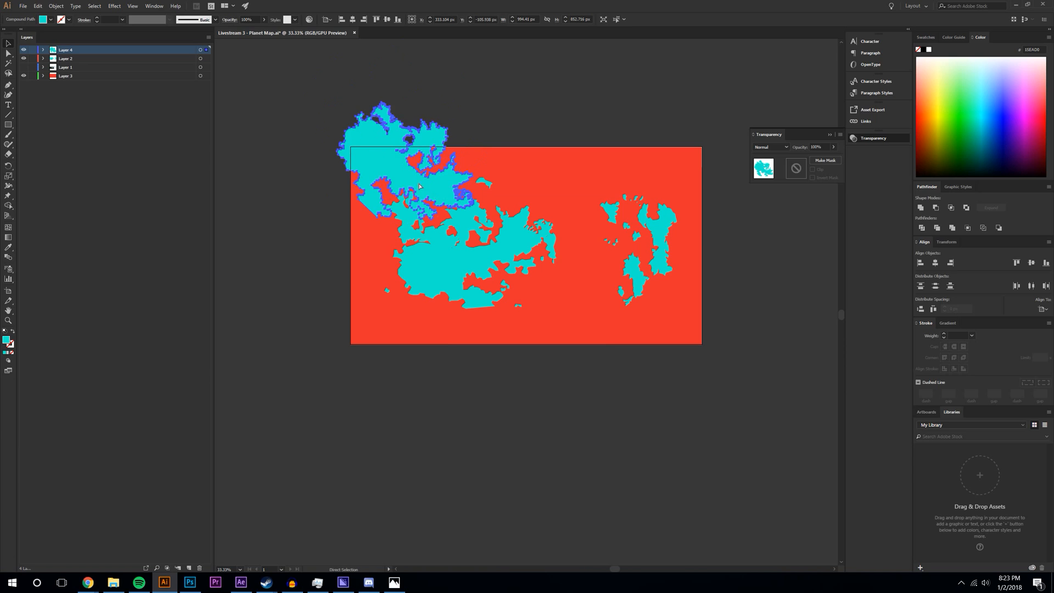
key("v")
left_click_drag(434, 153, 466, 110)
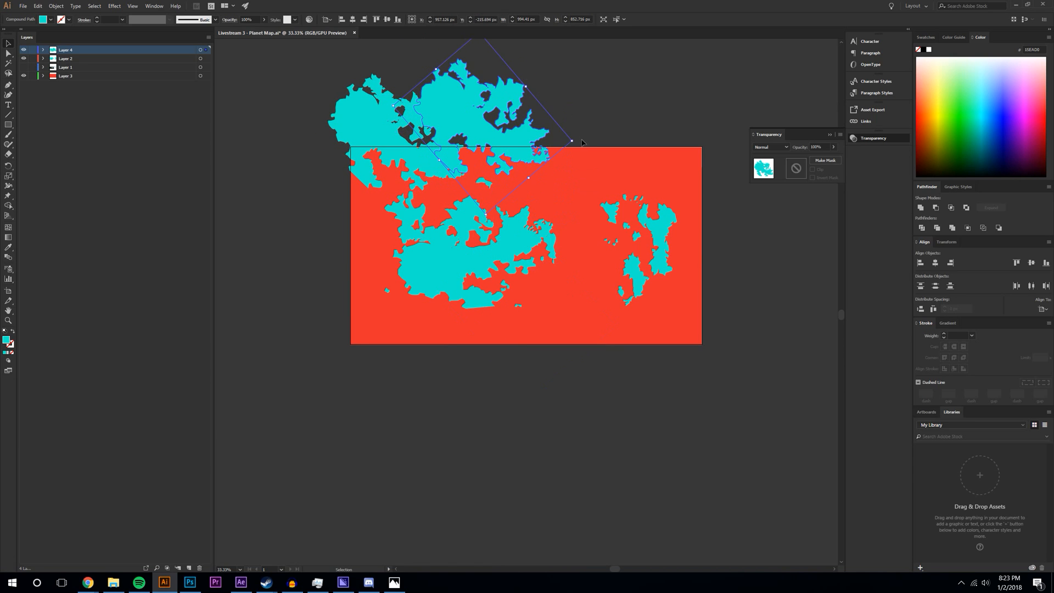
left_click_drag(578, 142, 549, 82)
left_click_drag(518, 119, 580, 151)
- Paste a second landmass copy, rotate it and place it at the top right
key("a")
key("Delete")
key("ctrl+z")
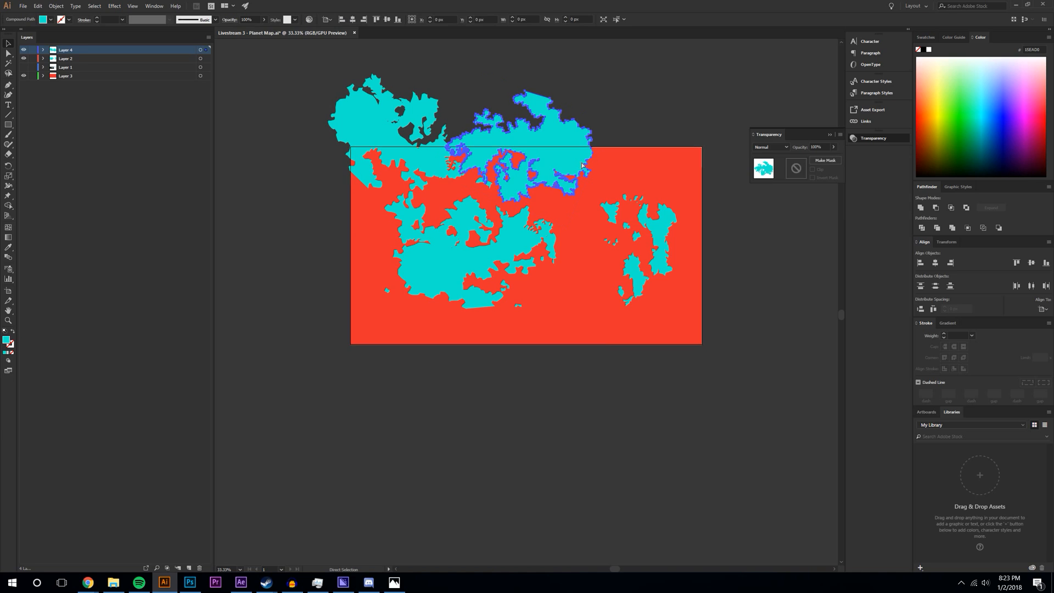
key("ctrl+v")
key("v")
left_click_drag(560, 296, 648, 159)
left_click_drag(708, 139, 555, 221)
left_click_drag(619, 161, 661, 144)
- Nudge the top-left landmass copy down and to the right
left_click(536, 443)
left_click(396, 172)
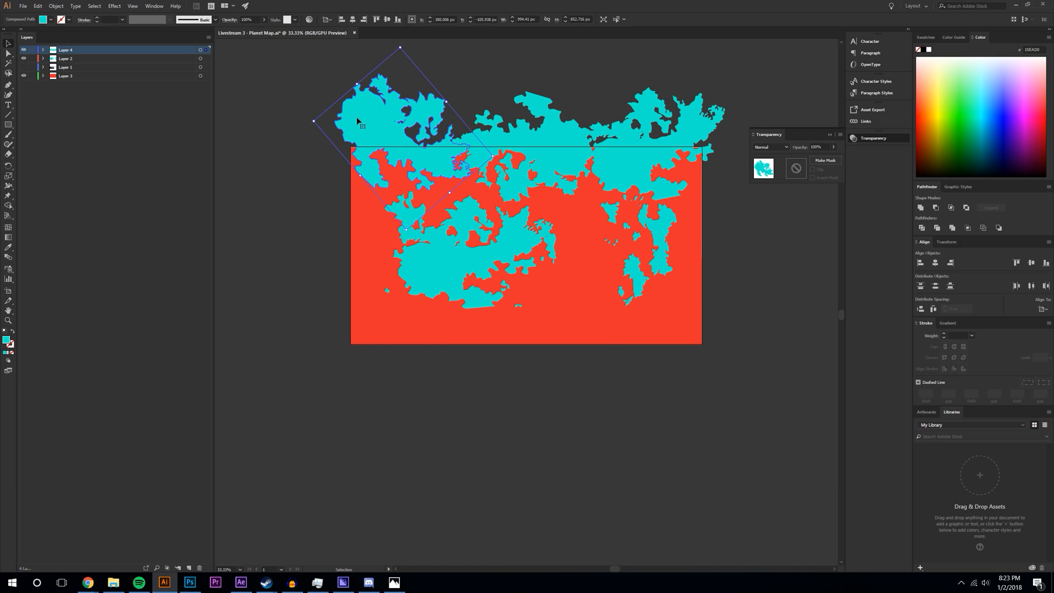
left_click_drag(356, 117, 384, 112)
left_click(332, 122)
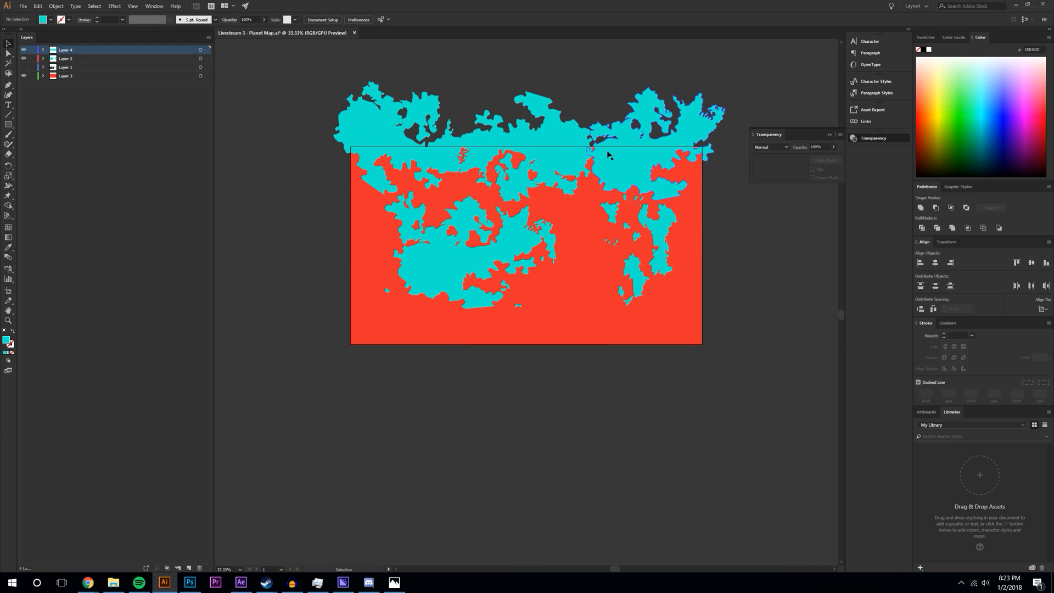
- Make the top-right landmass copy slightly taller
left_click(708, 155)
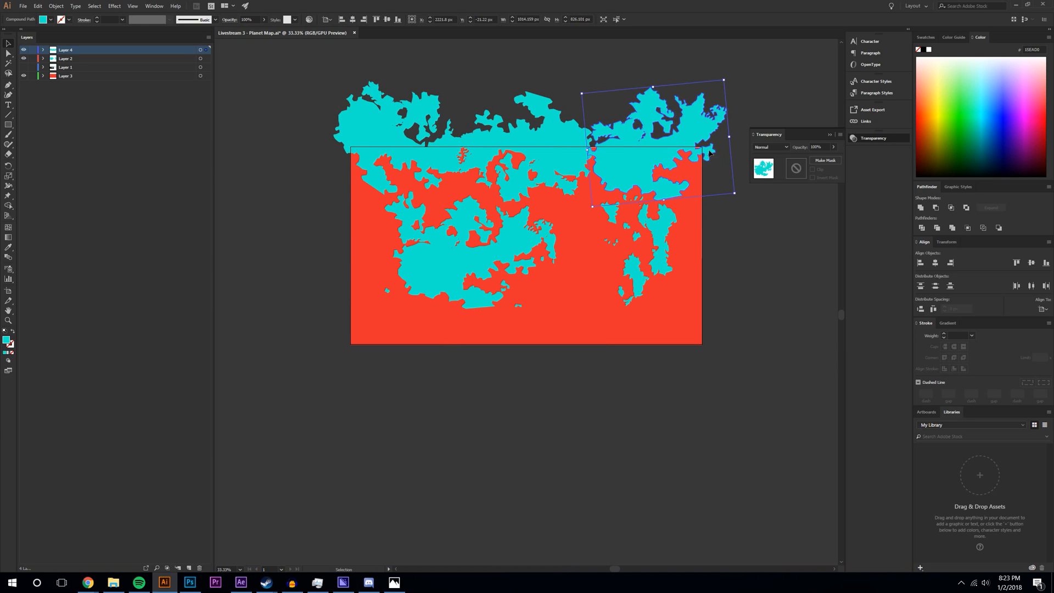
left_click(744, 347)
left_click(723, 122)
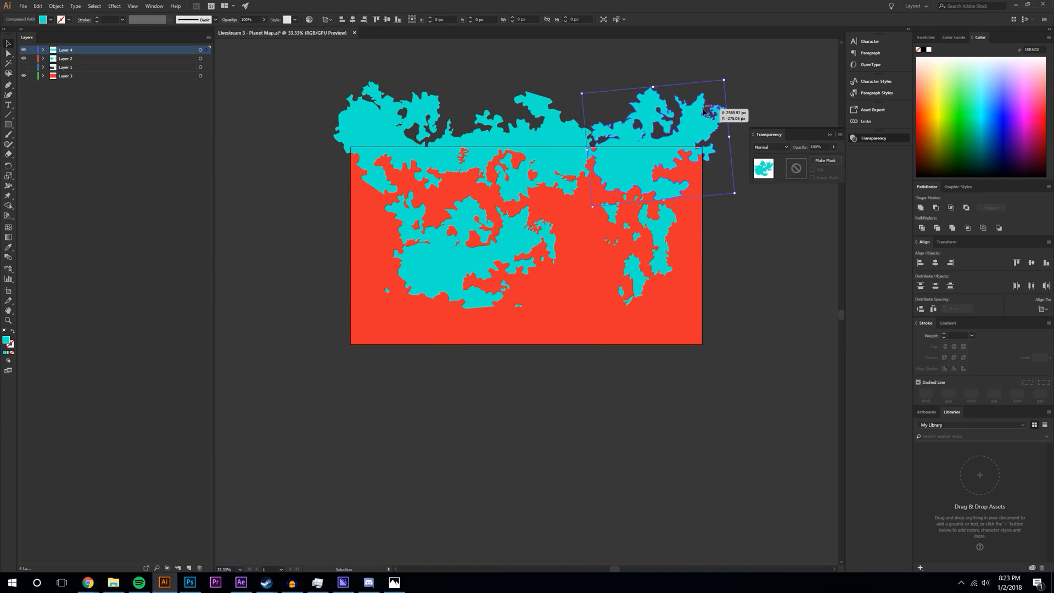
left_click(720, 111)
left_click(654, 89)
left_click_drag(653, 87, 653, 80)
left_click(790, 300)
left_click(639, 99)
left_click(785, 283)
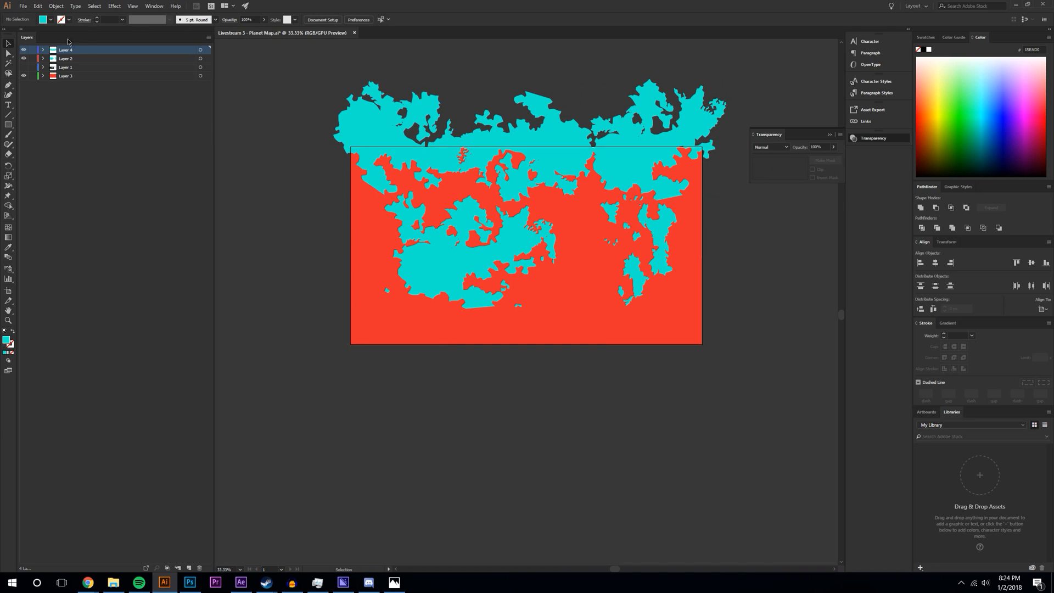
- Move the right cyan copy up about 50 px and rotate it into place
left_click(8, 84)
left_click(336, 153)
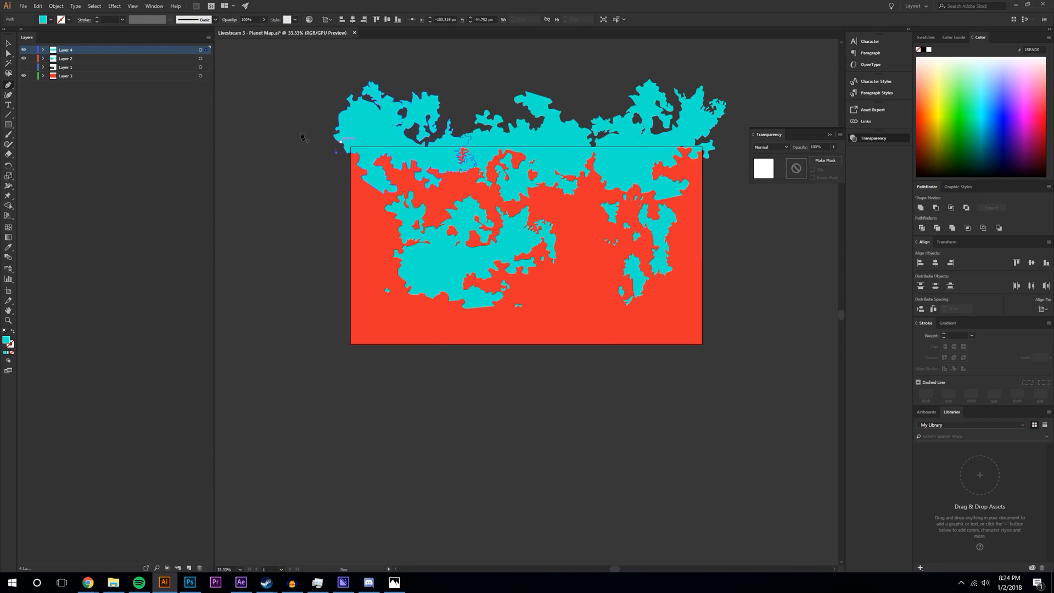
left_click(648, 154)
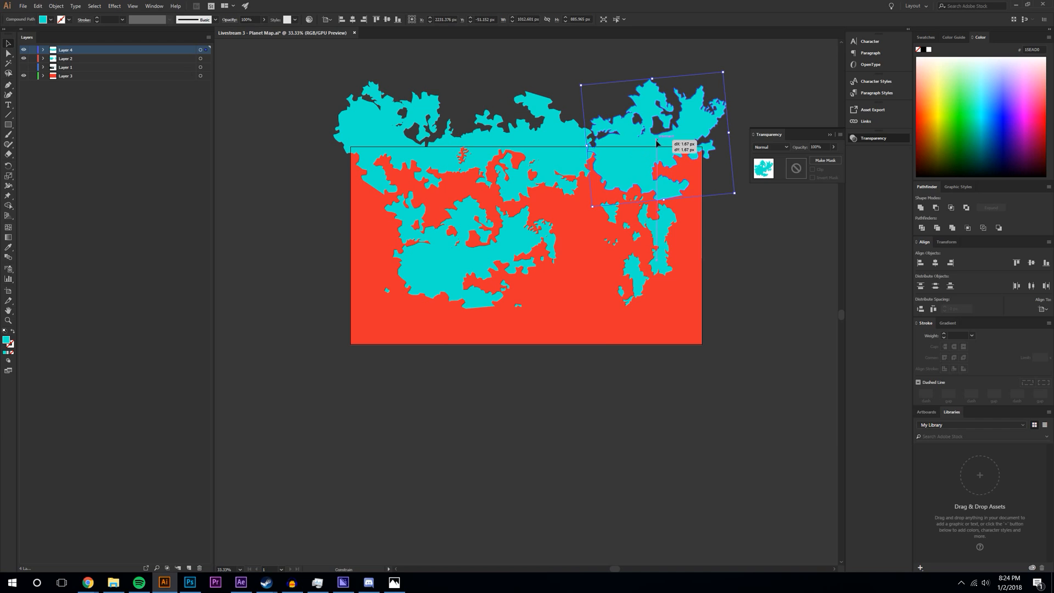
mouse_move(684, 88)
left_mouse_down()
mouse_move(681, 60)
mouse_move(684, 99)
left_mouse_up()
left_click(775, 350)
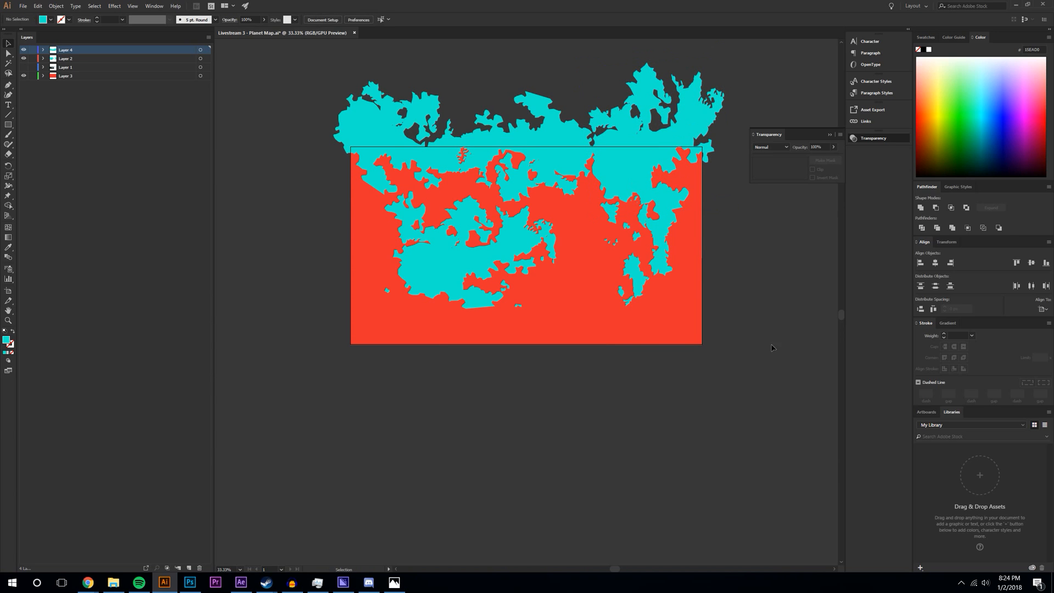
left_click(648, 150)
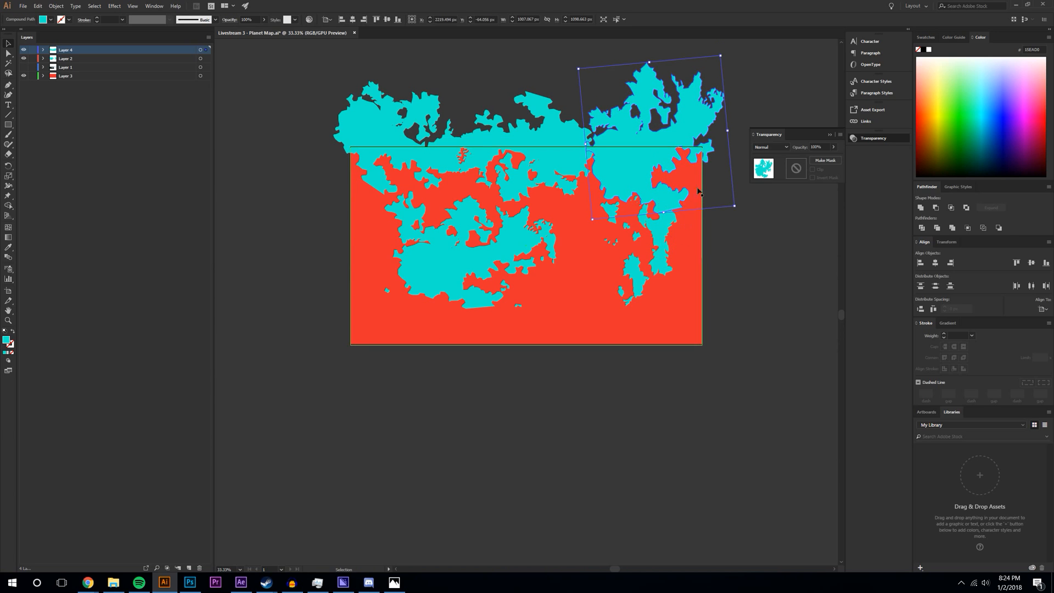
left_click_drag(725, 54, 668, 159)
mouse_move(743, 89)
left_mouse_down()
mouse_move(760, 96)
mouse_move(747, 98)
left_mouse_up()
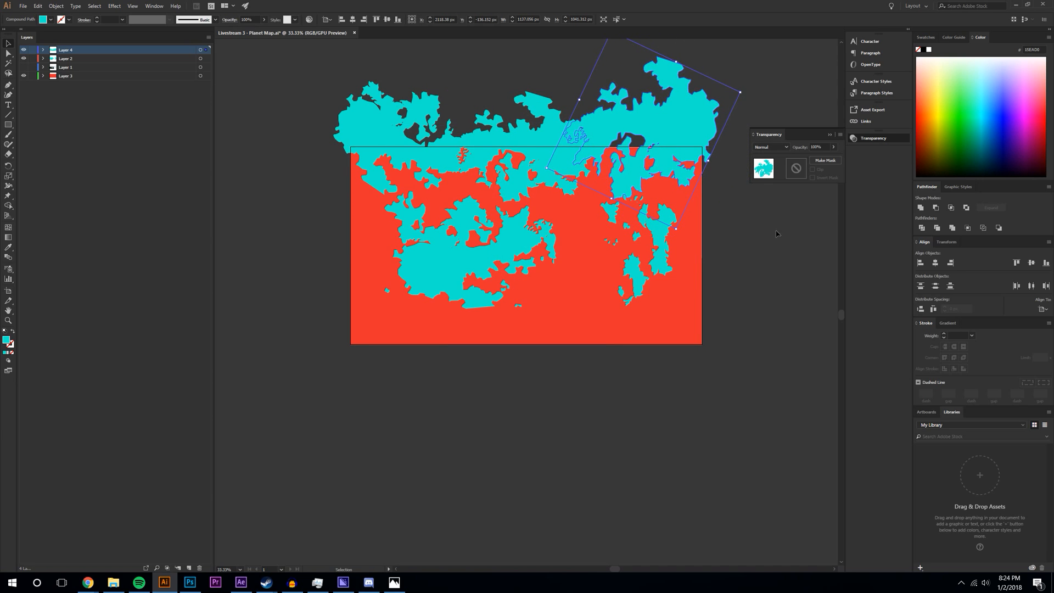
- Select both top shapes and Unite them in the Pathfinder panel
left_click(727, 110)
left_click(686, 99)
left_click(435, 135, "shift")
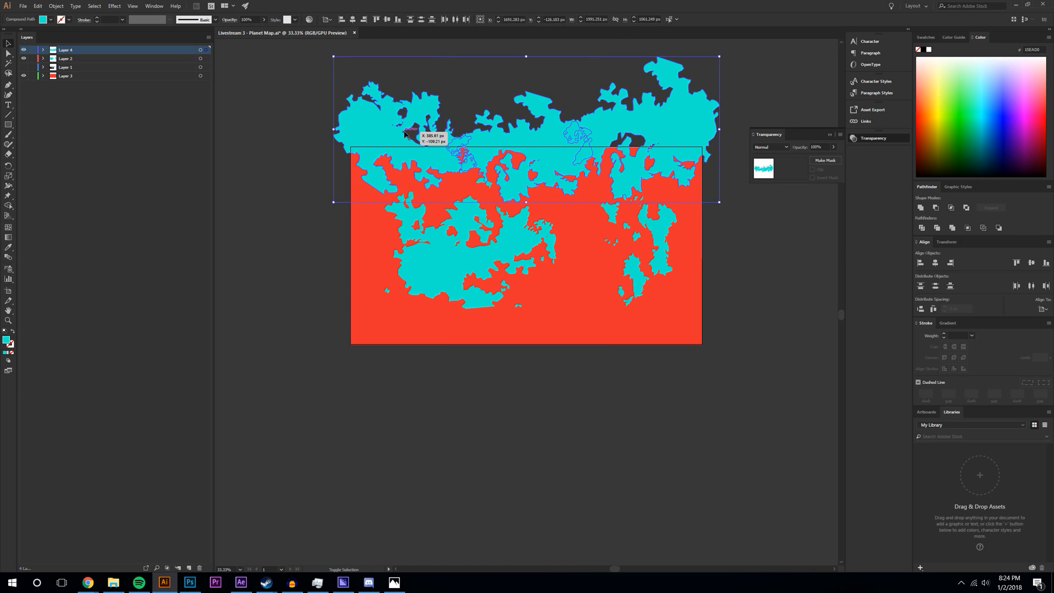
left_click(921, 208)
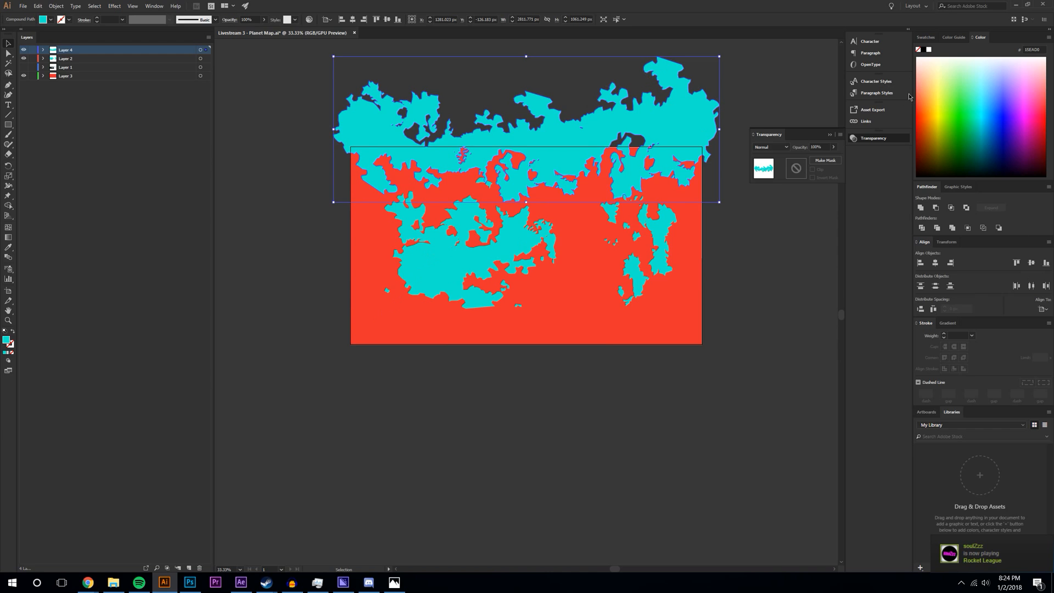
- Fill the merged top shape with white (FFFFFF)
double_click(7, 341)
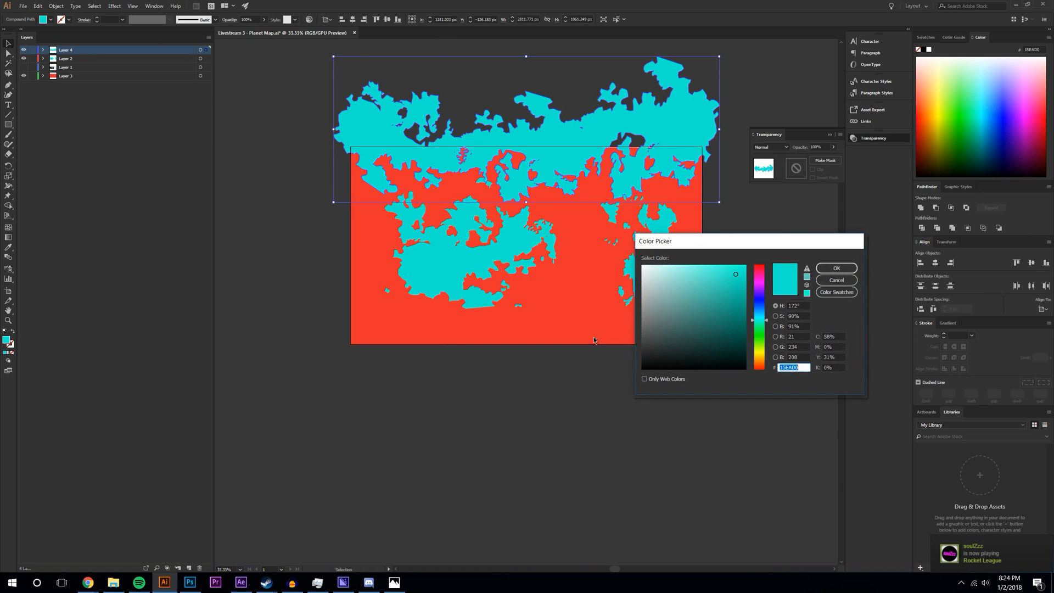
left_click_drag(659, 284, 640, 263)
left_click(836, 268)
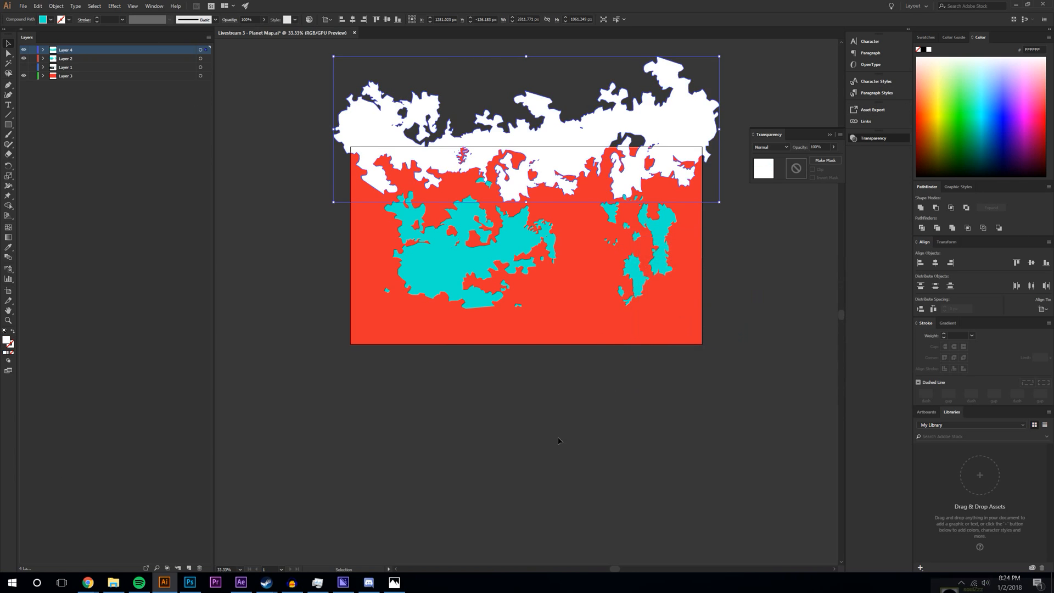
- Duplicate the white shape down to the map's bottom edge
left_click_drag(574, 139, 555, 336)
left_click(634, 475)
left_click(665, 320)
left_click_drag(723, 250, 726, 256)
key("ctrl+z")
key("ctrl+z")
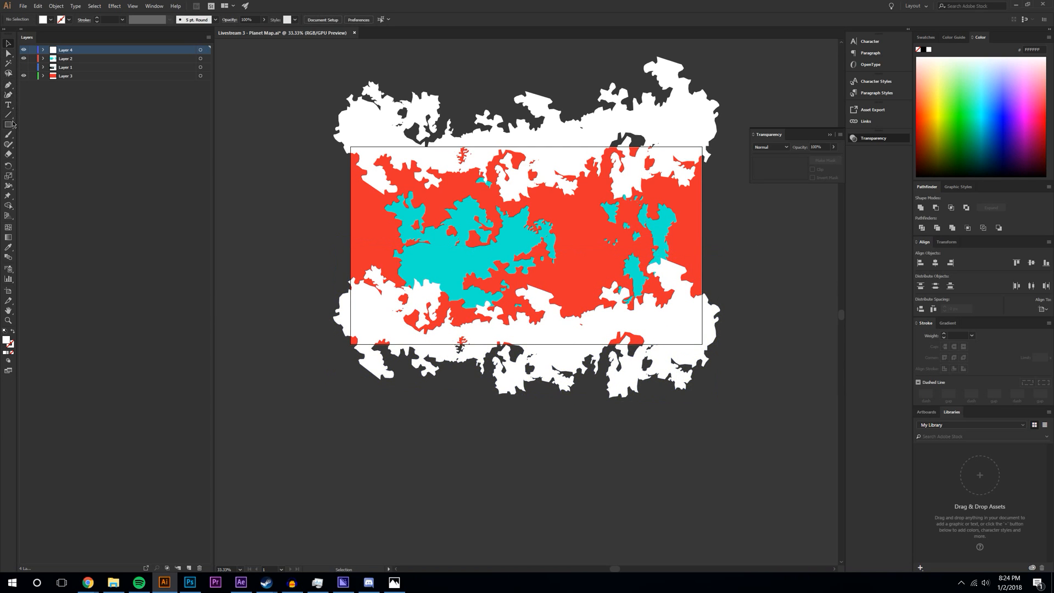
- Draw a guide rectangle over the lower map and set its opacity to 38%
left_click_drag(293, 316, 790, 467)
left_click(9, 44)
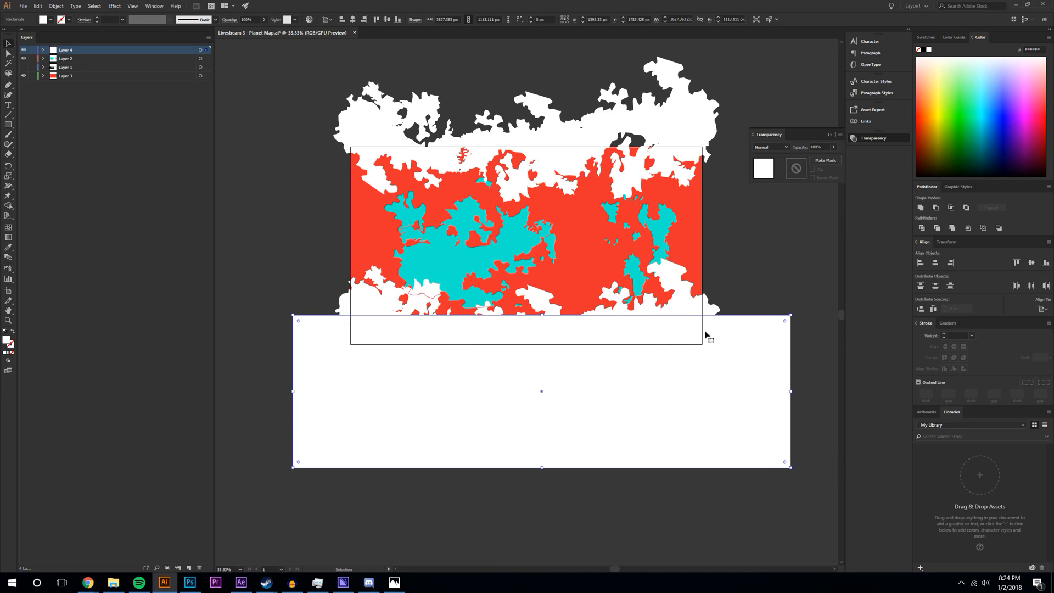
left_click(826, 148)
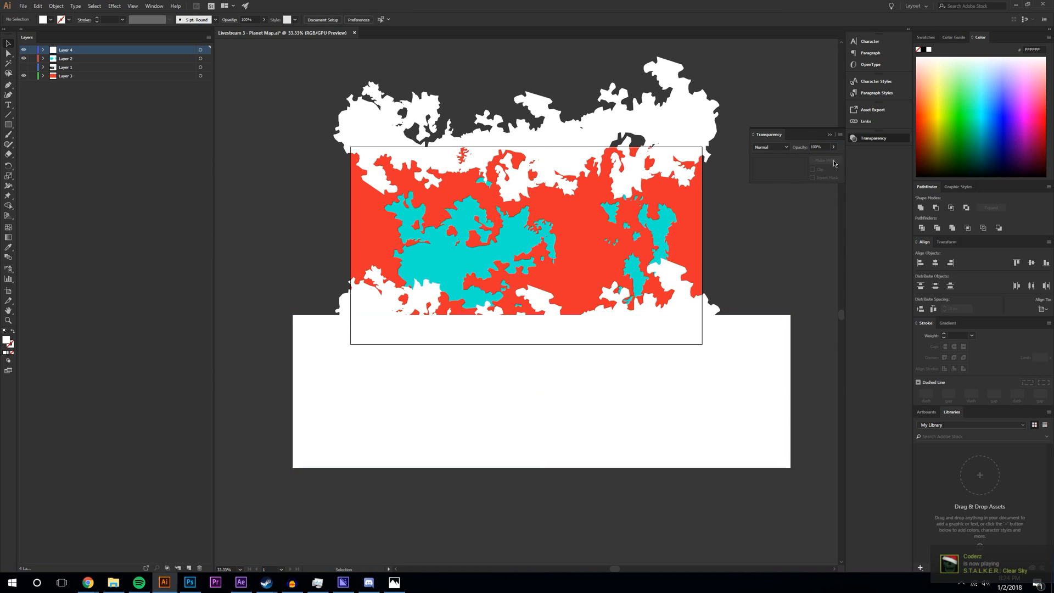
left_click(834, 146)
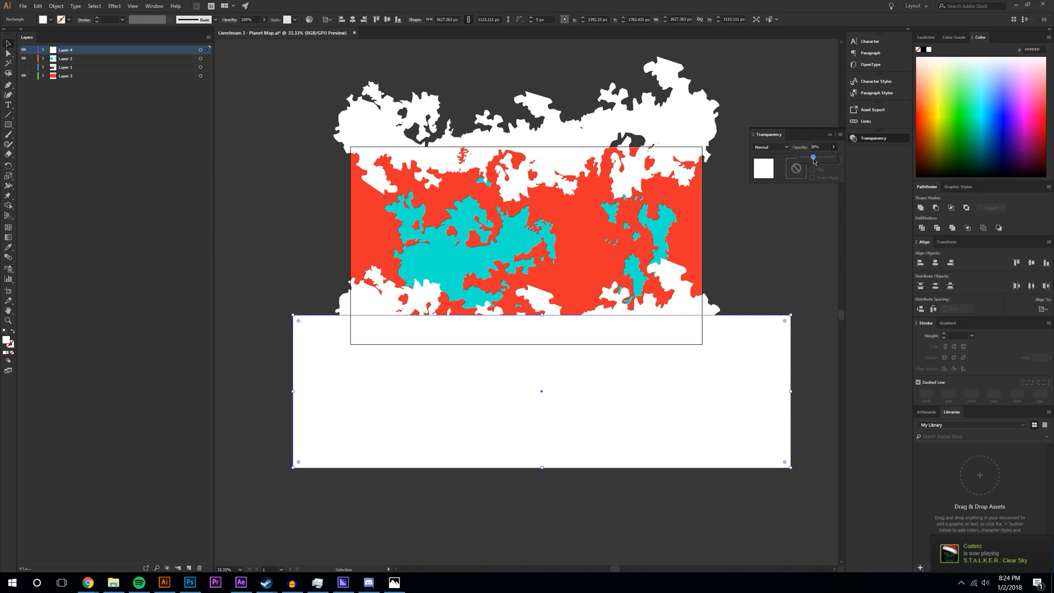
left_click_drag(814, 161, 814, 160)
- Move the bottom ice shape down, then shift it up together with the rectangle
left_click(695, 308)
left_click_drag(696, 308, 714, 325)
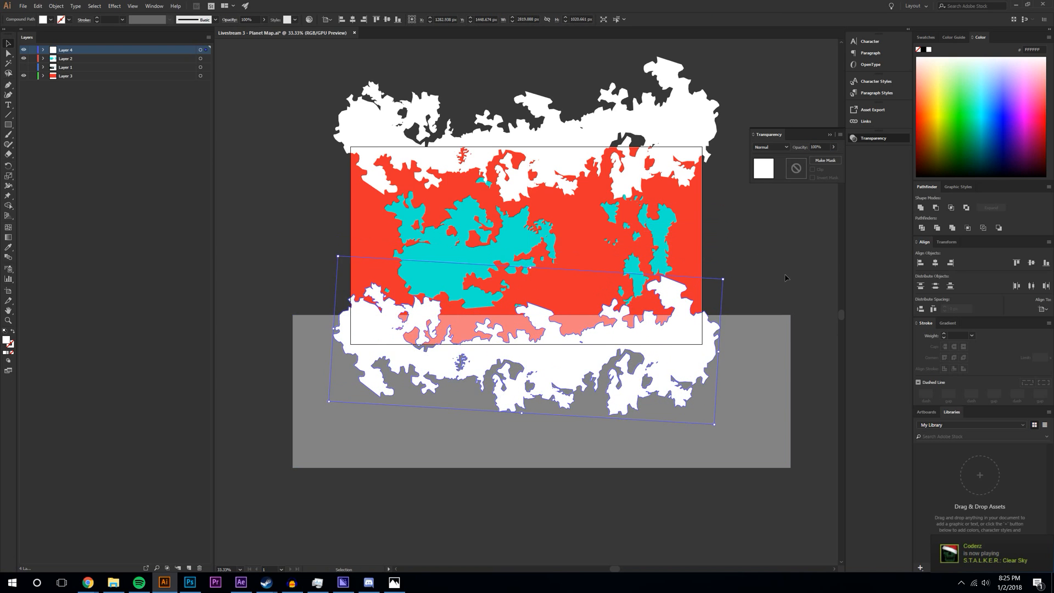
left_click(526, 335)
left_click(710, 329)
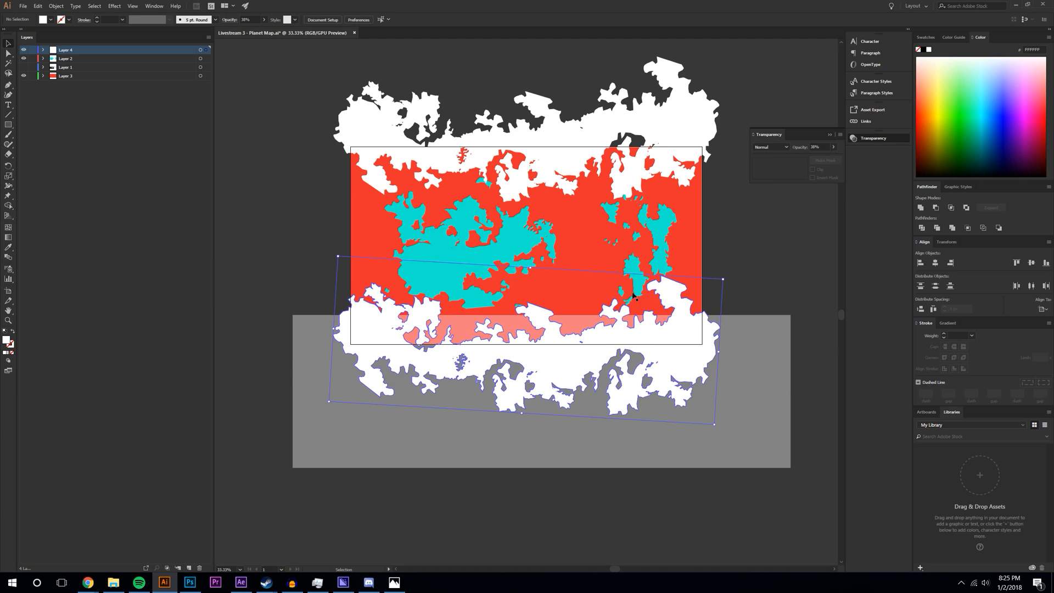
left_click(741, 404, "shift")
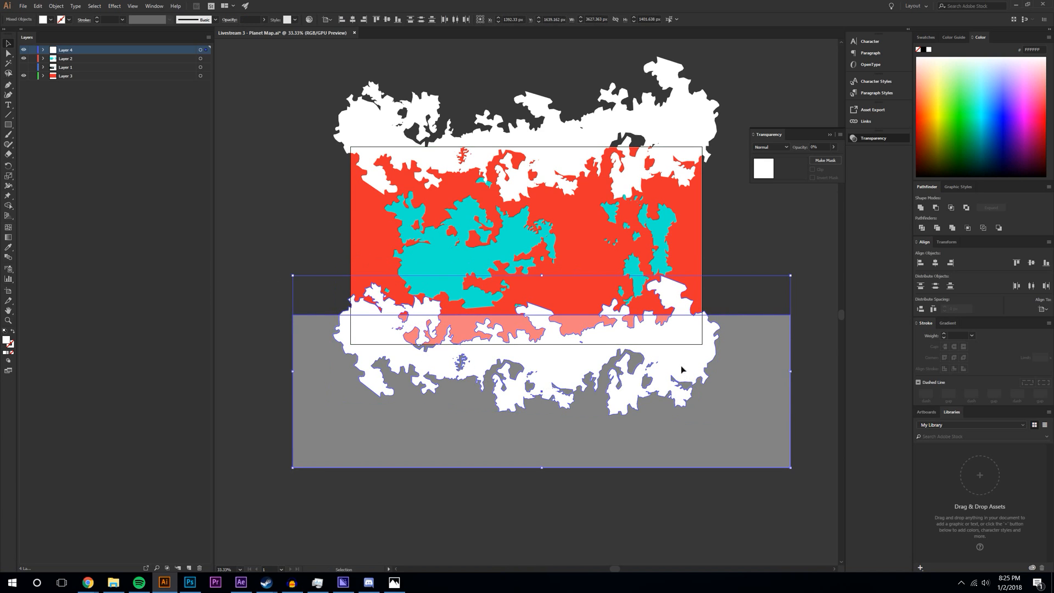
left_click_drag(684, 367, 684, 358)
- Tilt the bottom ice shape slightly clockwise and nudge the rectangle up about 10 px
left_click(718, 299)
left_click(693, 296)
left_click(676, 295)
left_click_drag(339, 242, 335, 254)
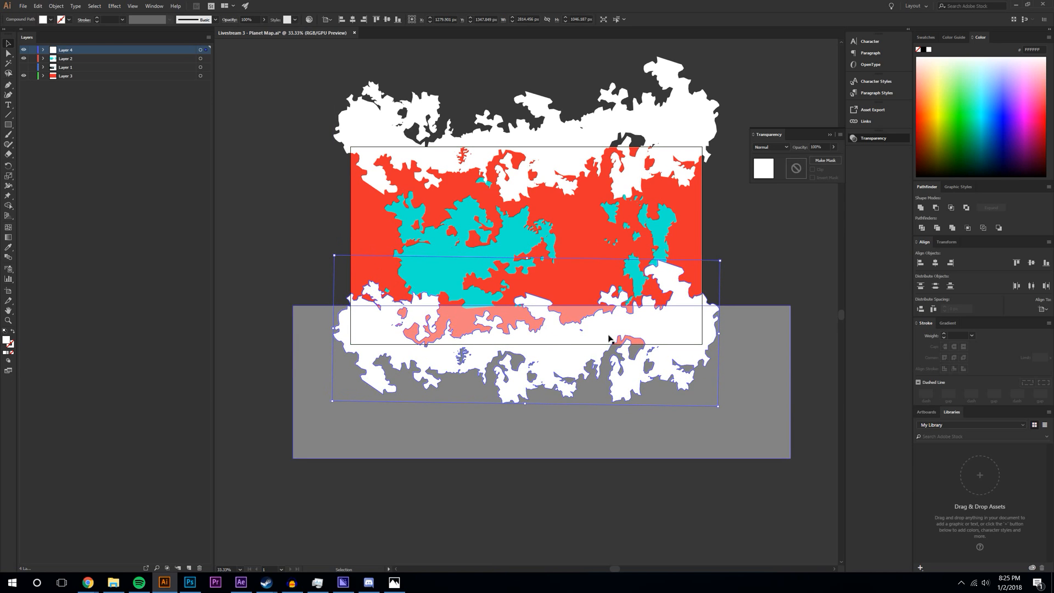
left_click_drag(726, 258, 729, 269)
left_click_drag(684, 306, 682, 311)
key("ctrl+z")
left_click_drag(739, 356, 737, 346)
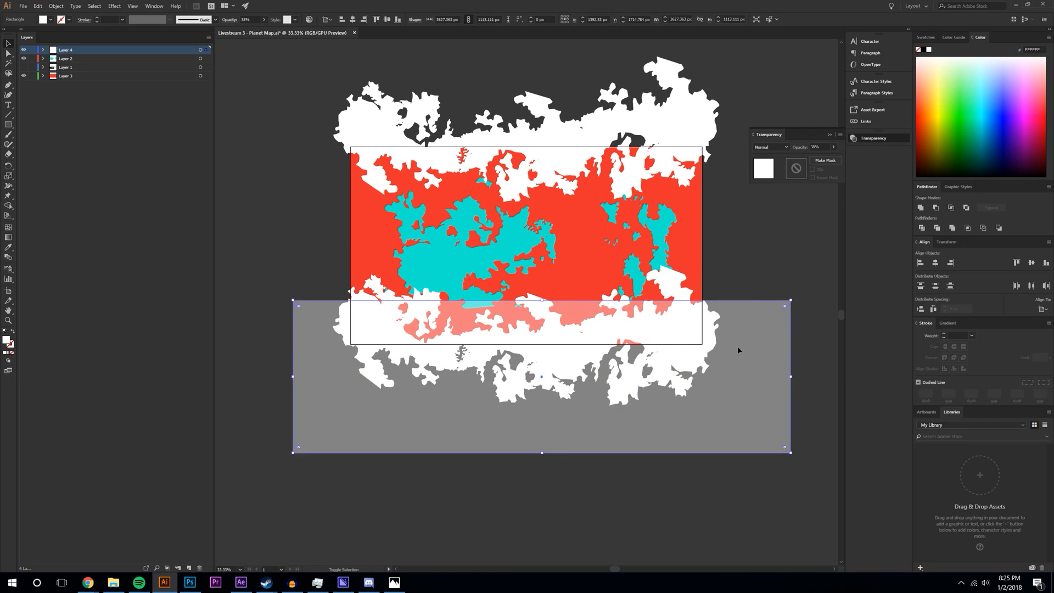
- Narrow the bottom ice shape from its left side and delete the guide rectangle
left_click(336, 327)
left_click_drag(332, 322, 339, 322)
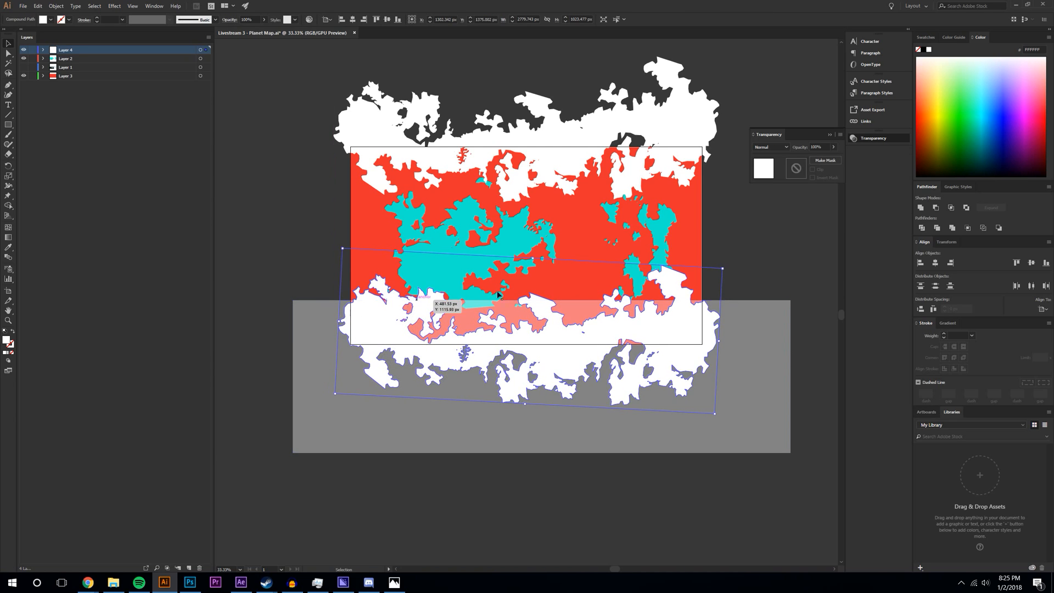
left_click(777, 261)
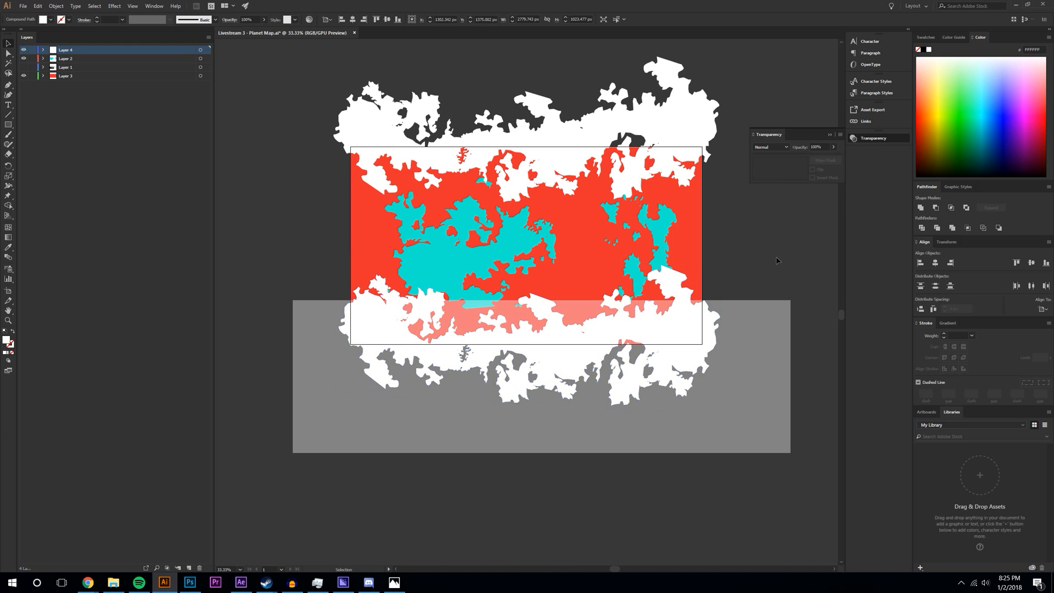
left_click(745, 372)
key("Delete")
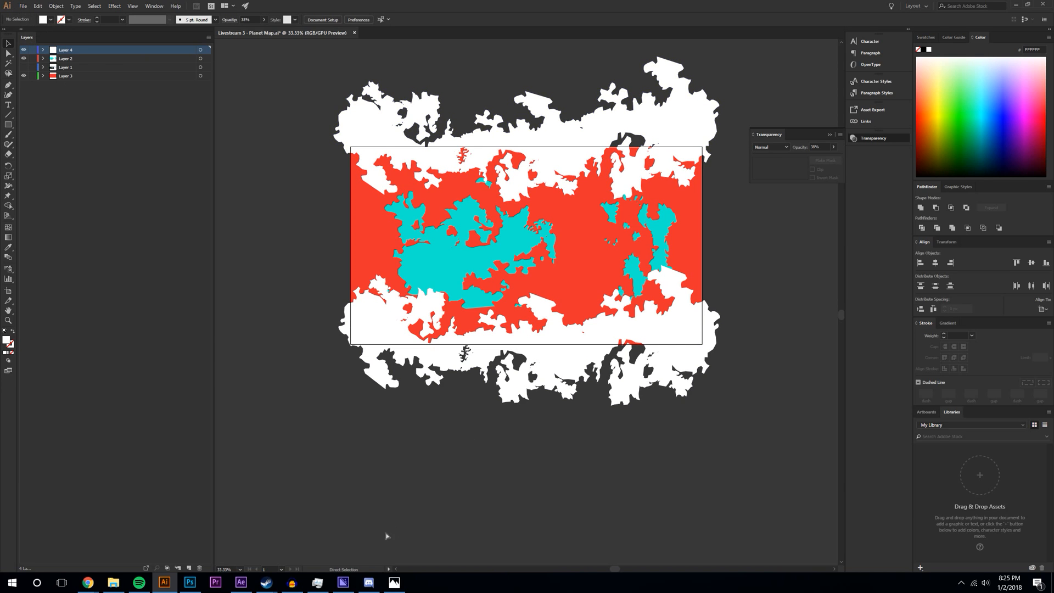
left_click(241, 582)
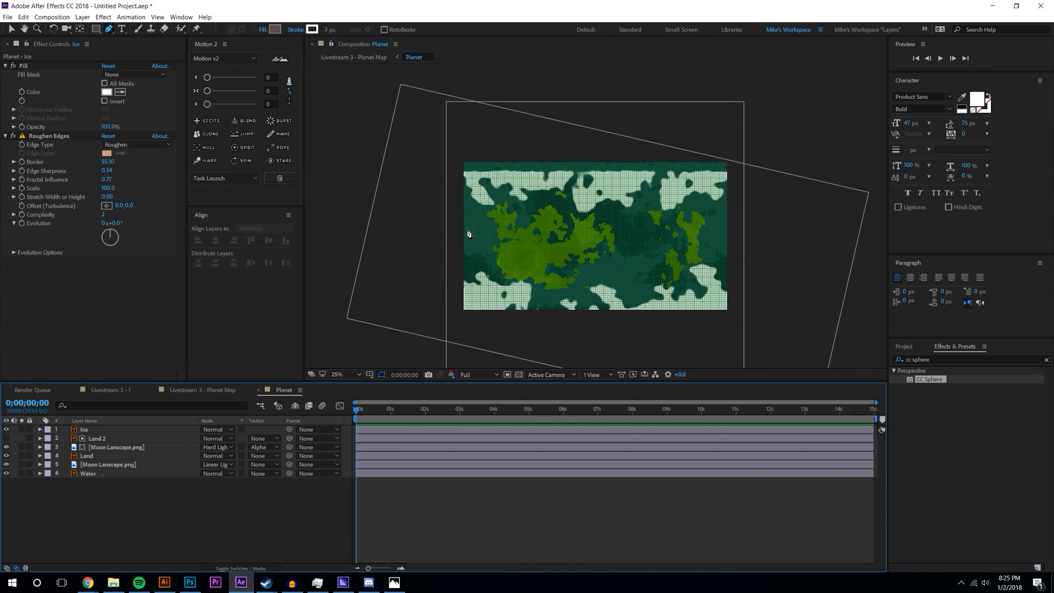
- Set the Ice layer's Scale back to 100%
left_click(110, 429)
key("s")
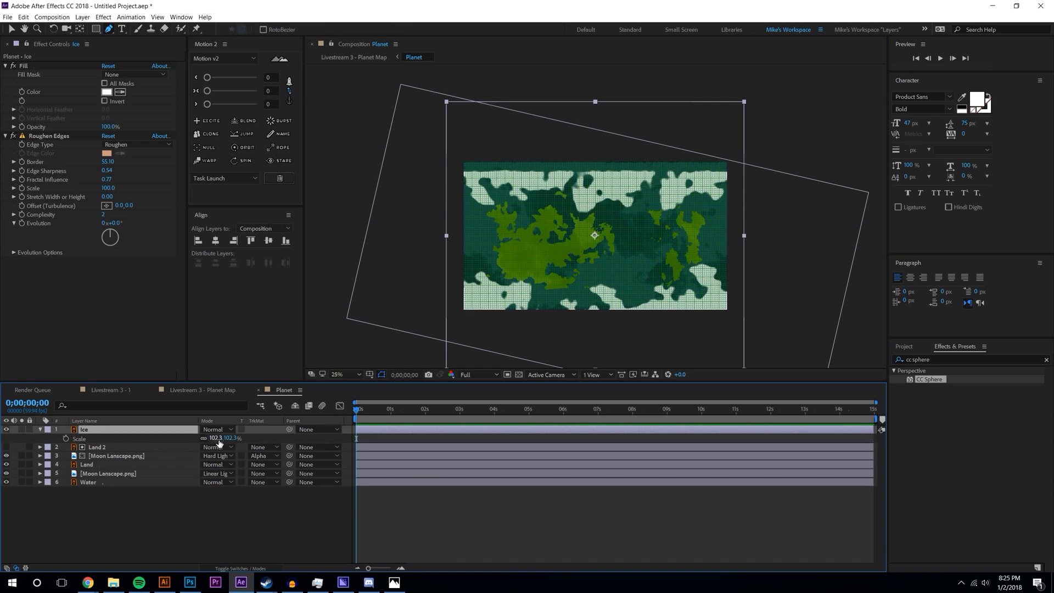
type("100")
key("Return")
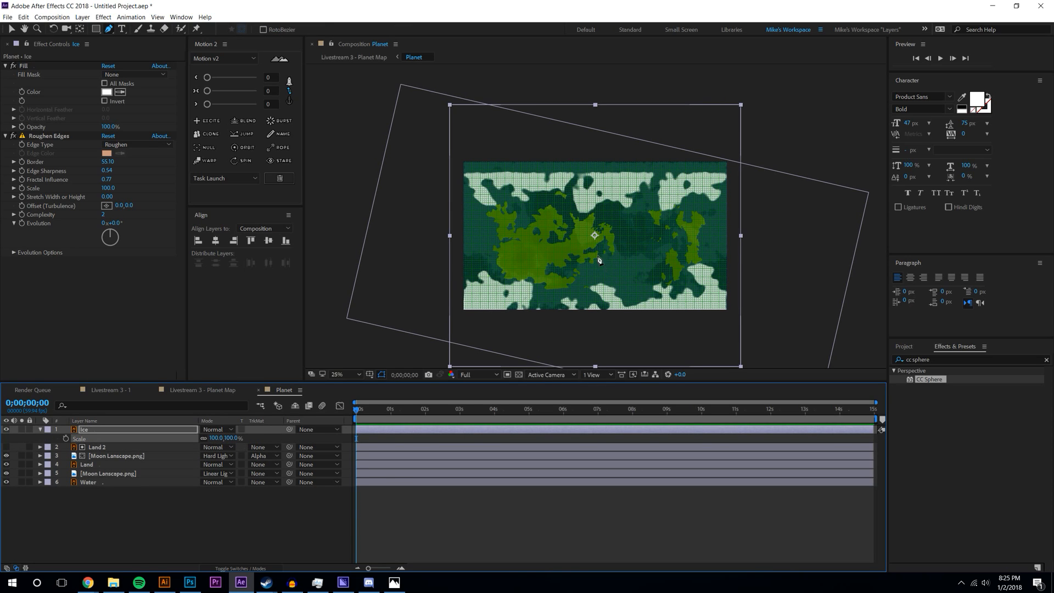
- Delete the Roughen Edges effect from Ice and nudge the layer up about 20 px
left_click(12, 30)
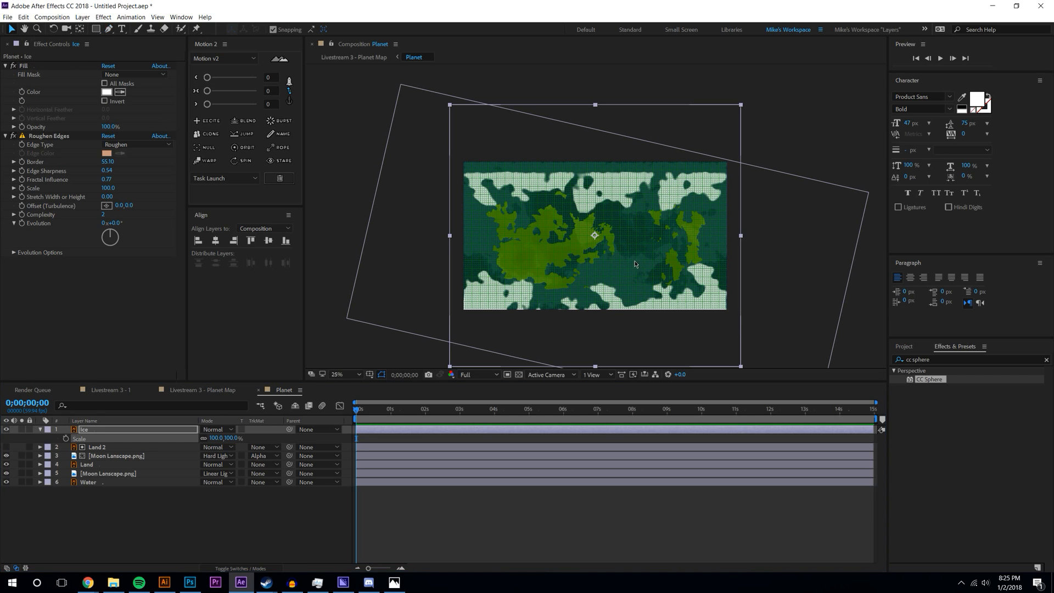
left_click(596, 236)
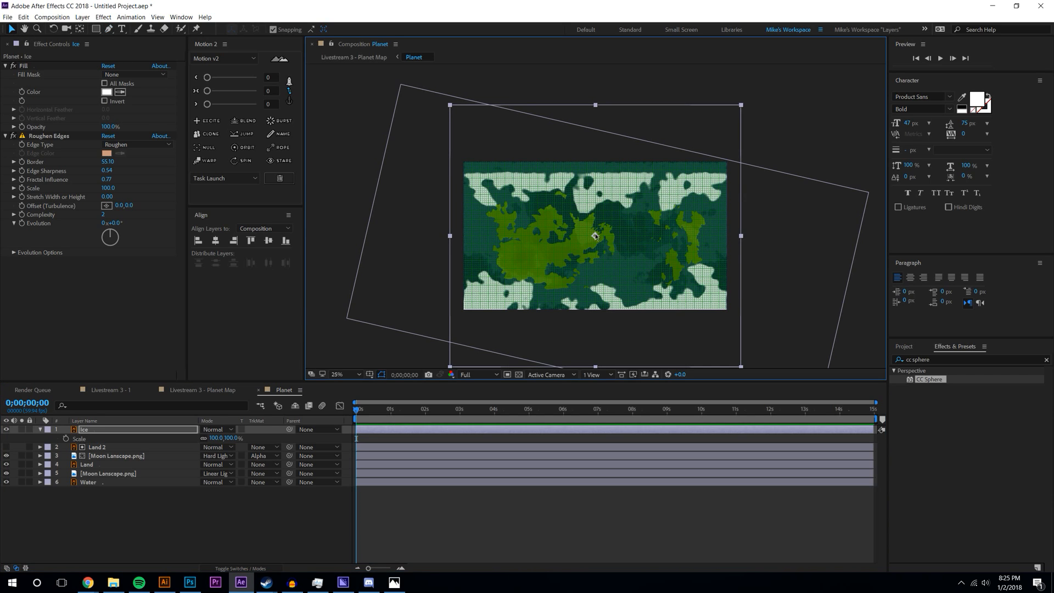
left_click_drag(594, 236, 596, 222)
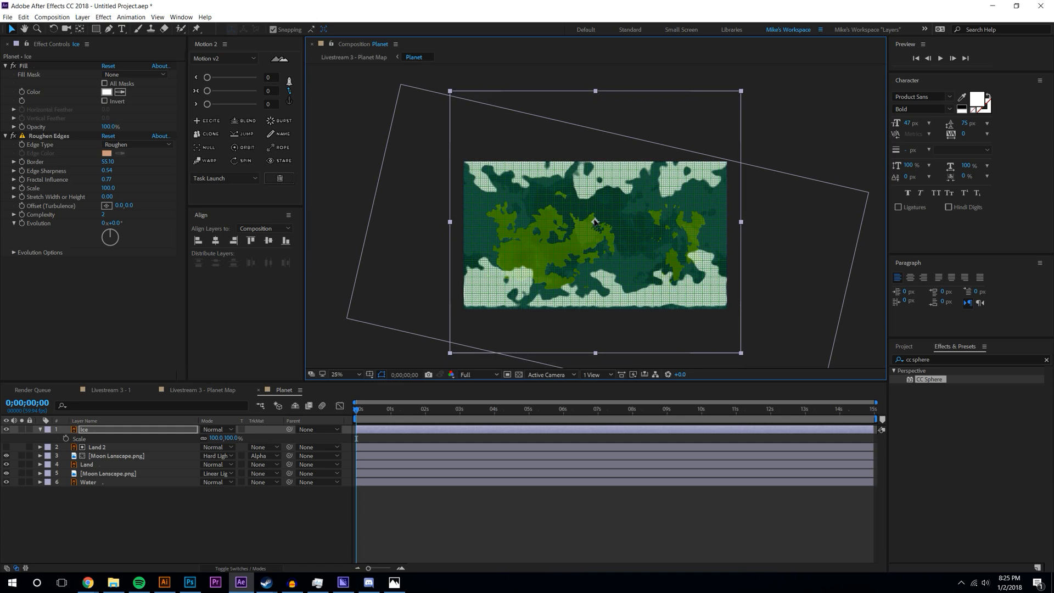
key("ctrl+z")
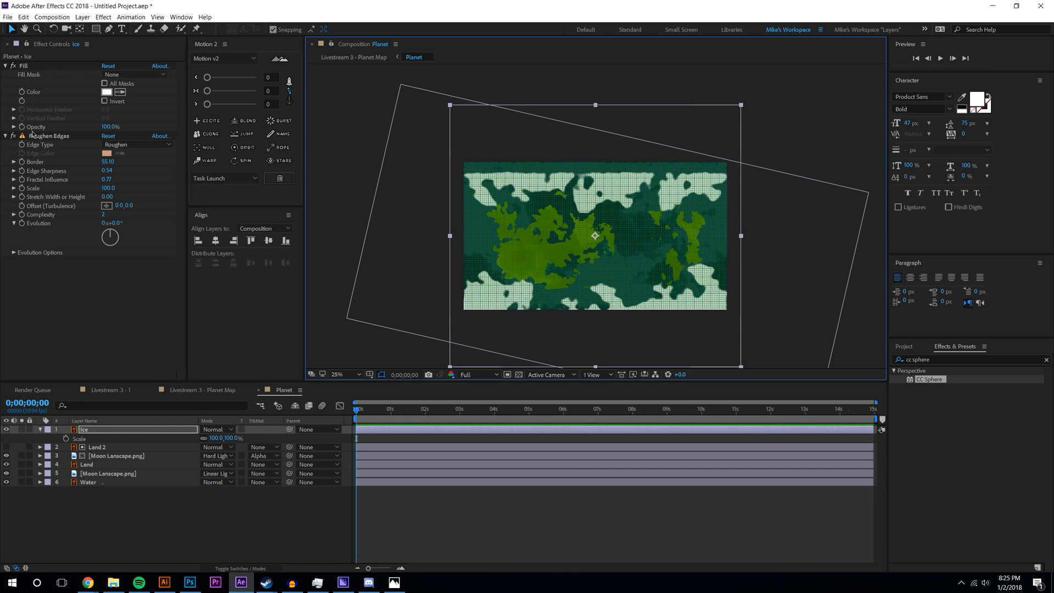
left_click(31, 133)
key("Delete")
left_click_drag(594, 237, 595, 224)
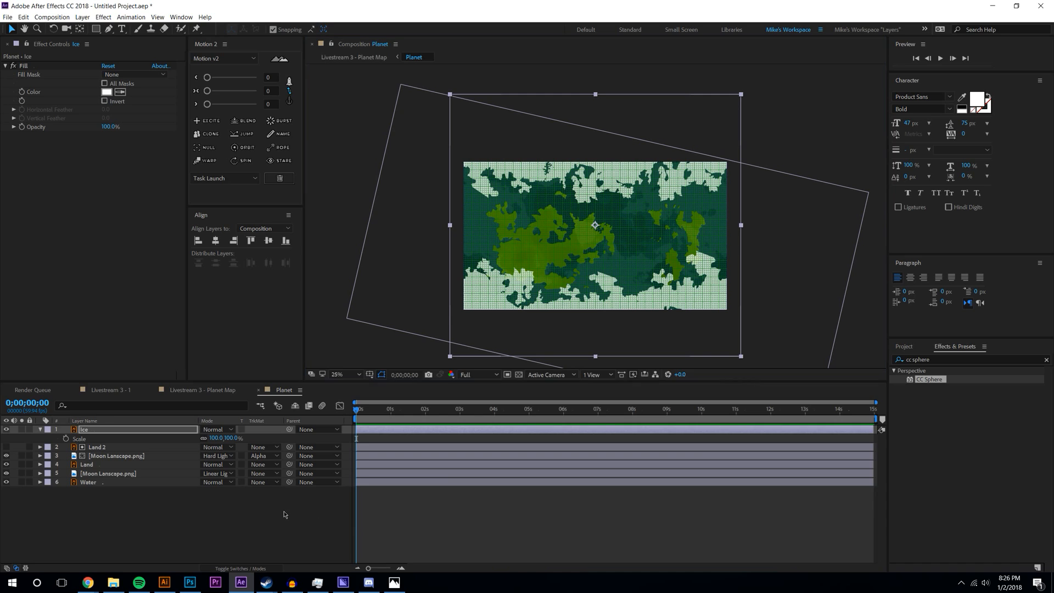
- Zoom the composition view to 50% and turn off the grid over the map
left_click(406, 251)
key("period")
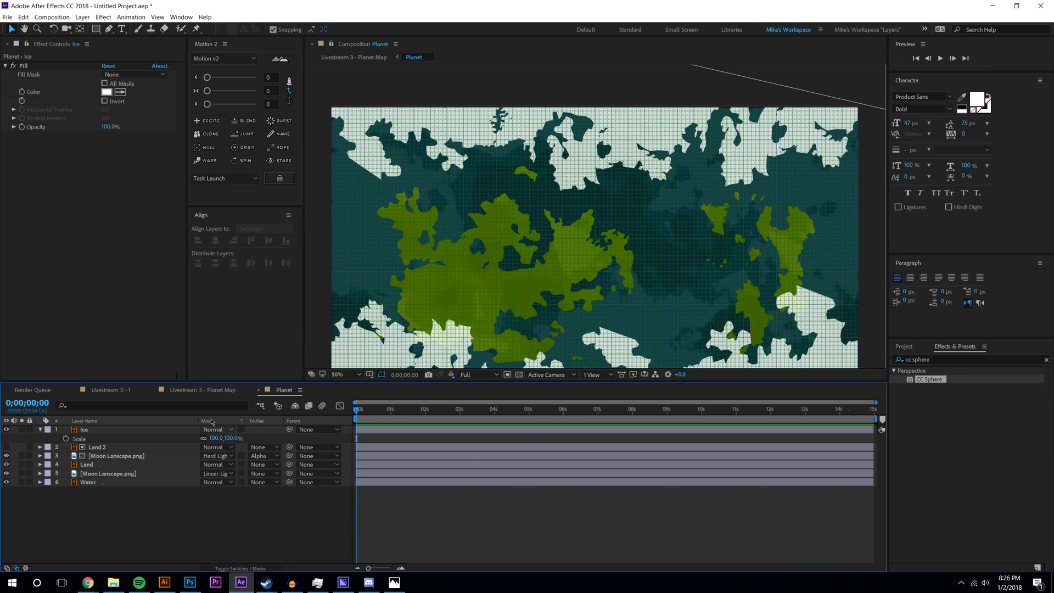
left_click(370, 375)
left_click(384, 409)
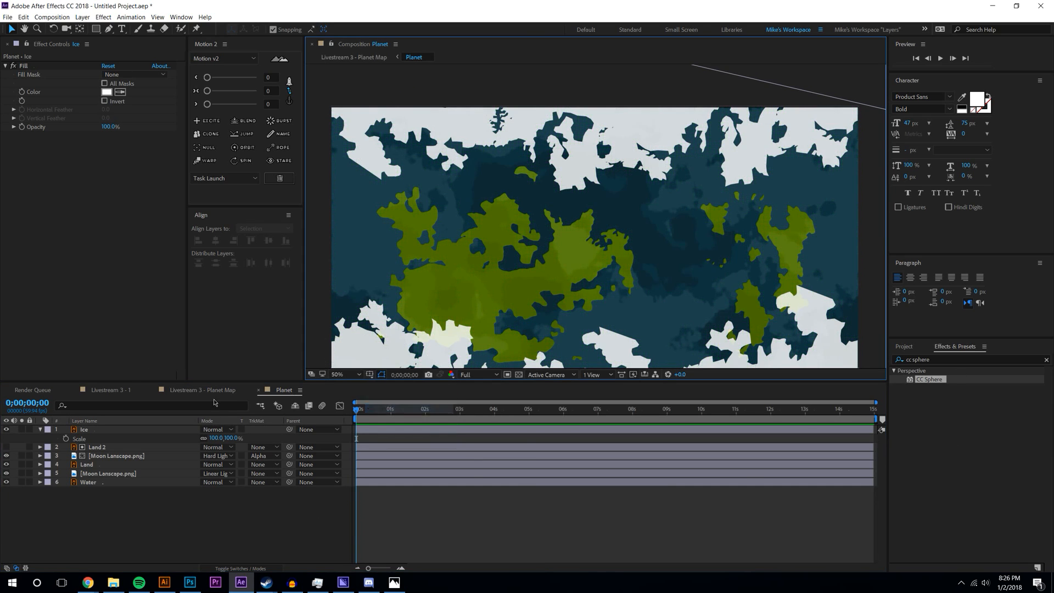
- In Livestream 3 - Planet Map, turn the planet further with CC Sphere Rotation Y
left_click(202, 390)
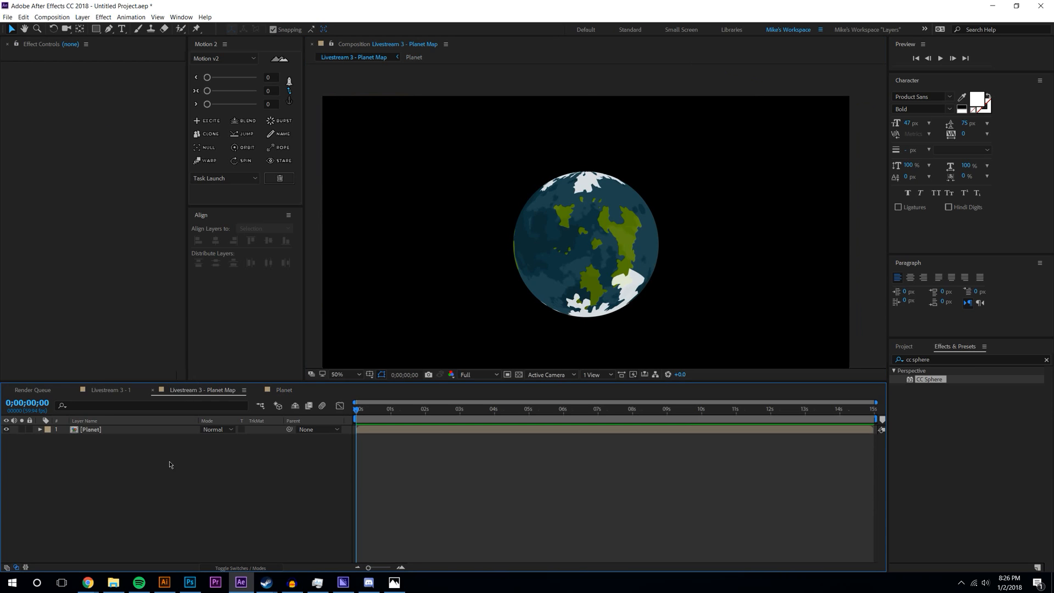
left_click(103, 431)
left_click_drag(110, 126, 111, 135)
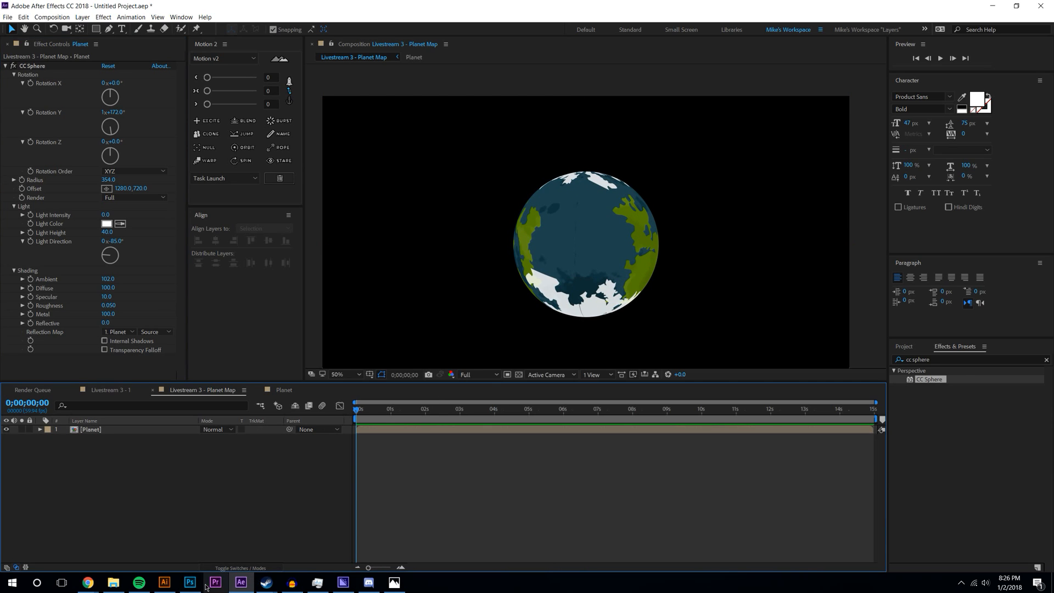
left_click(165, 582)
key("v")
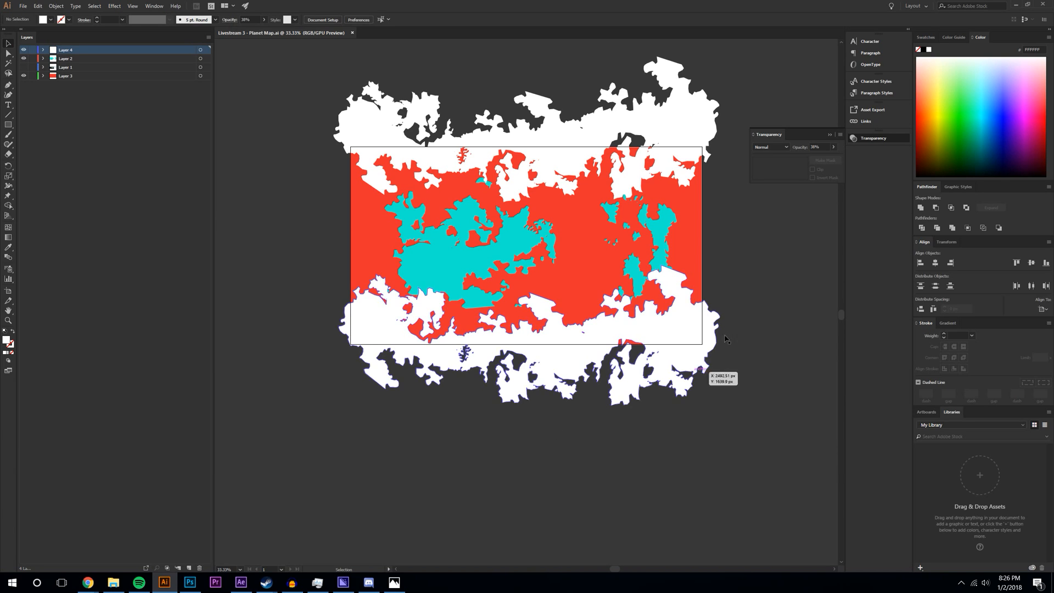
- Select the bottom white ice shape and zoom the artwork to 100%
left_click(675, 272)
scroll(702, 289, "up", 1)
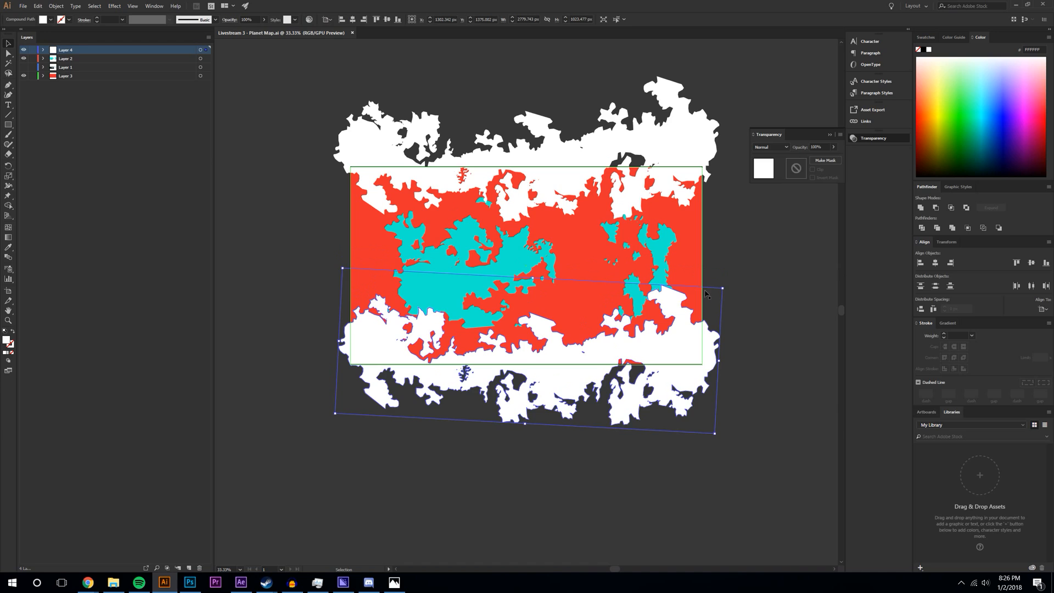
left_click(8, 85)
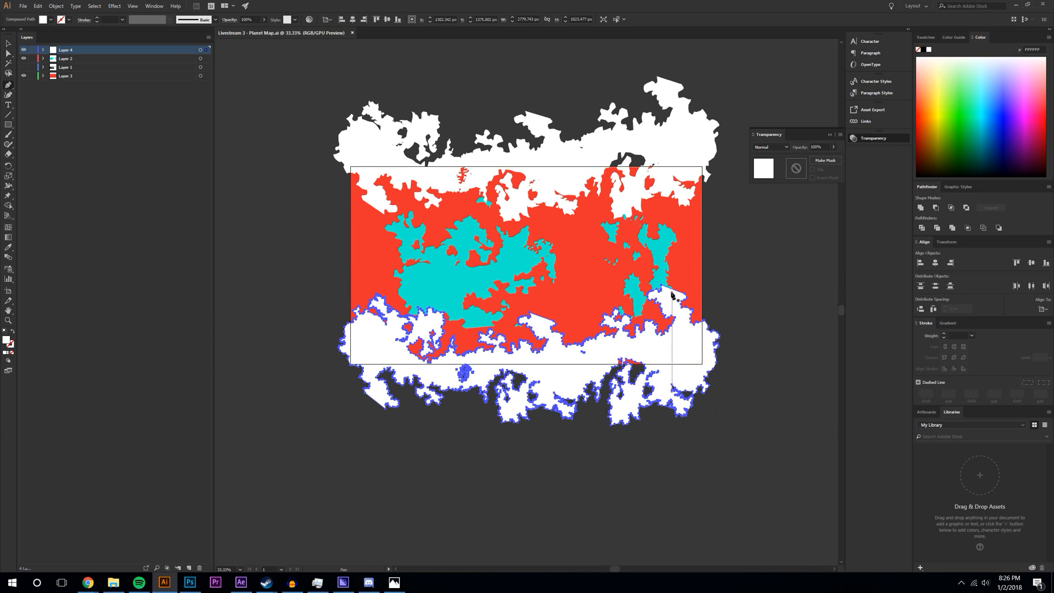
left_click(9, 43)
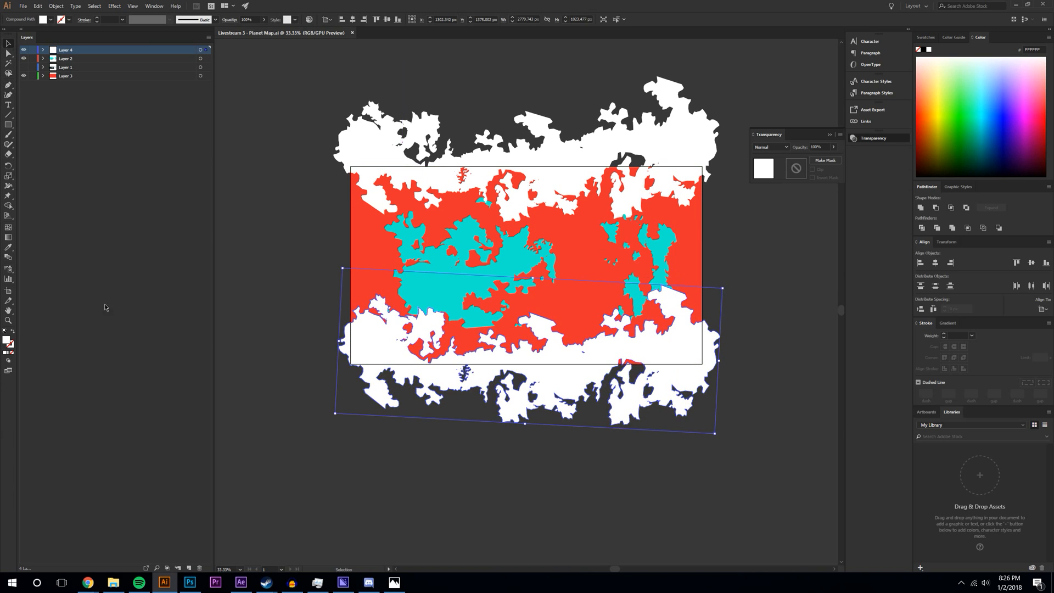
left_click(239, 569)
left_click(261, 464)
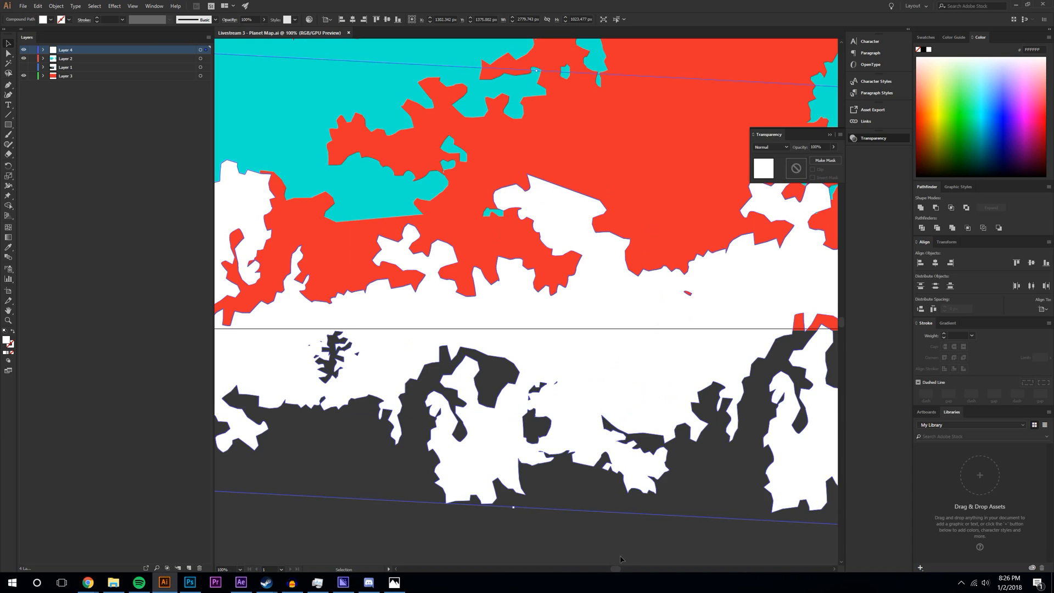
left_click_drag(617, 570, 641, 556)
scroll(618, 440, "up", 1)
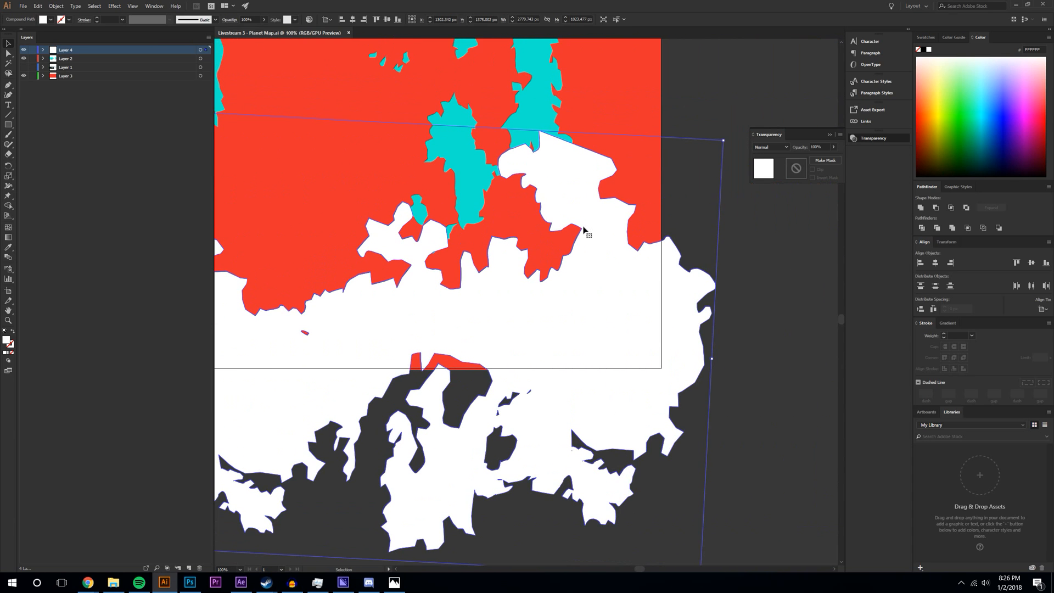
- Isolate the ice shape, delete the two top-right anchors and lower the ice peak
double_click(584, 229)
left_click(8, 53)
left_click_drag(540, 133, 603, 230)
key("ctrl+z")
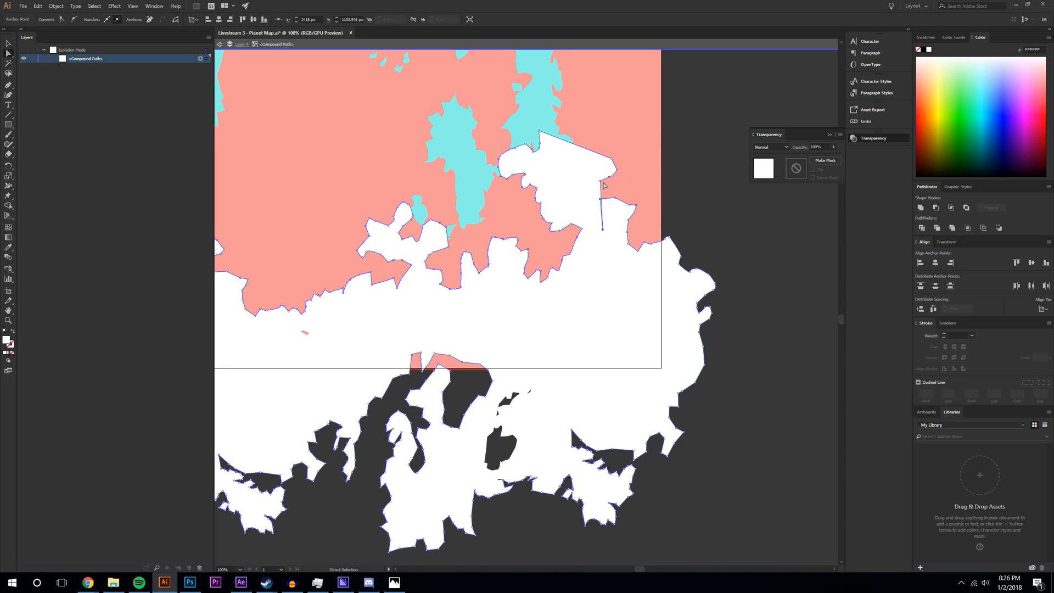
left_click(611, 176)
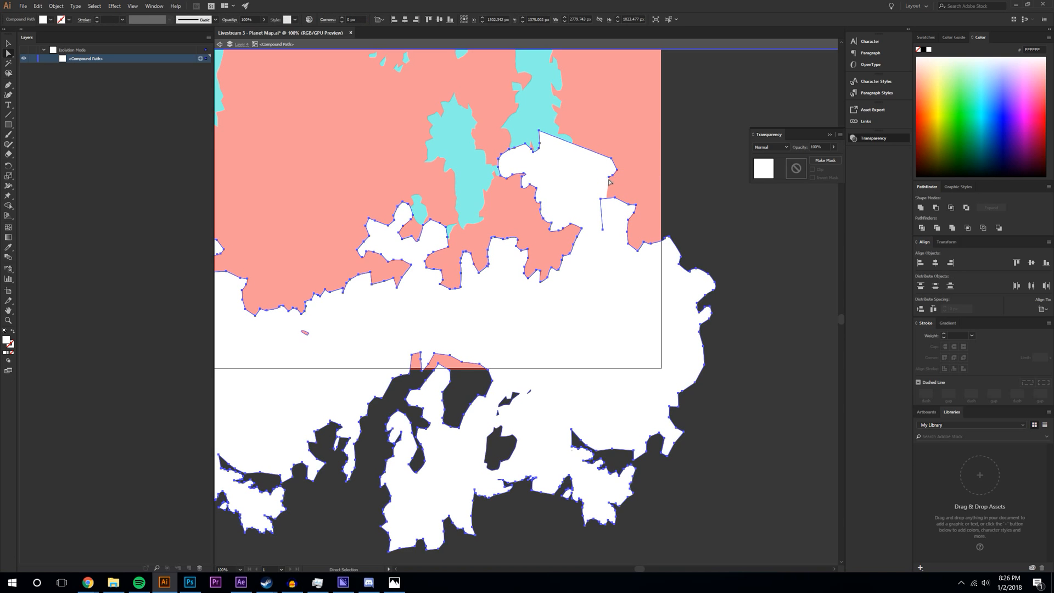
left_click_drag(613, 169, 611, 159)
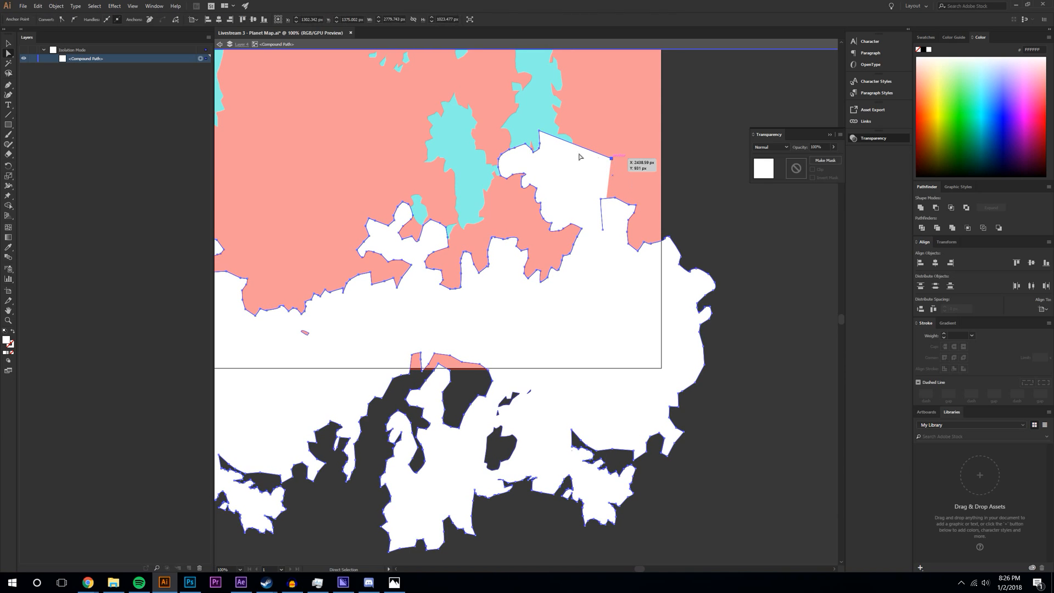
key("Delete")
left_click(540, 133)
left_click_drag(540, 132, 532, 154)
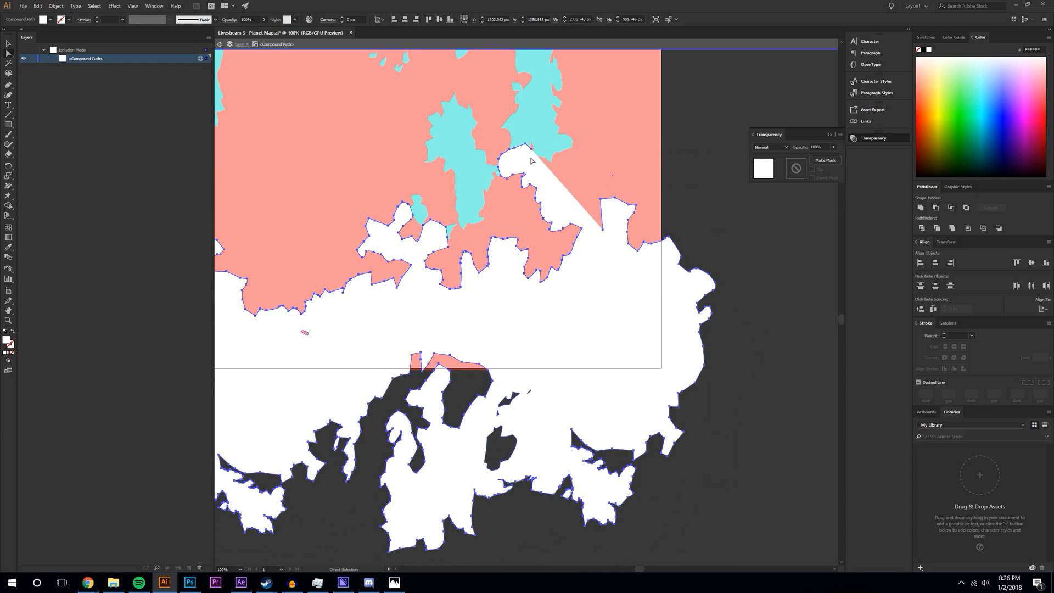
- Drag the spike's tip anchors down and right to reshape the jagged ice edge
left_click(532, 156)
left_click_drag(532, 158, 600, 199)
left_click_drag(525, 144, 585, 201)
left_click_drag(516, 148, 571, 195)
left_click_drag(509, 154, 586, 176)
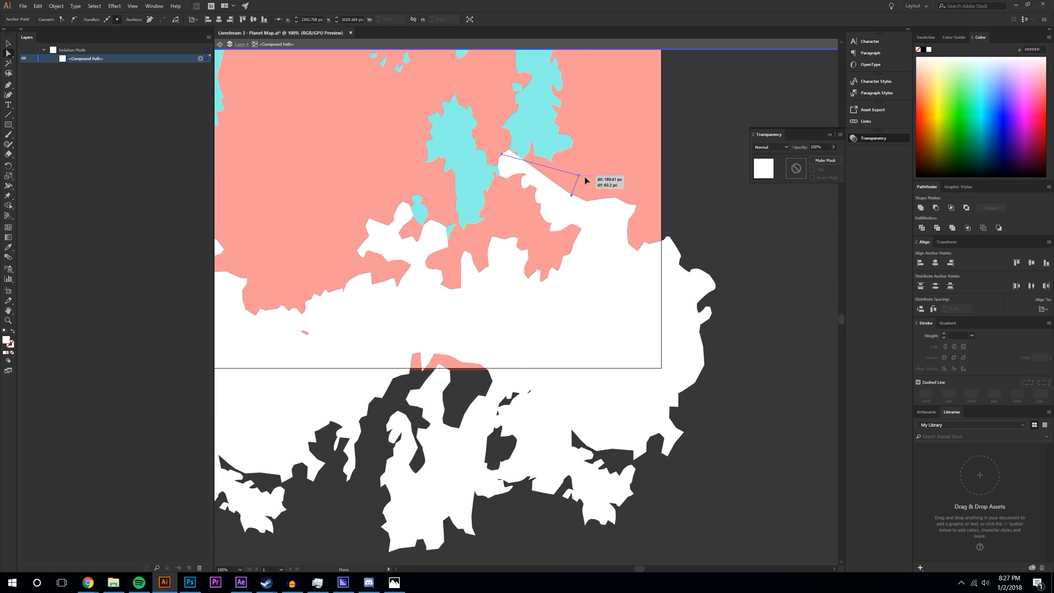
left_click_drag(502, 159, 535, 172)
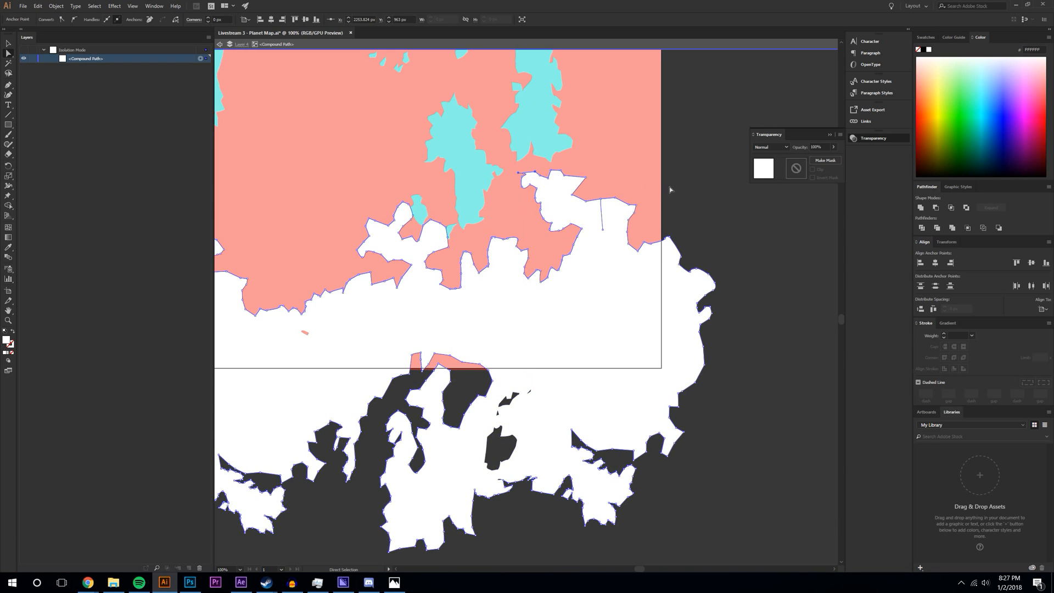
left_click(670, 190)
- Exit isolation mode on the ice path and save the planet map file
double_click(310, 550)
key("ctrl+s")
key("ctrl+z")
left_click(757, 391)
left_click(686, 360)
key("v")
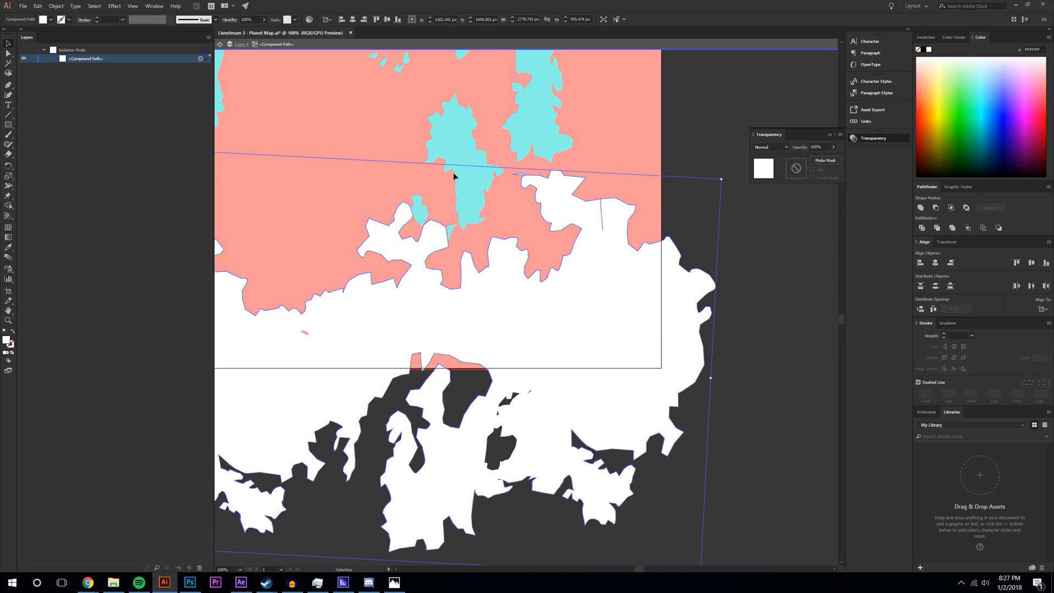
double_click(774, 252)
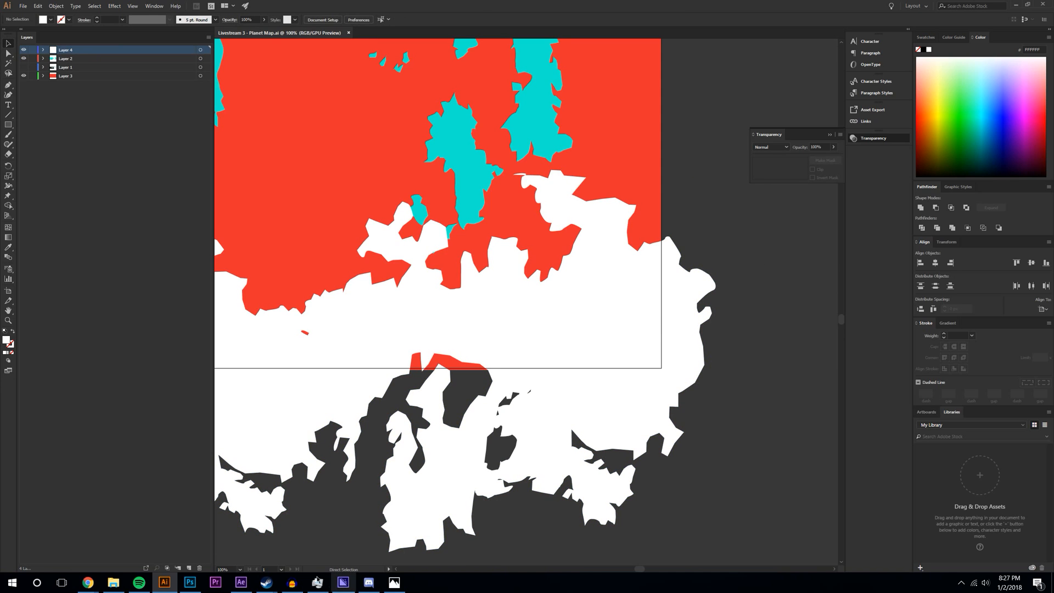
- Zoom the sphere view to 200% and pan to inspect the bottom ice cap
left_click(241, 582)
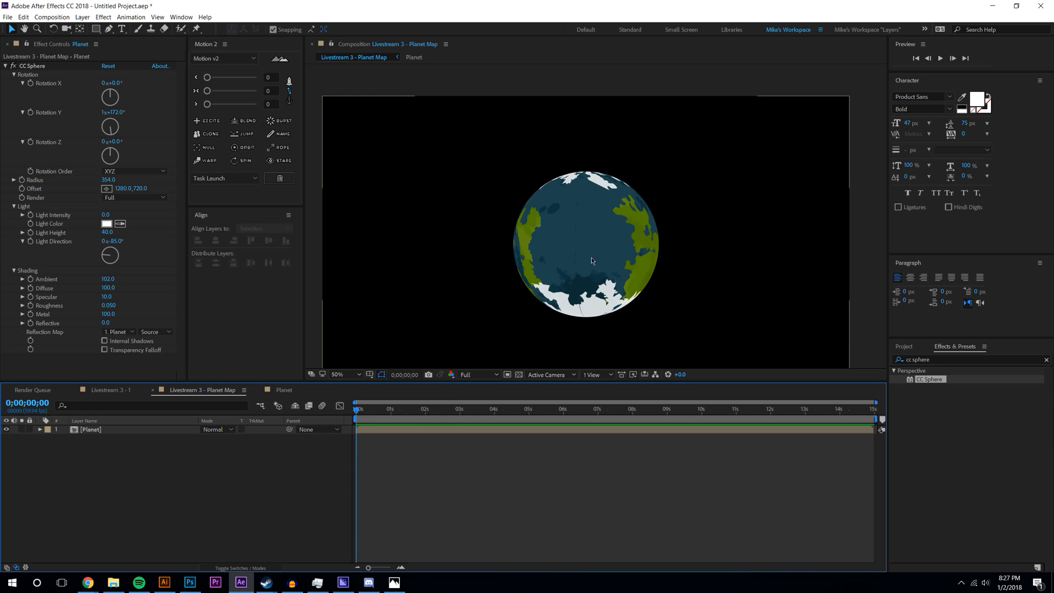
left_click(352, 375)
left_click(502, 466)
scroll(588, 288, "up", 1)
left_click_drag(588, 291, 620, 132)
scroll(602, 237, "up", 1)
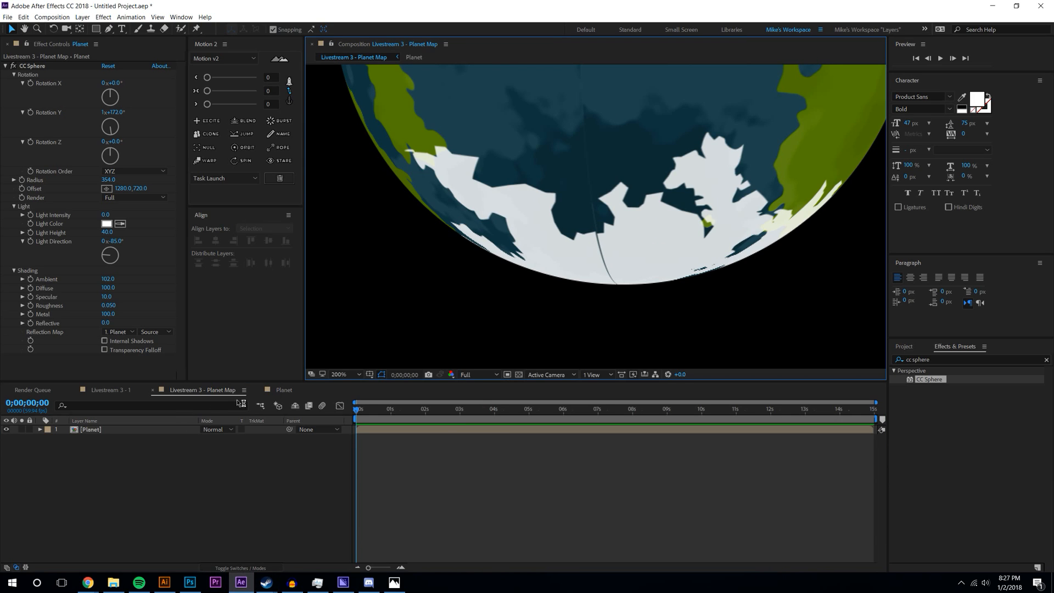
- In the flat Planet composition, widen the Ice layer to 100.7% horizontal scale
left_click(111, 391)
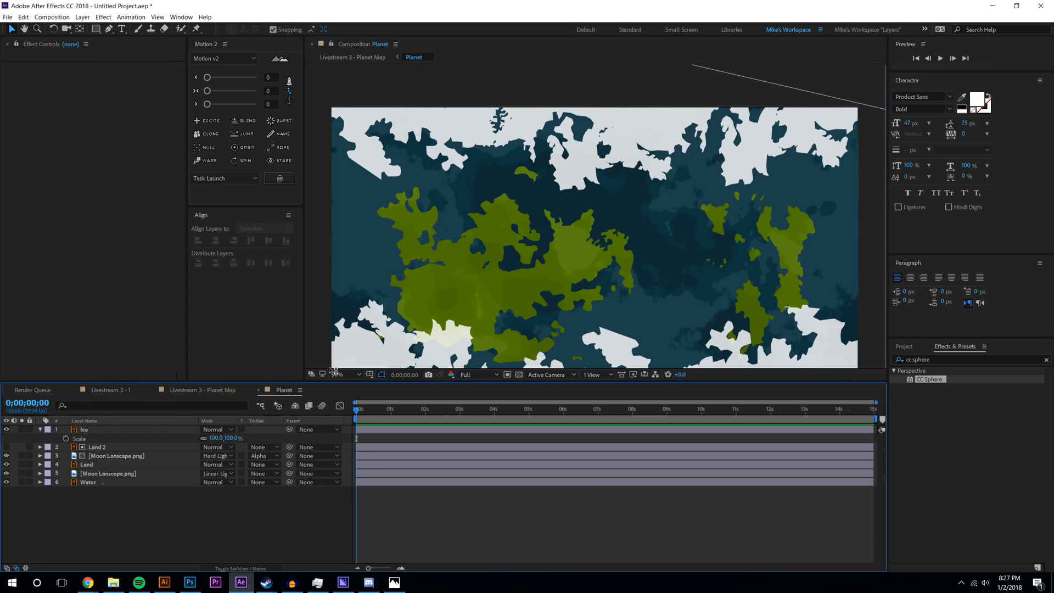
key("comma")
left_click(715, 305)
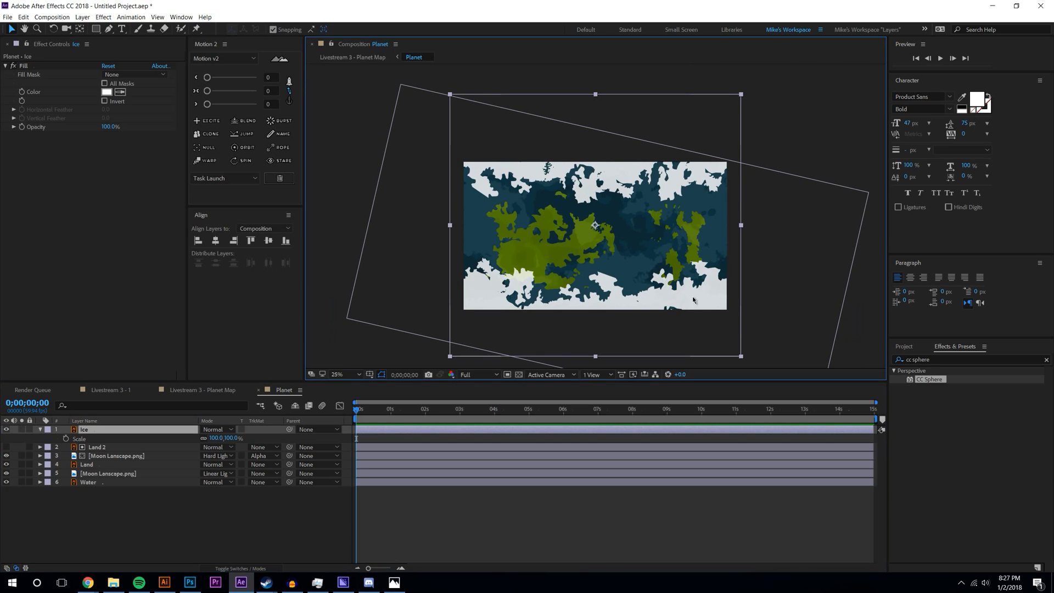
key("period")
left_click_drag(682, 254, 670, 188)
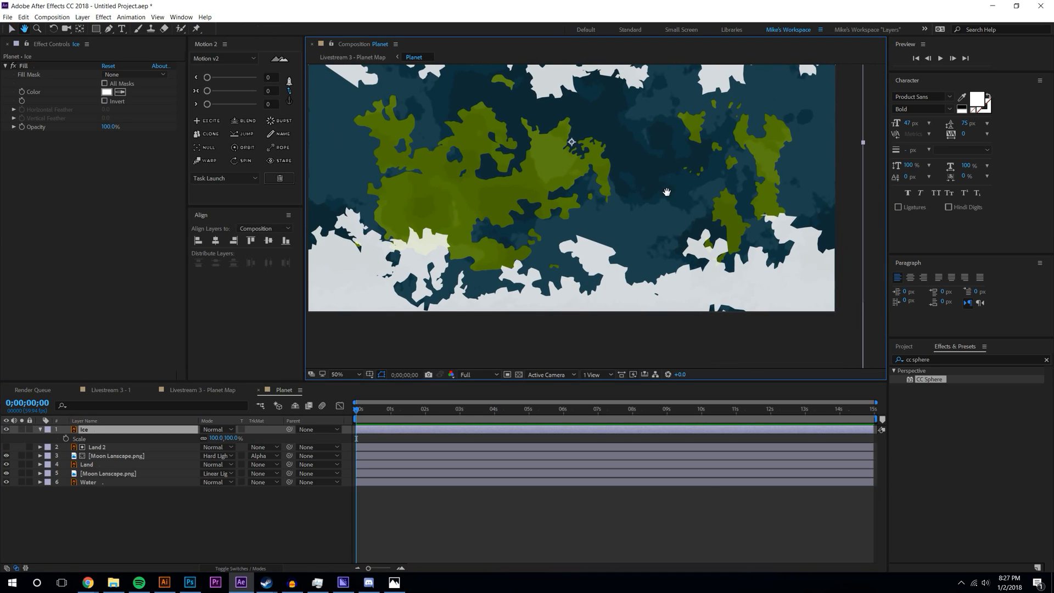
left_click_drag(864, 144, 866, 144)
- Review the sphere and Livestream 3 - 1 comps, then collapse the Ice layer's properties
left_click(193, 391)
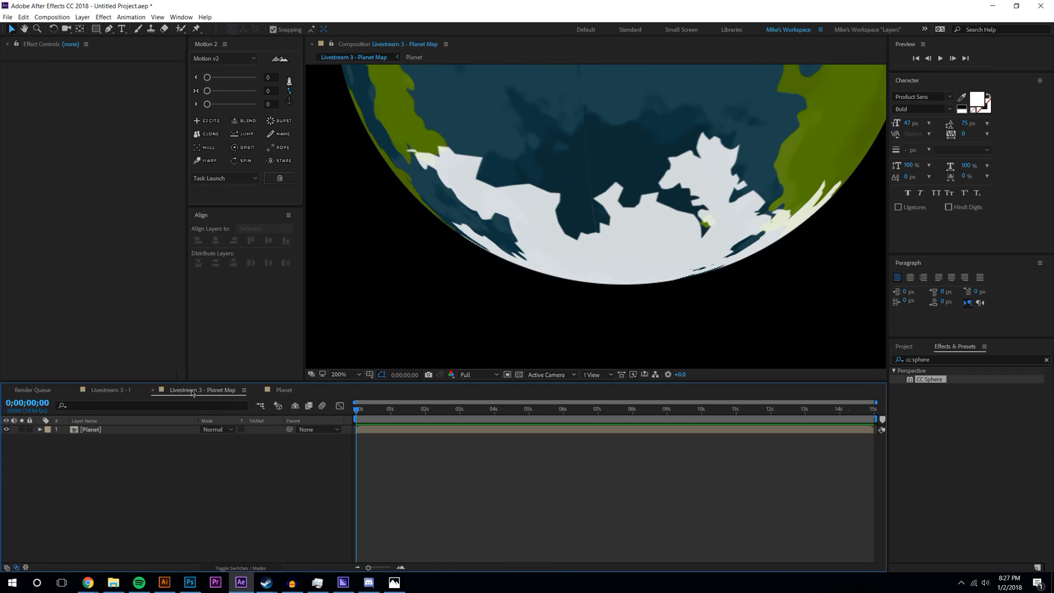
scroll(590, 230, "down", 1)
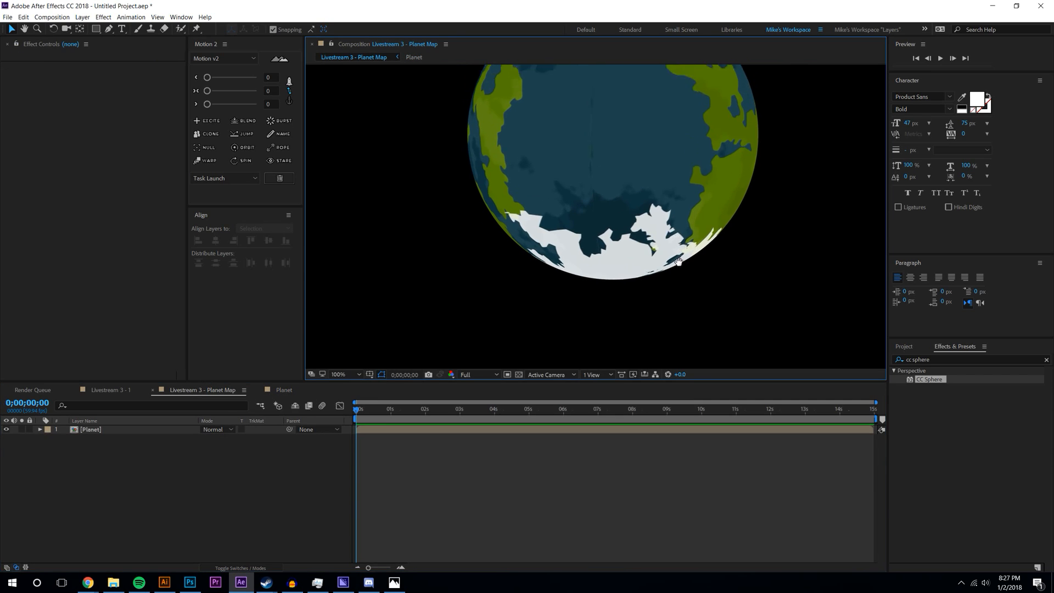
left_click(127, 389)
left_click(276, 393)
scroll(522, 297, "down", 2)
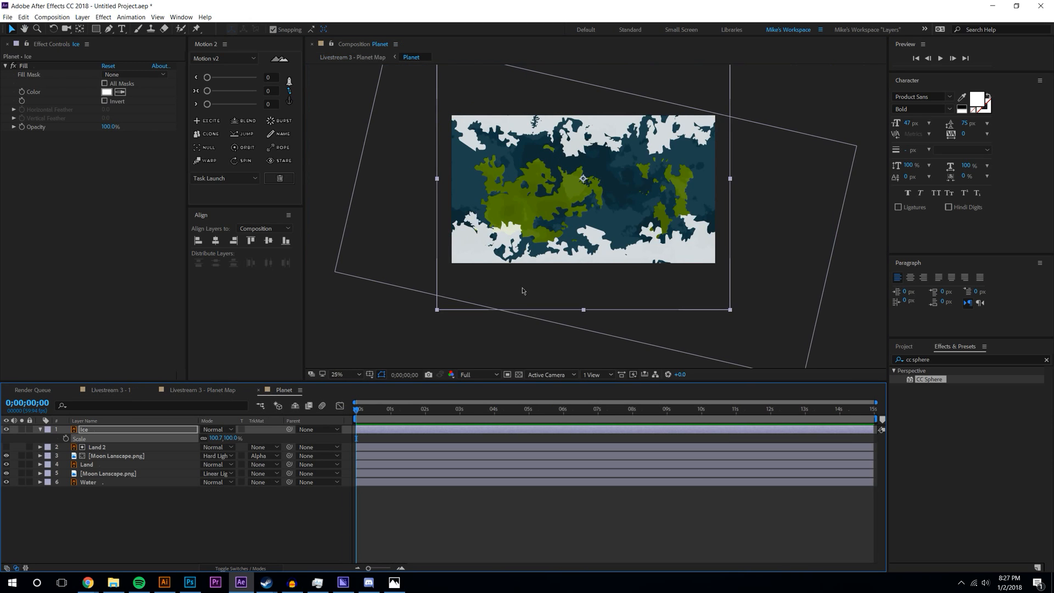
left_click(40, 429)
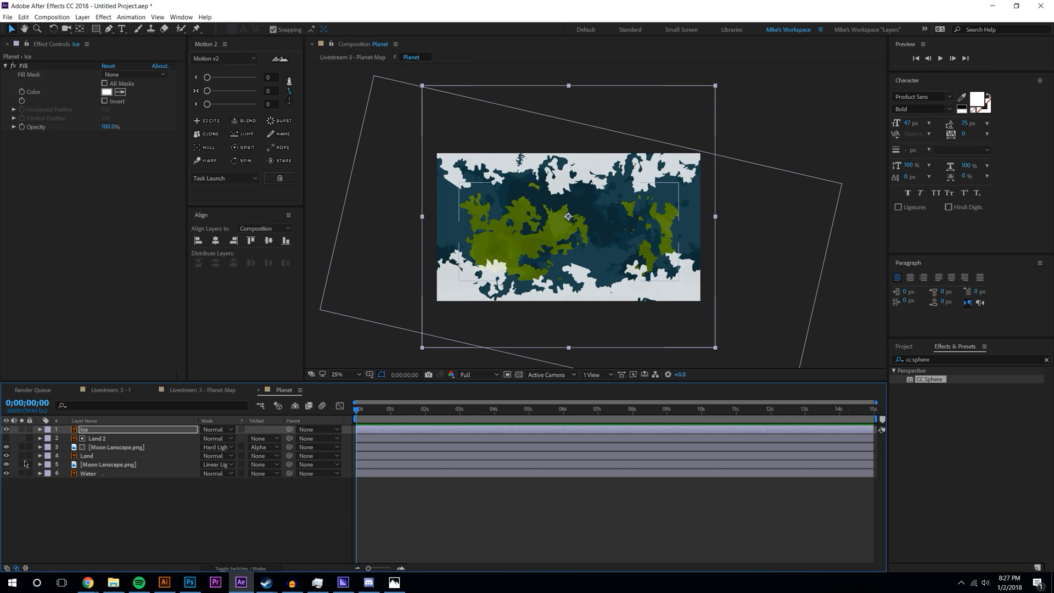
- Start a Pen mask on the second Moon Lanscape.png layer down the map's left edge and bottom
left_click(91, 465)
left_click(109, 30)
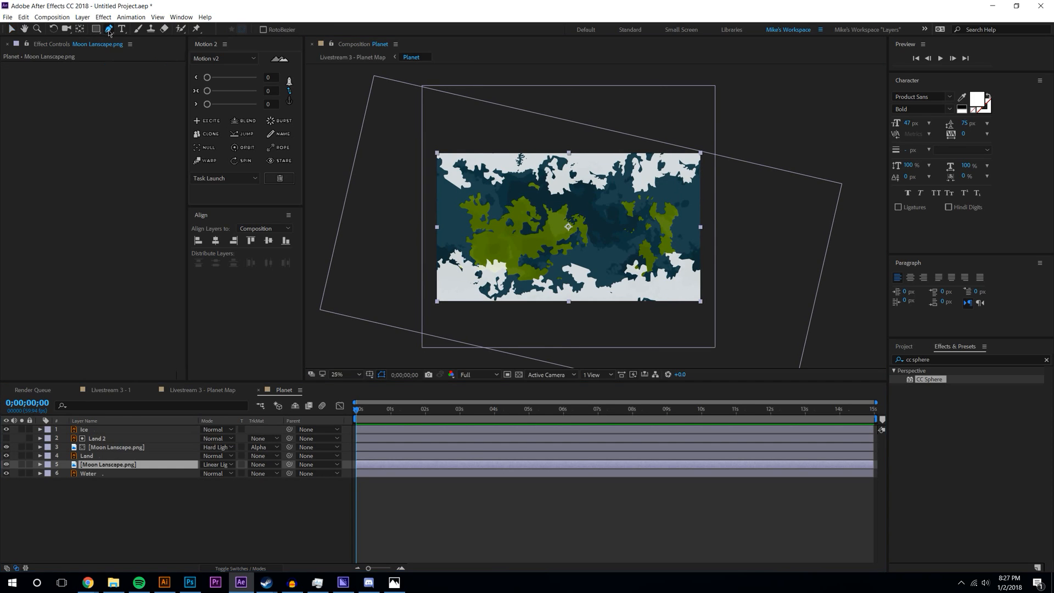
left_click(447, 146)
left_click(443, 159)
left_click(444, 173)
left_click(446, 196)
left_click(442, 217)
left_click(441, 236)
left_click(451, 257)
left_click(444, 268)
left_click(435, 317)
left_click(486, 339)
left_click(587, 346)
- Continue the mask up the right edge, loop it outside the map, and close the path
left_click(694, 320)
left_click(691, 301)
left_click(693, 264)
left_click(693, 255)
left_click(689, 231)
left_click_drag(689, 203, 686, 188)
left_click(693, 166)
left_click(691, 142)
left_click(725, 136)
left_click(759, 339)
left_click(484, 360)
left_click(371, 337)
left_click(401, 115)
left_click(448, 148)
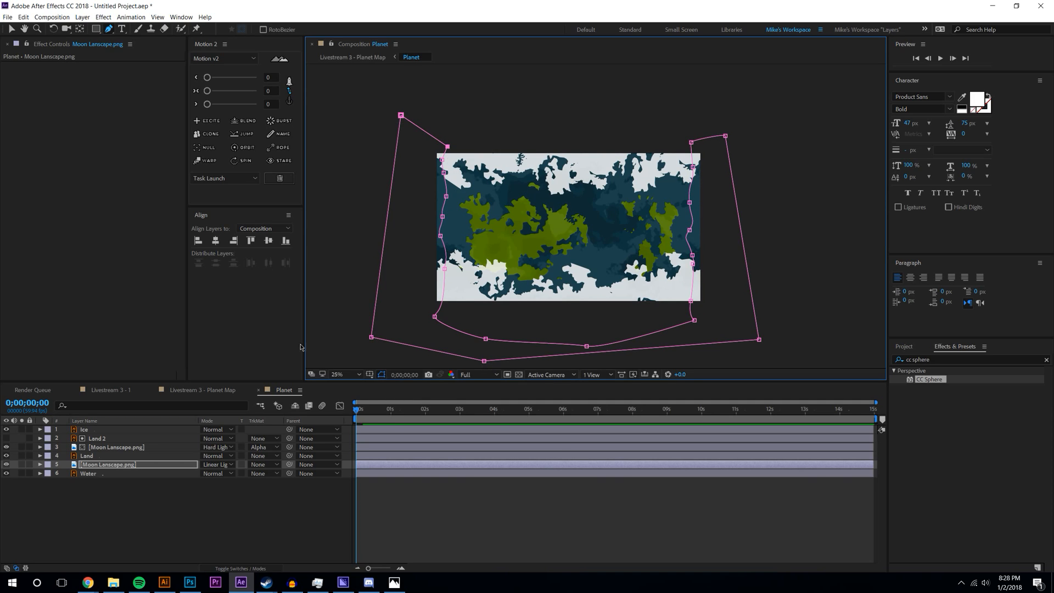
- Invert the mask and set its Mask Feather to 62 pixels
key("m")
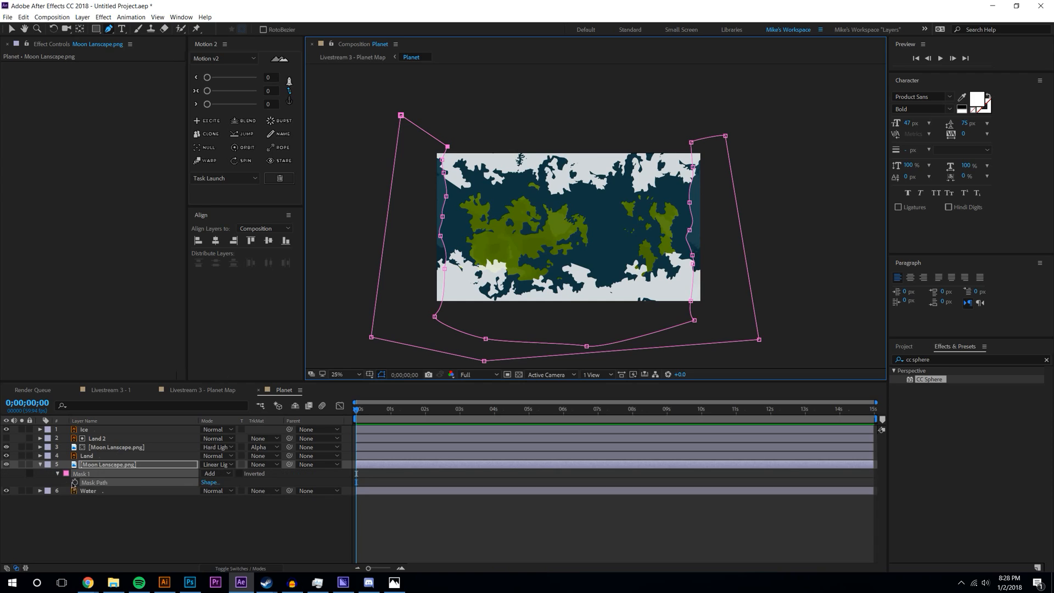
left_click(239, 474)
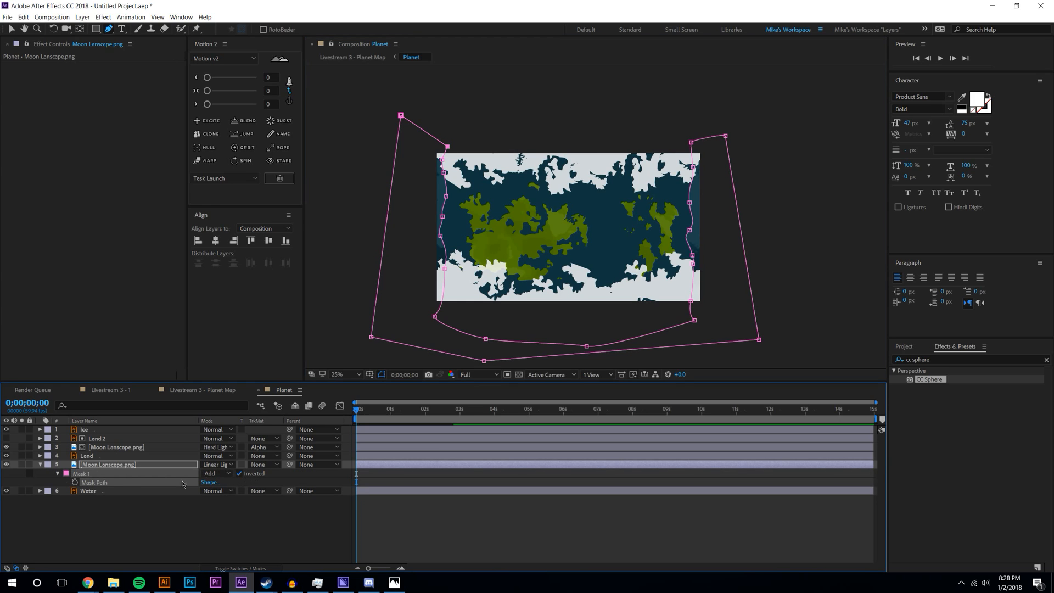
left_click(57, 473)
left_click_drag(220, 491, 257, 490)
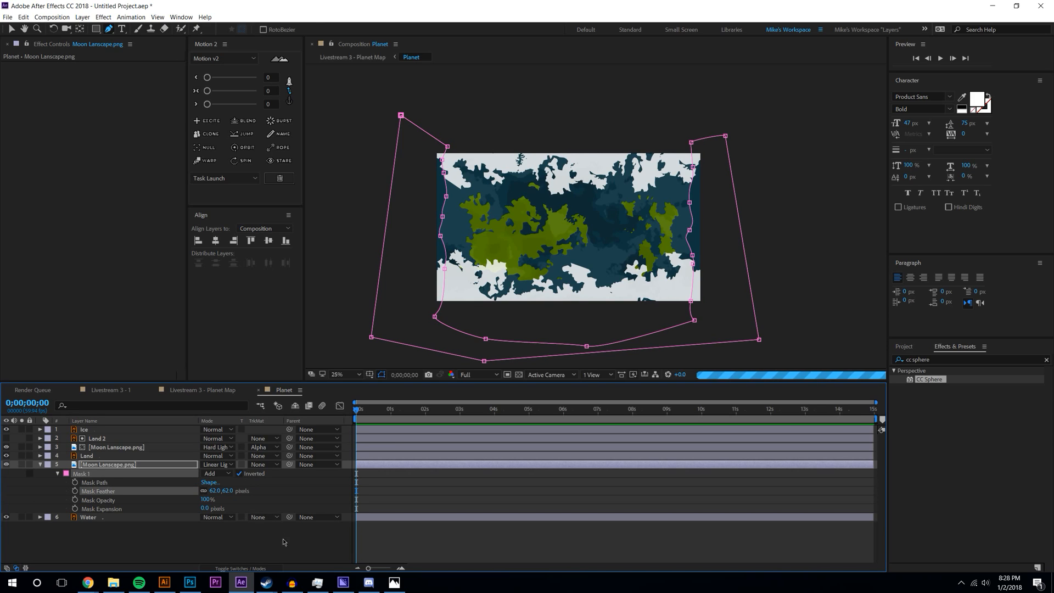
left_click(267, 526)
- Check the feathered mask outline, then view the sphere planet composition at 50%
key("period")
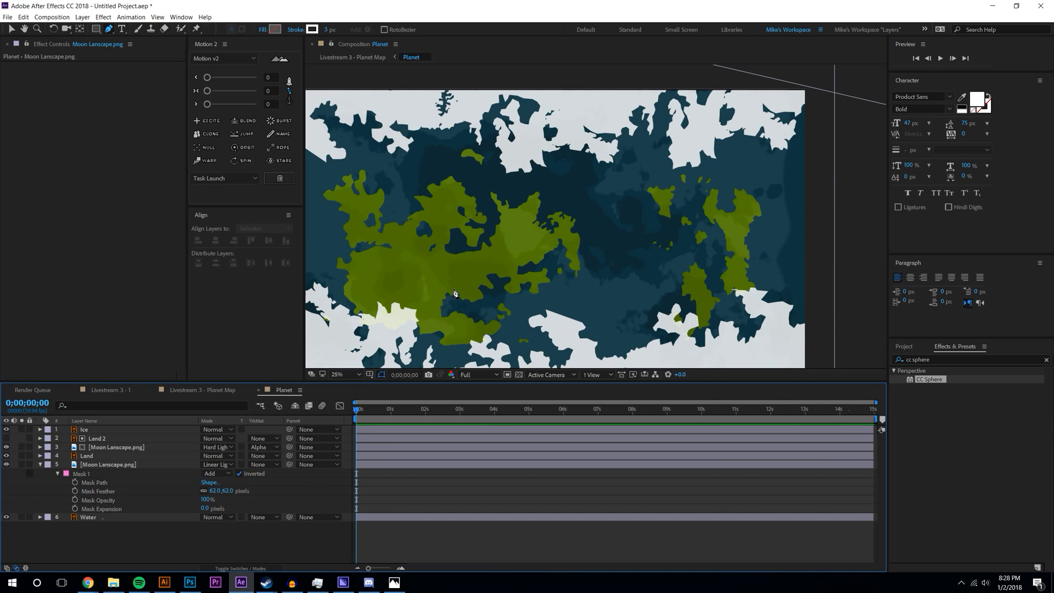
key("comma")
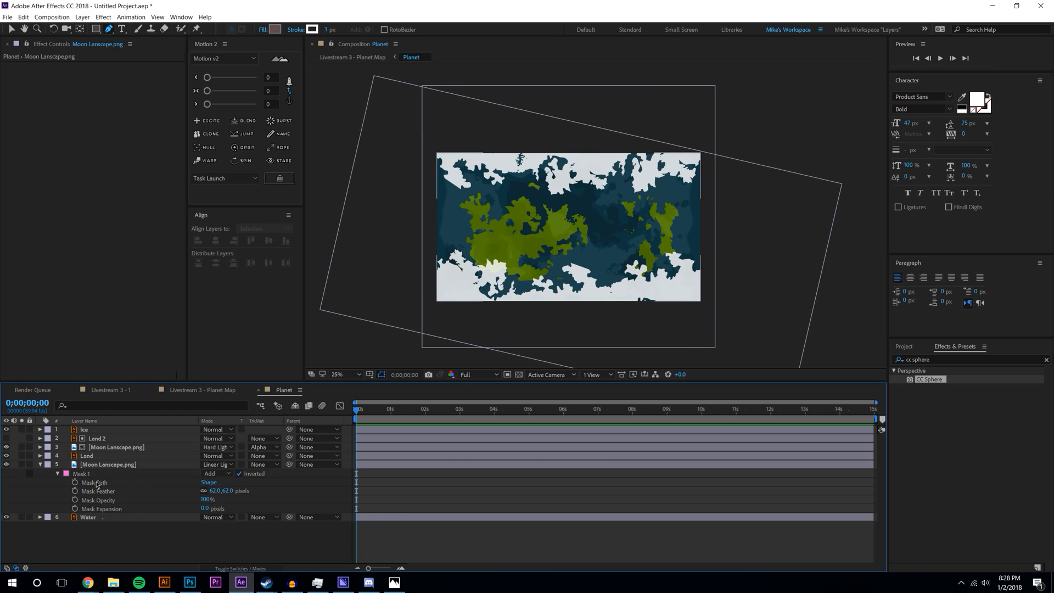
left_click(97, 484)
left_click(137, 552)
key("period")
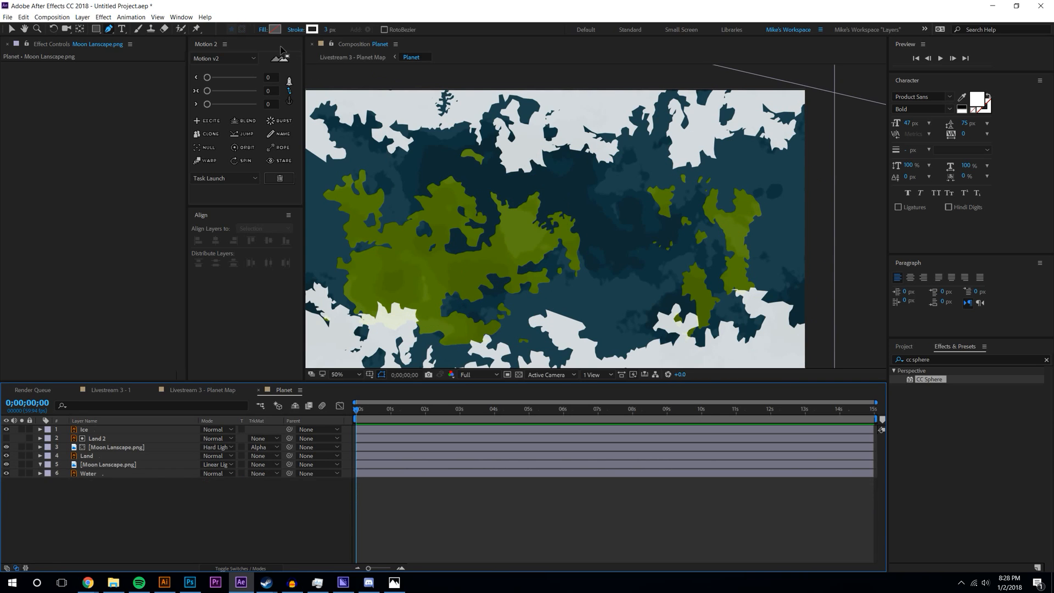
left_click(214, 391)
key("comma")
key("comma")
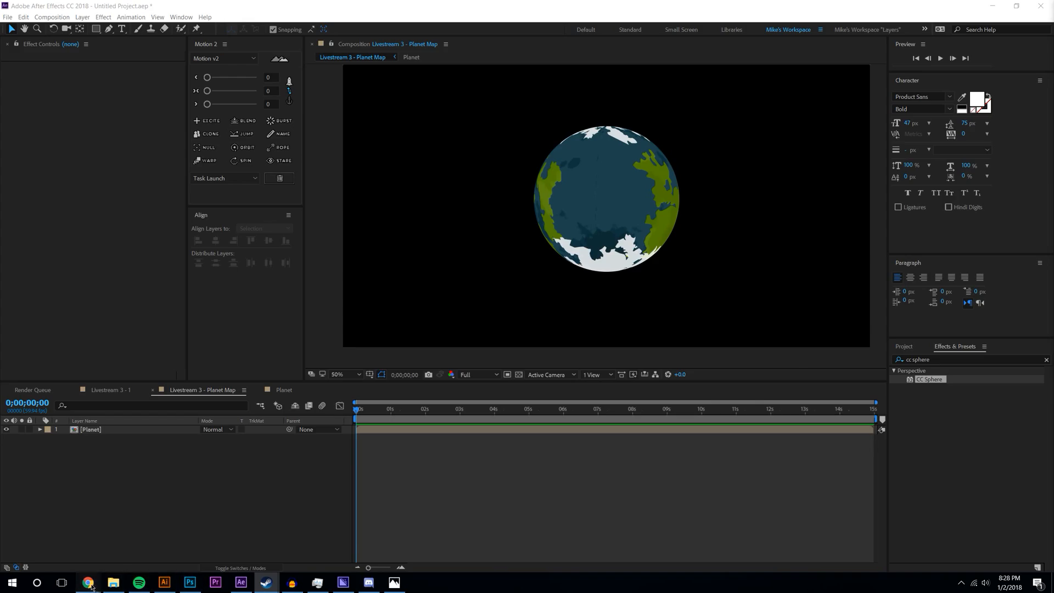
mouse_move(87, 582)
mouse_move(183, 549)
mouse_move(90, 527)
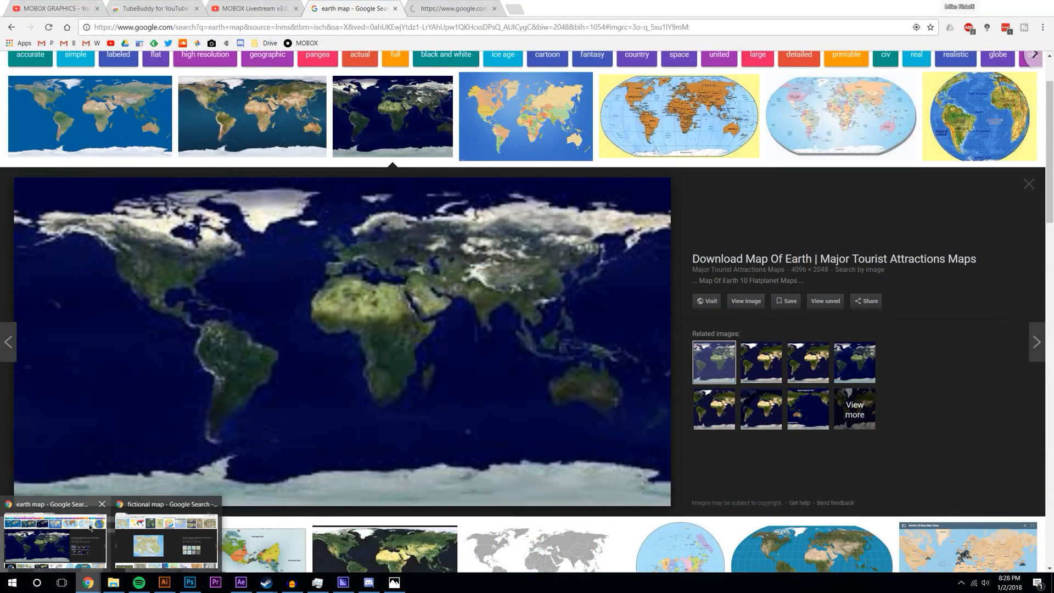
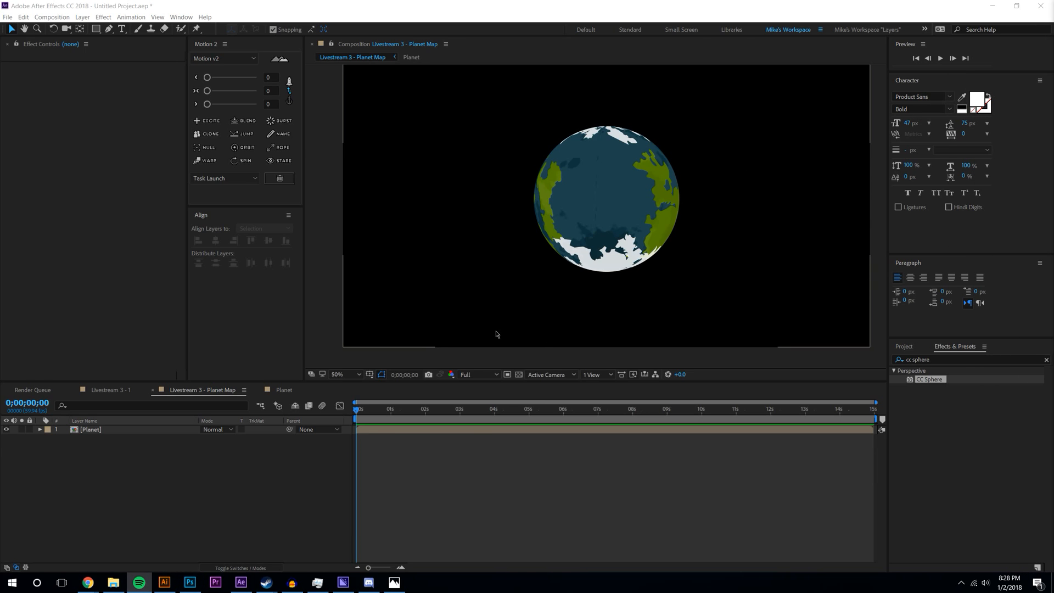
- Spin the Planet globe further with CC Sphere's Rotation Y, then open the Planet pre-comp's map layers
left_click(122, 522)
left_click(101, 431)
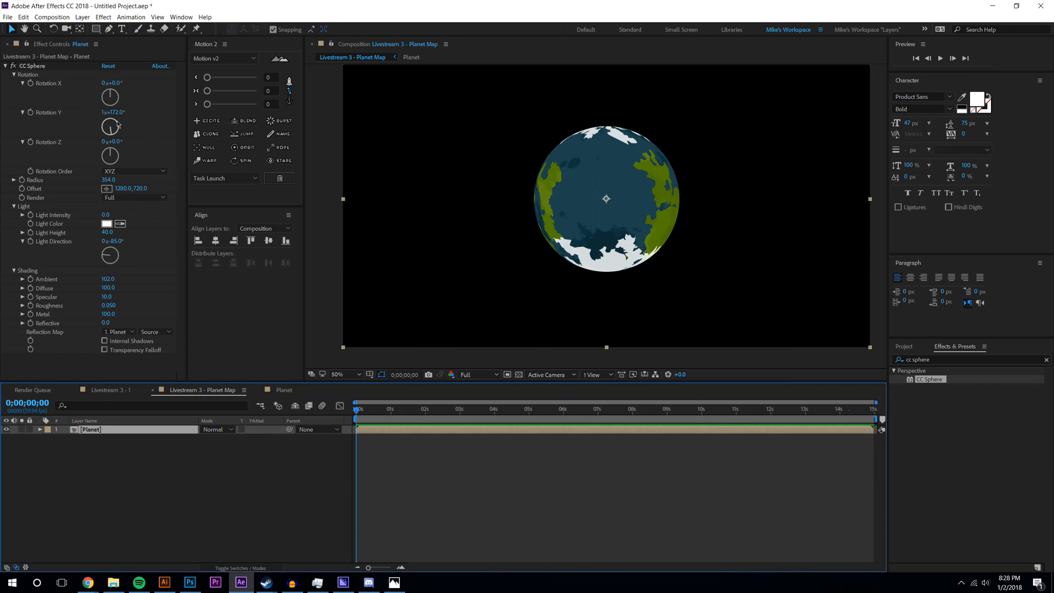
mouse_move(109, 122)
left_mouse_down()
mouse_move(117, 130)
mouse_move(106, 120)
left_mouse_up()
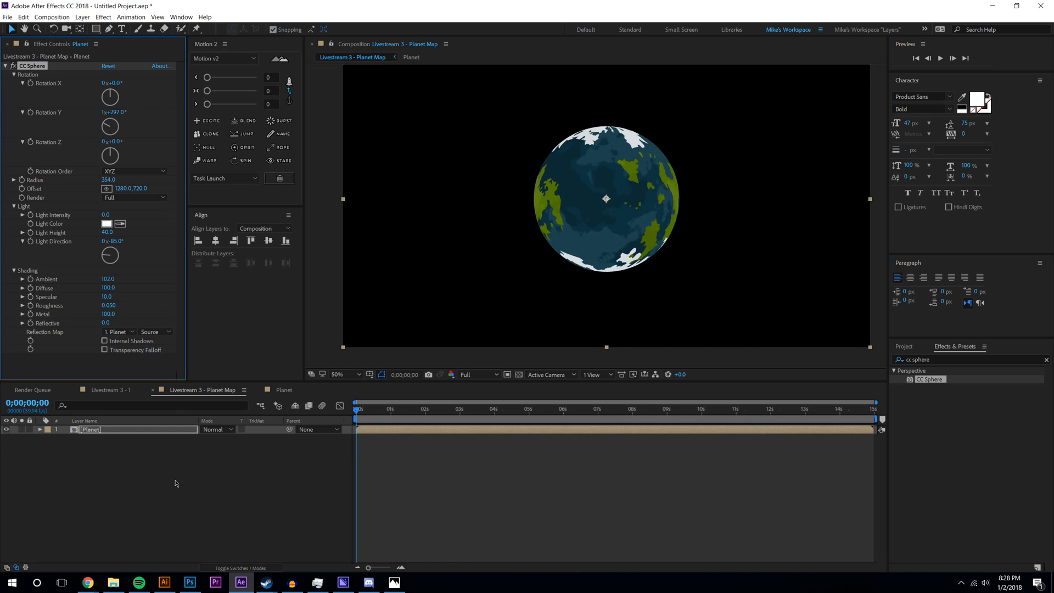
double_click(385, 429)
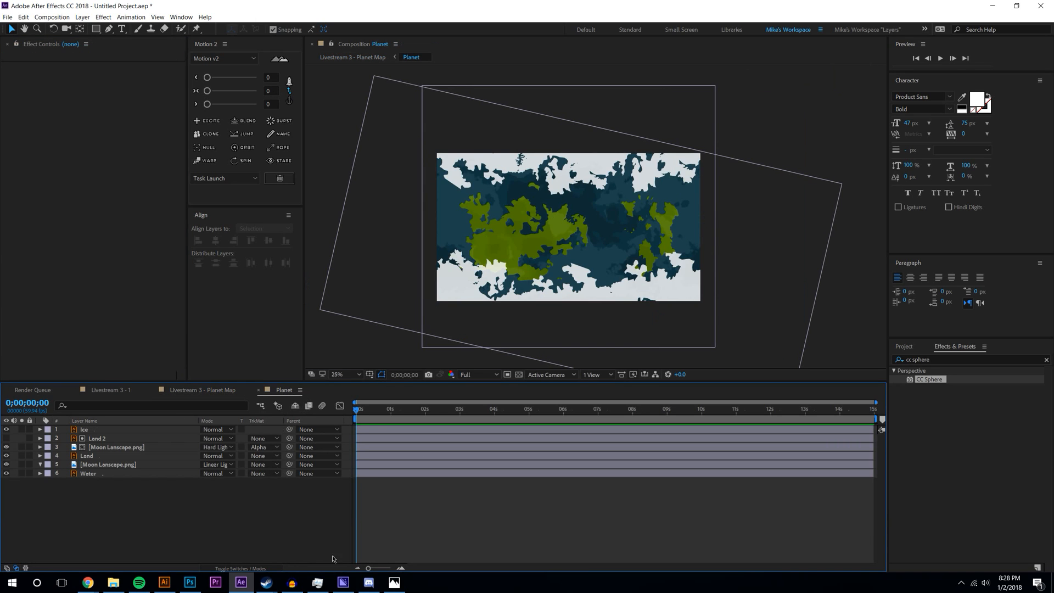
- Search Google Images for 'clouds map' and open the full-size 8192×4096 Natural Earth III cloud map
left_click(159, 543)
left_click(747, 22)
type("clouds map")
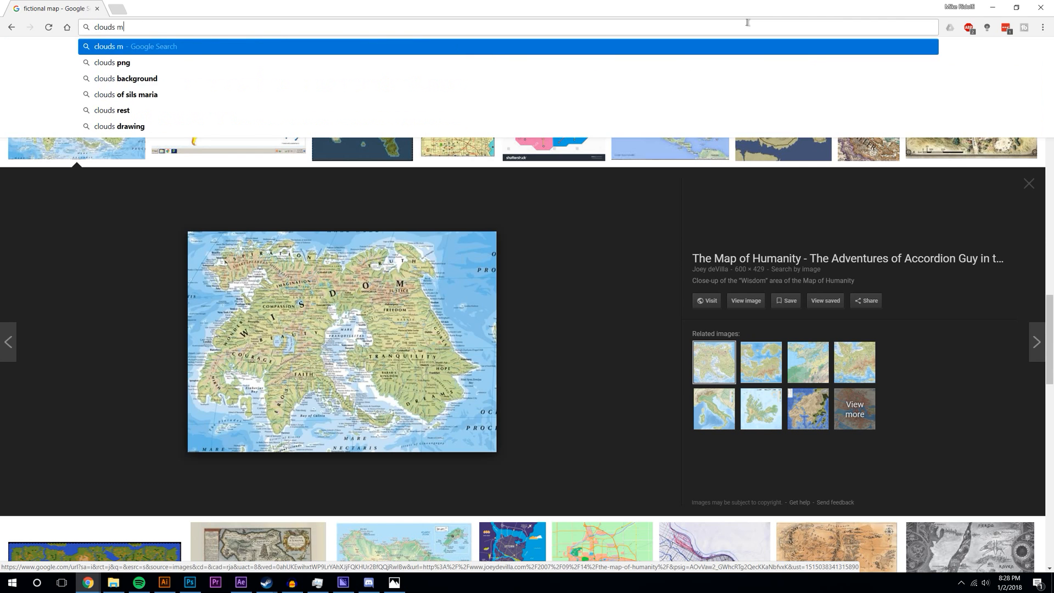
key("Return")
left_click(120, 102)
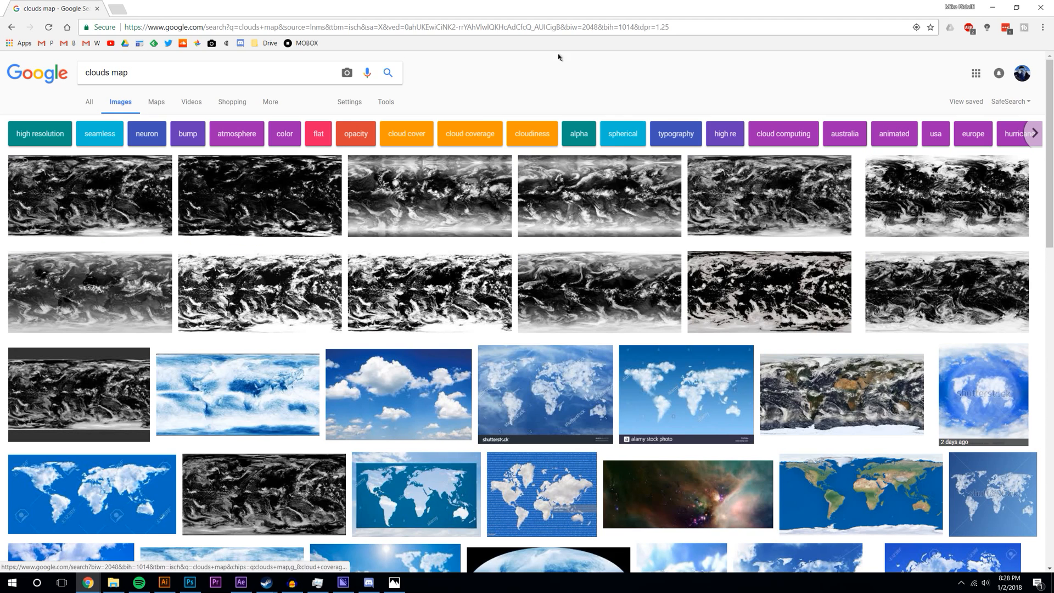
left_click(127, 179)
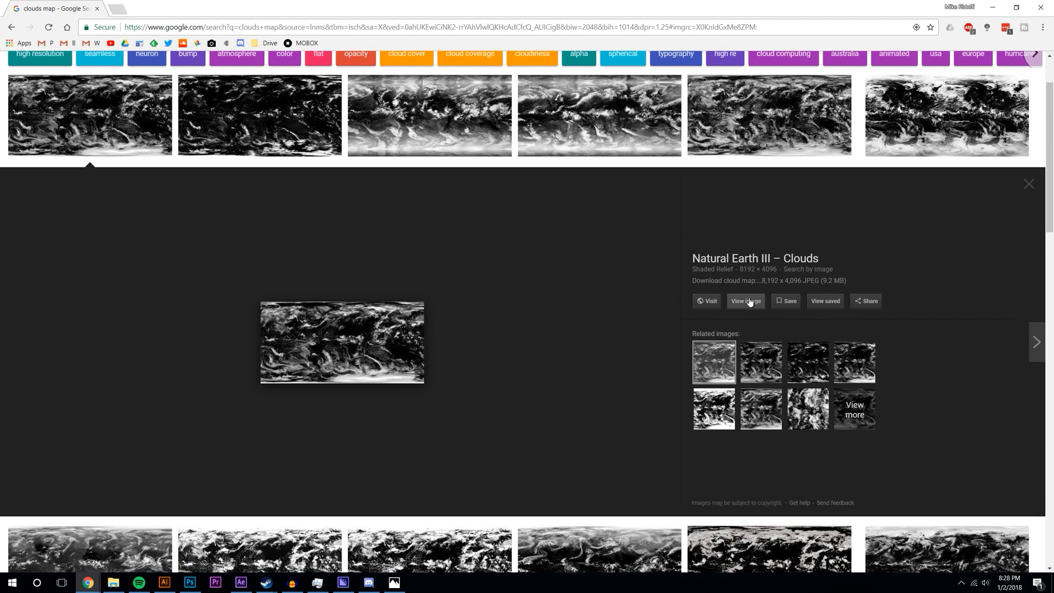
left_click(745, 301)
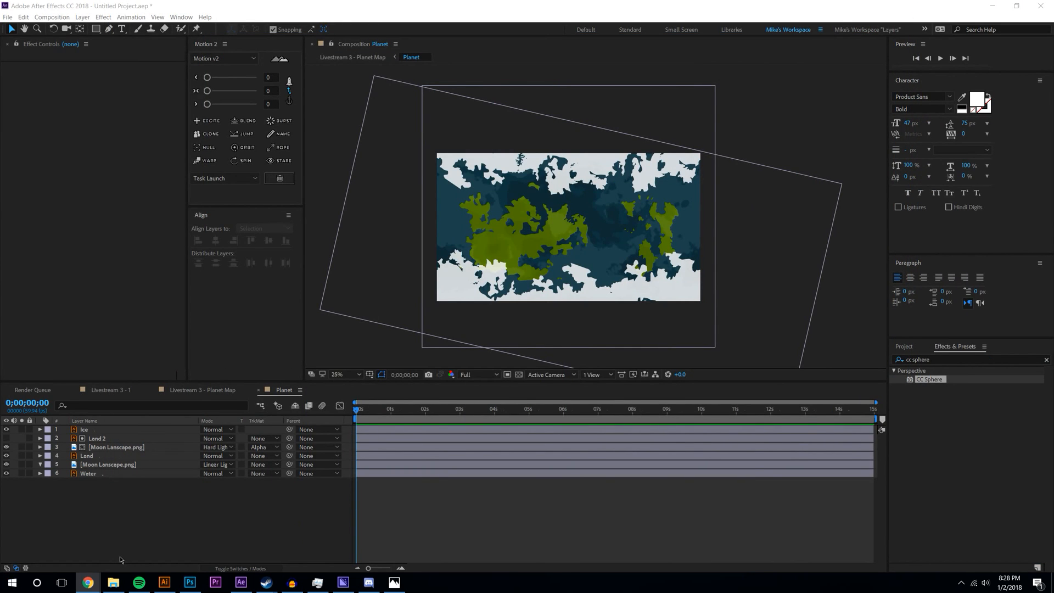
- Search File Explorer for 'clouds' and drag Clouds Animated.aep into the After Effects Project panel
left_click(113, 583)
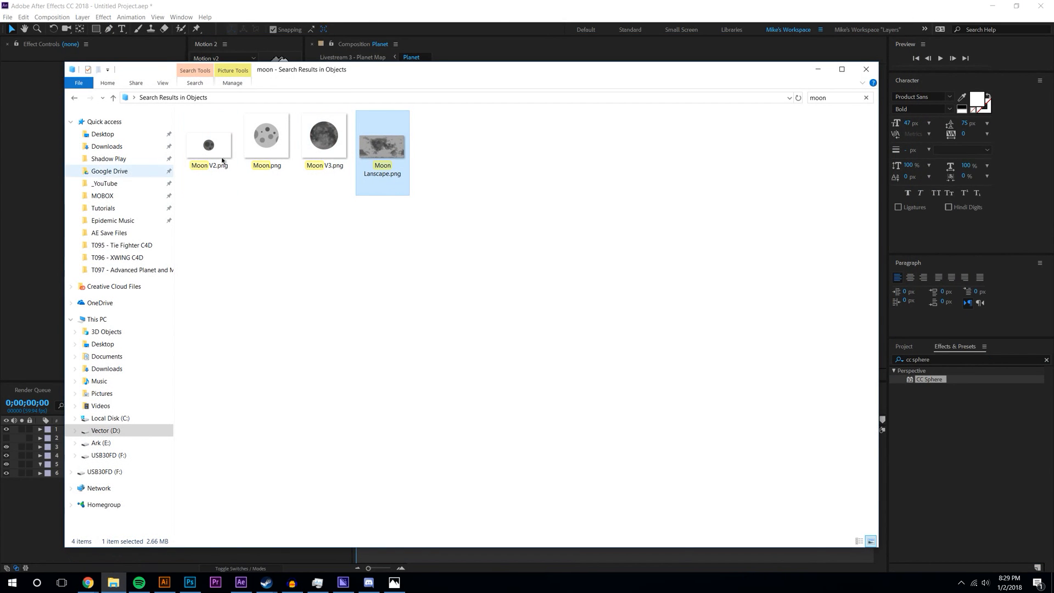
left_click(848, 98)
key("BackSpace")
key("BackSpace")
key("BackSpace")
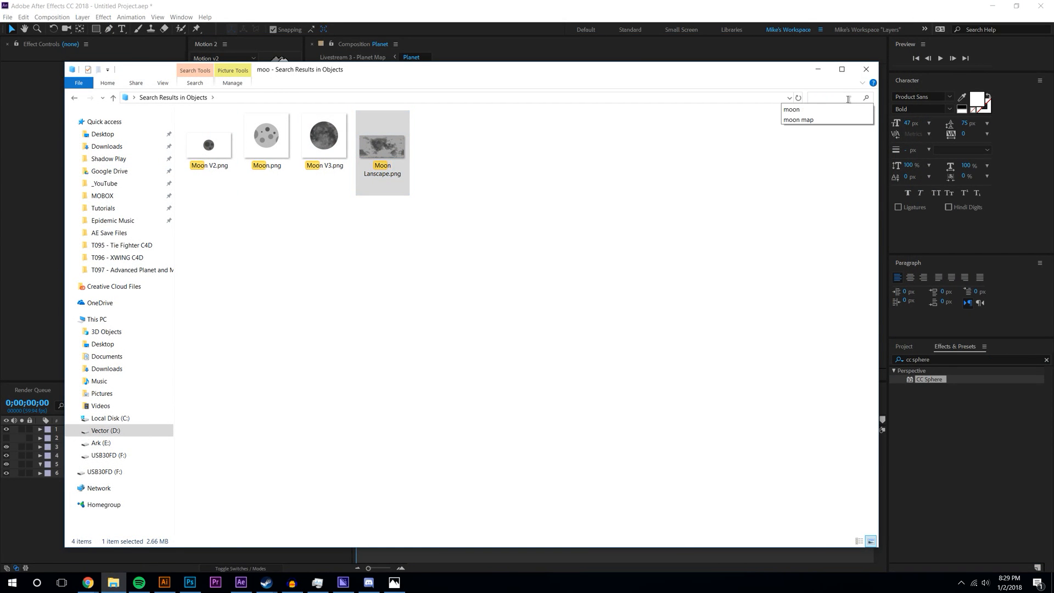
type("clouds")
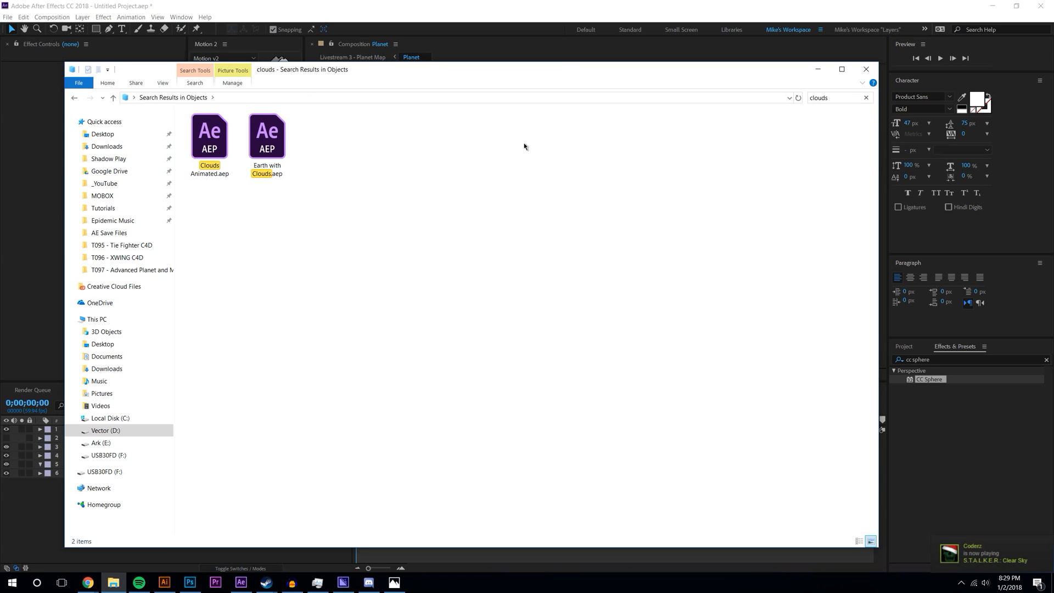
left_click_drag(220, 142, 311, 144)
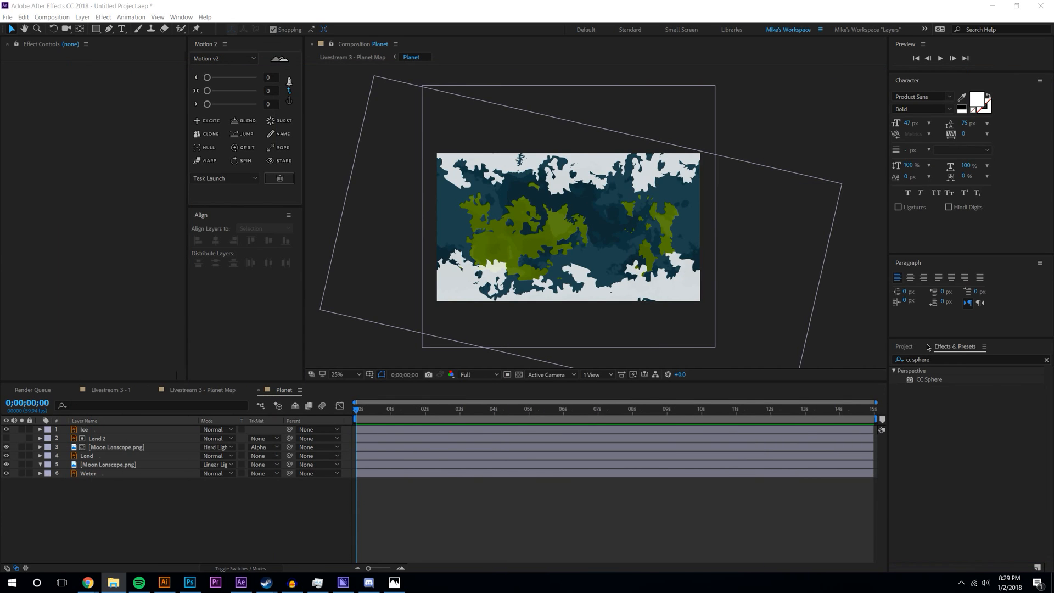
left_click_drag(928, 347, 931, 539)
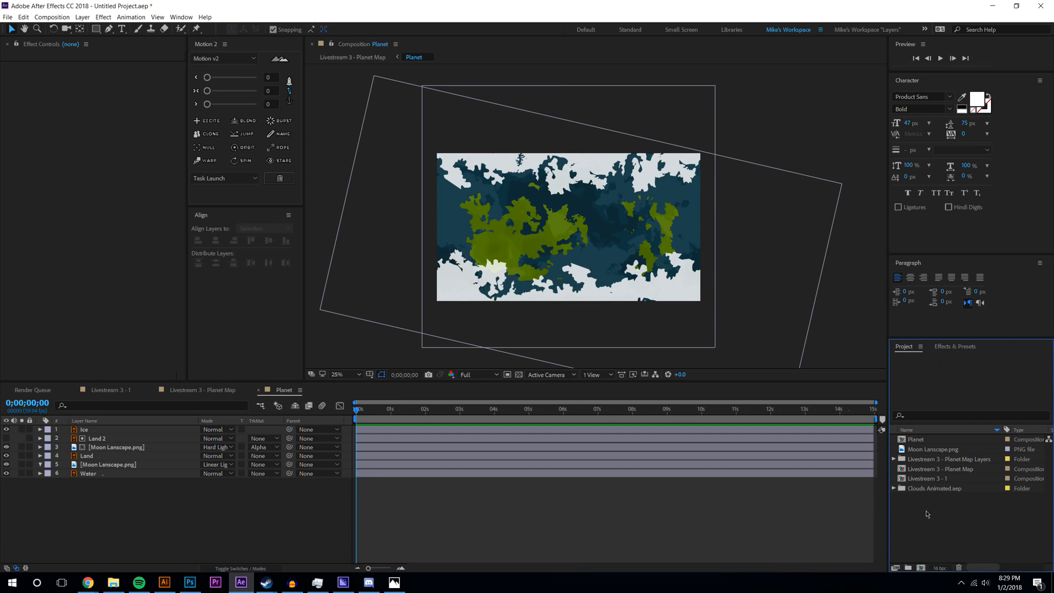
- Expand Clouds Animated.aep and inspect its Clouds comp and Clouds Accesory pre-comp
left_click(894, 488)
double_click(926, 508)
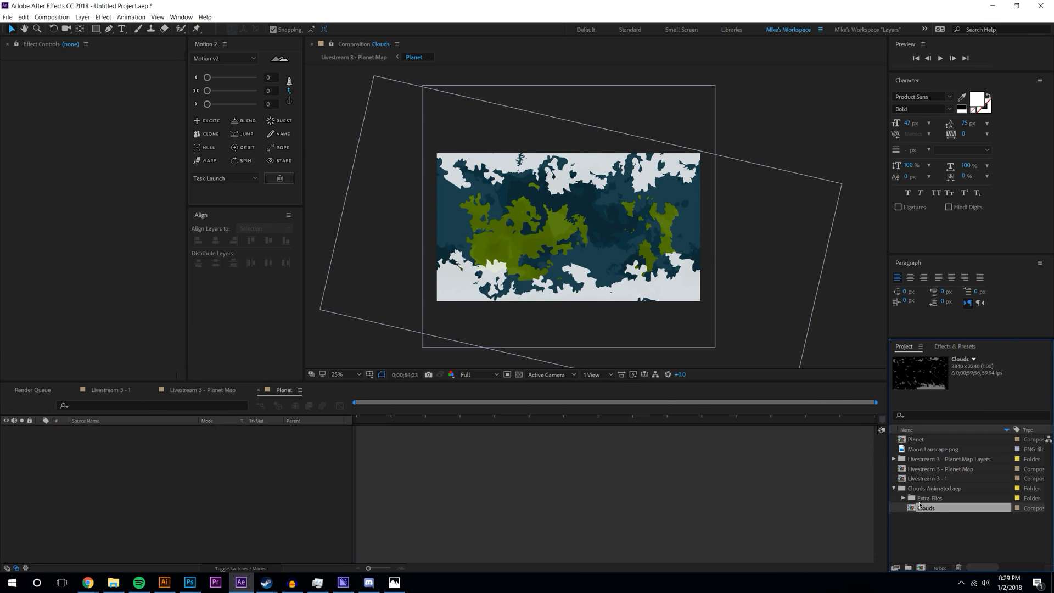
left_click_drag(434, 409, 349, 424)
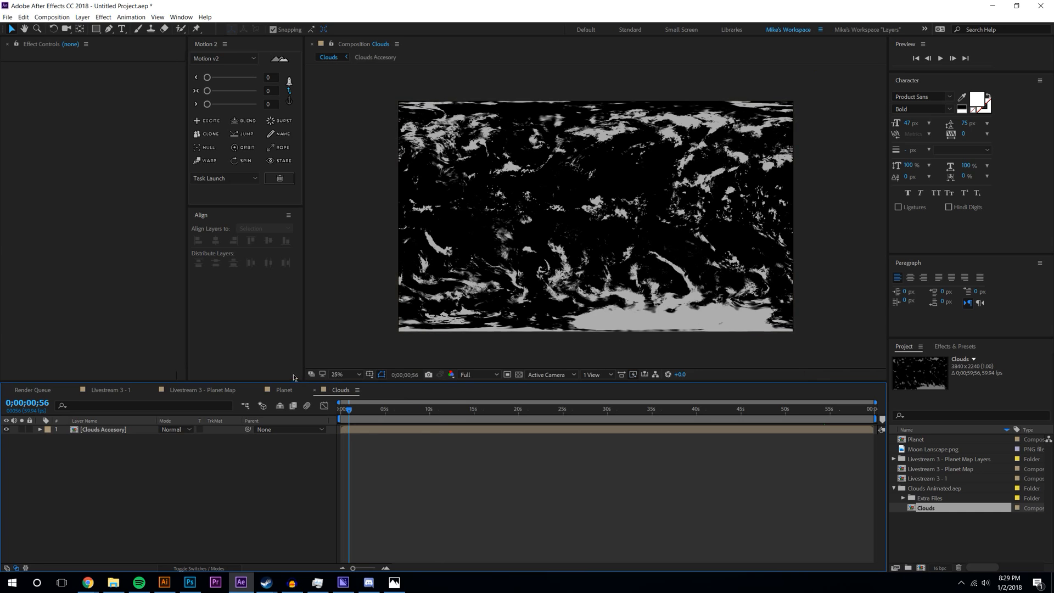
scroll(660, 230, "up", 2)
scroll(660, 230, "down", 2)
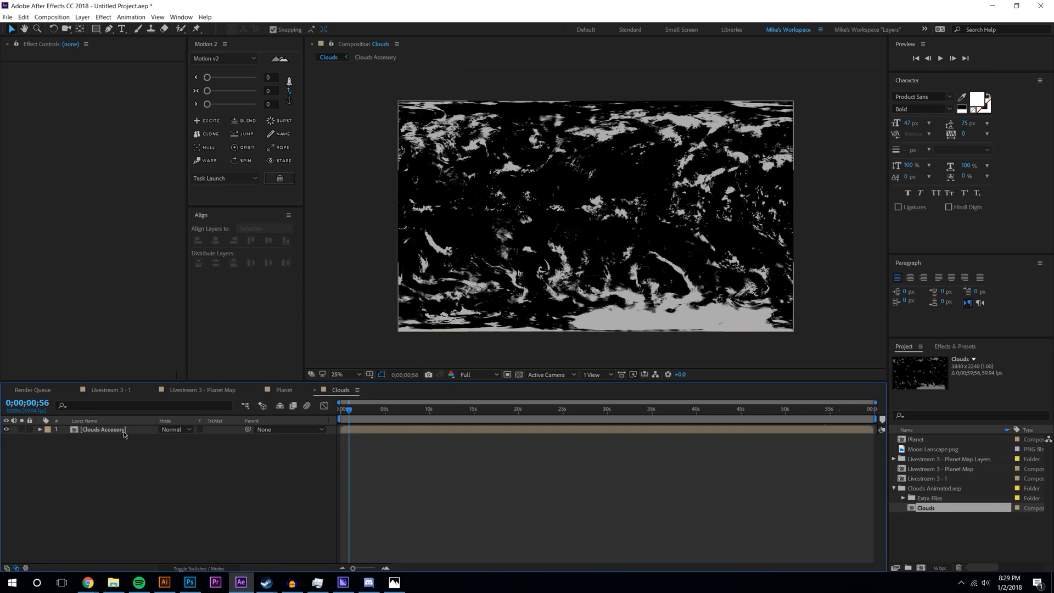
double_click(110, 429)
left_click(124, 429)
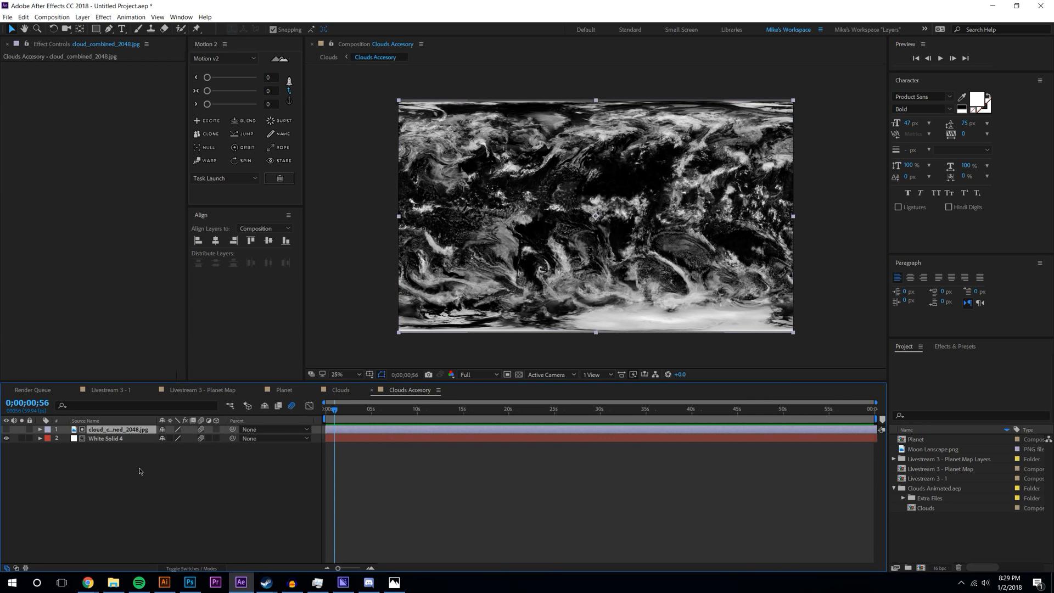
- Delete the Clouds Animated.aep folder from the project and confirm the removal
key("super+e")
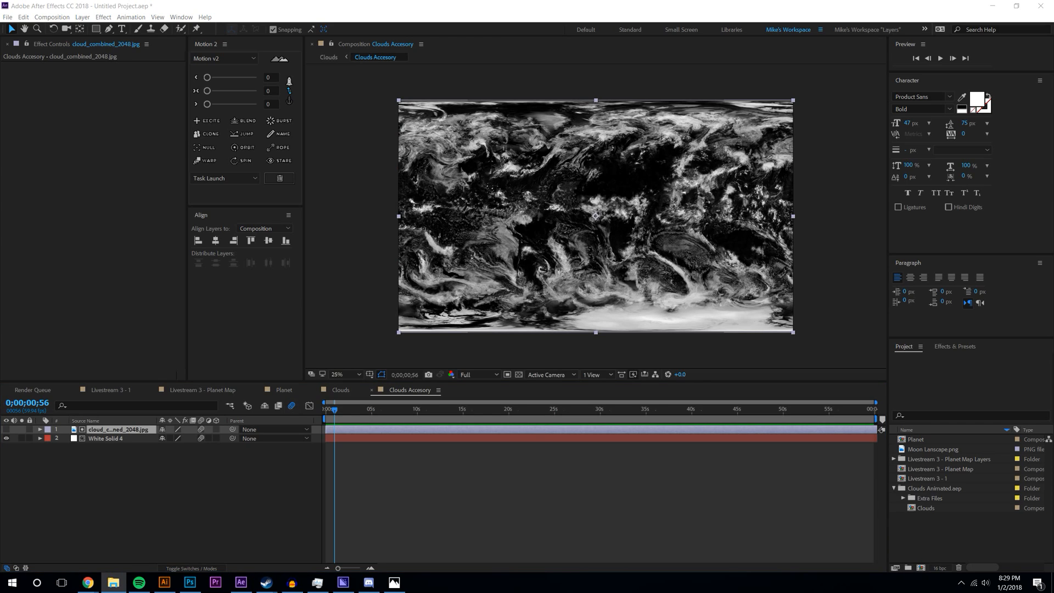
left_click(907, 385)
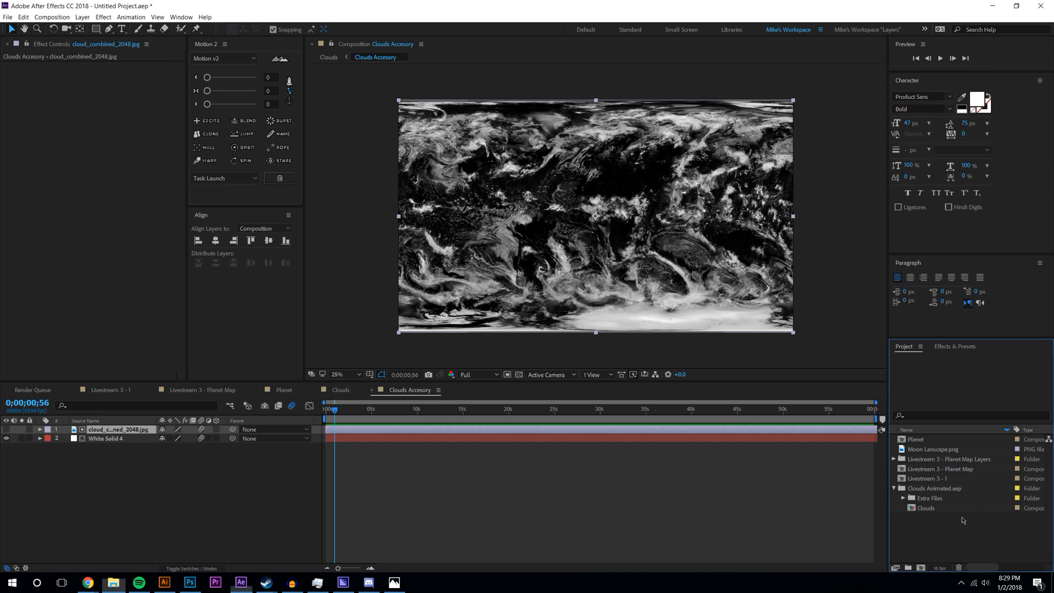
left_click(955, 488)
key("Delete")
left_click(579, 305)
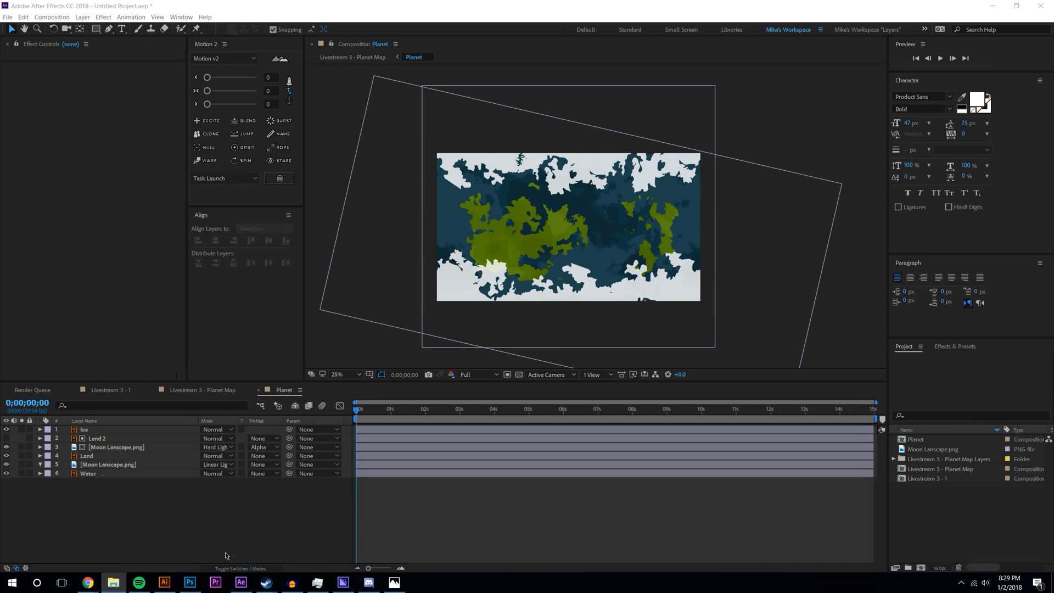
- Import cloud_combined_2048.jpg into the After Effects Project panel
left_click_drag(139, 582, 966, 511)
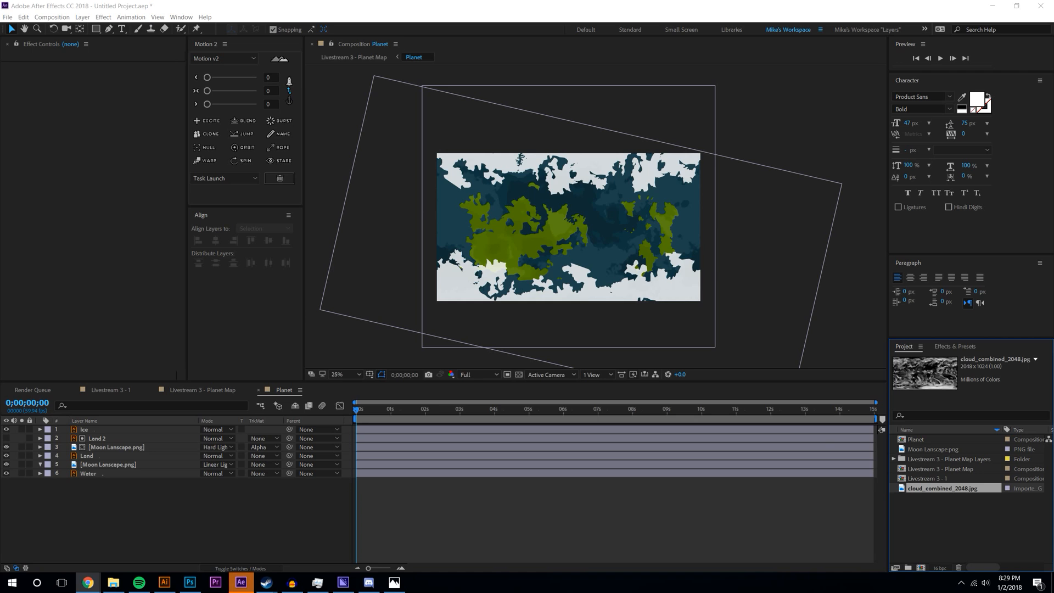
key("alt+Tab")
left_click_drag(443, 581, 943, 495)
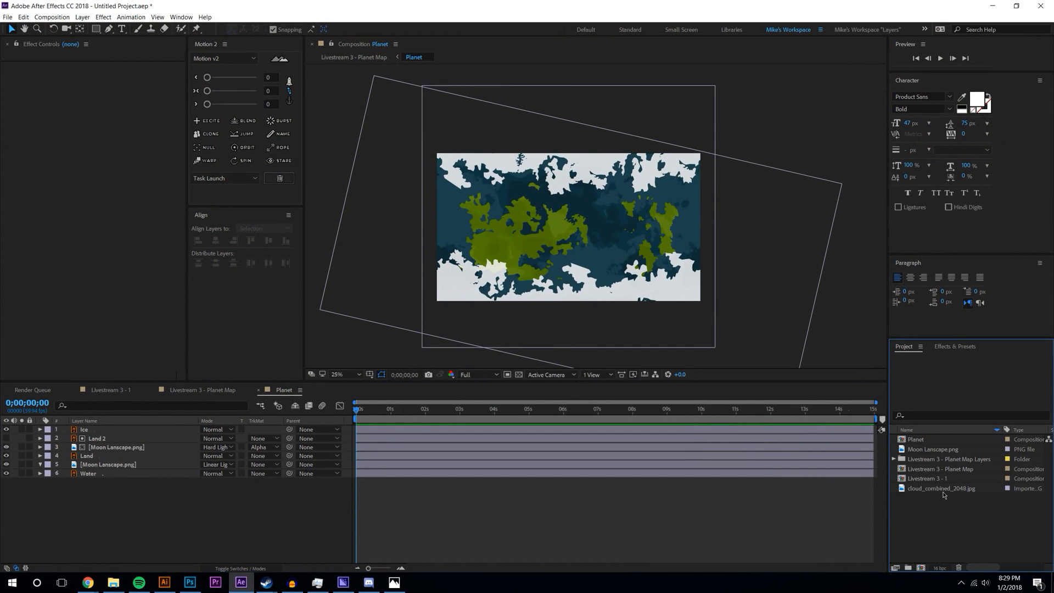
- Save the project as 'Livestream 3 Project File' in the Desktop's Livestream 3 folder
key("ctrl+s")
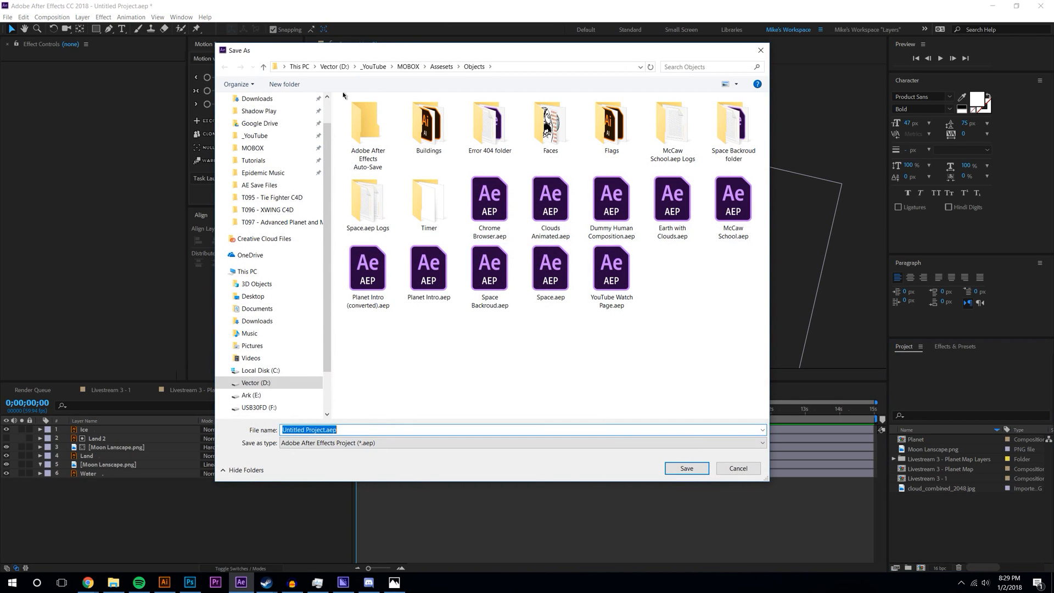
scroll(258, 118, "up", 1)
left_click(252, 119)
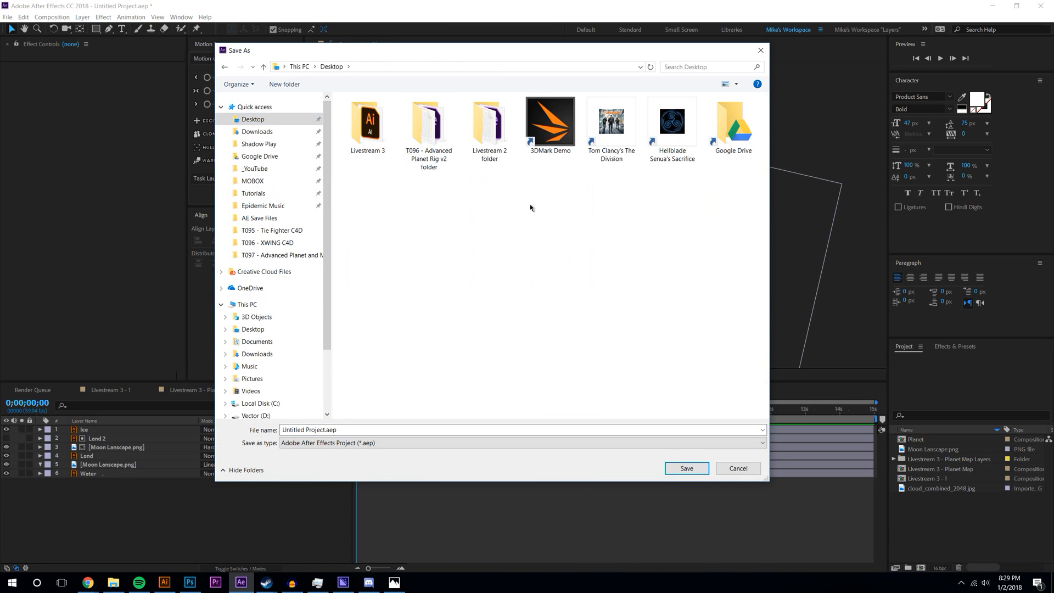
double_click(368, 127)
triple_click(381, 430)
type("L")
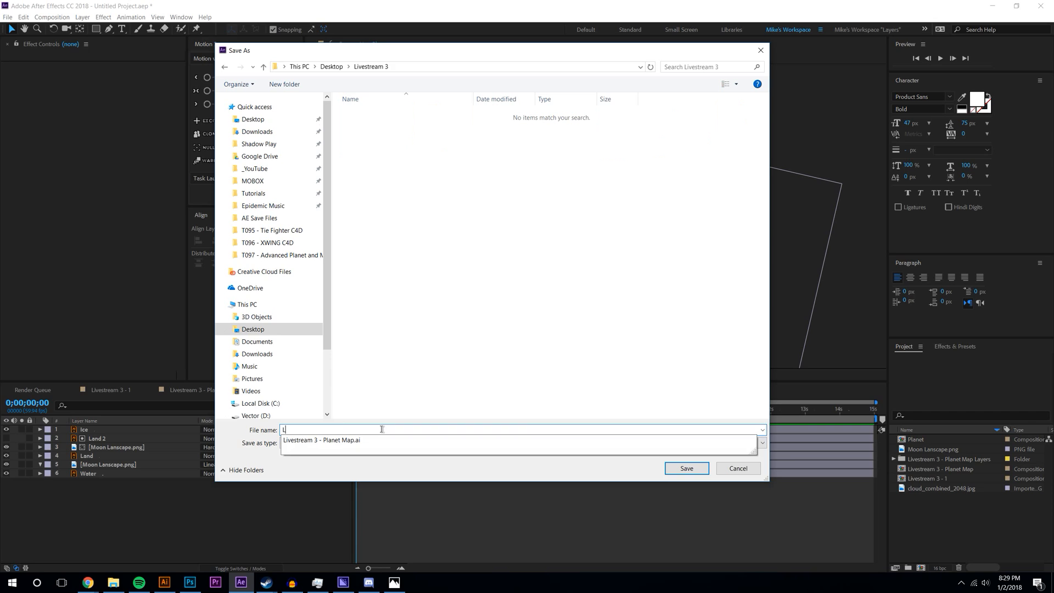
type("ivestream 3 Project File")
key("Return")
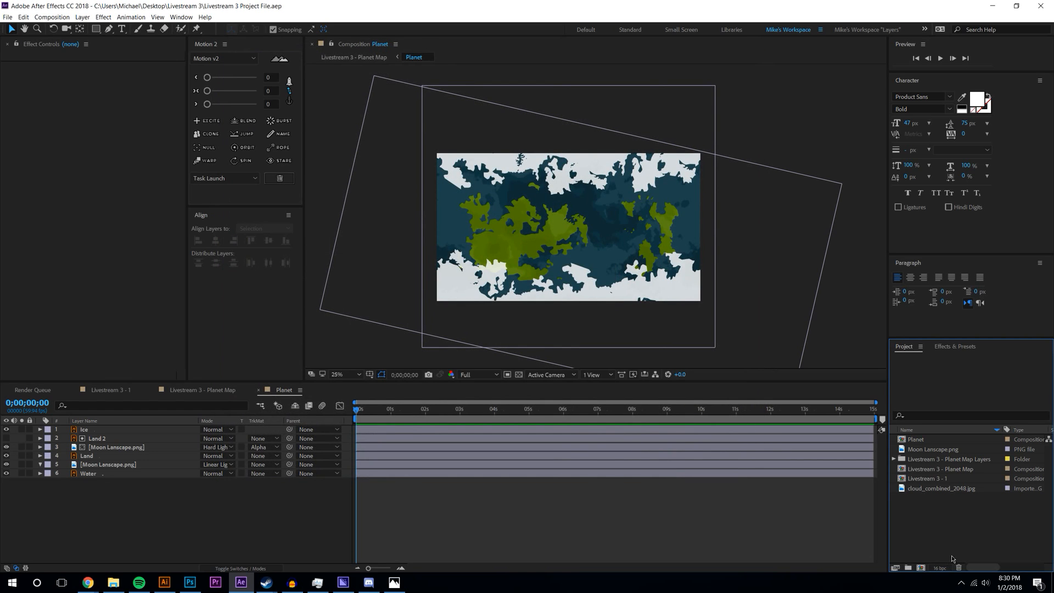
left_click(923, 440)
left_click(933, 488)
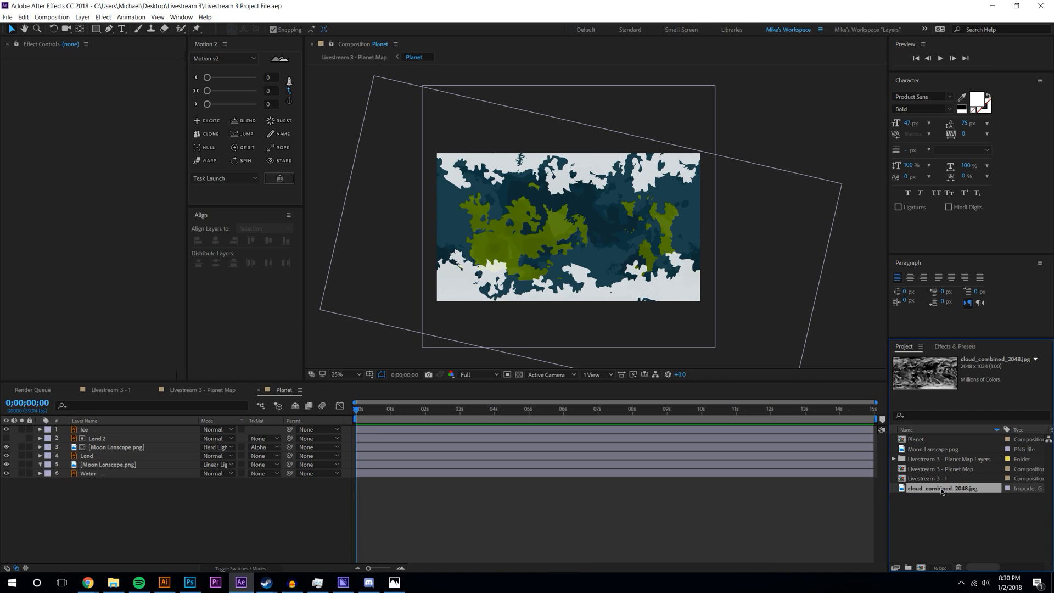
mouse_move(921, 563)
left_mouse_down()
mouse_move(939, 500)
mouse_move(923, 566)
left_mouse_up()
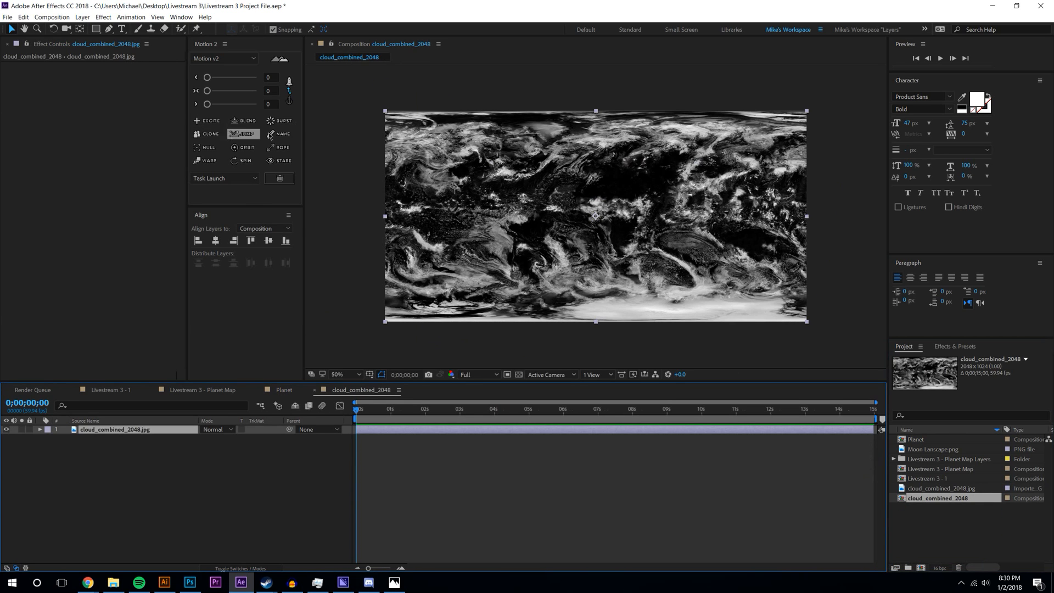
left_click(170, 478)
left_click(82, 17)
left_click(278, 29)
key("ctrl+z")
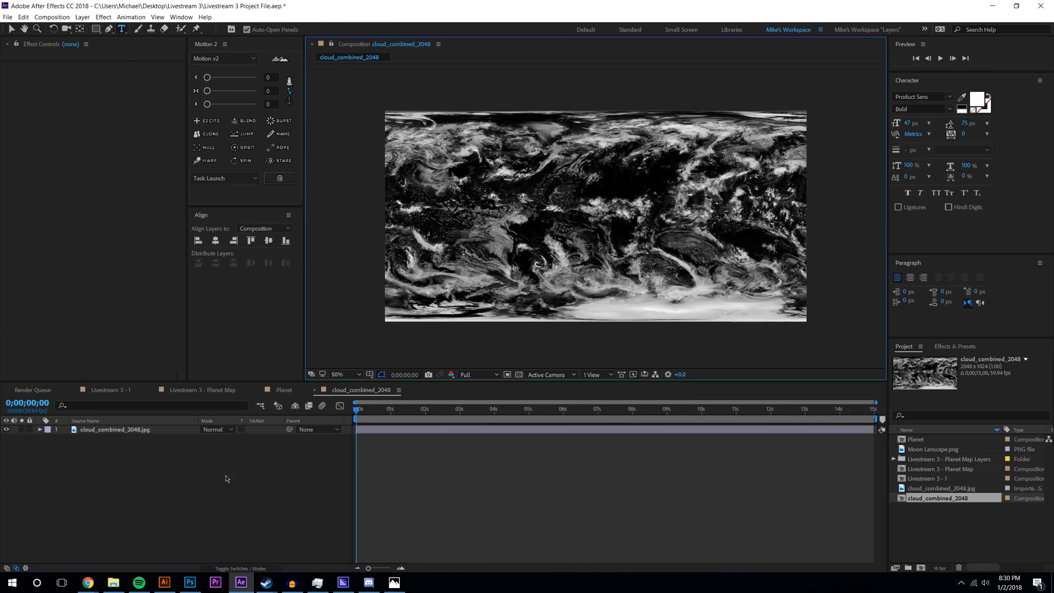
left_click(82, 18)
left_click(307, 39)
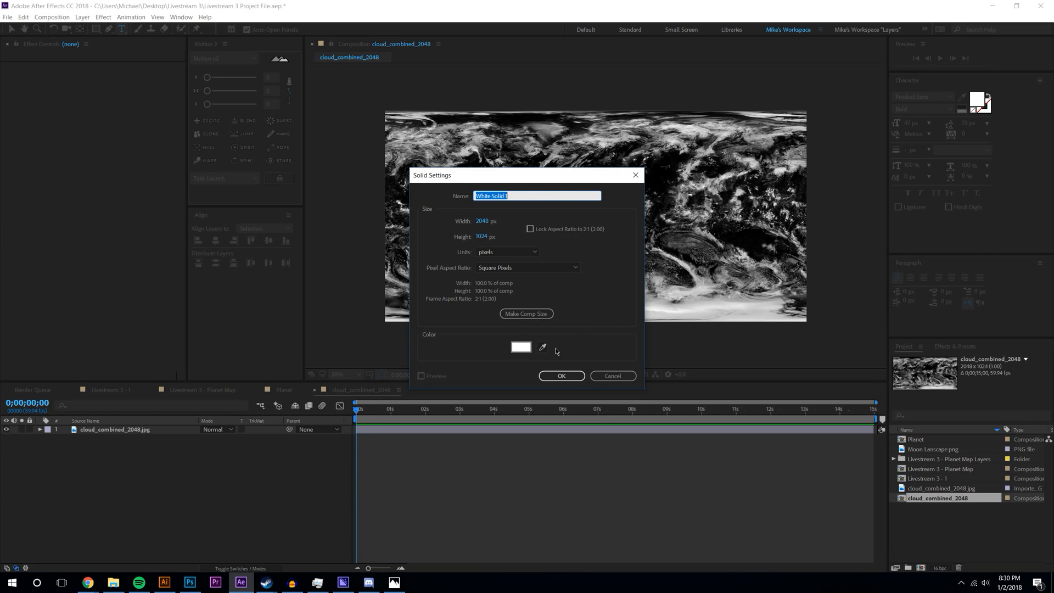
left_click(561, 376)
left_click(262, 438)
left_click(266, 461)
key("ctrl+z")
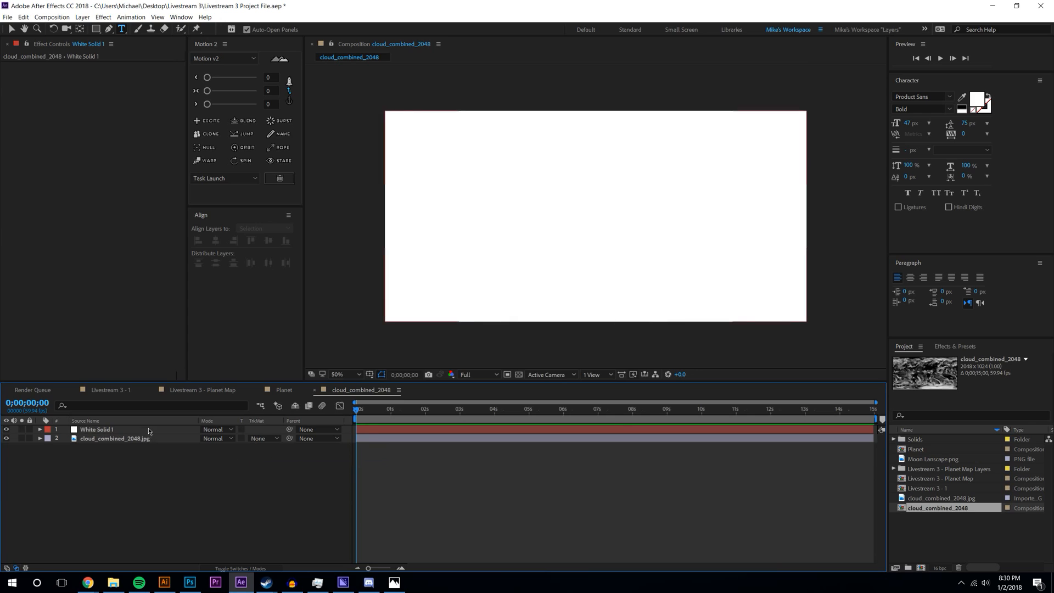
left_click_drag(110, 430, 165, 450)
left_click(258, 438)
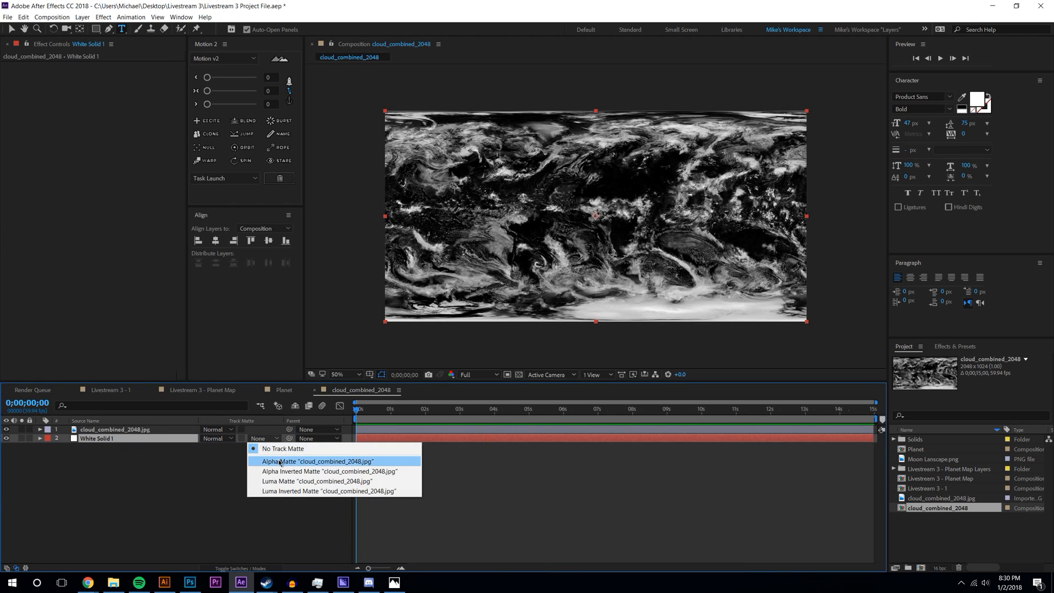
left_click(265, 461)
left_click(257, 438)
left_click(274, 471)
left_click(258, 438)
left_click(278, 490)
left_click(258, 438)
left_click(266, 481)
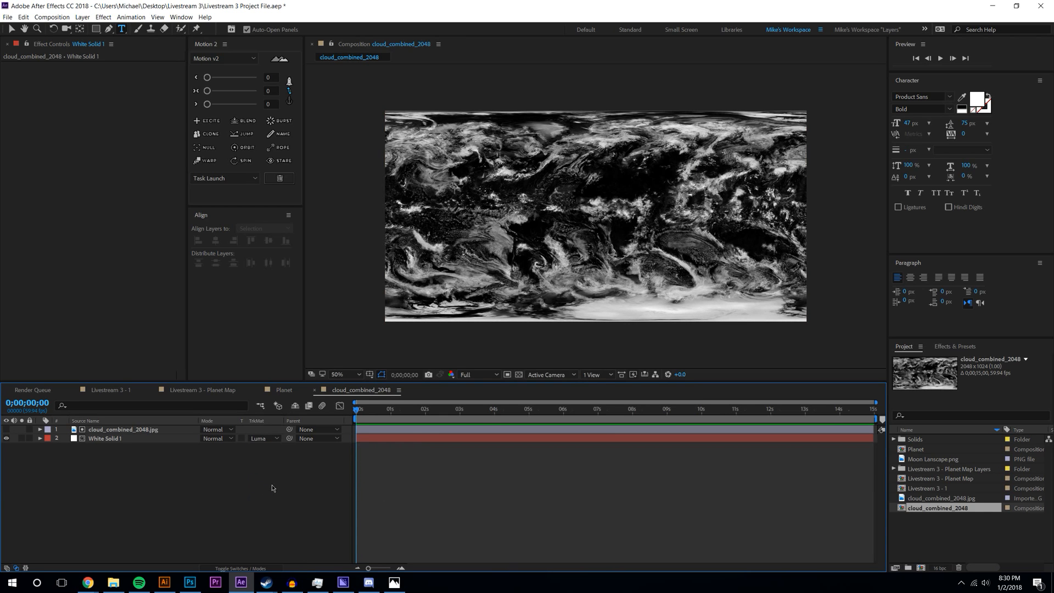
left_click(519, 374)
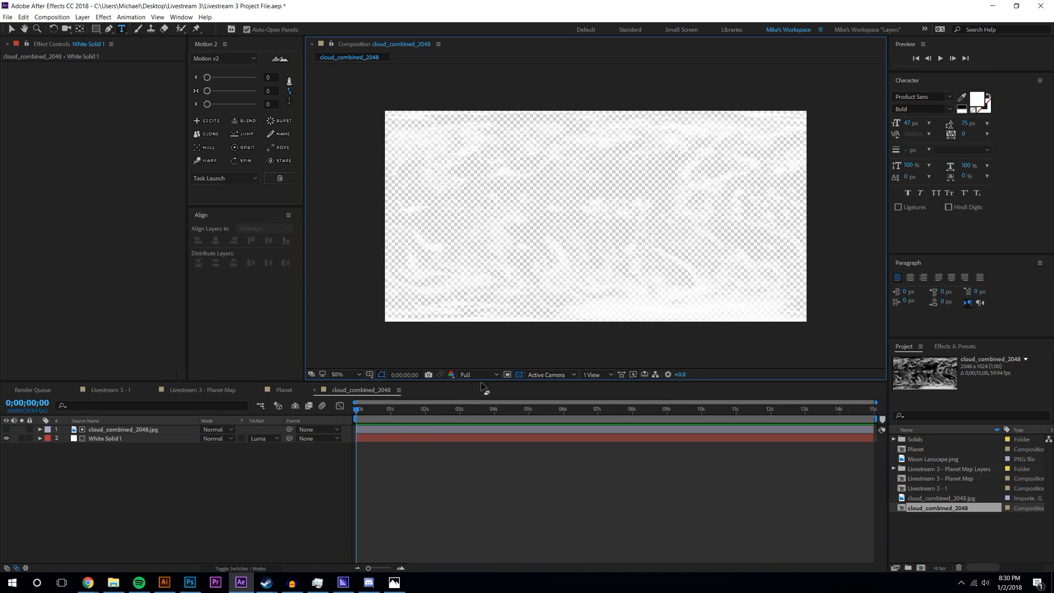
left_click(518, 374)
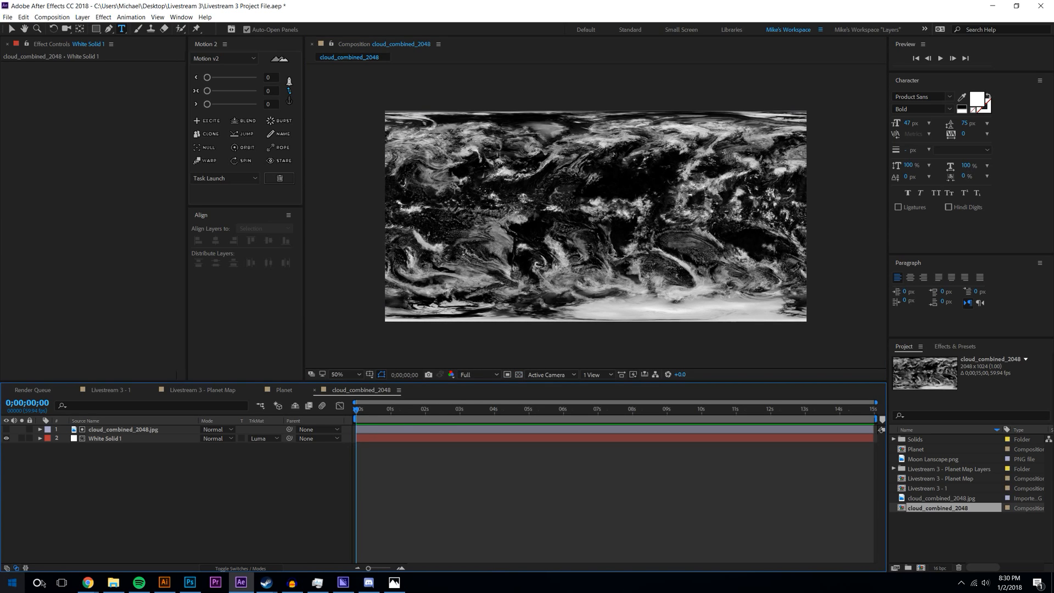
mouse_move(88, 582)
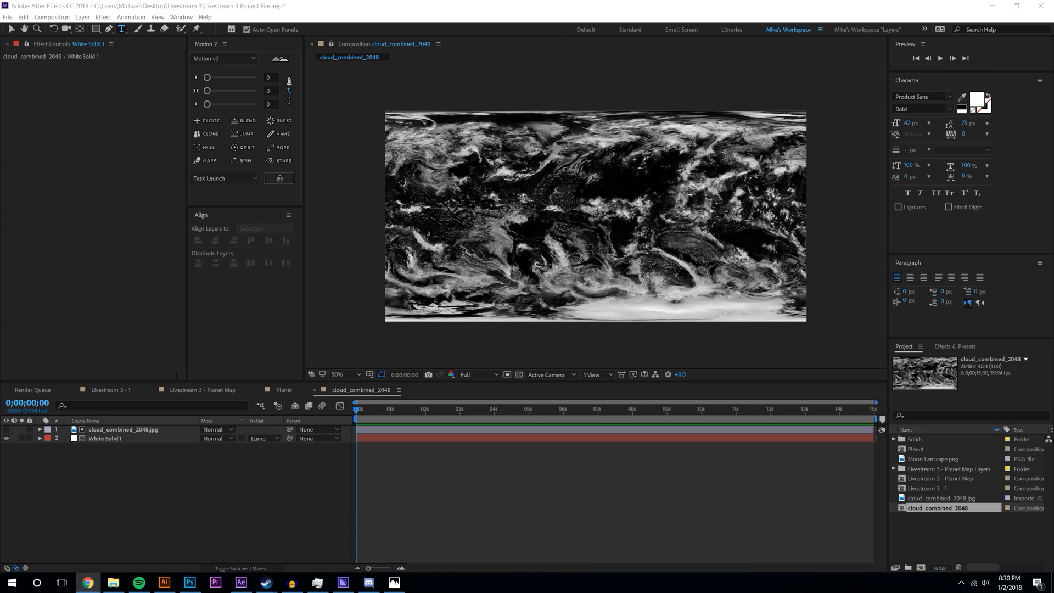
- Search effects for Roughen Edges and pre-compose the cloud image and white solid as 'Clouds Pre-Comp'
left_click(340, 449)
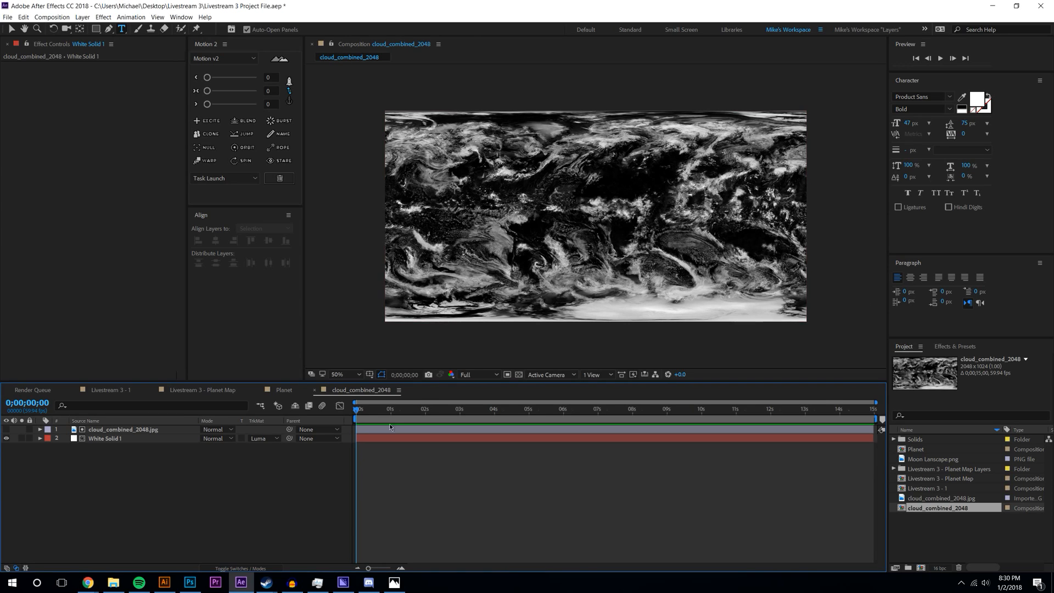
double_click(955, 360)
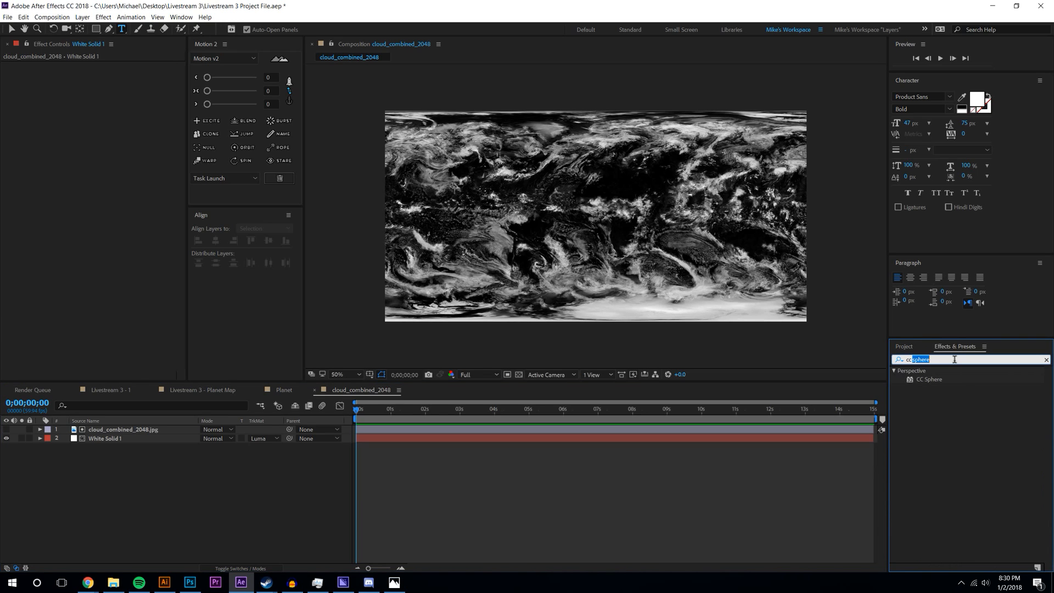
key("ctrl+a")
type("rought")
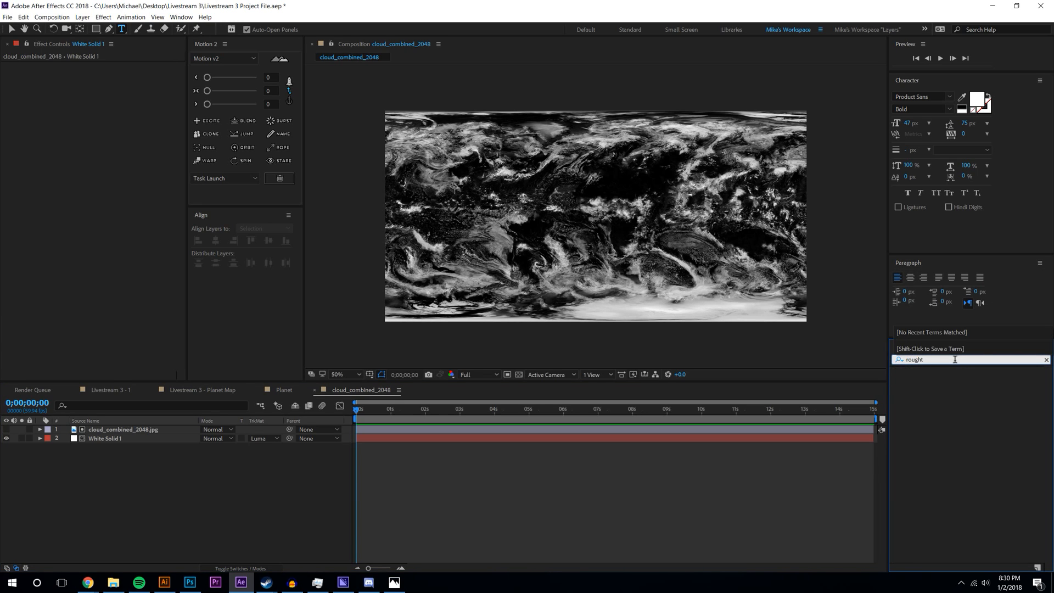
key("BackSpace")
mouse_move(936, 379)
left_mouse_down()
mouse_move(126, 445)
mouse_move(126, 476)
mouse_move(384, 436)
mouse_move(953, 386)
left_mouse_up()
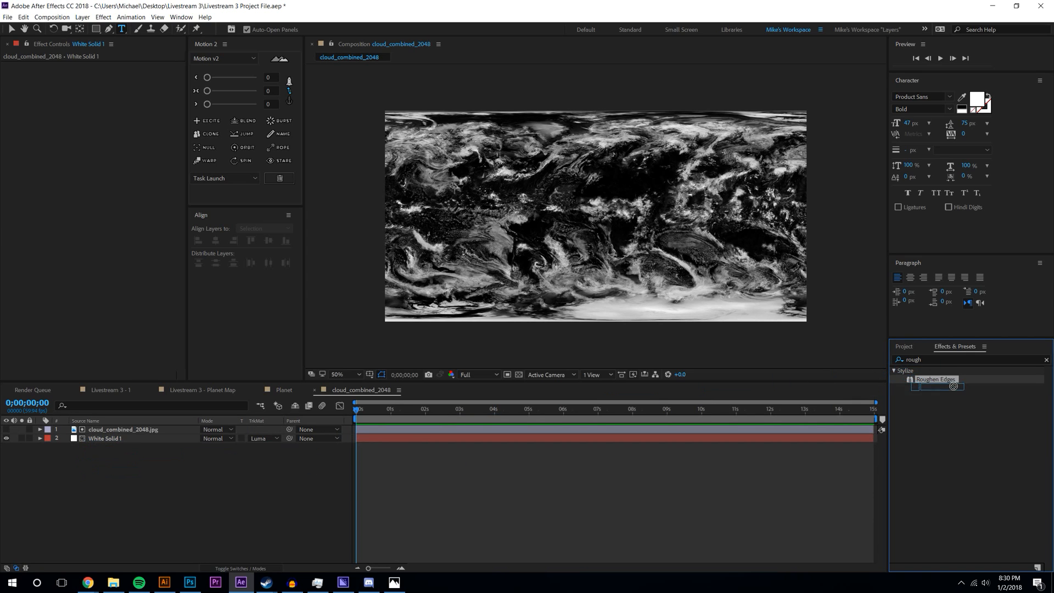
left_click(102, 430)
left_click(102, 439, "shift")
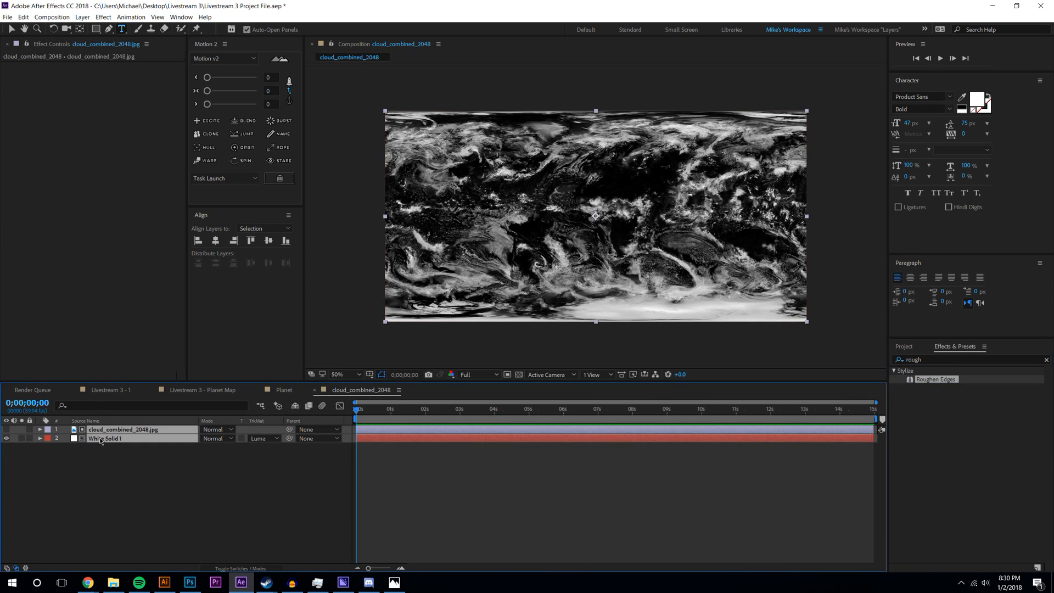
key("ctrl+shift+c")
type("Cloud")
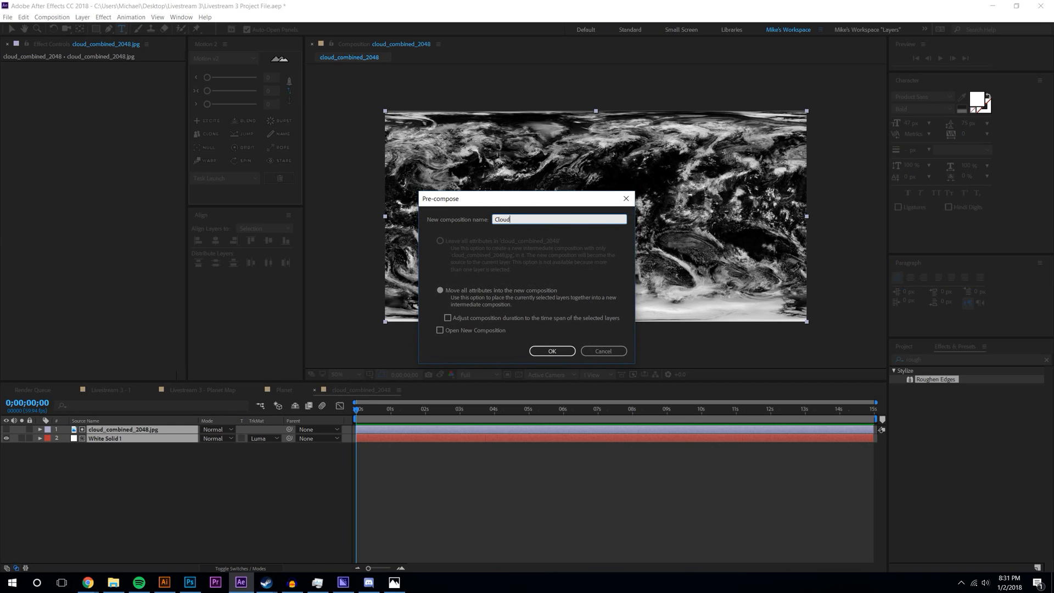
type("s Pre-Comp")
key("Return")
- Apply Roughen Edges to Clouds Pre-Comp, with Border around 2 and Scale enlarged to 376
left_click_drag(936, 379, 699, 218)
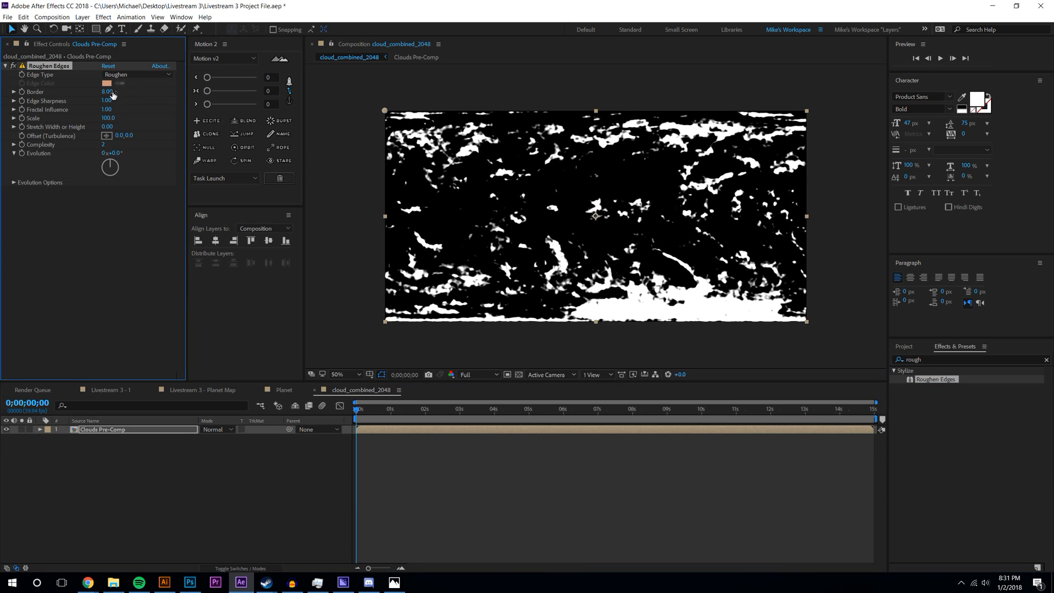
left_click_drag(107, 92, 88, 91)
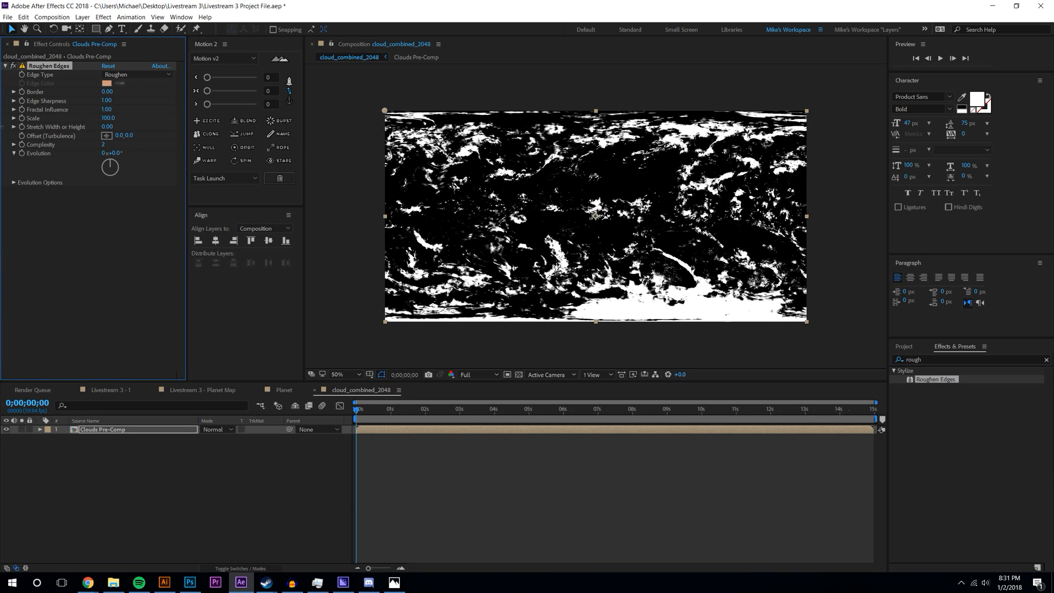
left_click_drag(12, 125, 20, 117)
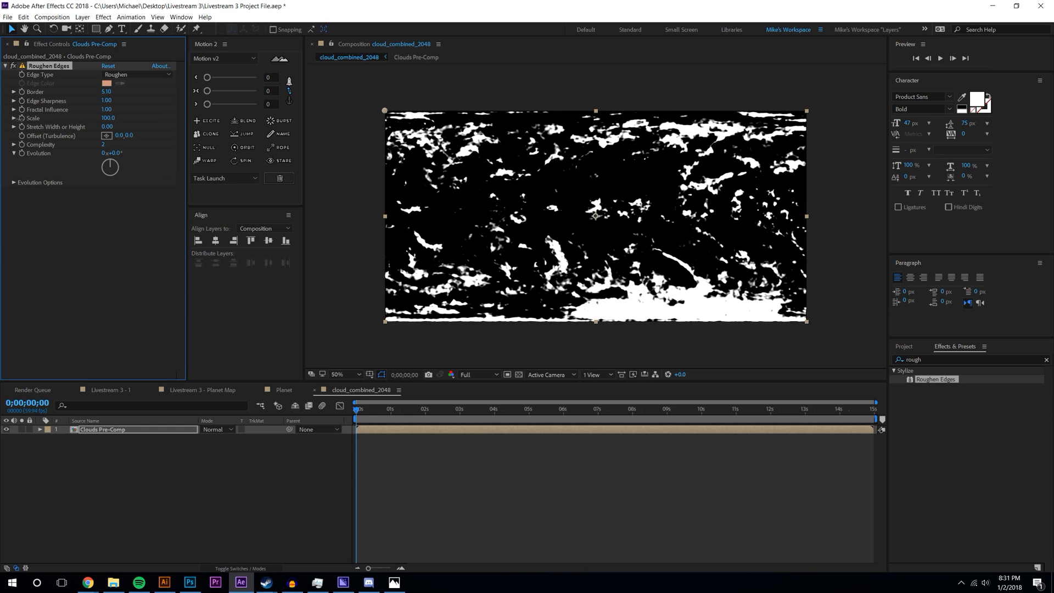
left_click(172, 485)
scroll(594, 235, "up", 2)
left_click_drag(107, 92, 91, 98)
key("comma")
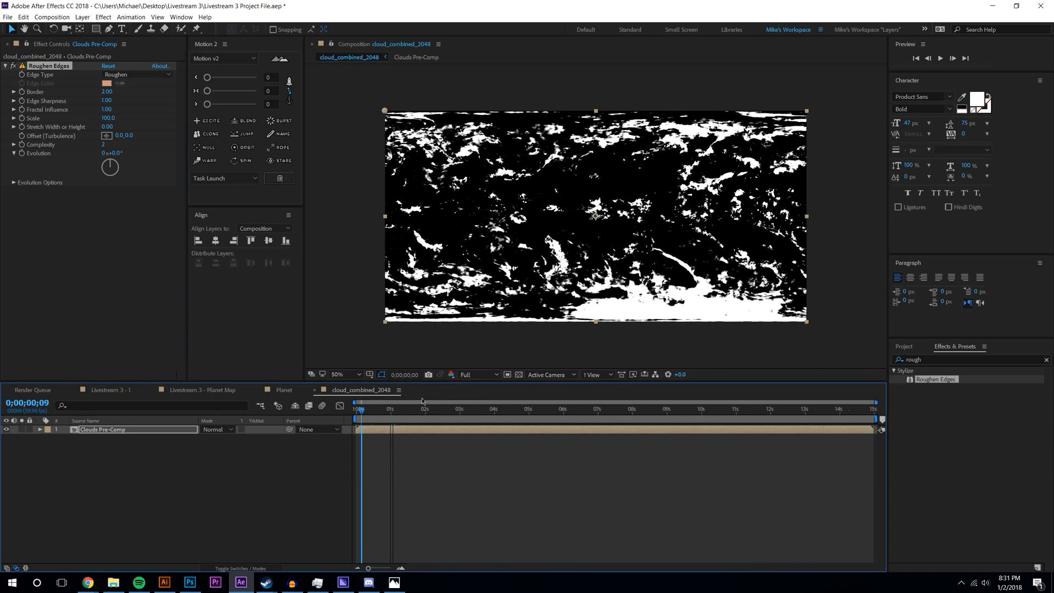
key("period")
left_click_drag(107, 119, 260, 119)
key("comma")
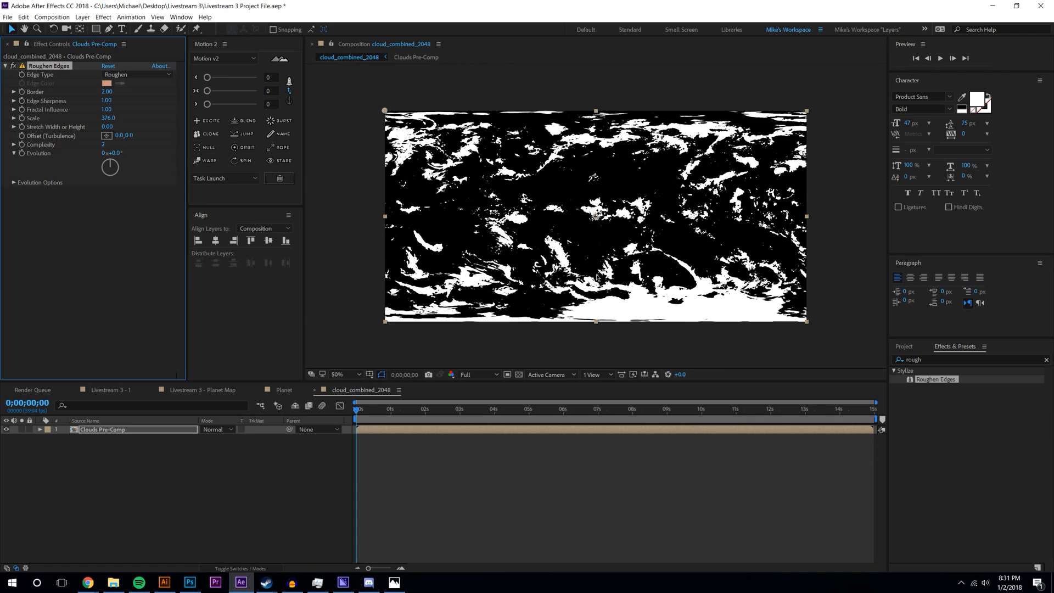
- Keyframe the Turbulence Offset from 66,976 at the start to 2014,36 at the end
left_click(106, 136)
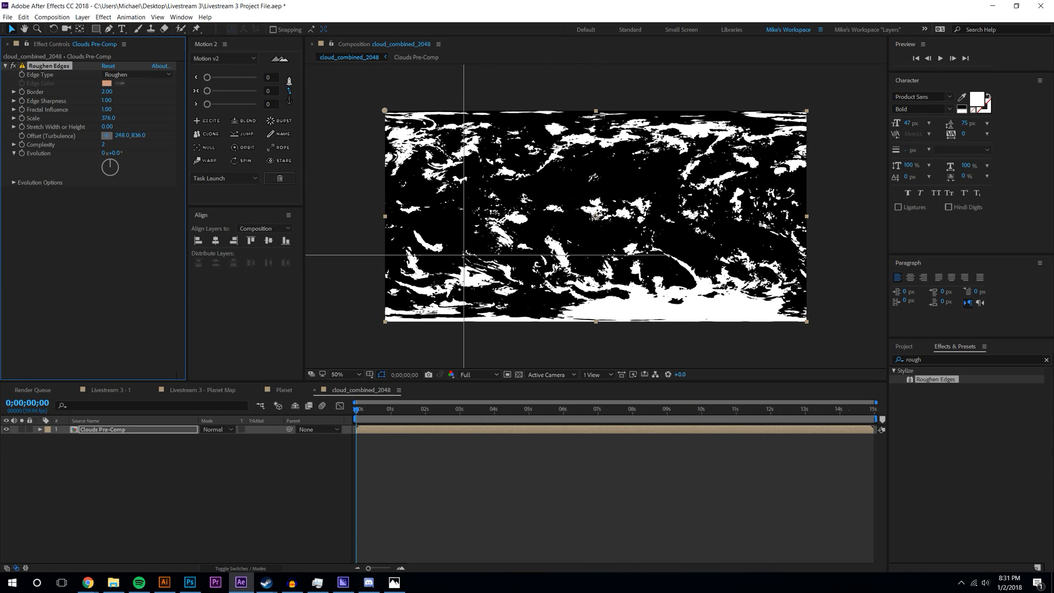
left_click(404, 310)
left_click(18, 135)
left_click_drag(714, 409, 961, 403)
left_click(107, 135)
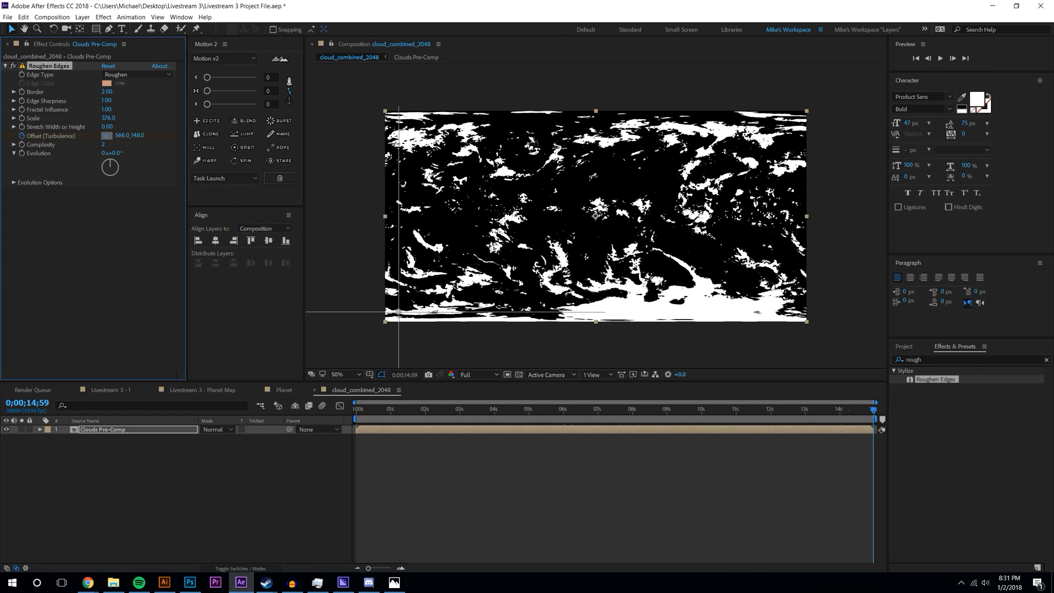
left_click(789, 119)
left_click(236, 405)
key("Home")
- Try animating Scale to 632, preview the clouds, undo the end keyframe, and open Task Manager
left_click(23, 120)
left_click_drag(361, 413, 876, 409)
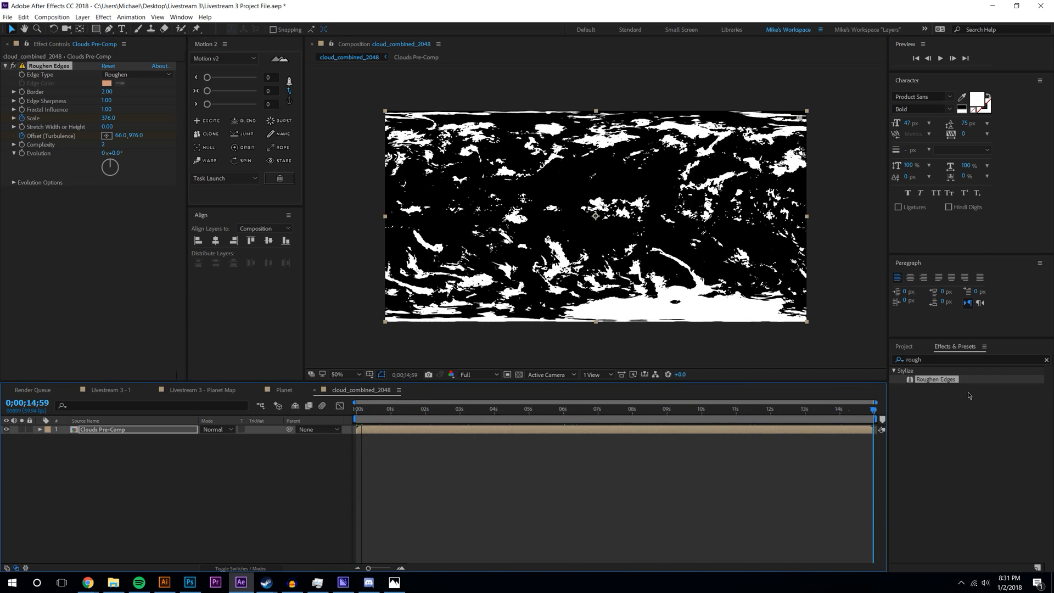
key("u")
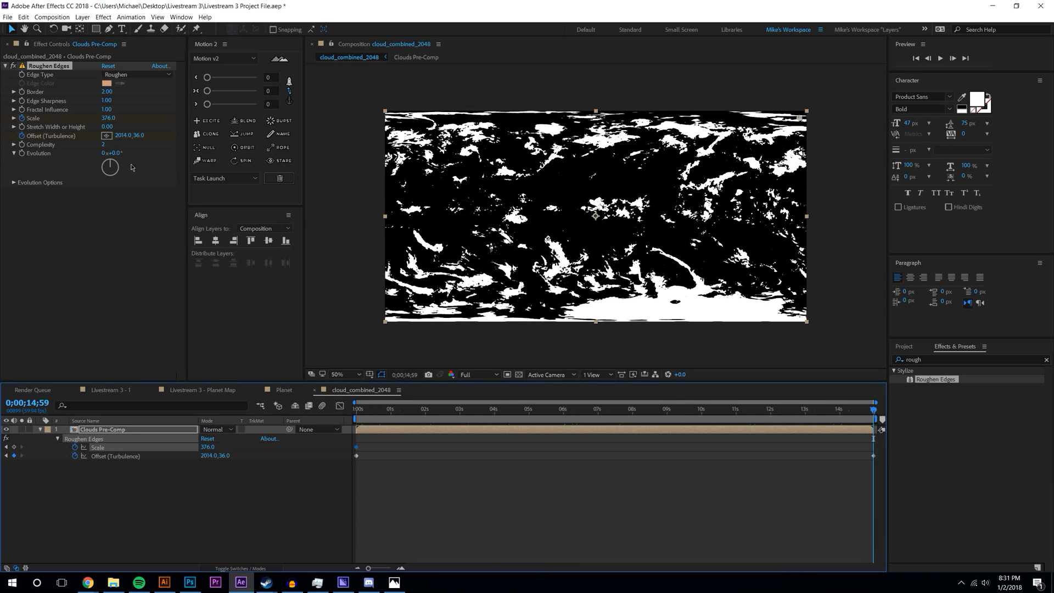
left_click_drag(108, 118, 200, 116)
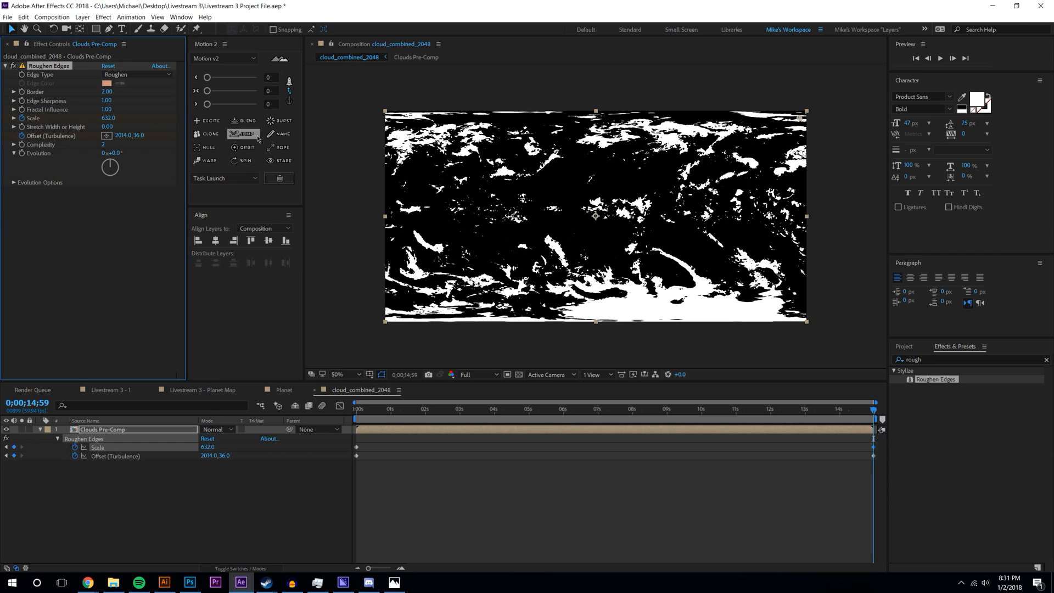
left_click(584, 527)
key("Home")
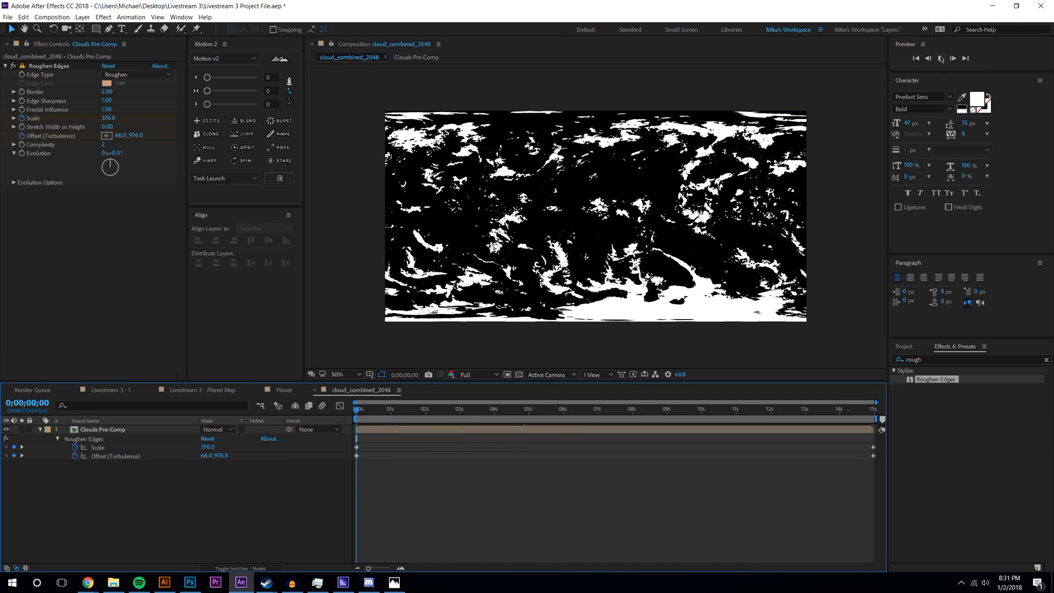
left_click(941, 58)
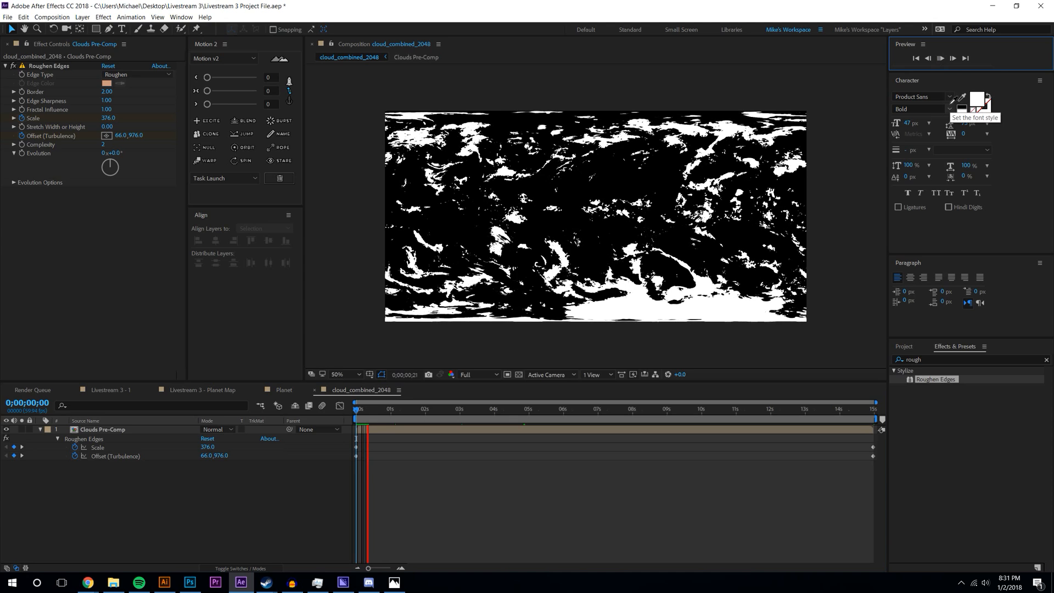
key("ctrl+z")
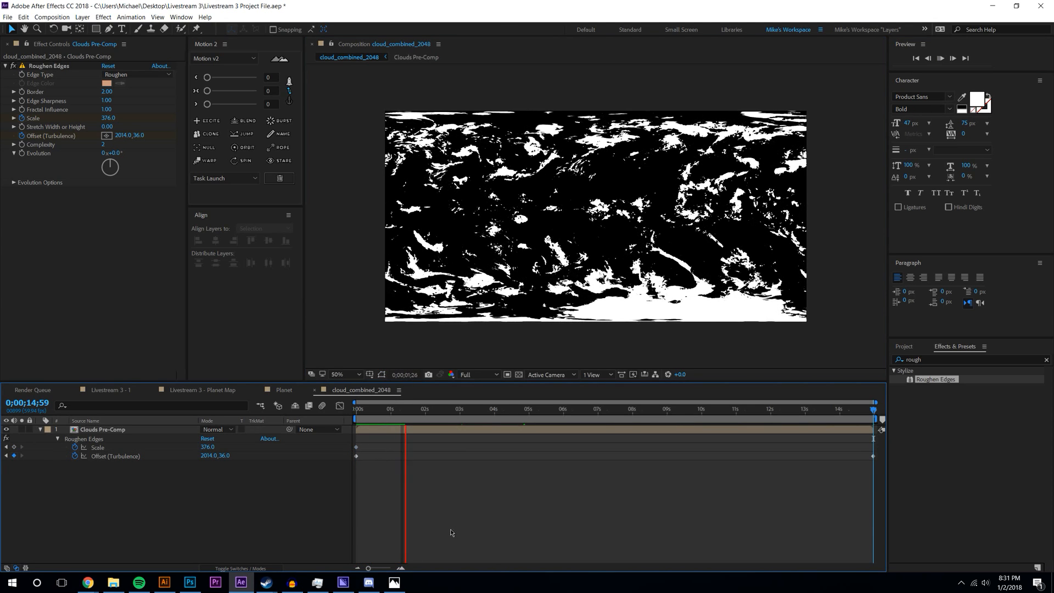
key("ctrl+alt+Delete")
left_click(525, 297)
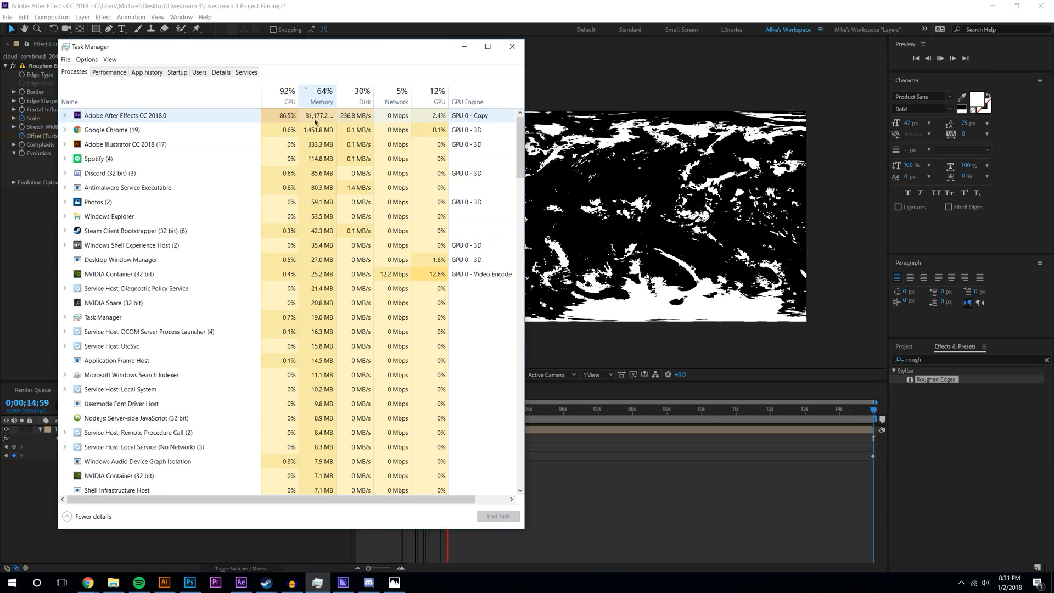
- Shrink Task Manager after checking After Effects' roughly 85% CPU use, then minimize it
left_click_drag(360, 39, 325, 414)
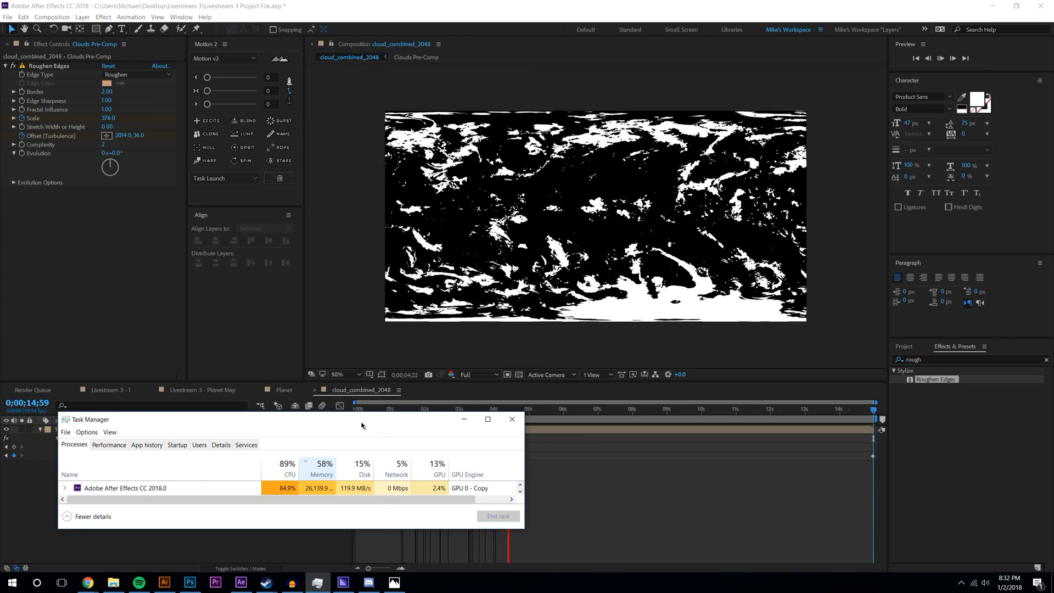
left_click(464, 419)
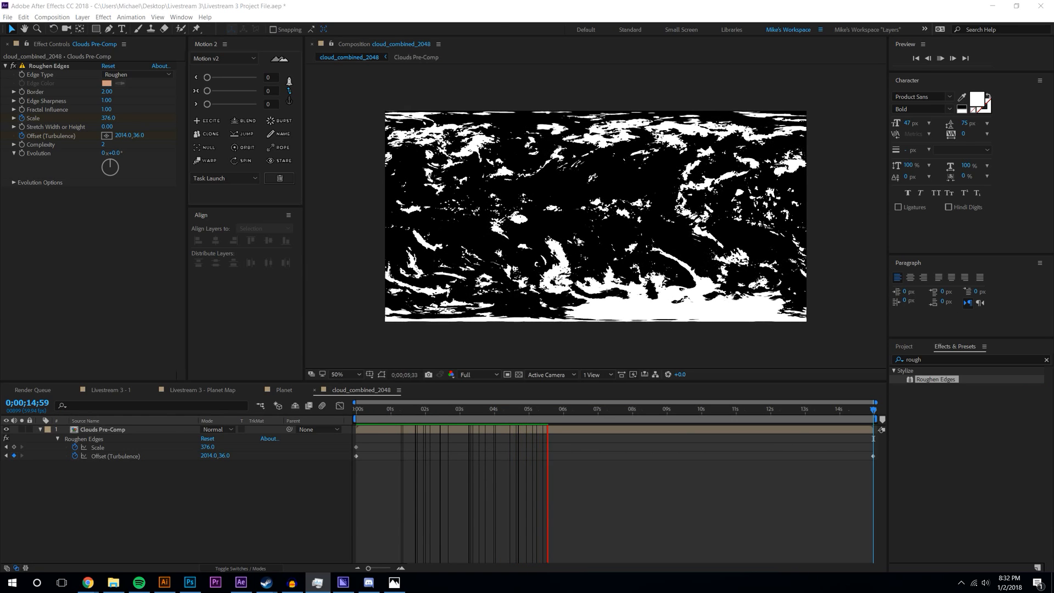
- Stop the cloud preview, give Clouds Pre-Comp 80% opacity, and return to the Planet composition
key("space")
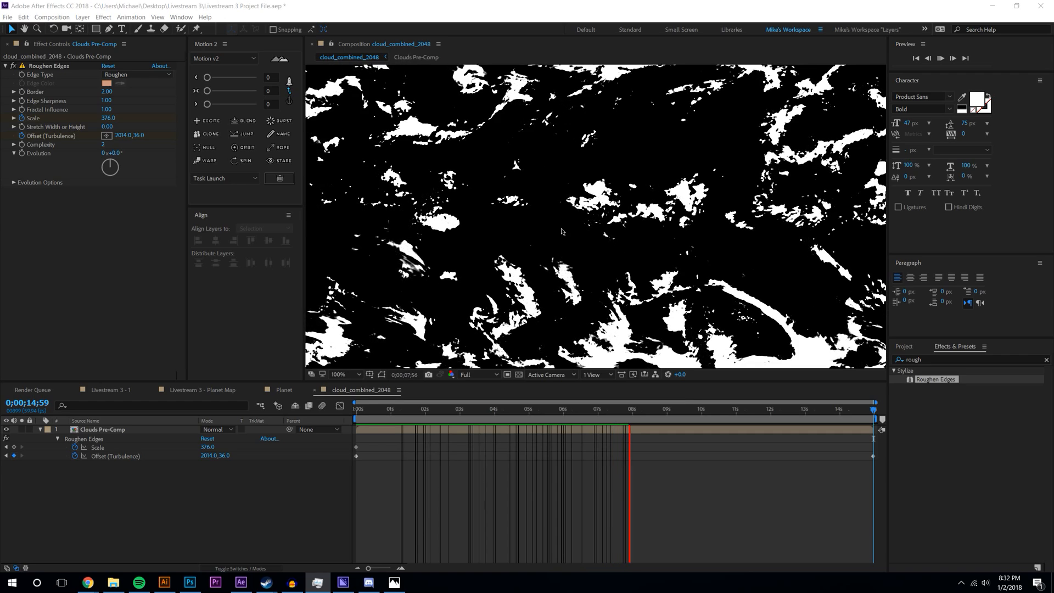
key("comma")
key("comma")
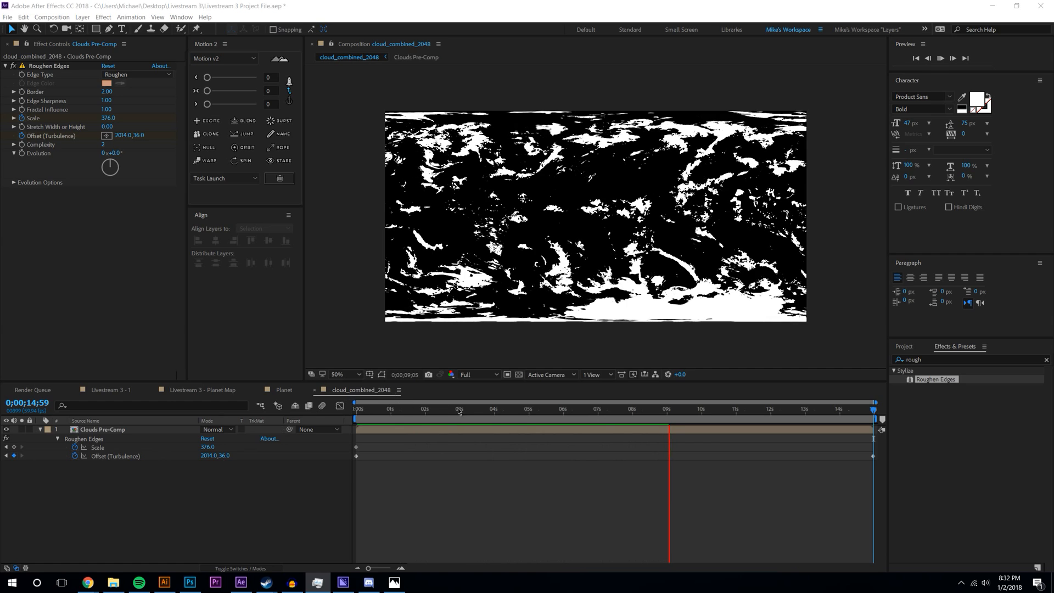
left_click(523, 411)
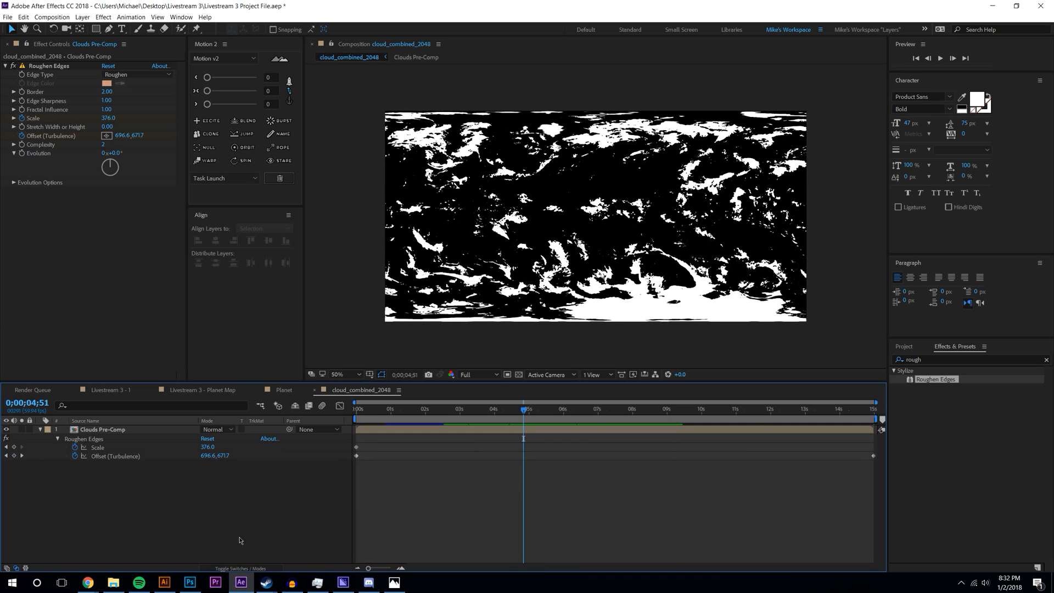
left_click(95, 429)
type("t")
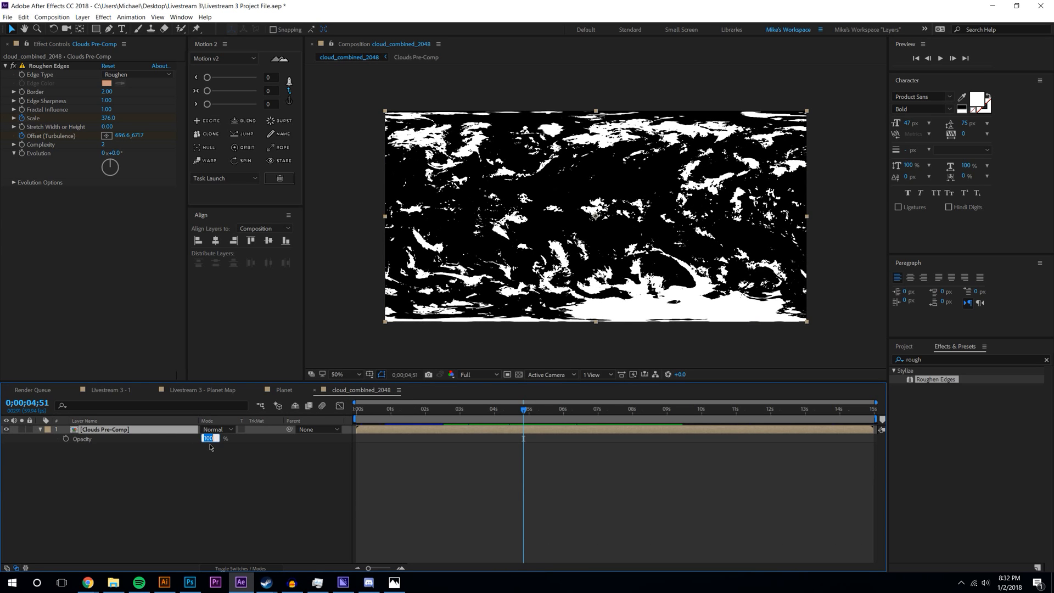
type("80")
key("Return")
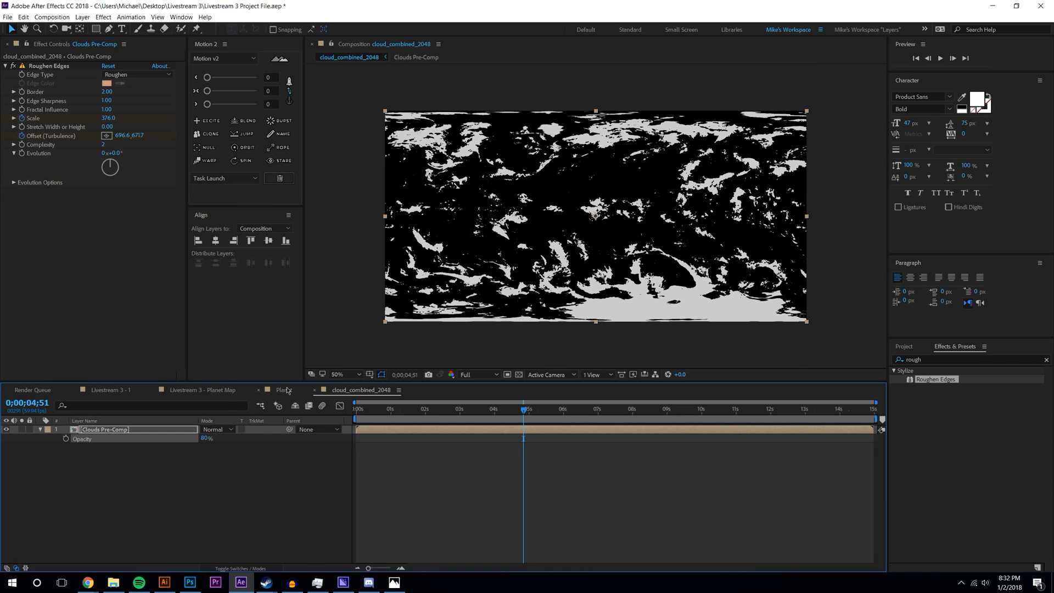
left_click(285, 390)
- Replace Clouds Pre-Comp in Planet with cloud_combined_2048, stretched wider and taller to cover the map
left_click(904, 347)
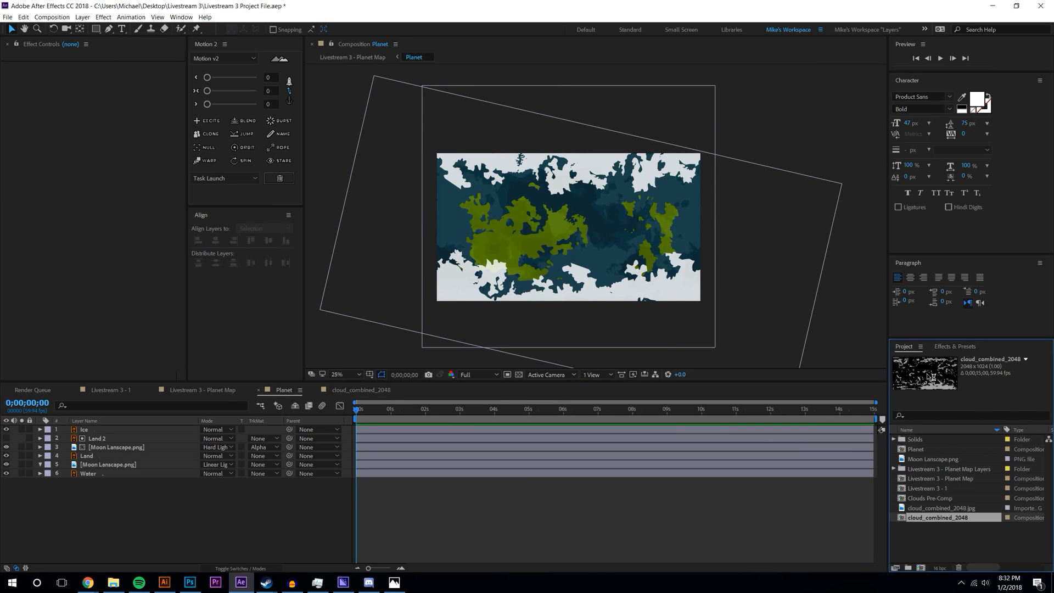
left_click_drag(930, 498, 568, 227)
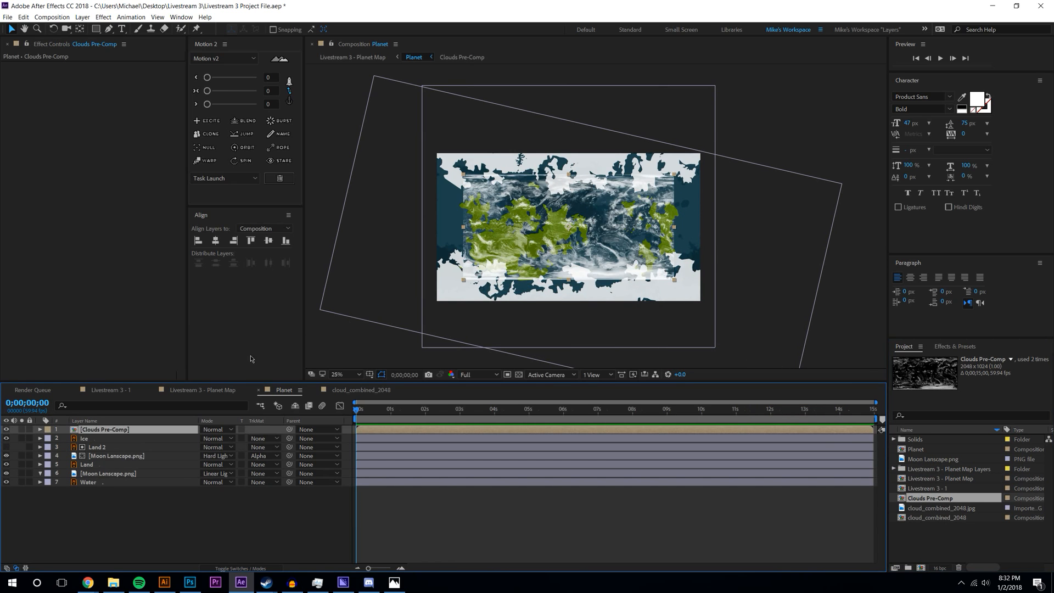
key("period")
key("period")
key("Delete")
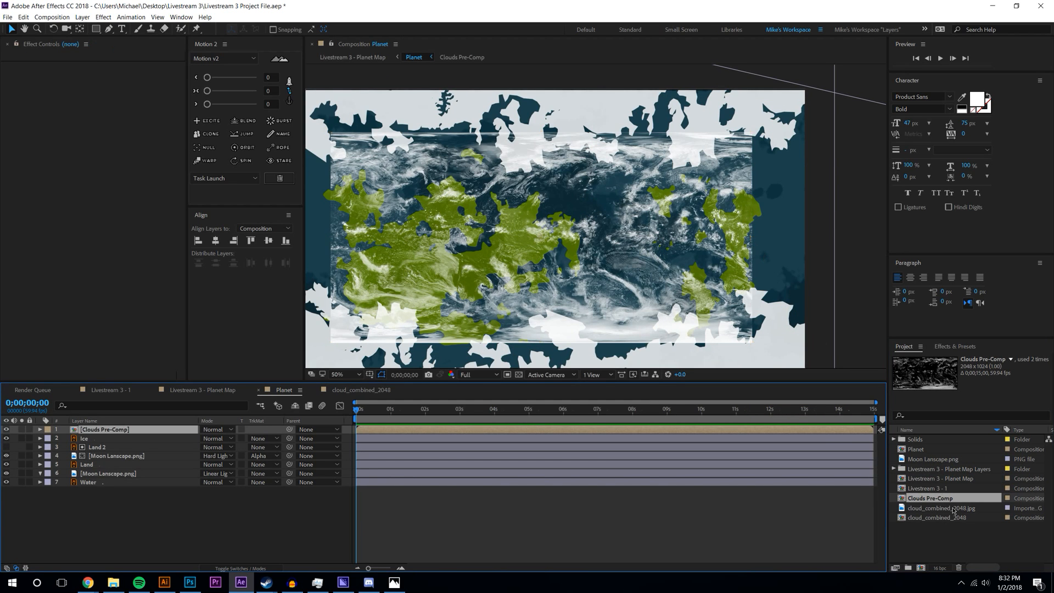
left_click_drag(939, 535, 903, 437)
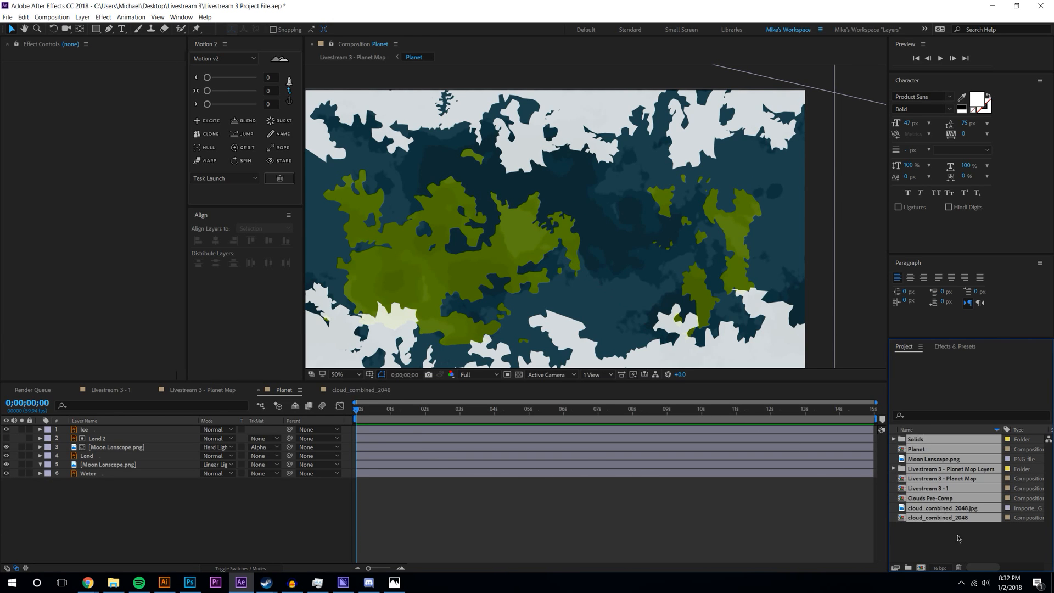
left_click(954, 534)
left_click_drag(955, 519, 542, 242)
left_click_drag(753, 237, 805, 239)
left_click_drag(542, 132, 543, 87)
key("comma")
key("comma")
left_click(857, 279)
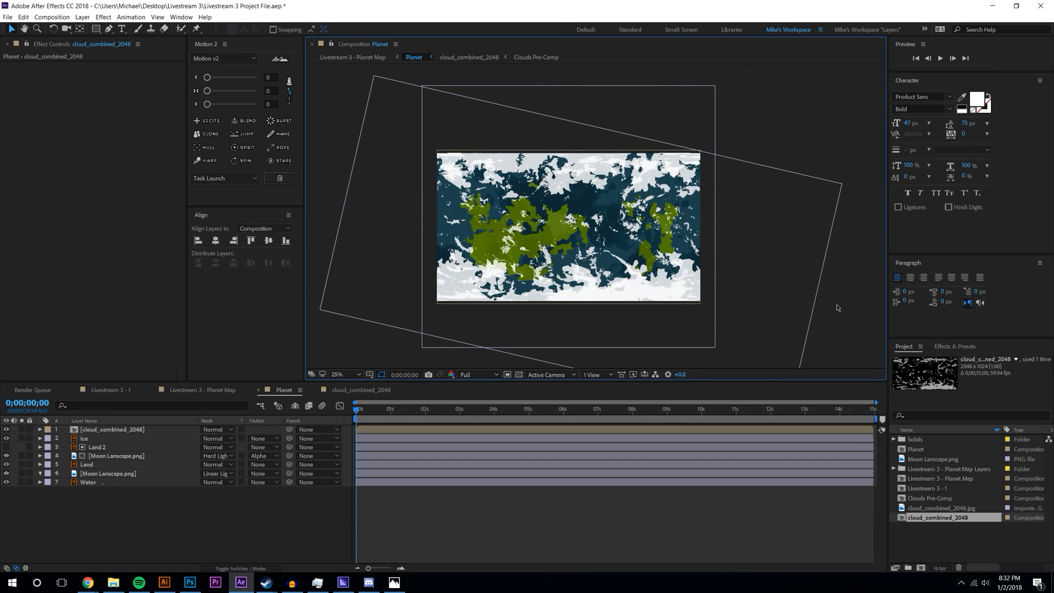
- Centre the Ice layer horizontally, nudge it up, trim its top, and focus the effects search
left_click(96, 439)
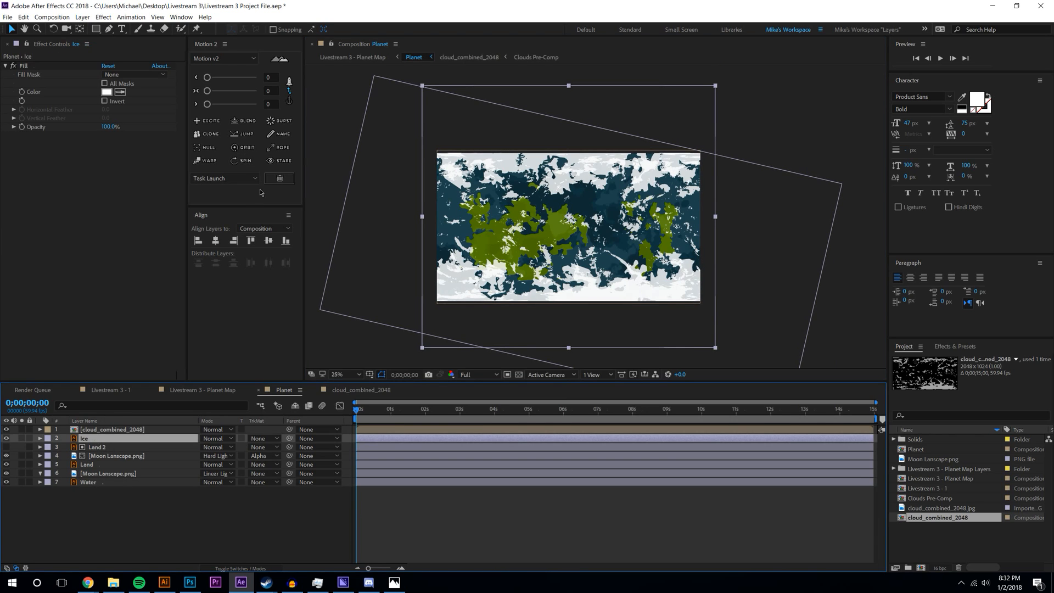
left_click(216, 242)
left_click_drag(575, 231, 569, 217)
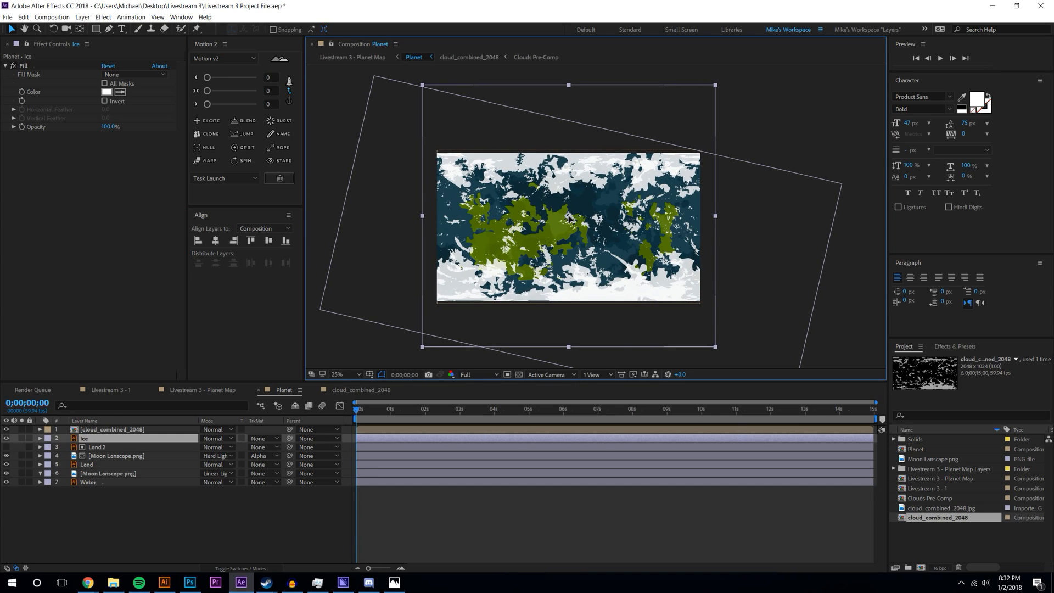
key("Return")
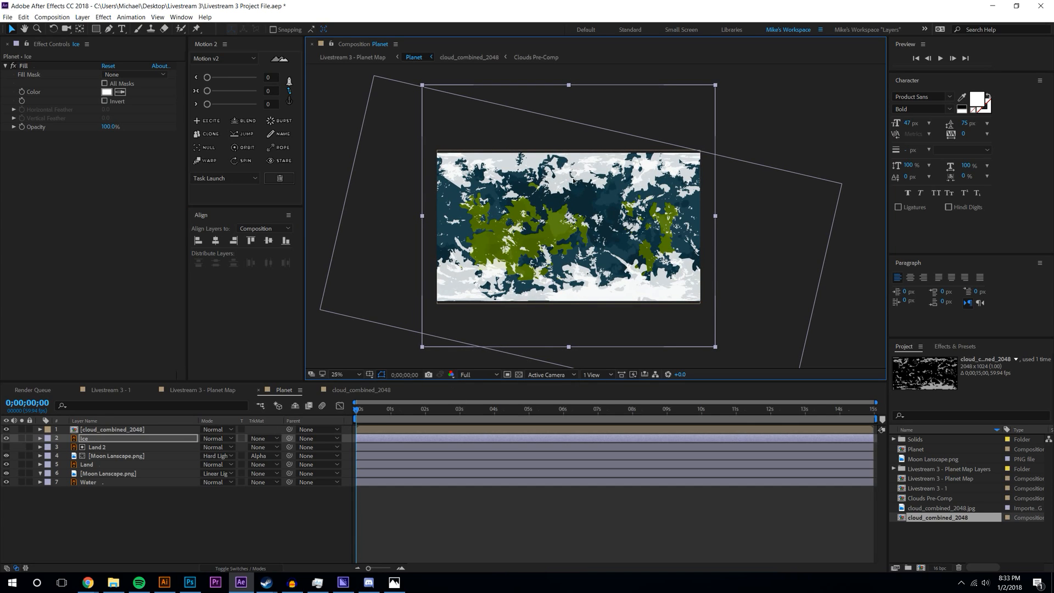
left_click_drag(568, 86, 569, 88)
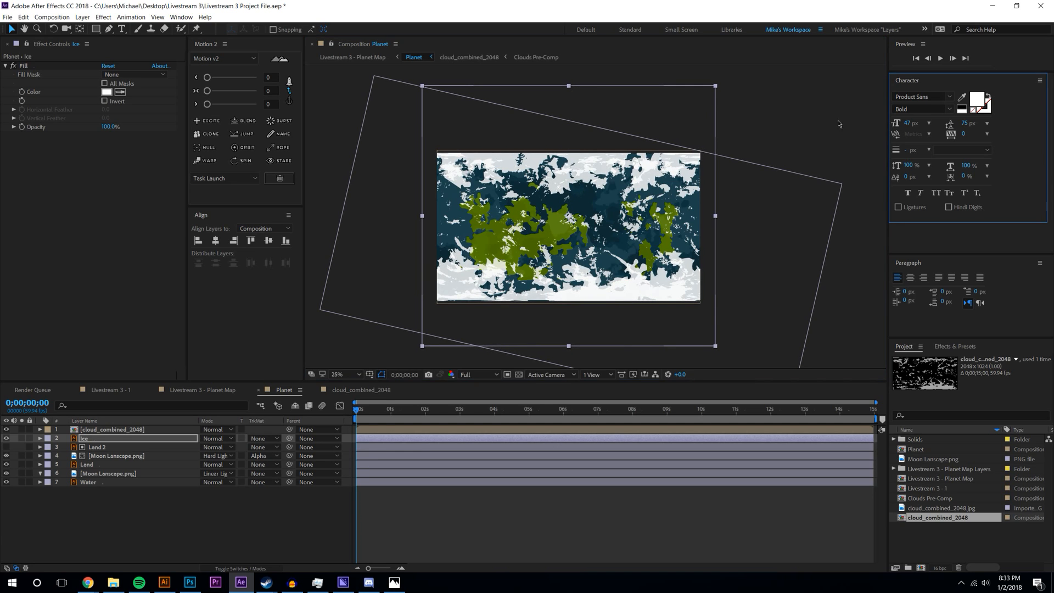
left_click(857, 123)
scroll(608, 255, "up", 2)
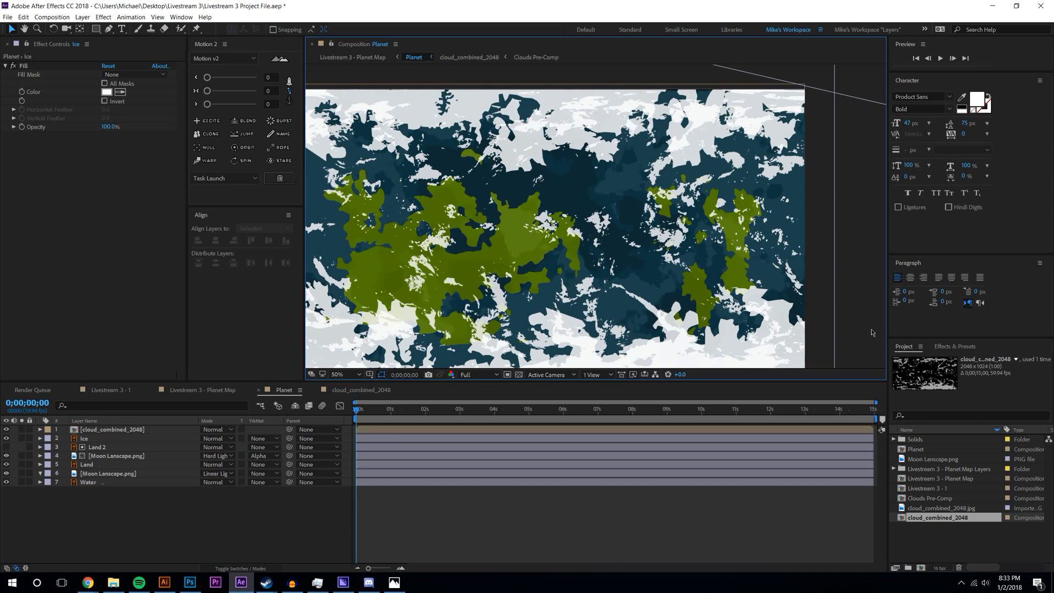
left_click(938, 414)
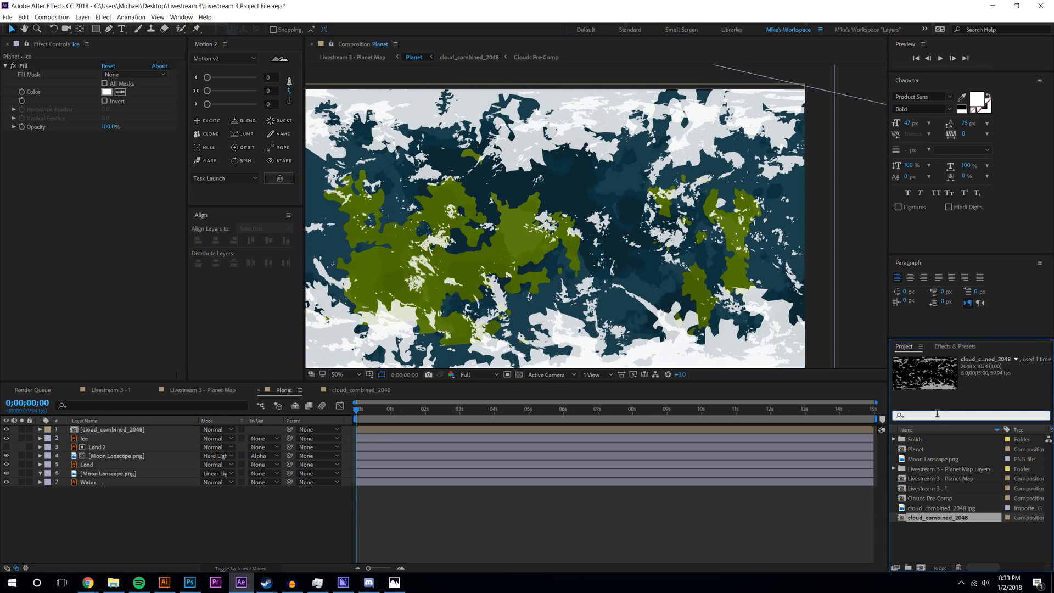
left_click(951, 347)
left_click(936, 358)
- Search 'dro' and apply Drop Shadow to the cloud_combined_2048 layer
type("dro")
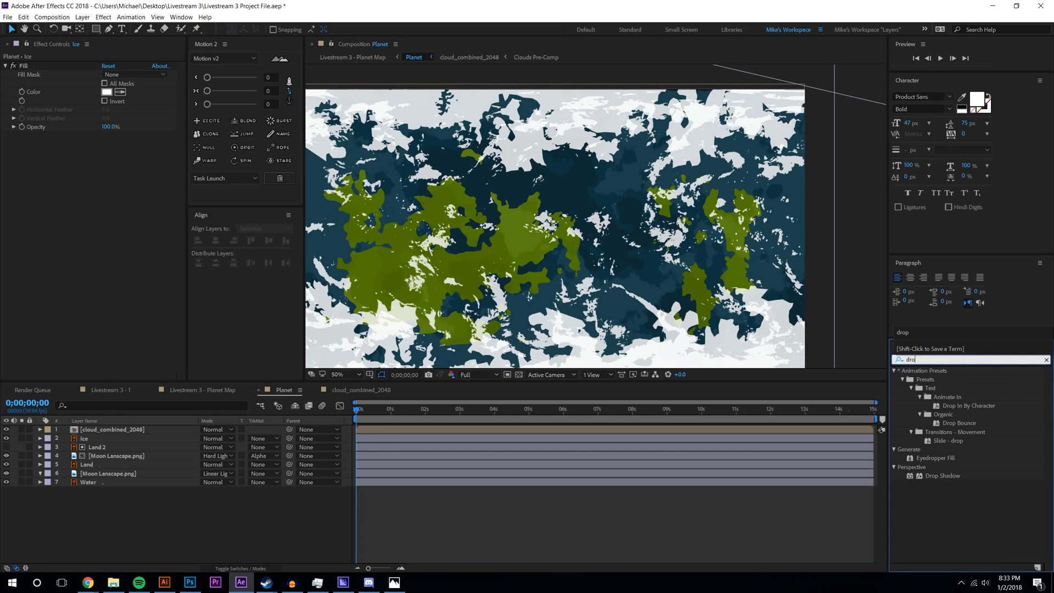
left_click_drag(939, 475, 141, 429)
scroll(473, 224, "up", 2)
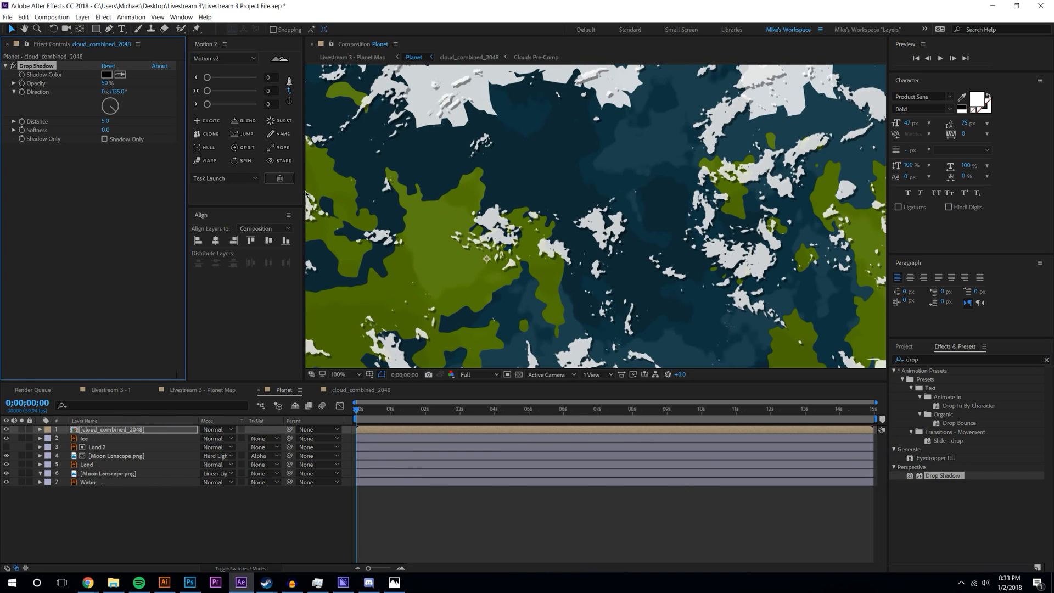
scroll(530, 186, "down", 2)
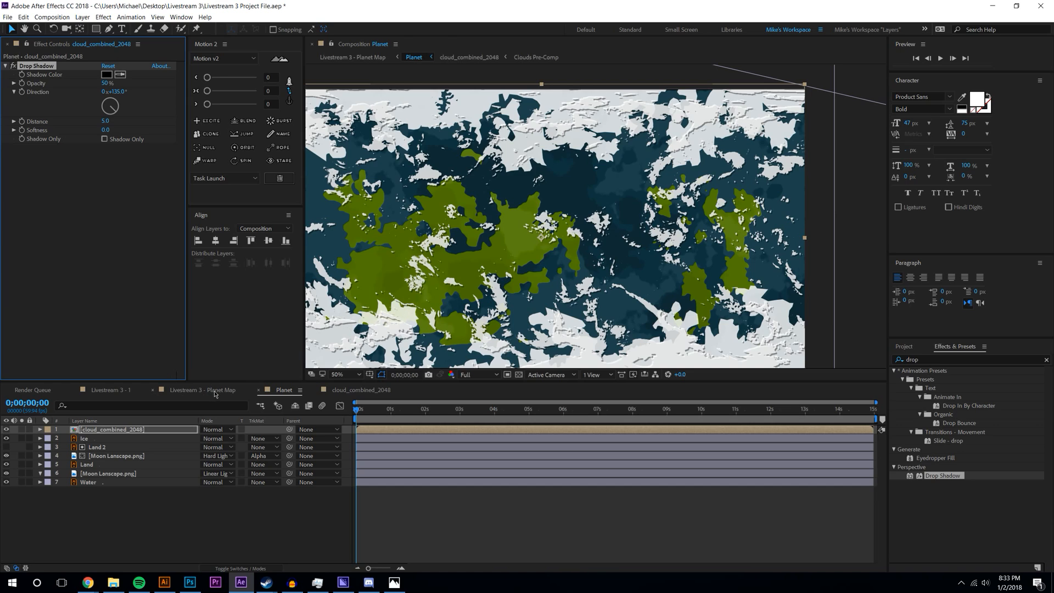
- Turn on Collapse Transformations and Motion Blur for every Planet layer and enable comp motion blur
left_click(216, 391)
scroll(581, 232, "up", 2)
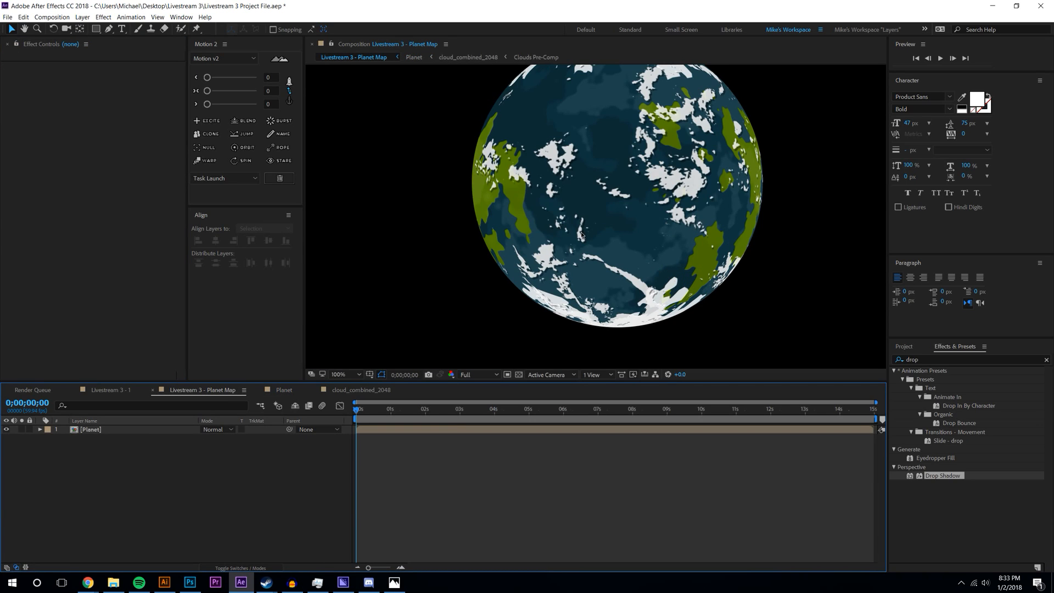
scroll(582, 235, "down", 2)
left_click_drag(528, 381, 528, 423)
left_click(357, 433)
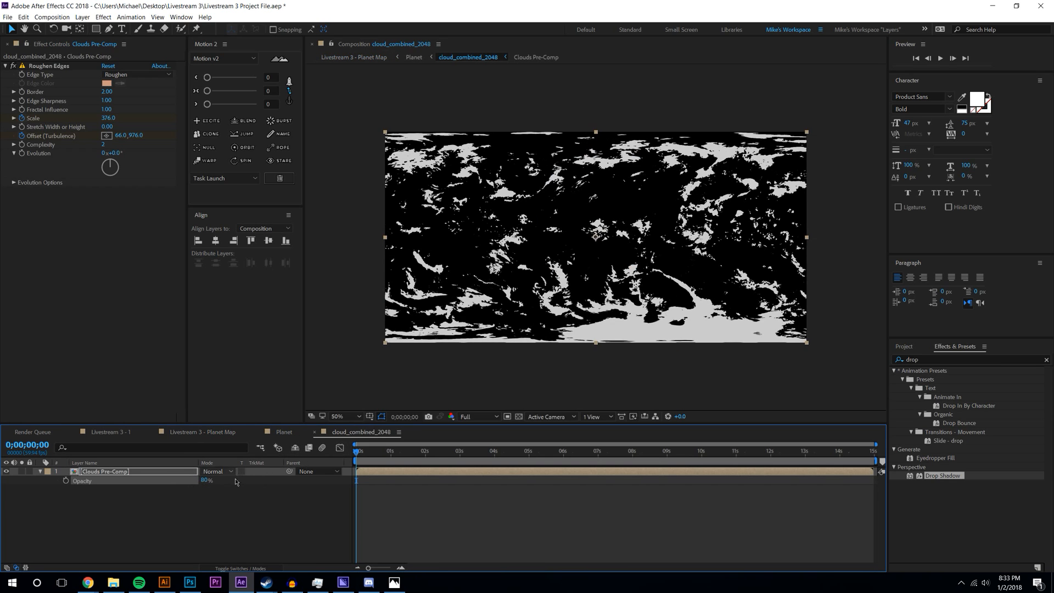
left_click(258, 567)
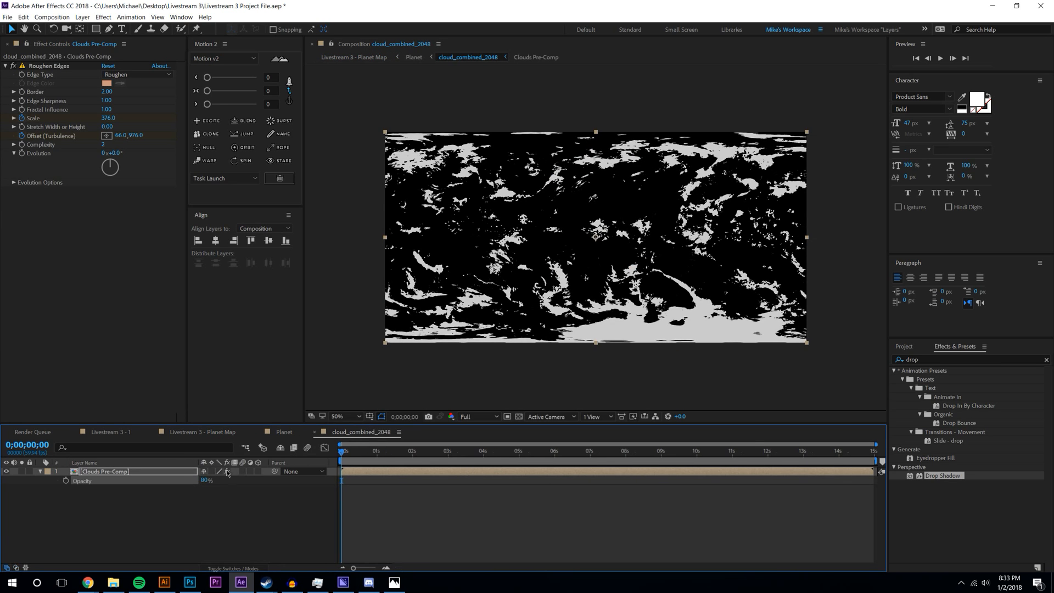
left_click(300, 432)
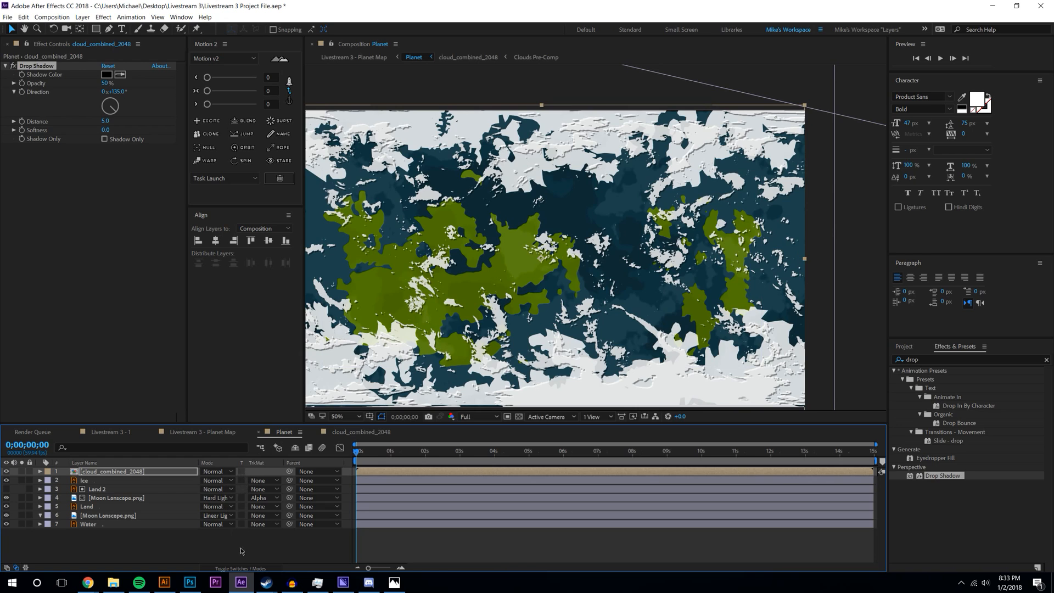
key("F4")
left_click_drag(213, 476, 209, 563)
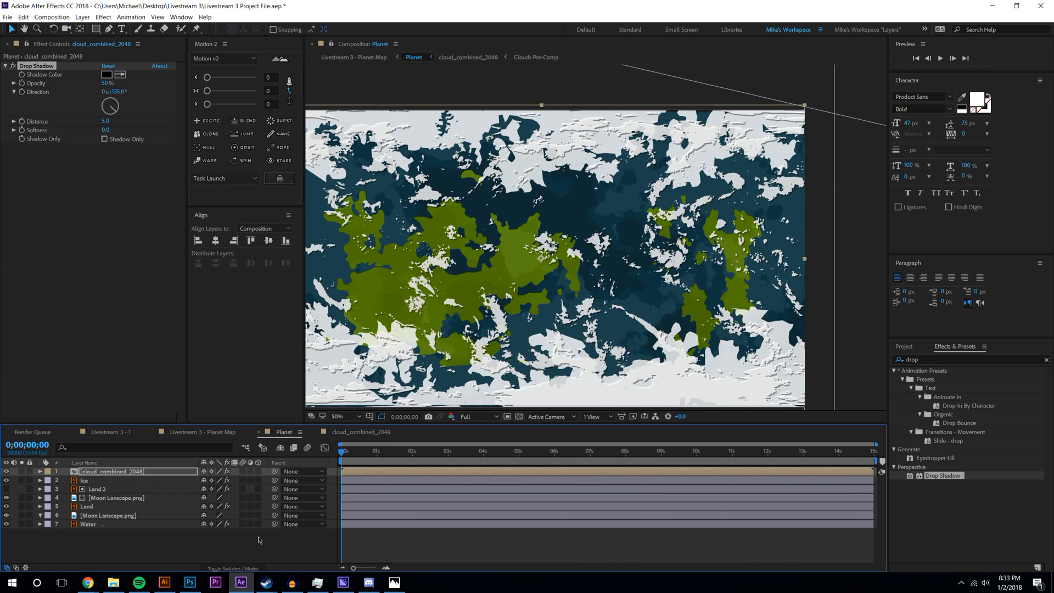
left_click(258, 537)
left_click_drag(242, 471, 243, 524)
left_click(309, 449)
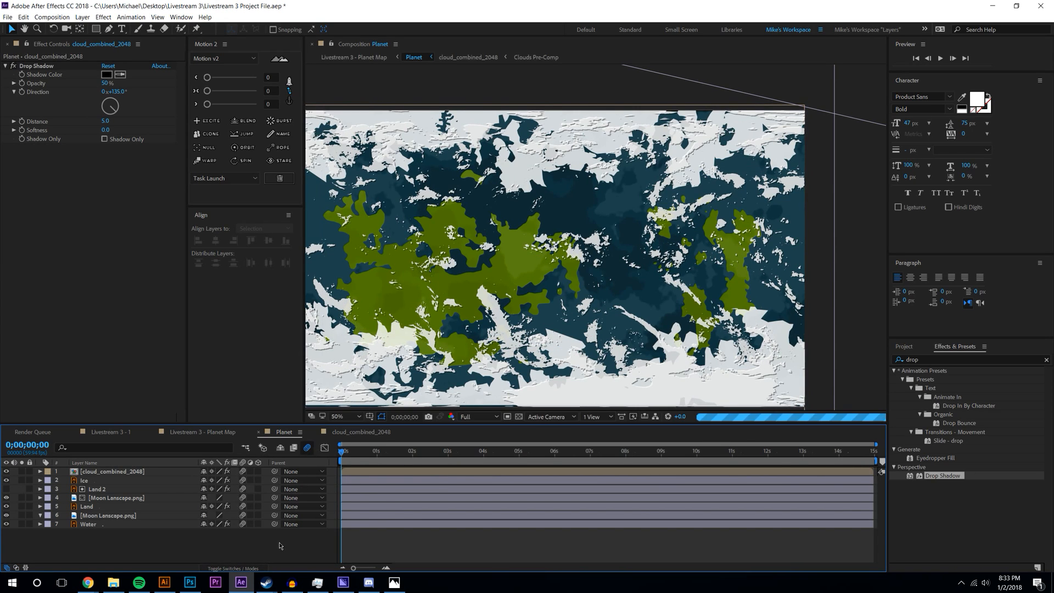
- Increase the Planet layer's CC Sphere Rotation Y, scrub to watch the clouds, then return to Planet
left_click(219, 432)
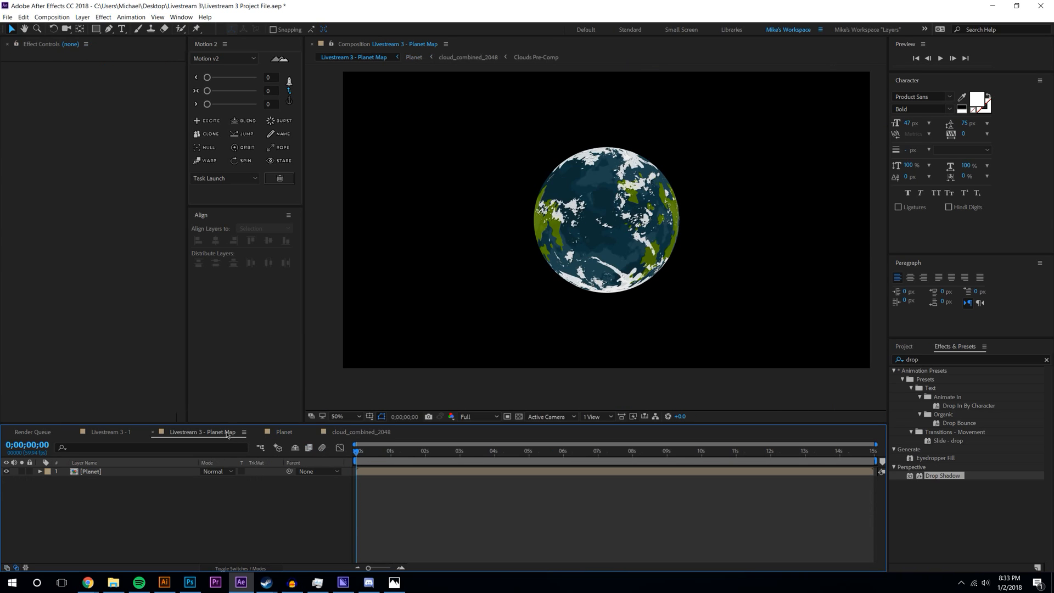
scroll(593, 221, "down", 2)
left_click_drag(376, 459, 589, 465)
left_click(134, 472)
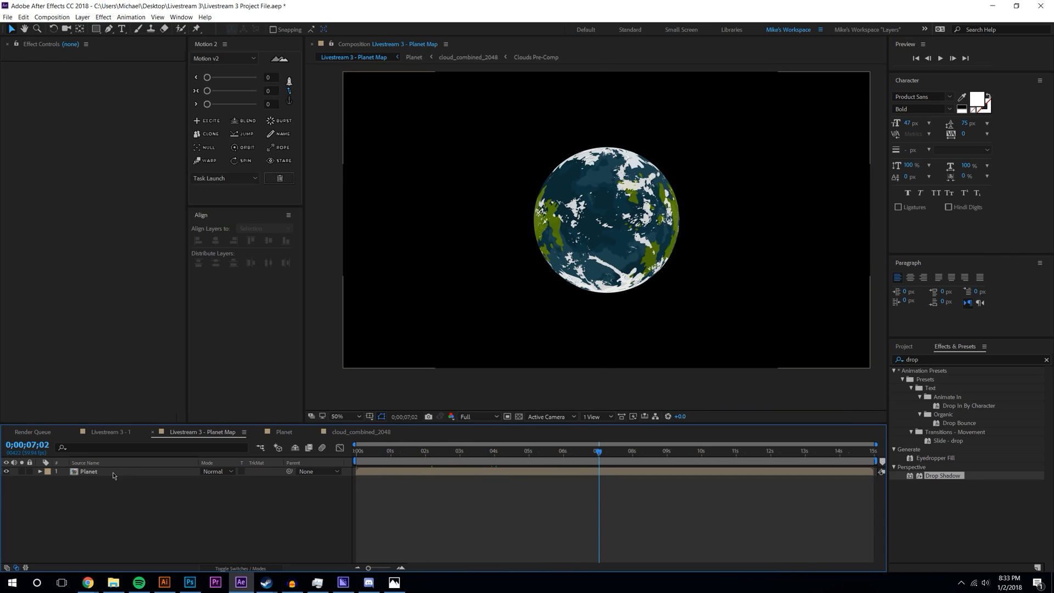
left_click_drag(118, 112, 132, 112)
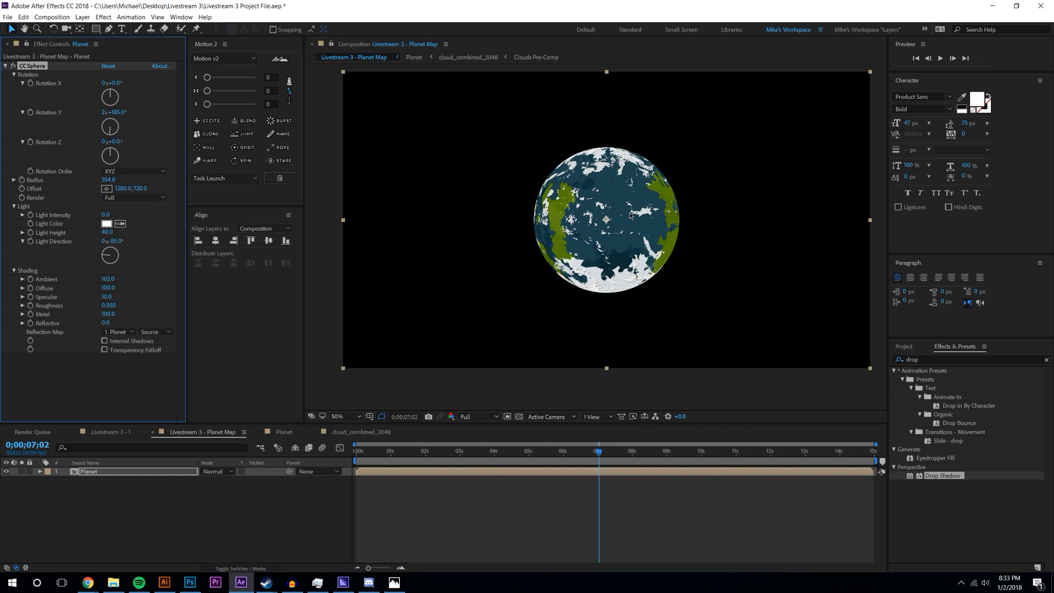
key("slash")
left_click_drag(602, 456, 821, 467)
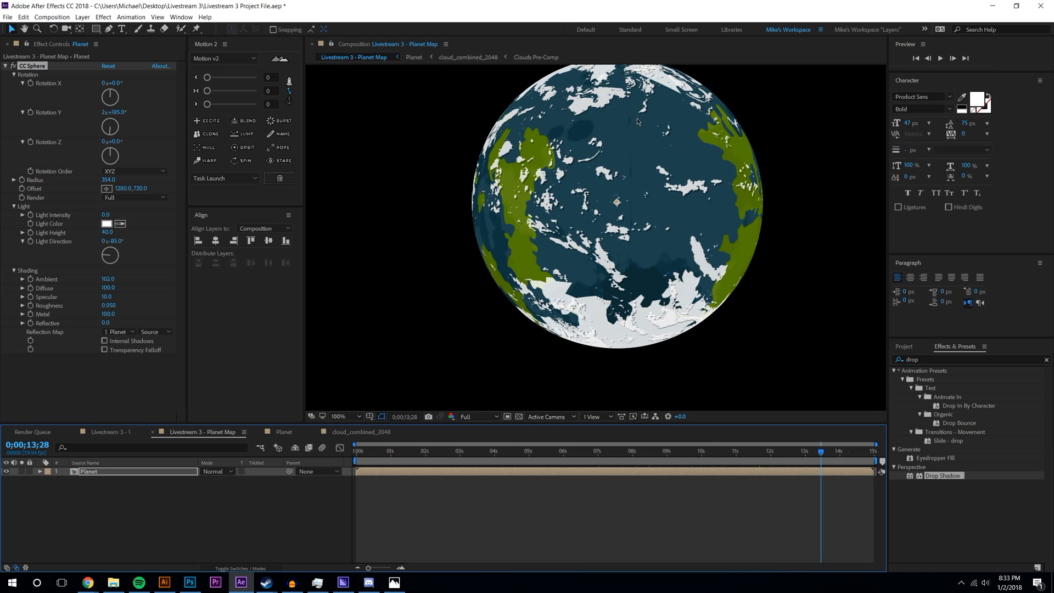
left_click(308, 495)
left_click(288, 432)
- Rename the cloud_combined_2048 layer to 'Clouds'
scroll(555, 214, "down", 2)
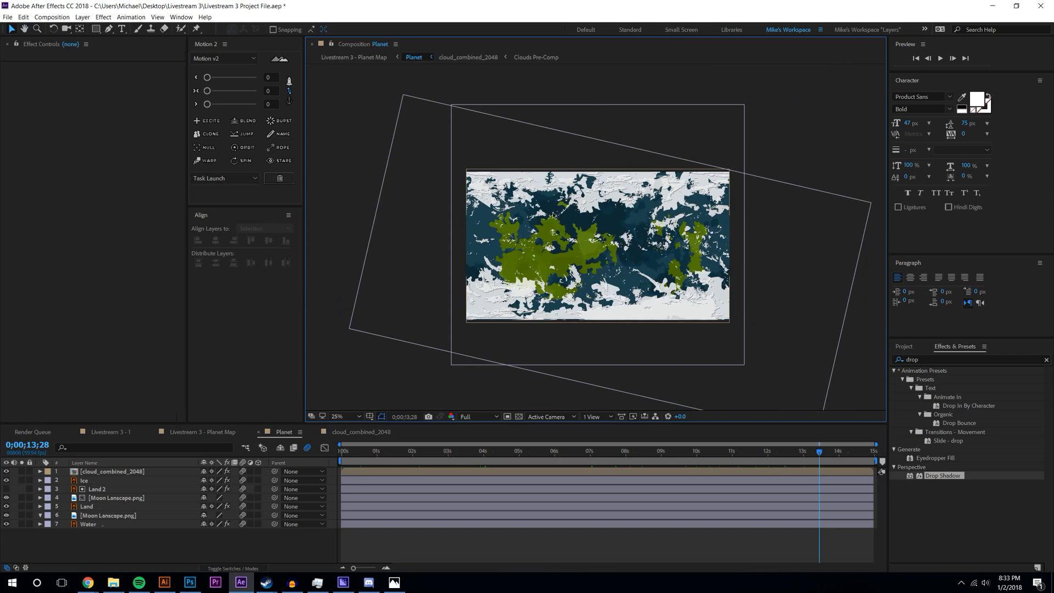
left_click_drag(116, 475, 117, 473)
right_click(111, 474)
left_click(131, 472)
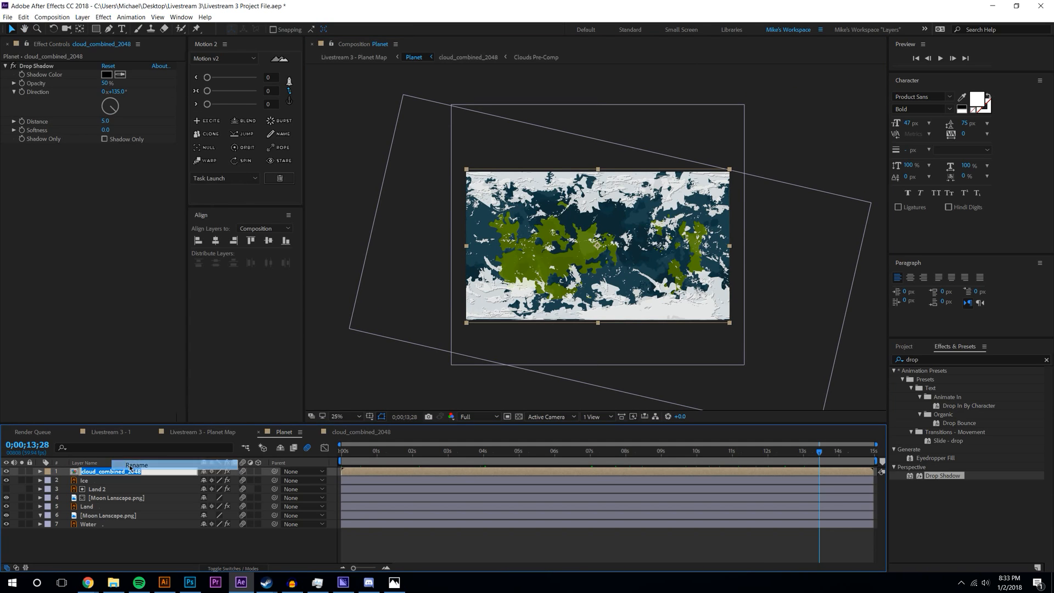
type("Clouds")
key("Return")
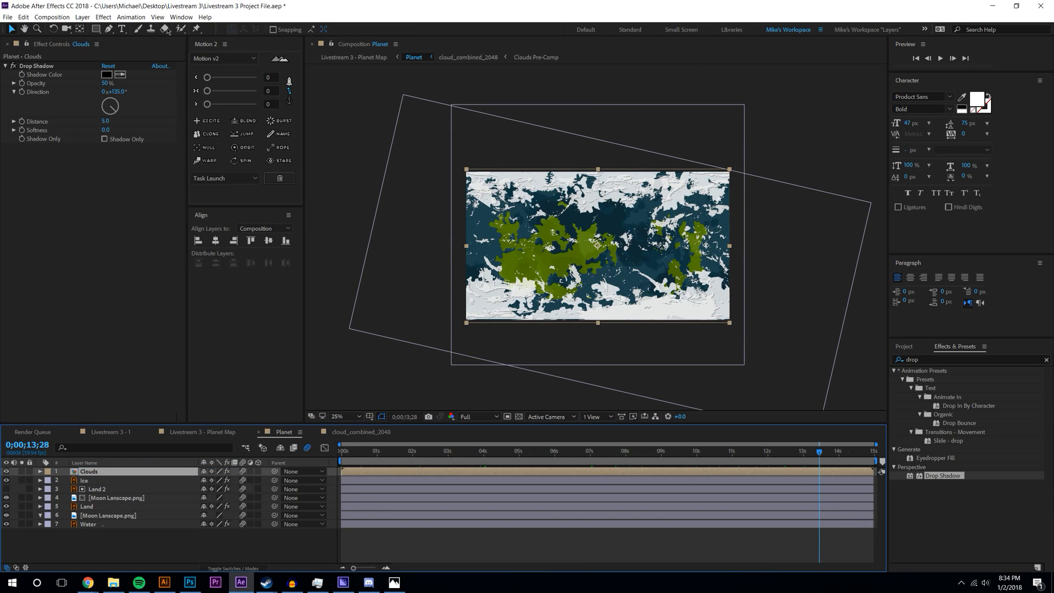
- Draw a Pen-tool mask around the map on the Clouds layer
left_click(109, 29)
left_click(477, 166)
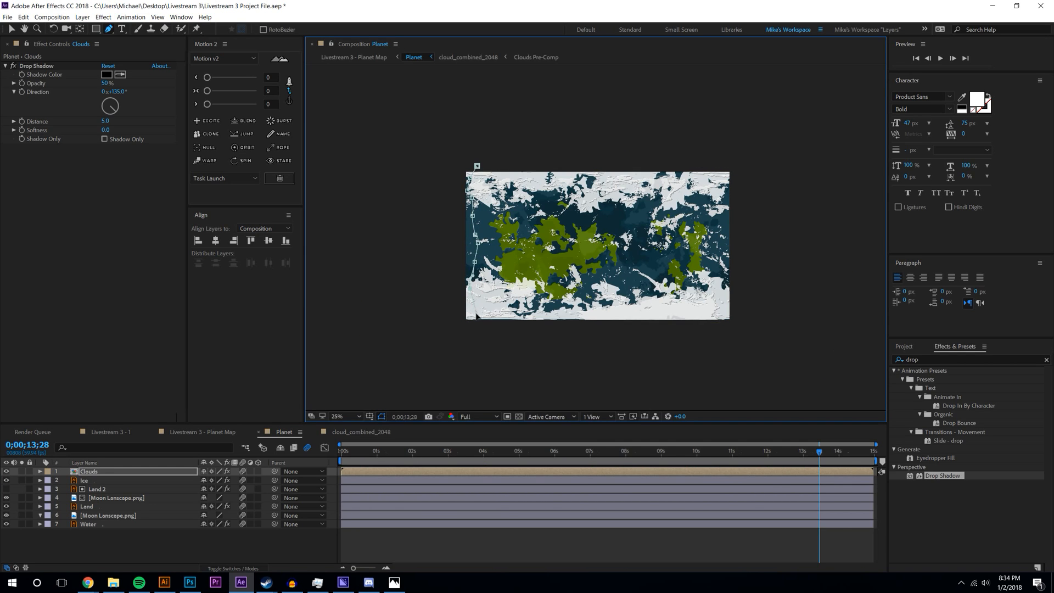
left_click(690, 355)
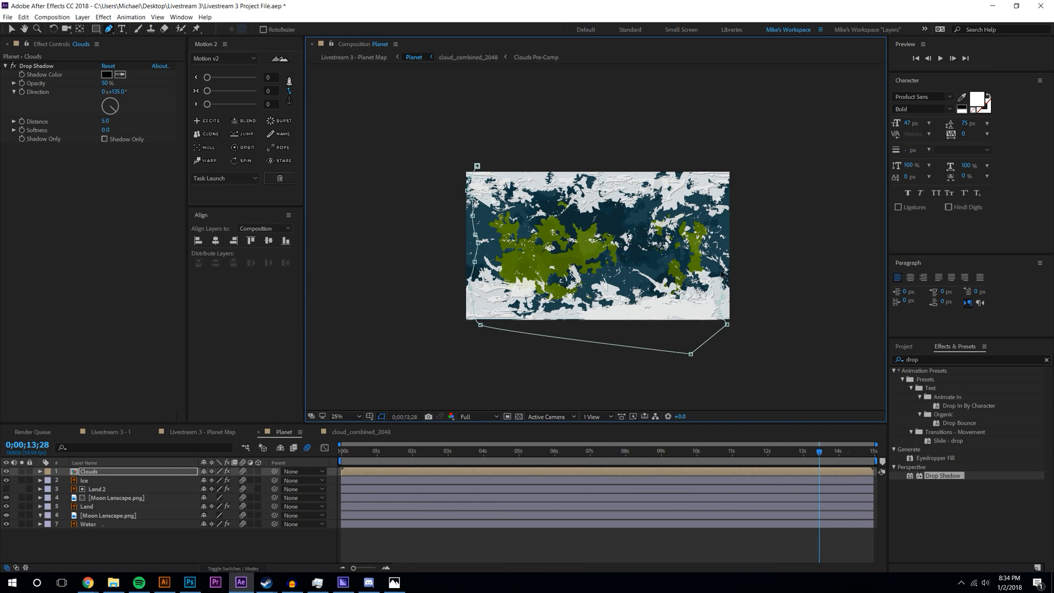
left_click_drag(755, 171, 757, 214)
left_click(760, 373)
left_click(460, 376)
left_click(460, 144)
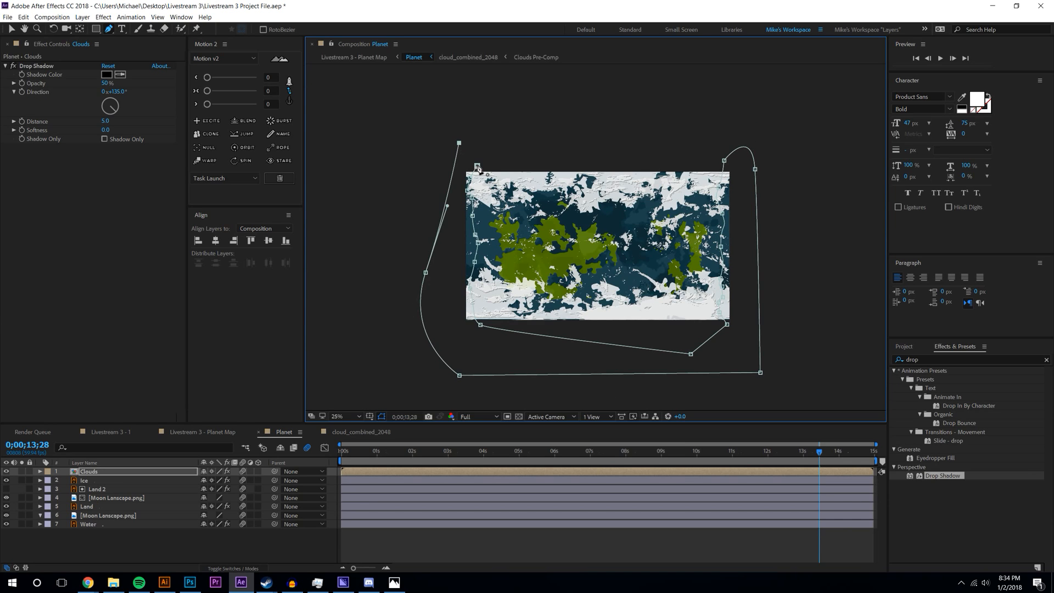
key("m")
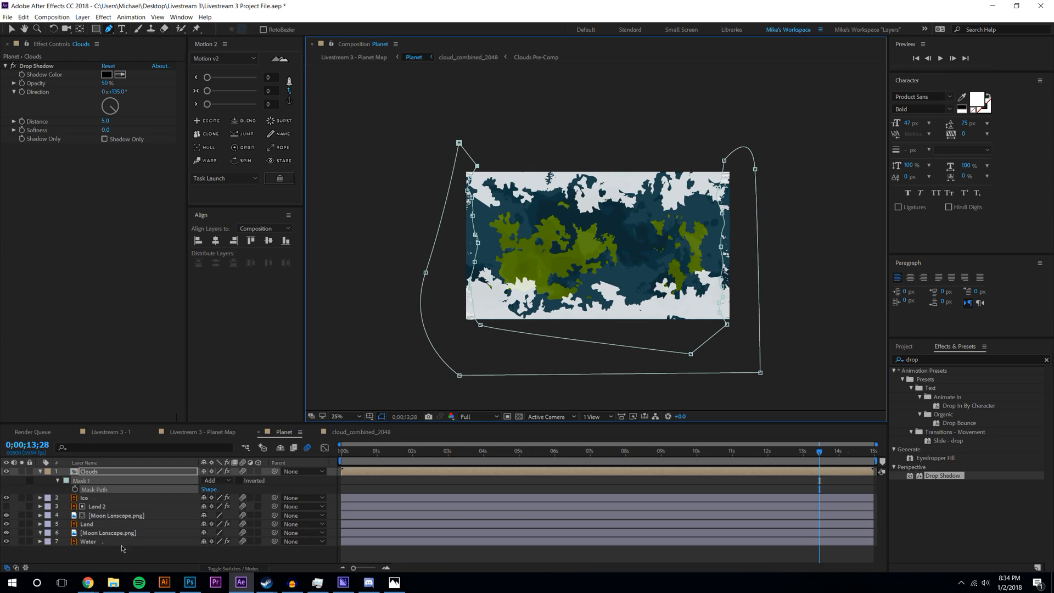
- Invert the Clouds mask and set its feather to 16 px
left_click(239, 481)
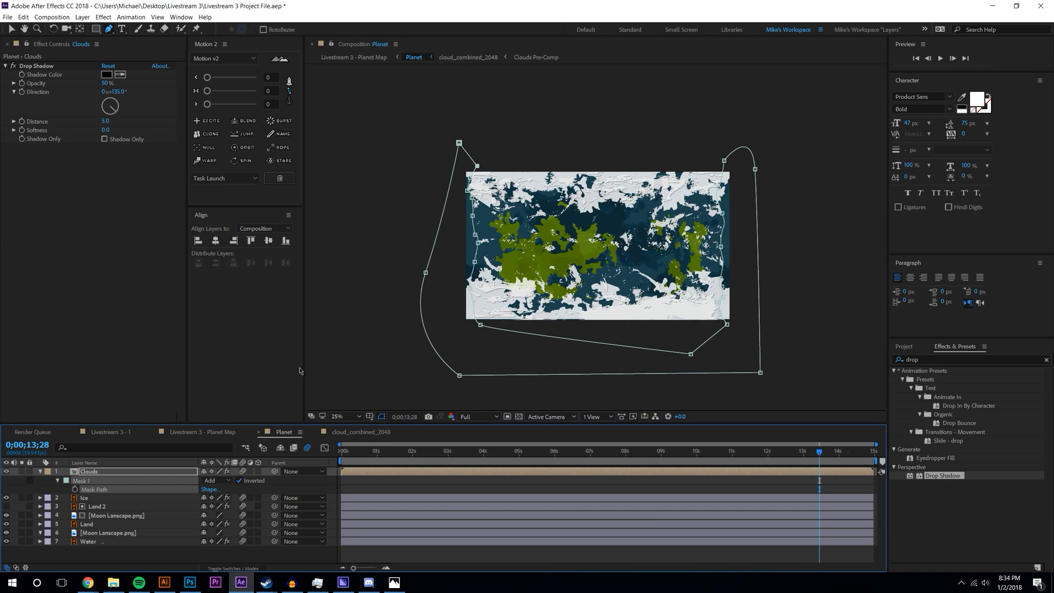
double_click(58, 481)
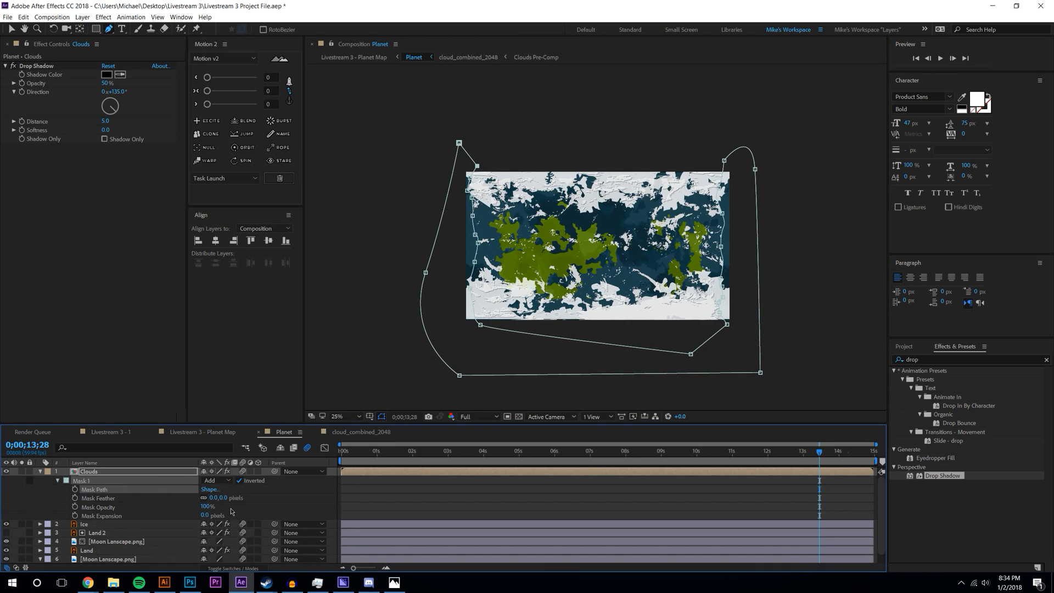
left_click_drag(222, 497, 253, 497)
left_click(424, 489)
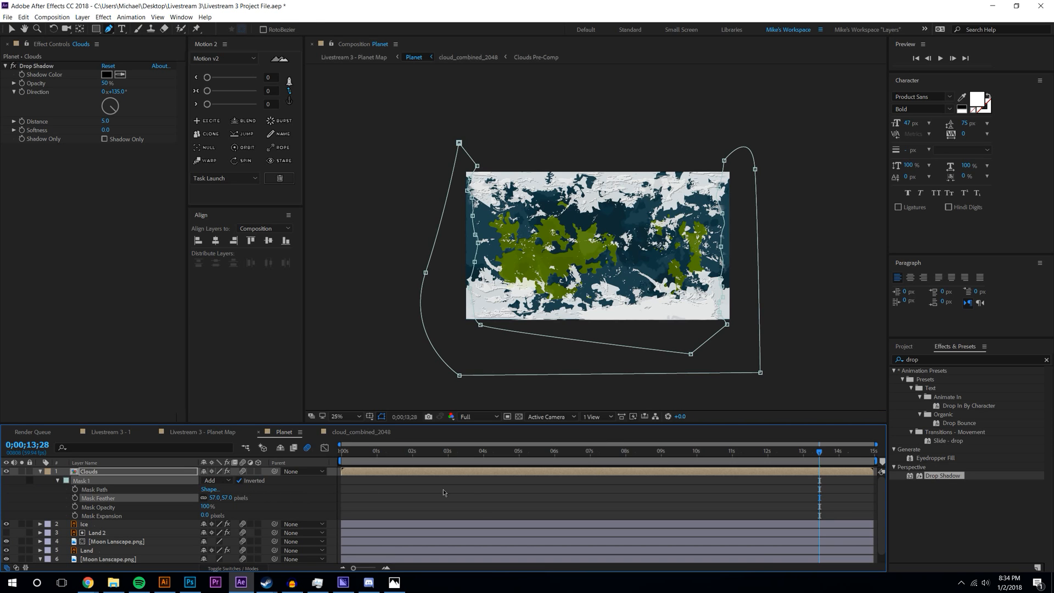
scroll(462, 214, "up", 4)
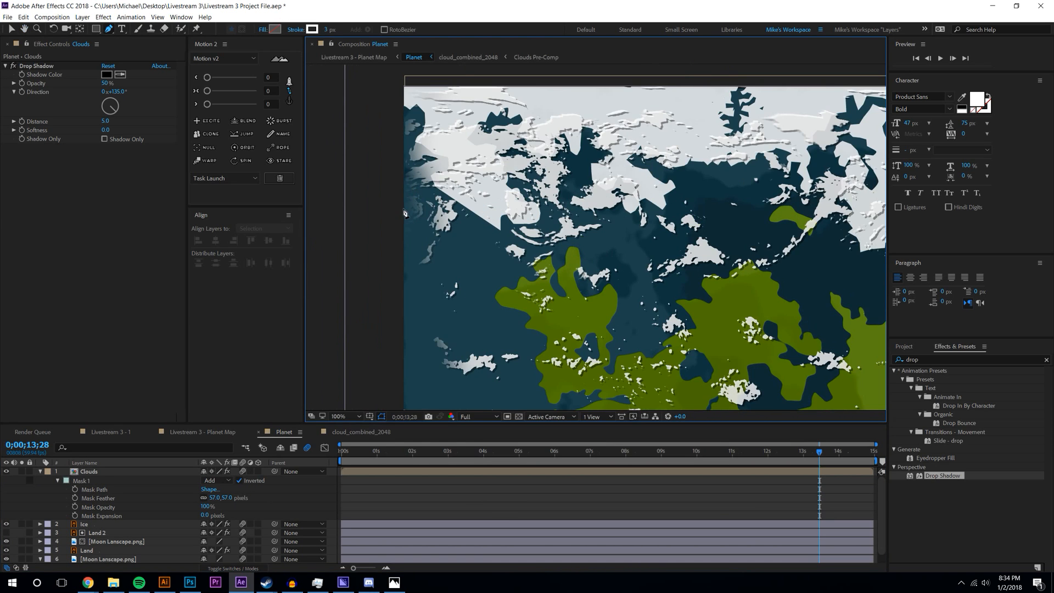
left_click_drag(227, 497, 198, 497)
- Reshape Mask 1's top, left, bottom and right edges to fit the map
left_click(521, 170)
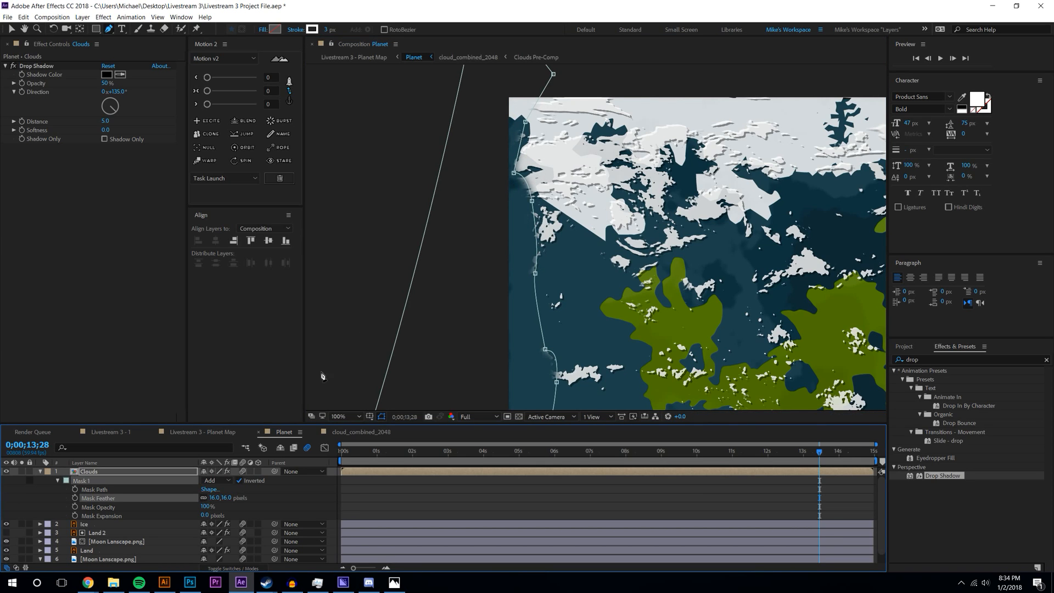
left_click_drag(513, 175, 567, 130)
scroll(567, 130, "down", 3)
scroll(651, 247, "up", 1)
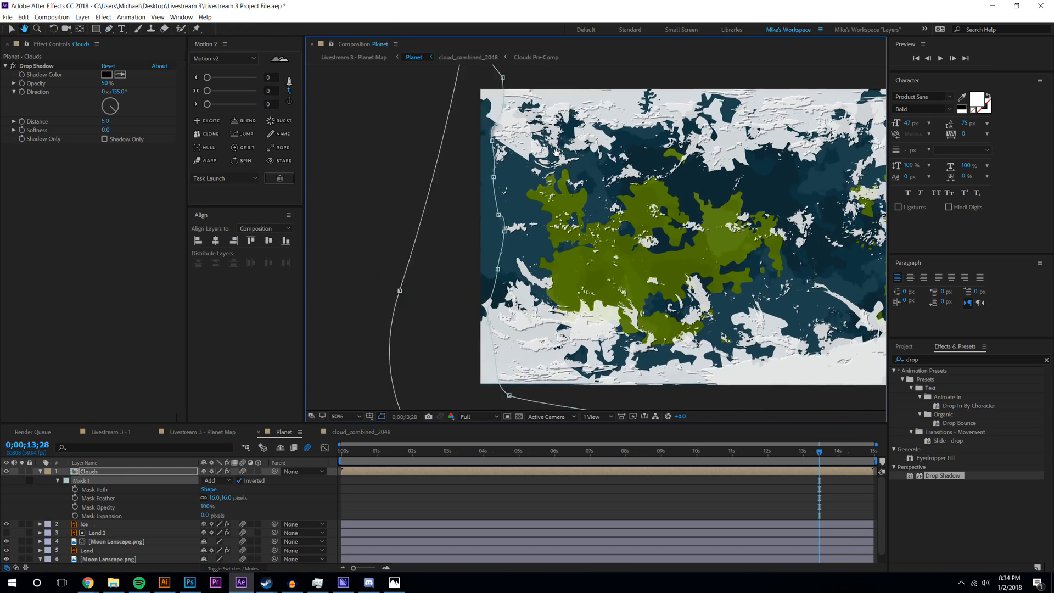
left_click_drag(582, 173, 559, 156)
left_click_drag(462, 310, 479, 331)
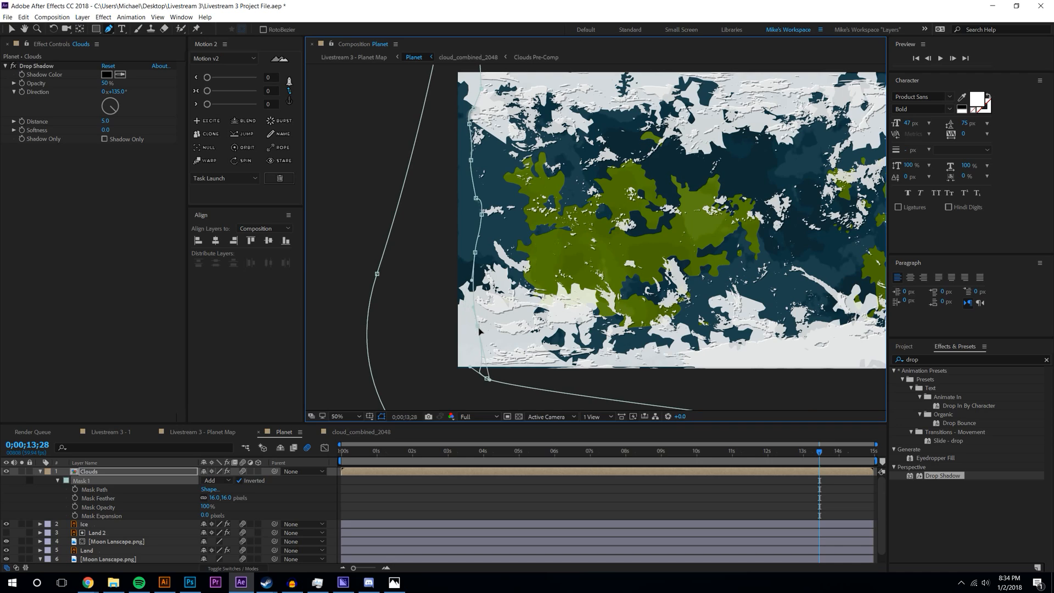
left_click_drag(486, 379, 212, 357)
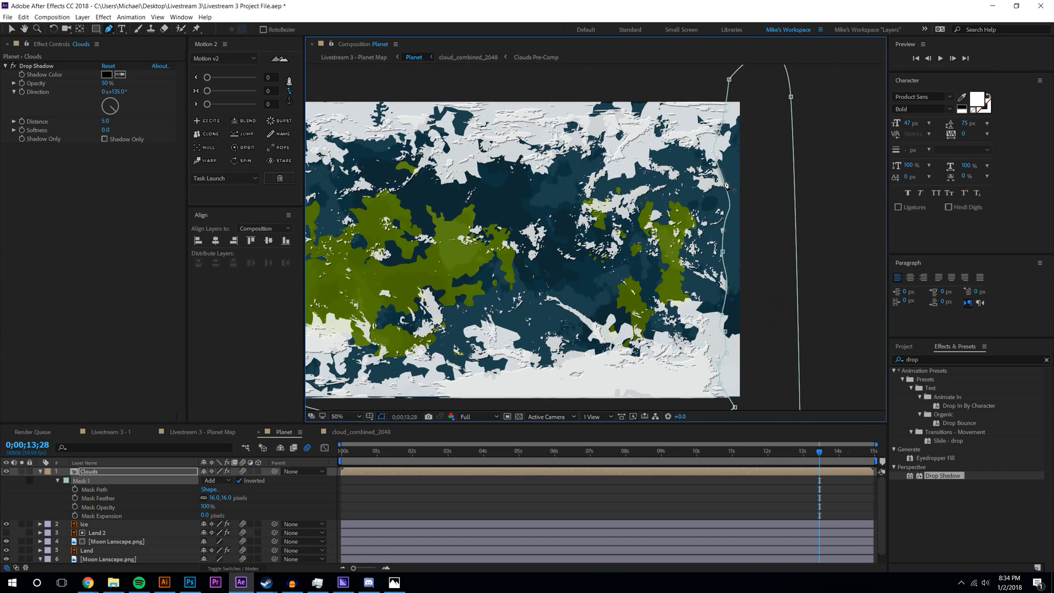
mouse_move(724, 187)
left_mouse_down()
mouse_move(747, 214)
mouse_move(738, 183)
left_mouse_up()
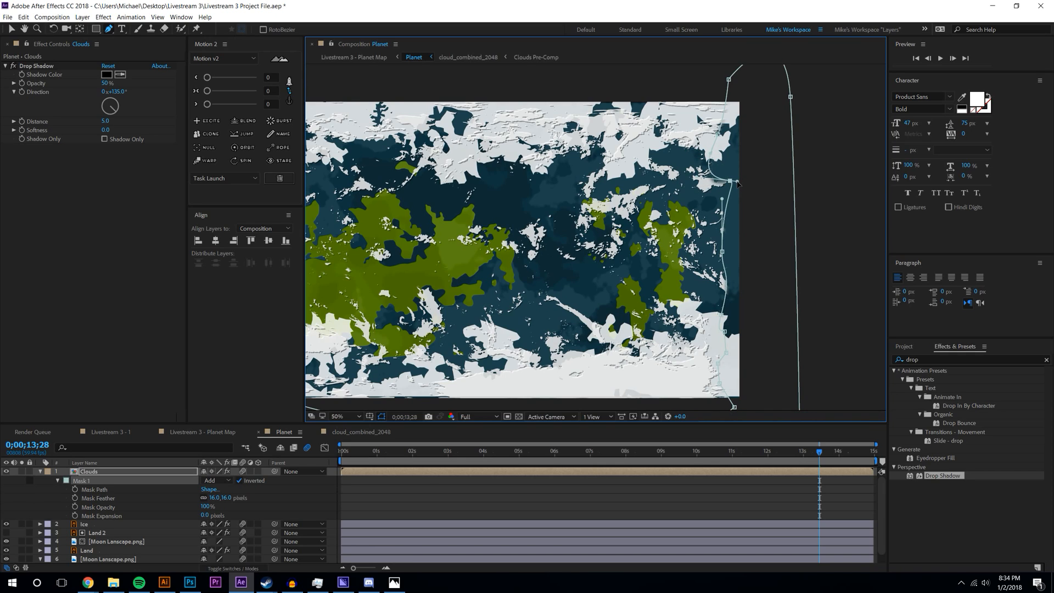
left_click_drag(723, 252, 721, 291)
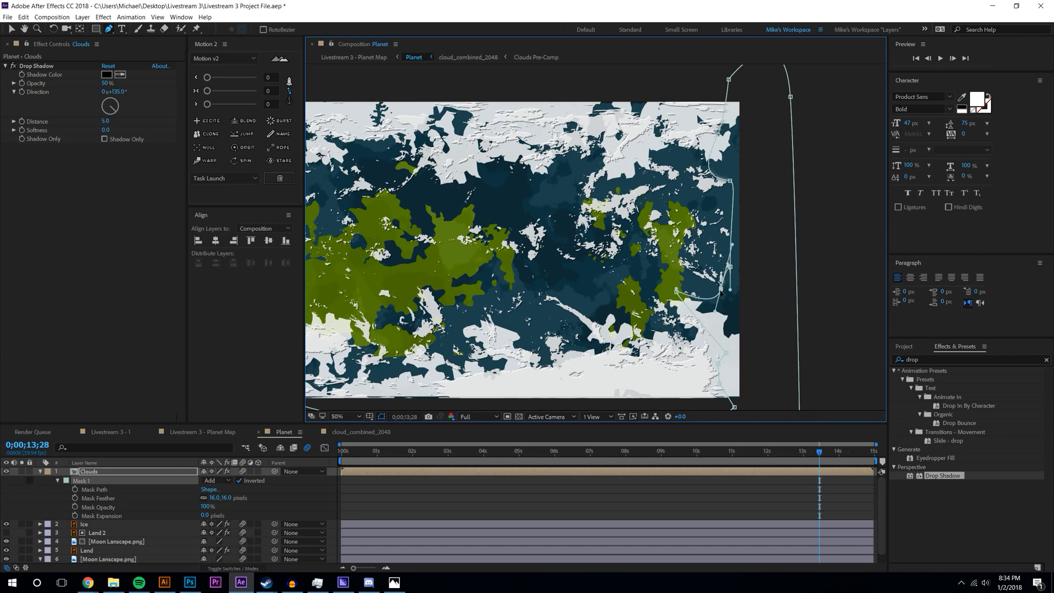
- Undo the stray Mask 2 and show the Planet Map comp at 50% zoom
left_click(782, 246)
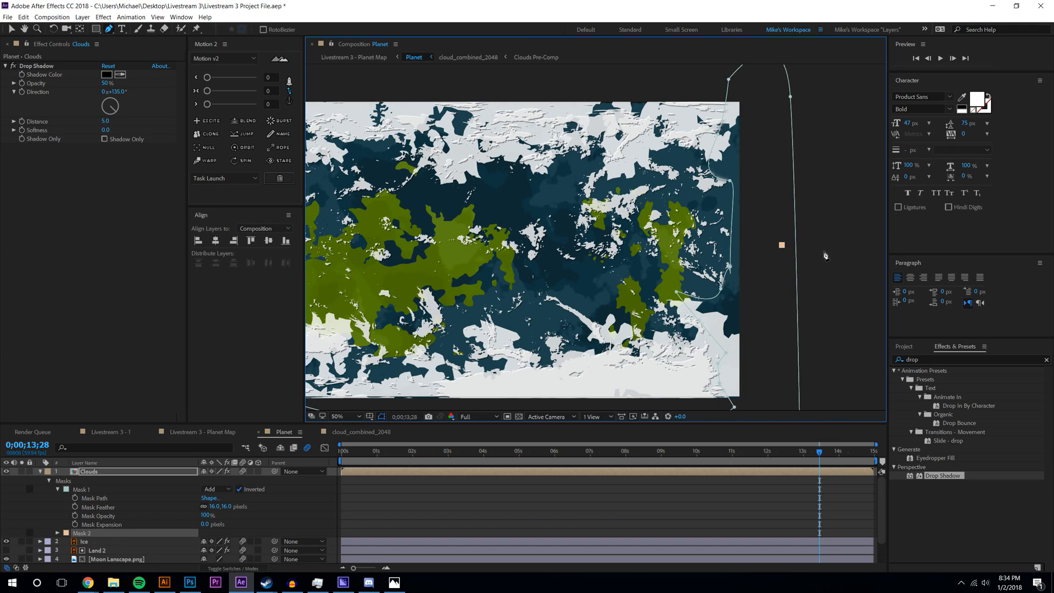
key("ctrl+z")
key("v")
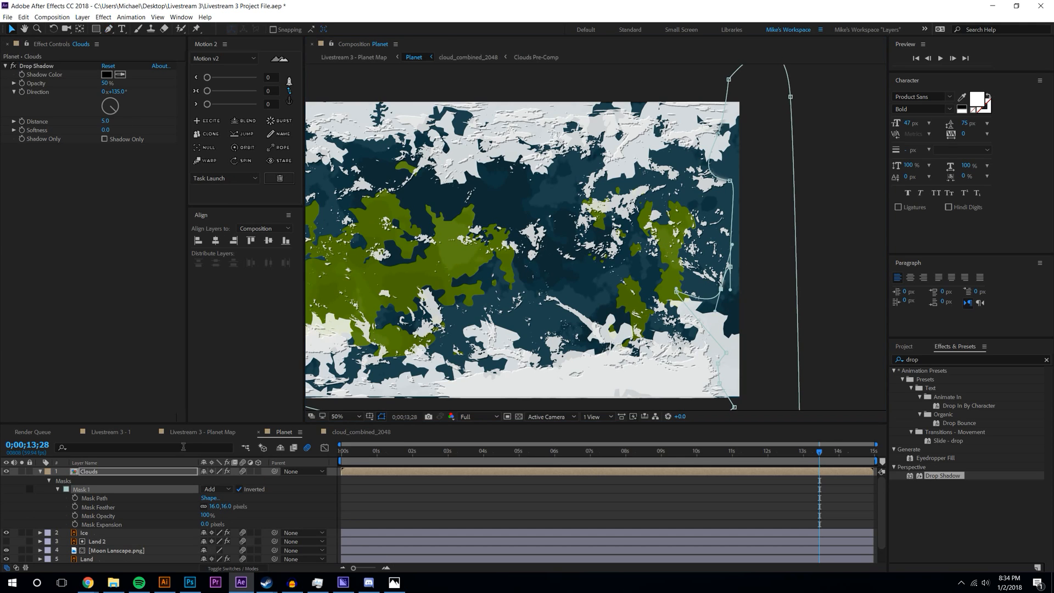
left_click(234, 433)
key("comma")
key("comma")
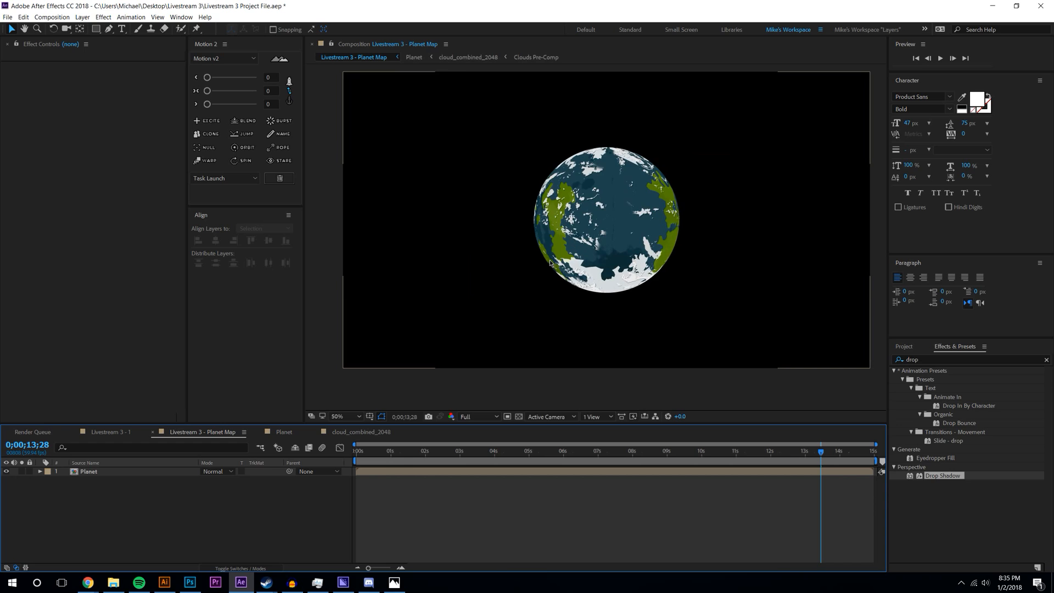
- Keyframe the Planet's CC Sphere Rotation Y at 0° on the first frame
key("Home")
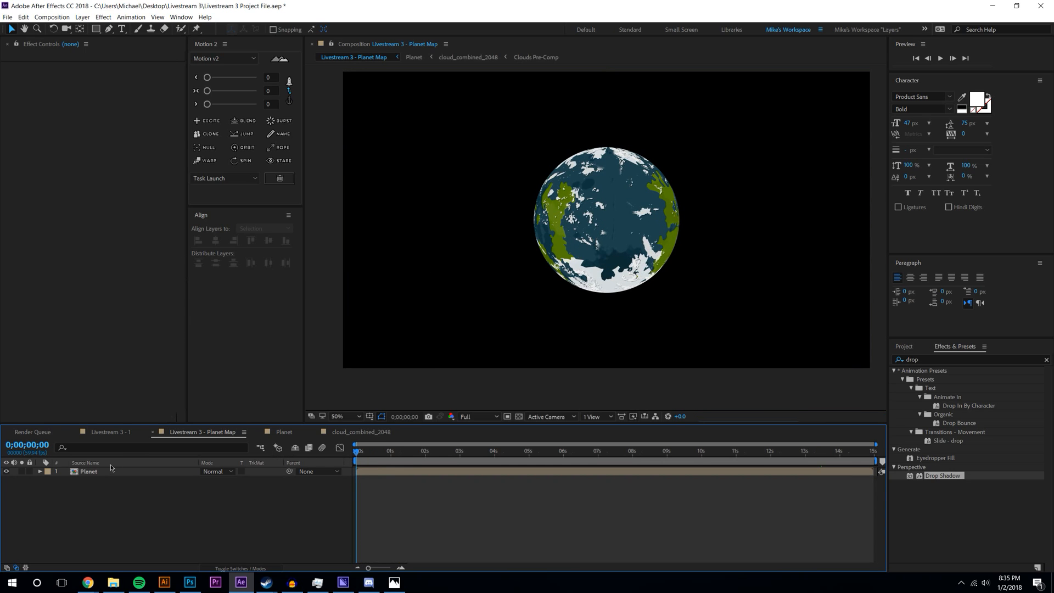
left_click(104, 471)
left_click(103, 112)
key("Tab")
type("0")
key("Tab")
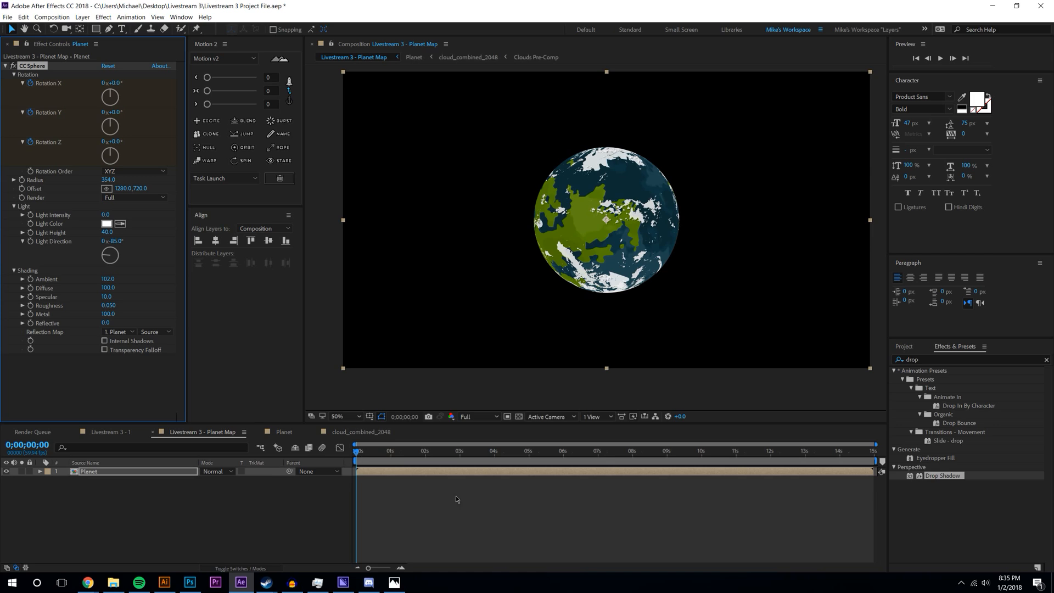
key("u")
- At the last frame, rotate the planet to 22° Y and 16° Z, then preview
key("End")
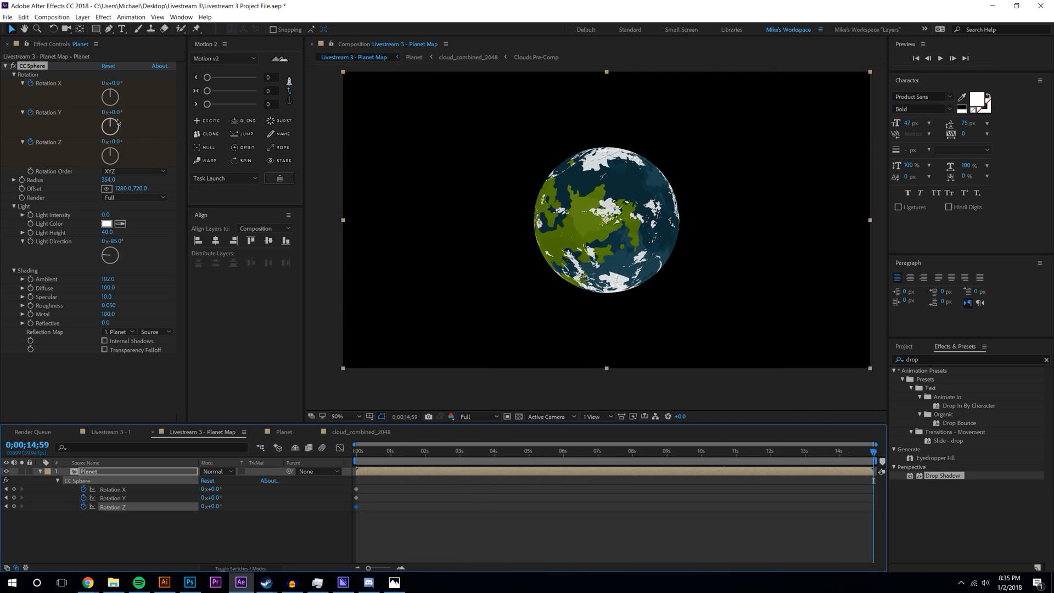
left_click_drag(120, 111, 112, 83)
left_click(116, 83)
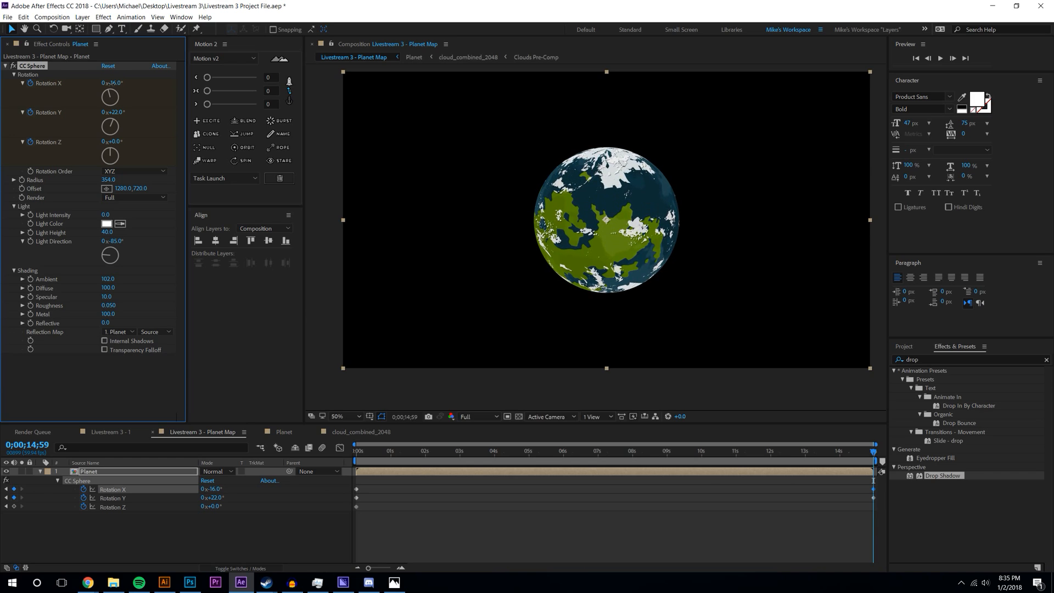
left_click_drag(113, 141, 122, 140)
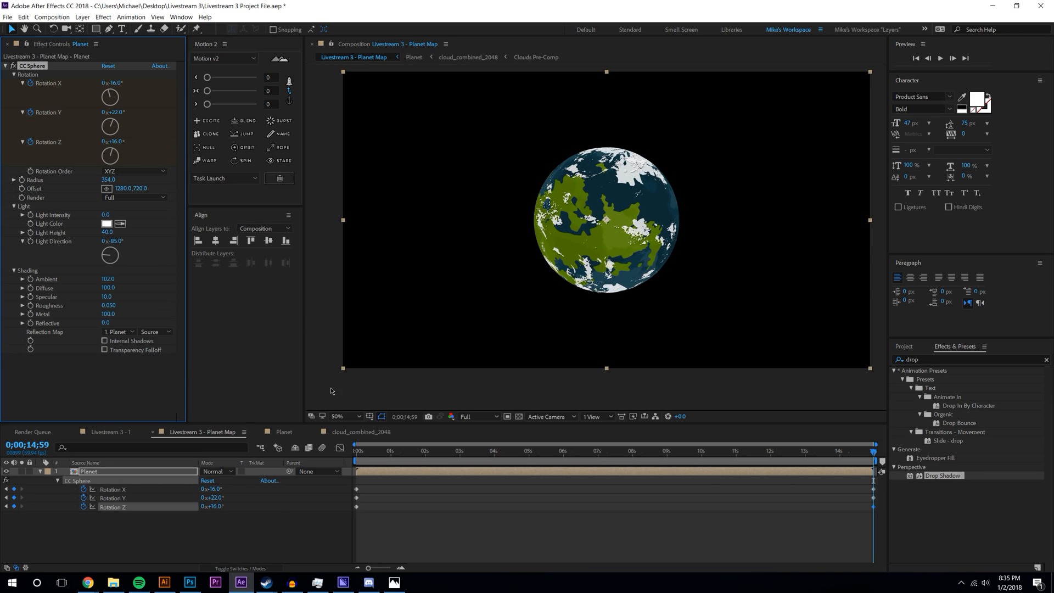
left_click_drag(376, 461, 351, 462)
left_click(941, 59)
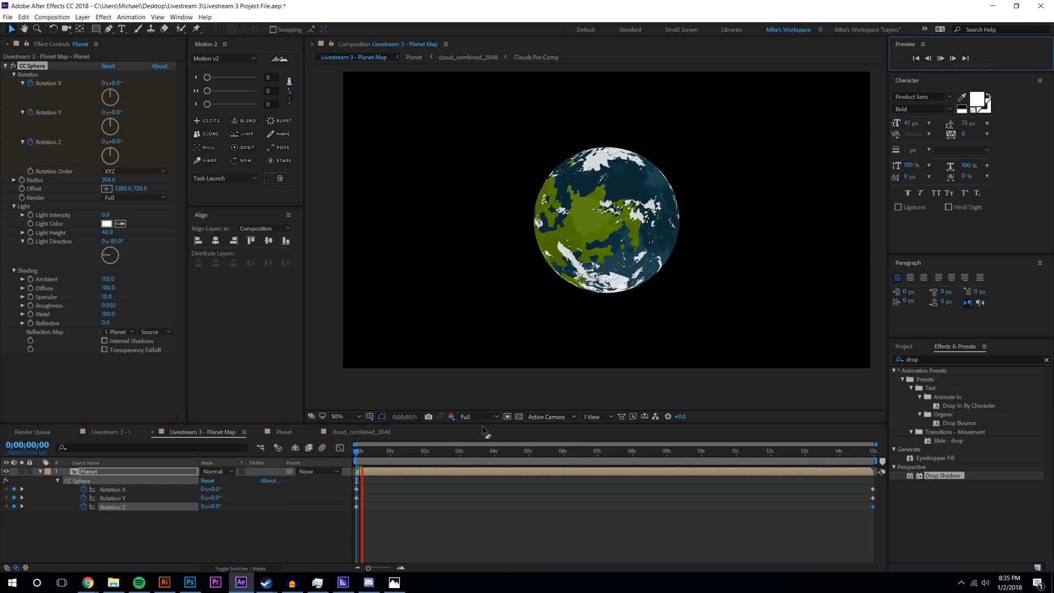
- Drop the Planet Map preview to Quarter resolution, check memory in Task Manager, and replay it
left_click(479, 417)
left_click(483, 470)
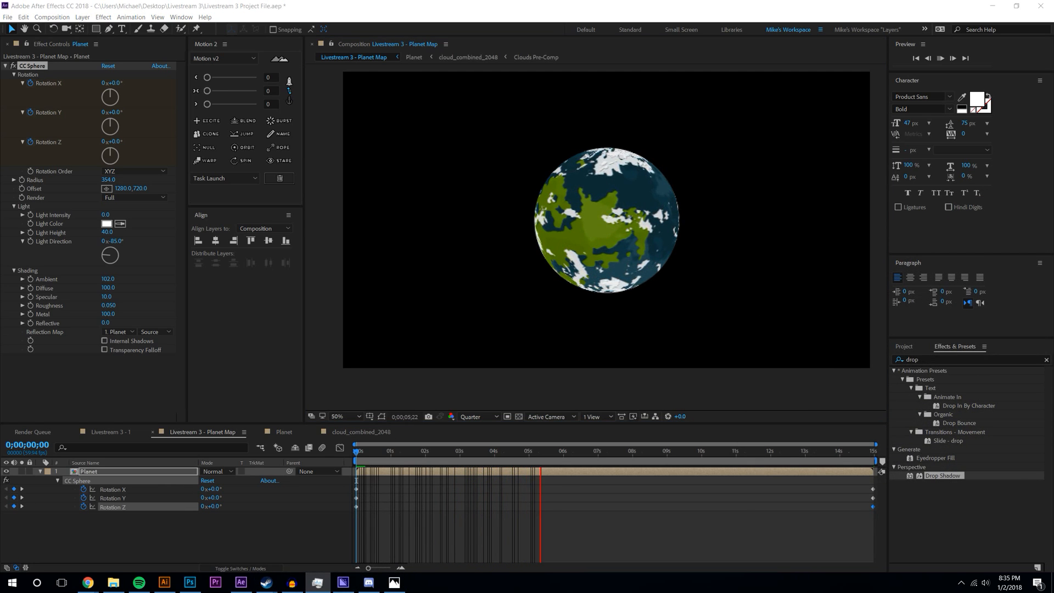
left_click(318, 581)
left_click_drag(959, 462, 851, 446)
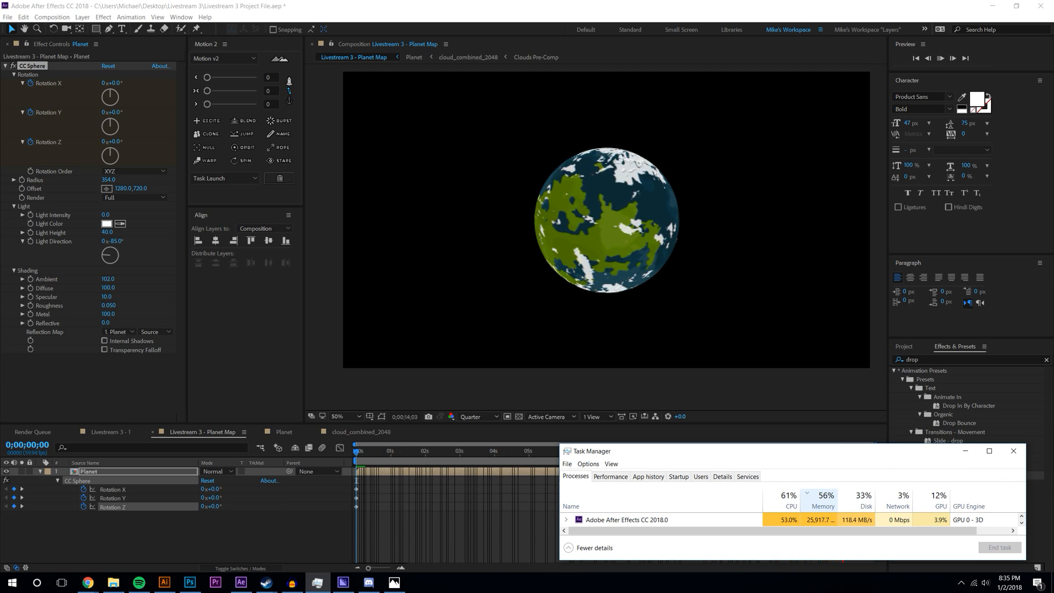
key("space")
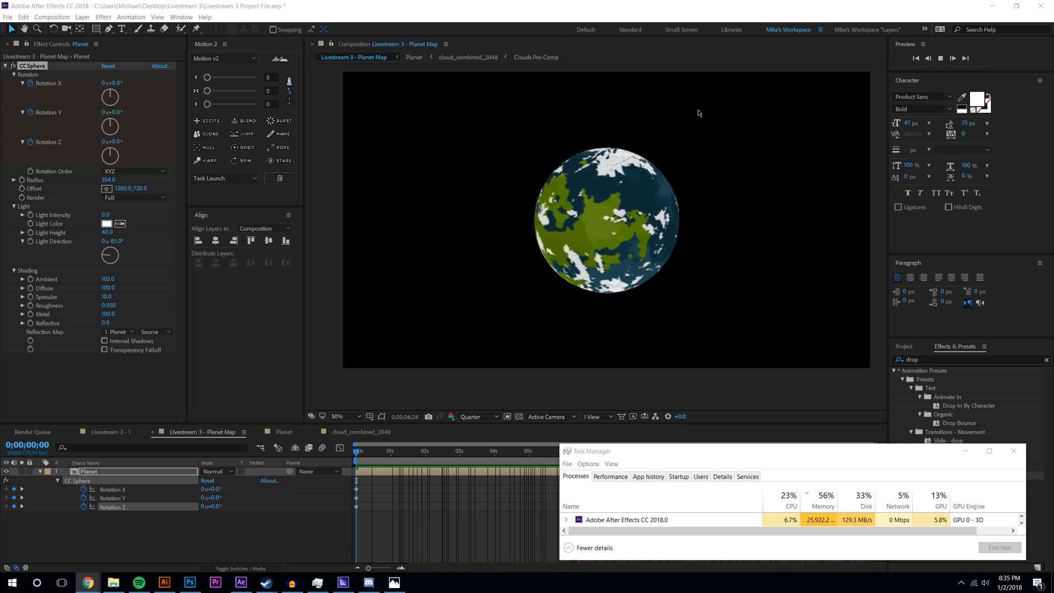
- Close Task Manager and scrub the cloud_combined_2048 comp's keyframed cloud motion
left_click(965, 451)
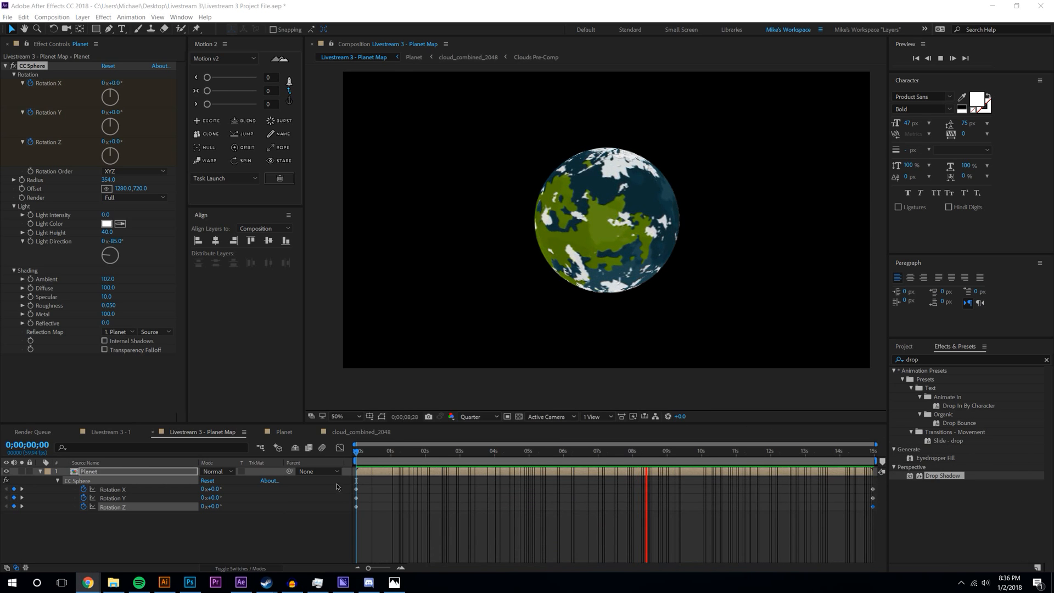
left_click(350, 432)
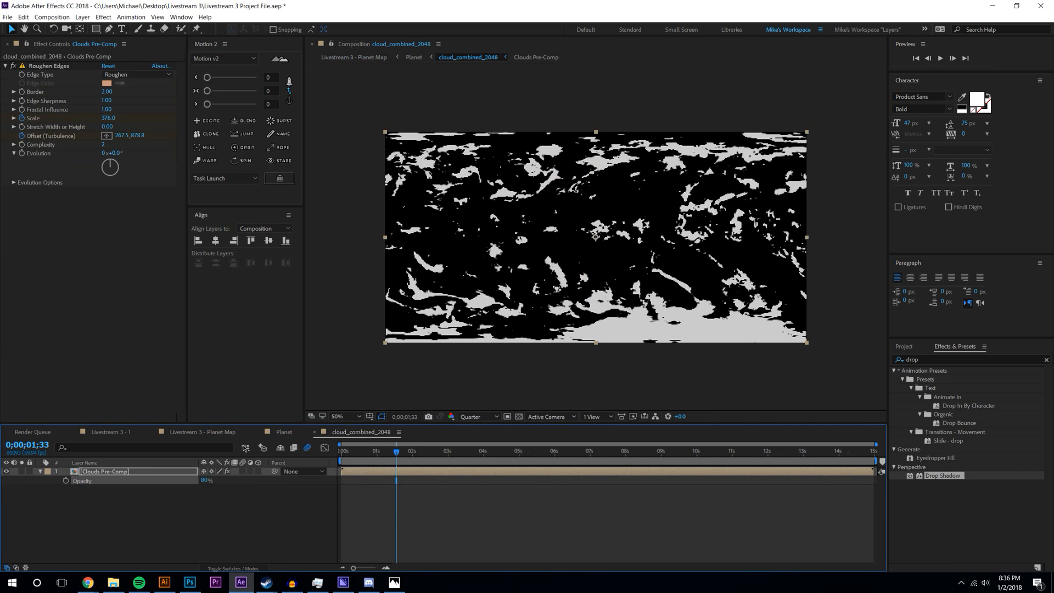
key("u")
left_click(441, 503)
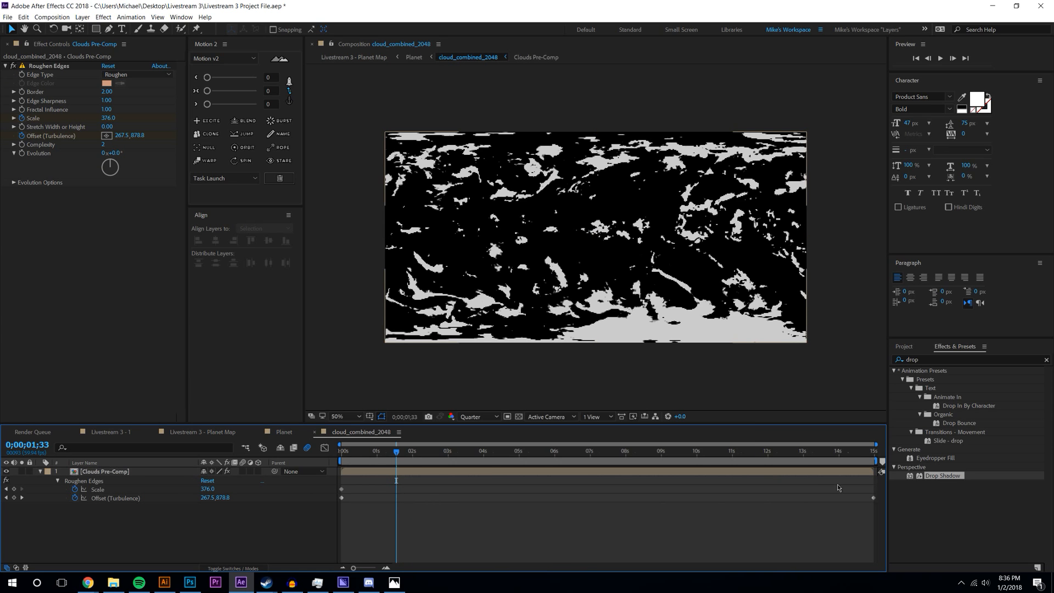
left_click_drag(379, 447, 632, 447)
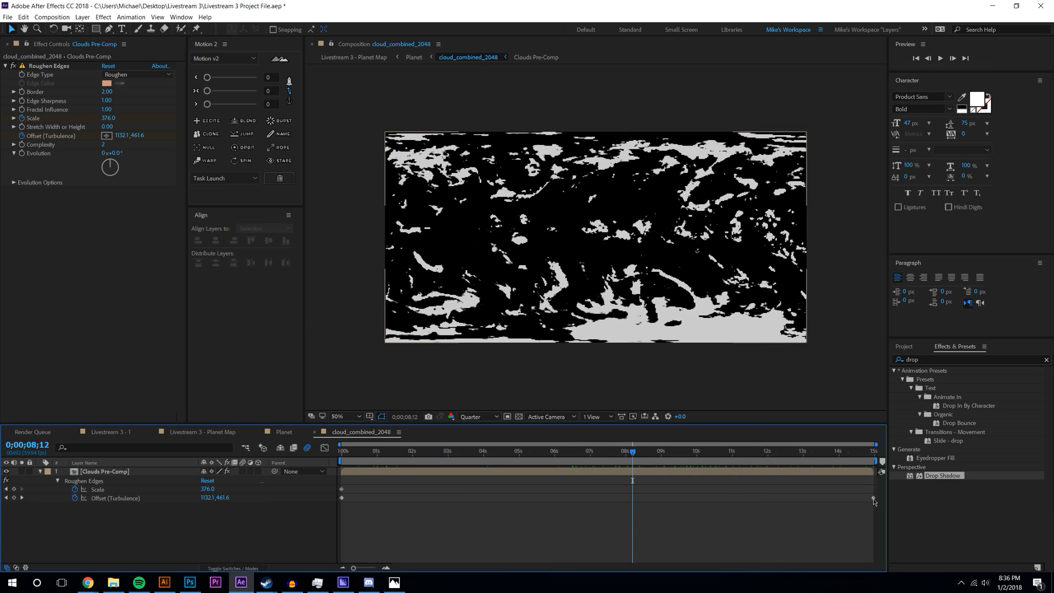
left_click(852, 451)
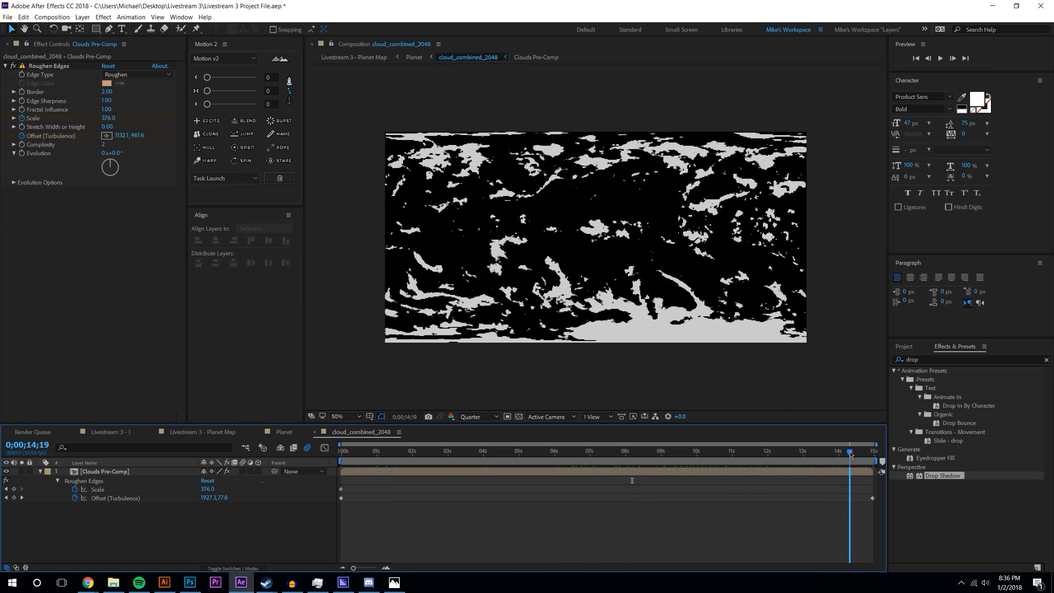
key("Home")
- Set Roughen Edges turbulence offset to 626,650 at the start and 1326,424 at the end
left_click(108, 473)
left_click(109, 141)
left_click(514, 265)
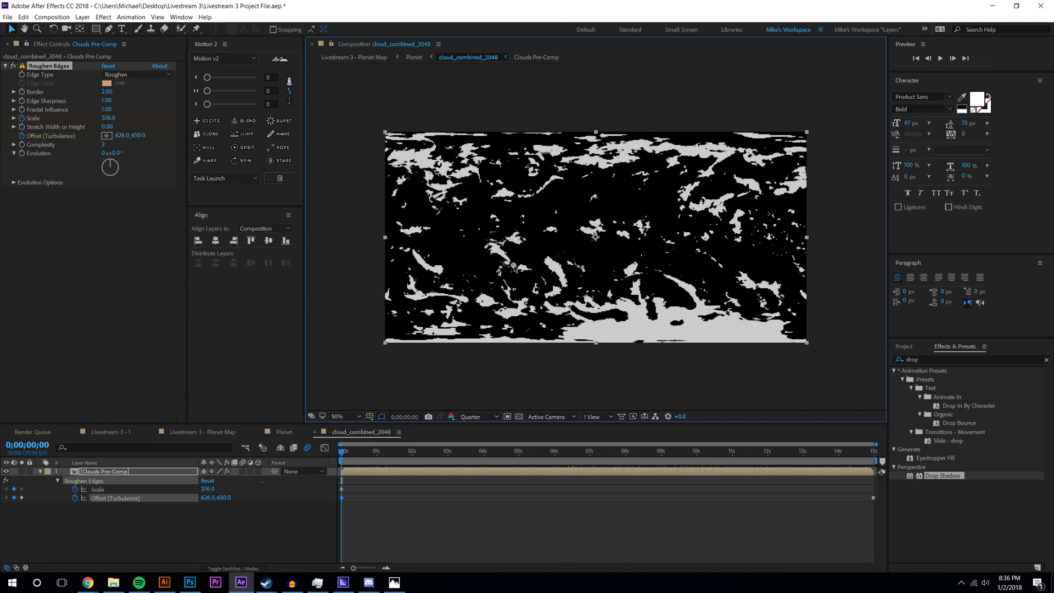
key("End")
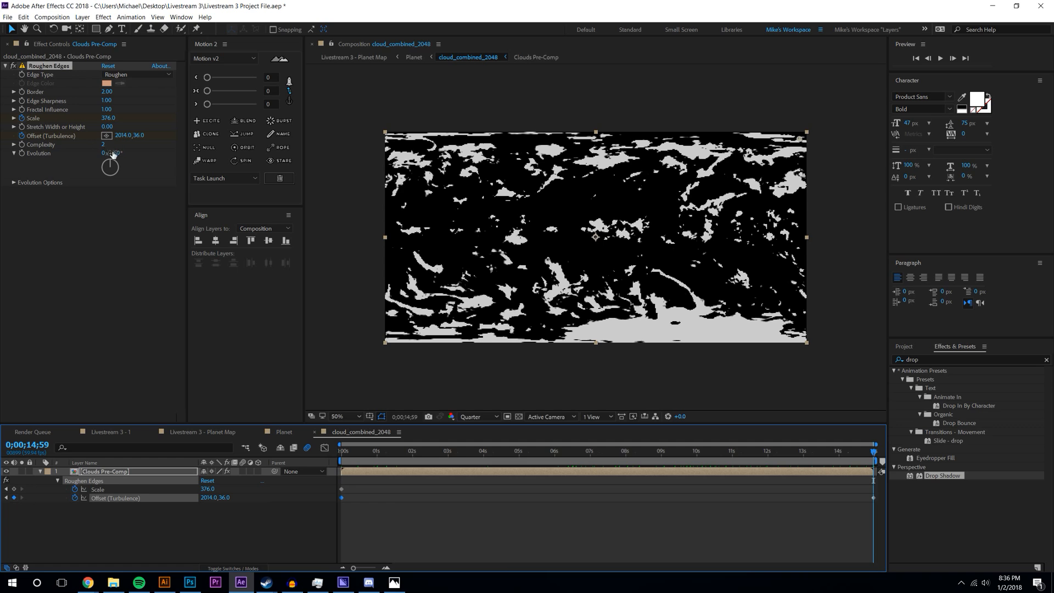
left_click(107, 135)
left_click(658, 219)
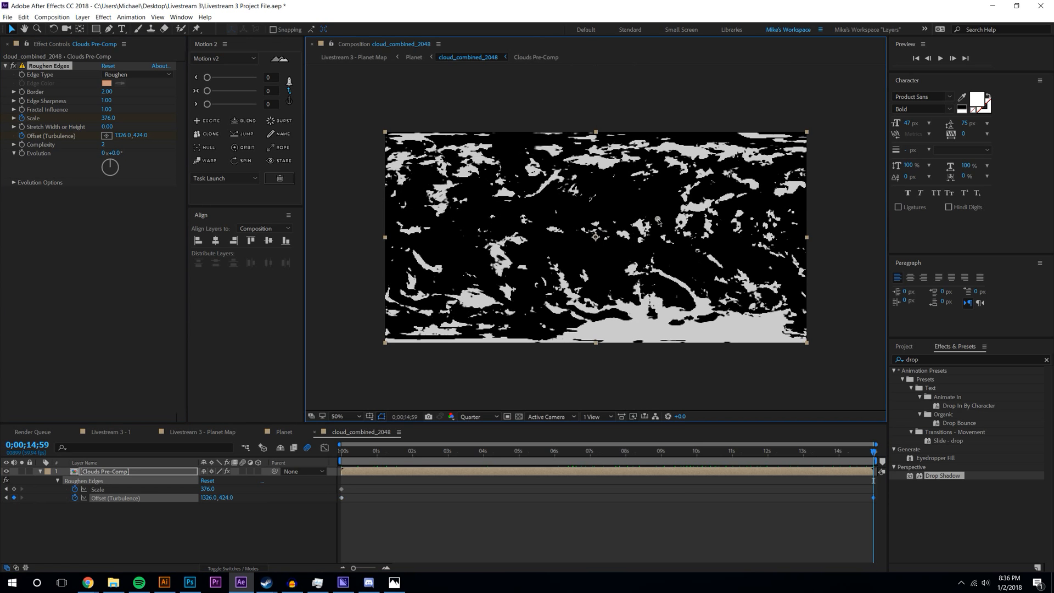
left_click_drag(387, 451, 874, 467)
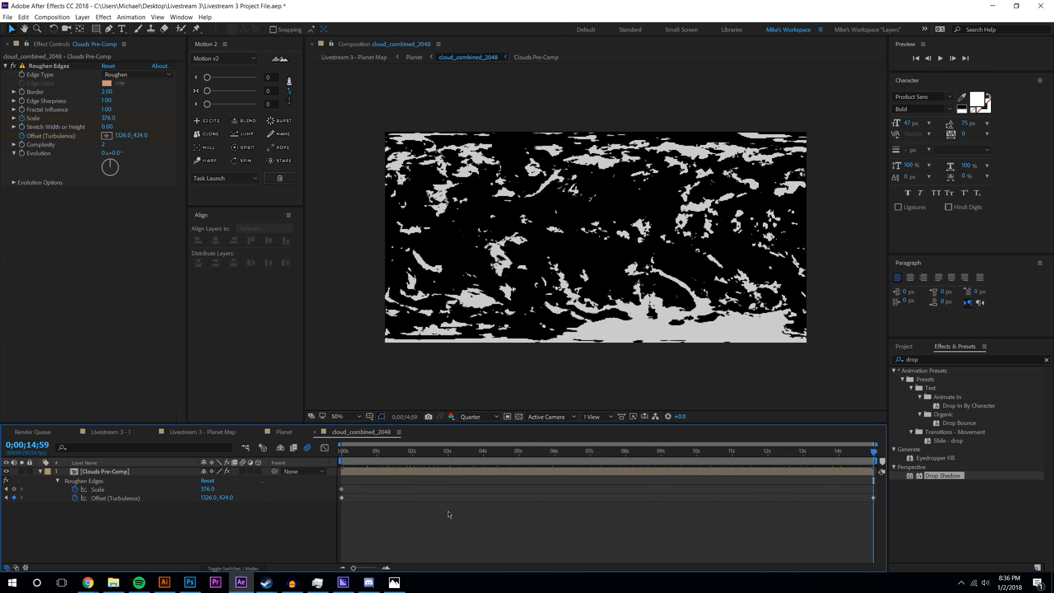
left_click(60, 16)
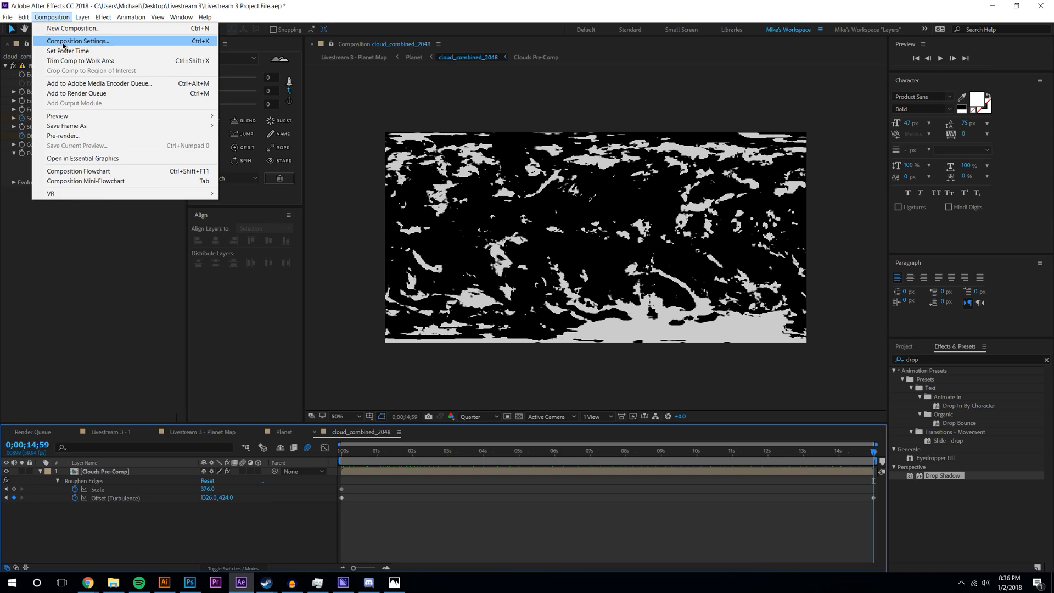
- Change the cloud_combined_2048 comp's duration to 90
left_click(55, 40)
left_click(446, 284)
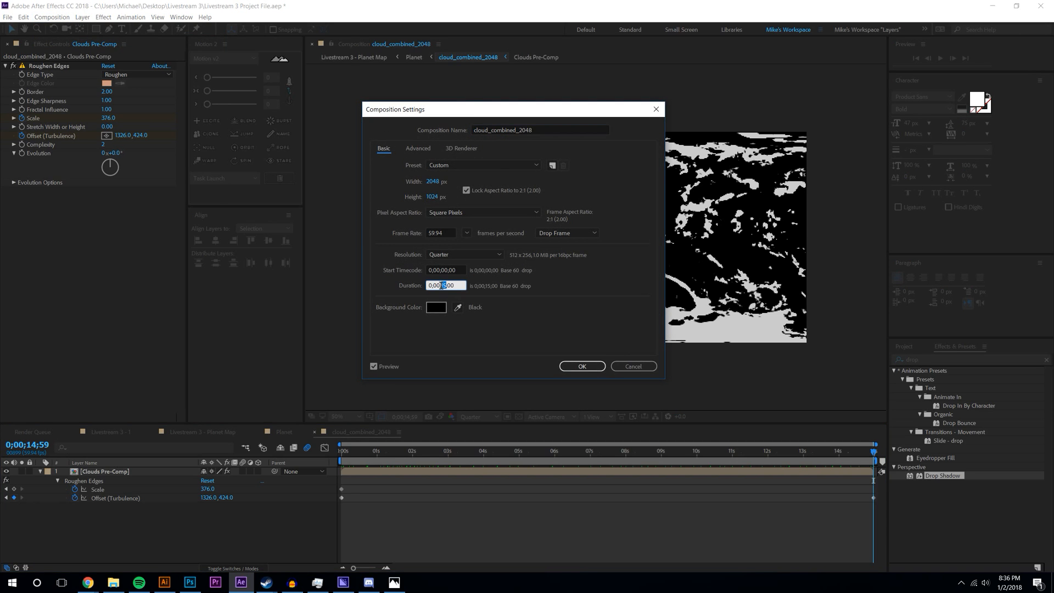
type("90")
key("Return")
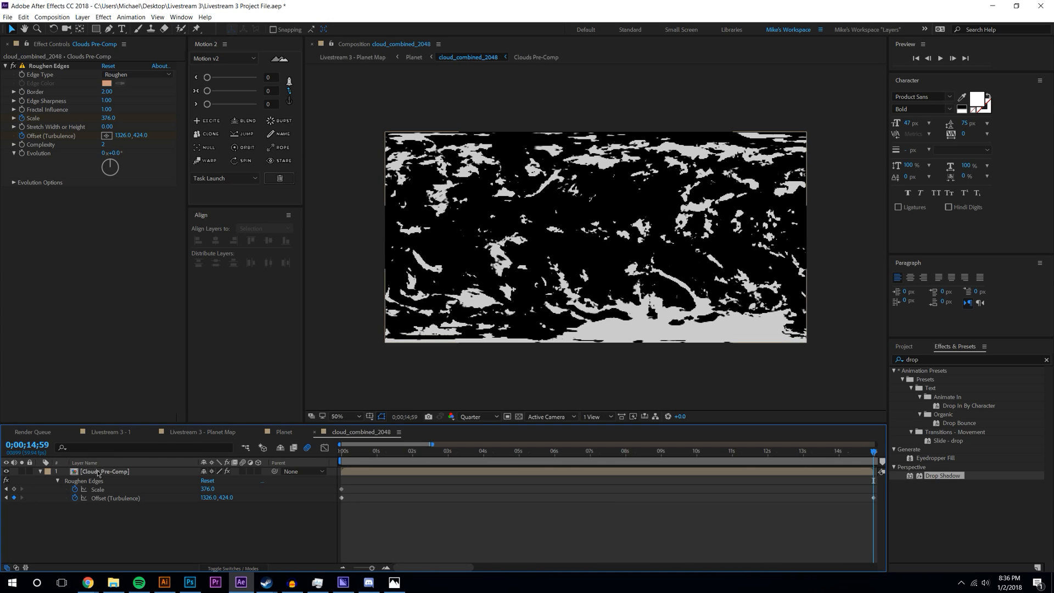
- In Clouds Pre-Comp, stretch both layers to the end of the comp
double_click(98, 472)
left_click(52, 17)
left_click(71, 40)
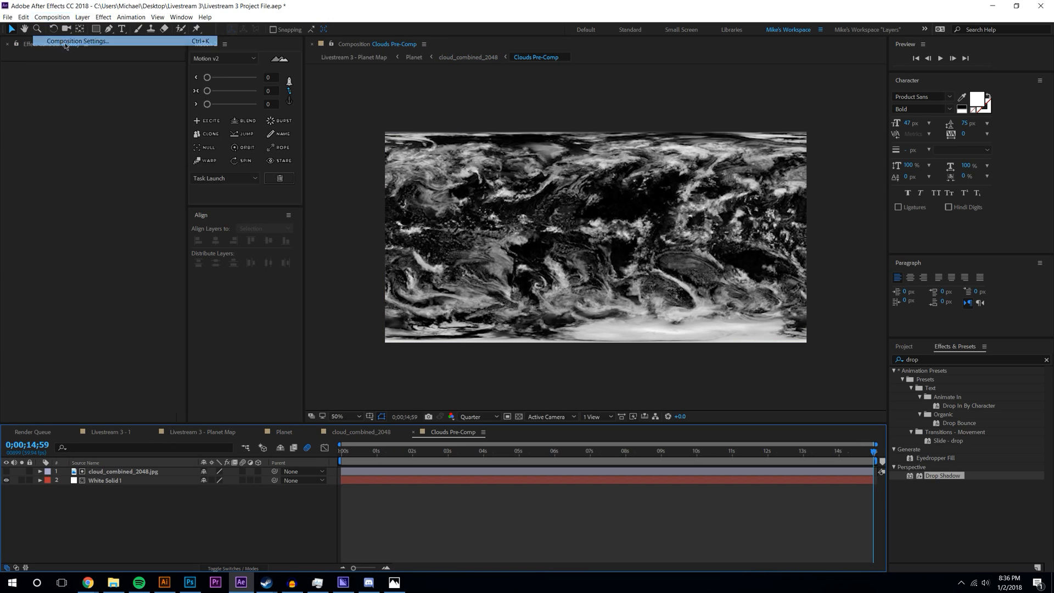
double_click(442, 286)
key("Return")
left_click(344, 568)
left_click(344, 568)
left_click(344, 568)
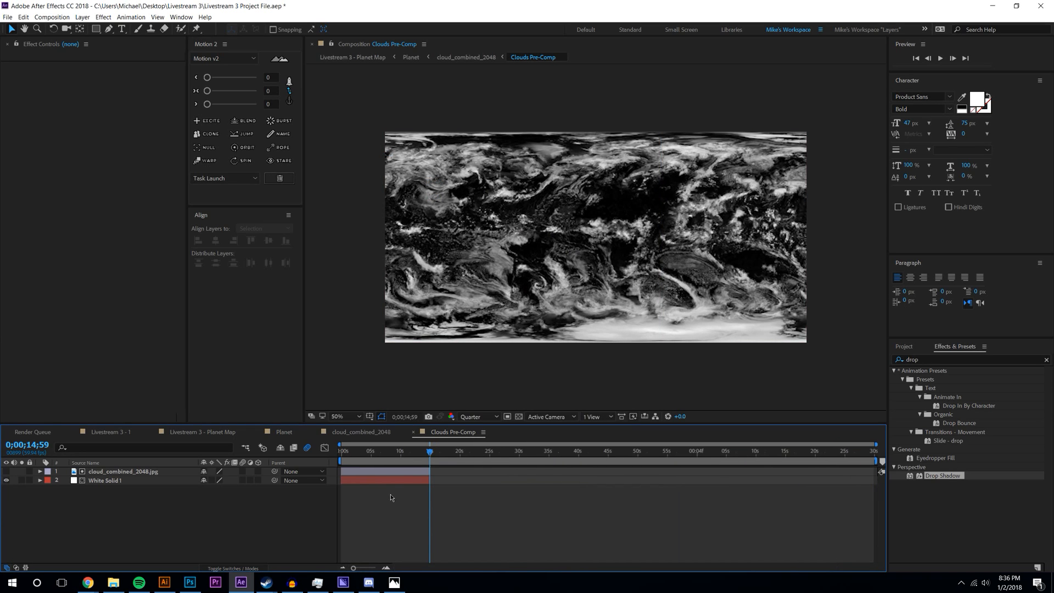
left_click_drag(393, 509, 394, 473)
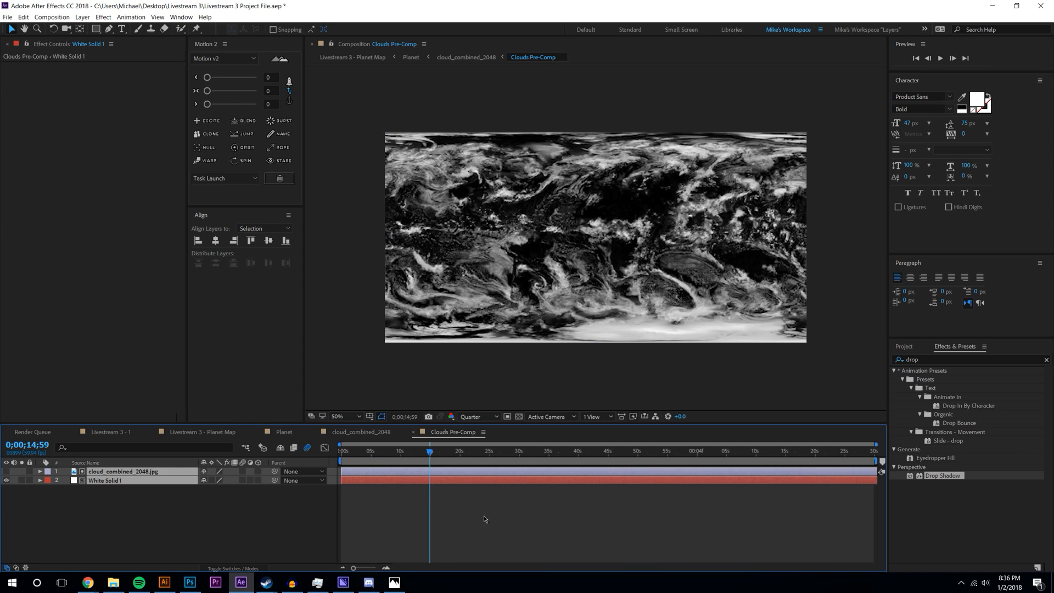
- Extend the cloud_combined_2048 layer to comp end and delete the stray Offset keyframe
left_click(361, 432)
left_click(349, 569)
left_click(349, 569)
left_click(349, 568)
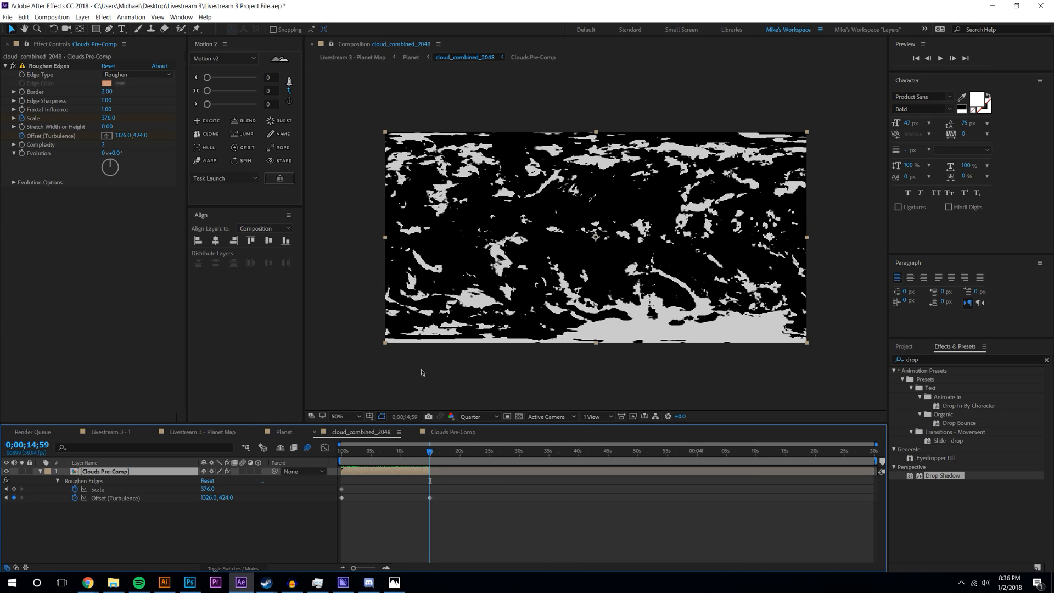
left_click_drag(430, 471, 875, 471)
left_click(454, 511)
left_click(430, 497)
key("Delete")
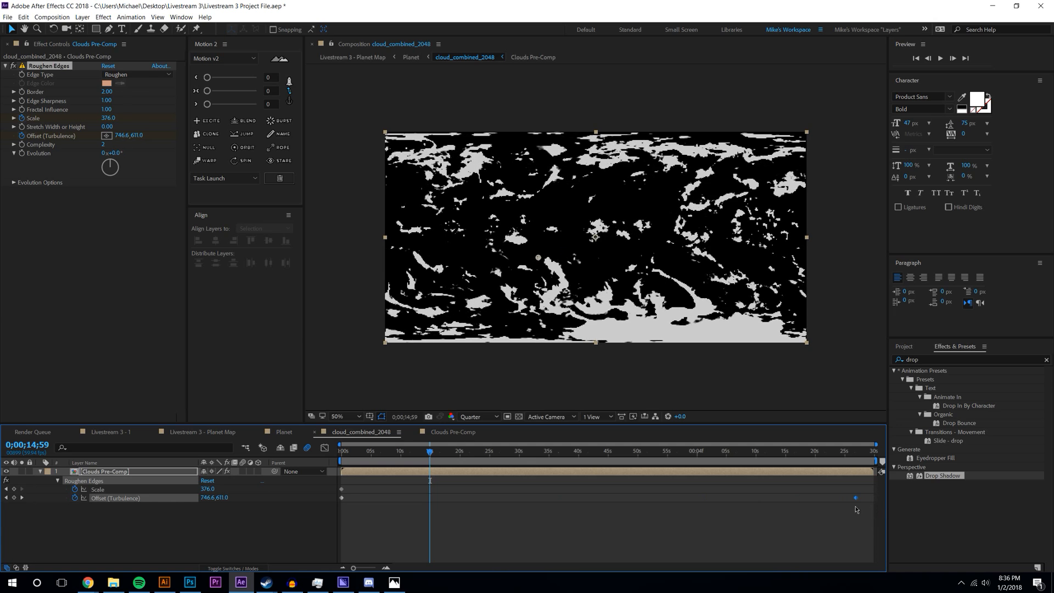
left_click(880, 506)
left_click_drag(430, 450, 258, 420)
- Return to the Livestream 3 - Planet Map comp and open its resolution choices
left_click(132, 431)
left_click(188, 432)
left_click(423, 504)
left_click(476, 416)
- Set preview resolution to Full and preview the planet globe and flat Planet comp
left_click(473, 433)
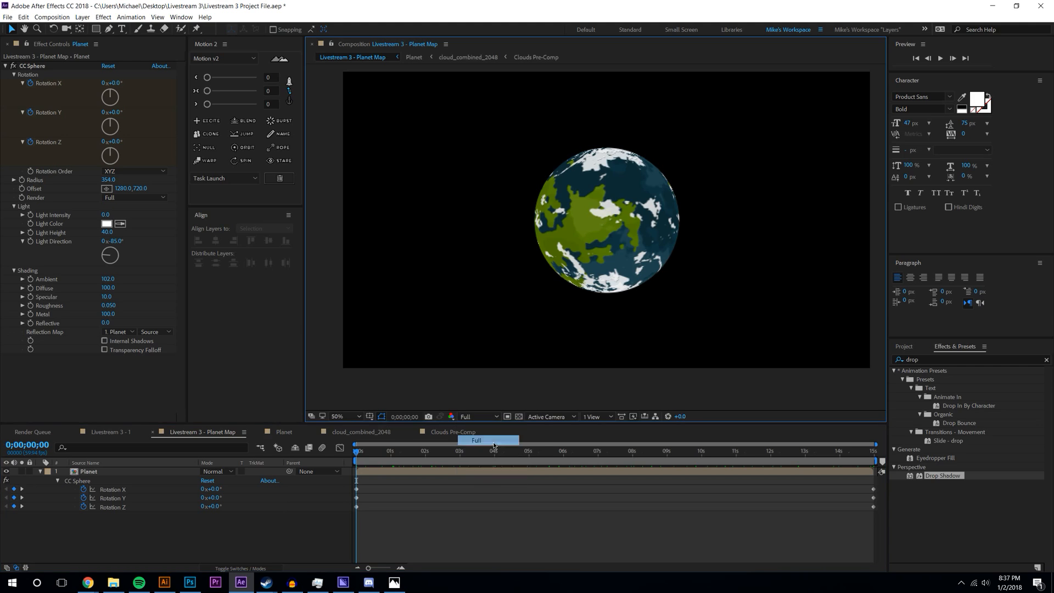
left_click(939, 58)
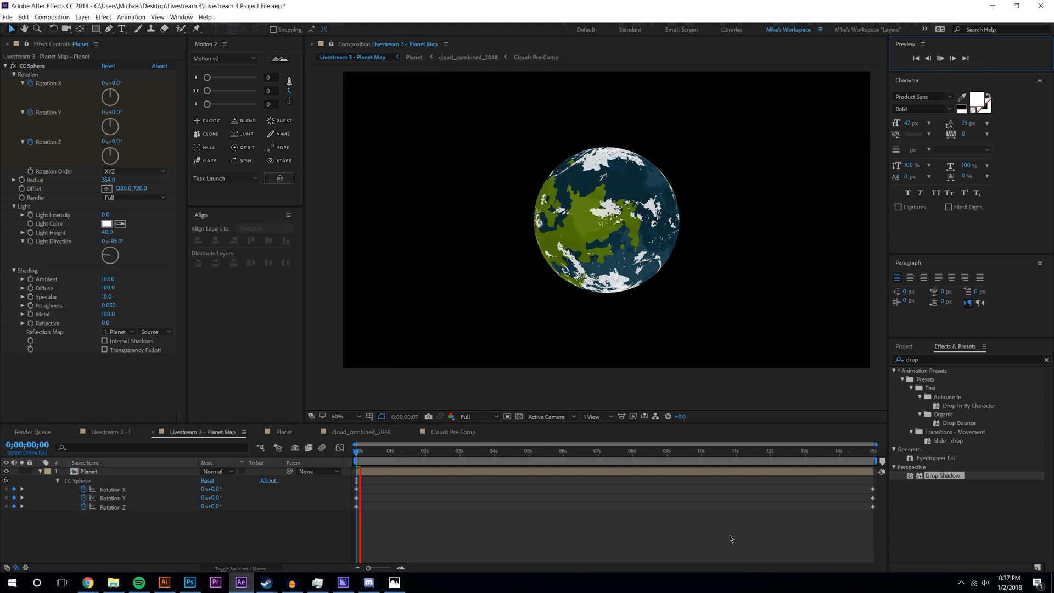
left_click(285, 433)
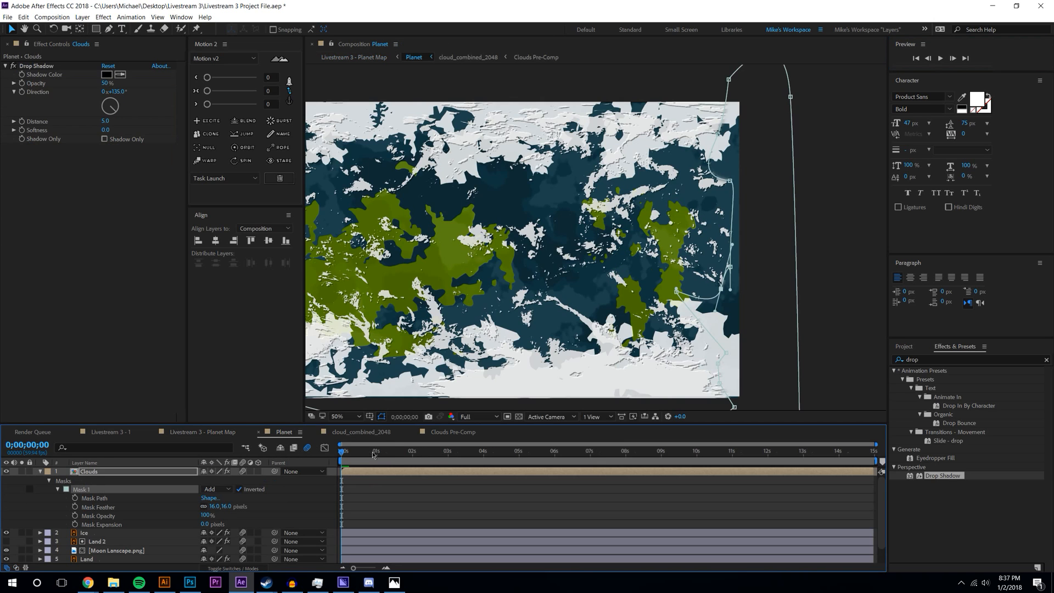
left_click(940, 59)
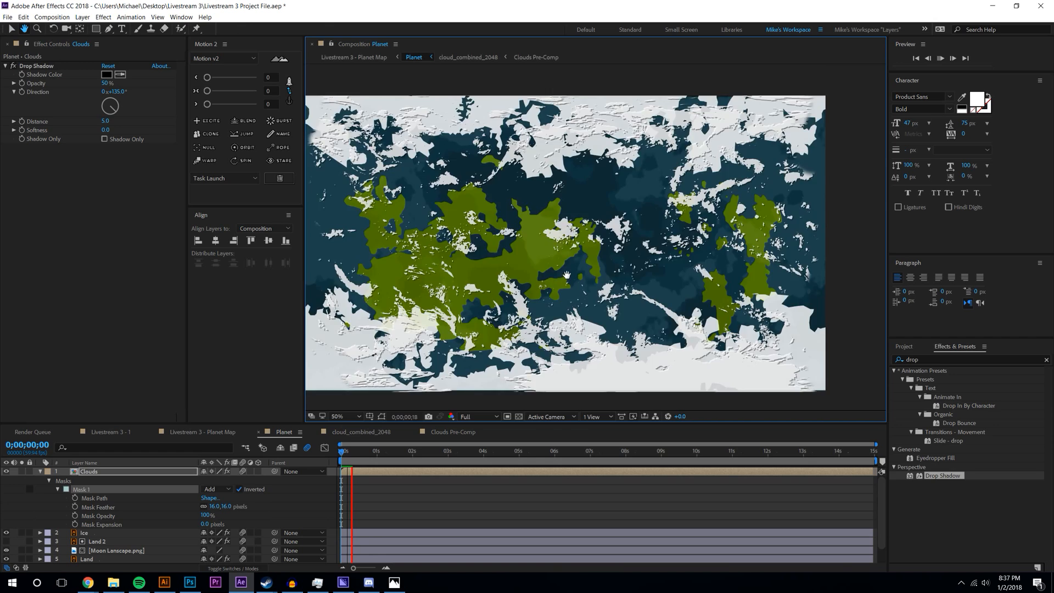
key("v")
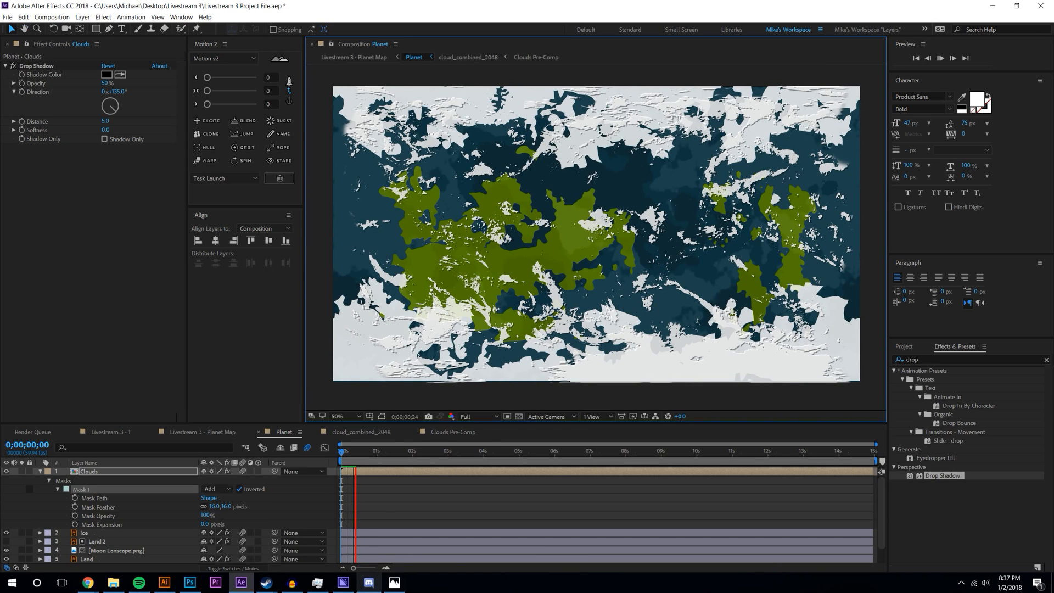
- Preview the cloud_combined_2048 animation and then the spinning Planet Map globe
left_click(378, 434)
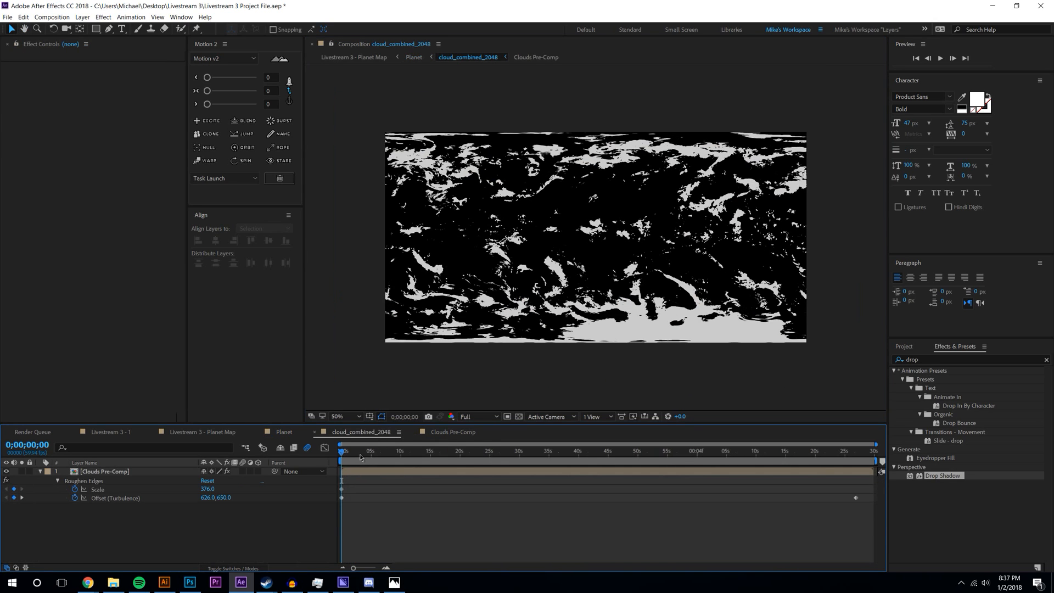
left_click(941, 58)
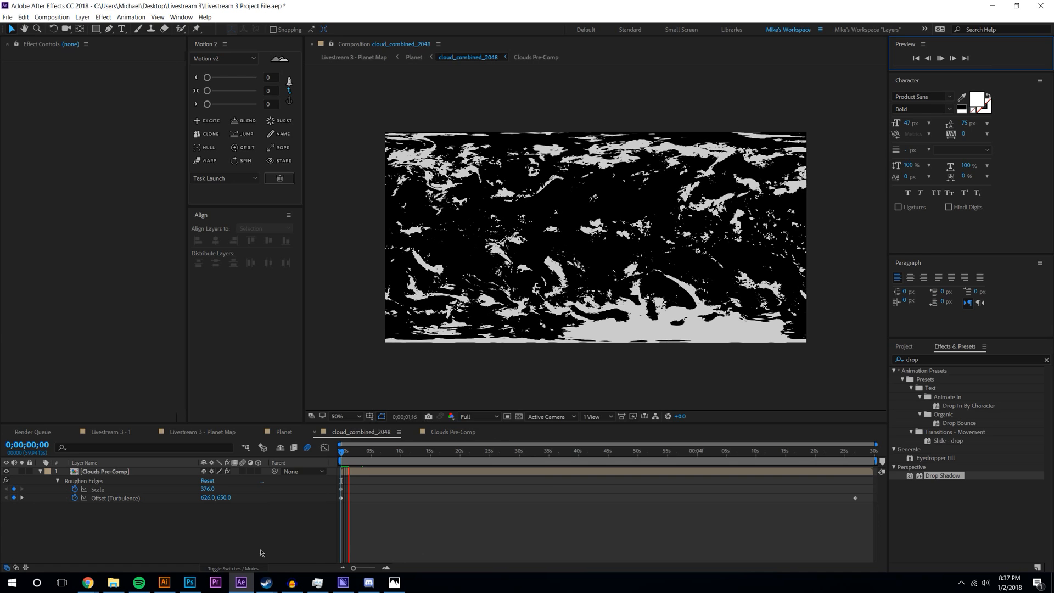
left_click(283, 432)
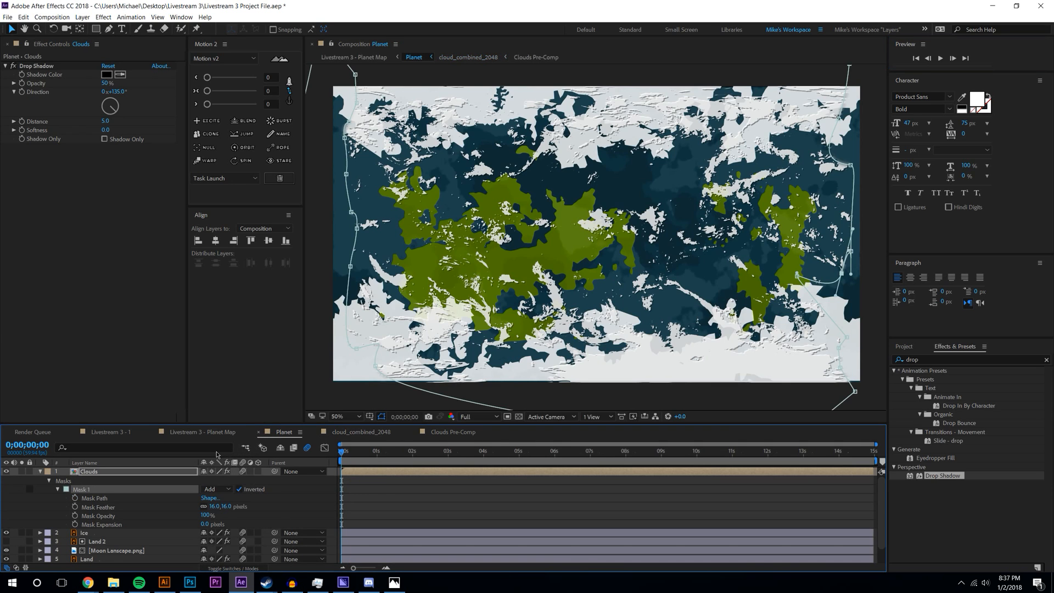
left_click(208, 434)
left_click(942, 61)
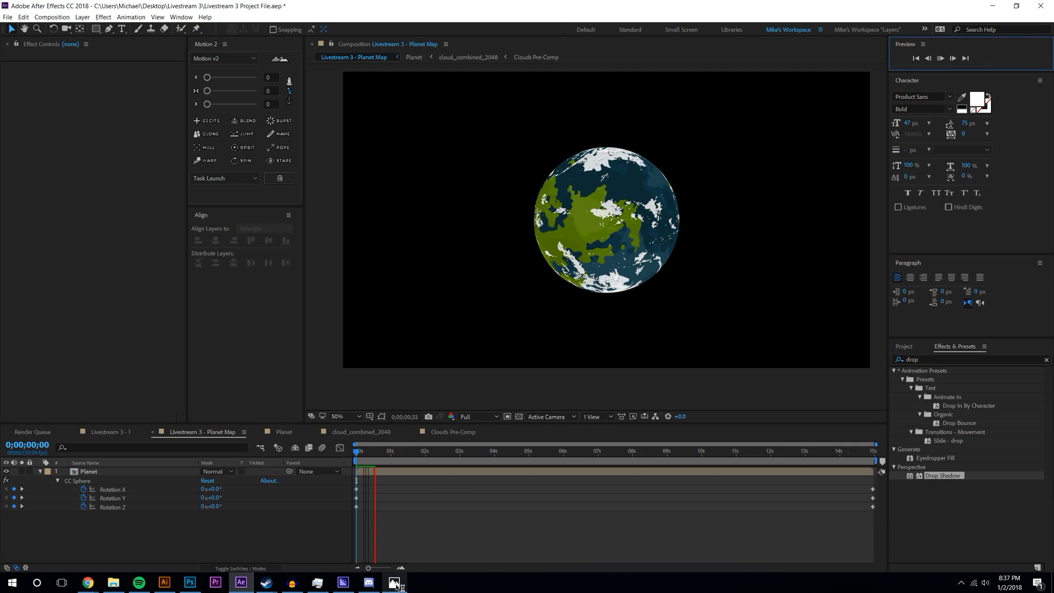
mouse_move(396, 585)
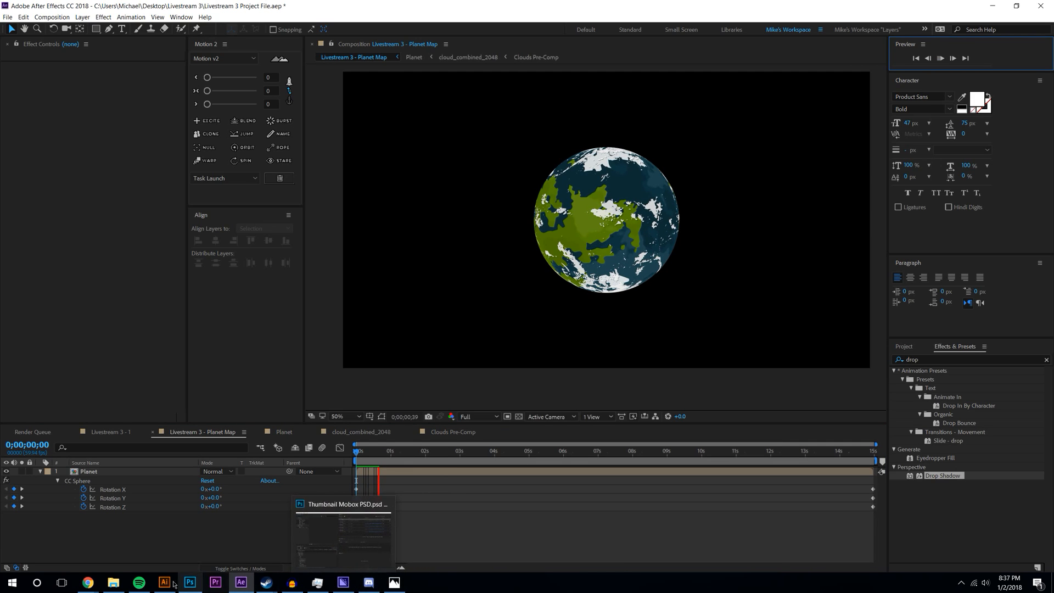
left_click(139, 582)
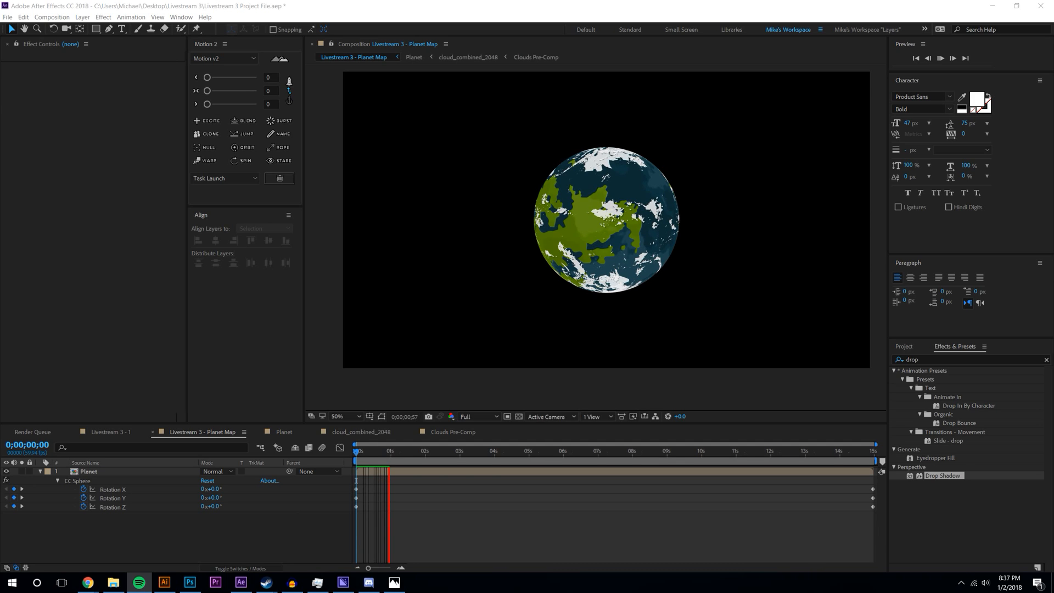
key("alt+Tab")
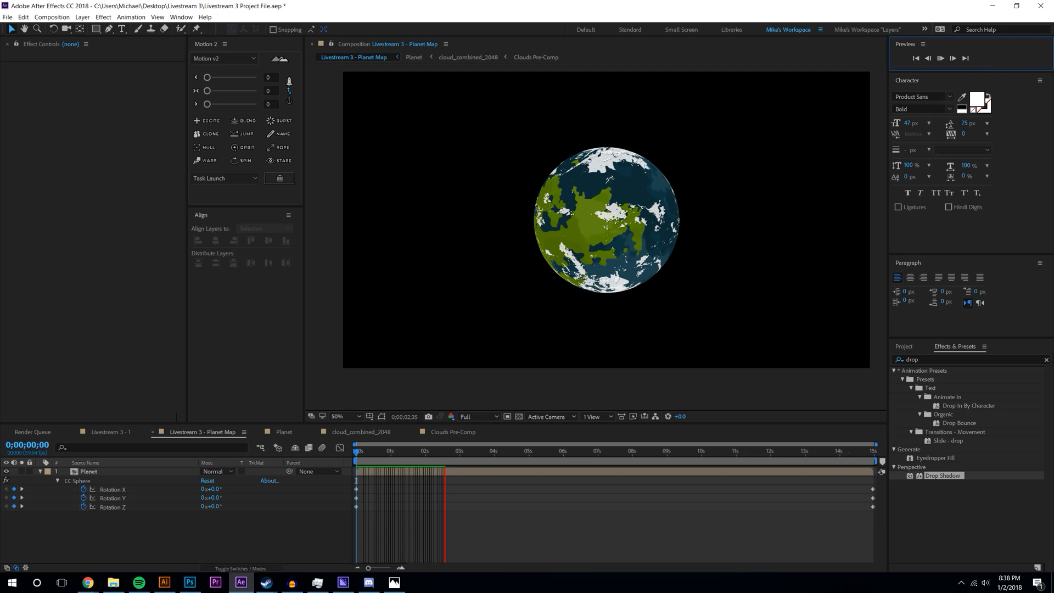
- Scrub the planet's spin, return to frame one, and set resolution to Half
left_click_drag(430, 455, 788, 452)
key("Home")
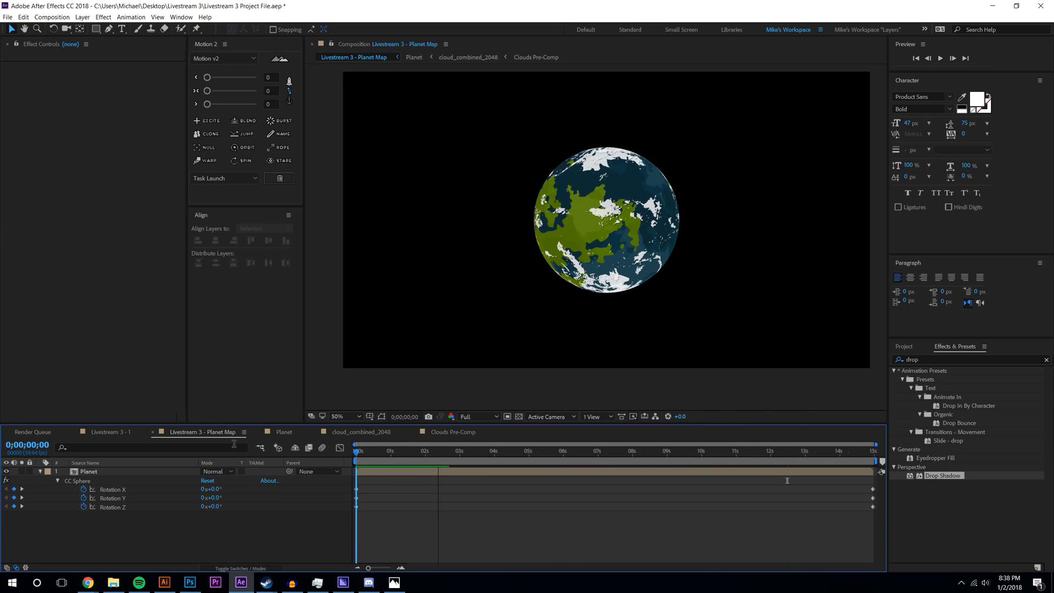
left_click(478, 417)
left_click(471, 446)
left_click(941, 60)
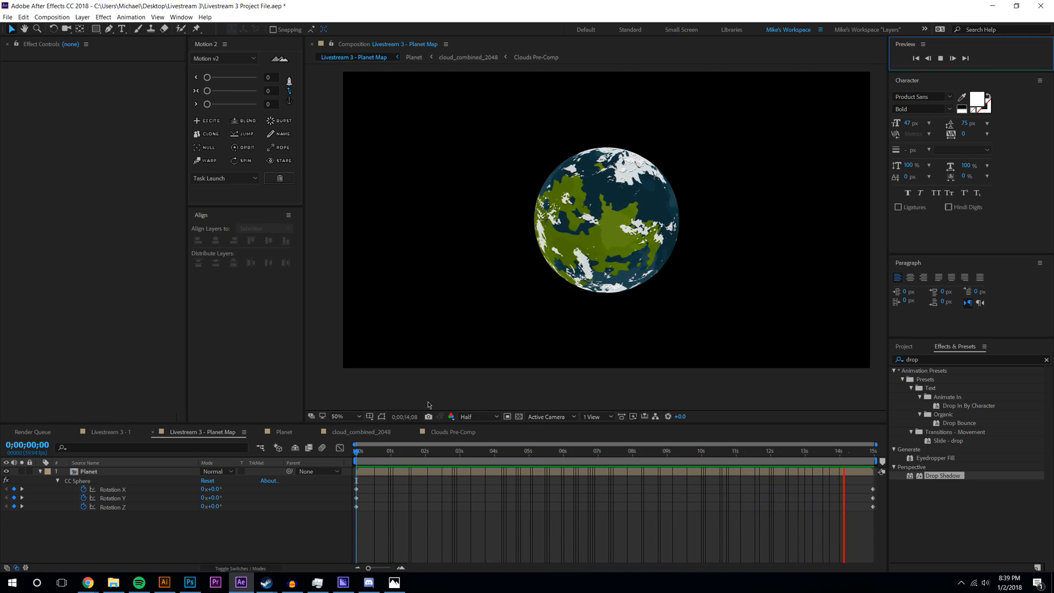
left_click(861, 465)
left_click(854, 456)
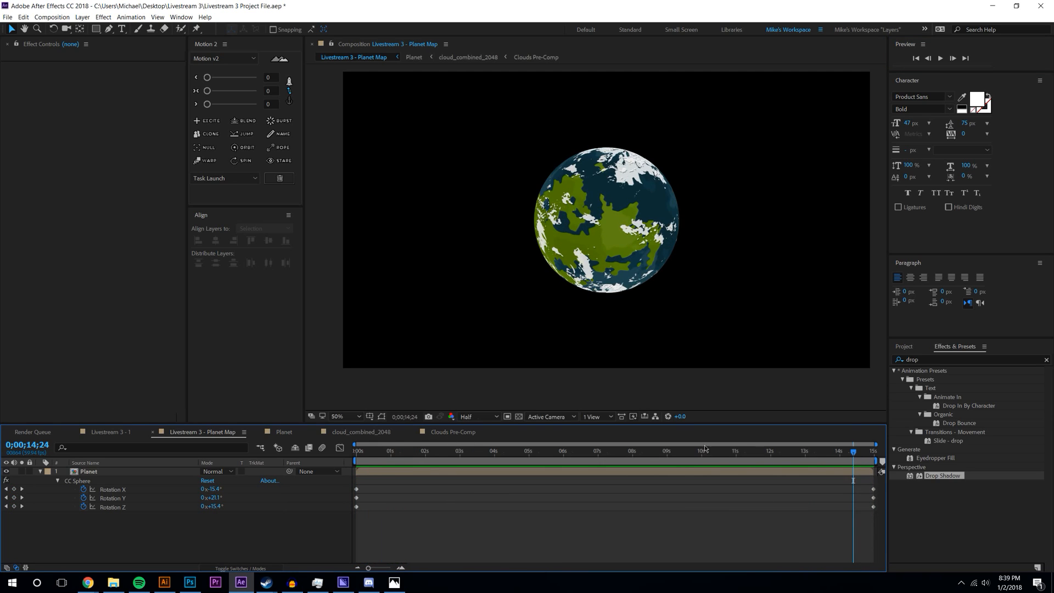
left_click(386, 458)
left_click(831, 455)
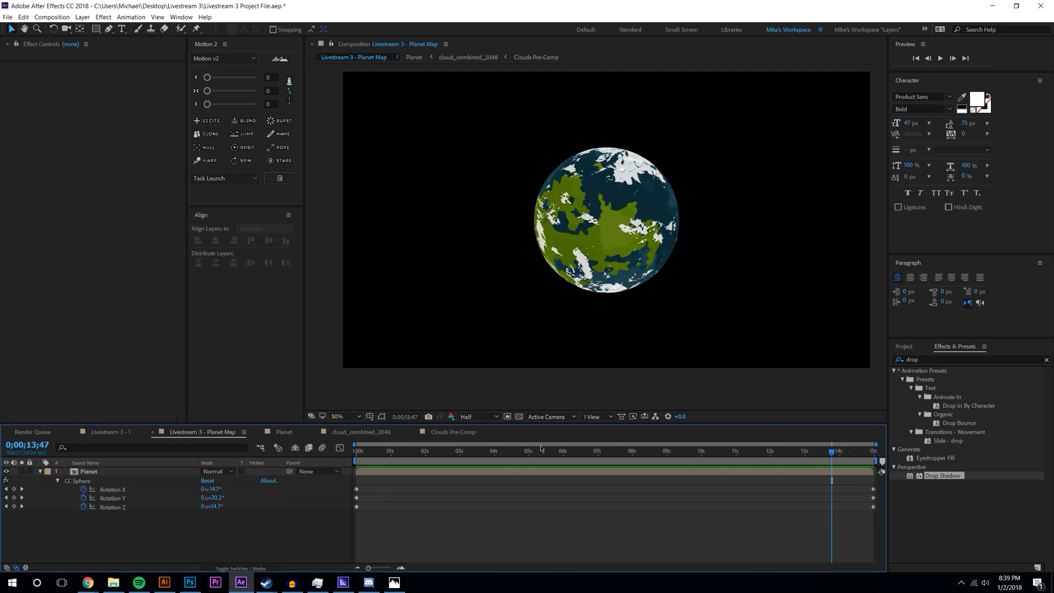
left_click(390, 454)
left_click(752, 455)
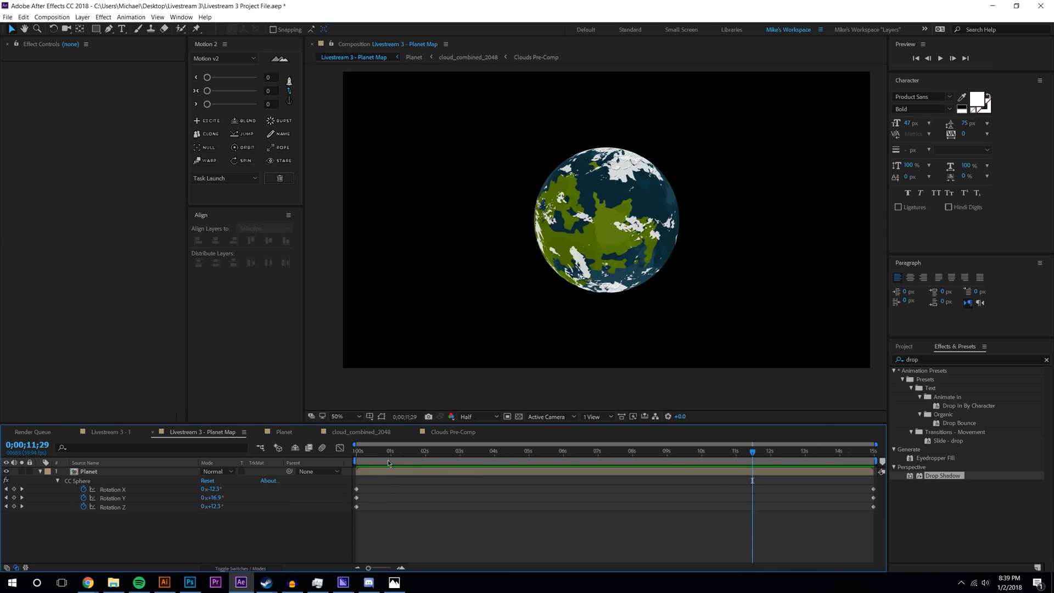
left_click(797, 460)
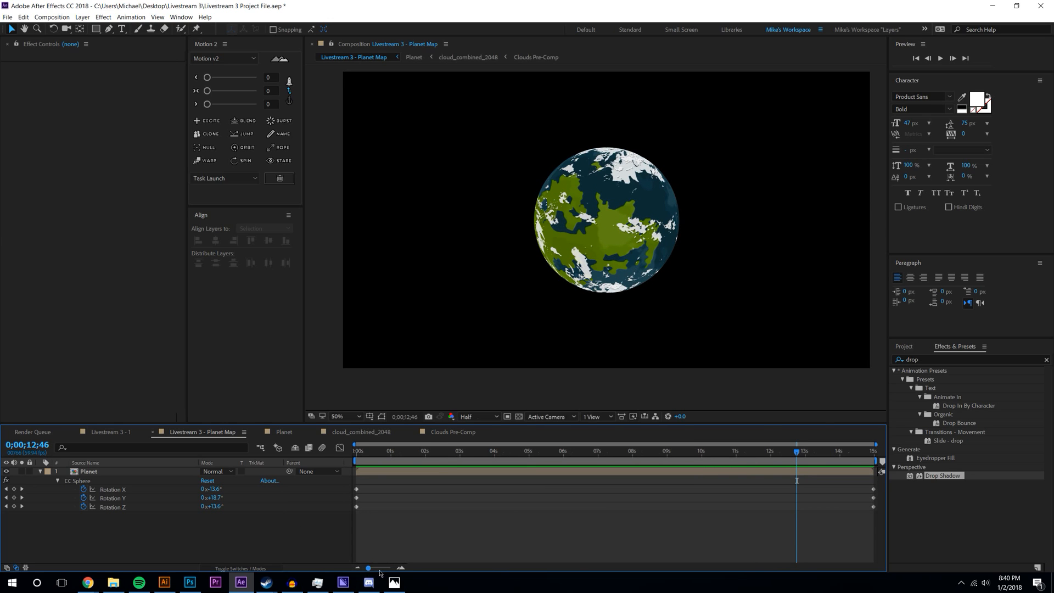
left_click(139, 582)
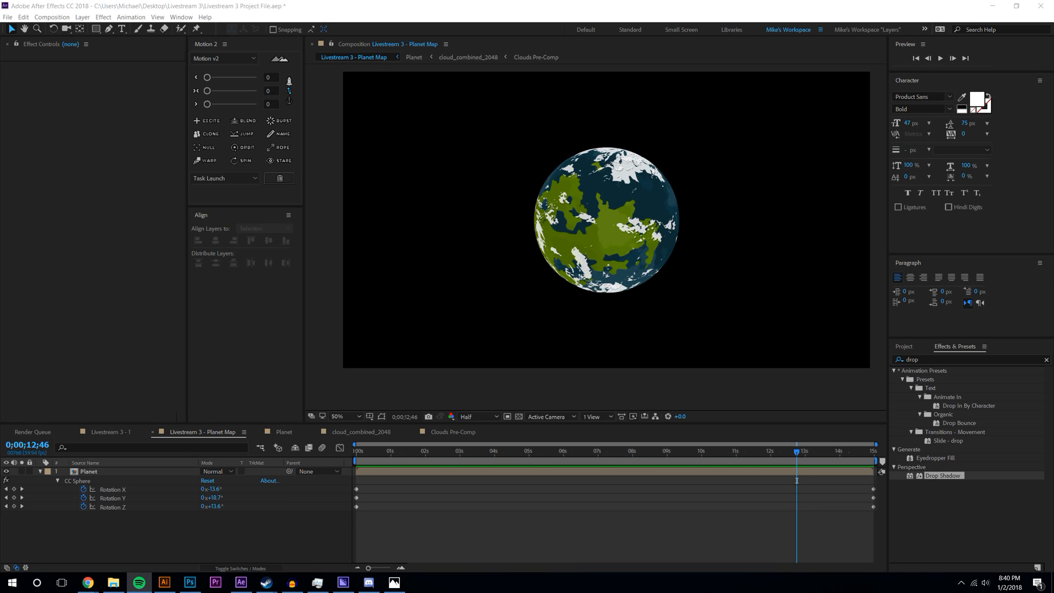
left_click(797, 481)
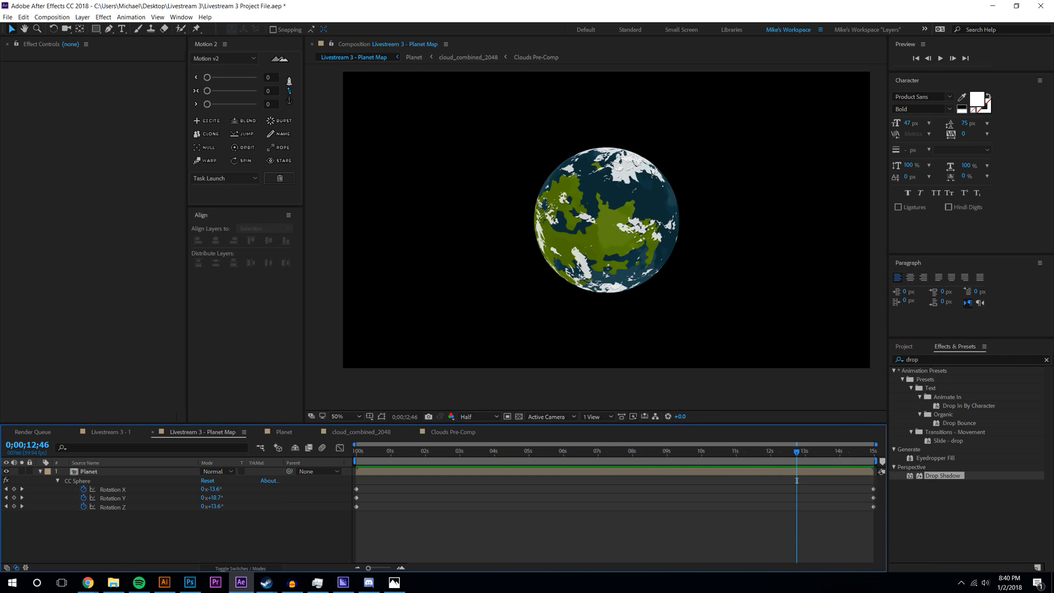
- Raise CC Sphere light intensity to 167, set Ambient to 0, and rotate the planet 18°
left_click(112, 476)
left_click_drag(106, 215, 165, 220)
left_click_drag(110, 282, 21, 313)
left_click_drag(113, 217, 137, 214)
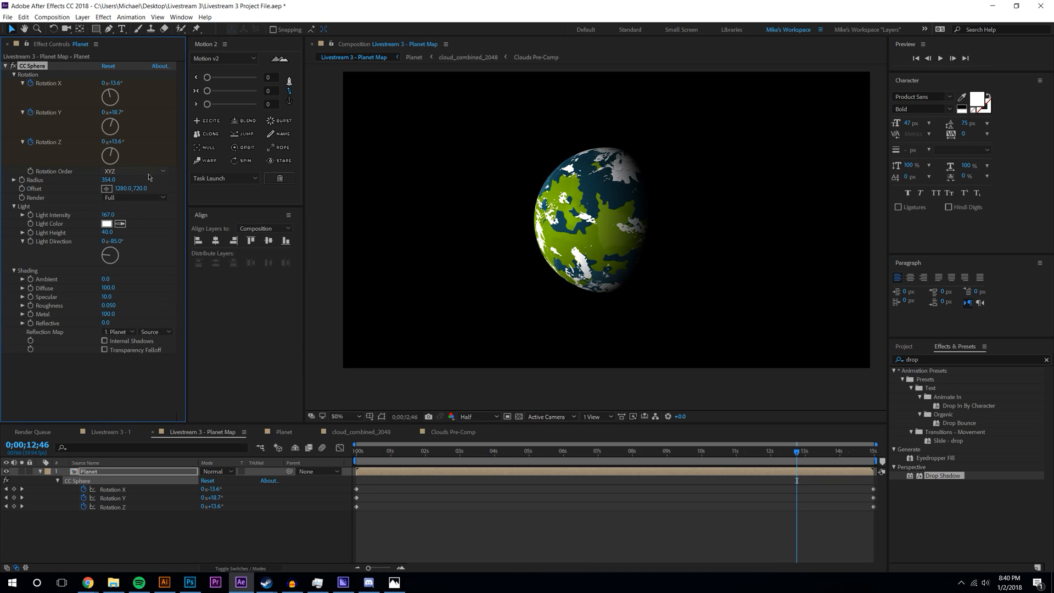
key("r")
left_click_drag(211, 480, 227, 480)
- Add a black (000000) solid and place it beneath the Planet layer
left_click(82, 17)
mouse_move(82, 29)
left_click(263, 38)
left_click(521, 346)
type("000000")
key("Return")
key("Return")
left_click_drag(122, 472, 132, 494)
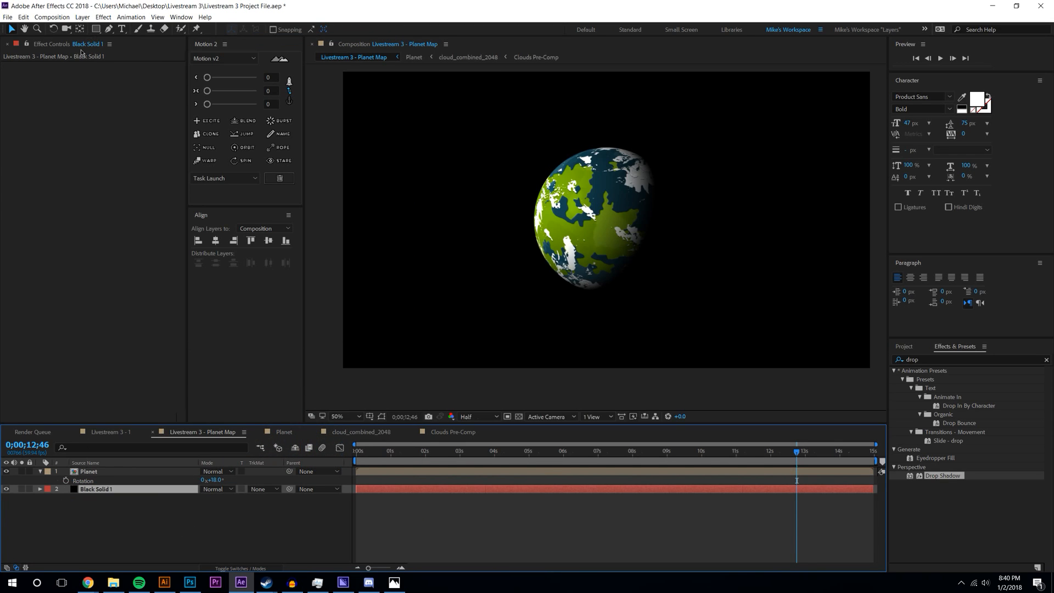
- Create a new white (ffffff) solid layer
left_click(86, 17)
mouse_move(87, 29)
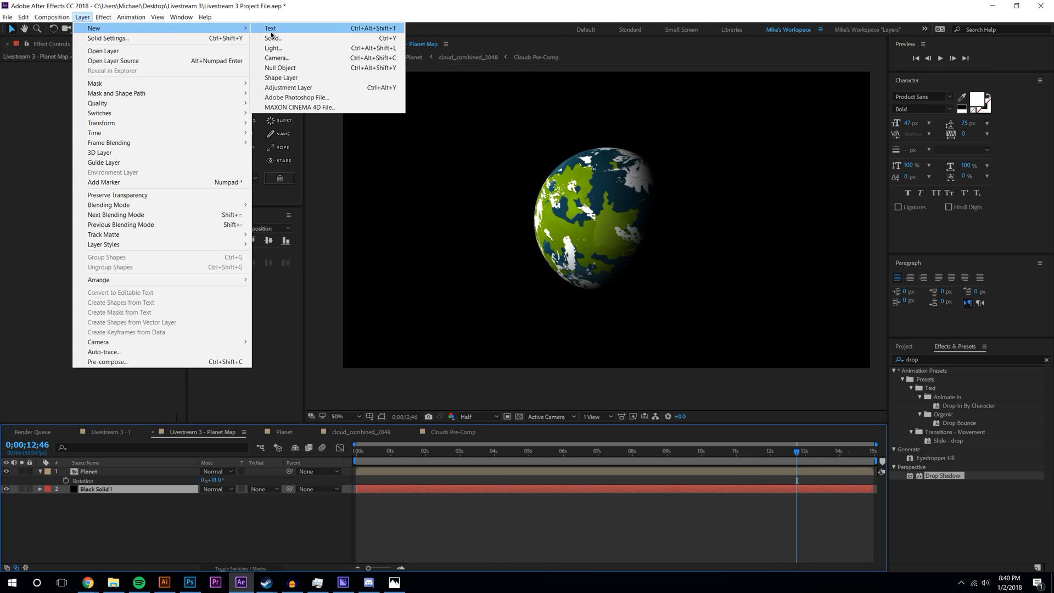
left_click(264, 38)
left_click(519, 348)
type("ffffff")
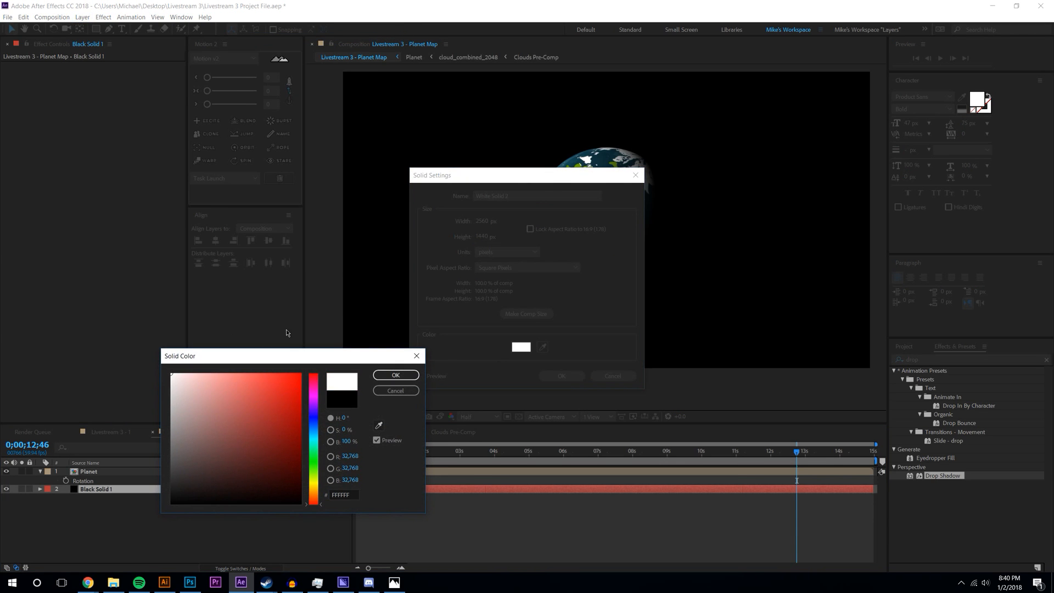
left_click(399, 373)
left_click(584, 376)
- Find CC Ball Action and apply it to the planet and White Solid 2
left_click(907, 351)
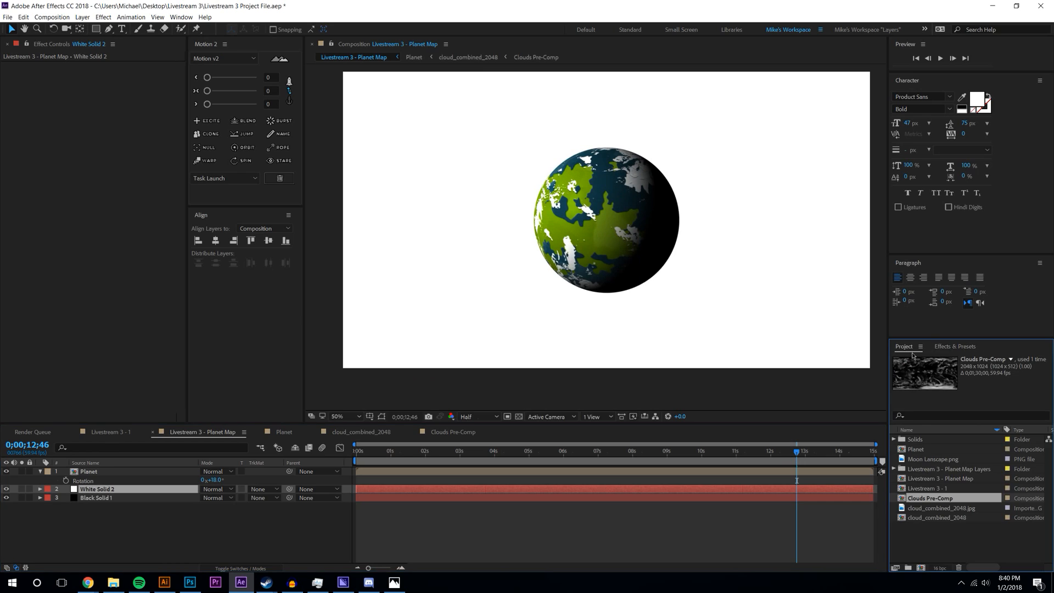
left_click(945, 351)
left_click(944, 358)
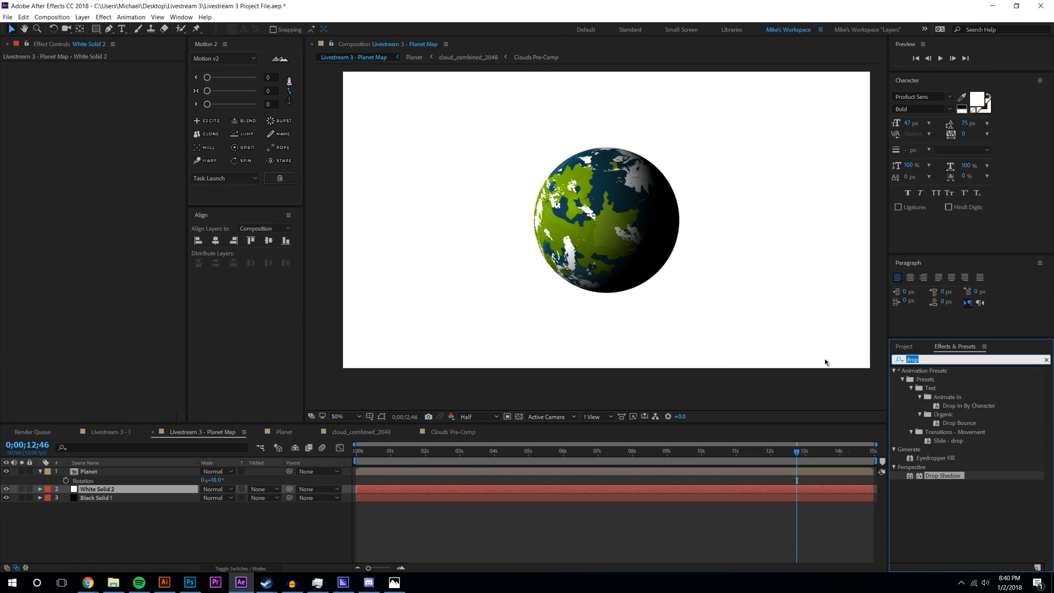
type("cc ball")
left_click_drag(934, 379, 615, 249)
left_click(465, 257)
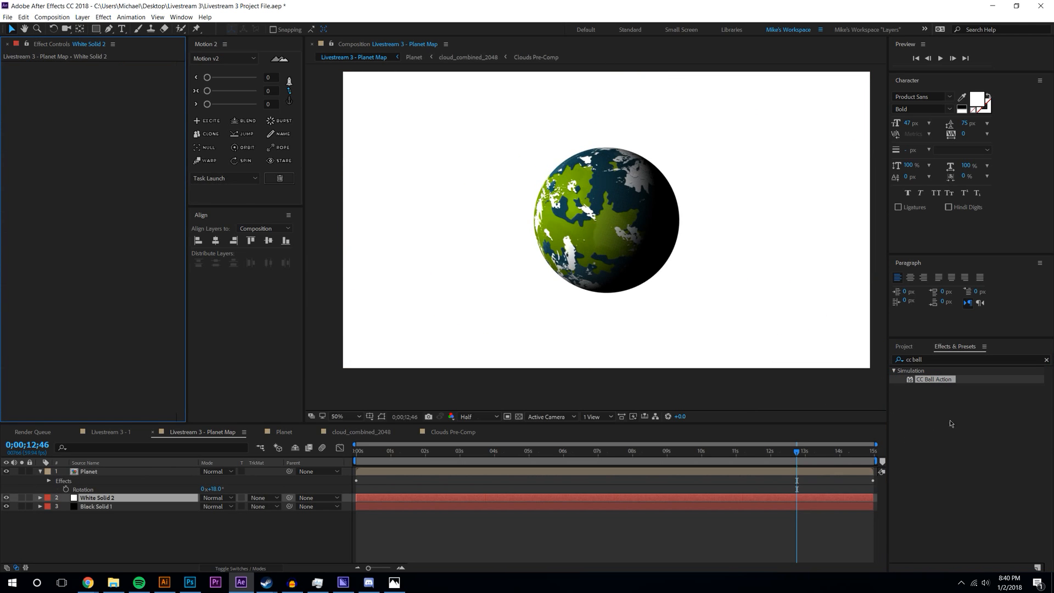
left_click_drag(941, 380, 205, 500)
- On White Solid 2, shrink the ball size and set Scatter to 1024
left_click(162, 501)
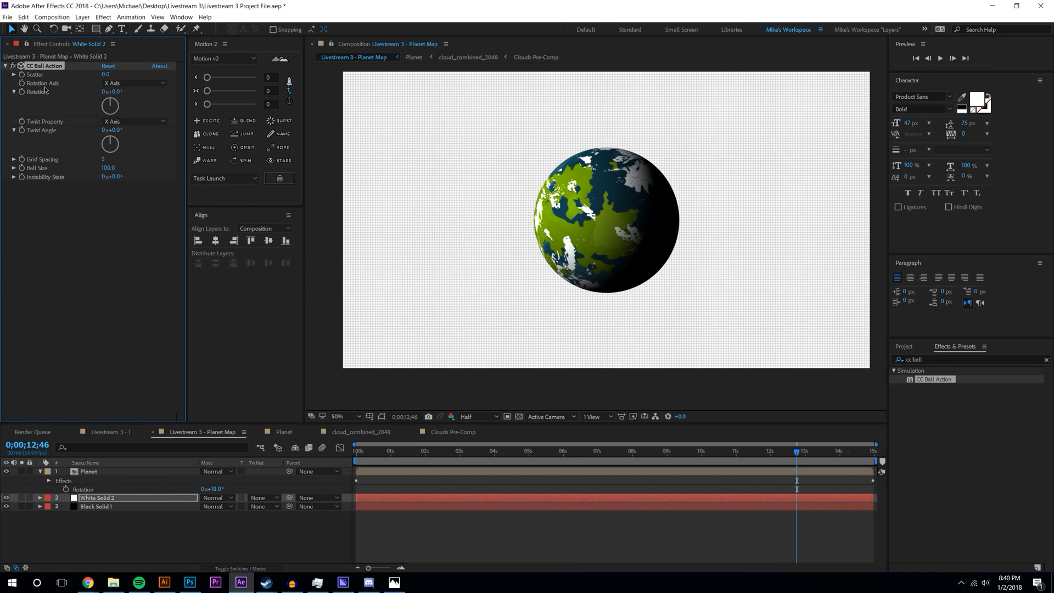
key("Return")
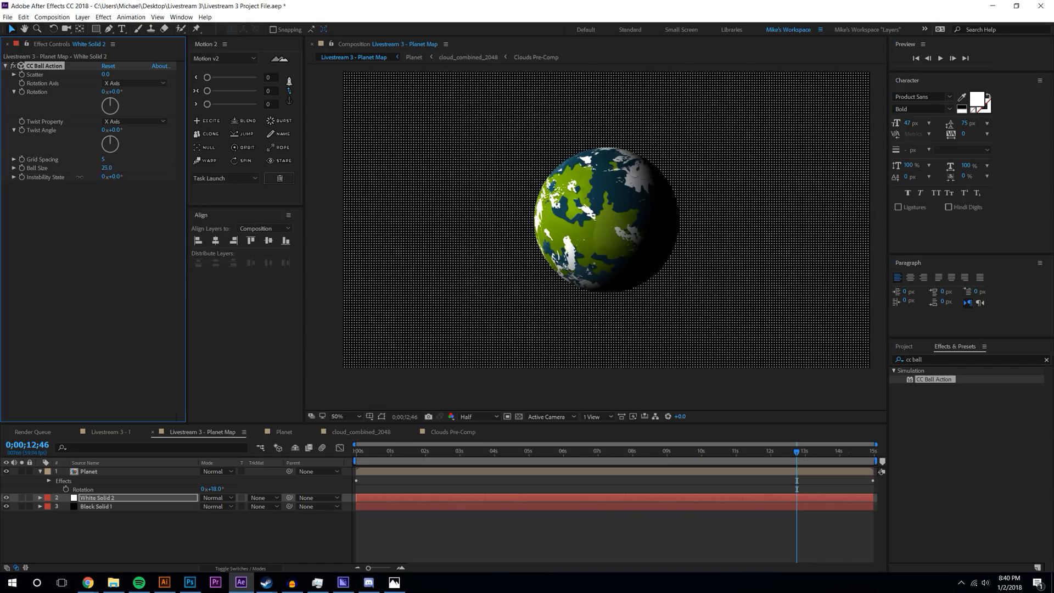
key("comma")
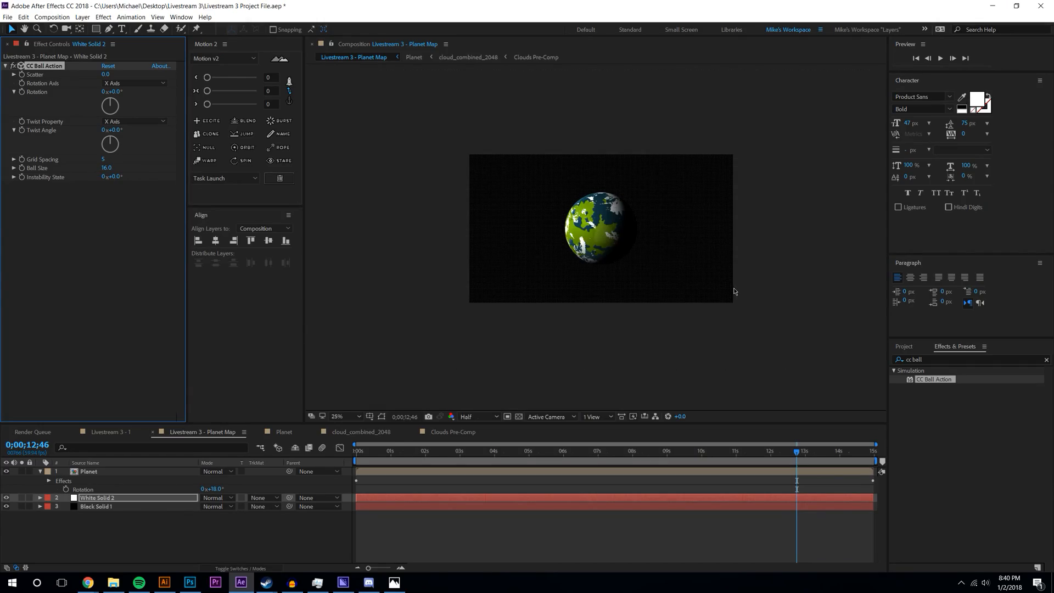
key("slash")
key("comma")
left_click(104, 74)
type("1024")
key("Return")
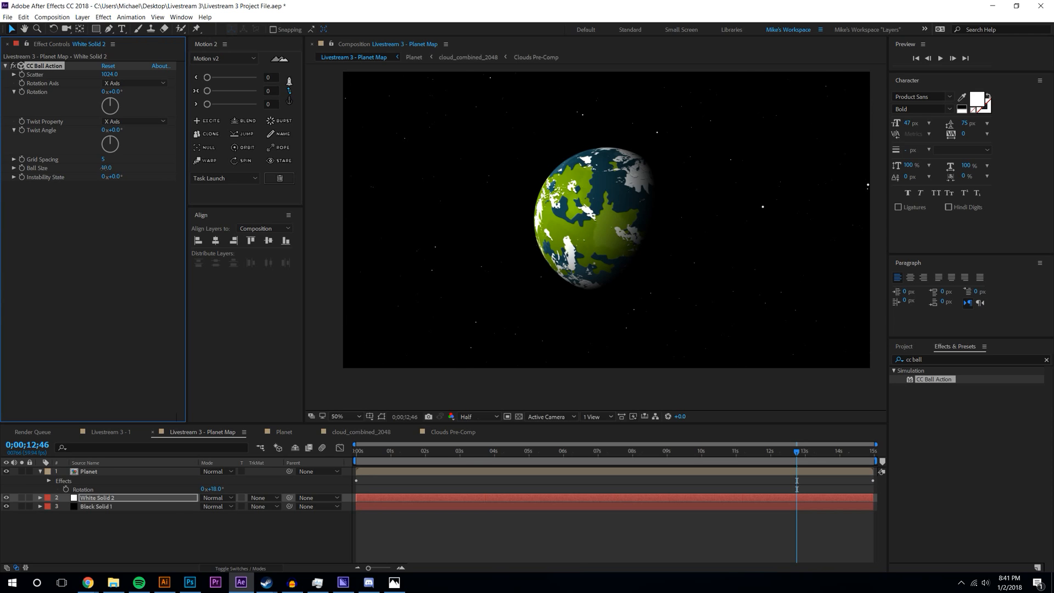
- Deselect the starfield and reframe the composition view at 50%
left_click(168, 519)
key("comma")
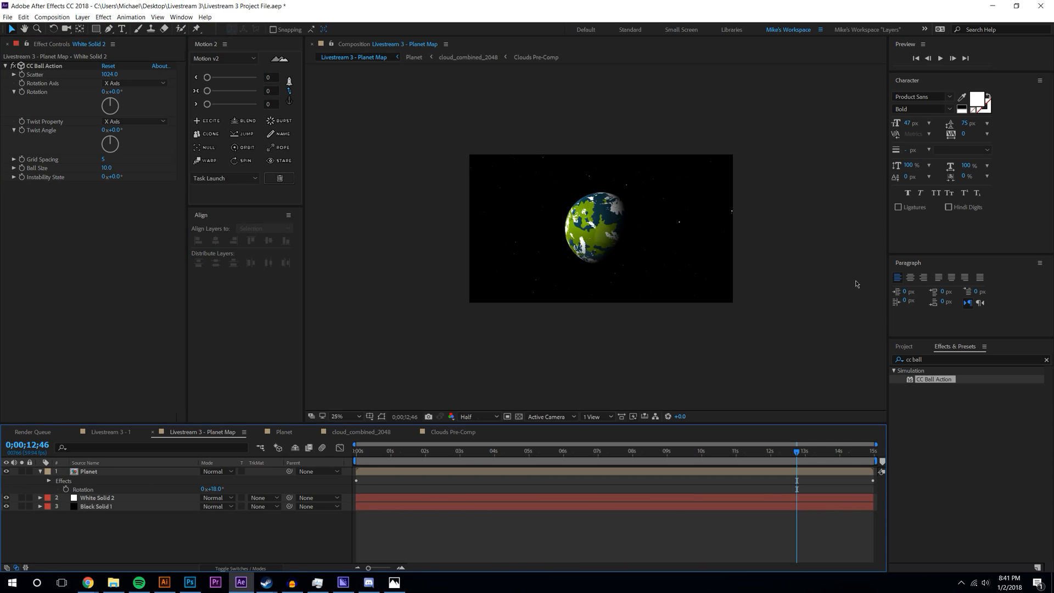
key("period")
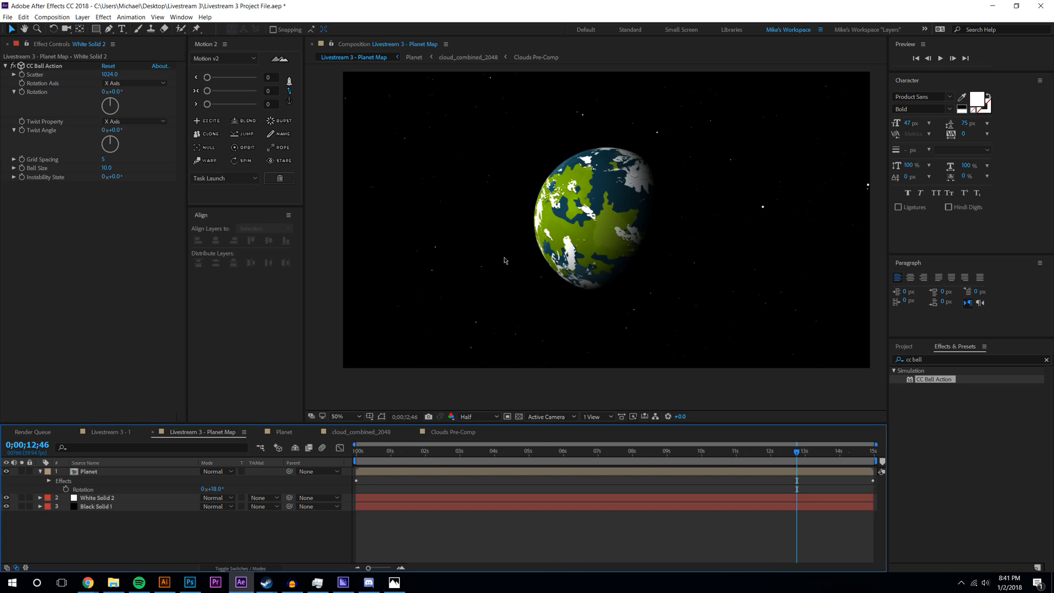
left_click_drag(501, 265, 497, 274)
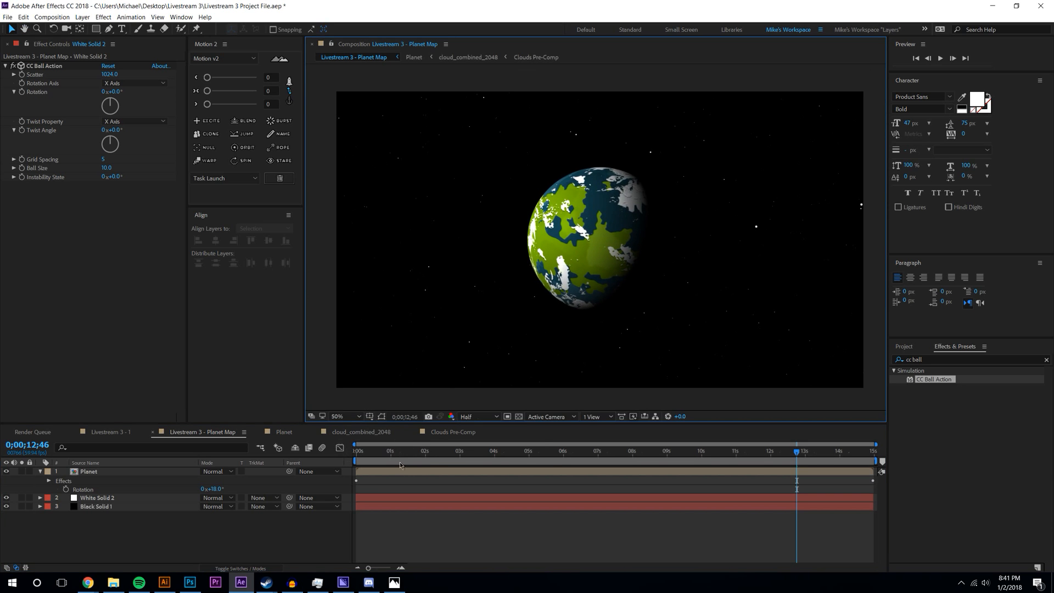
key("space")
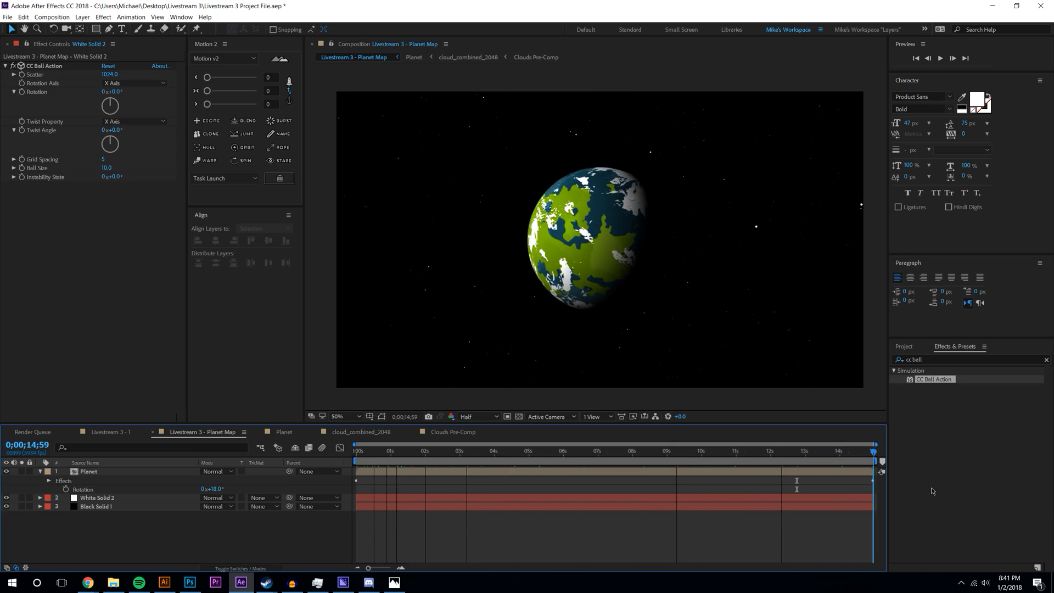
left_click(938, 59)
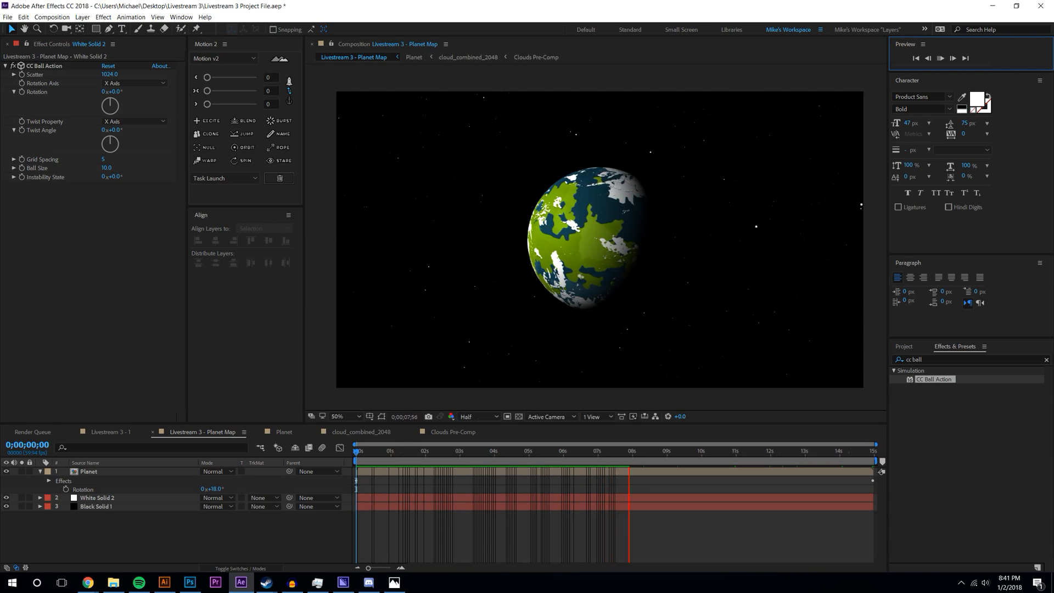
key("alt+Tab")
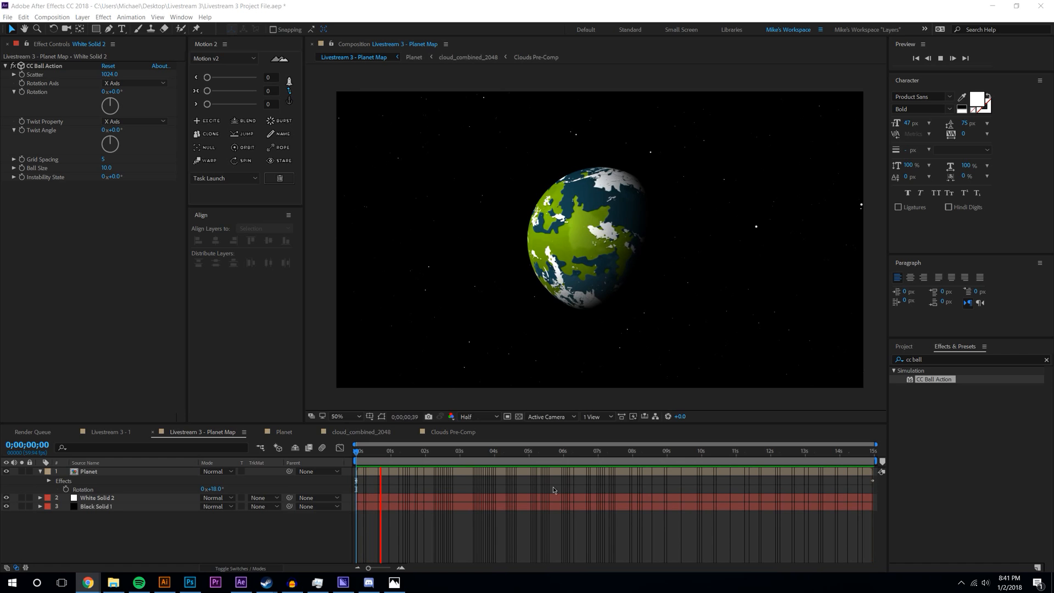
left_click(432, 446)
left_click_drag(431, 446, 805, 481)
mouse_move(668, 454)
left_mouse_down()
mouse_move(356, 454)
mouse_move(826, 453)
mouse_move(665, 454)
left_mouse_up()
left_click_drag(549, 452, 875, 451)
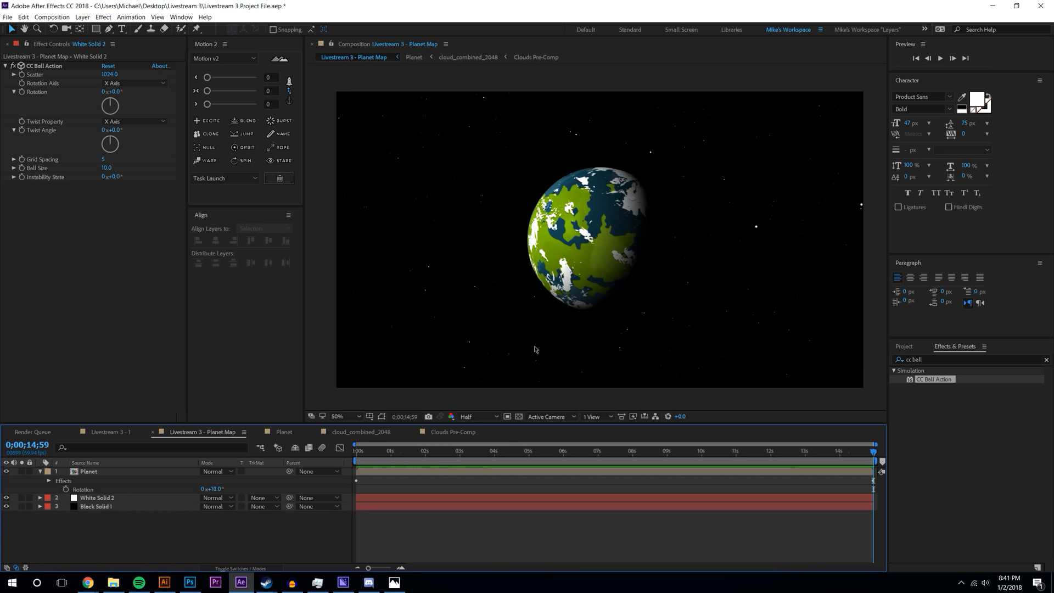
left_click(113, 583)
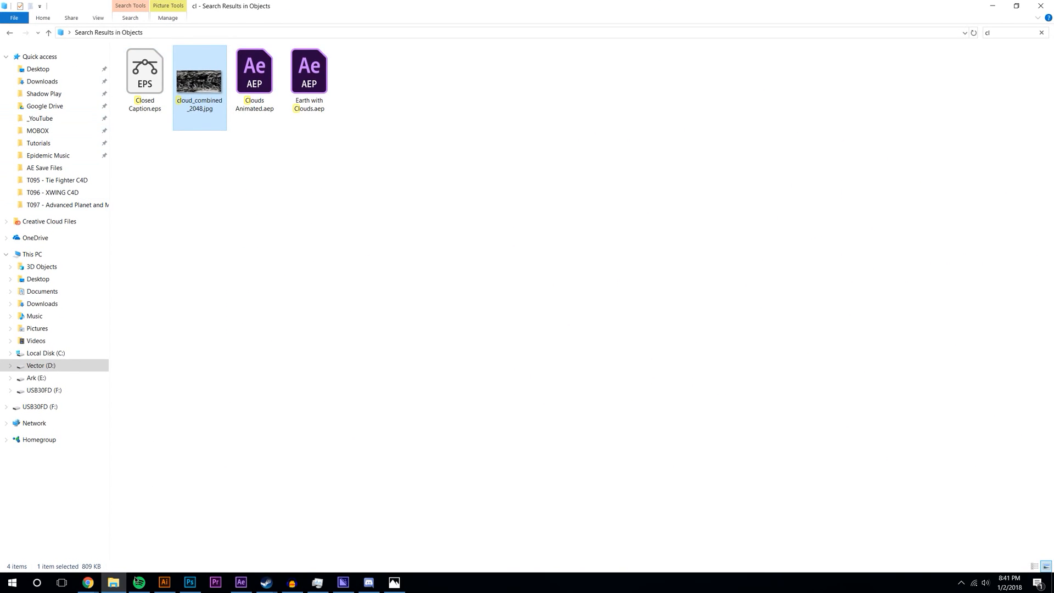
- Play 'T097 - Advanced Planet and Moon Rig.mp4' from the T097 folder
left_click(233, 320)
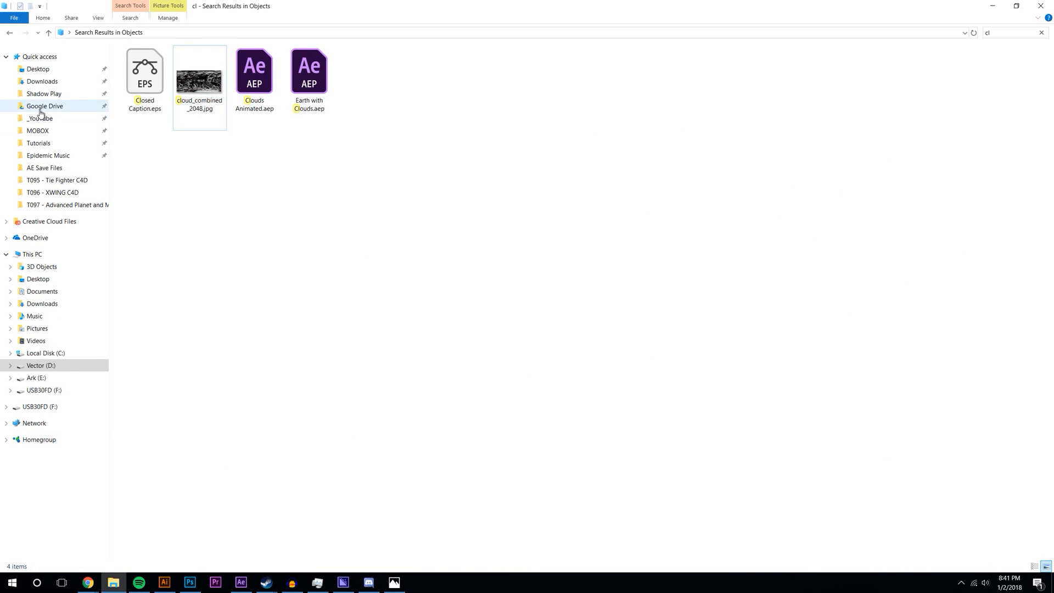
left_click(55, 204)
double_click(258, 82)
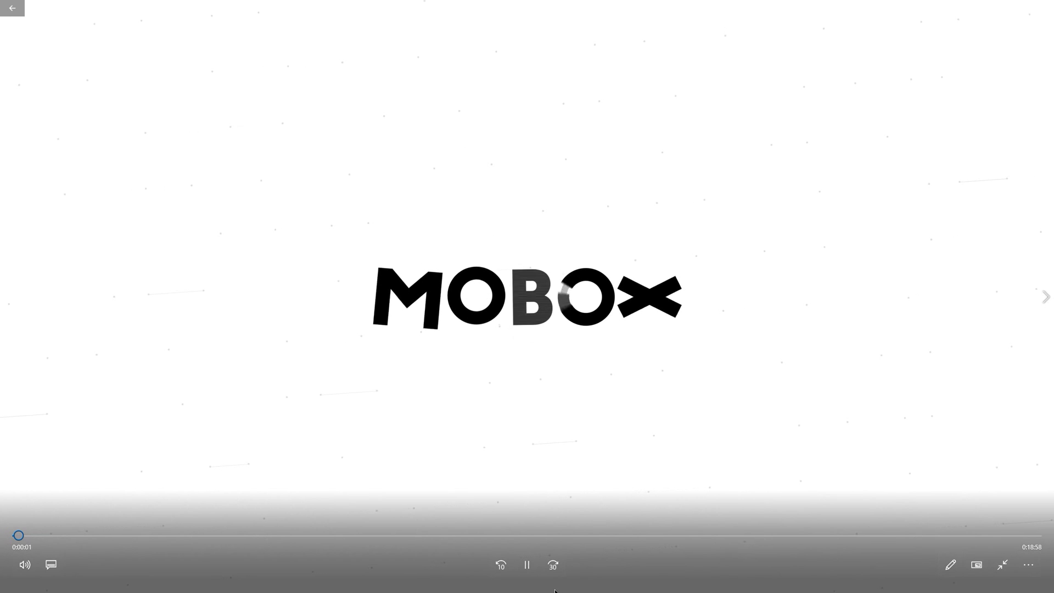
- Raise the playback volume to 62 and jump near the end of the tutorial
left_click(25, 564)
left_click_drag(58, 530, 94, 530)
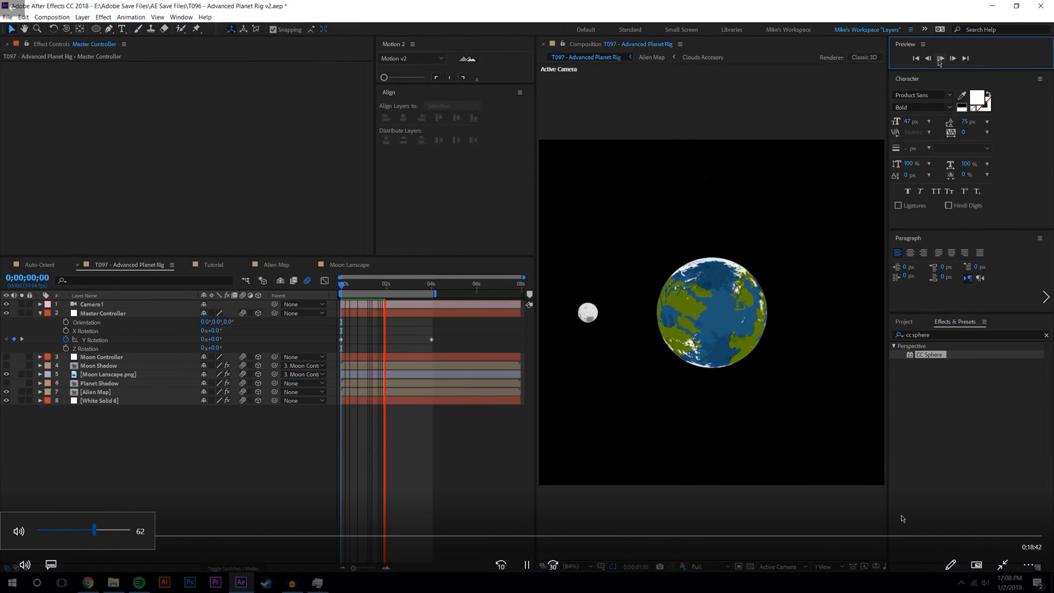
left_click(976, 535)
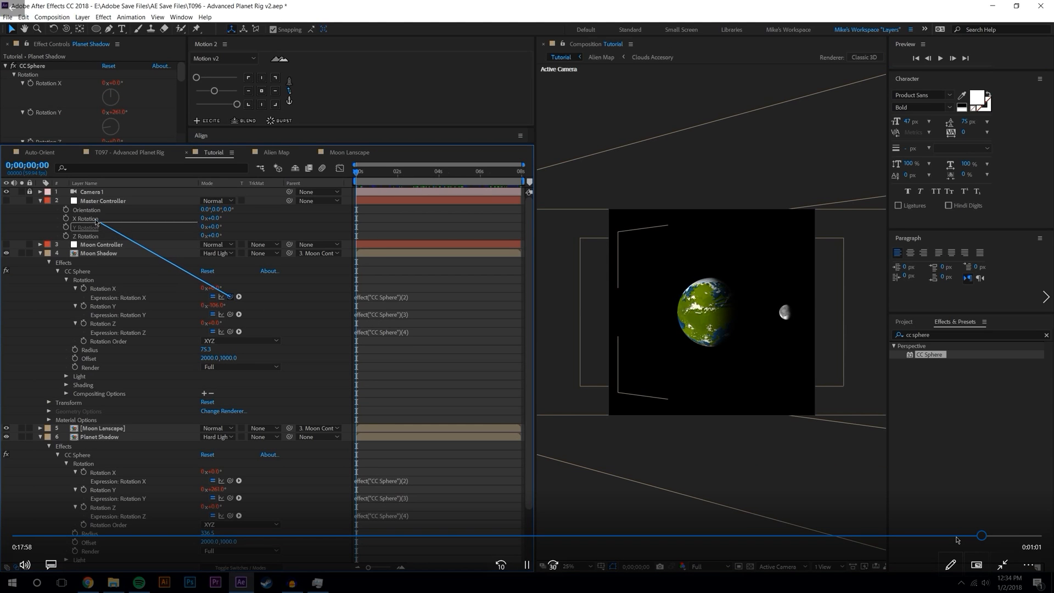
left_click(991, 536)
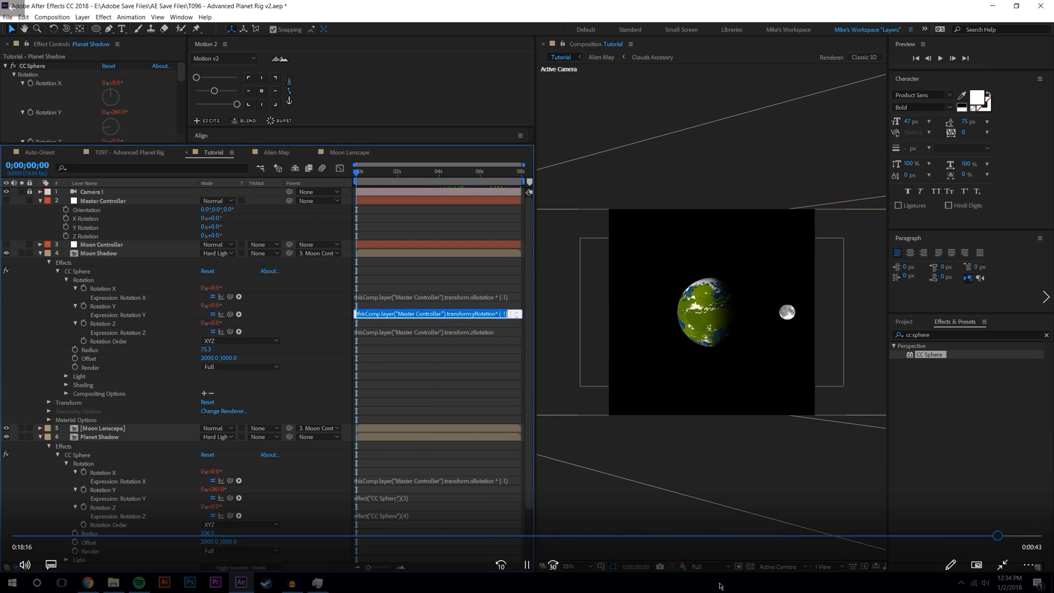
- Scrub the tutorial back to about 12:15, then close the player and hide Explorer
left_click(695, 536)
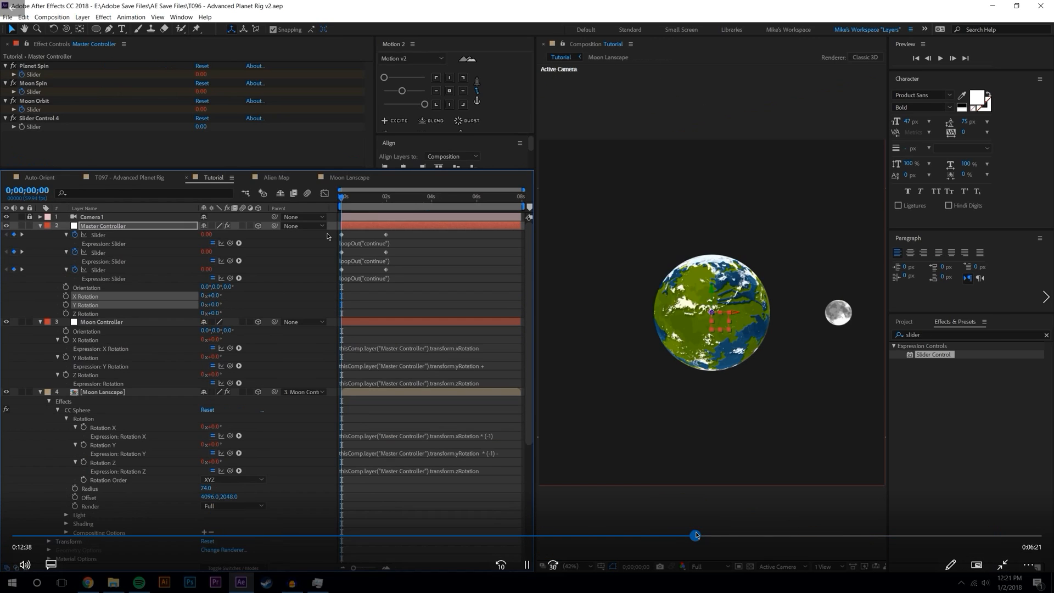
left_click(605, 536)
left_click(699, 536)
left_click_drag(699, 537, 678, 539)
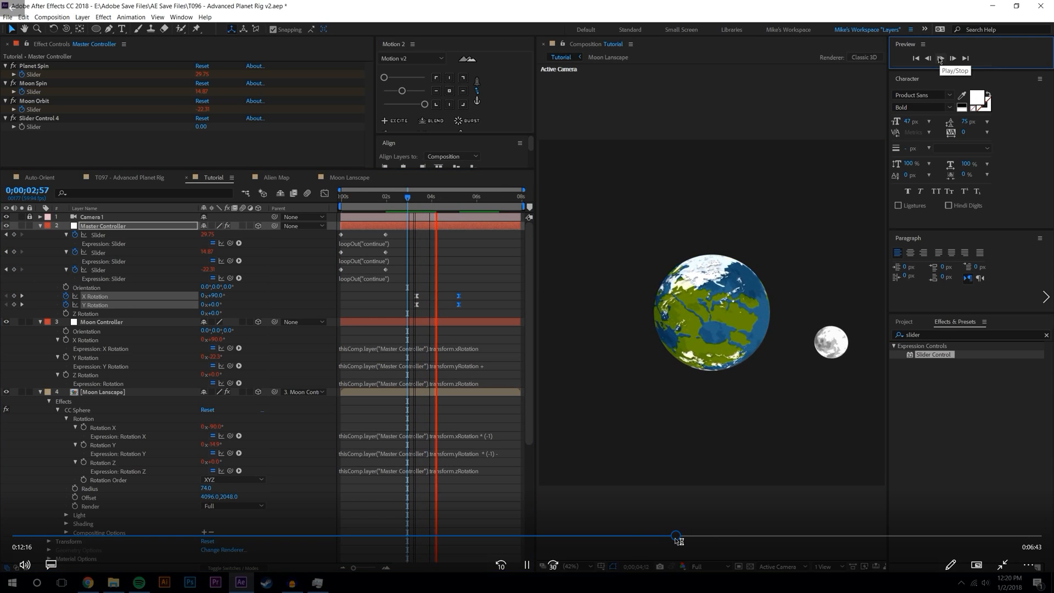
key("alt+F4")
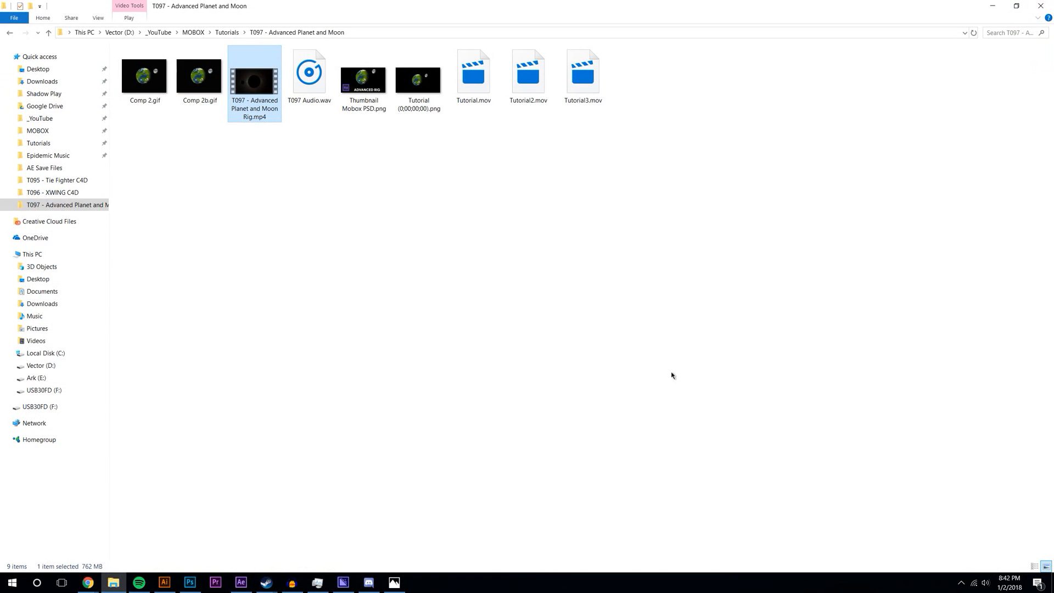
left_click(998, 8)
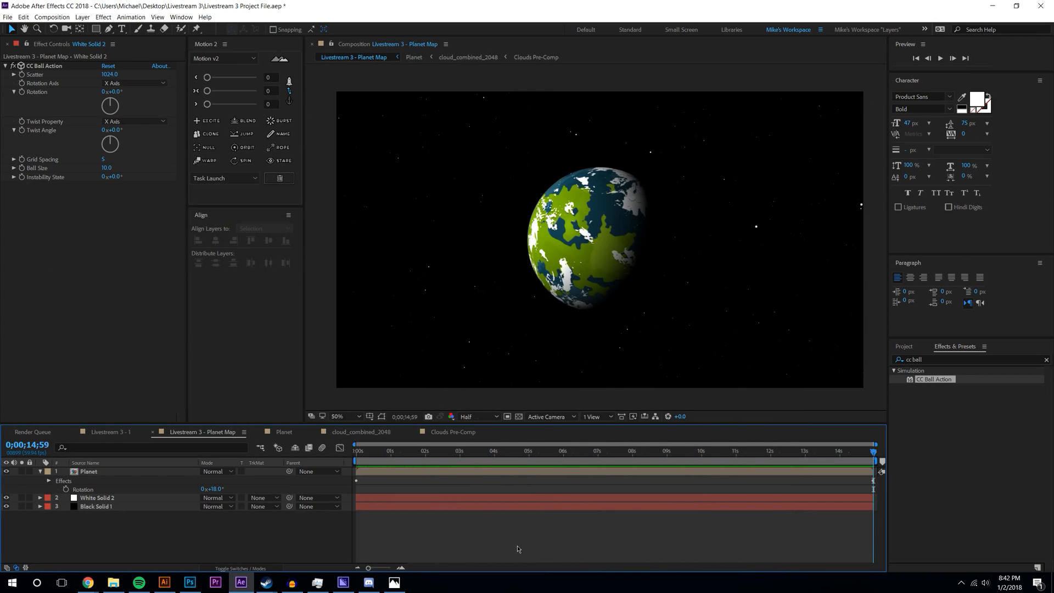
left_click_drag(450, 459, 631, 452)
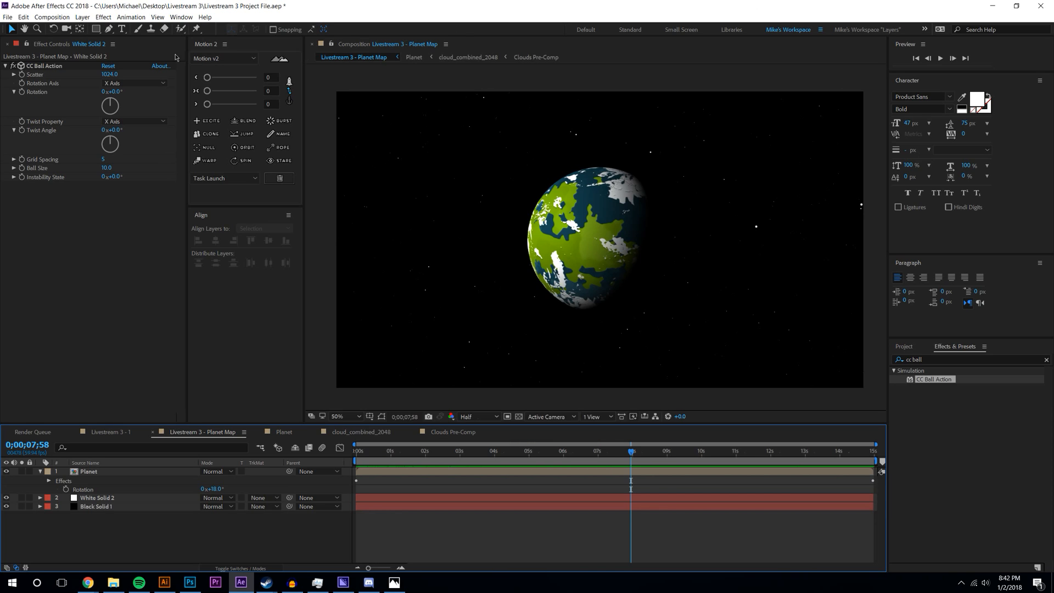
mouse_move(88, 583)
left_click(55, 540)
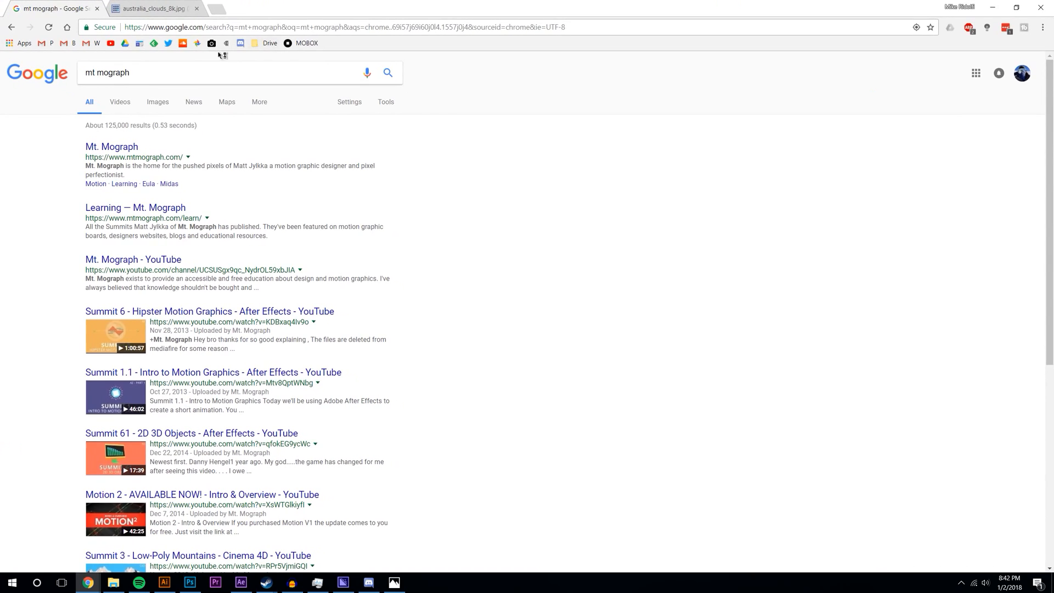
- Open the Mt. Mograph website from the search results and skim its homepage
left_click(105, 146)
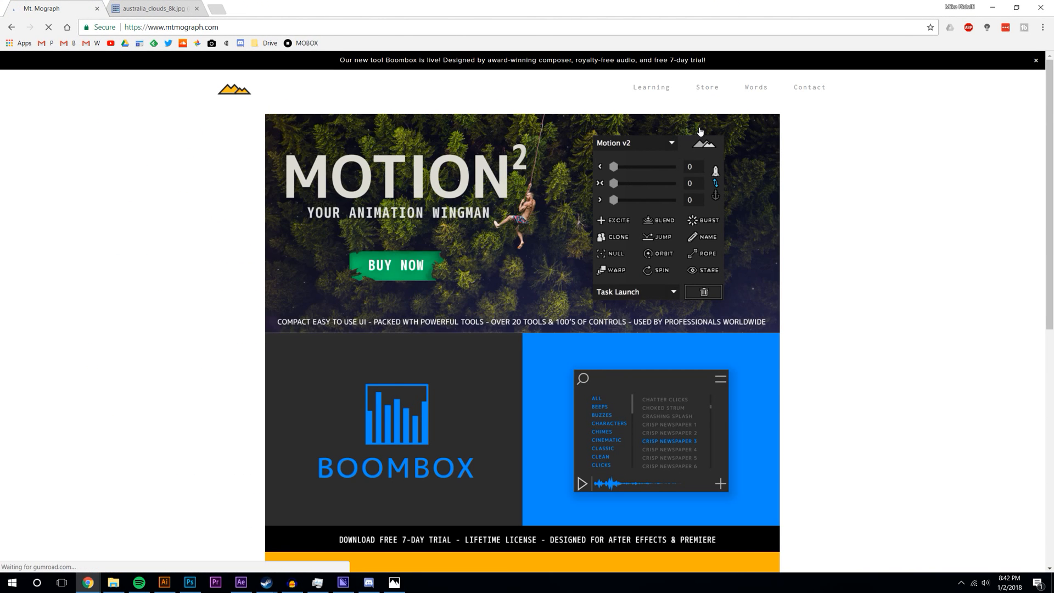
scroll(329, 392, "down", 1)
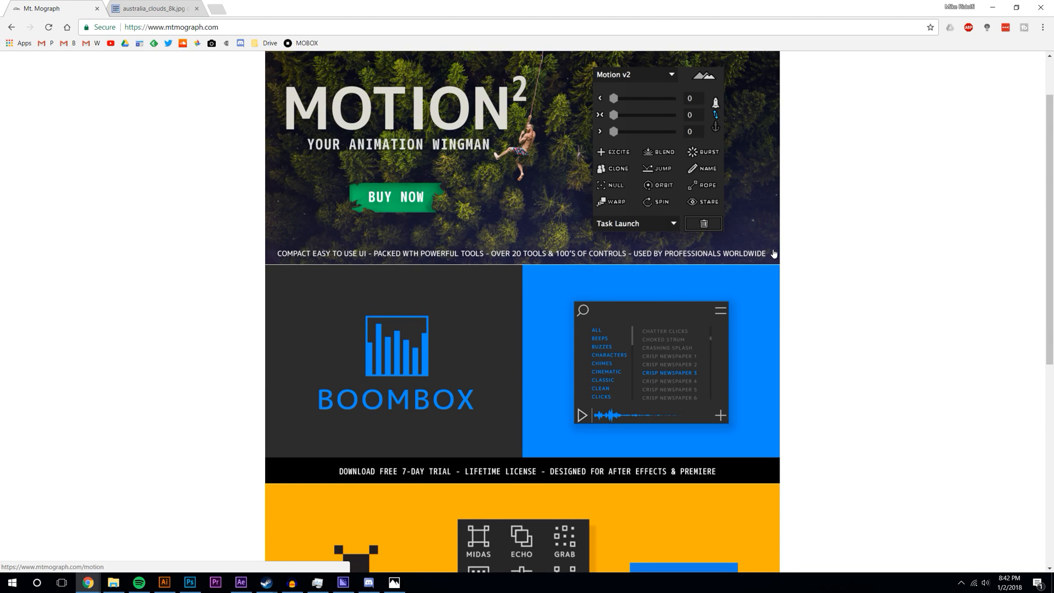
scroll(774, 253, "up", 1)
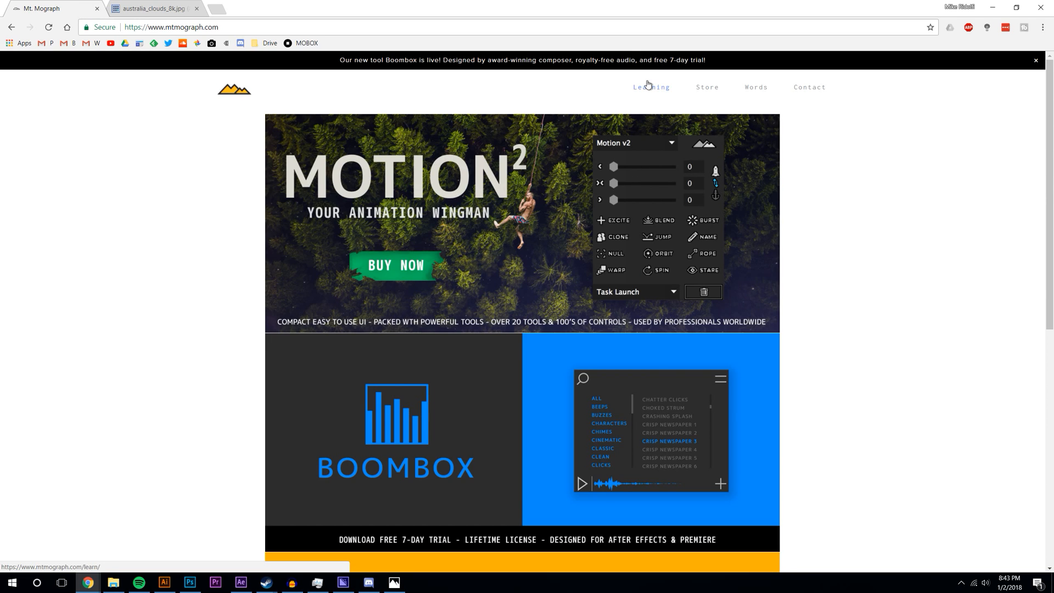
- Browse the Motion v2 product page, then minimize Chrome
mouse_move(650, 86)
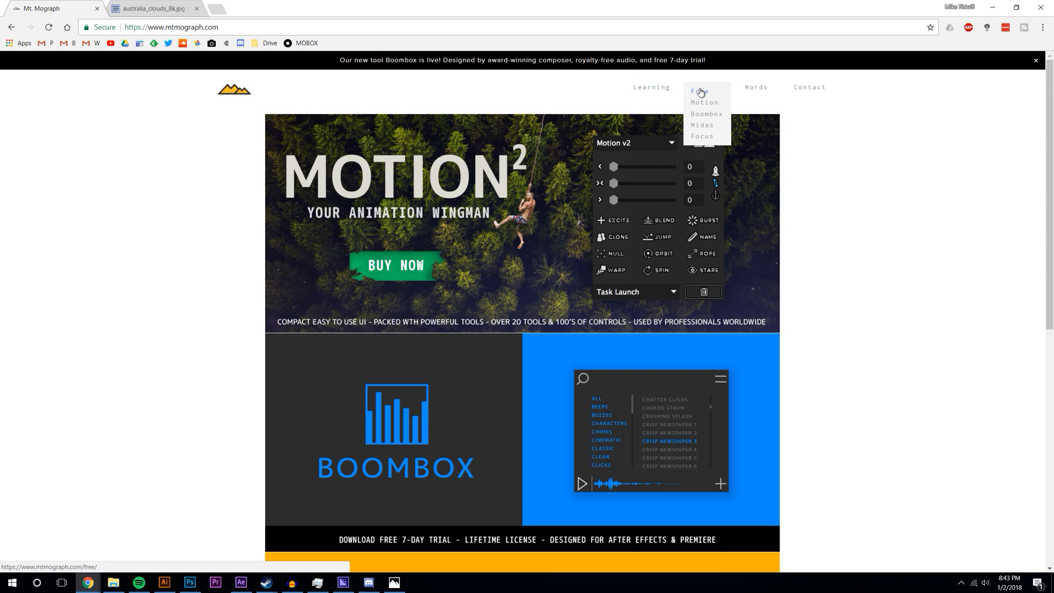
left_click(706, 104)
scroll(895, 254, "down", 6)
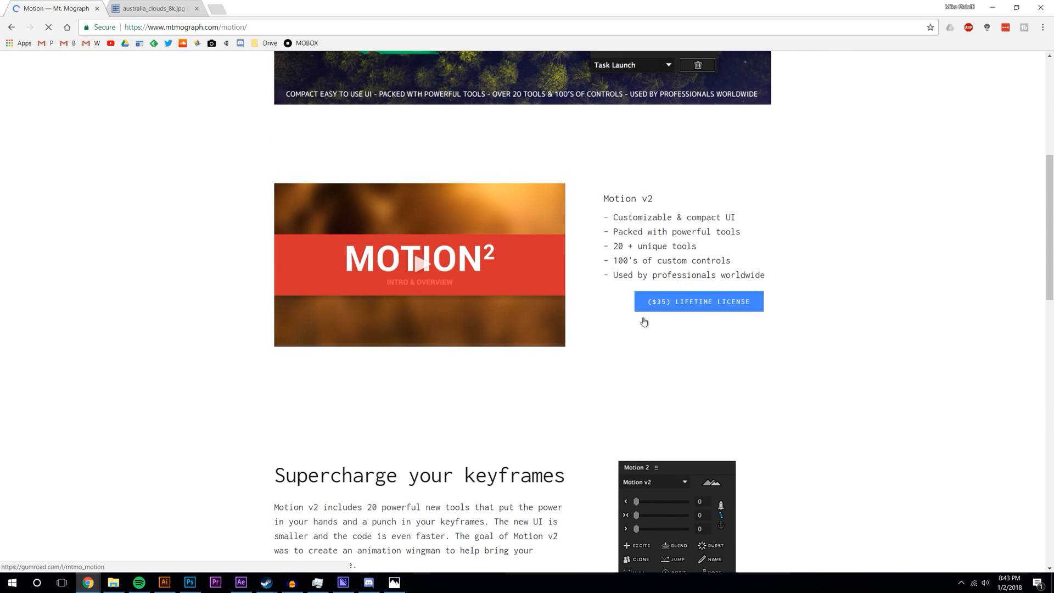
scroll(719, 184, "down", 6)
scroll(722, 234, "down", 10)
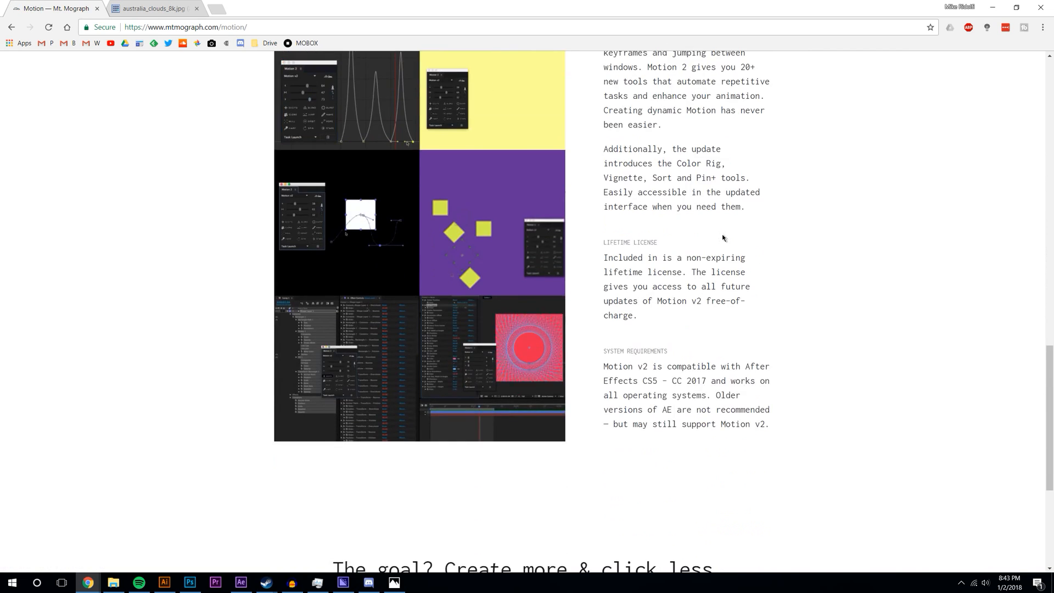
scroll(722, 242, "up", 10)
scroll(730, 239, "up", 12)
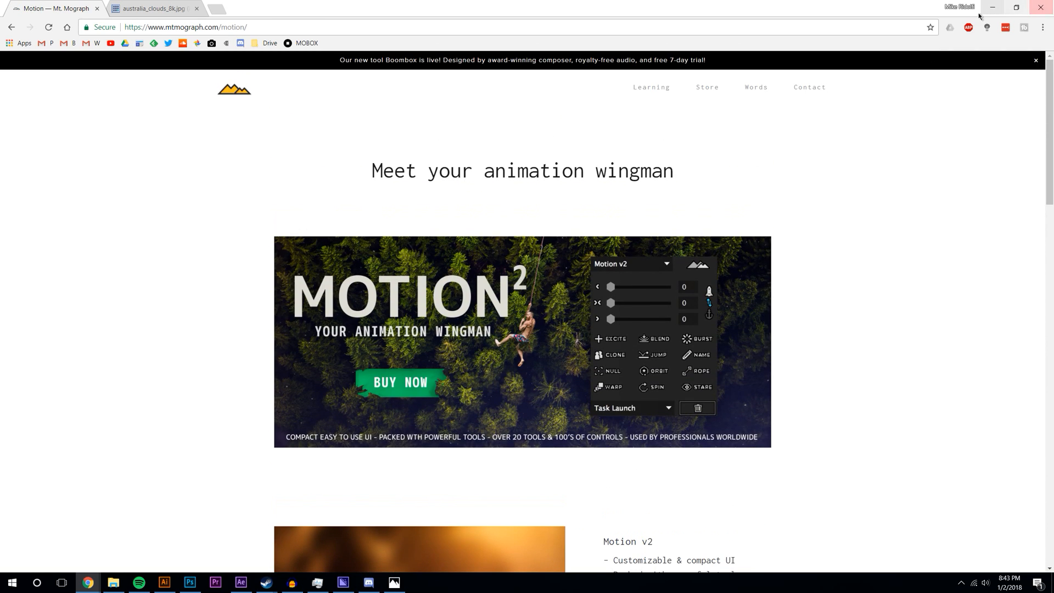
left_click(987, 9)
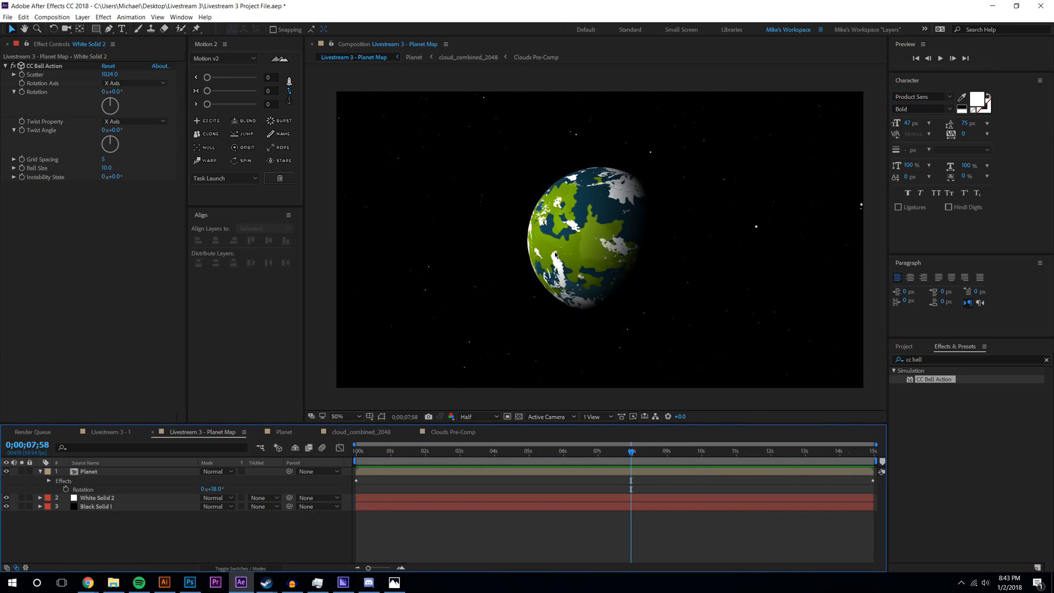
- Close the Planet, cloud_combined_2048 and Clouds Pre-Comp timeline tabs
left_click(259, 433)
left_click(259, 433)
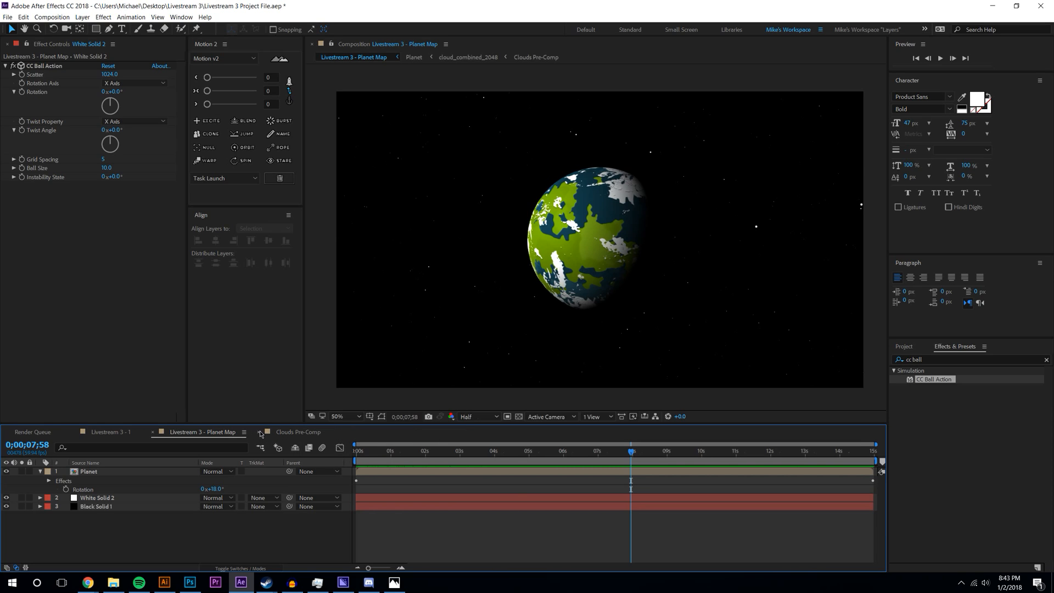
left_click(258, 433)
- Start a new composition from the Planet Map comp with aspect ratio unlocked
left_click(110, 432)
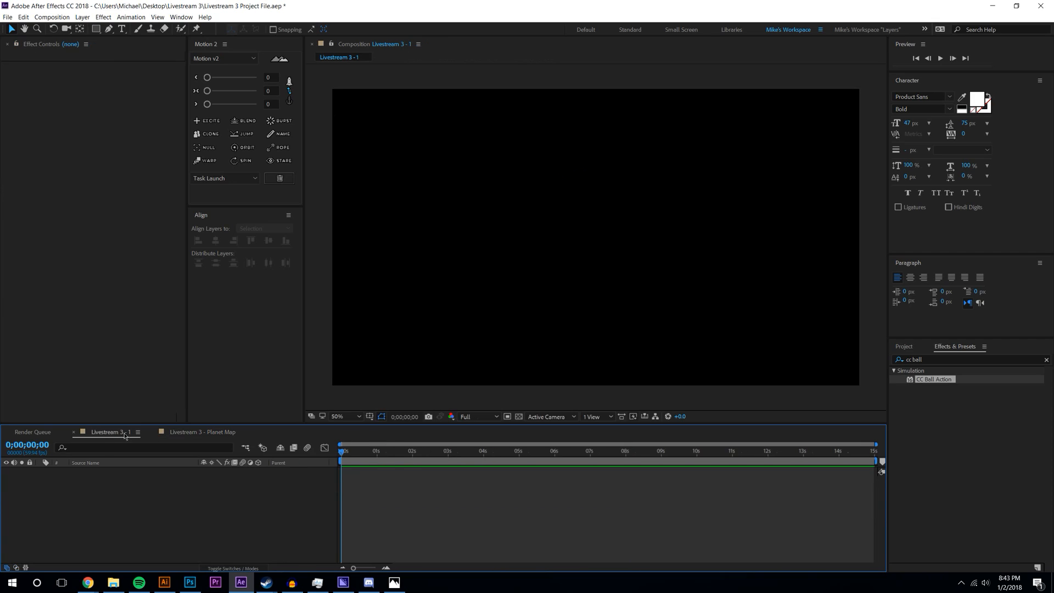
left_click(190, 433)
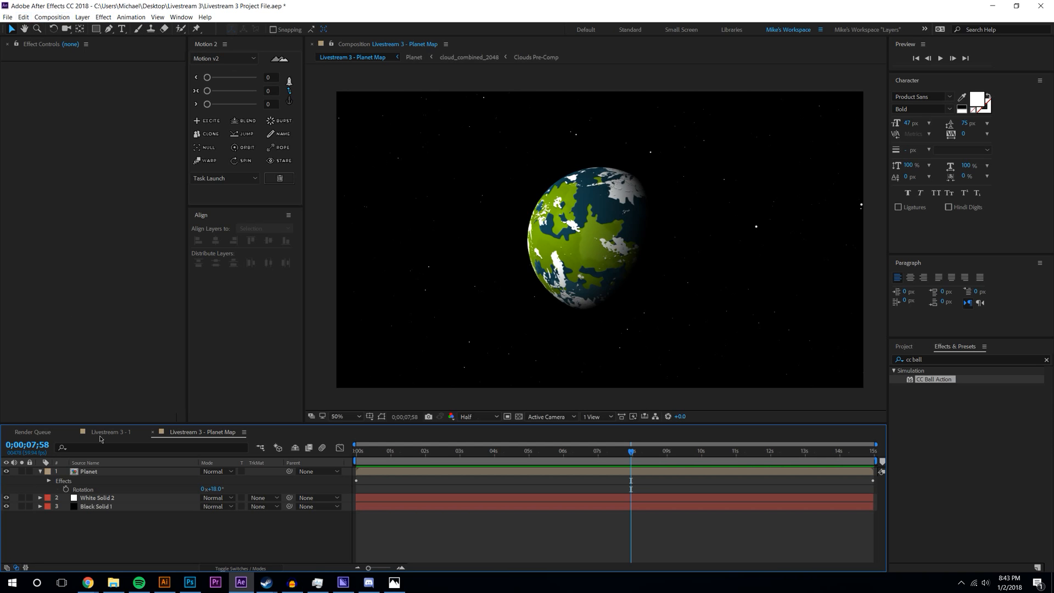
left_click(51, 17)
left_click(66, 26)
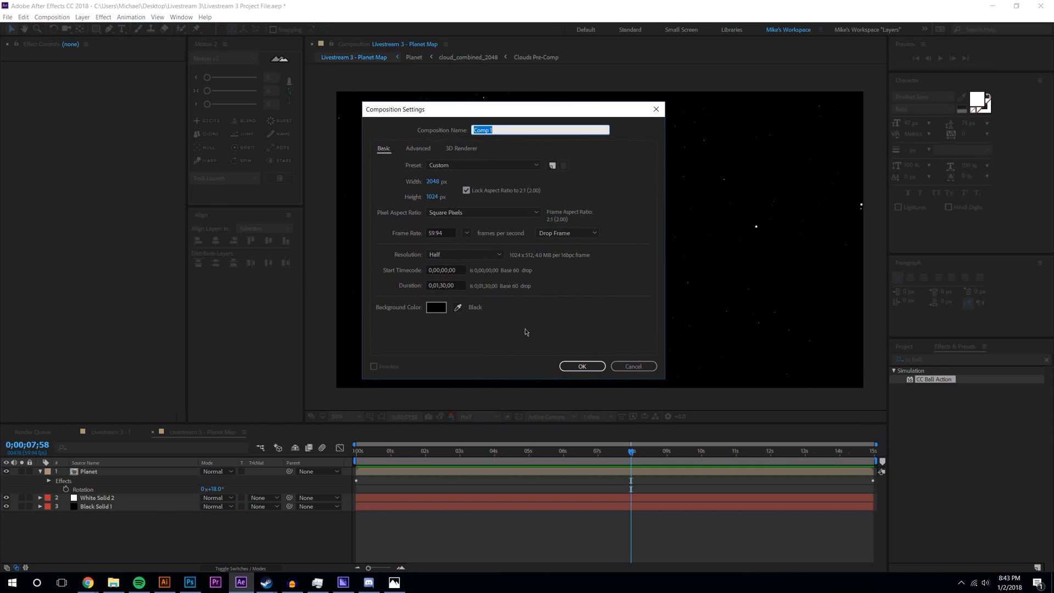
left_click(432, 182)
type("28")
key("Tab")
left_click(466, 191)
- Make the new composition 2560×1440 at 25 fps, then return to the Planet Map tab
left_click(431, 181)
type("2560")
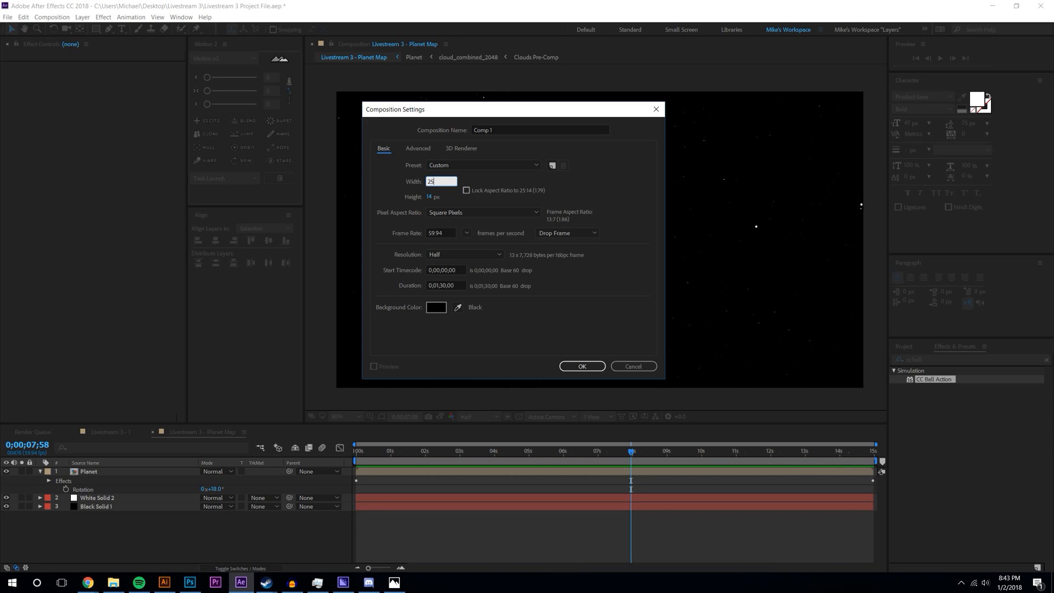
key("Tab")
type("2")
type("440")
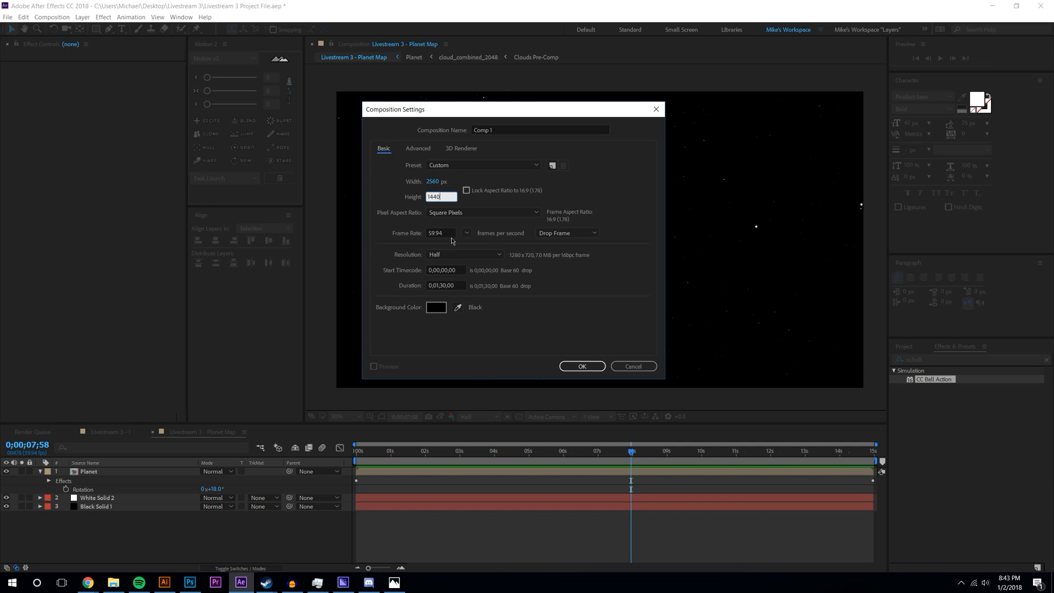
left_click(467, 233)
left_click(478, 293)
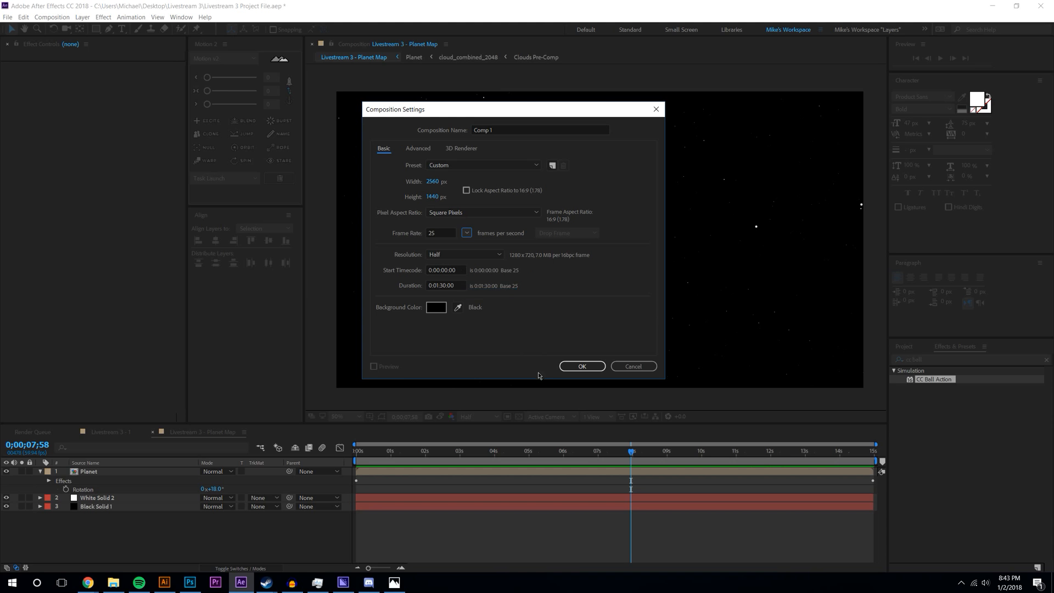
left_click(582, 366)
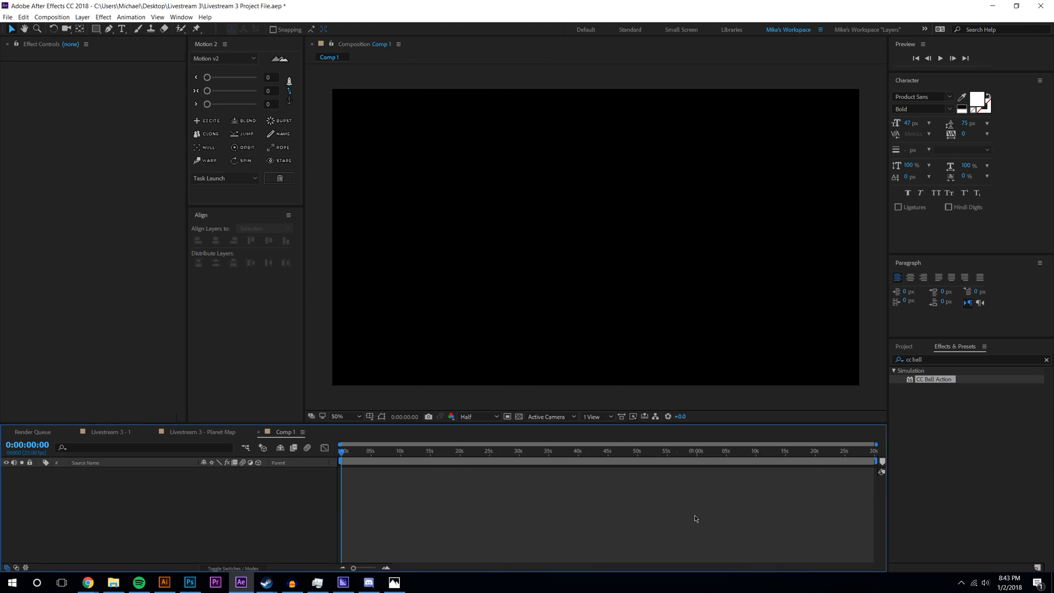
left_click(943, 425)
- Snap After Effects to the left half beside the planet reference photo
left_click(204, 432)
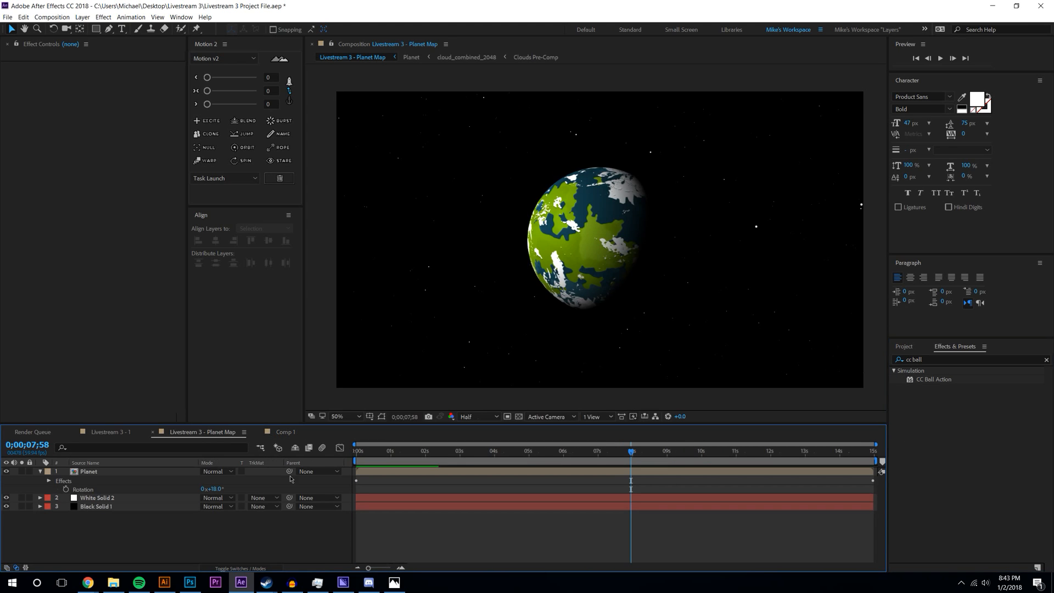
left_click(317, 586)
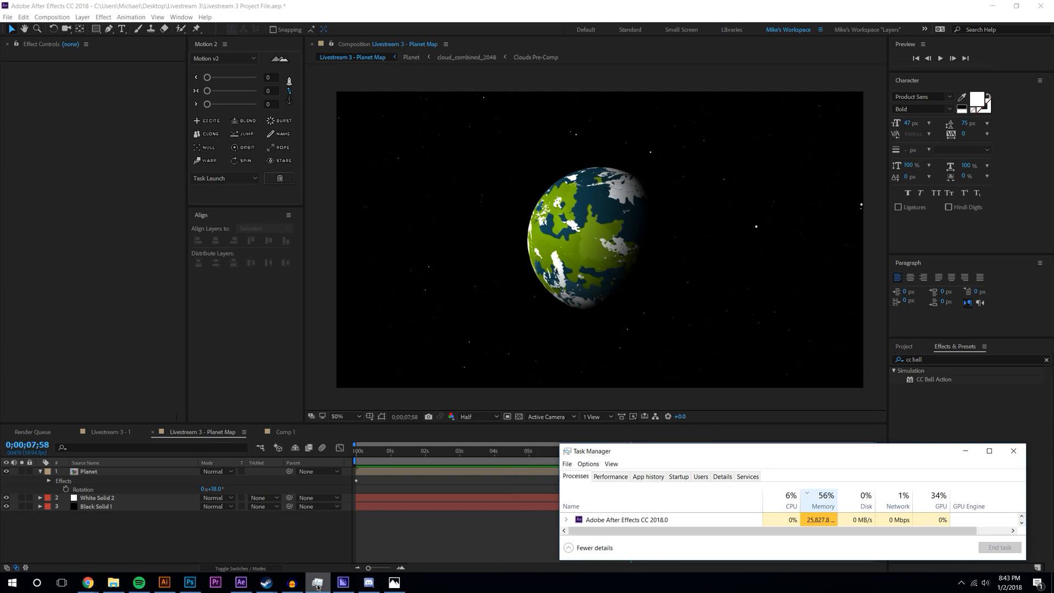
left_click(318, 586)
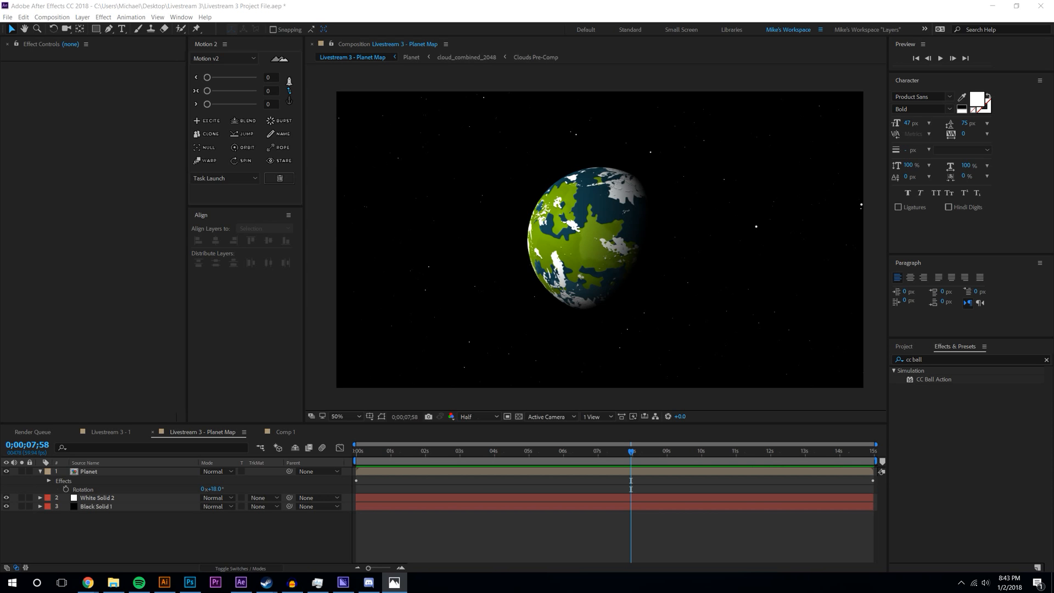
key("super+Left")
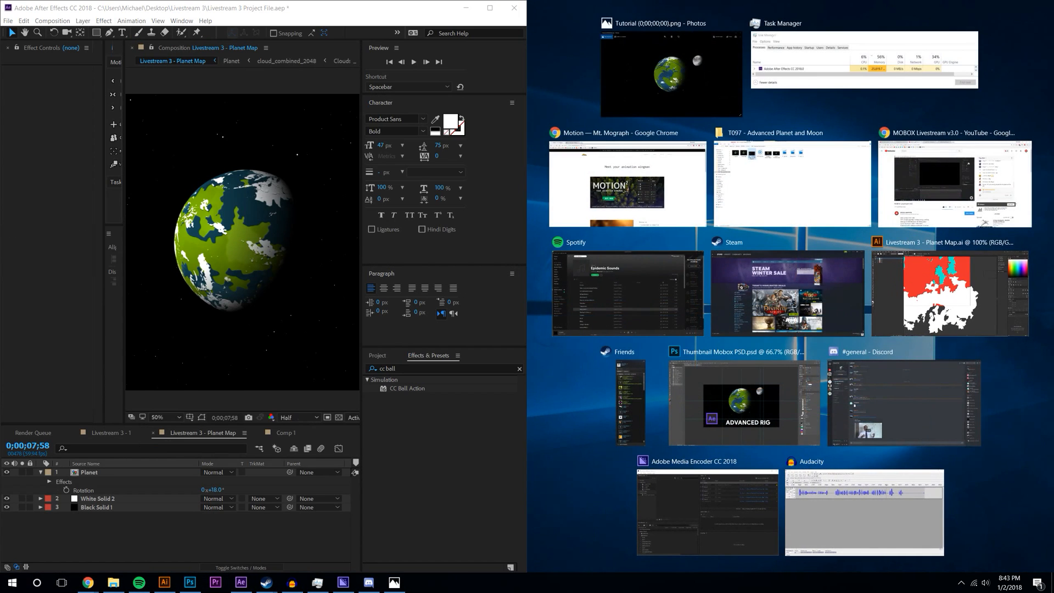
left_click(605, 417)
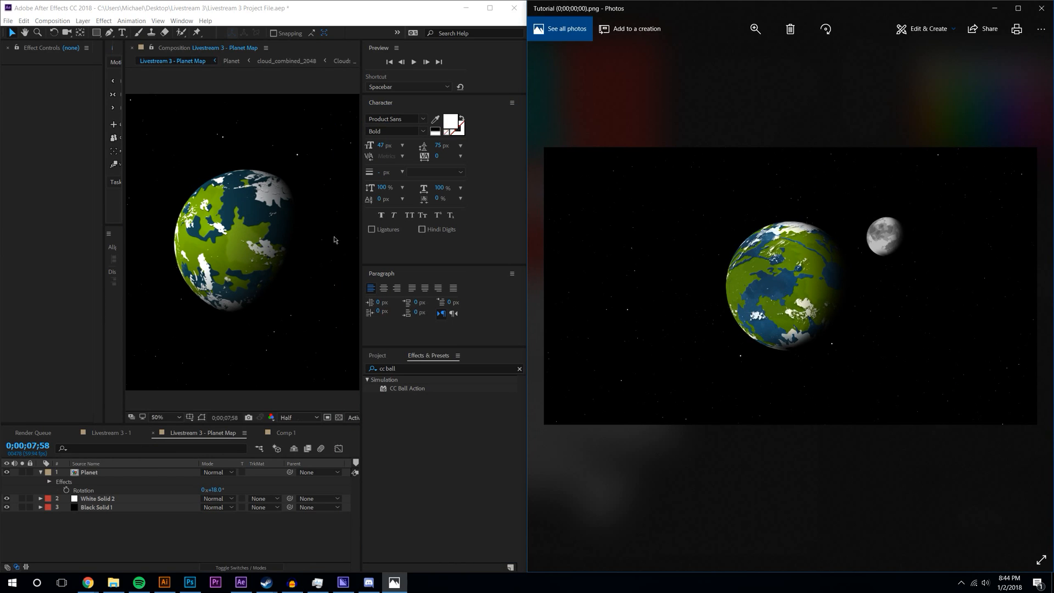
- Set preview resolution to Full, widen the viewer, close Photos and maximize After Effects
left_click(300, 418)
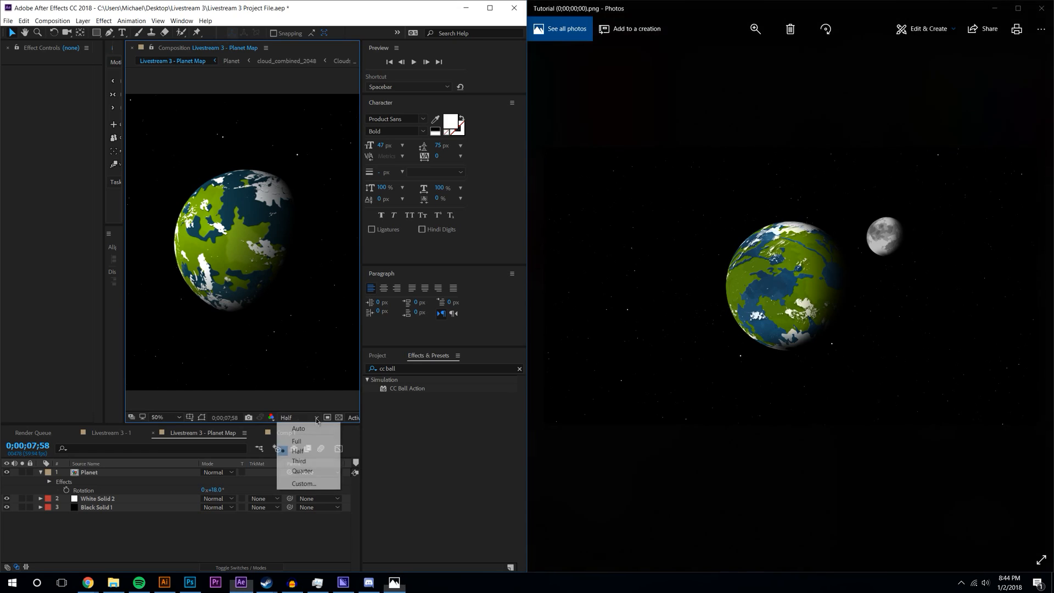
left_click(291, 437)
left_click_drag(360, 220, 379, 216)
key("ctrl+z")
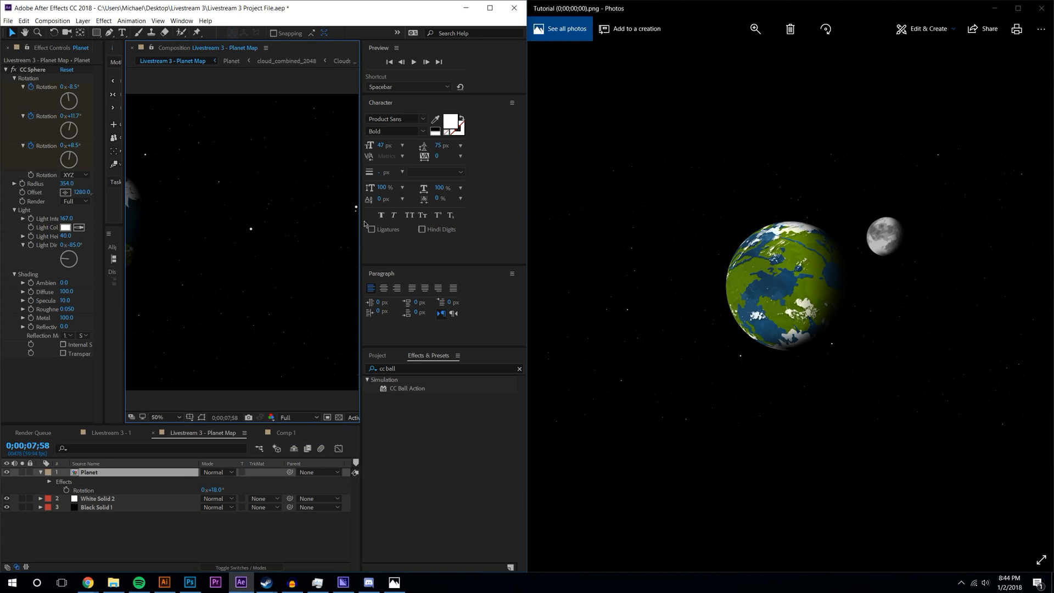
key("ctrl+z")
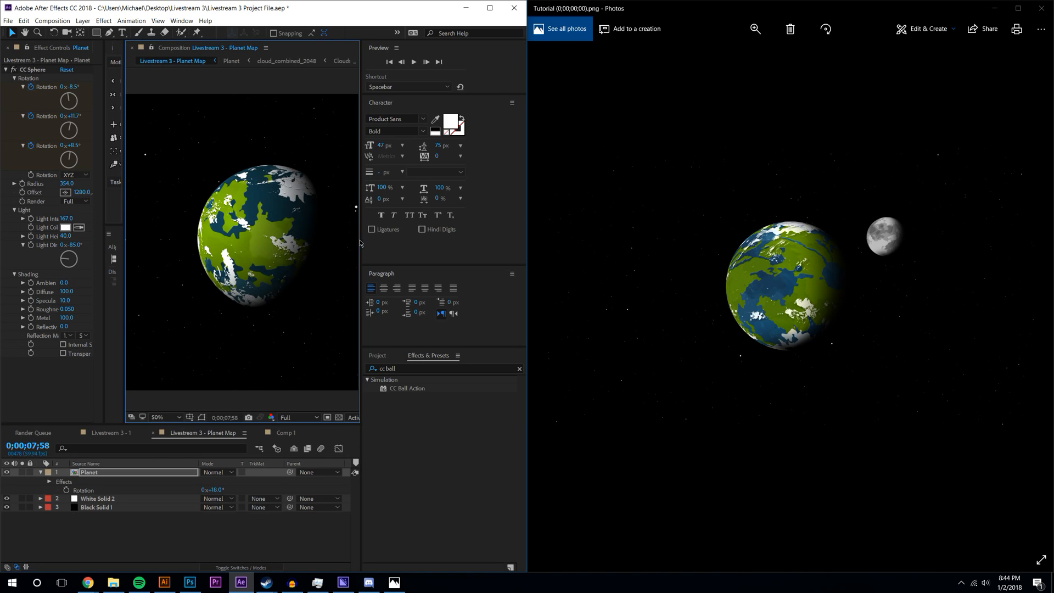
left_click_drag(360, 239, 470, 243)
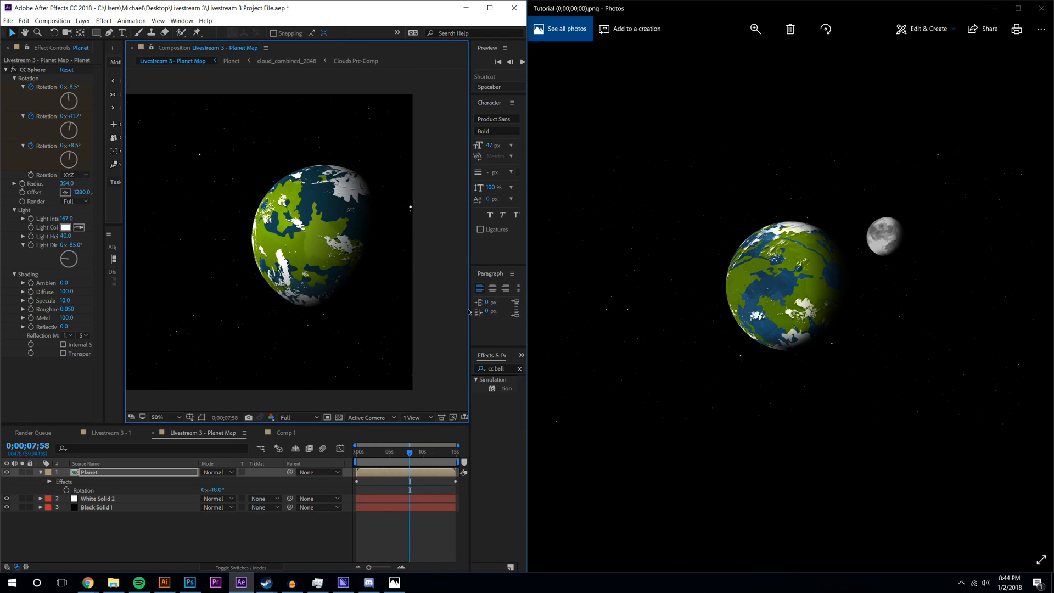
scroll(288, 250, "up", 2)
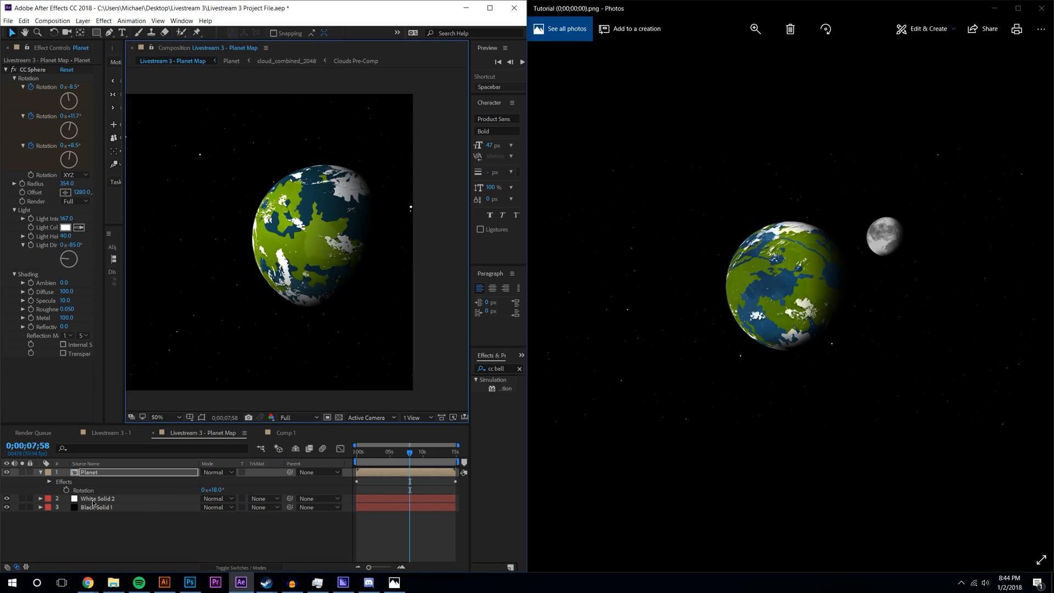
left_click(1042, 8)
left_click(489, 8)
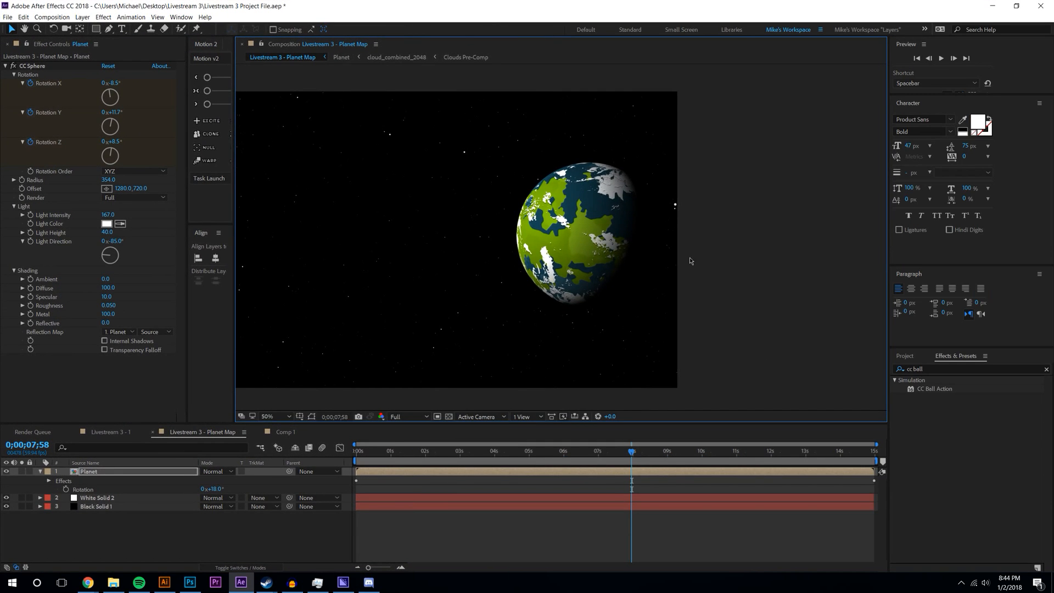
- Nudge the Planet layer slightly upward in the composition
scroll(549, 236, "down", 2)
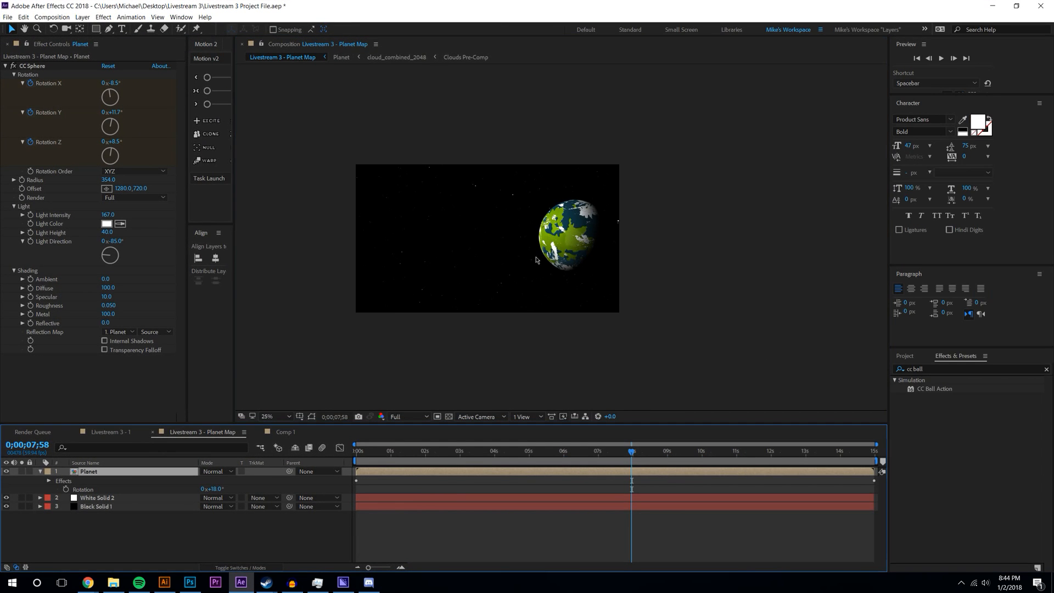
left_click(312, 417)
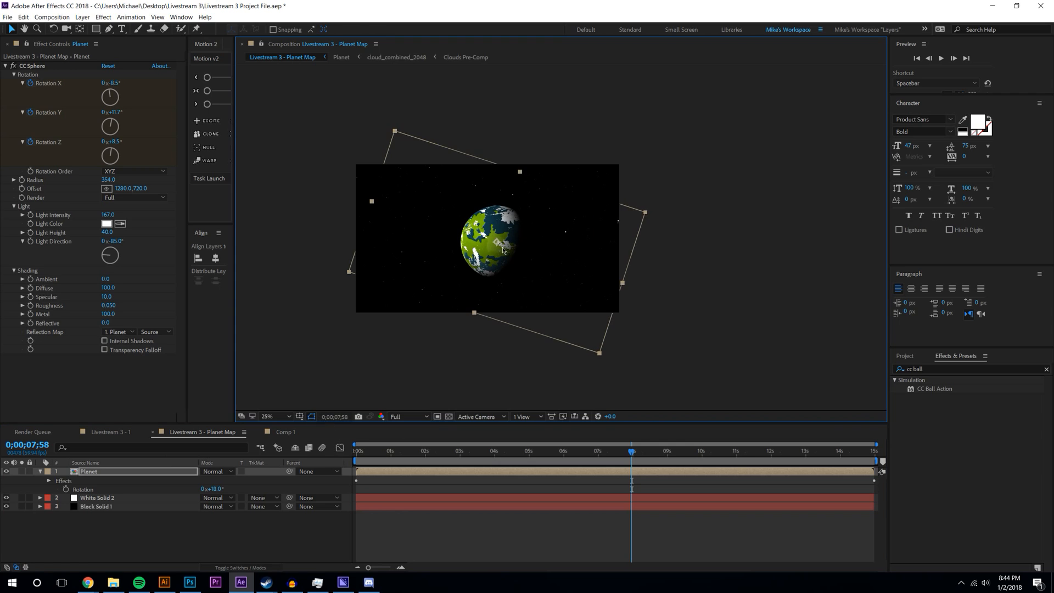
left_click_drag(494, 243, 494, 240)
- Turn on snapping and widen the Motion/Align panels and composition viewer
left_click_drag(234, 146, 356, 147)
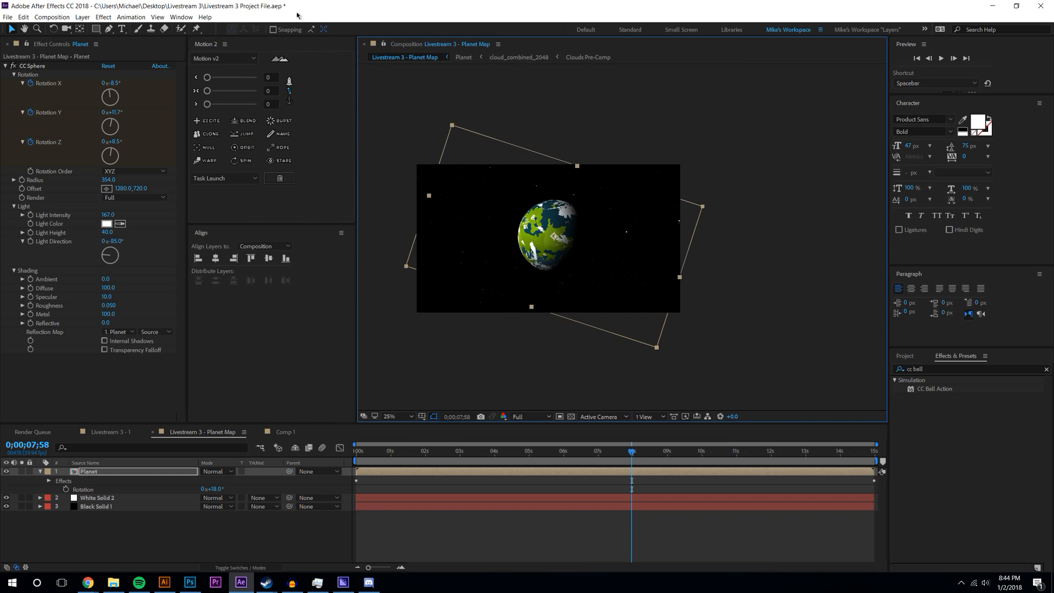
left_click(273, 30)
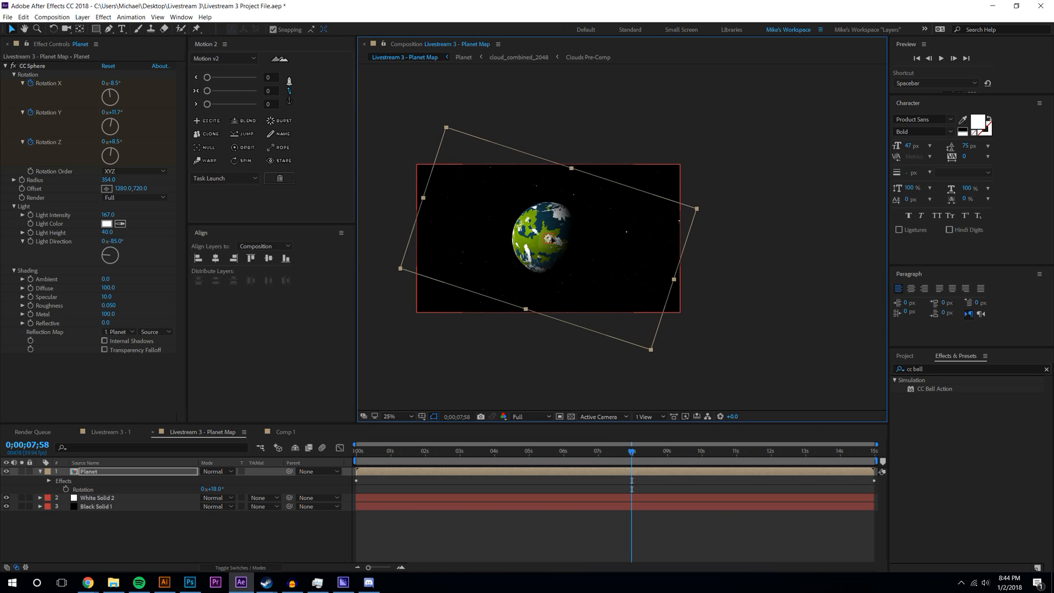
left_click(800, 236)
scroll(626, 244, "up", 2)
left_click_drag(353, 141, 287, 333)
- Rename Comp 1 to 'Livestream 3 - 2' in Composition Settings
left_click(291, 434)
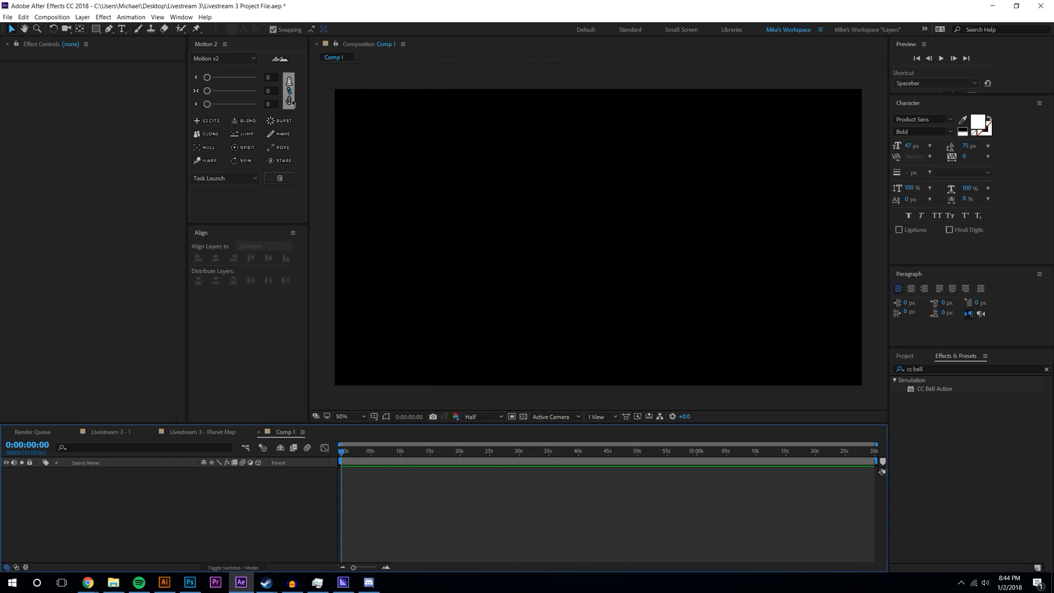
left_click(52, 17)
left_click(57, 39)
type("Livestr")
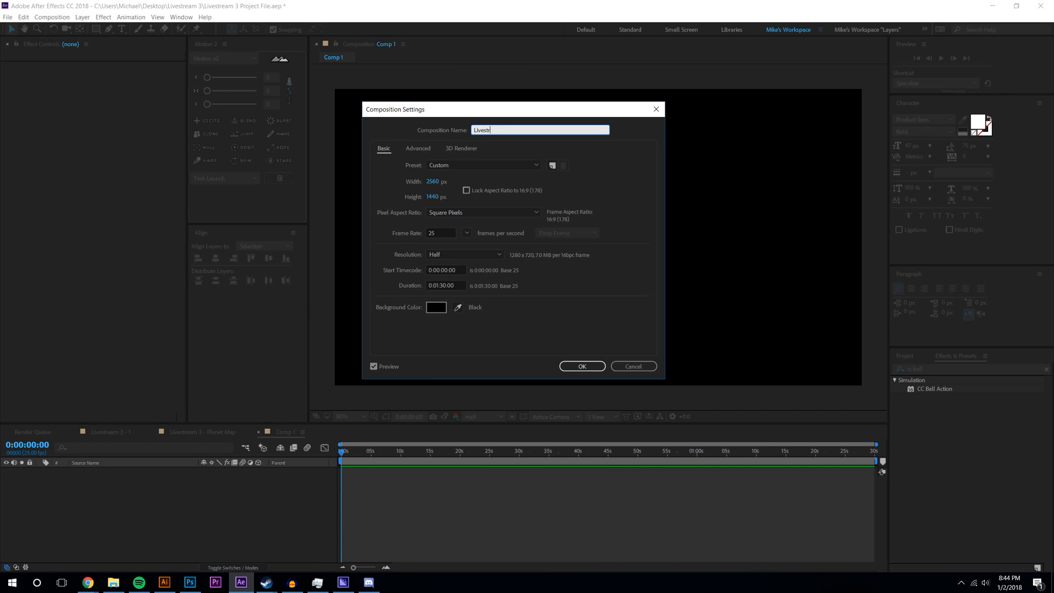
type("eam 3 - 2")
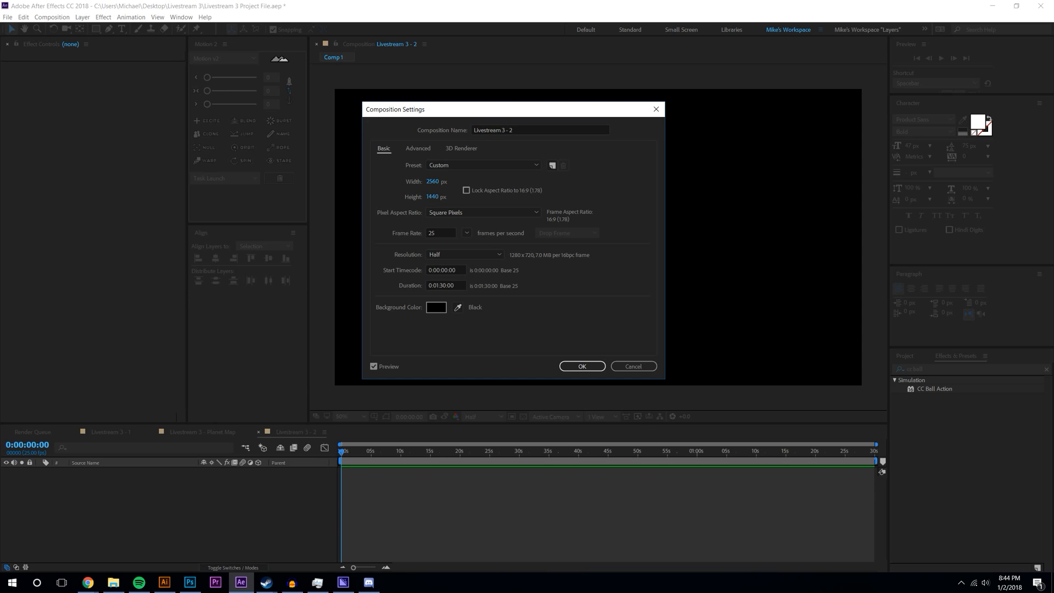
key("Return")
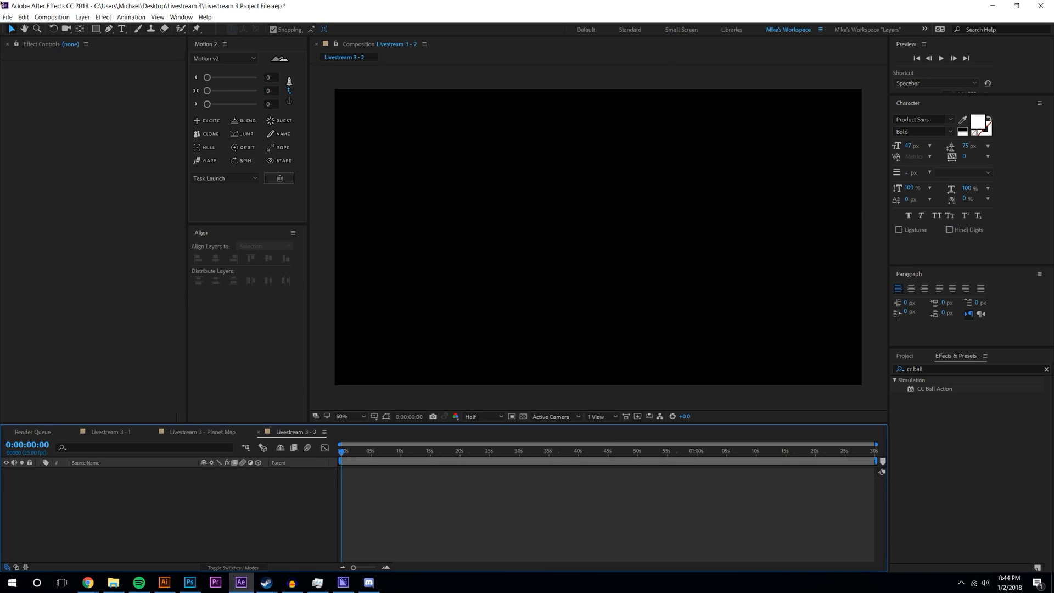
left_click(88, 21)
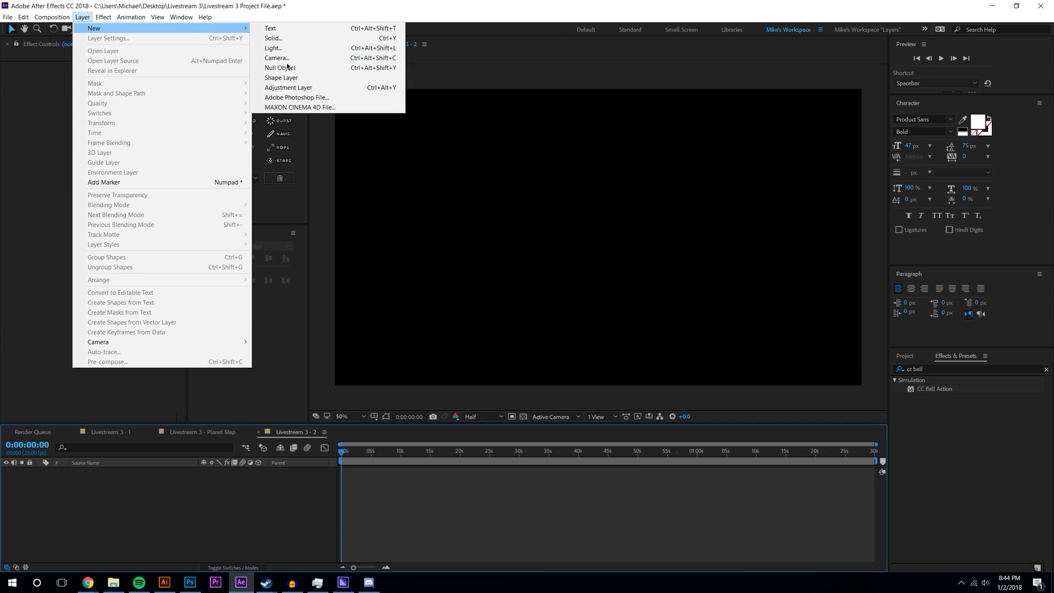
- Select White Solid 2 in Livestream 3 - 2 and try a larger Scale, then revert it
left_click(197, 435)
left_click(197, 434)
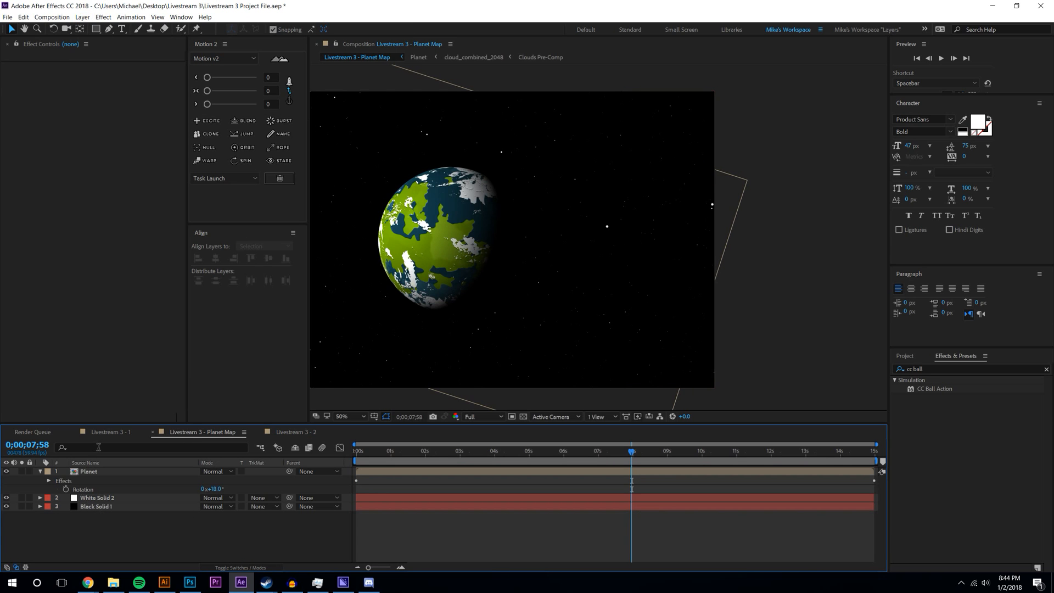
left_click(101, 497)
left_click(297, 432)
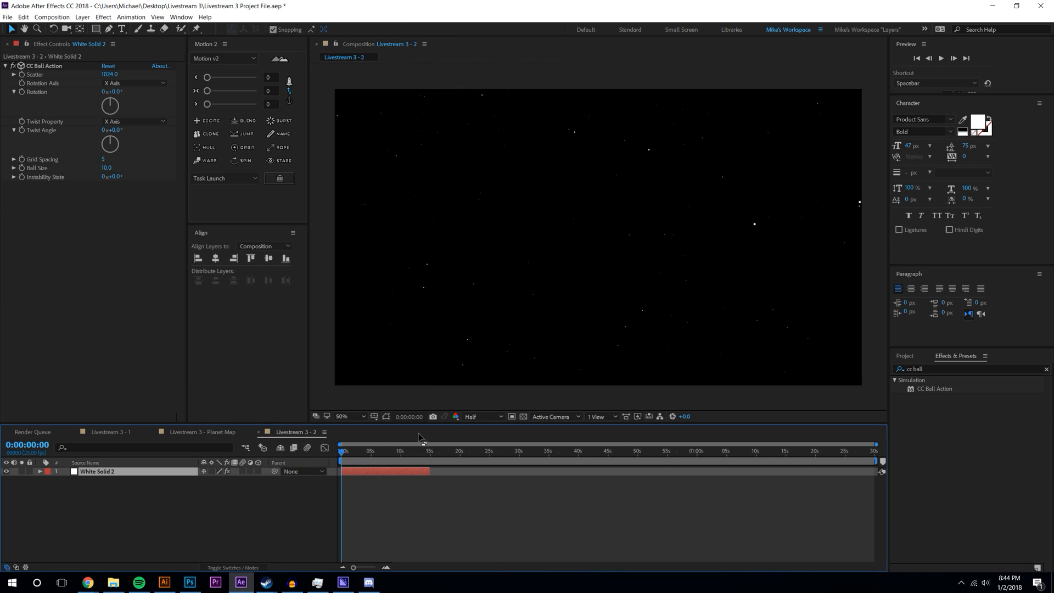
left_click(968, 442)
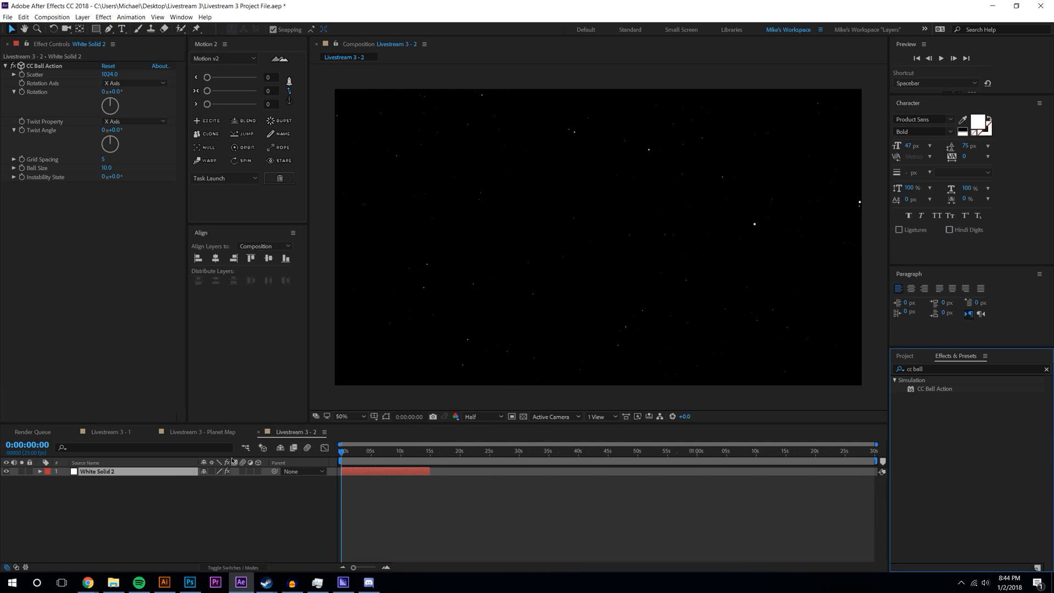
left_click(137, 476)
key("s")
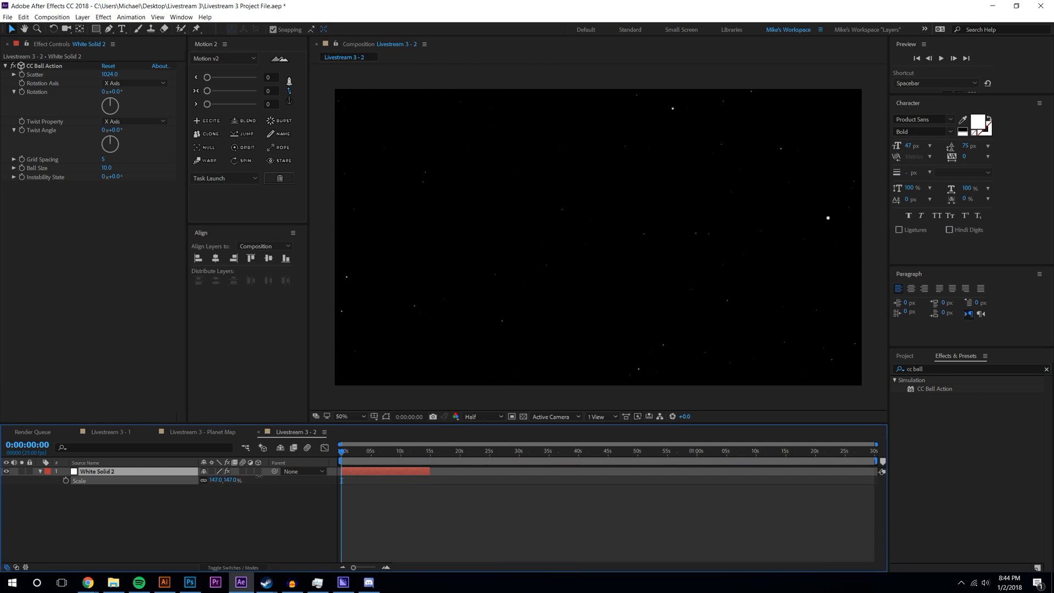
left_click_drag(412, 476, 706, 479)
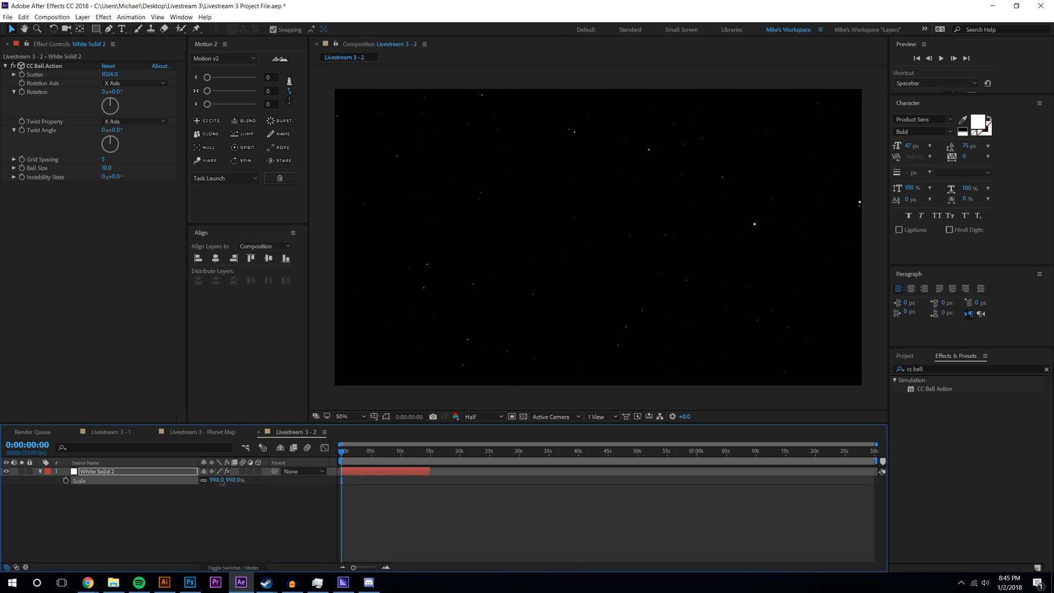
key("ctrl+z")
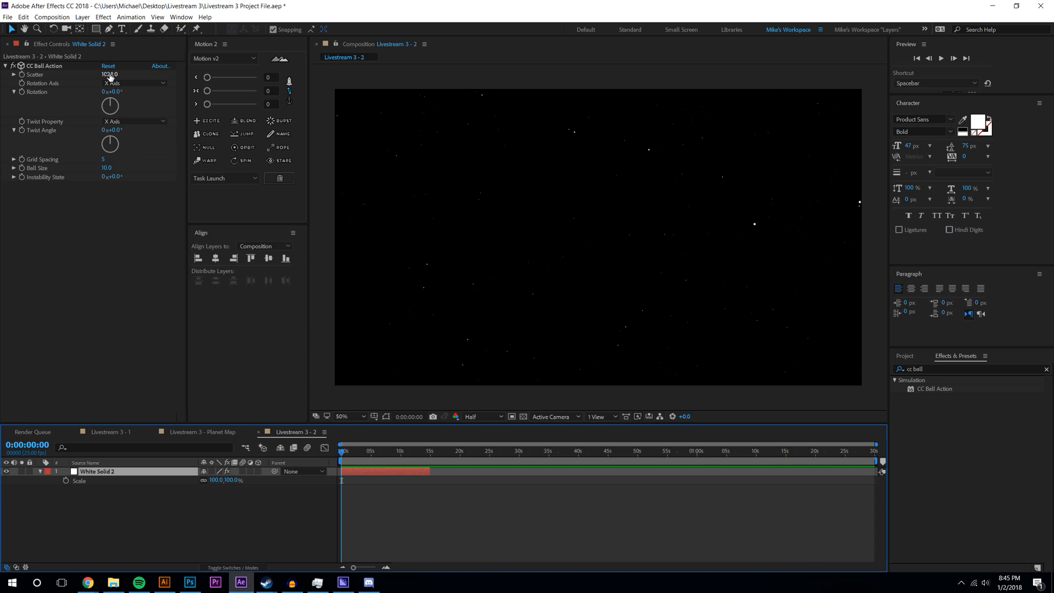
- Test a lower Scatter and larger Grid Spacing on CC Ball Action, undoing both
left_click(124, 73)
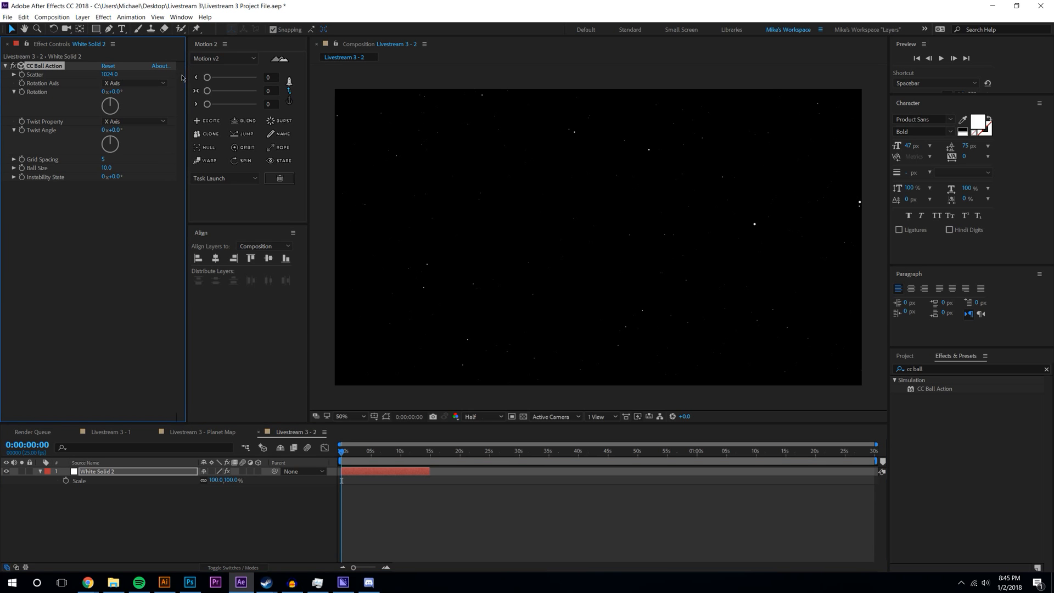
left_click_drag(113, 74, 95, 78)
key("ctrl+z")
left_click_drag(103, 160, 124, 158)
key("ctrl+z")
- Turn on the 3D switch for the White Solid 2 starfield layer
left_click(181, 513)
left_click(126, 472)
scroll(575, 231, "down", 2)
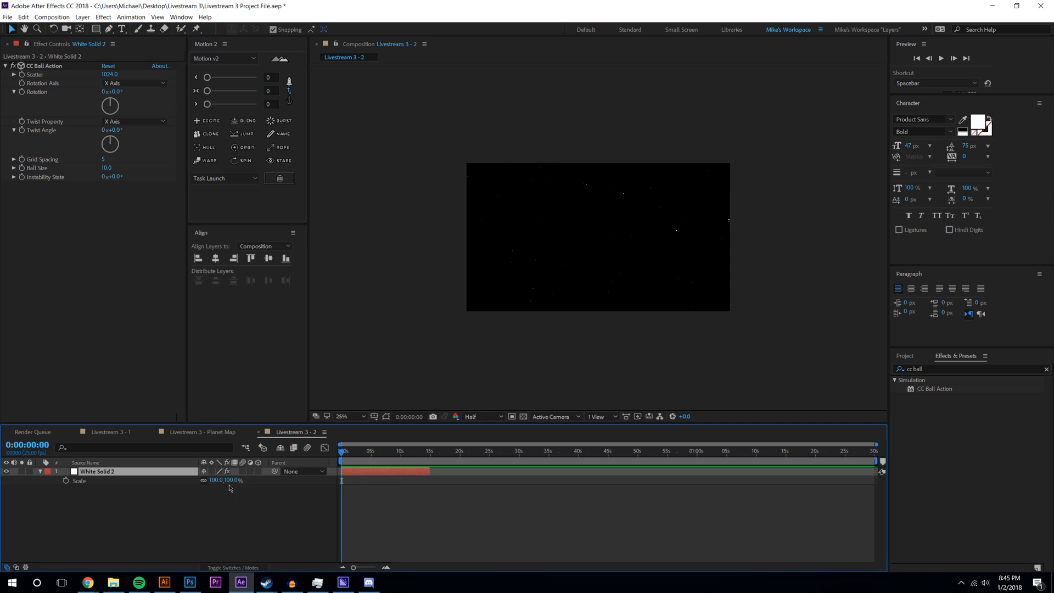
left_click(258, 472)
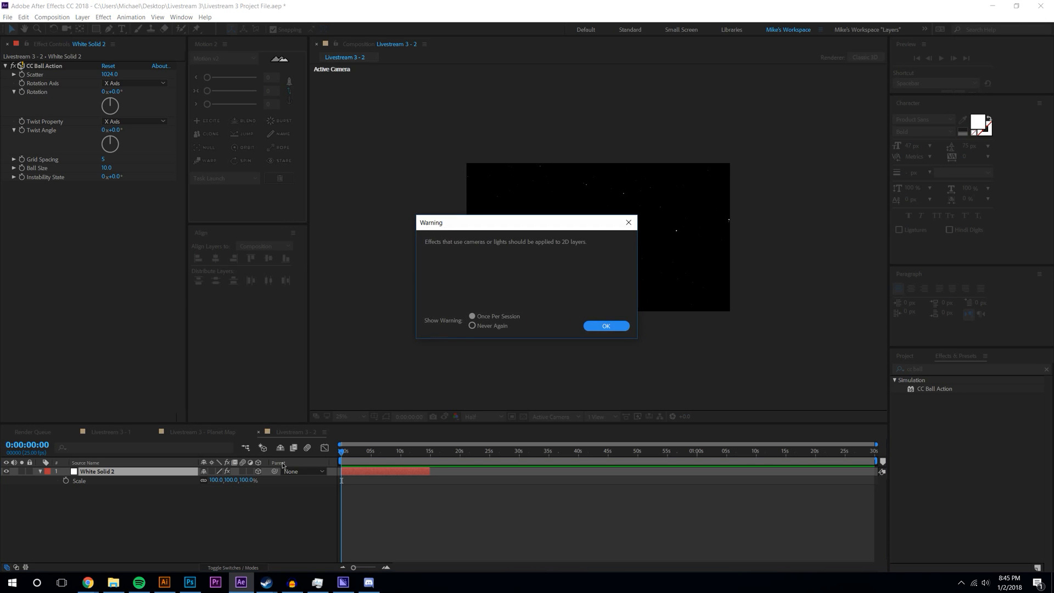
- Keyframe White Solid 2's Position so Z moves from 0 to -2632 by 0:00:16:15
left_click(614, 322)
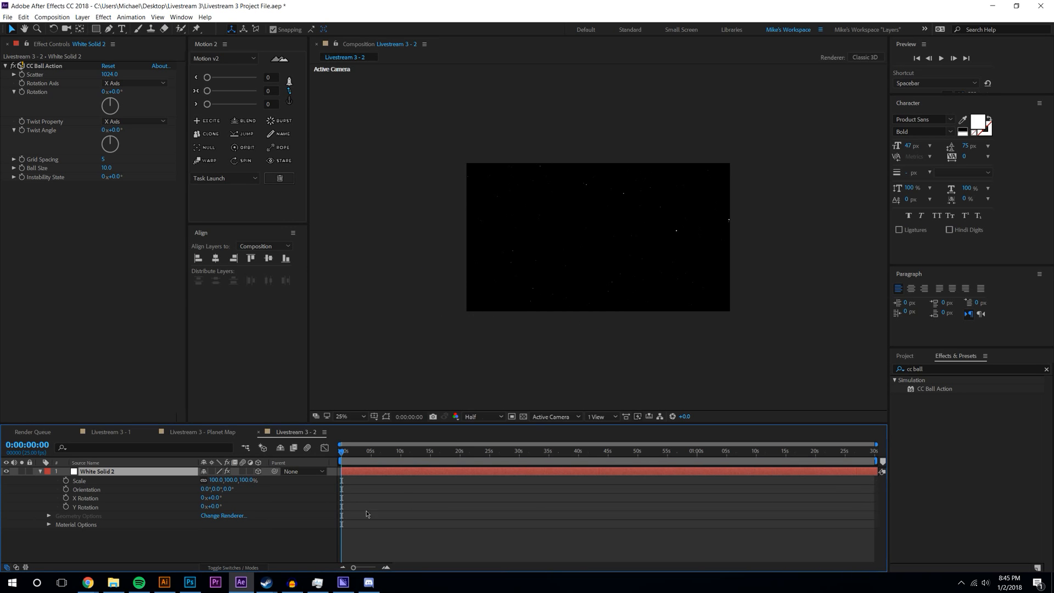
key("p")
left_click(66, 481)
left_click(440, 452)
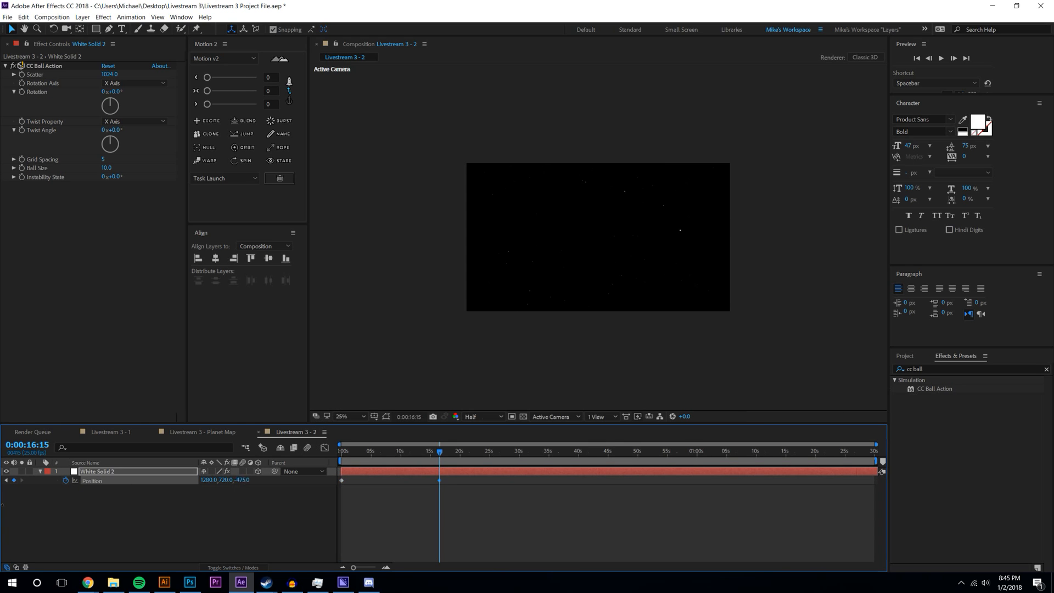
mouse_move(242, 480)
left_mouse_down()
mouse_move(208, 480)
mouse_move(249, 483)
left_mouse_up()
left_click(578, 295)
key("period")
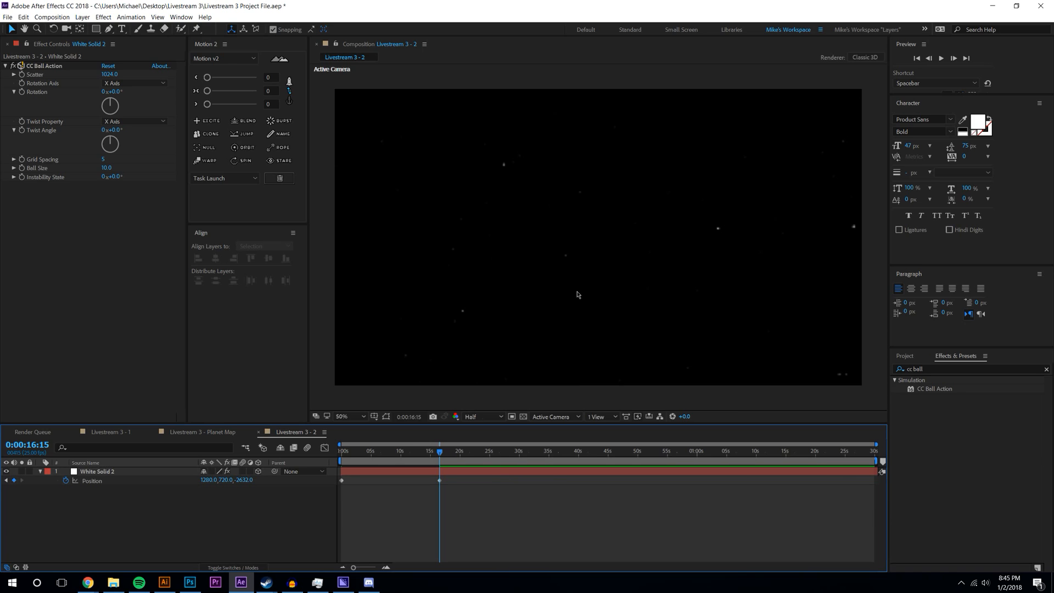
left_click(116, 475)
- Duplicate the star layer, offset the copy later, and keyframe its Opacity starting at 0%
key("ctrl+d")
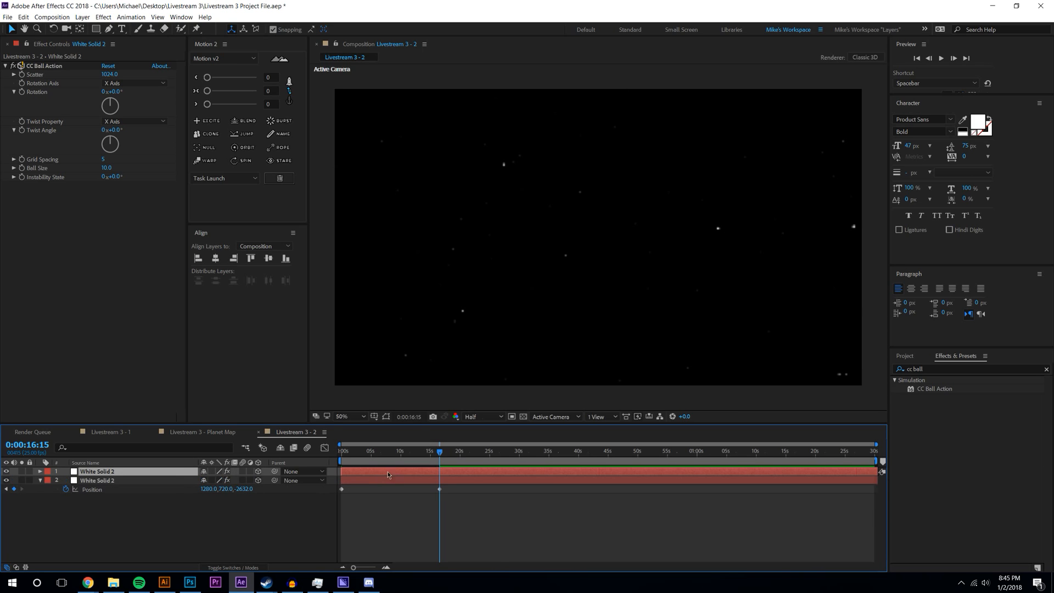
key("u")
left_click_drag(360, 488, 443, 490)
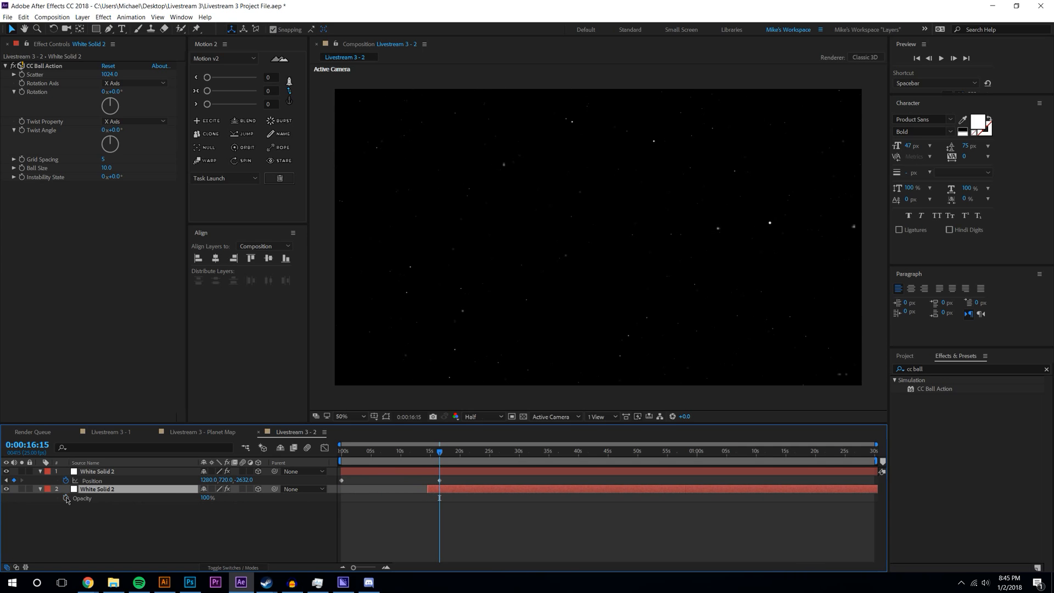
key("alt+shift+t")
key("j")
left_click_drag(208, 506, 155, 508)
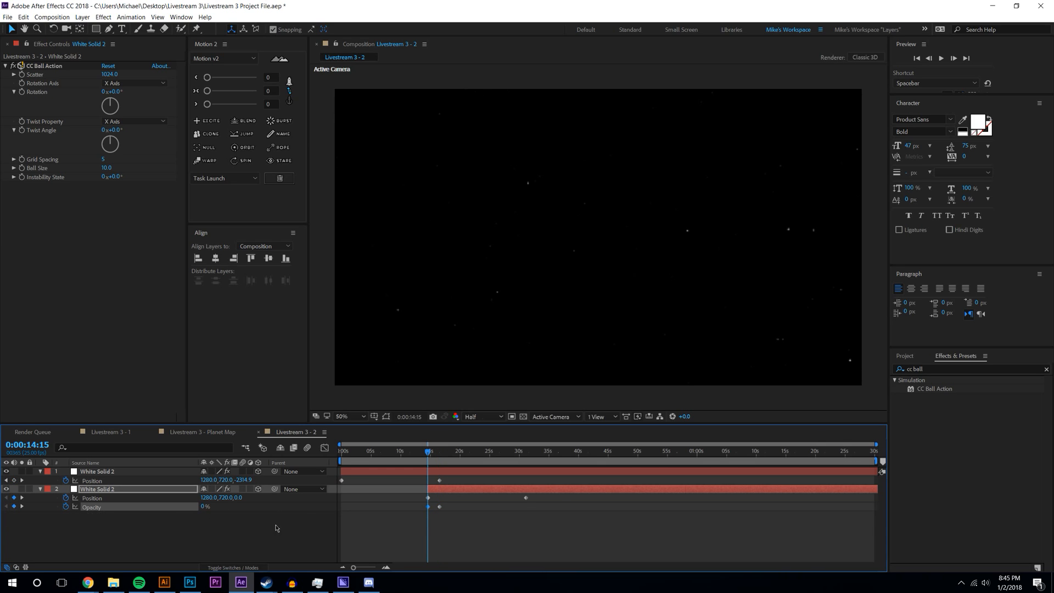
left_click(206, 526)
- Retime the copy's opacity fade near 16 s and scrub the animation with the copy hidden
left_click_drag(428, 453, 479, 453)
mouse_move(442, 505)
left_mouse_down()
mouse_move(452, 506)
mouse_move(438, 458)
mouse_move(454, 492)
left_mouse_up()
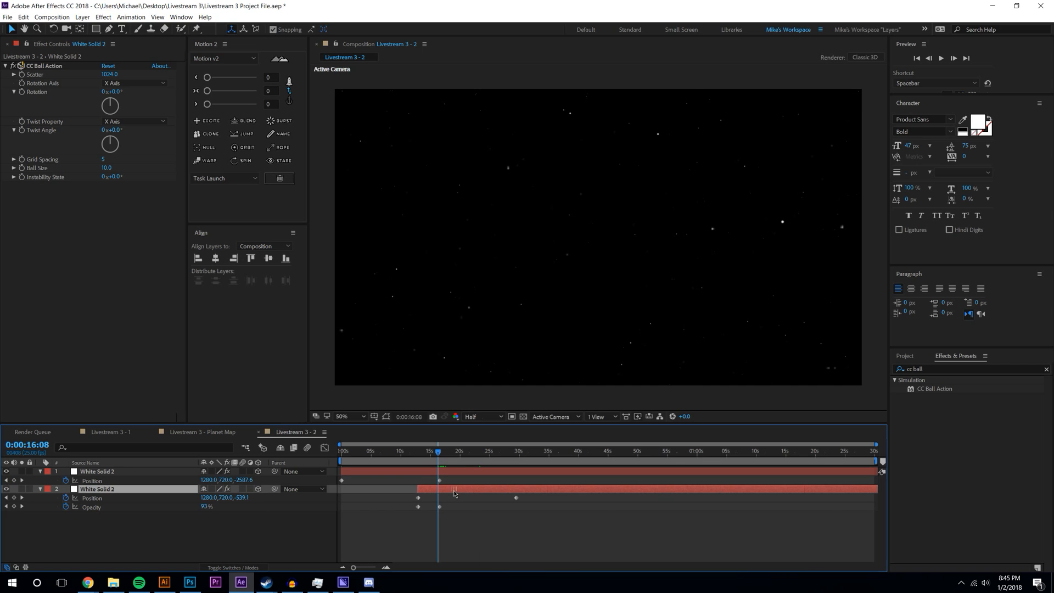
left_click(448, 499)
key("k")
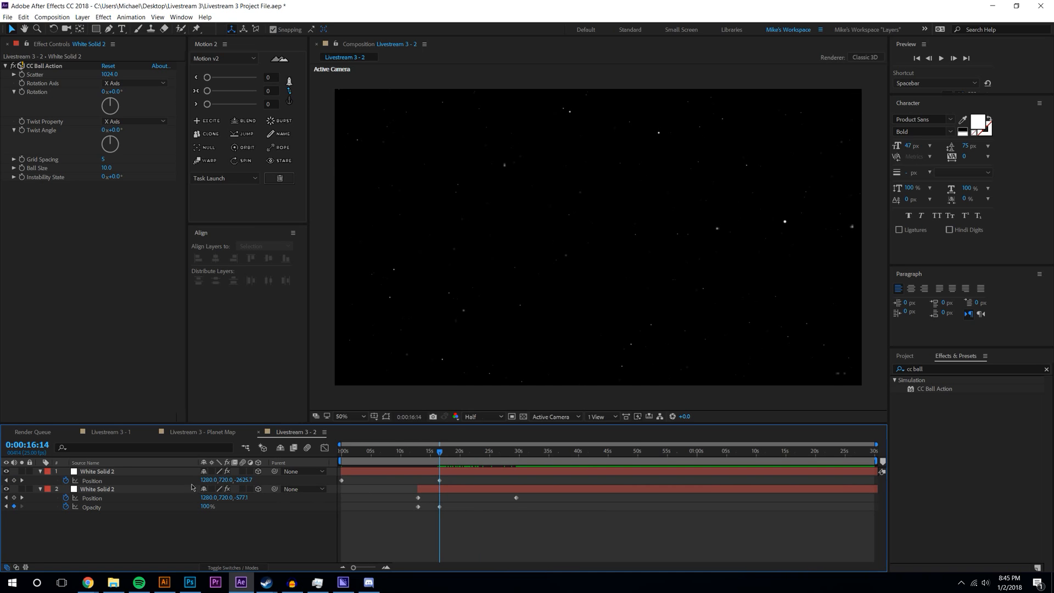
left_click(578, 470)
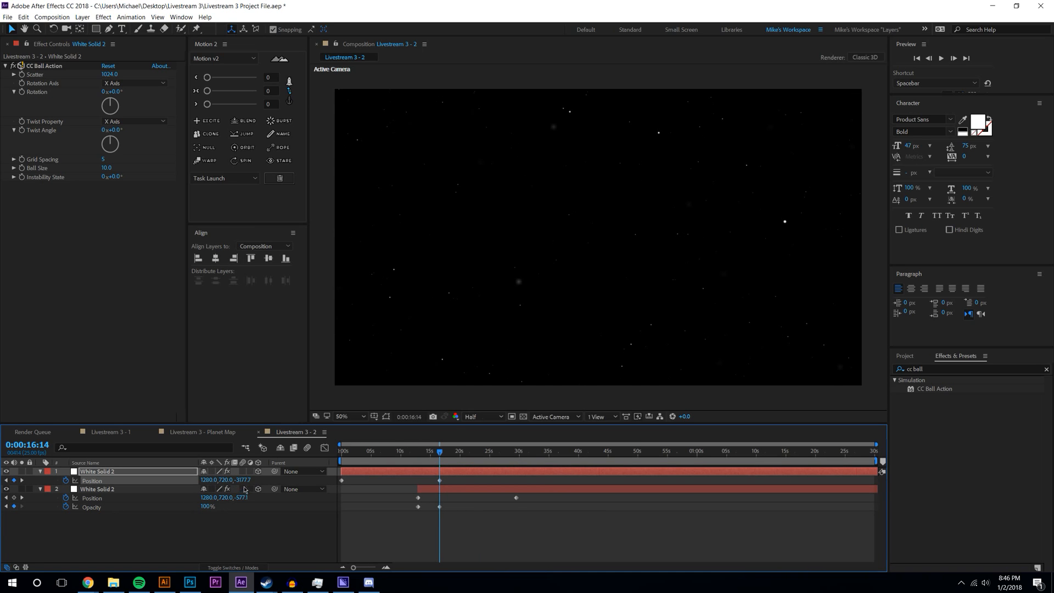
left_click(78, 543)
mouse_move(439, 451)
left_mouse_down()
mouse_move(305, 453)
mouse_move(542, 438)
mouse_move(394, 439)
mouse_move(448, 435)
mouse_move(434, 439)
left_mouse_up()
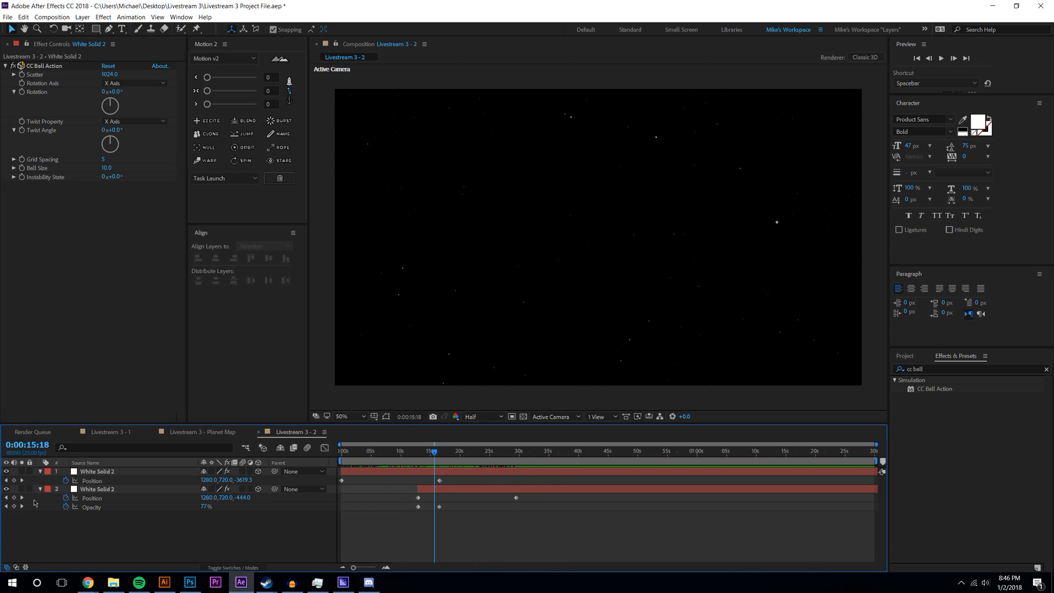
left_click(6, 489)
mouse_move(436, 454)
left_mouse_down()
mouse_move(394, 452)
mouse_move(481, 444)
mouse_move(440, 453)
left_mouse_up()
left_click(442, 452)
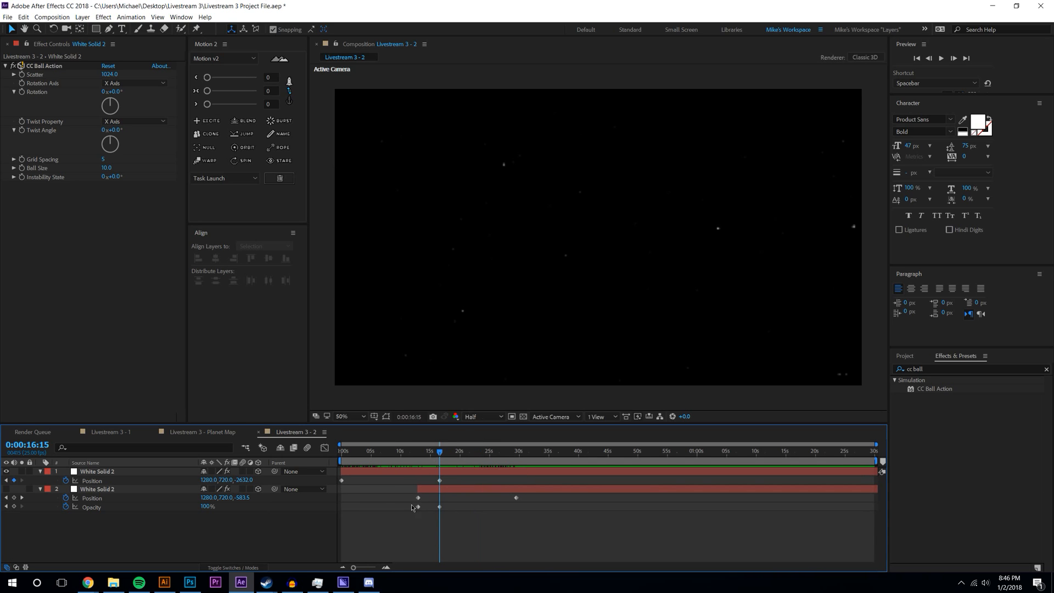
- Trim the top star layer's end at about 16 s and slide all keyframes earlier
left_click(445, 472)
key("alt+bracketright")
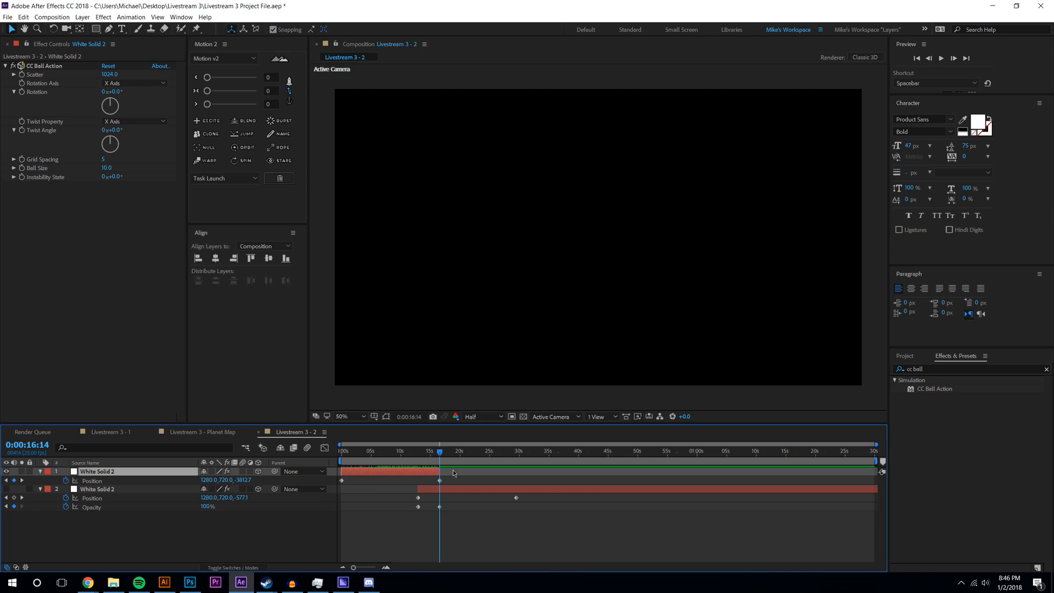
left_click(445, 522)
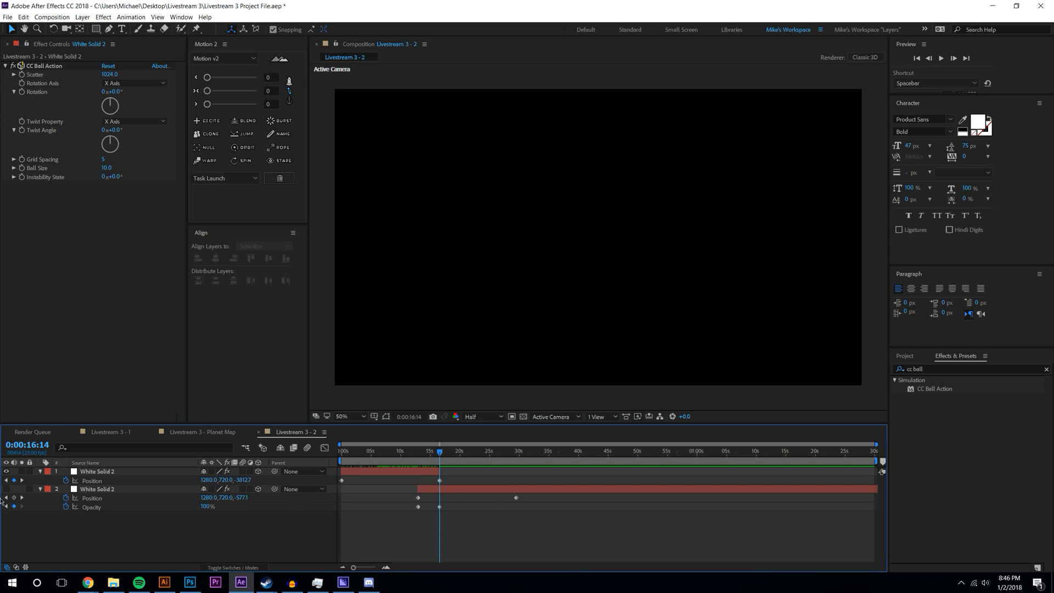
key("Home")
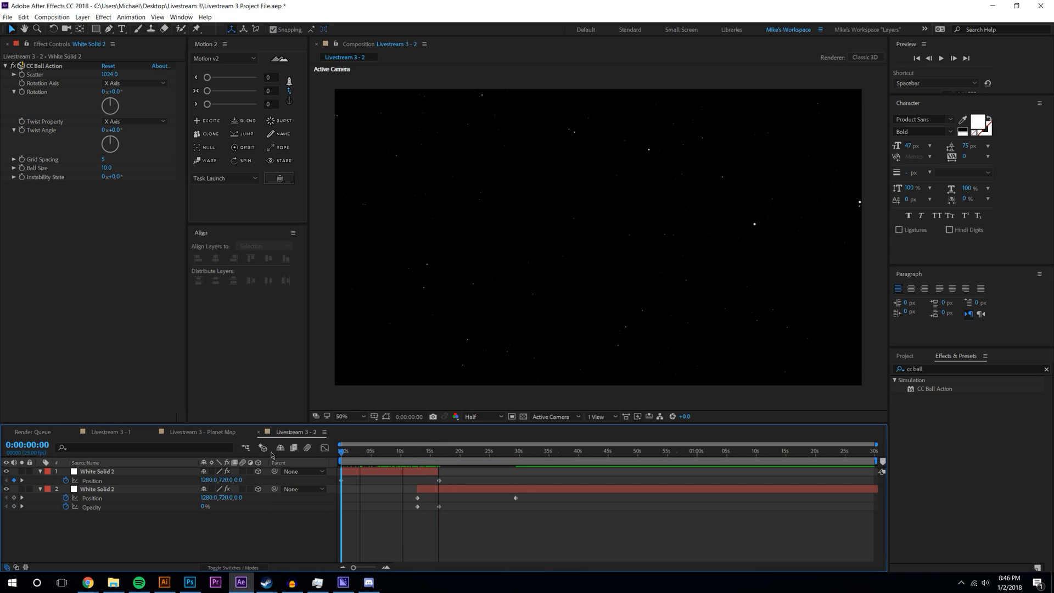
key("ctrl+a")
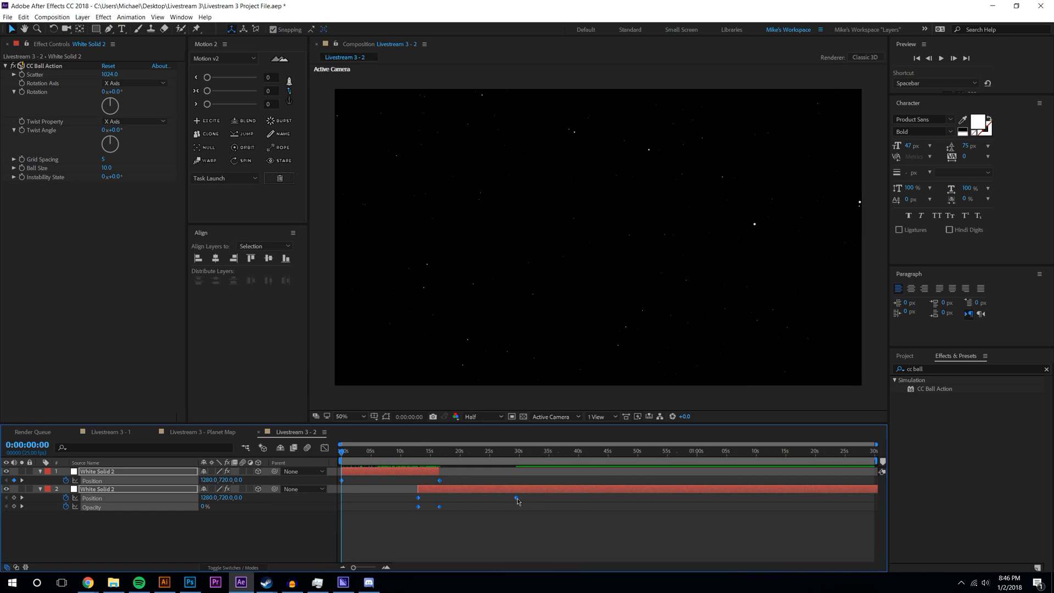
left_click_drag(421, 500, 400, 502)
left_click(413, 499)
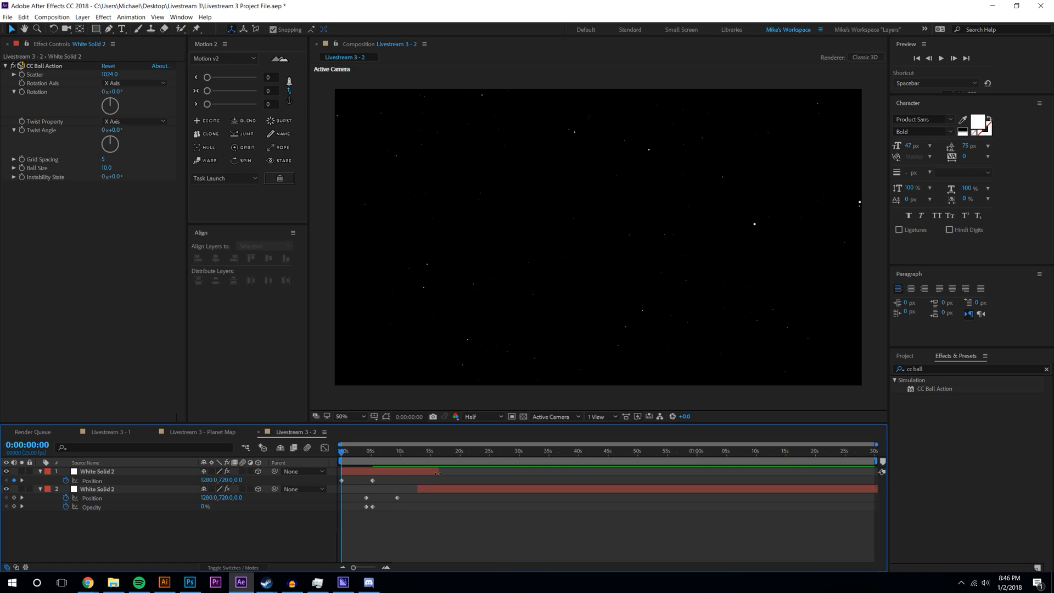
- Align the layers so the top one ends near 5 s and the copy starts around 4 s
left_click(372, 481)
left_click_drag(419, 490, 369, 509)
key("k")
key("k")
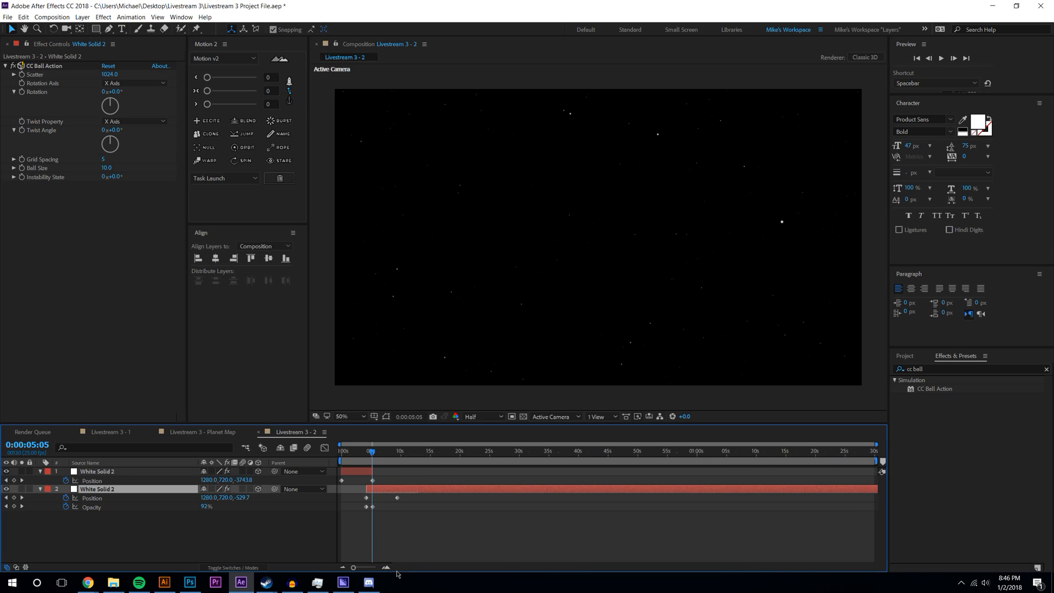
left_click(386, 567)
left_click_drag(385, 472, 380, 487)
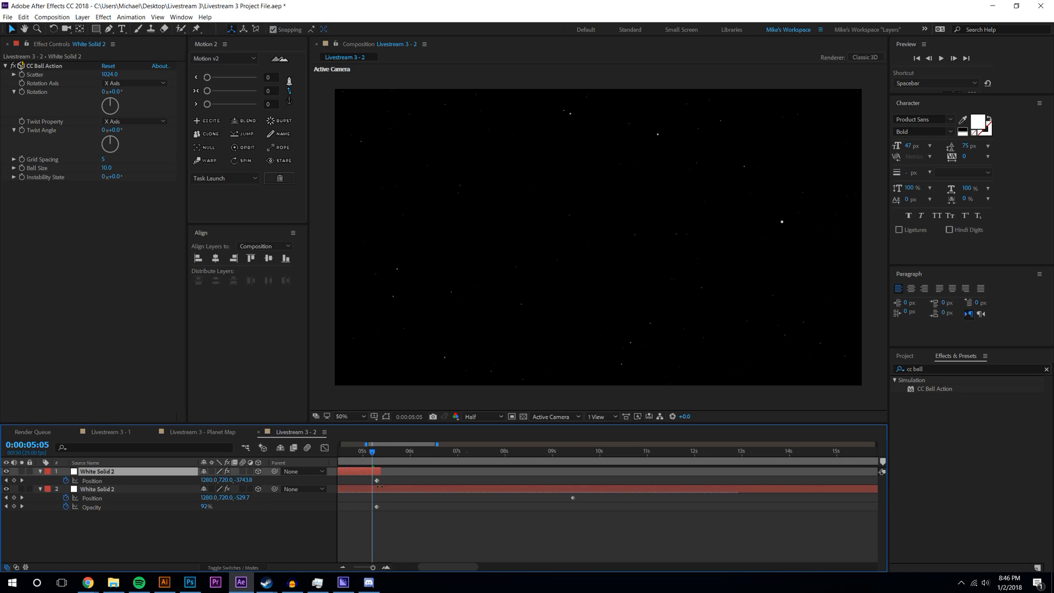
left_click_drag(432, 568, 413, 567)
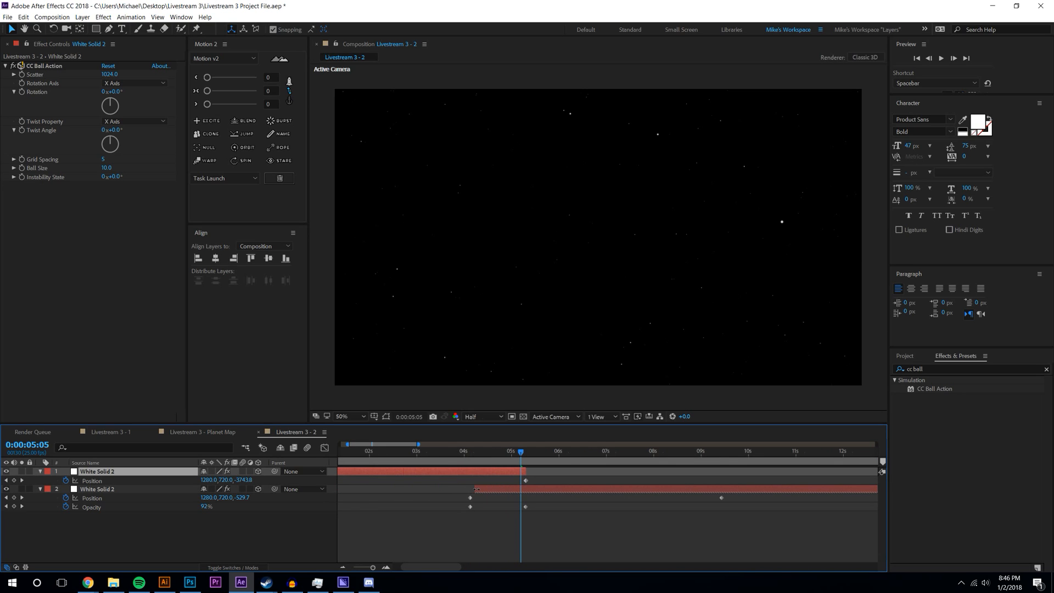
left_click_drag(476, 489, 472, 489)
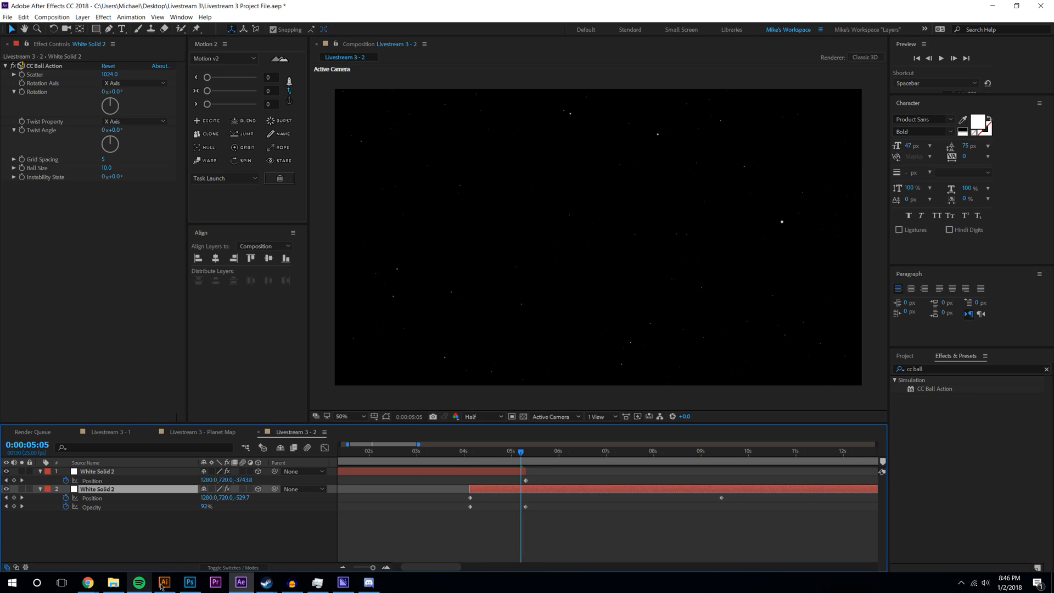
- Preview the starfield animation from the start of the comp
left_click(138, 583)
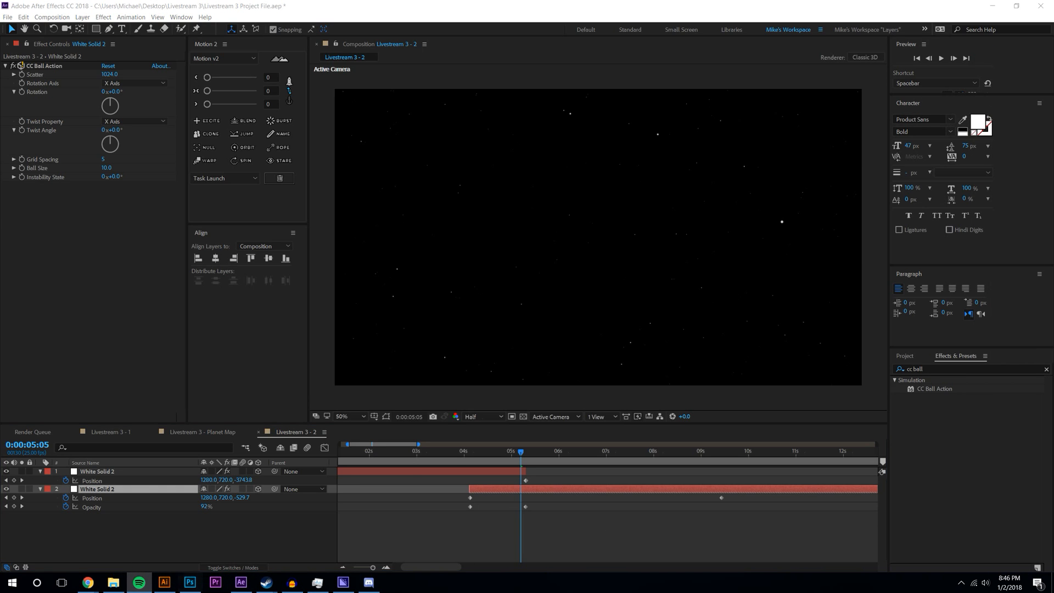
left_click(608, 529)
key("Page_Up")
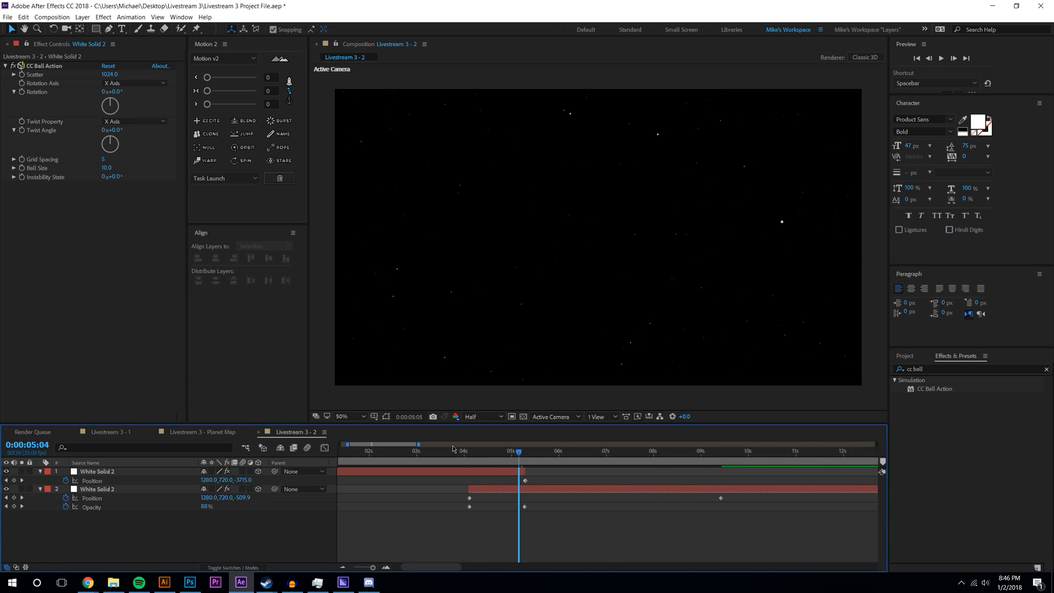
key("Home")
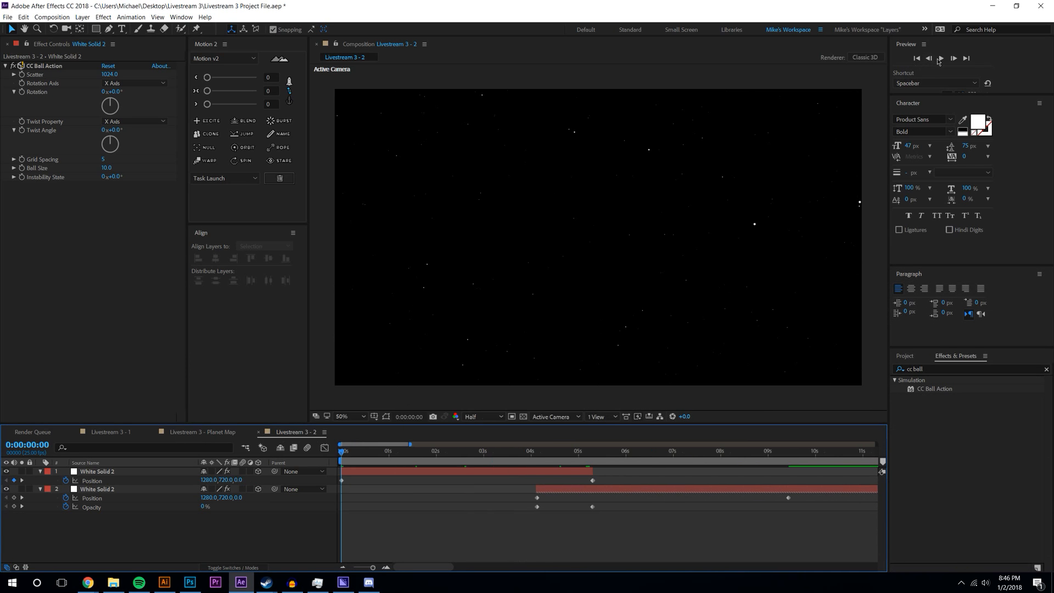
left_click(940, 58)
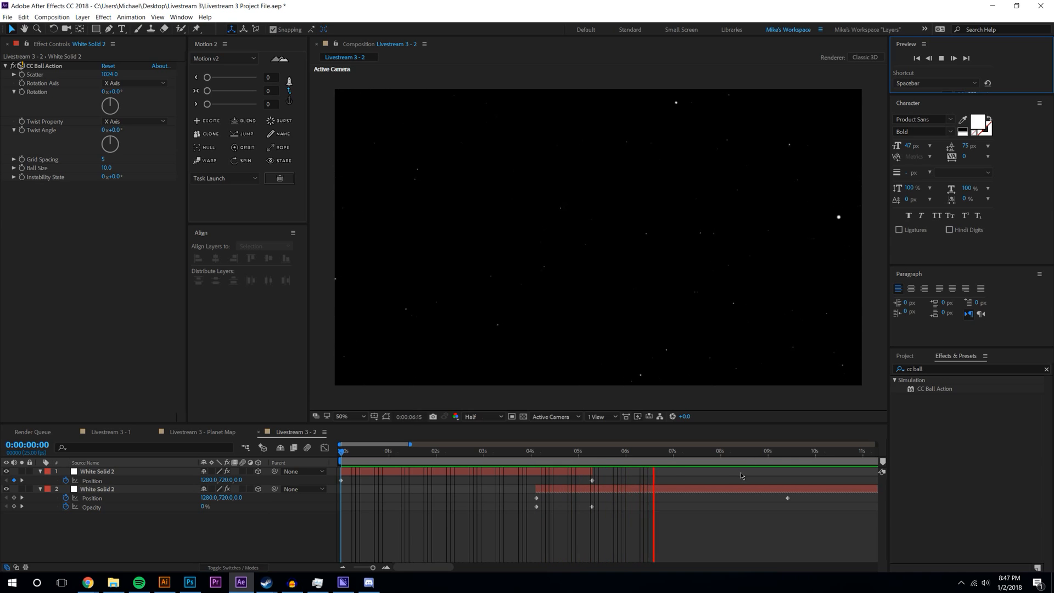
- Stop the preview and set the lower star layer's Z Rotation to 180°
left_click(675, 451)
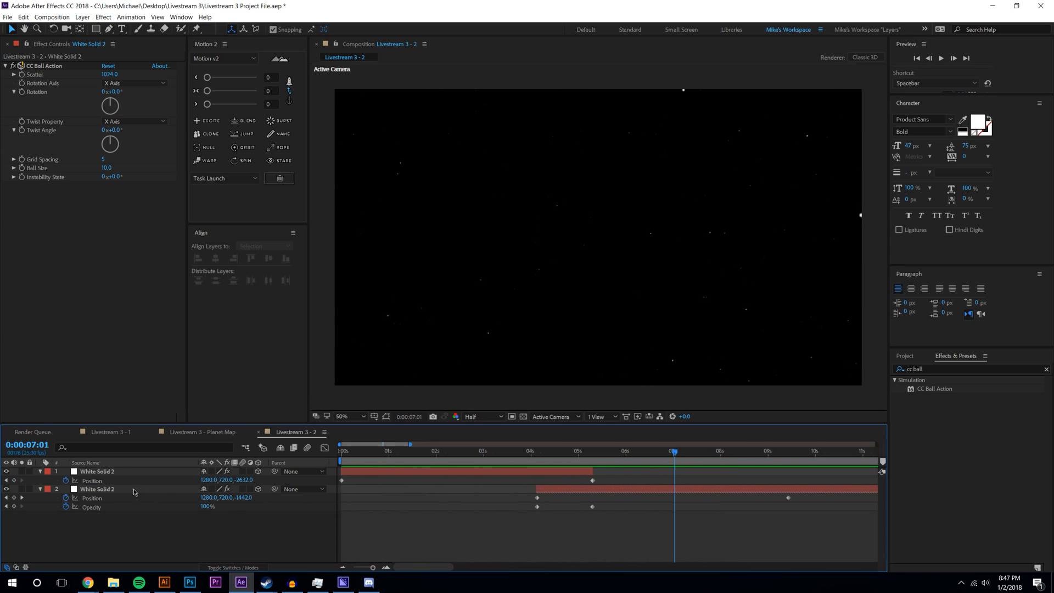
left_click(117, 489)
key("r")
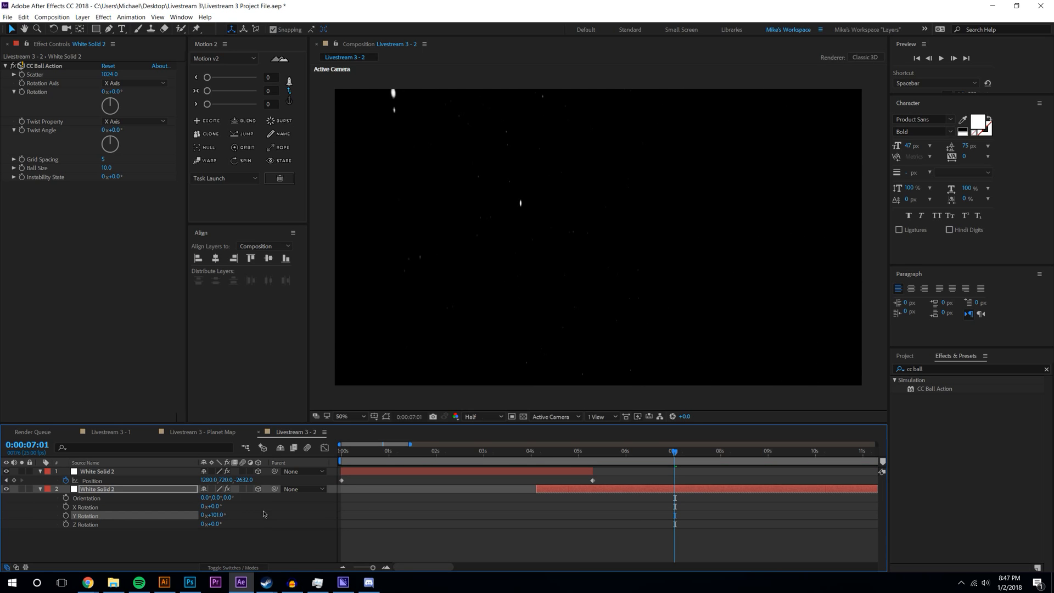
left_click_drag(212, 525, 251, 523)
left_click(215, 524)
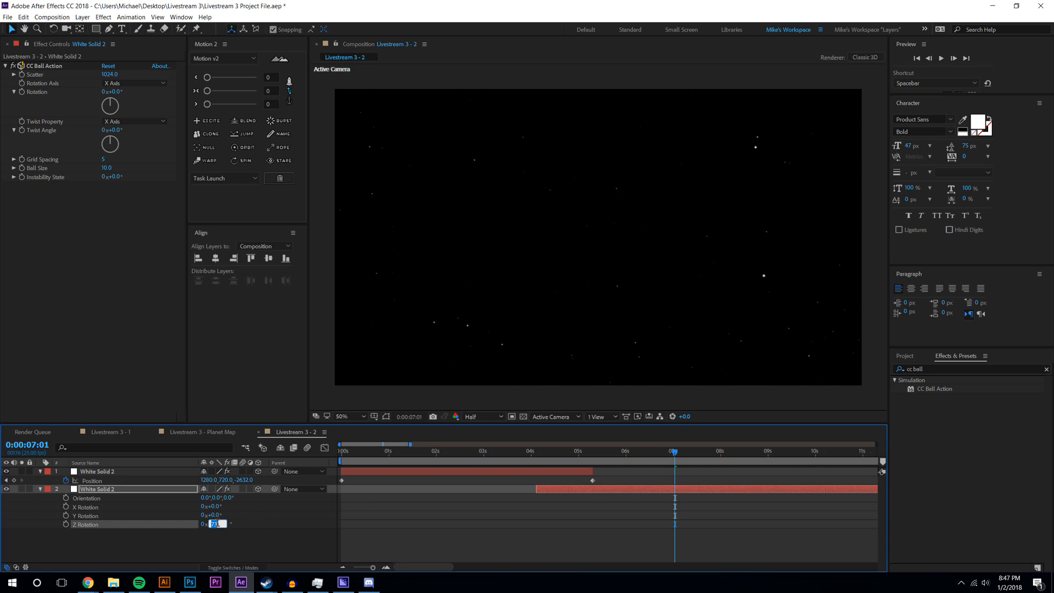
type("180")
key("Return")
- Zoom the viewer out to 25% and open the Layer menu's new-layer options
key("comma")
left_click(741, 547)
left_click(936, 390)
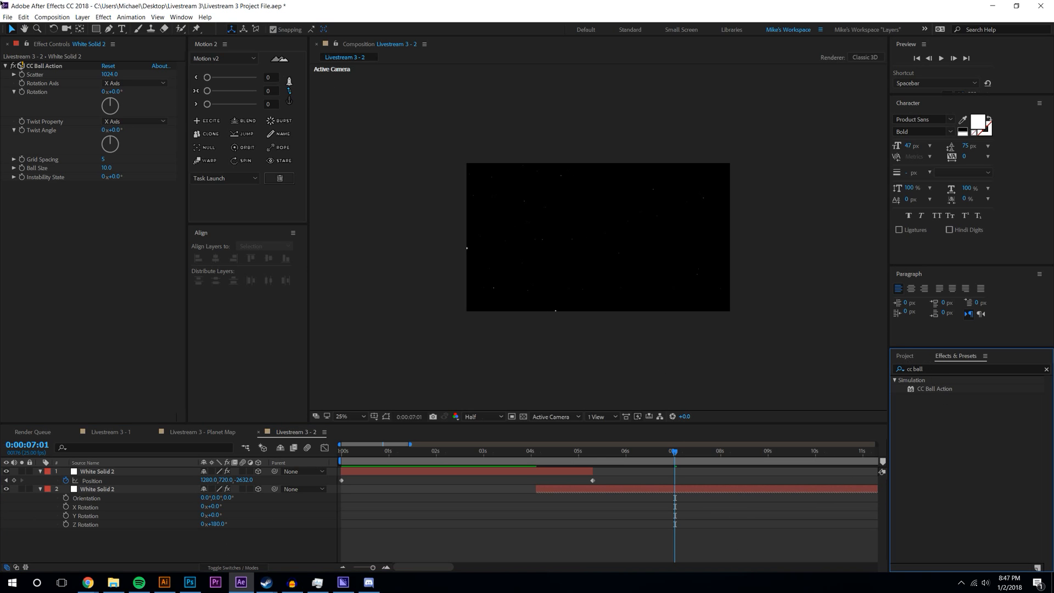
left_click(83, 17)
left_click(80, 18)
left_click(81, 18)
- Add Adjustment Layer 1 on top and apply the Echo effect to it
mouse_move(93, 28)
left_click(296, 88)
key("ctrl+5")
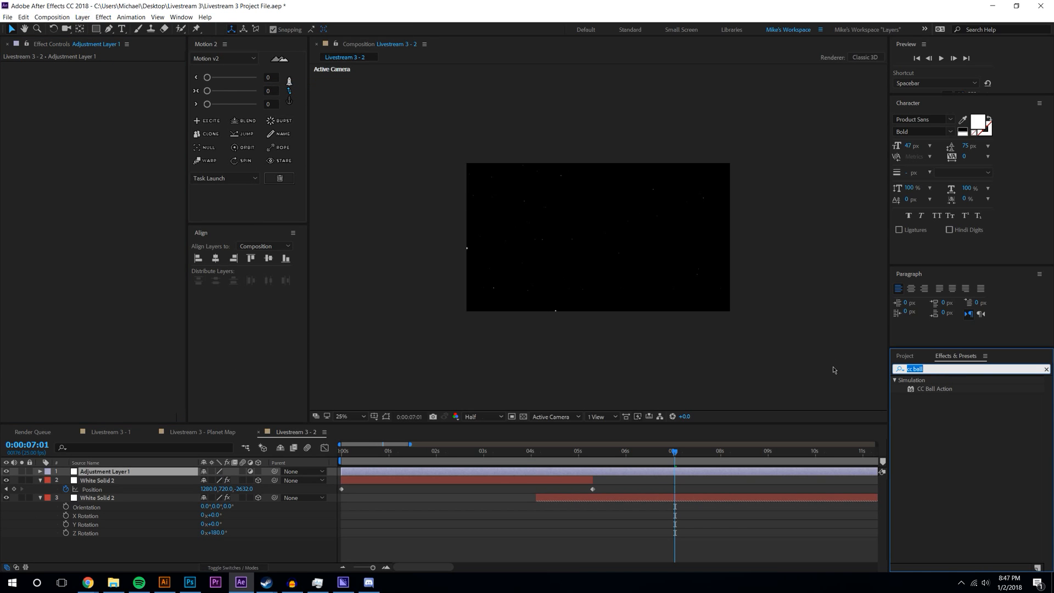
type("echo")
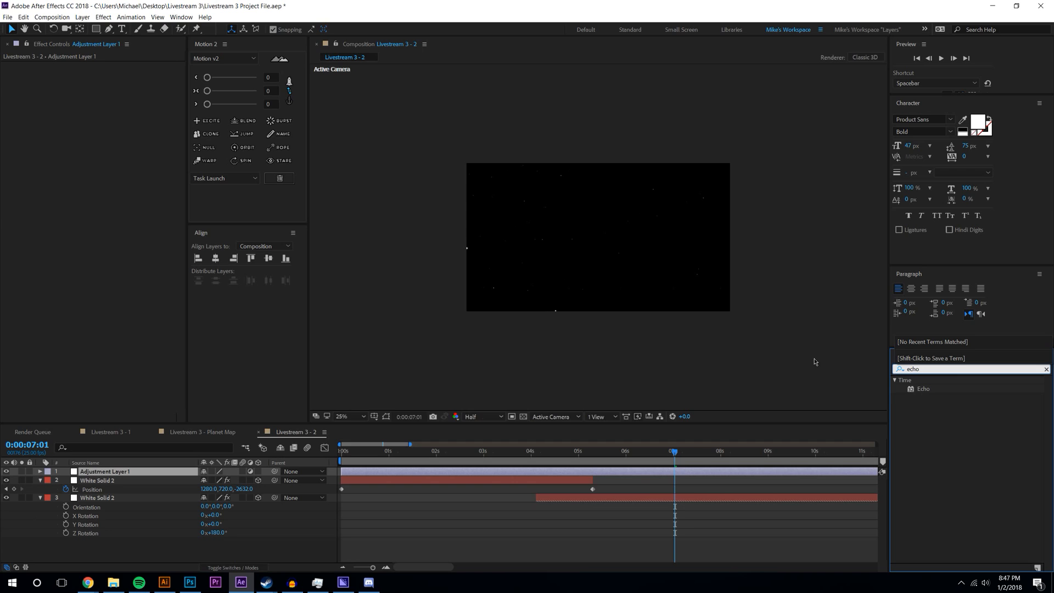
left_click_drag(923, 389, 144, 472)
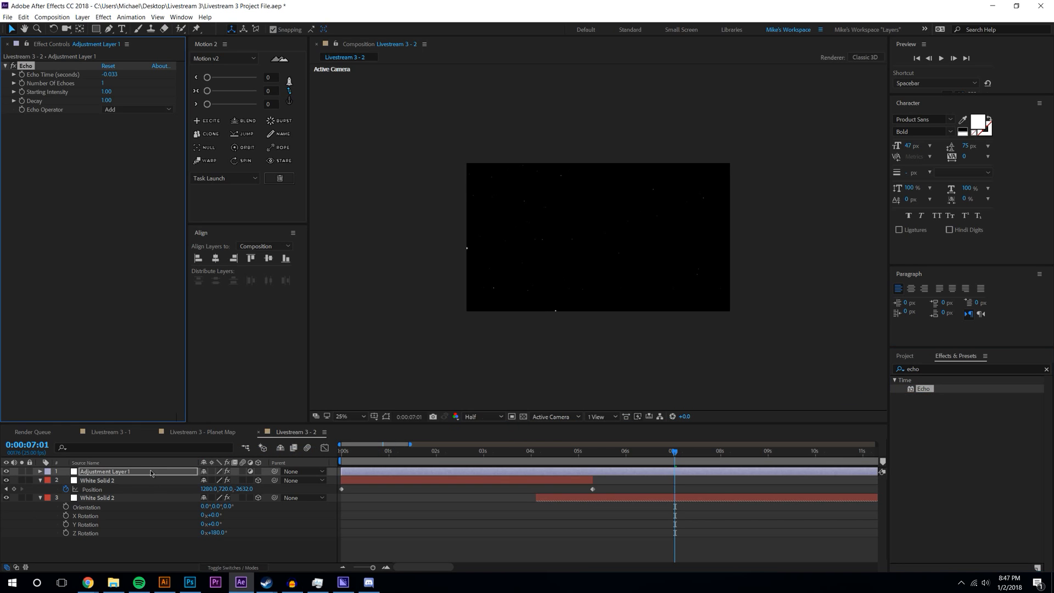
- Rewind and play the starfield preview at Full resolution
scroll(620, 276, "up", 2)
scroll(619, 276, "up", 1)
left_click_drag(568, 451, 361, 451)
left_click(482, 417)
left_click(482, 440)
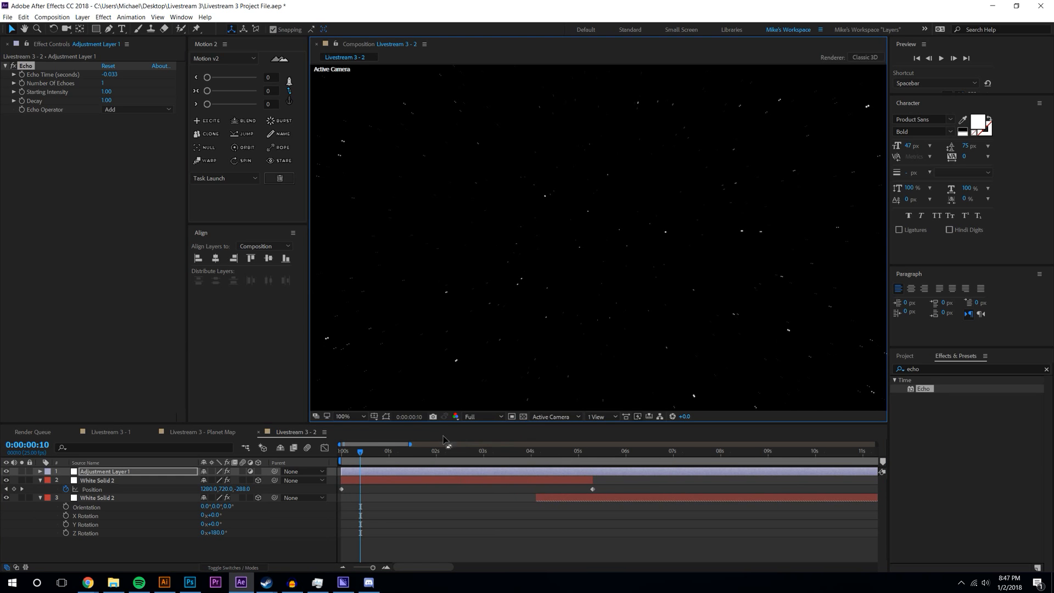
key("space")
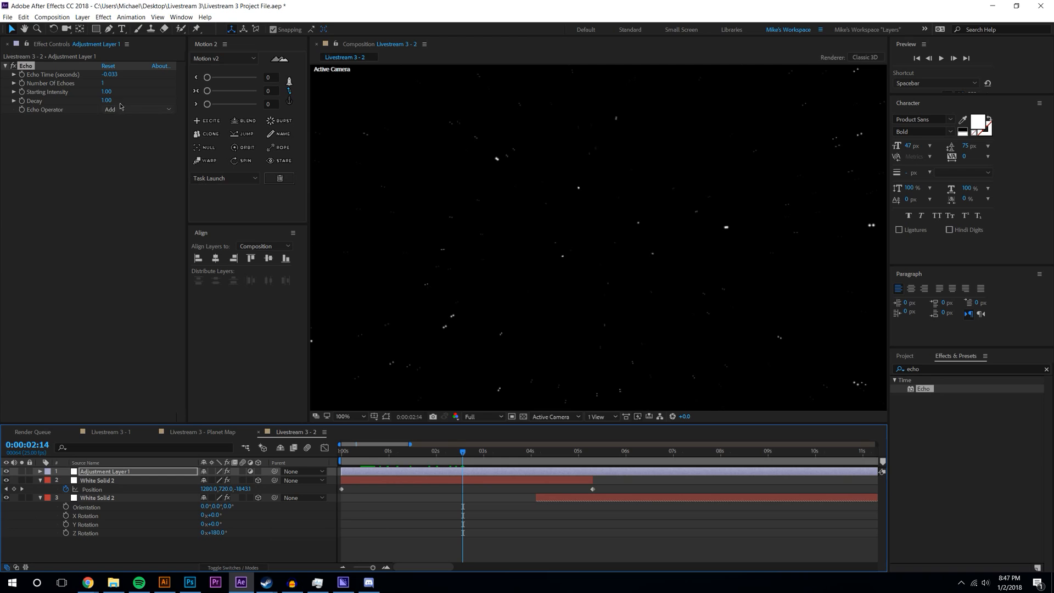
- Set Echo's Number Of Echoes to 74 and Echo Time to -0.010
left_click(110, 75)
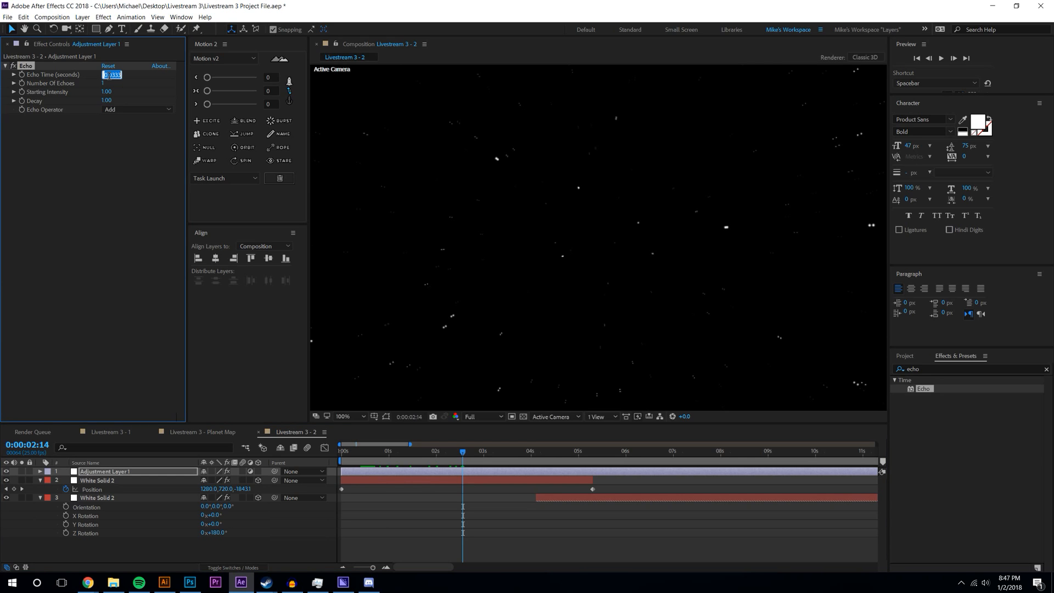
type(".0001")
key("Return")
key("Return")
left_click(103, 83)
type("74")
key("Return")
left_click_drag(109, 74, 183, 77)
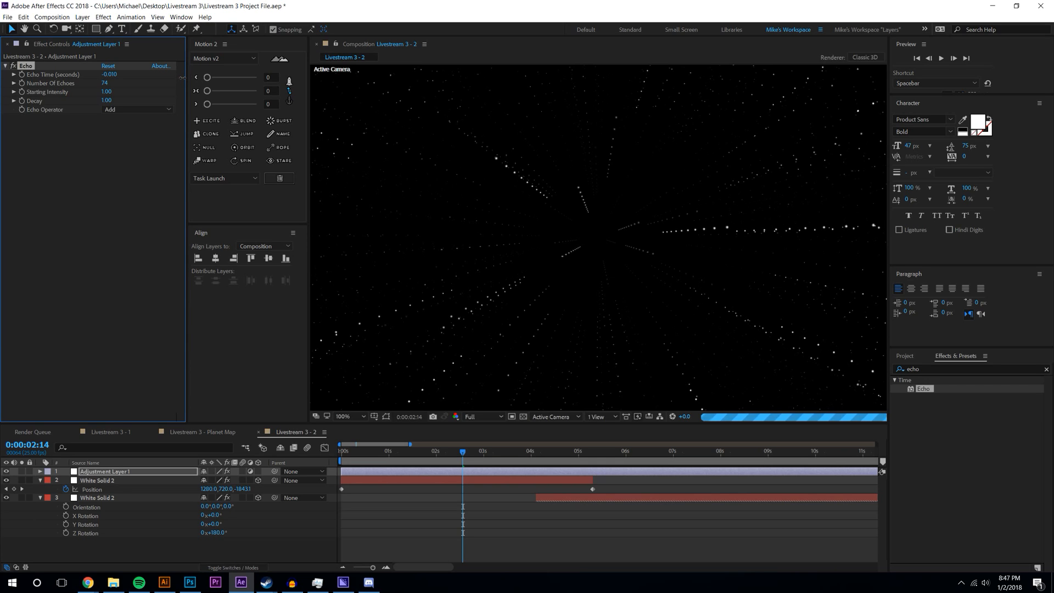
- Raise Number Of Echoes to 573 and look up 'streak' presets in Effects & Presets
left_click(168, 184)
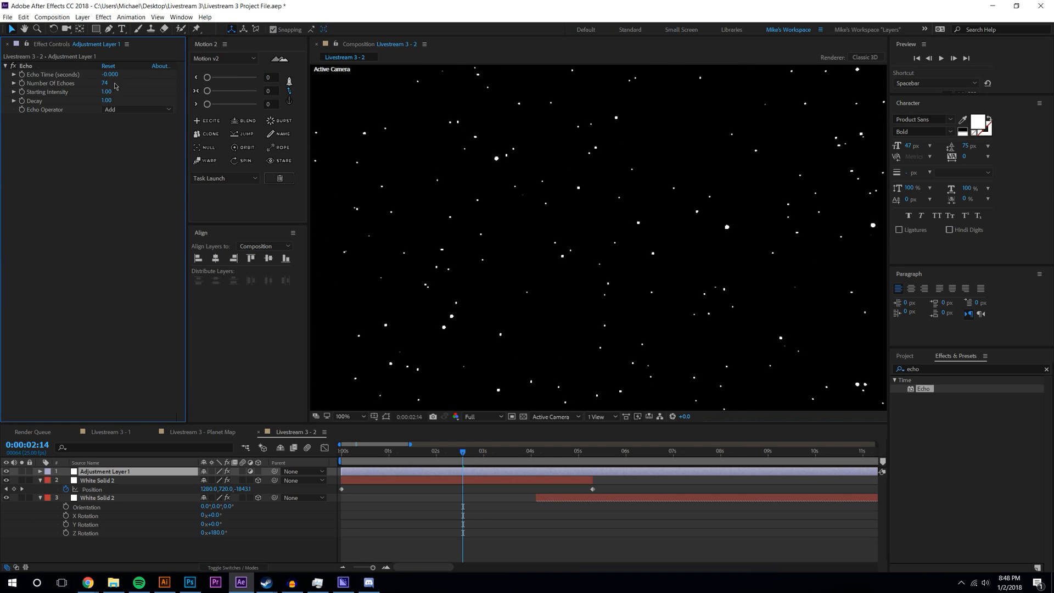
left_click_drag(104, 83, 368, 92)
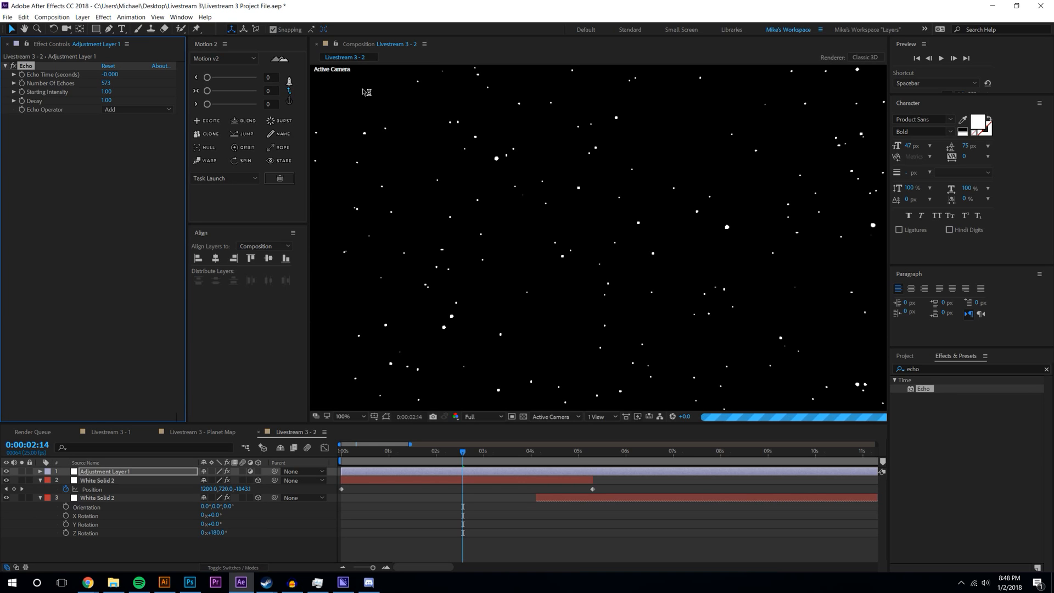
scroll(625, 179, "down", 2)
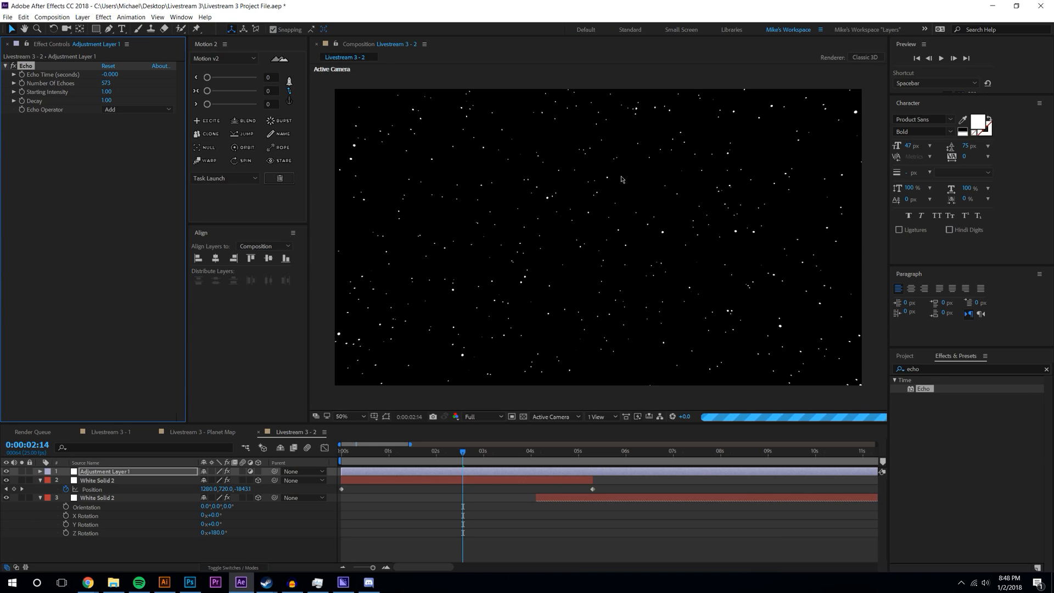
left_click(929, 368)
type("streak")
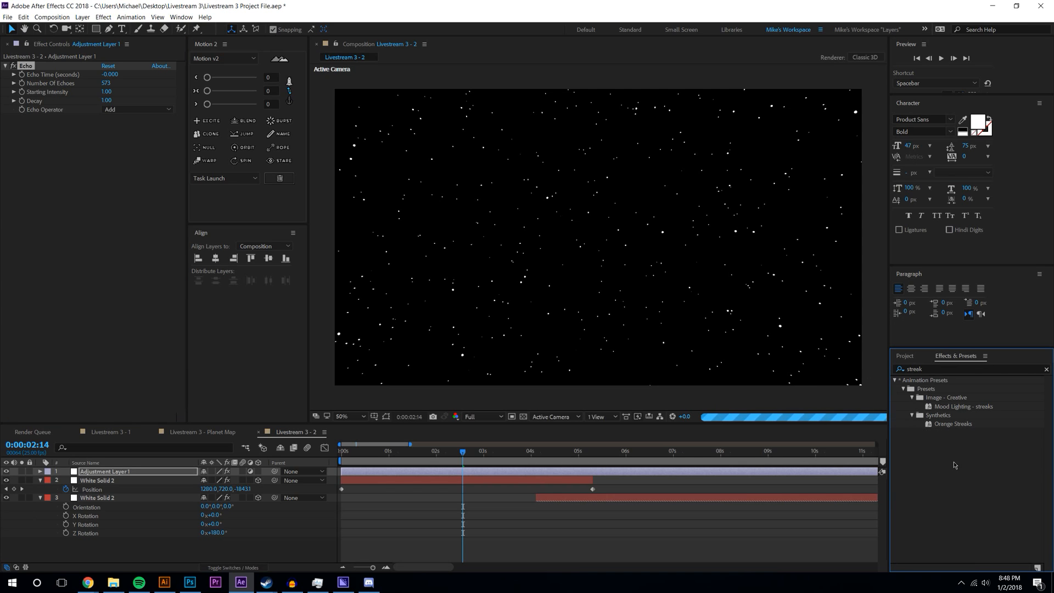
left_click(967, 408)
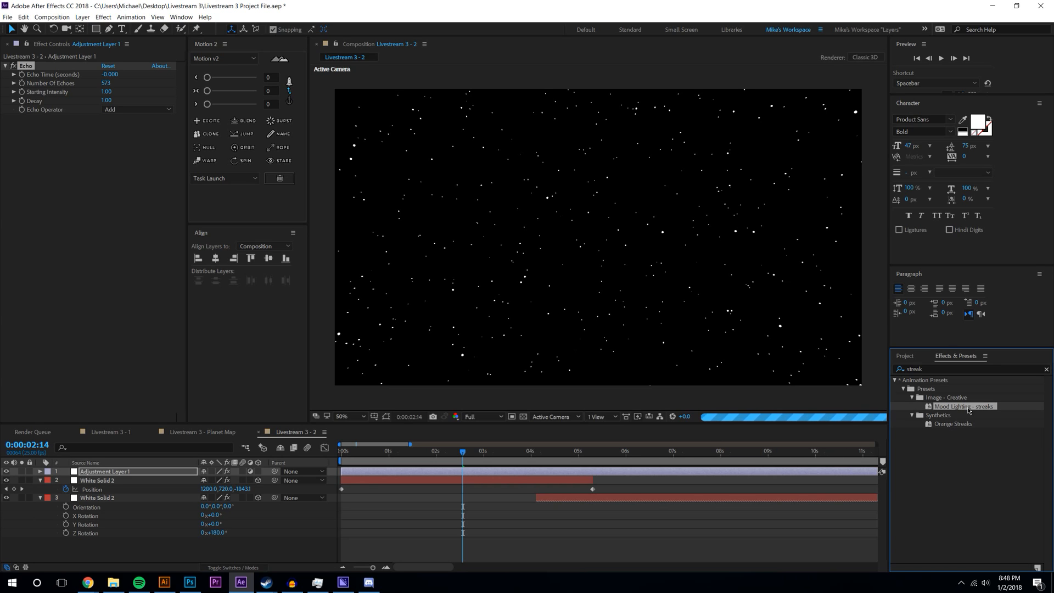
- Adjust Echo Time, settling on -0.015, while judging the streaks in the viewer
left_click_drag(115, 76, 110, 74)
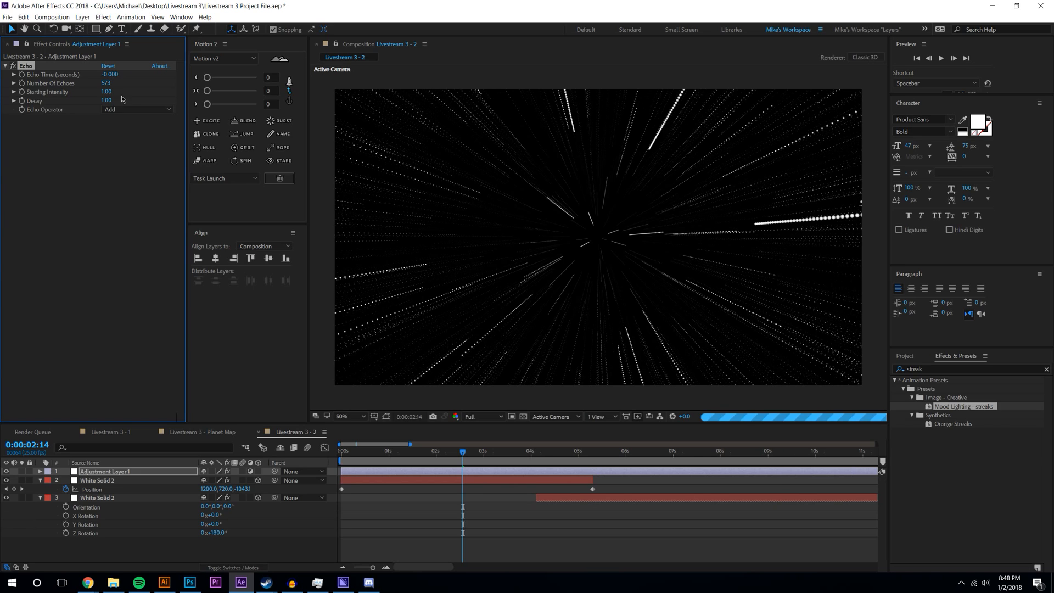
left_click_drag(113, 75, 115, 76)
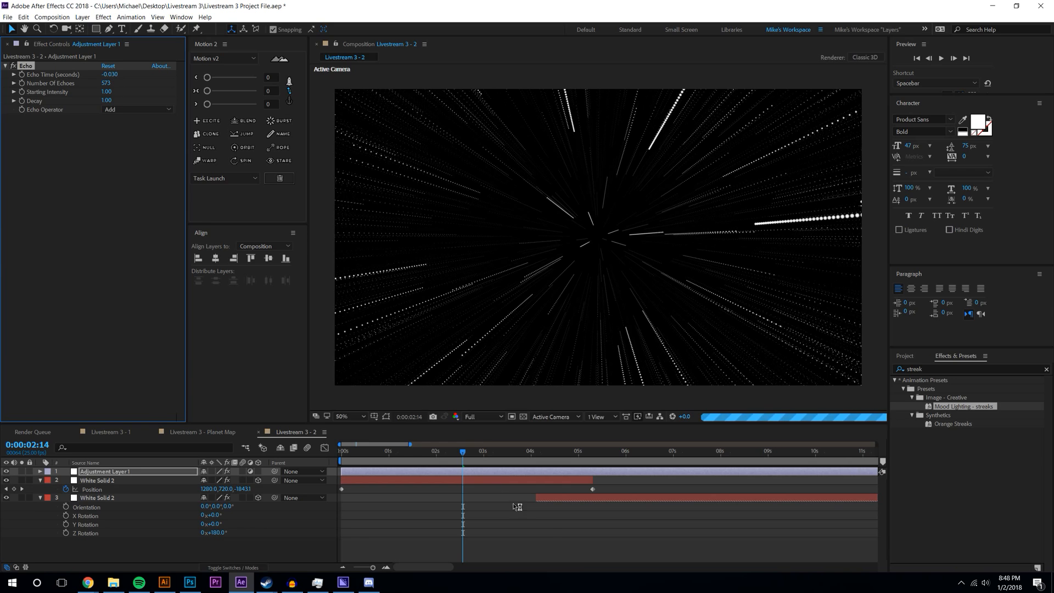
left_click(545, 535)
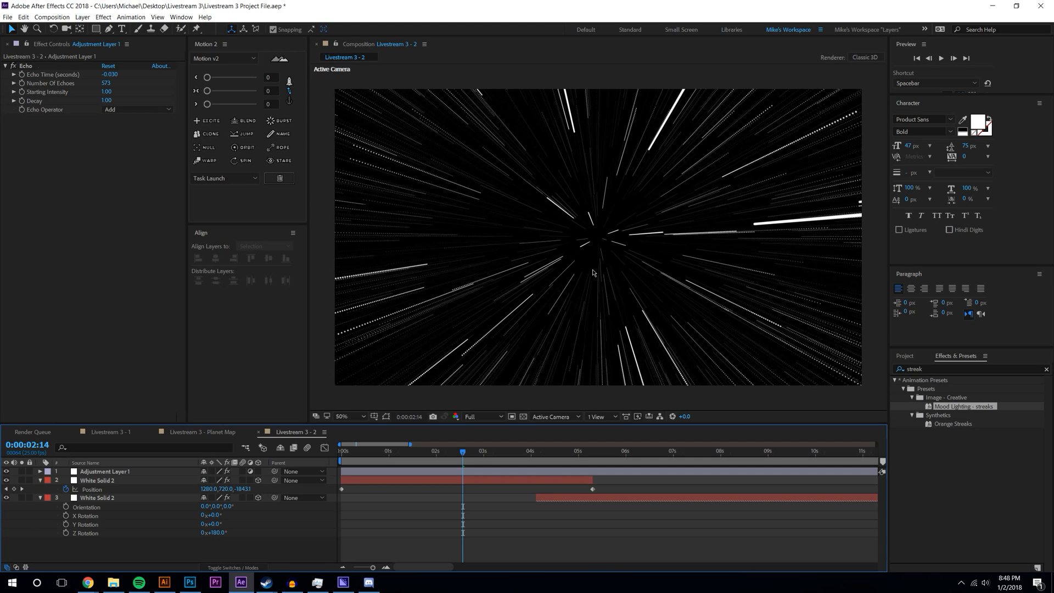
key("period")
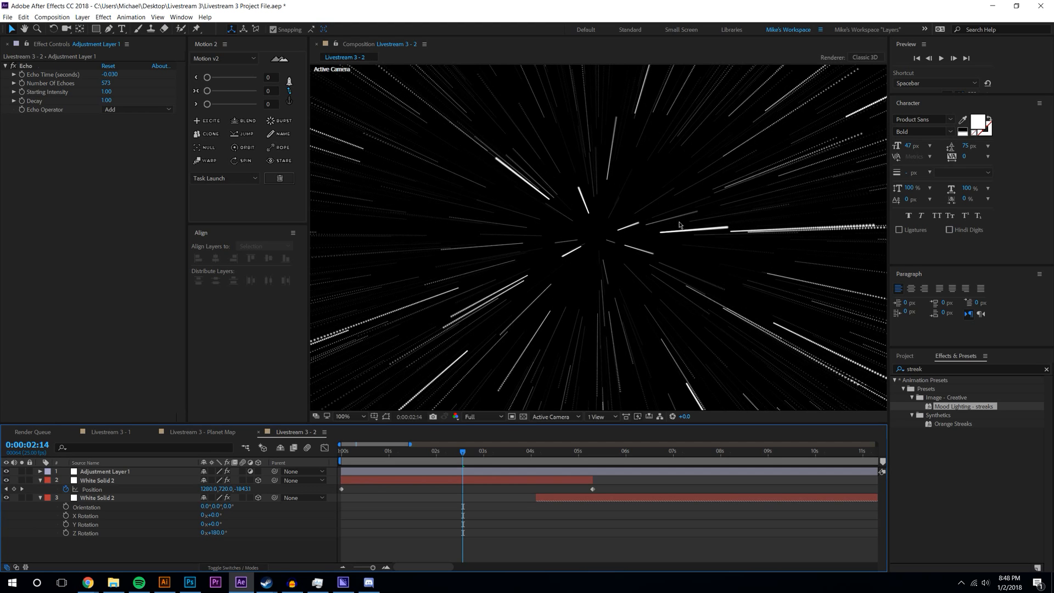
key("comma")
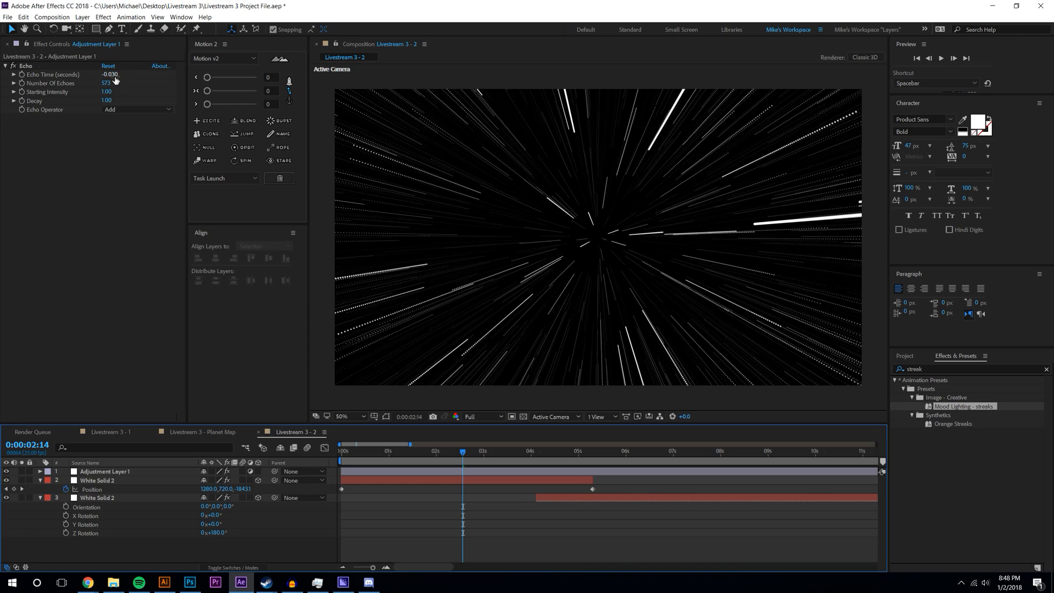
left_click_drag(117, 75, 117, 75)
left_click(112, 75)
key("BackSpace")
type("15")
key("Return")
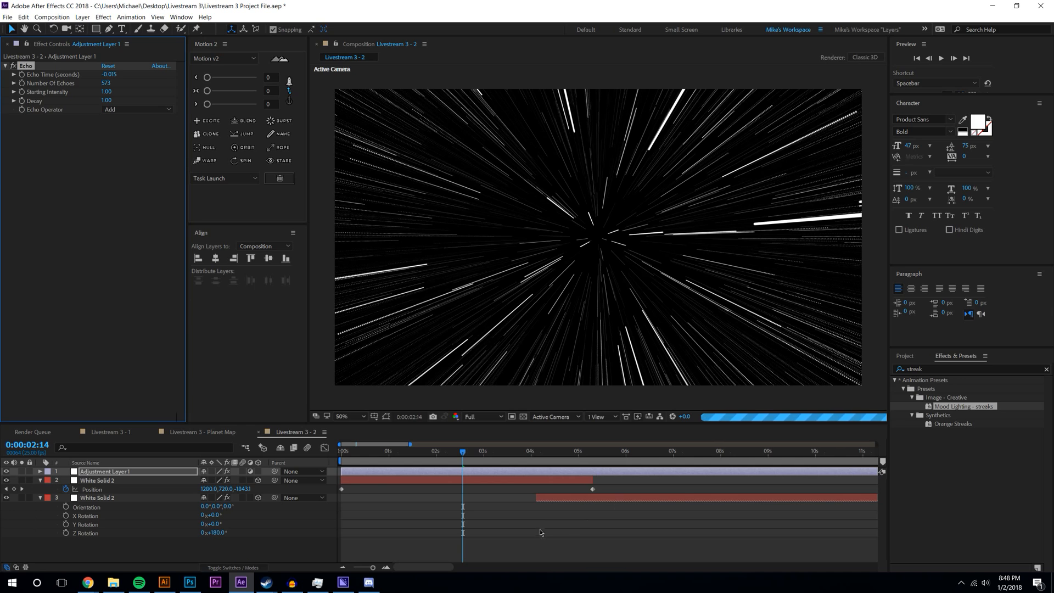
- Play the hyperspace preview from the start of the comp at 50% zoom
key("comma")
key("comma")
key("period")
key("period")
key("Home")
left_click(942, 58)
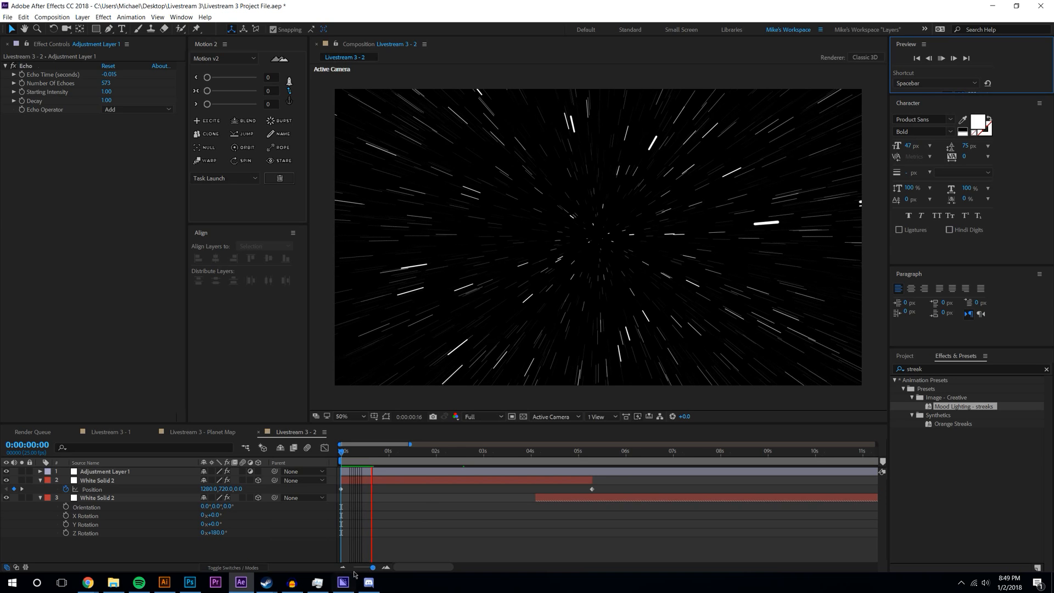
- Check resource use in an enlarged Task Manager, then move it aside
left_click(318, 585)
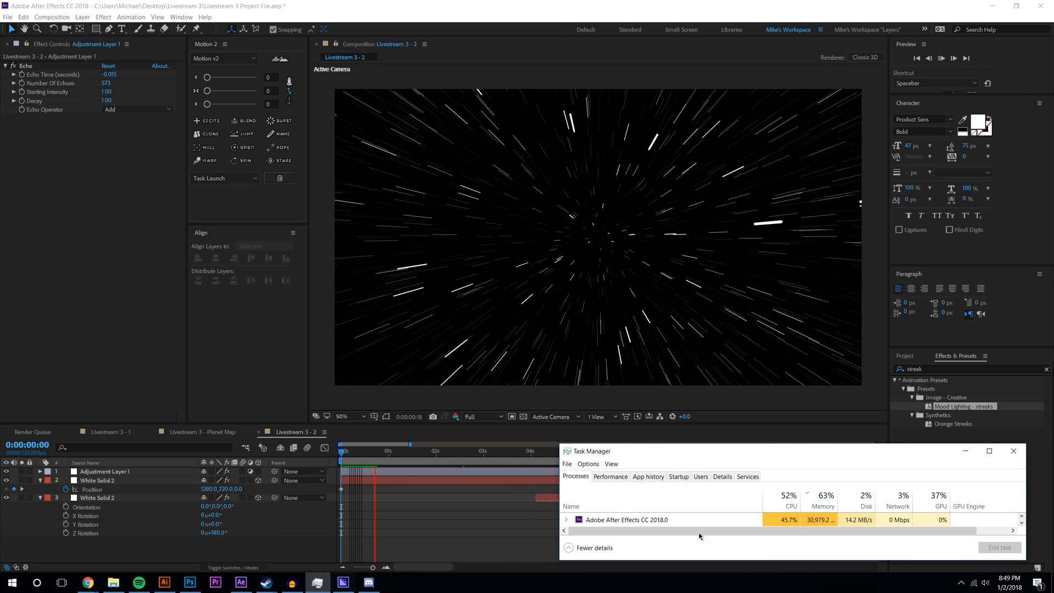
left_click_drag(821, 444, 993, 444)
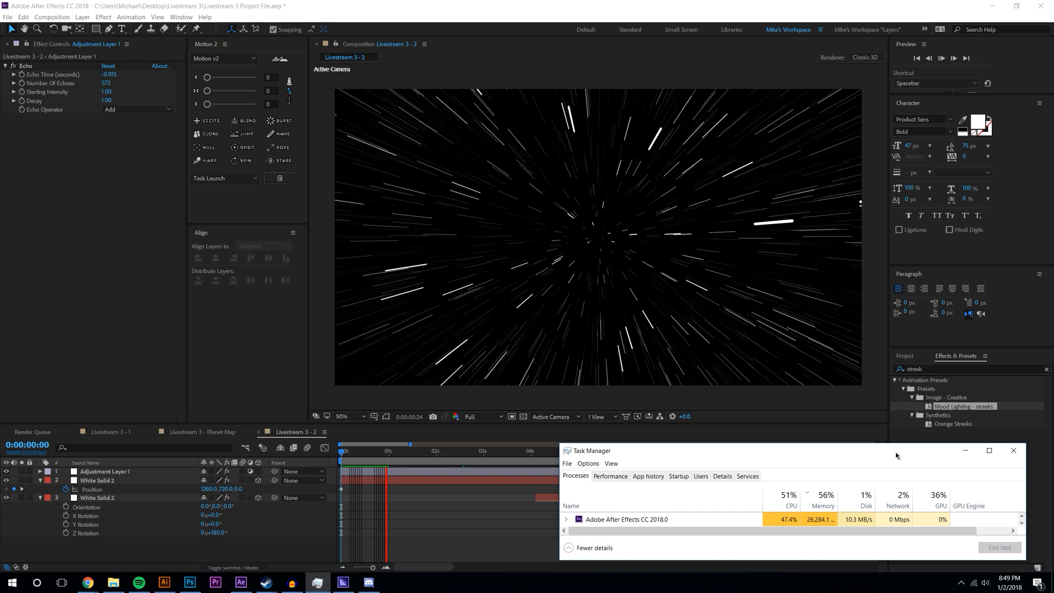
left_click_drag(758, 460, 1053, 398)
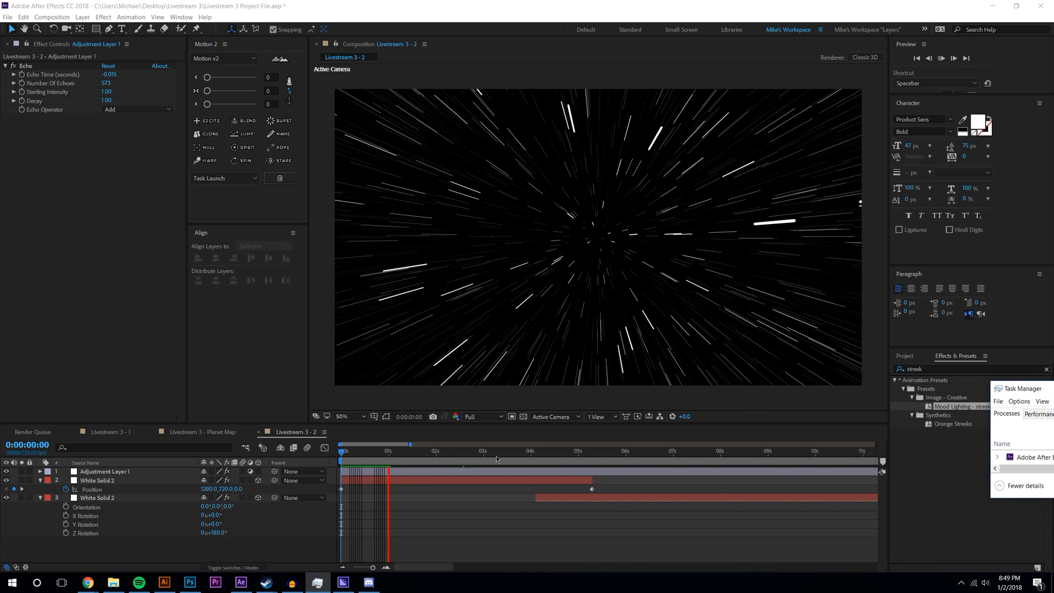
- Replay the preview and zoom the timeline out to show the comp's full length
left_click_drag(383, 452, 320, 453)
left_click(942, 58)
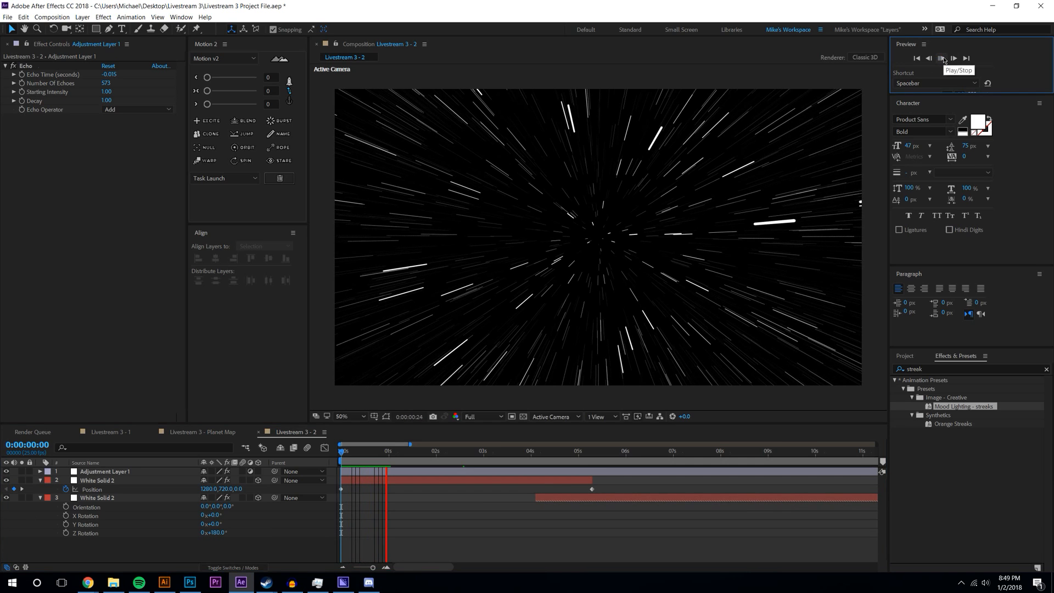
left_click_drag(377, 451, 494, 451)
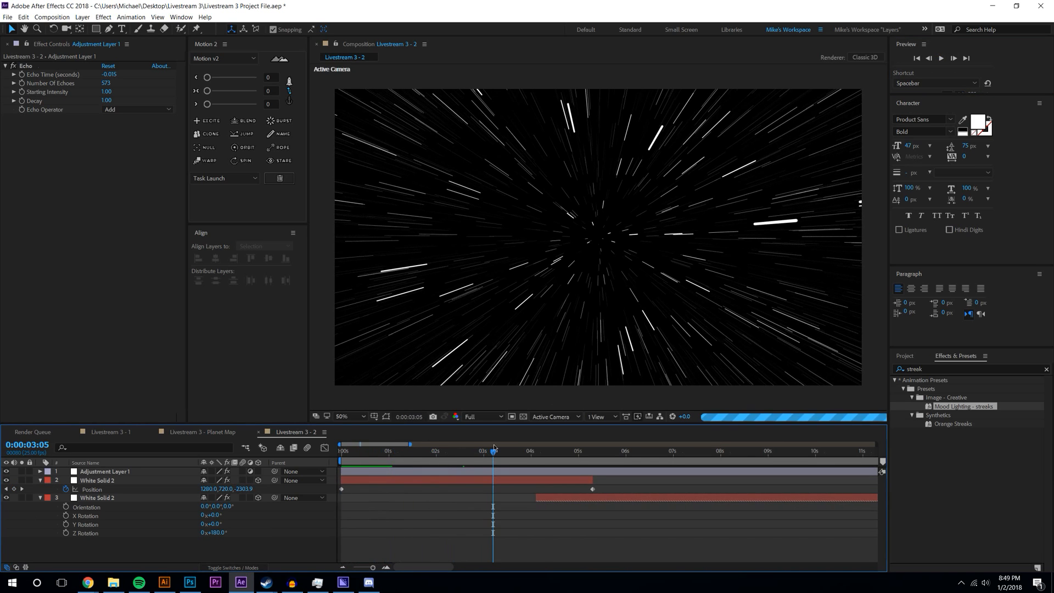
left_click(341, 567)
left_click(341, 567)
left_click_drag(361, 449, 462, 448)
- Play the streaking starfield preview from the start at Half resolution
left_click(486, 417)
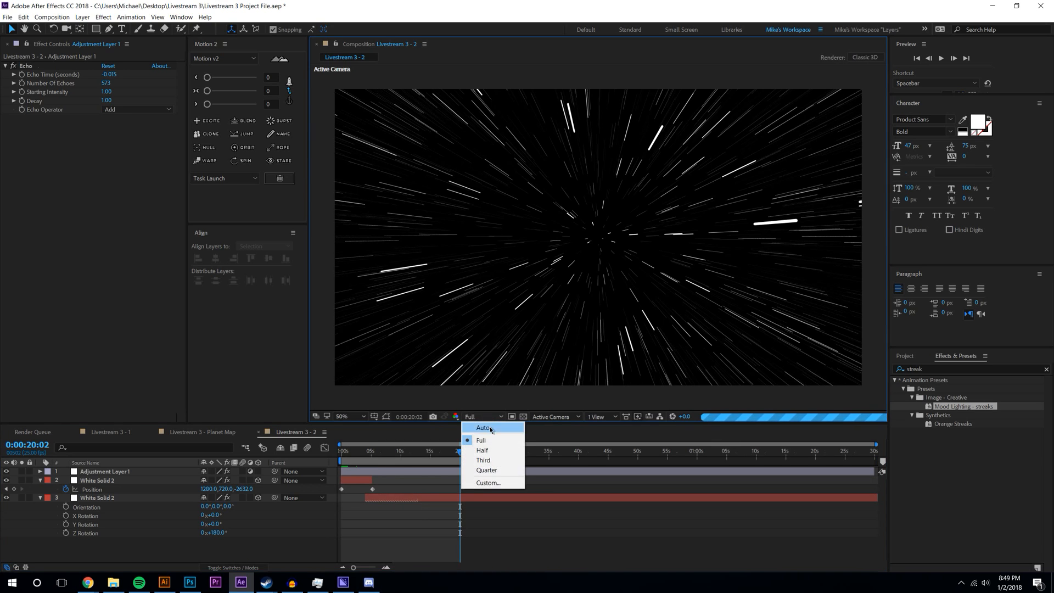
left_click(482, 450)
key("Home")
left_click(941, 58)
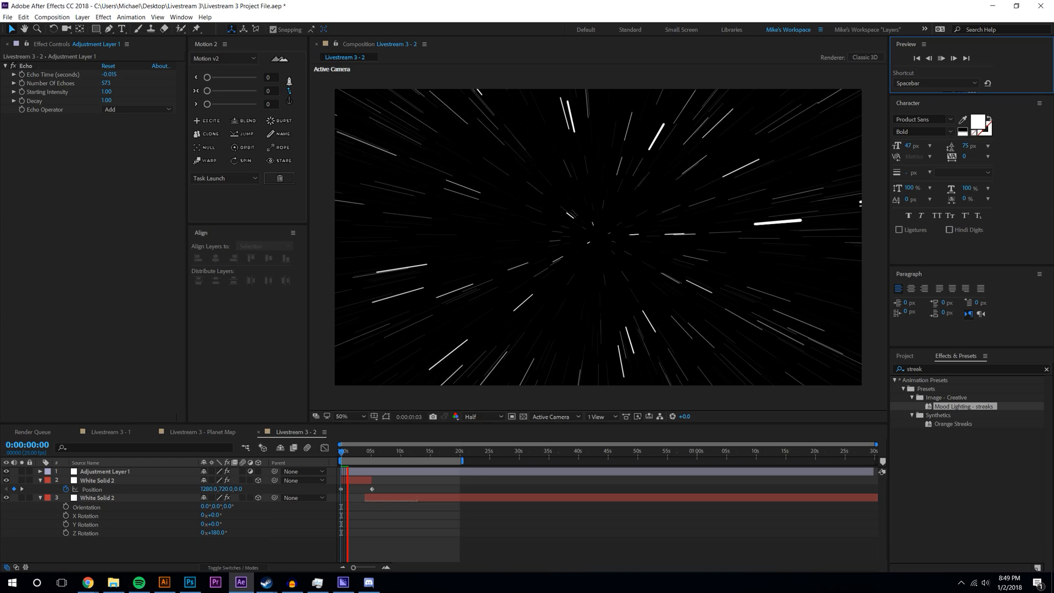
left_click(317, 582)
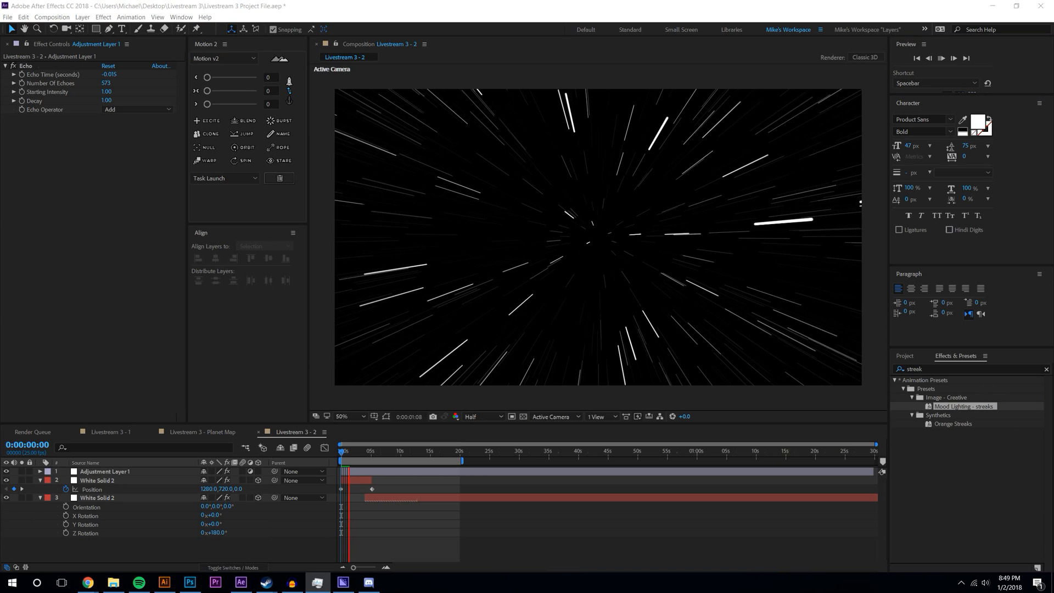
left_click(139, 582)
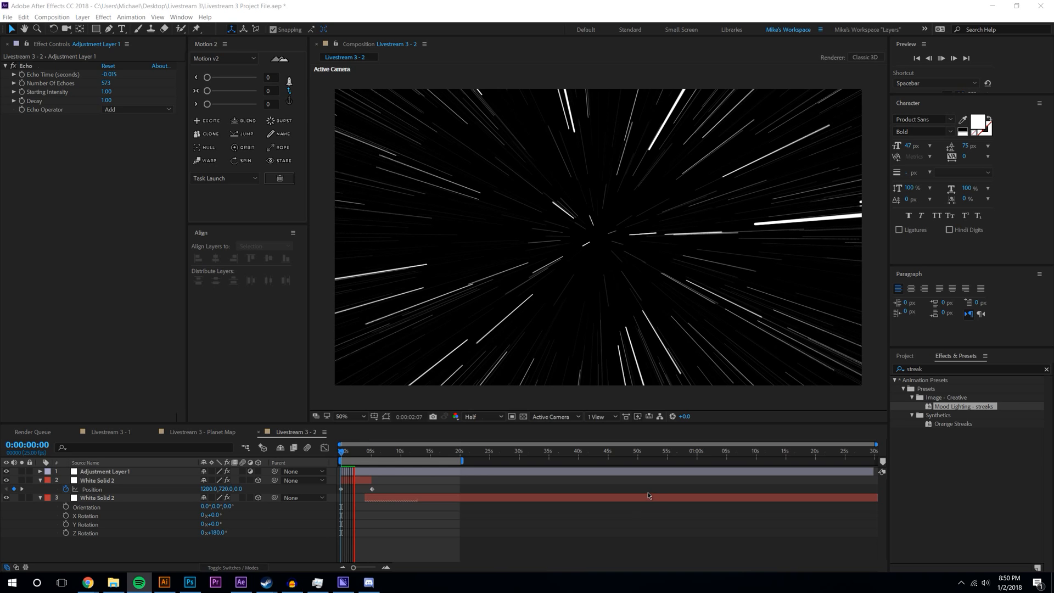
- Keep Echo Operator on Add and zoom the timeline back in
left_click(138, 109)
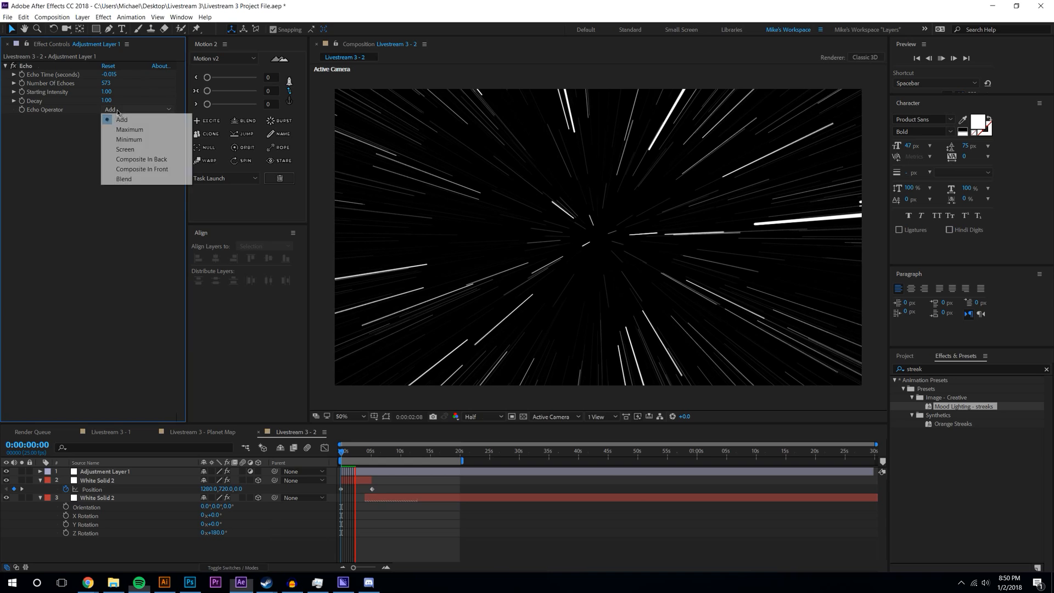
left_click(52, 180)
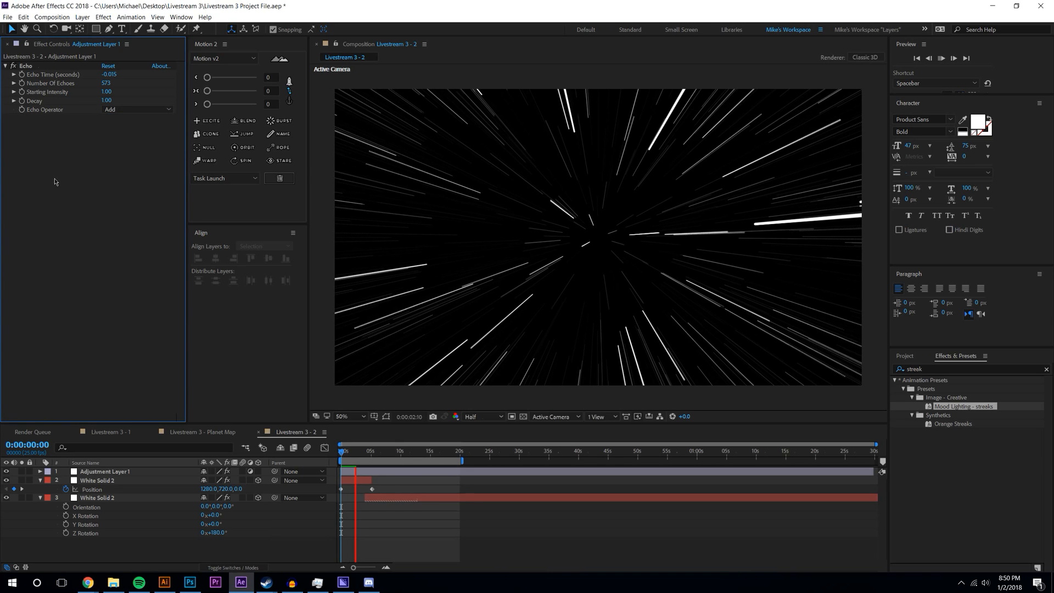
left_click(386, 567)
left_click(386, 568)
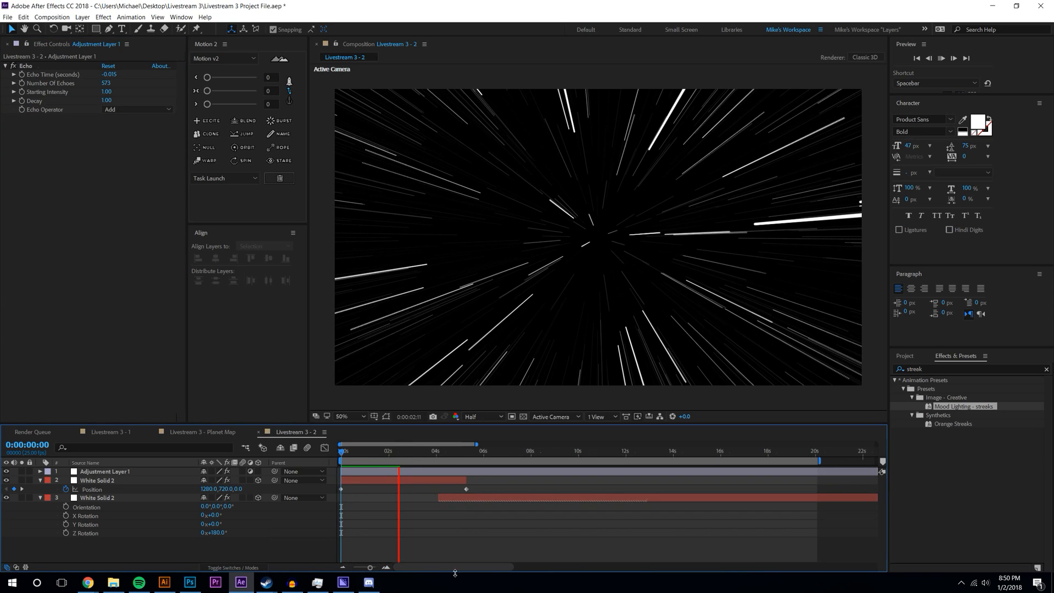
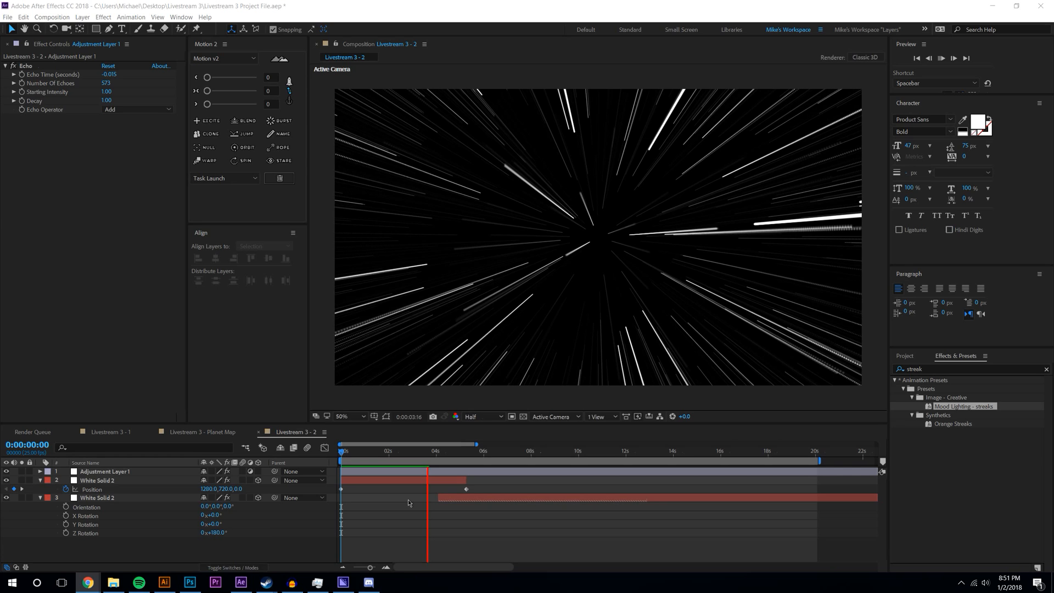
- Replay the starfield preview from the beginning, then stop it
key("space")
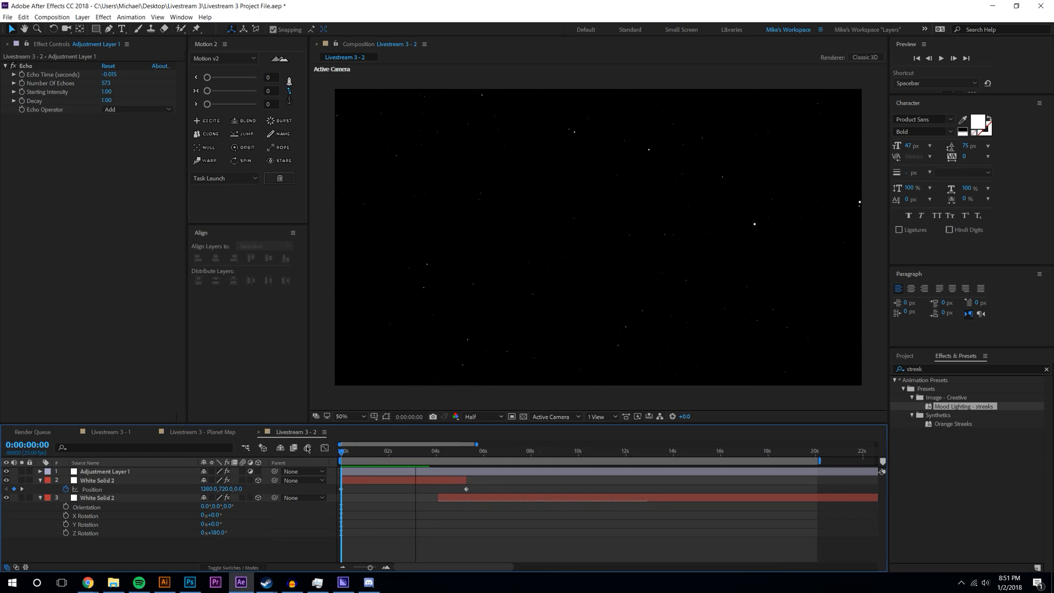
left_click(947, 63)
key("space")
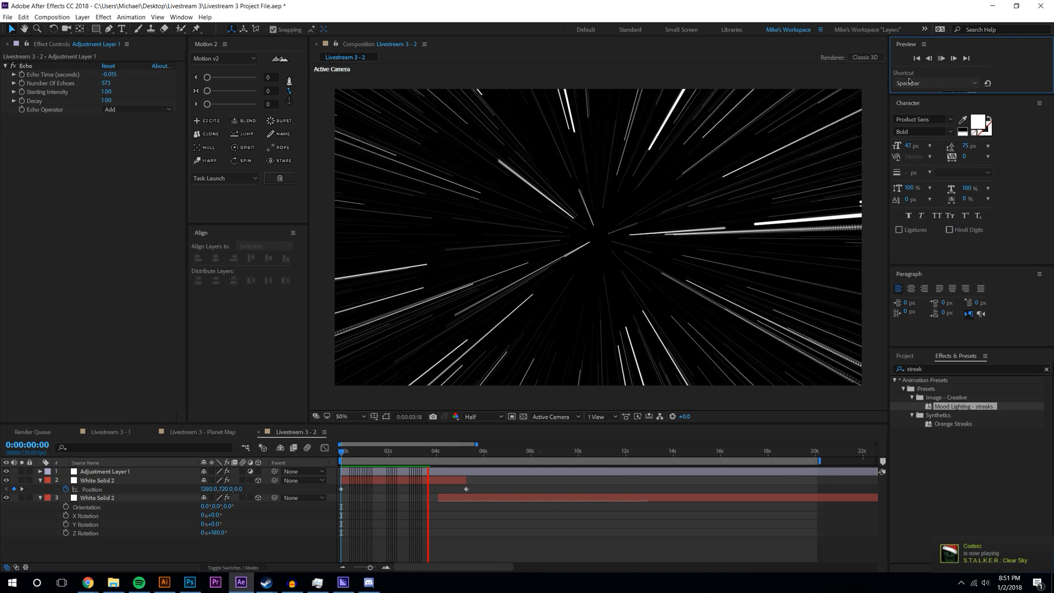
left_click(428, 459)
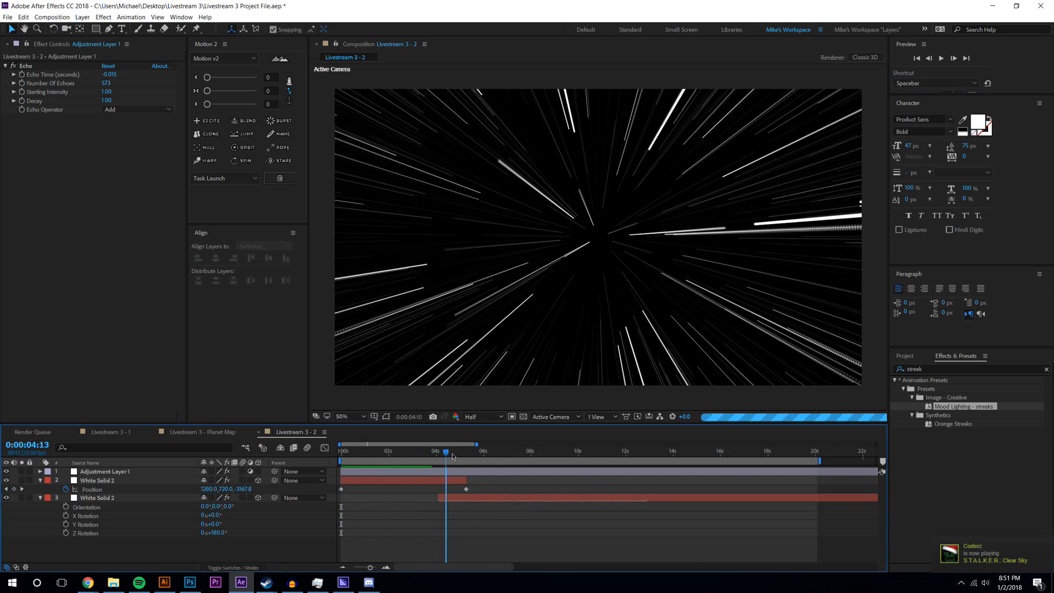
key("space")
- Delete the extra third White Solid 2 layer and scrub the playhead to check the animation
left_click(512, 499)
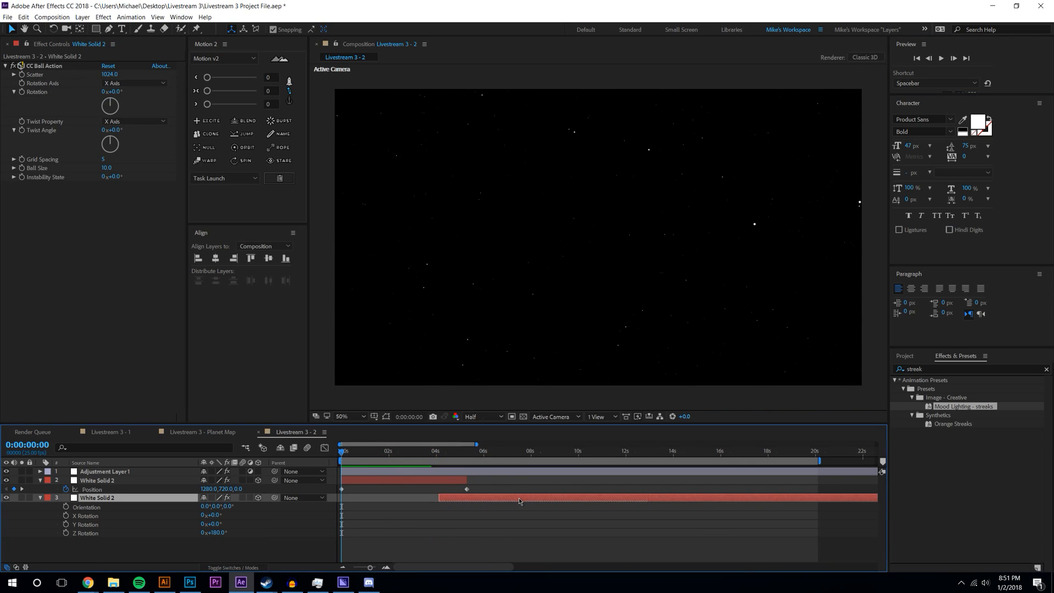
key("Delete")
mouse_move(454, 452)
left_mouse_down()
mouse_move(341, 453)
mouse_move(451, 453)
left_mouse_up()
left_click(499, 480)
left_click(491, 452)
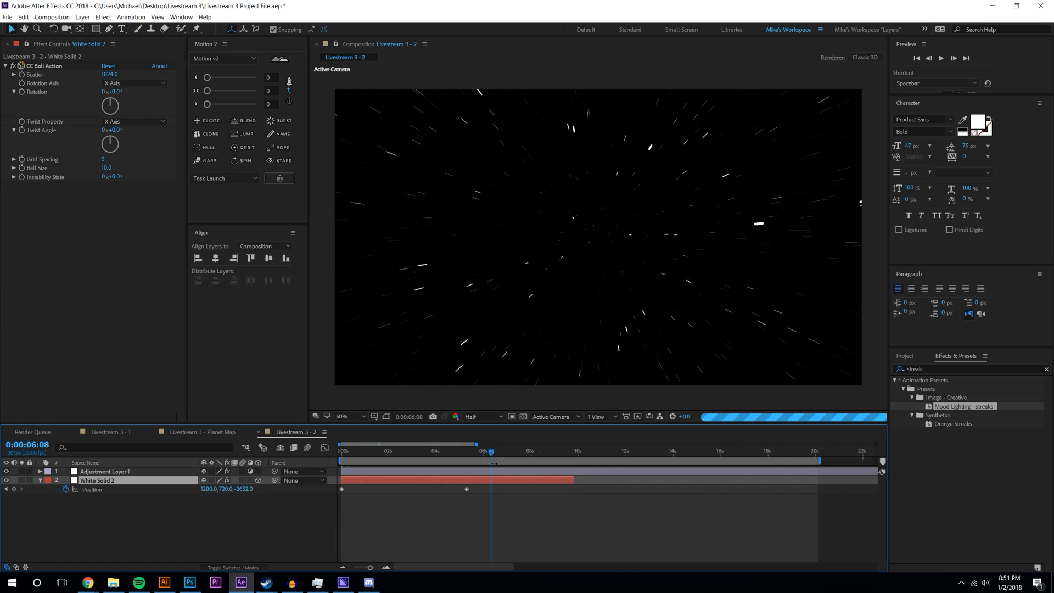
key("Home")
left_click(945, 57)
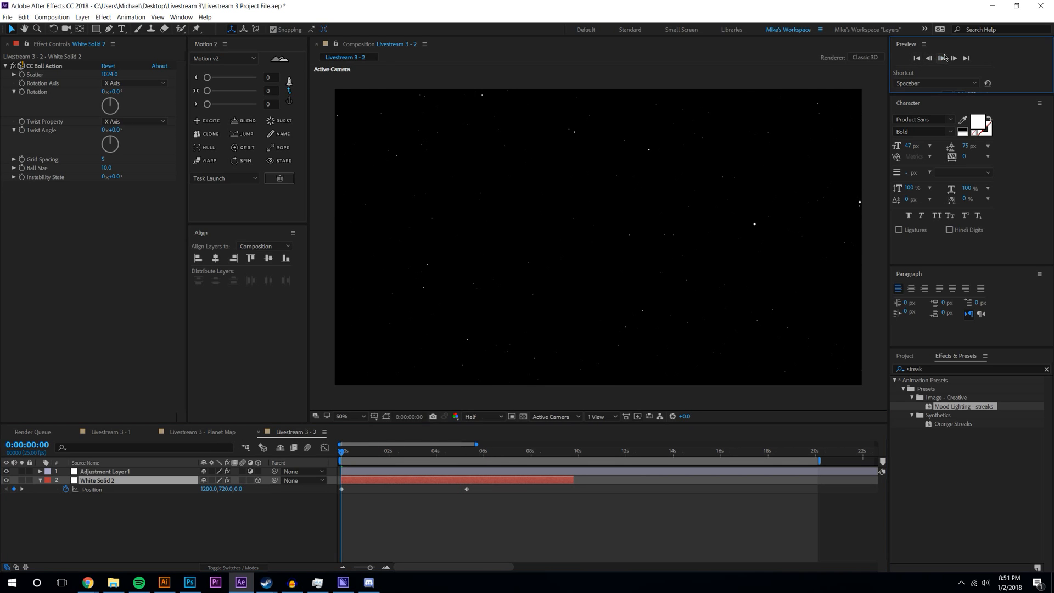
left_click(944, 60)
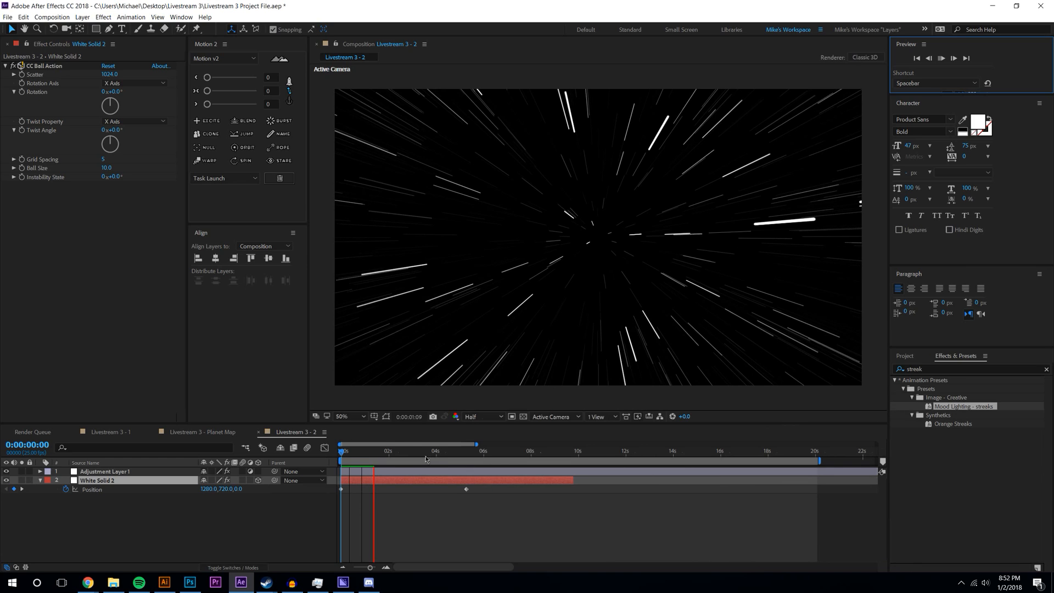
left_click(320, 451)
left_click_drag(341, 452, 484, 451)
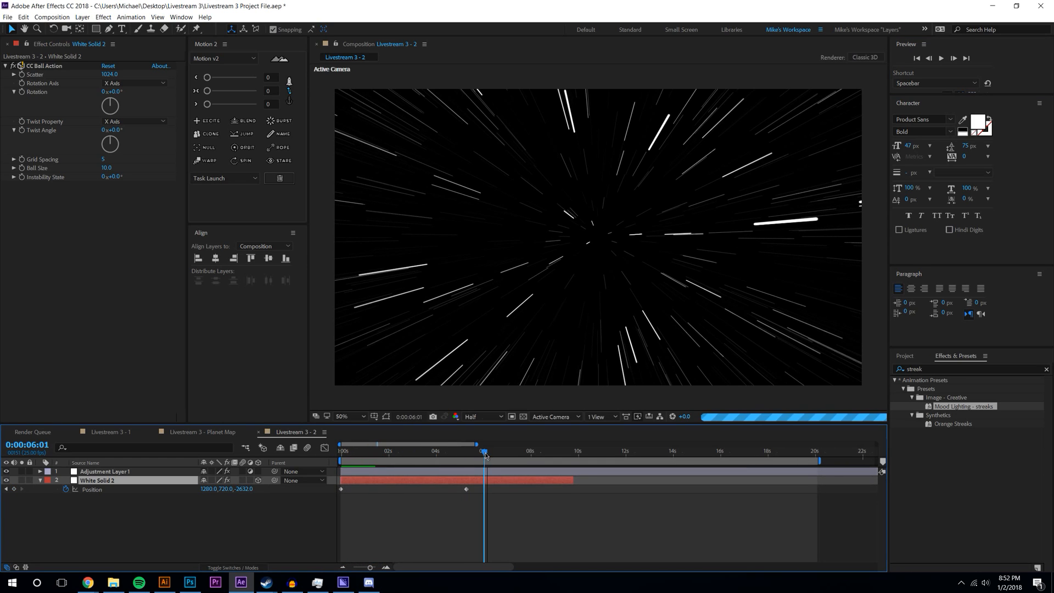
- Ease both White Solid 2 Position keyframes with an ease amount of 50
left_click(478, 489)
left_click_drag(478, 489, 296, 527)
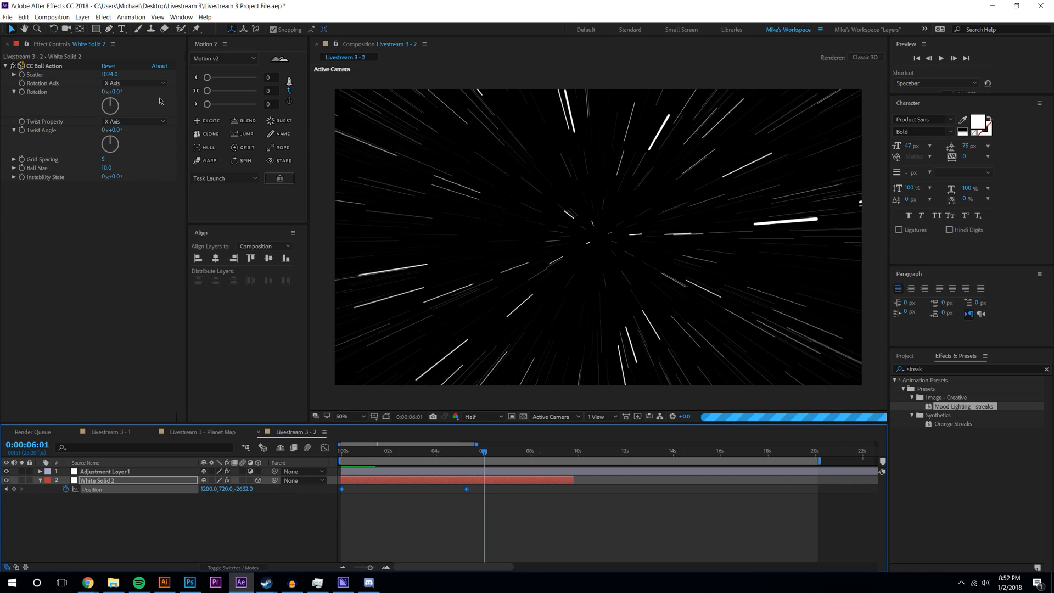
left_click(232, 91)
left_click(196, 91)
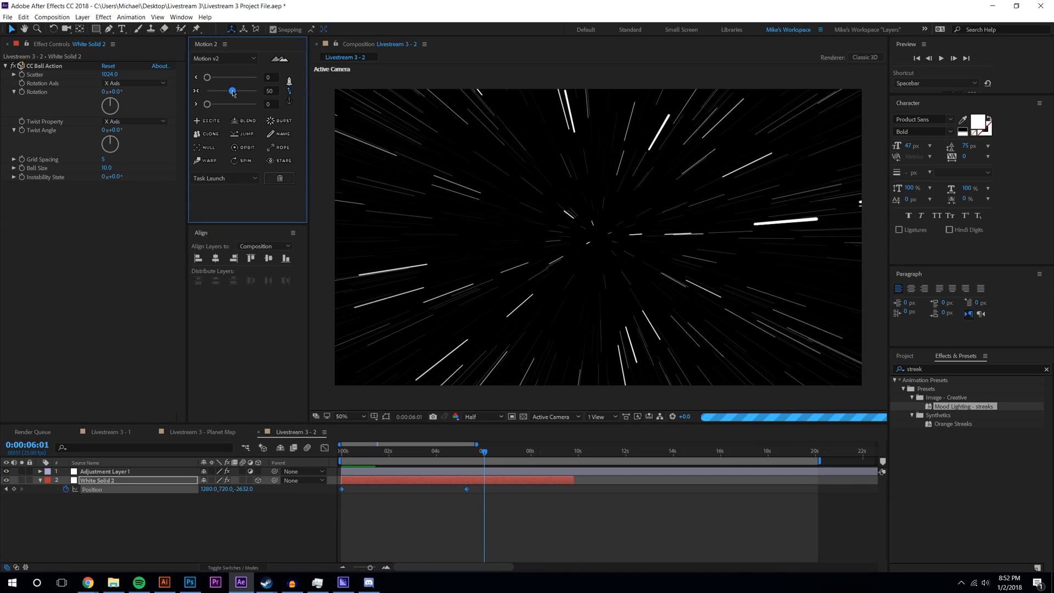
left_click(580, 533)
- End the work area at 0:00:06:01 and preview the eased stars from the first frame
key("n")
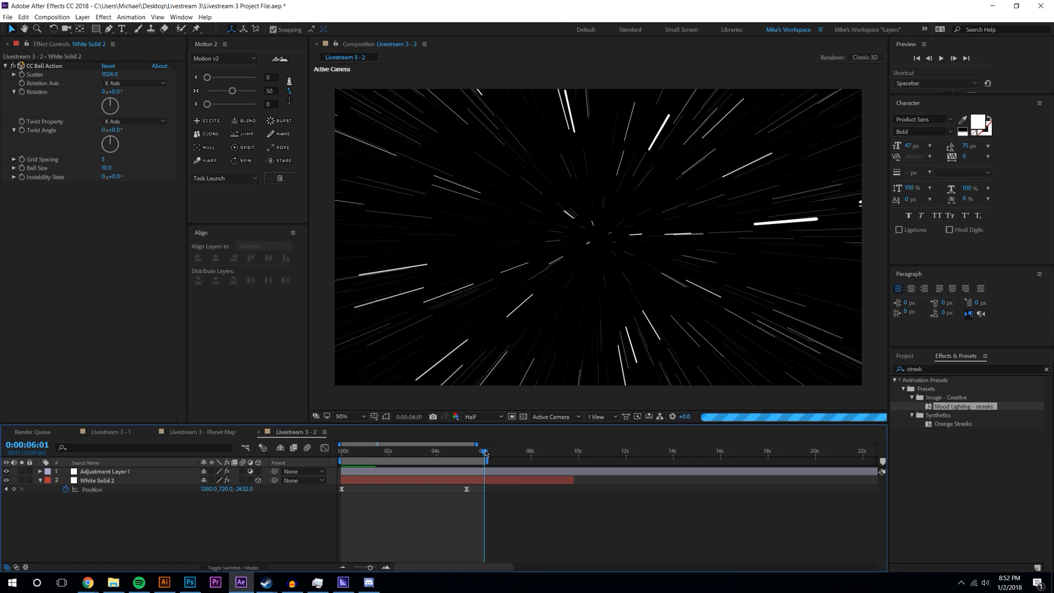
key("Home")
left_click(940, 58)
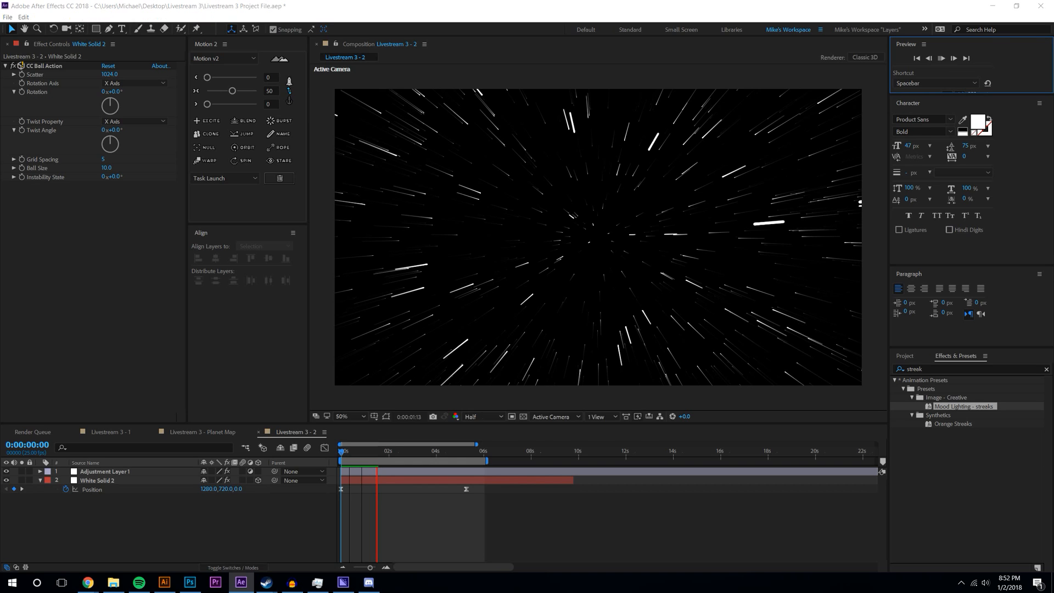
key("alt+Tab")
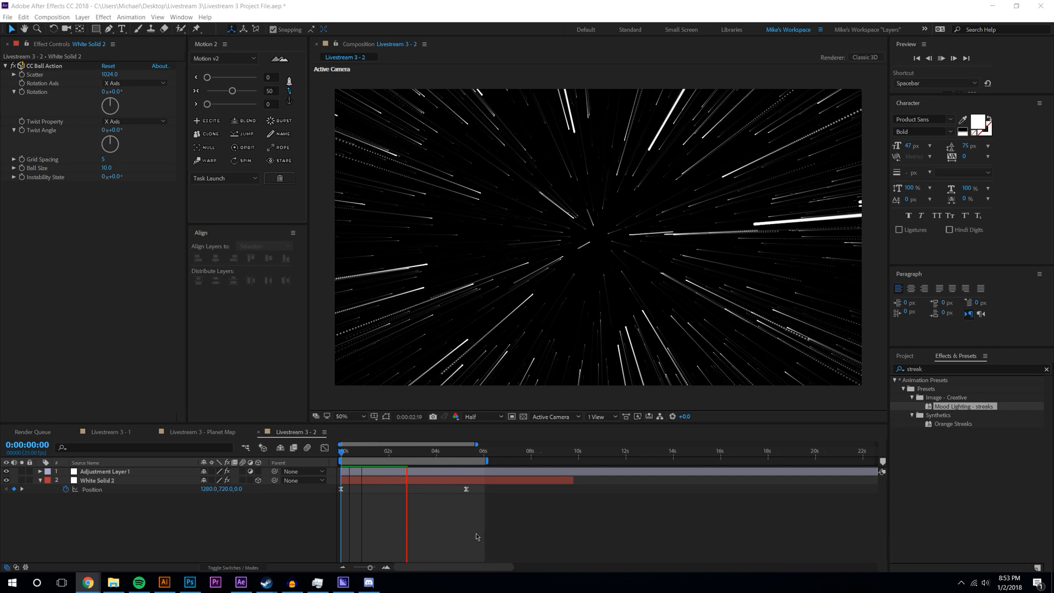
left_click(451, 493)
left_click(944, 58)
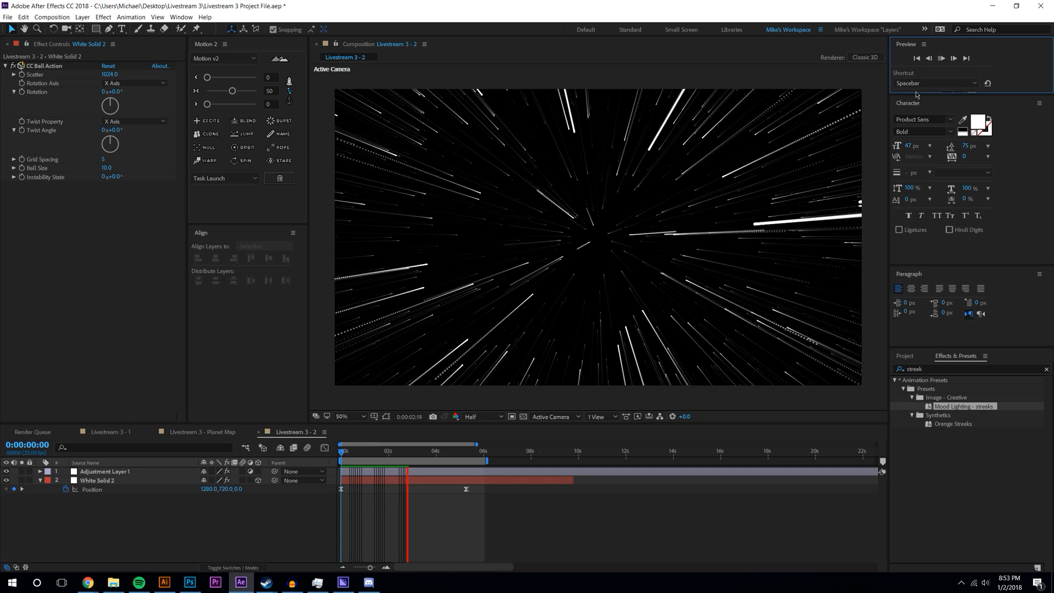
left_click(463, 456)
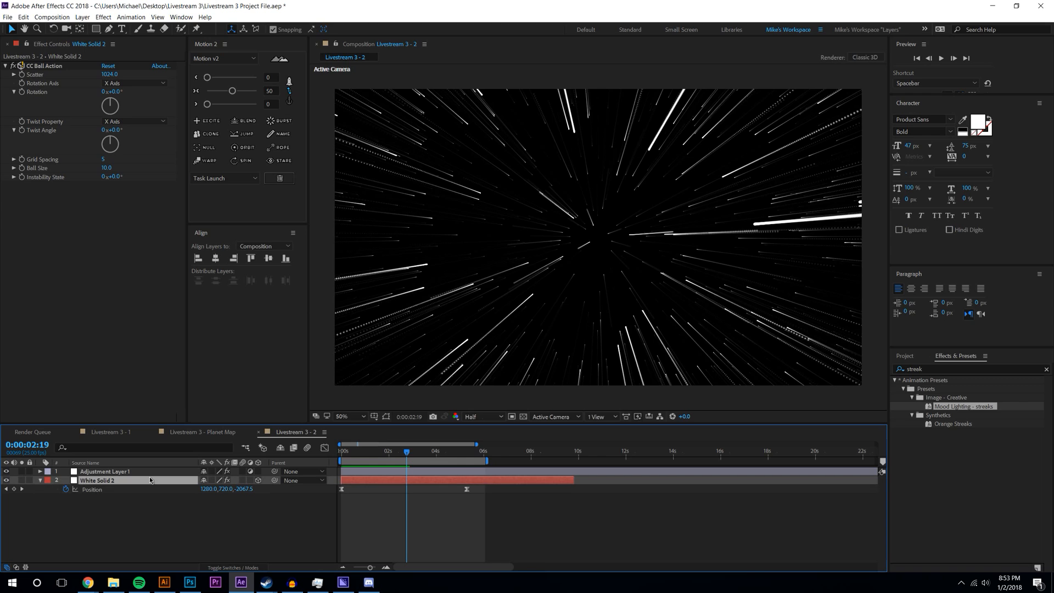
- Add a Position Z keyframe, move it to about 2 seconds, and preview
left_click_drag(464, 489, 390, 491)
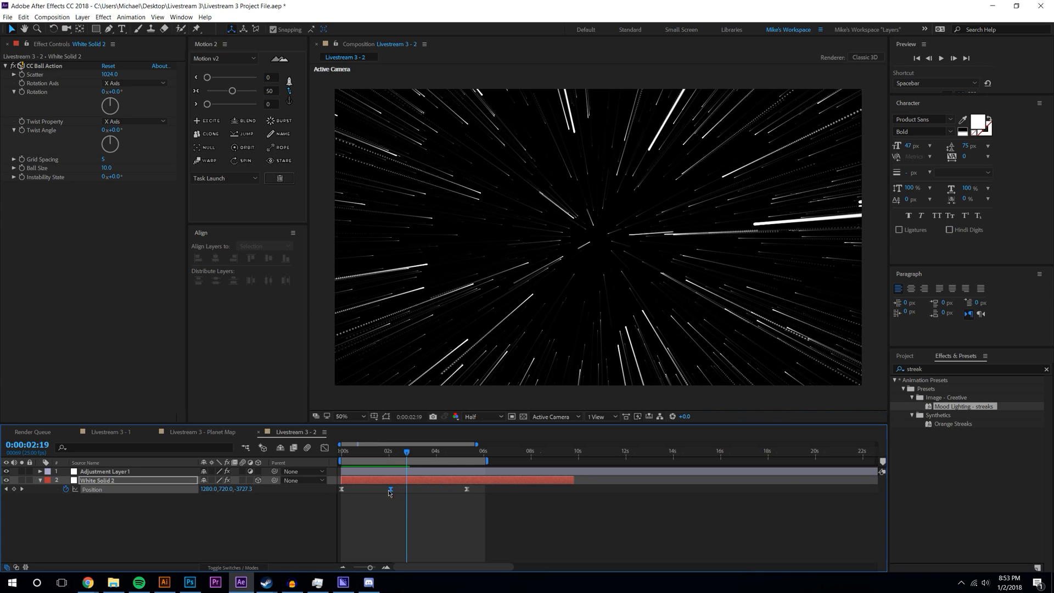
left_click(402, 514)
left_click_drag(404, 451, 300, 452)
left_click(942, 58)
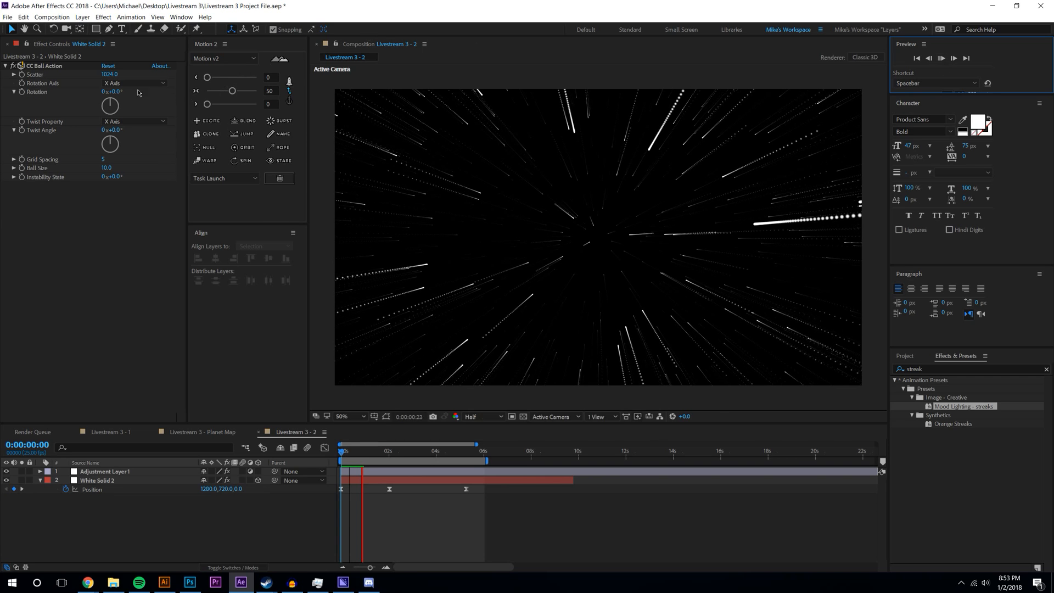
- Delete the last Position keyframe near 5 seconds and play the preview again
left_click(475, 503)
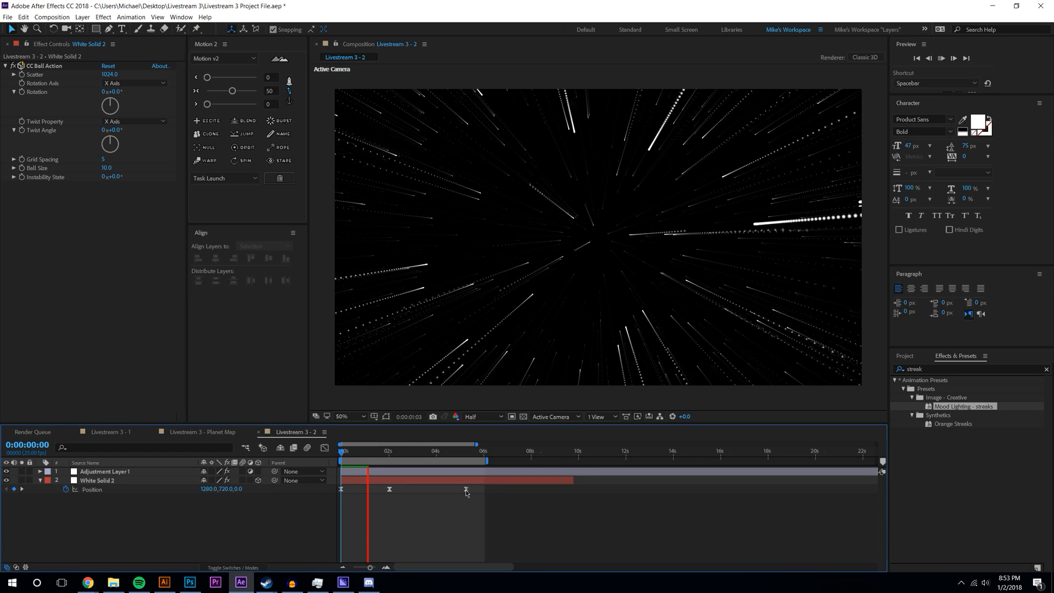
left_click(466, 489)
key("Delete")
left_click(483, 514)
key("space")
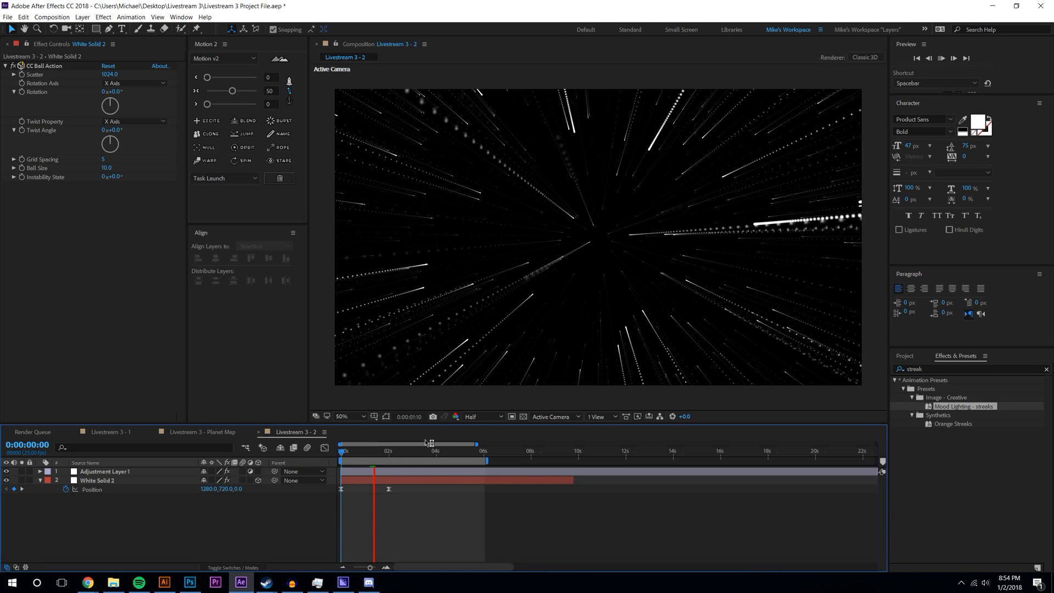
- Preview the streaks again, stopping at 0:00:01:05, and pause the background music
key("space")
left_click(942, 58)
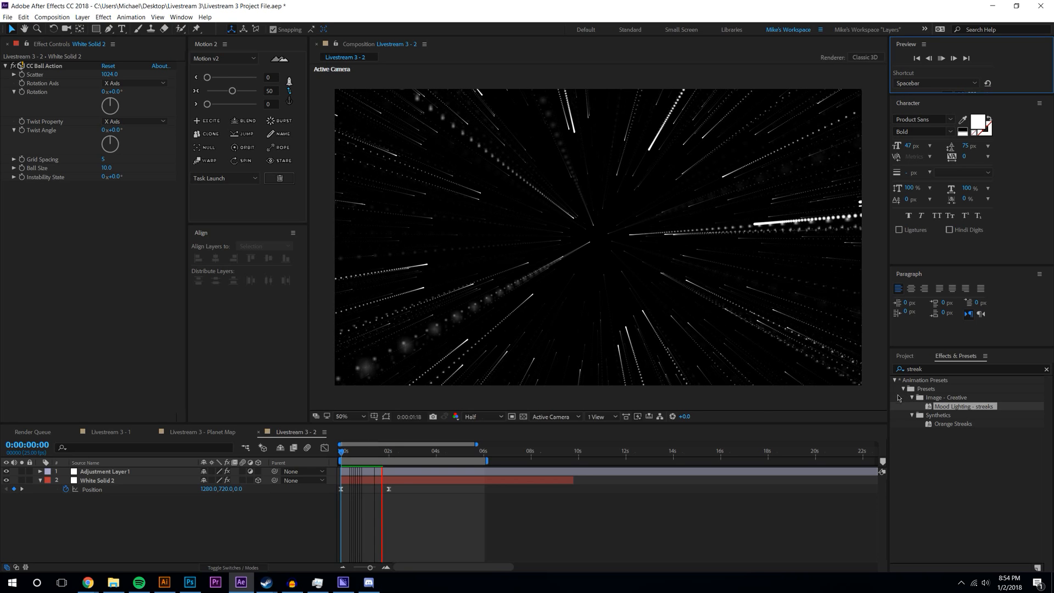
left_click(371, 454)
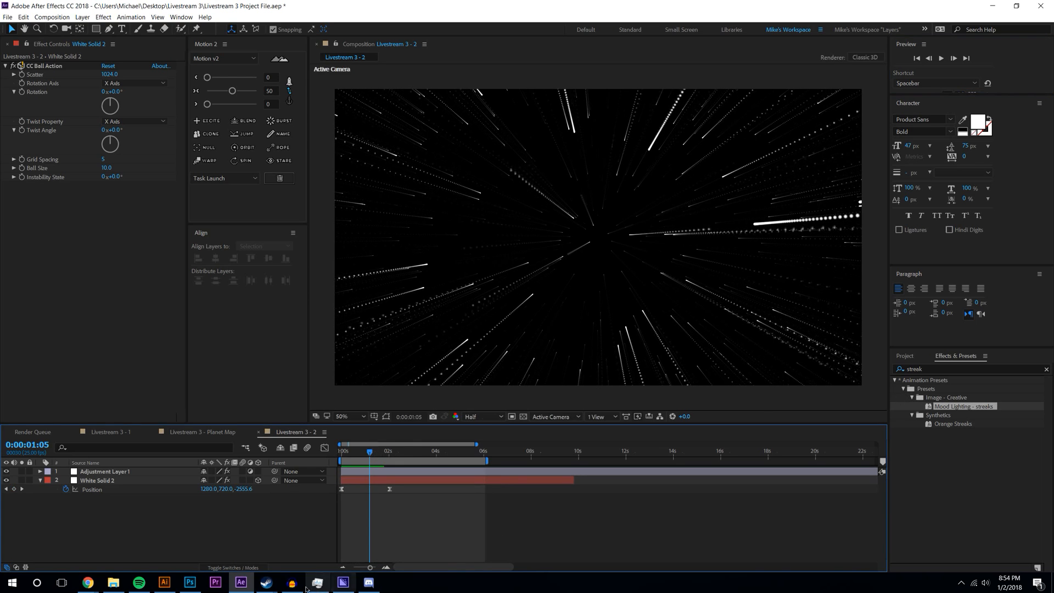
left_click(139, 564)
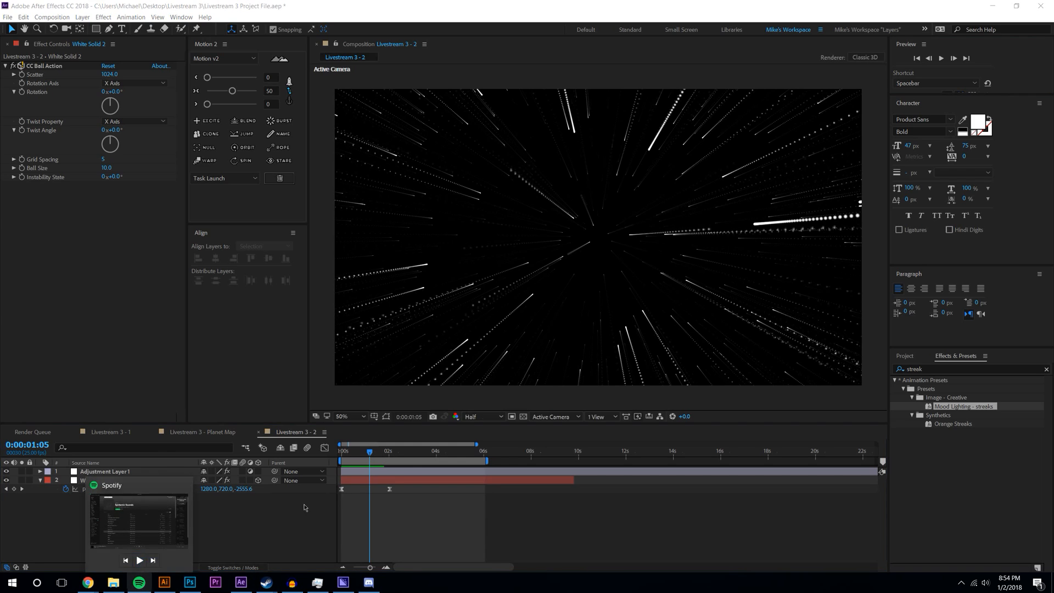
- Replay from the start, park the time at 0:00:00:20, and show the Project panel
left_click(412, 478)
left_click_drag(368, 453, 341, 455)
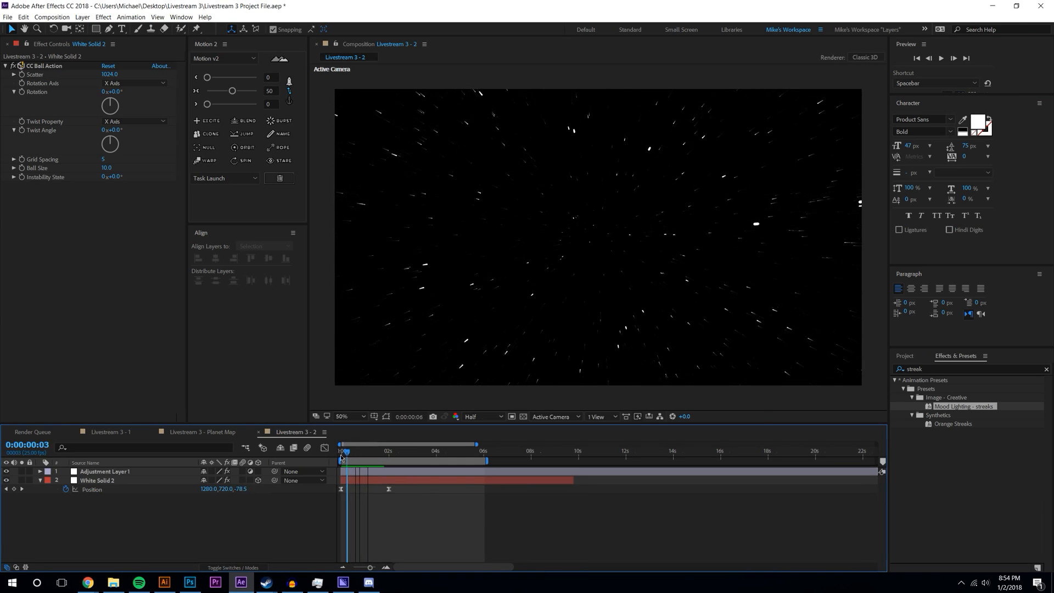
key("space")
key("space")
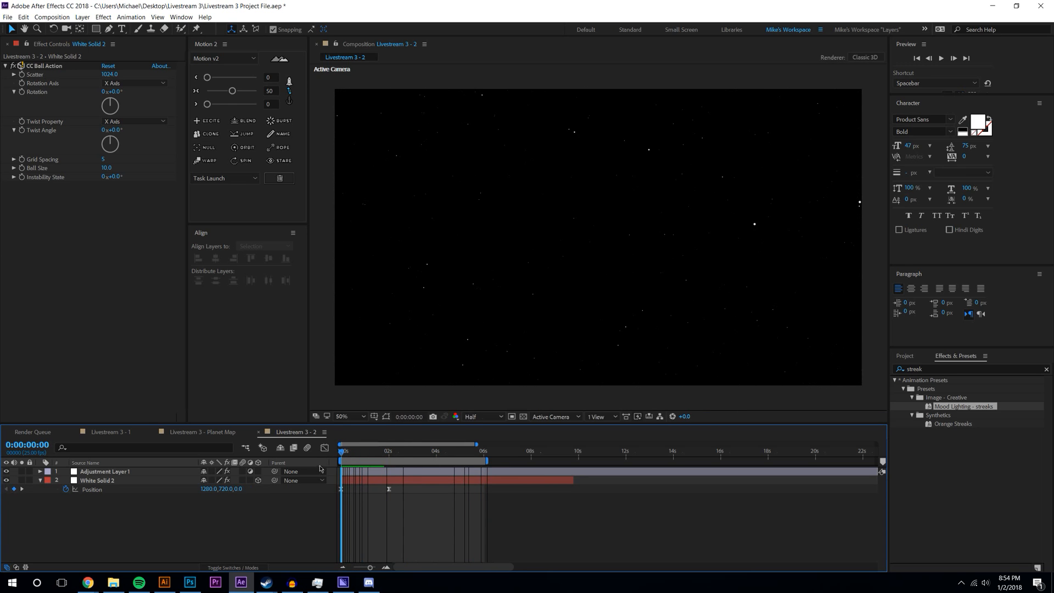
key("space")
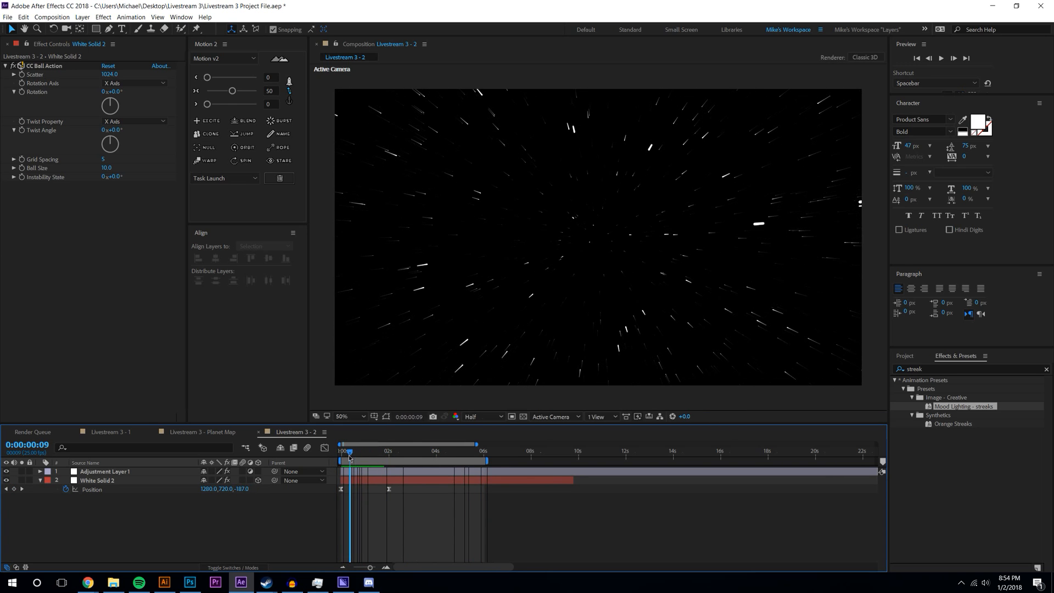
left_click(362, 452)
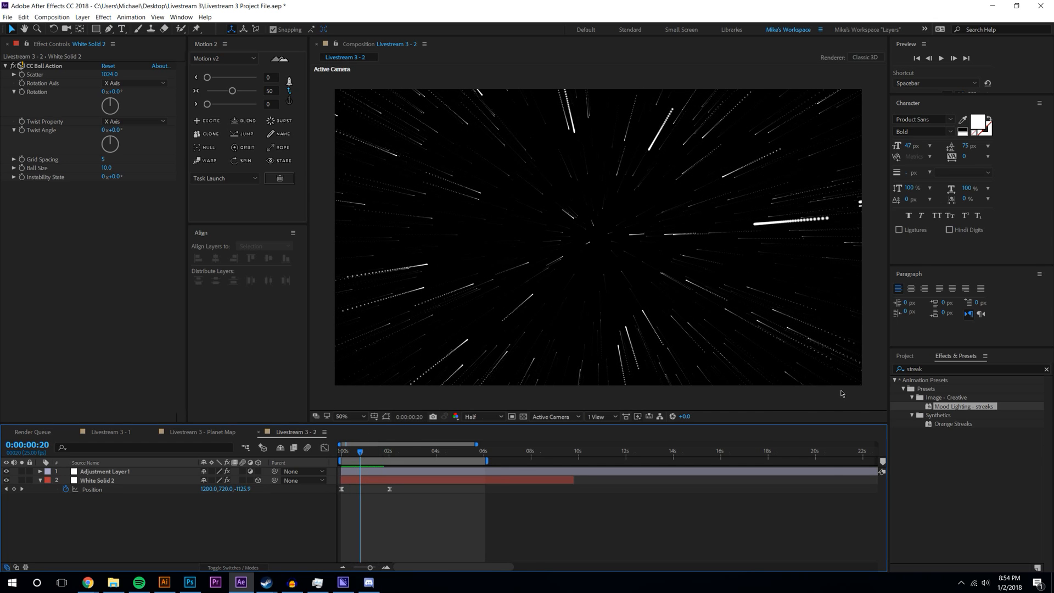
left_click(904, 356)
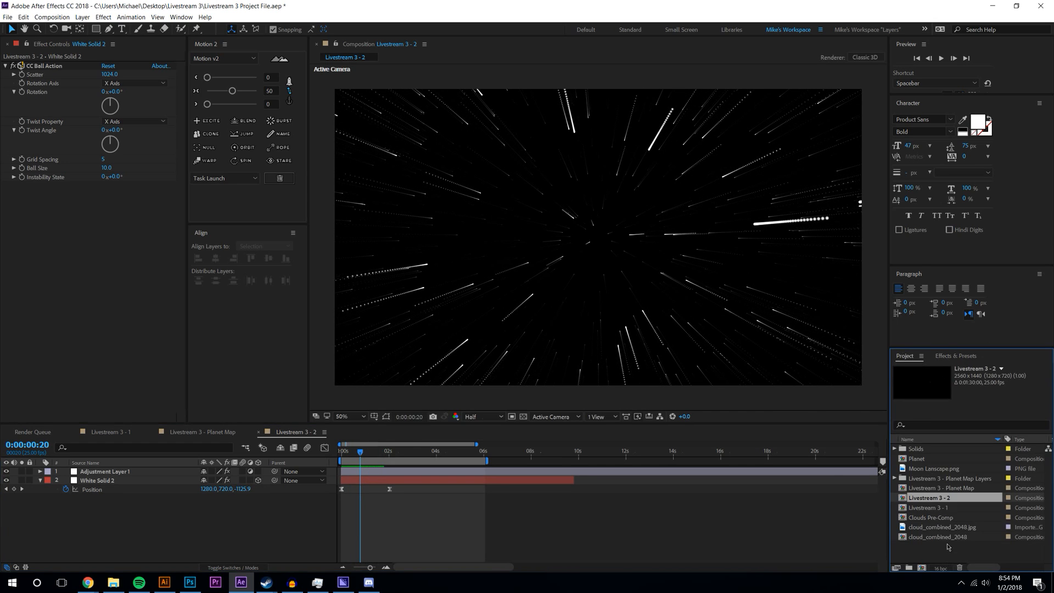
- Delete Adjustment Layer 1, apply Mood Lighting - streaks to White Solid 2, and return to frame 0
left_click(956, 356)
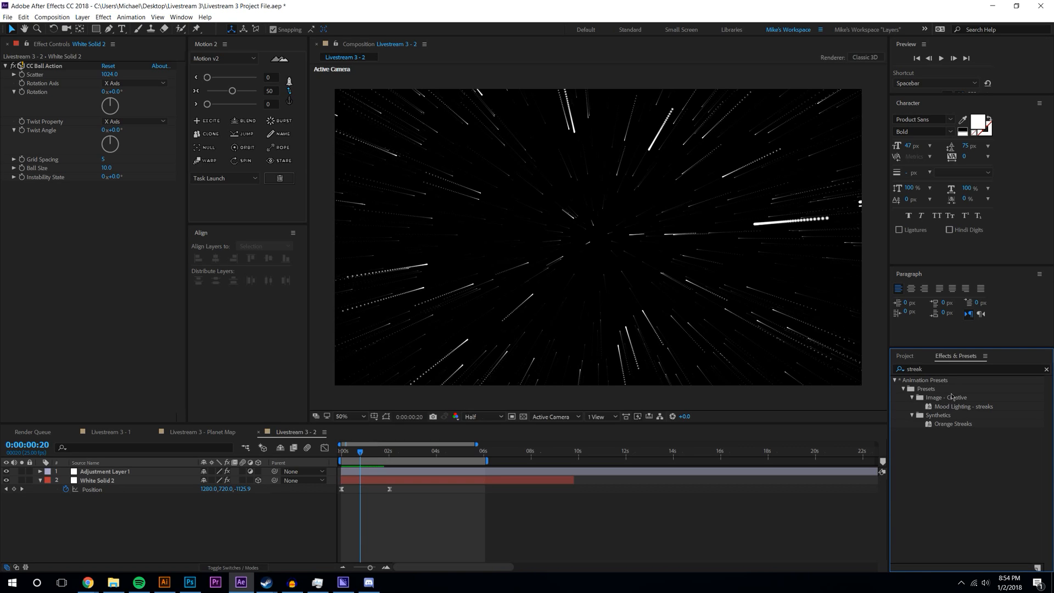
left_click(121, 476)
key("Delete")
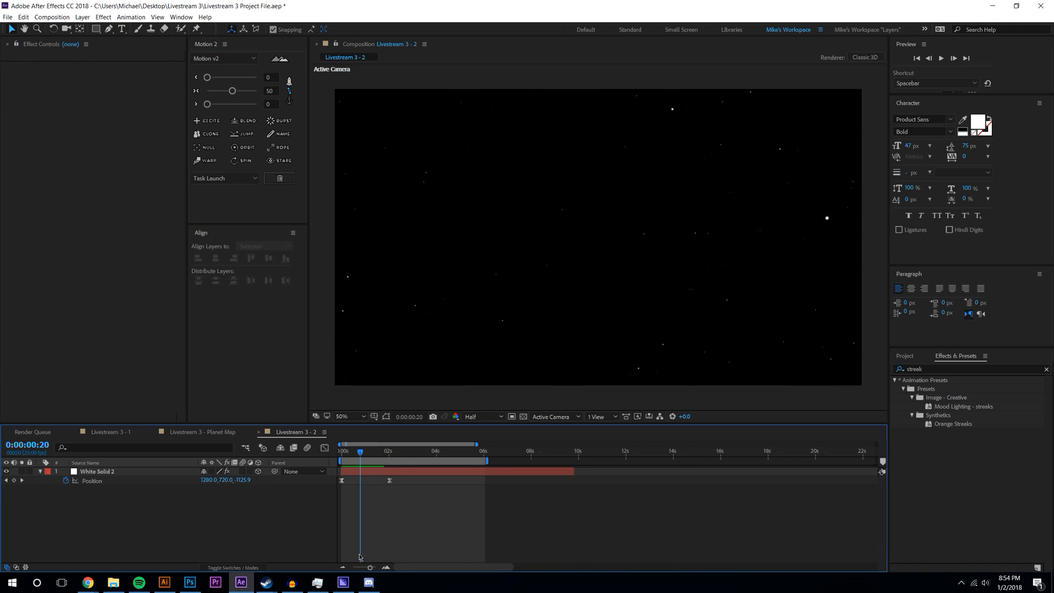
left_click_drag(963, 406, 154, 472)
left_click_drag(382, 450, 342, 450)
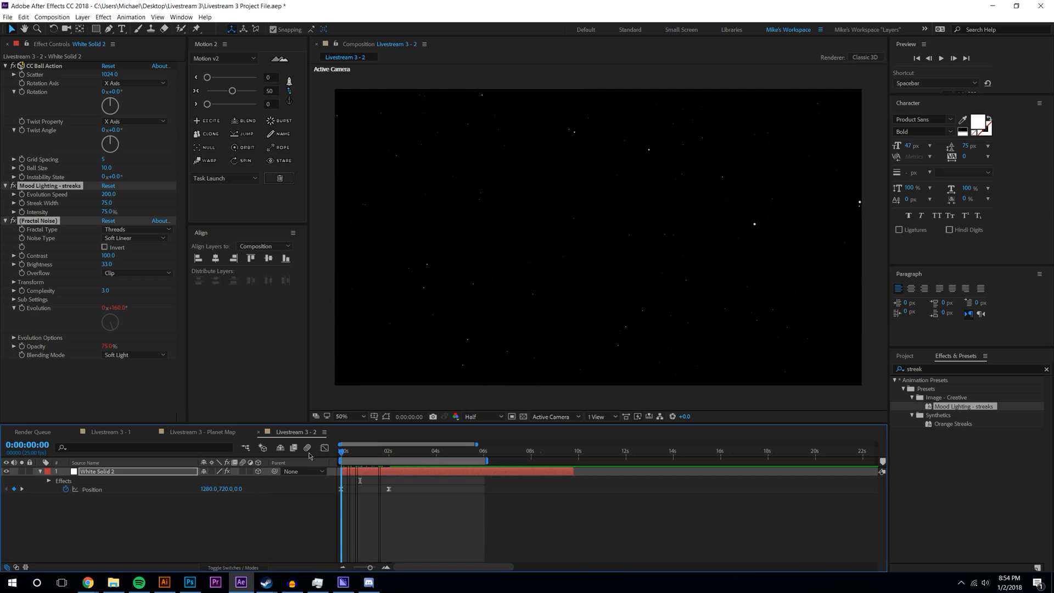
- Set the viewer to Full resolution and adjust the streaks' Evolution Speed
left_click(479, 244)
left_click(483, 416)
left_click(475, 405)
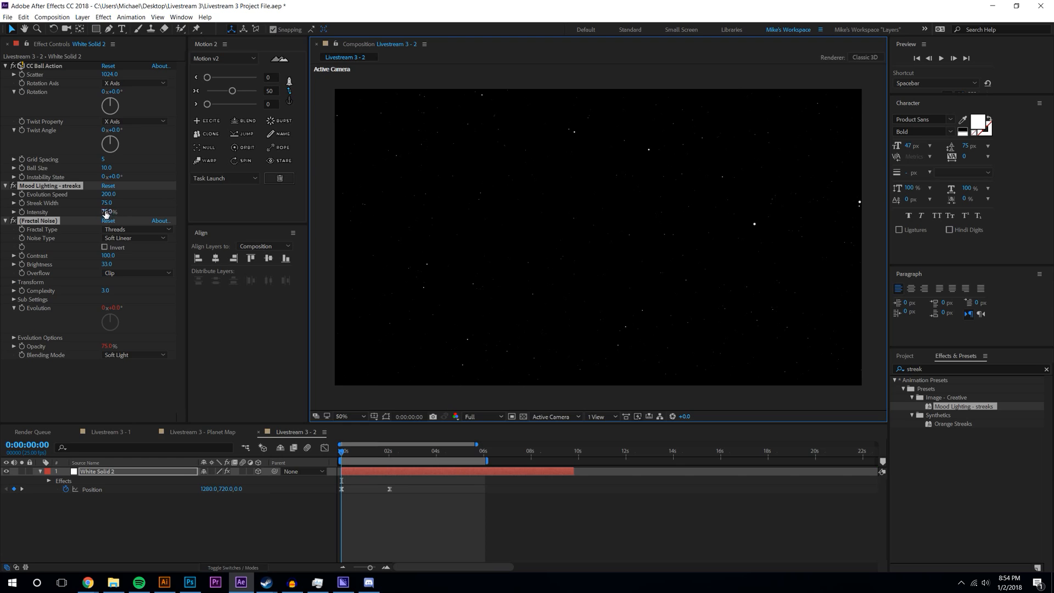
left_click_drag(108, 194, 143, 196)
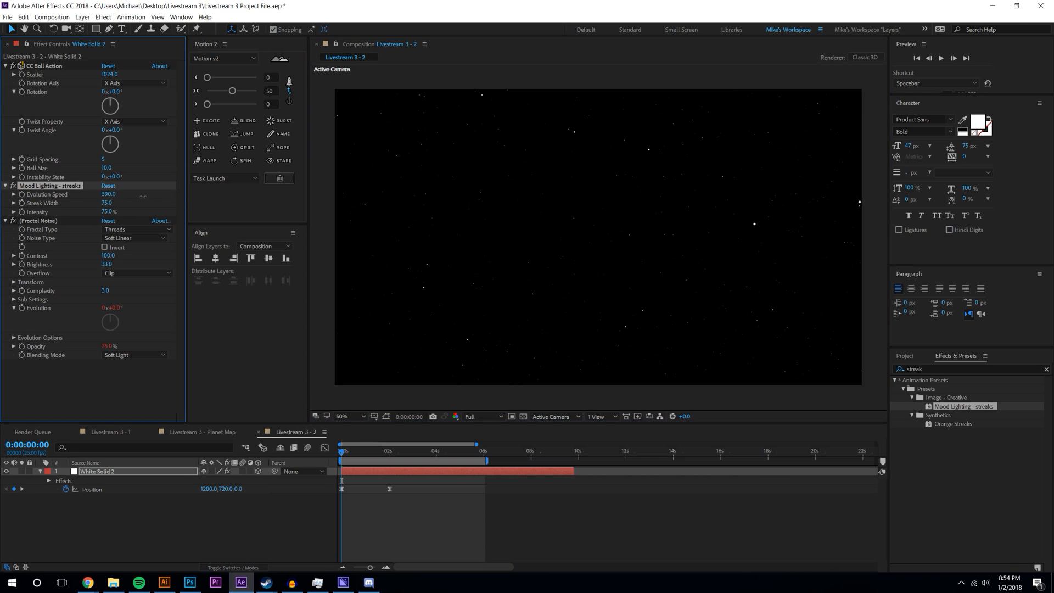
- Delete the Mood Lighting - streaks and Fractal Noise effects from White Solid 2
key("Delete")
left_click(49, 187)
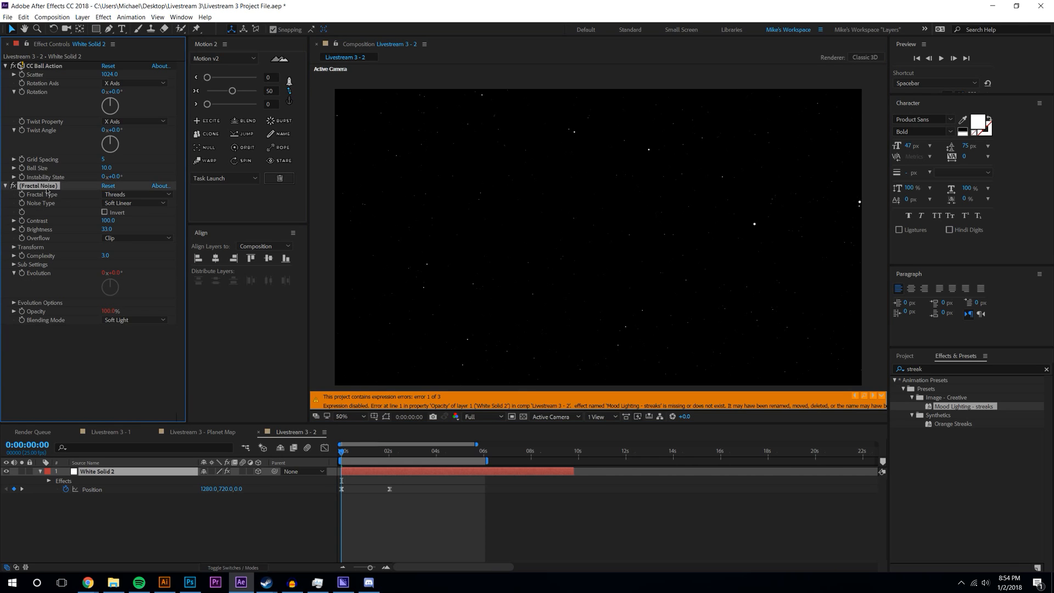
key("Delete")
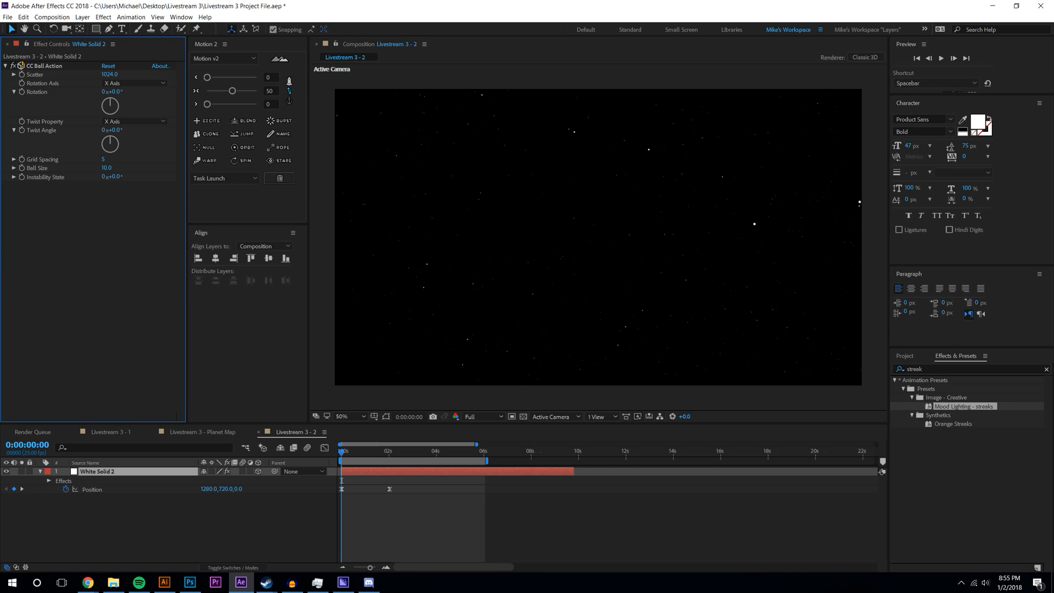
key("alt+Tab")
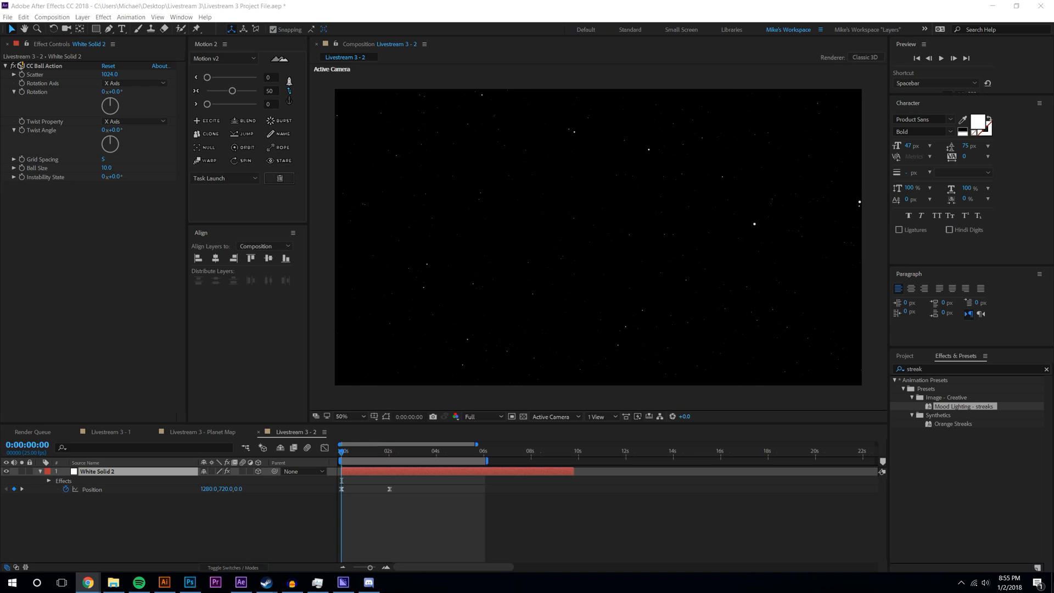
key("alt+Tab")
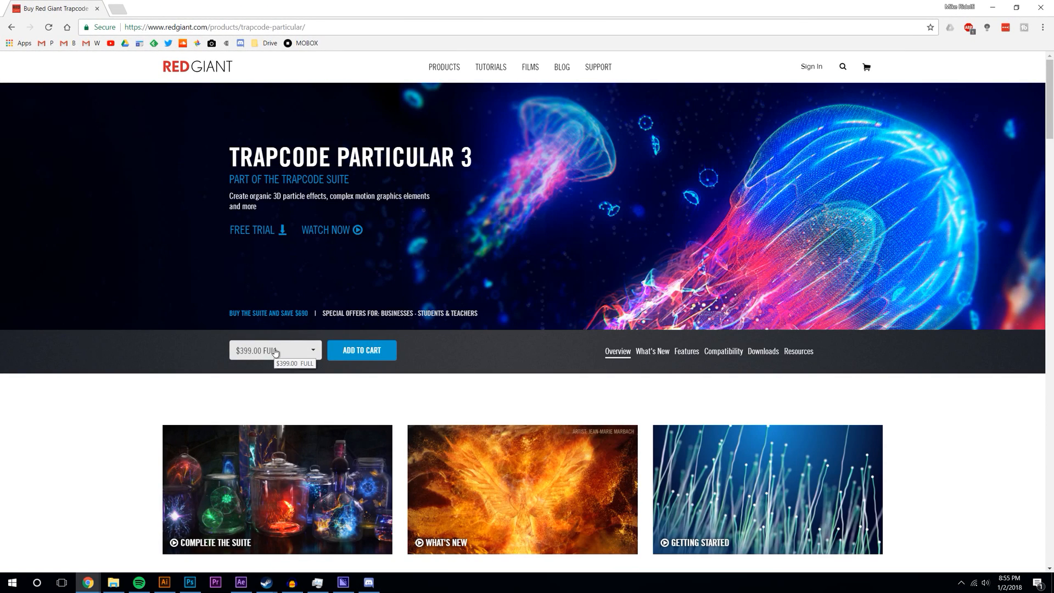
left_click(291, 351)
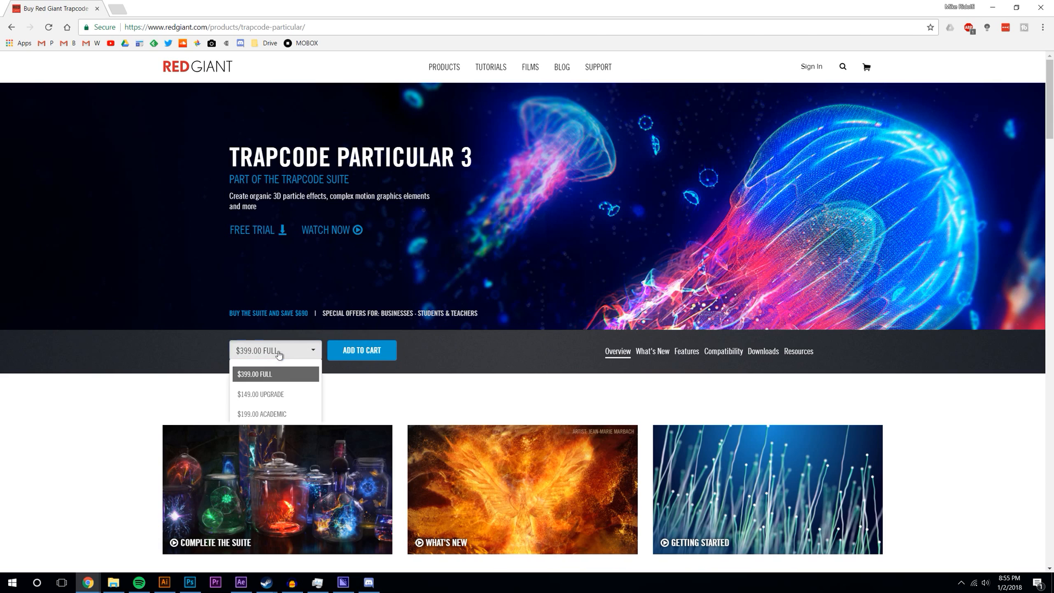
left_click(132, 344)
scroll(128, 345, "down", 8)
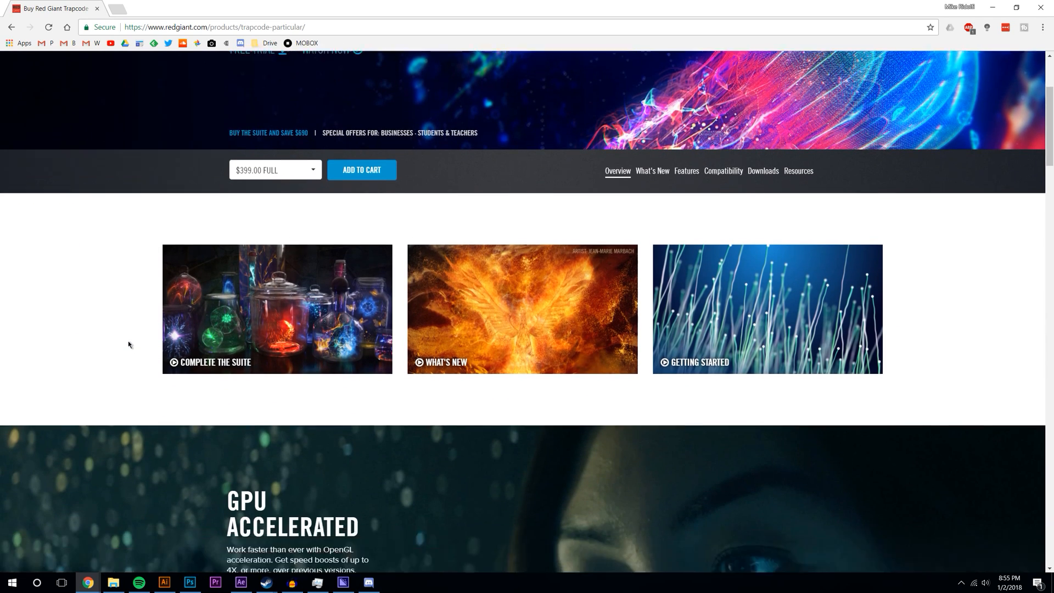
scroll(129, 344, "down", 3)
scroll(129, 344, "up", 1)
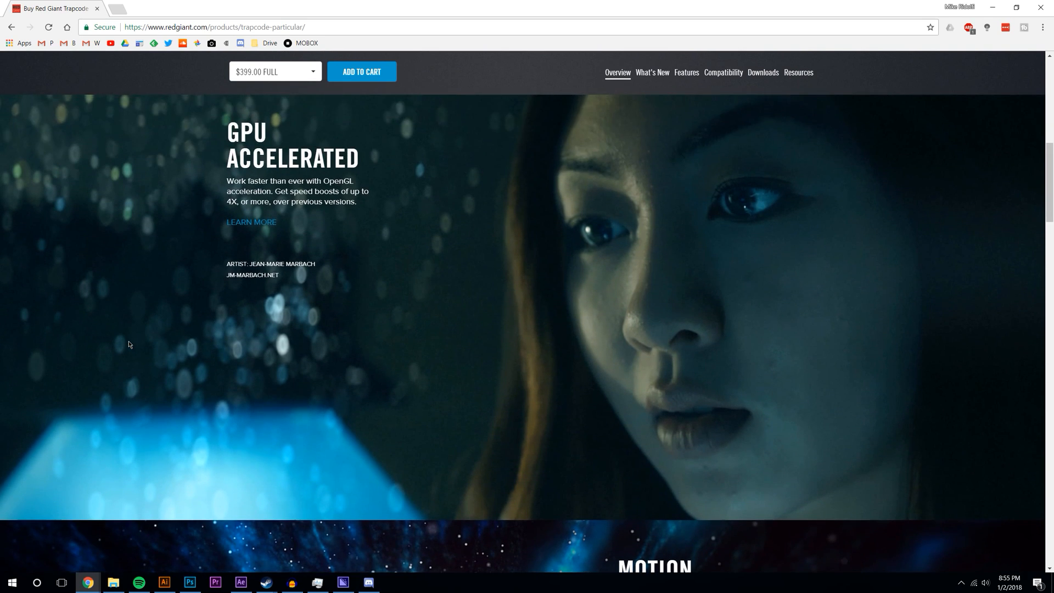
scroll(129, 344, "down", 7)
scroll(129, 344, "down", 10)
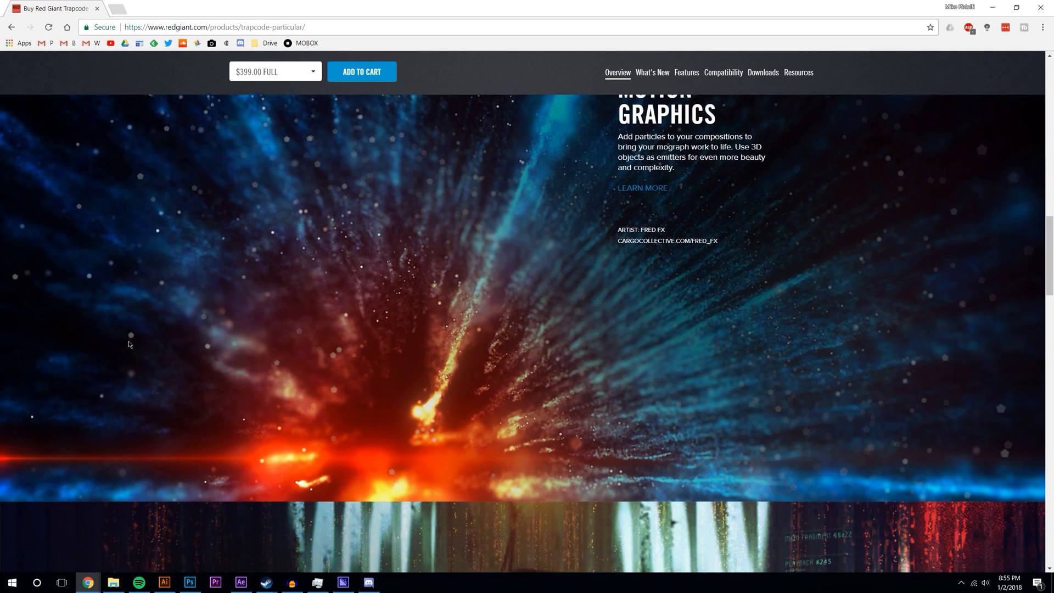
scroll(129, 344, "down", 9)
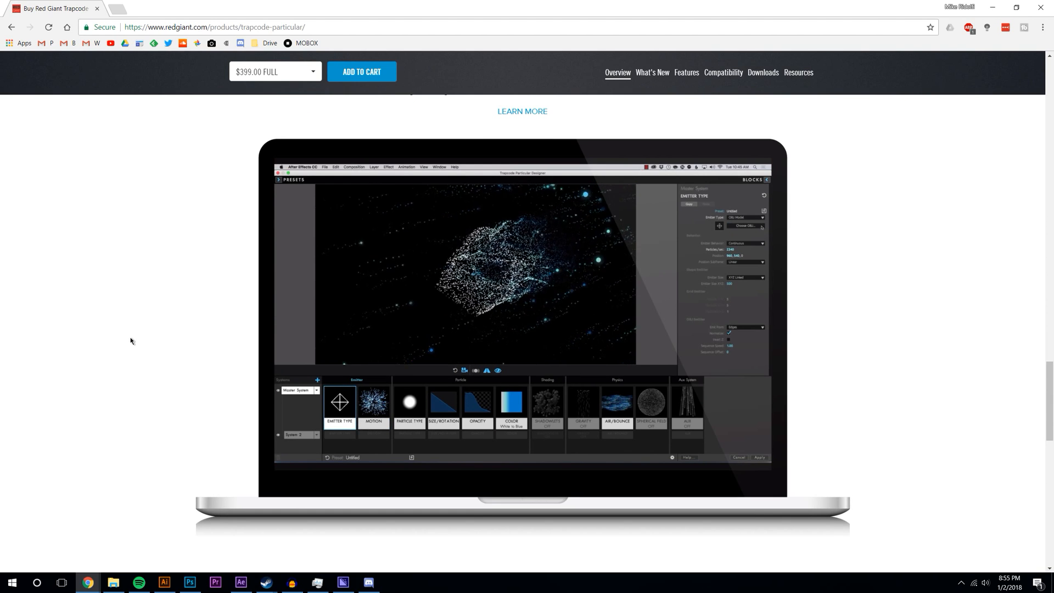
scroll(140, 335, "down", 6)
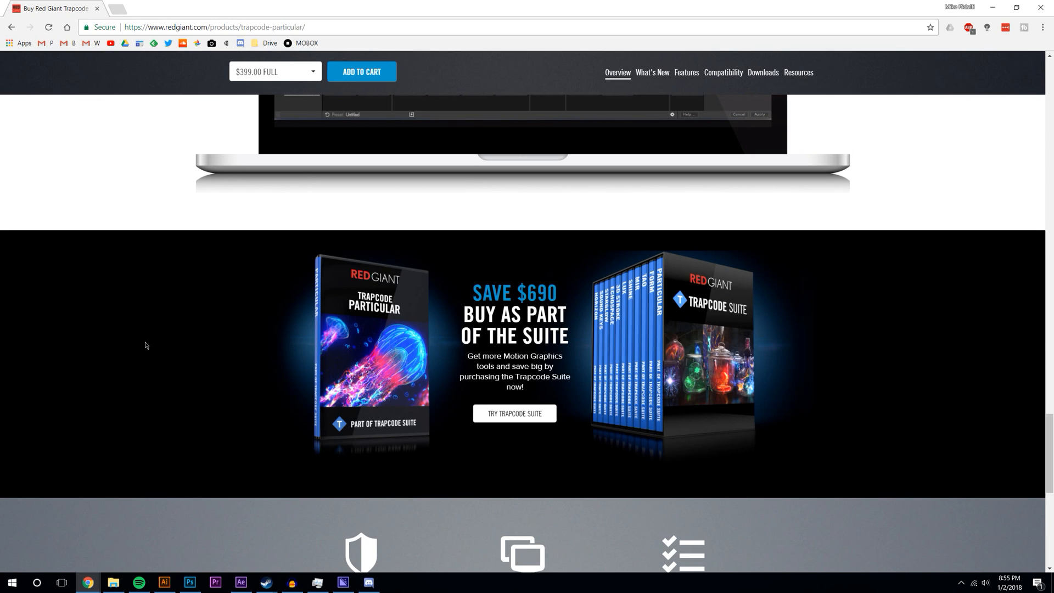
scroll(145, 347, "down", 7)
scroll(144, 351, "up", 20)
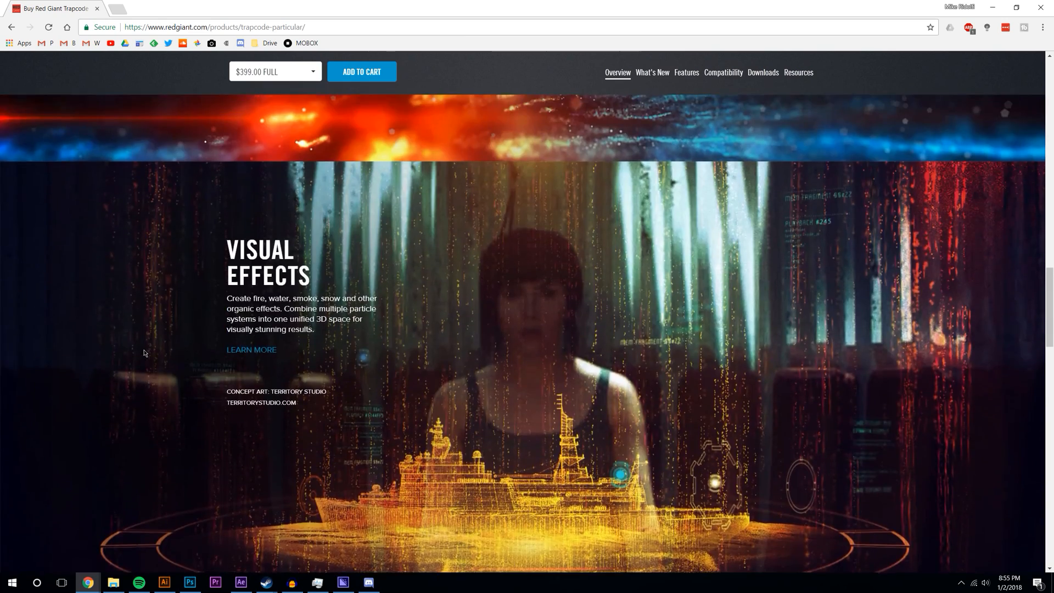
scroll(144, 353, "up", 3)
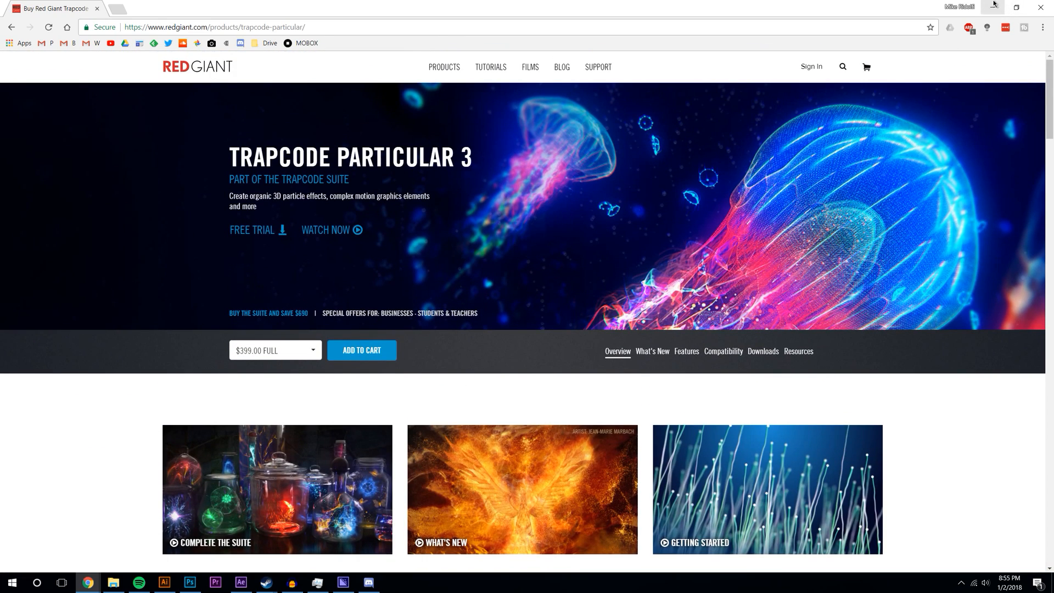
left_click(990, 10)
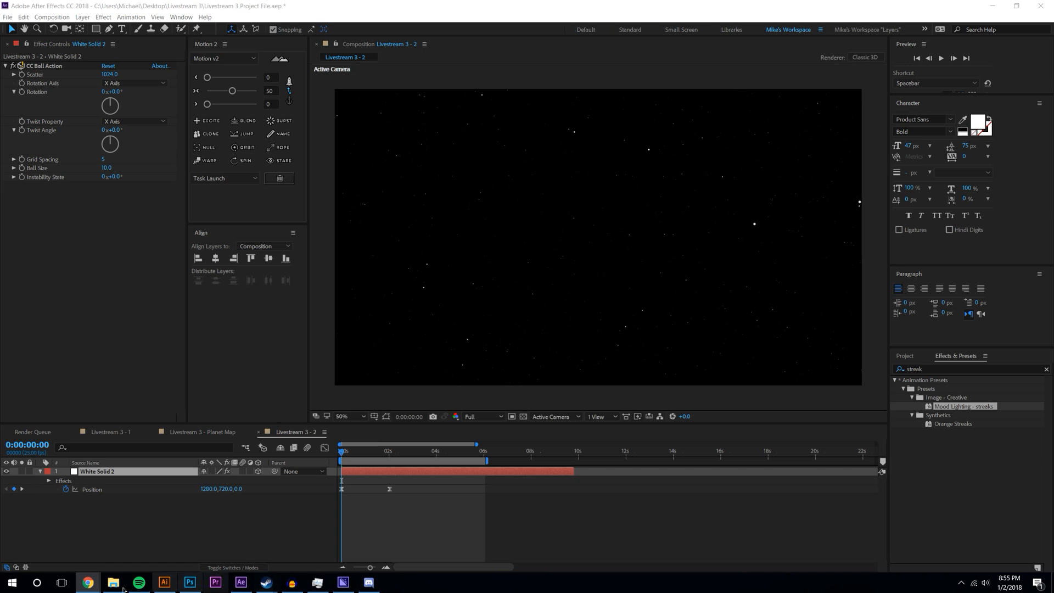
- Preview the starfield, then delete both White Solid 2 Position keyframes
mouse_move(89, 583)
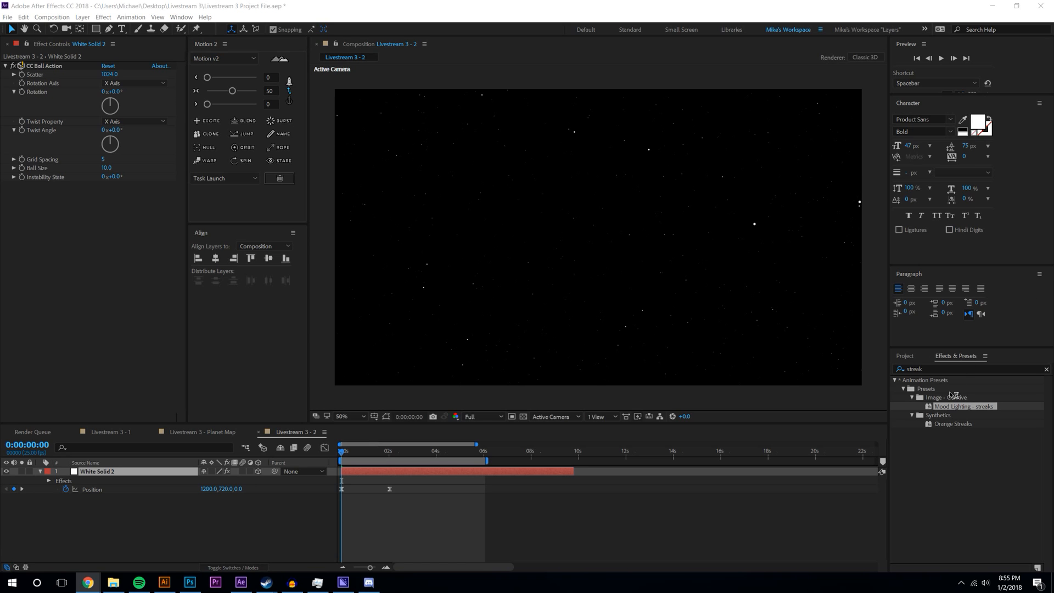
key("space")
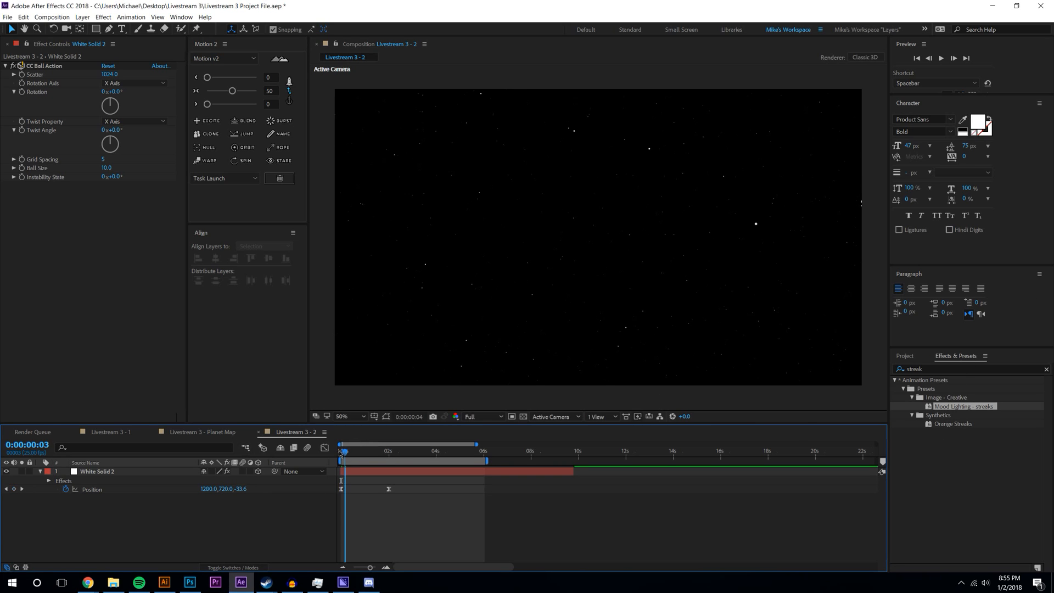
key("space")
left_click_drag(433, 504, 315, 483)
key("Delete")
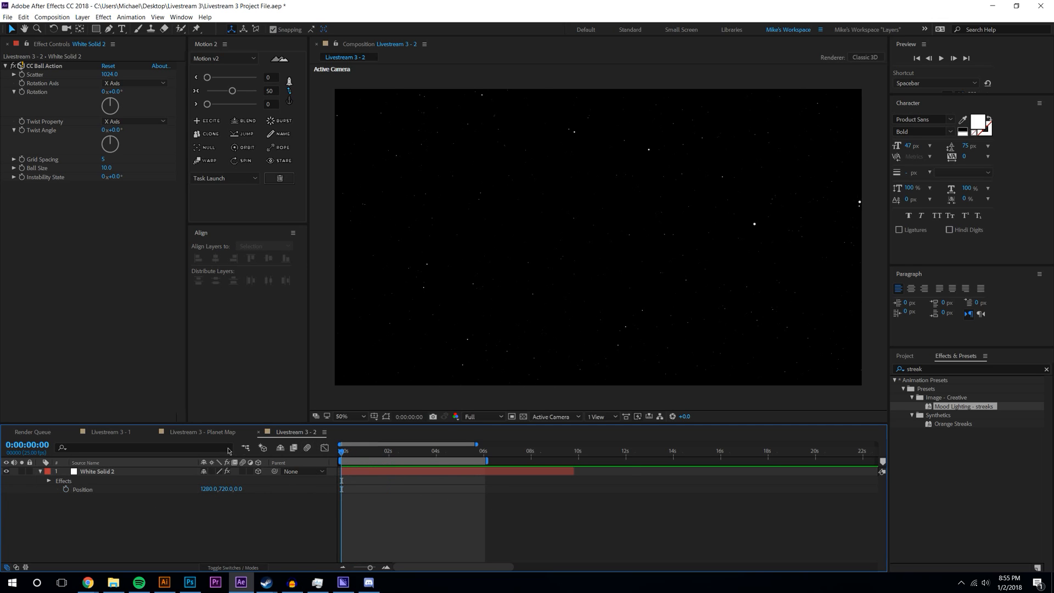
- Open the Livestream 3 - Planet Map comp at frame 0;00;00;23 with the planet recentred
left_click(218, 434)
left_click_drag(423, 457, 610, 451)
left_click_drag(526, 451, 370, 451)
scroll(463, 296, "down", 1)
scroll(461, 254, "up", 1)
left_click_drag(538, 252, 618, 262)
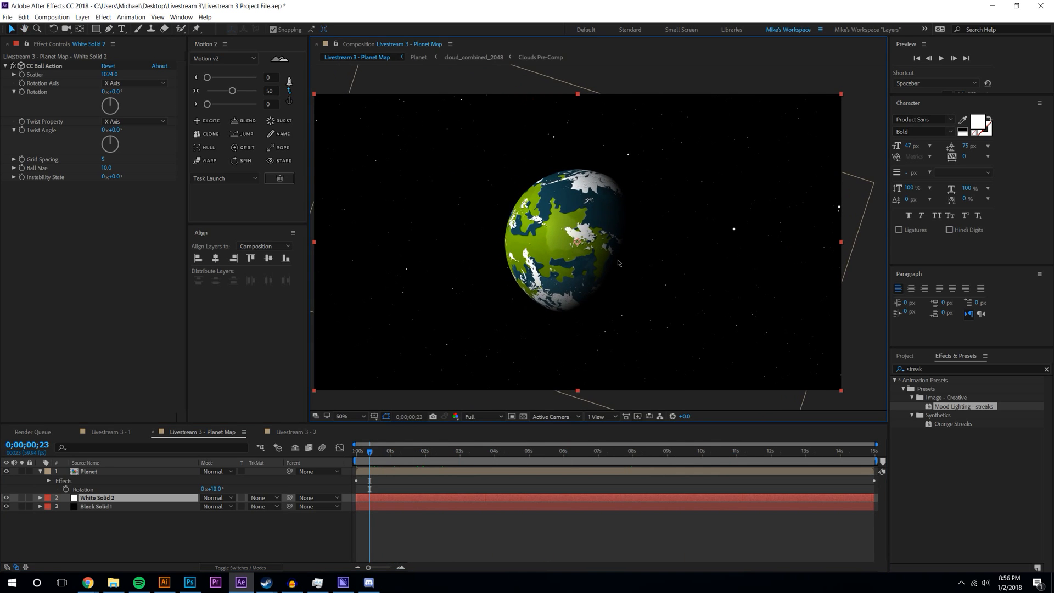
- Open the Planet precomp, enlarge the timeline to list all map layers, and select Land
double_click(108, 472)
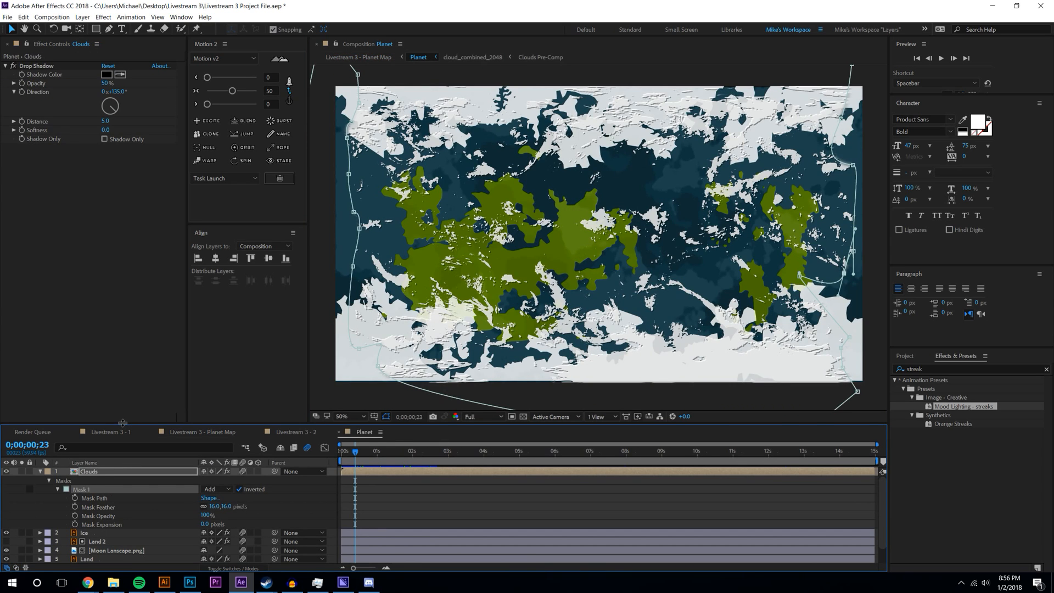
left_click_drag(124, 425, 124, 358)
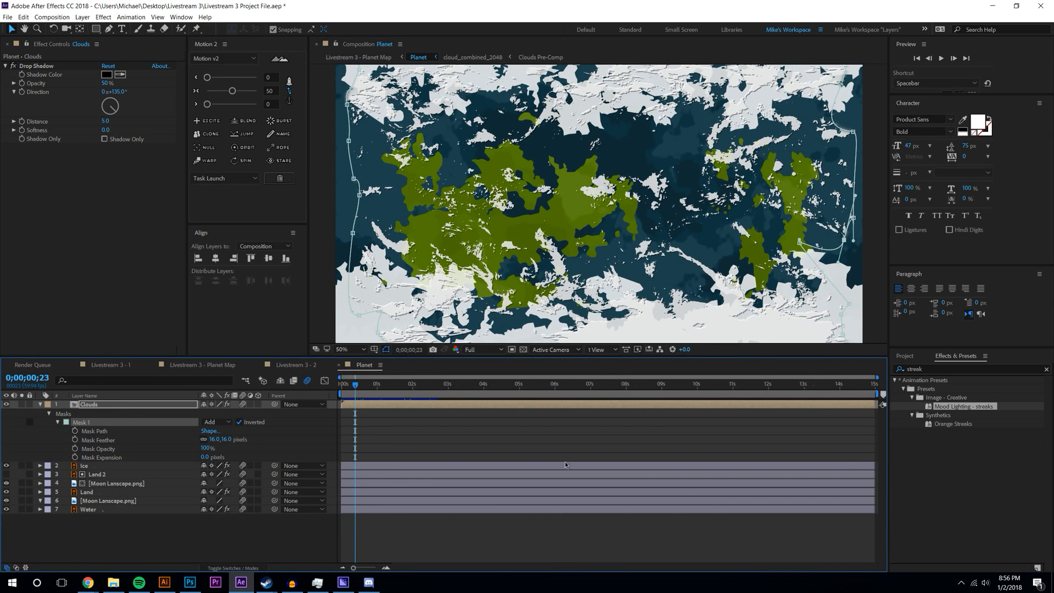
left_click(369, 583)
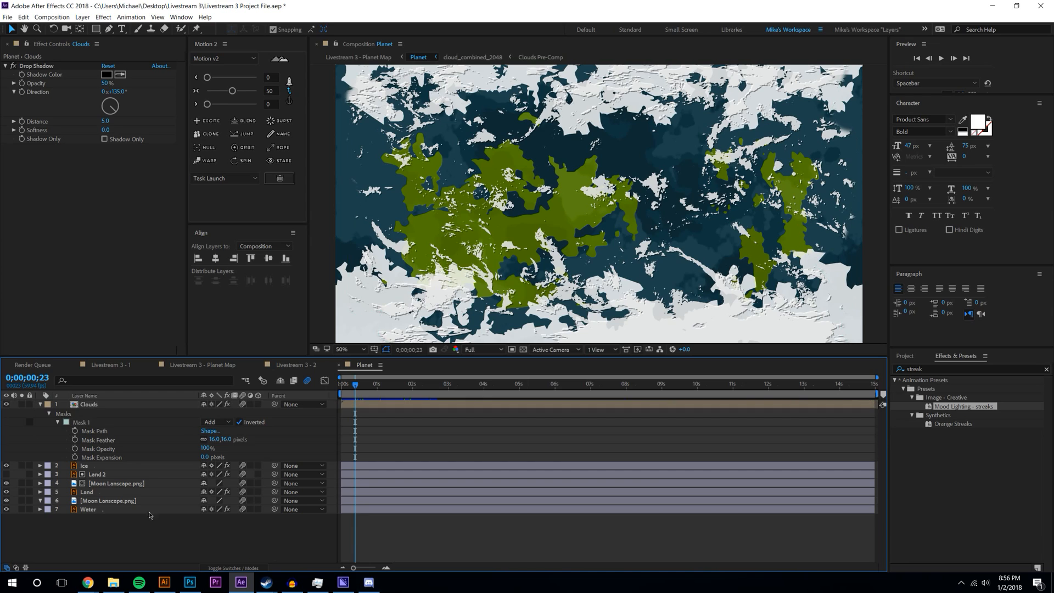
left_click(95, 493)
- Change the Land layer's fill colour from green to bright red
left_click(106, 91)
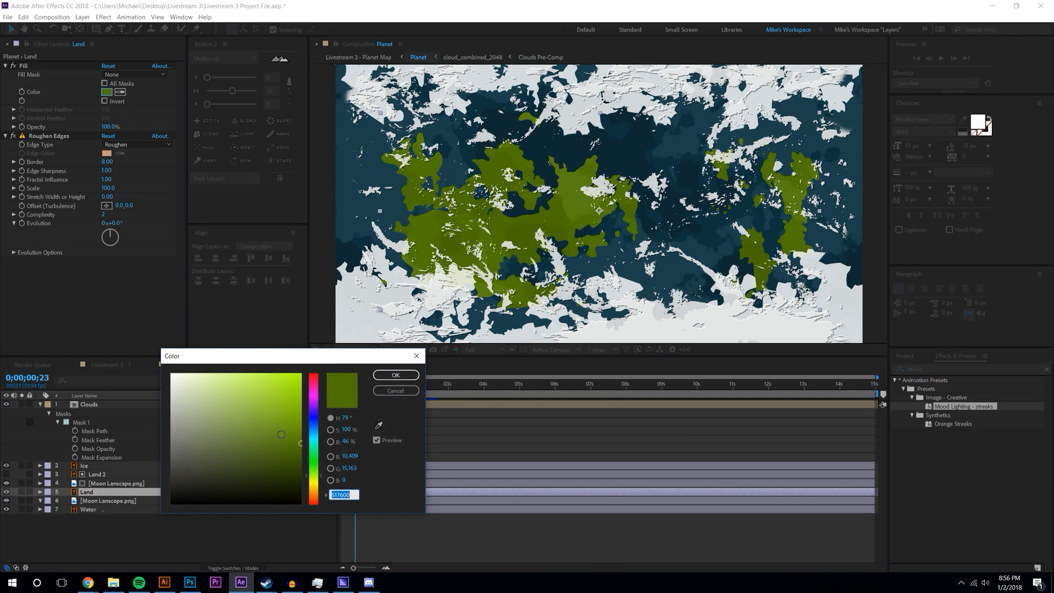
mouse_move(310, 448)
left_mouse_down()
mouse_move(310, 375)
mouse_move(282, 398)
left_mouse_up()
left_click(395, 375)
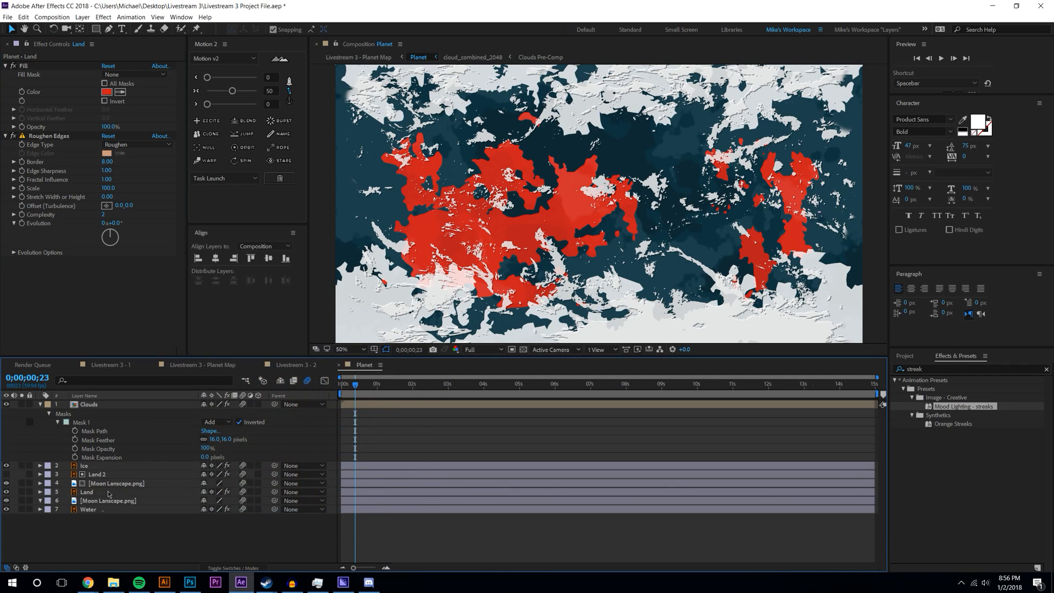
- Make the Water fill deep red and return to the Livestream 3 - Planet Map comp
left_click(88, 509)
left_click(106, 91)
mouse_move(228, 479)
left_mouse_down()
mouse_move(161, 411)
mouse_move(162, 431)
mouse_move(158, 376)
mouse_move(153, 408)
mouse_move(236, 428)
mouse_move(320, 367)
left_mouse_up()
left_click(317, 407)
left_click_drag(279, 396, 276, 437)
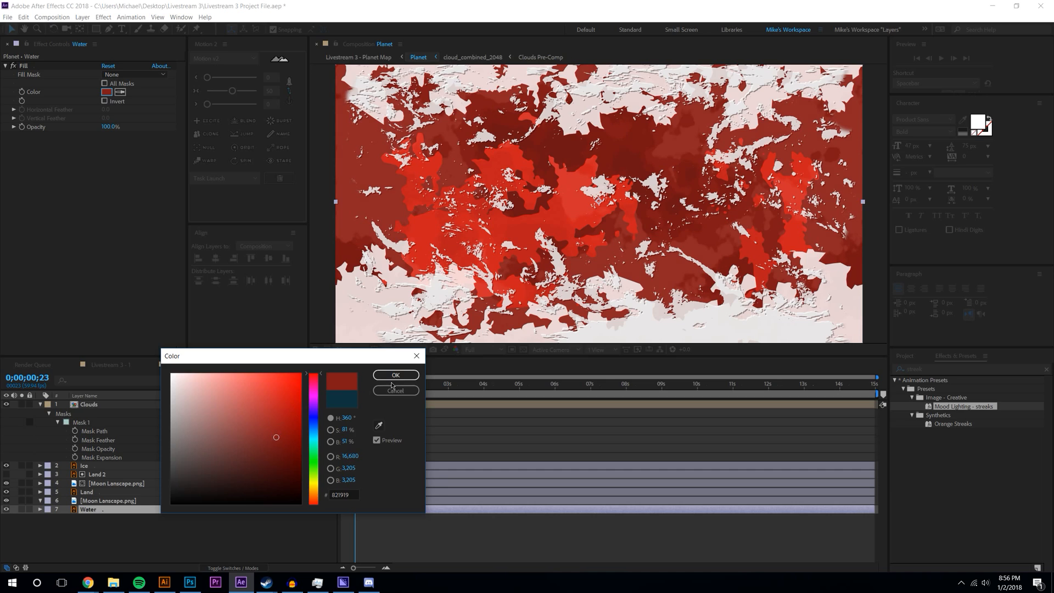
left_click(392, 379)
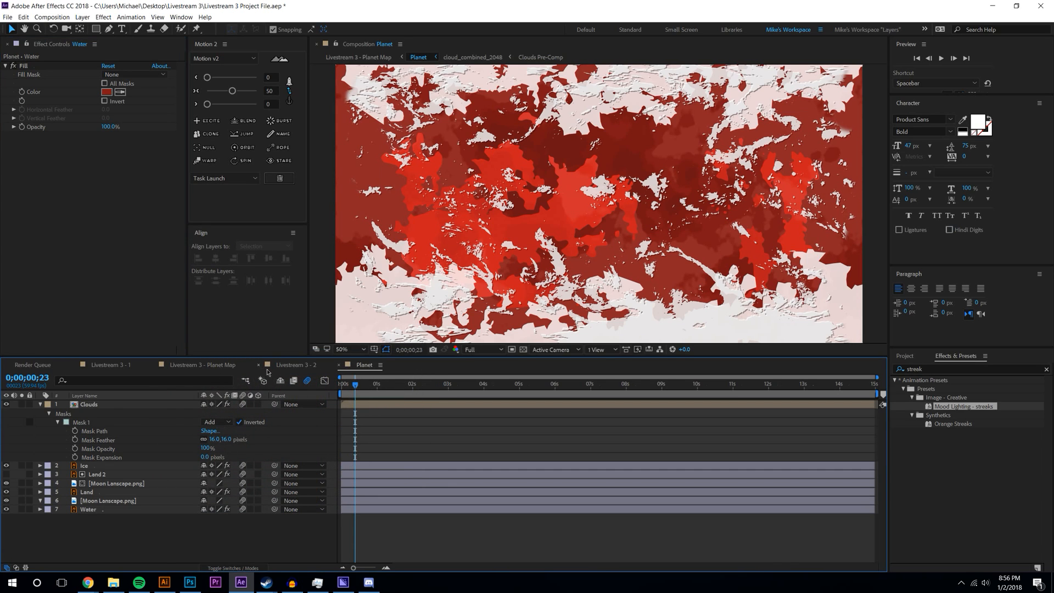
left_click(289, 367)
left_click(206, 367)
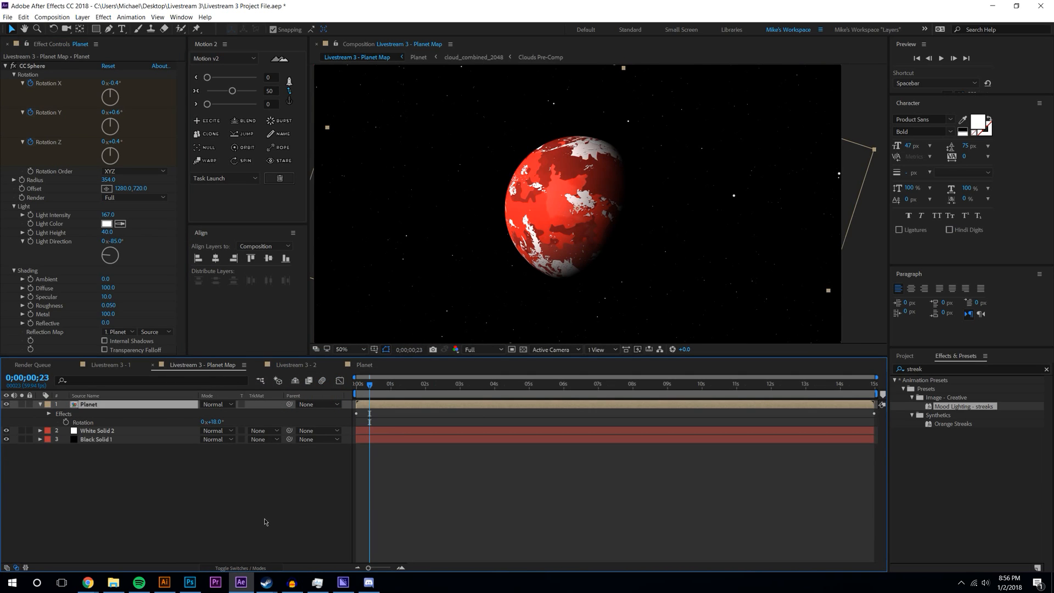
- Deselect the Planet layer and switch via Livestream 3 - 2 to the red Planet texture comp
left_click(265, 522)
scroll(590, 238, "down", 2)
scroll(590, 238, "up", 4)
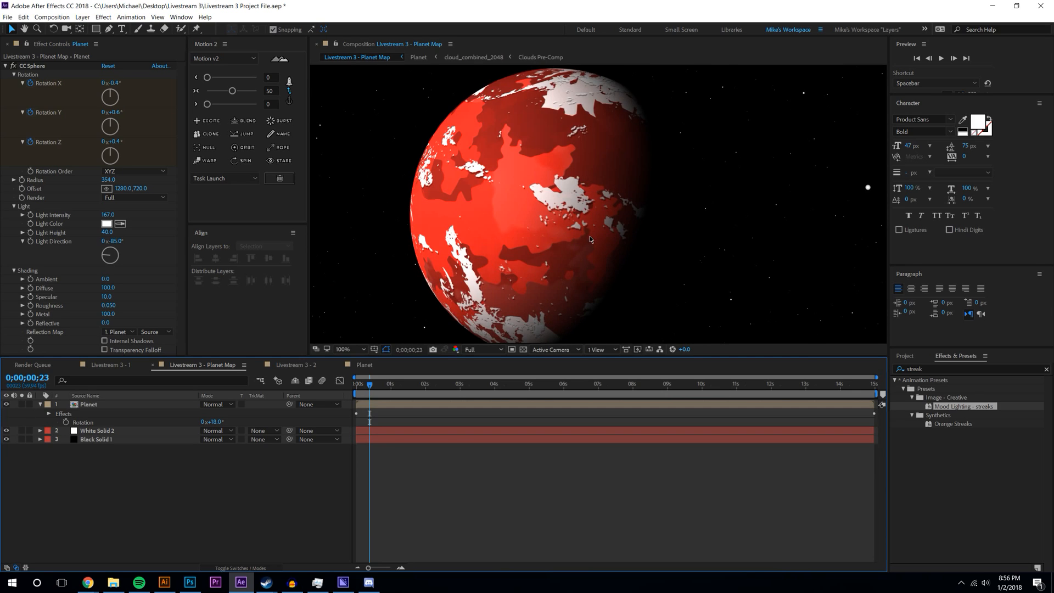
scroll(590, 238, "down", 2)
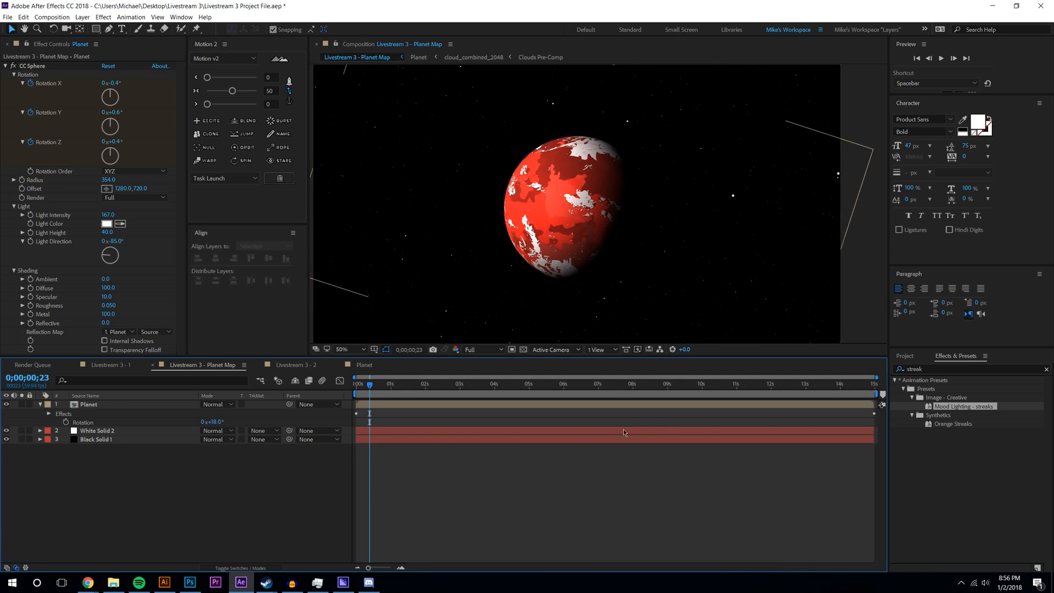
scroll(552, 252, "up", 2)
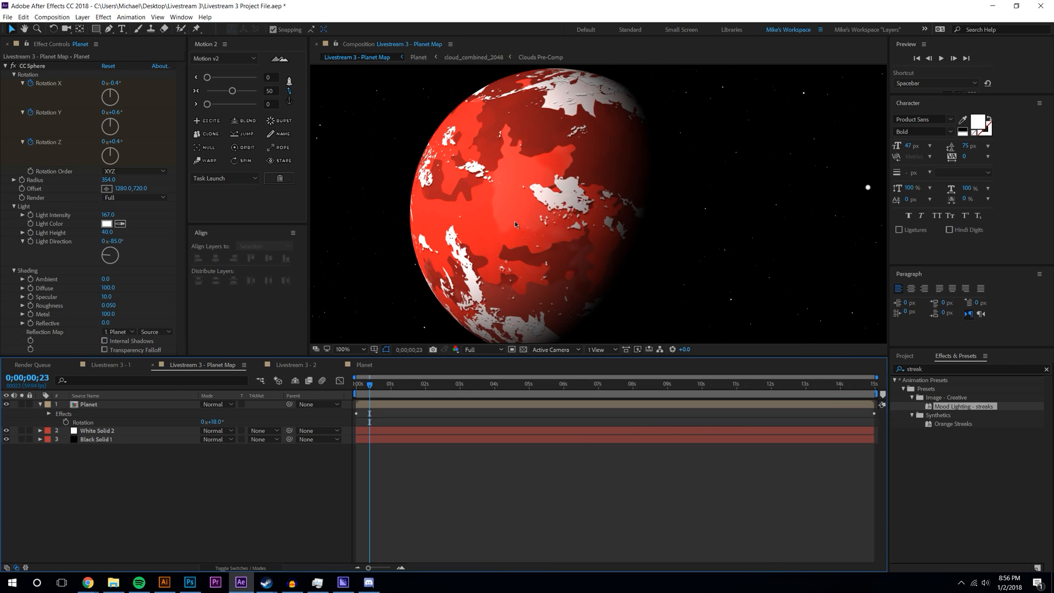
scroll(515, 221, "down", 2)
left_click(299, 365)
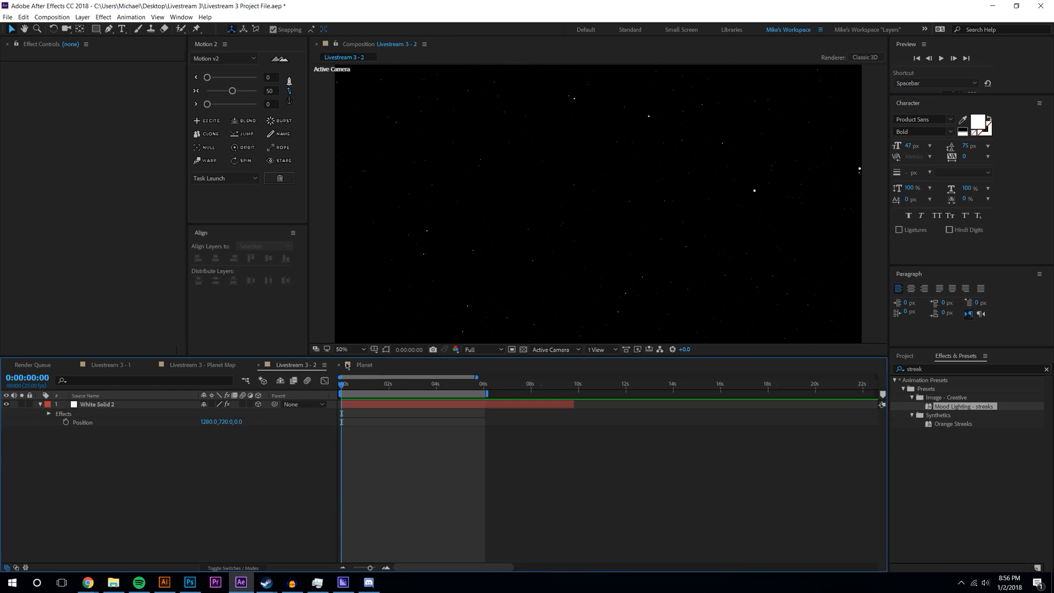
left_click(363, 365)
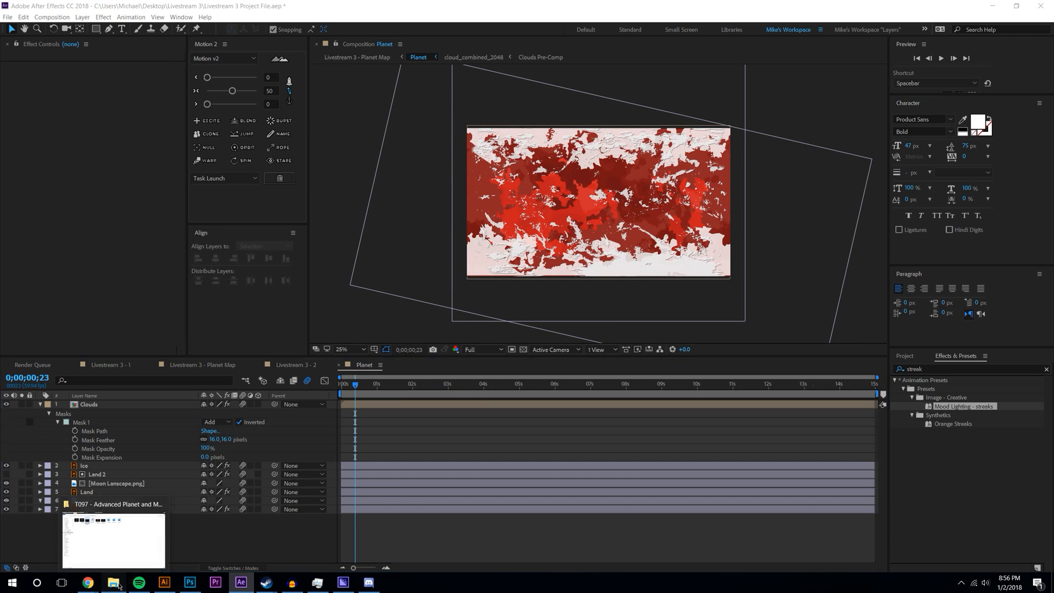
left_click(118, 585)
- Search the T097 - Advanced Planet and Moon folder for 'moon', then close File Explorer
left_click(999, 32)
type("moon")
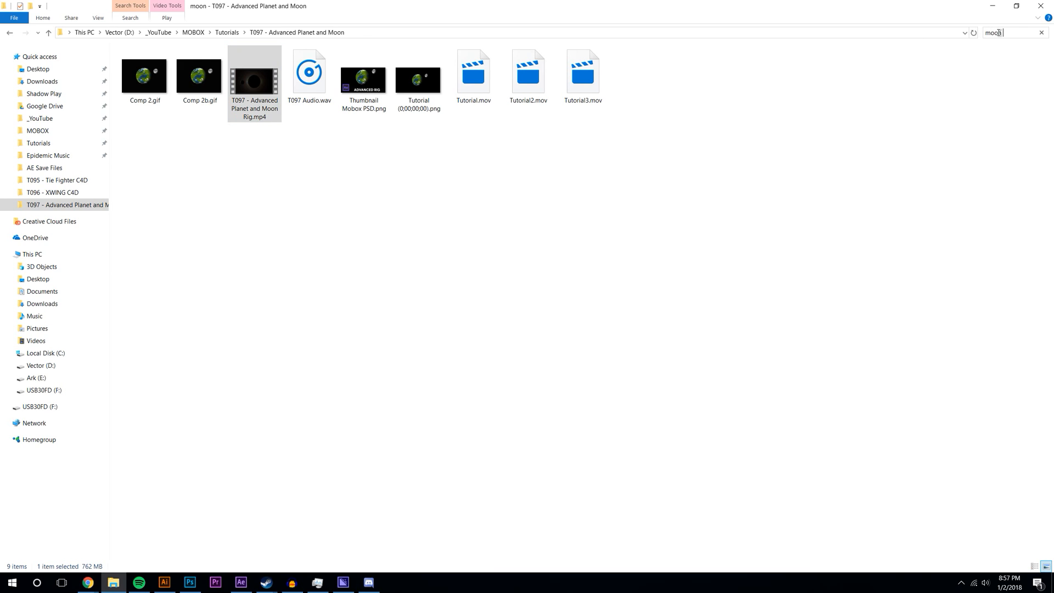
left_click(1040, 6)
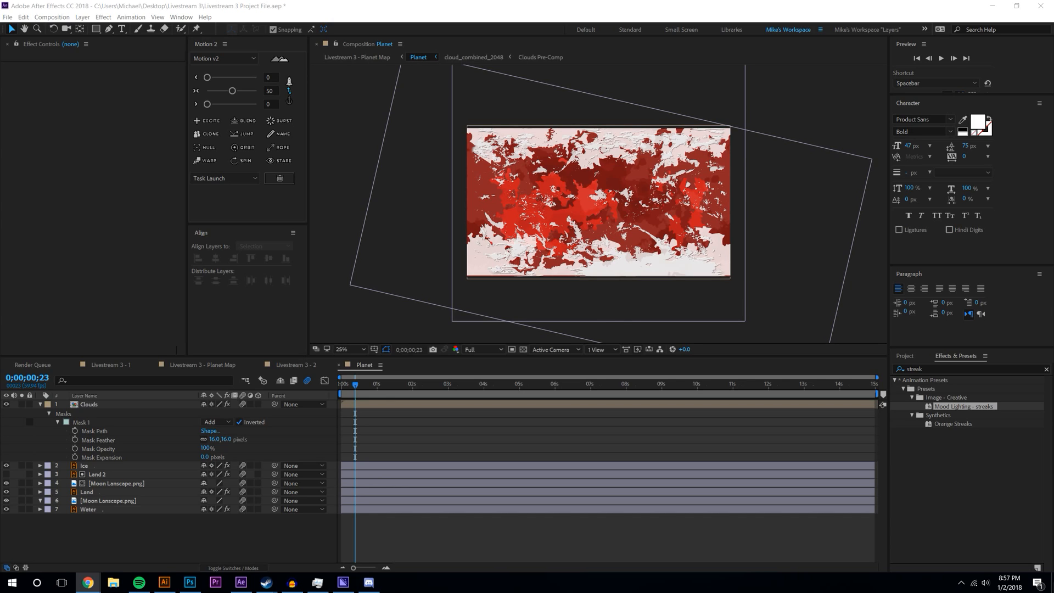
- Undo the red recolouring of the planet in the Livestream 3 - Planet Map comp
key("period")
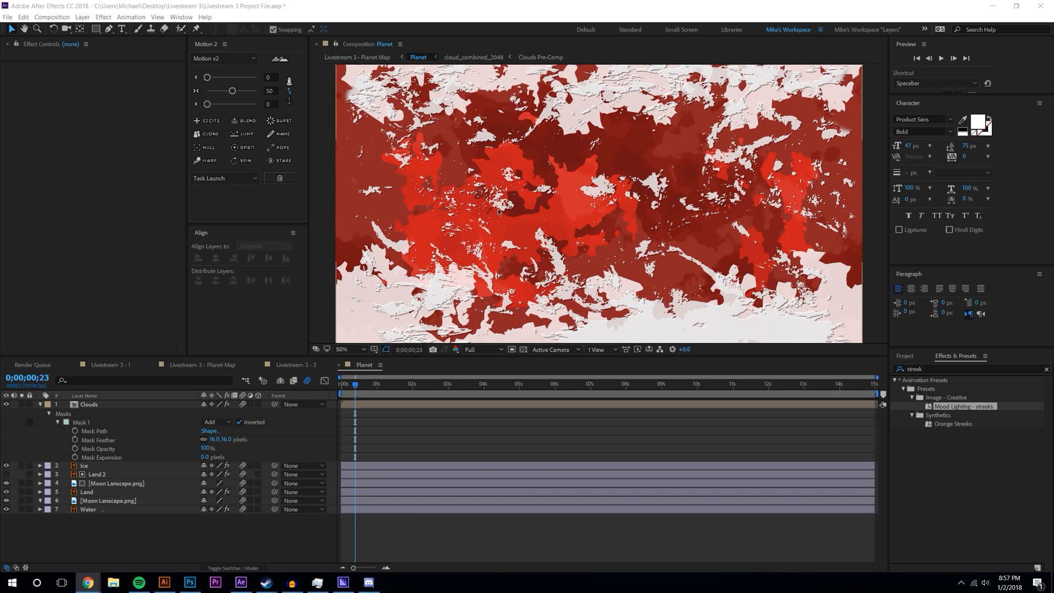
left_click(203, 365)
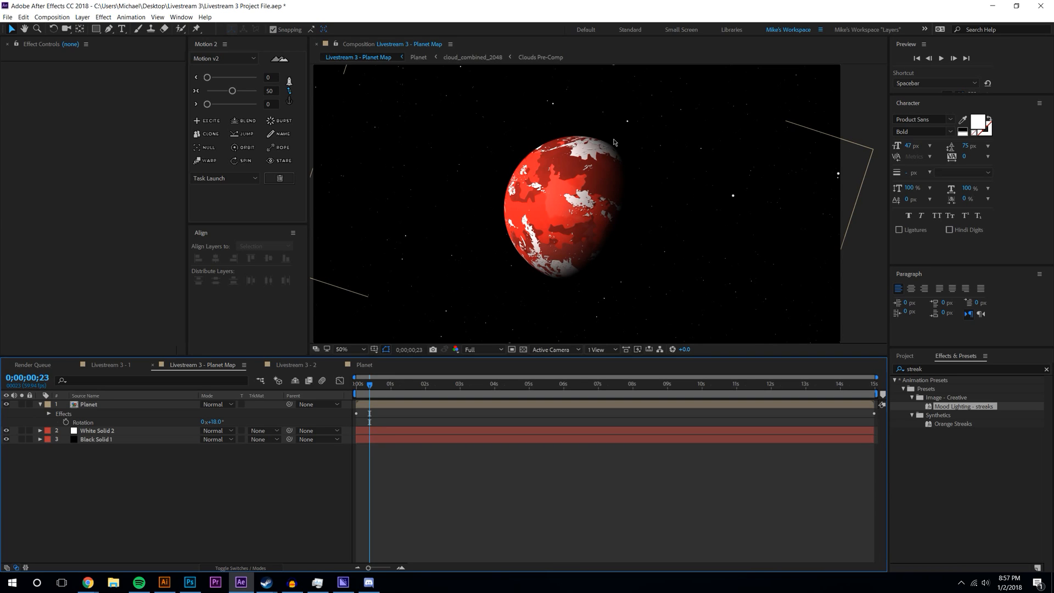
key("ctrl+z")
key("ctrl+z")
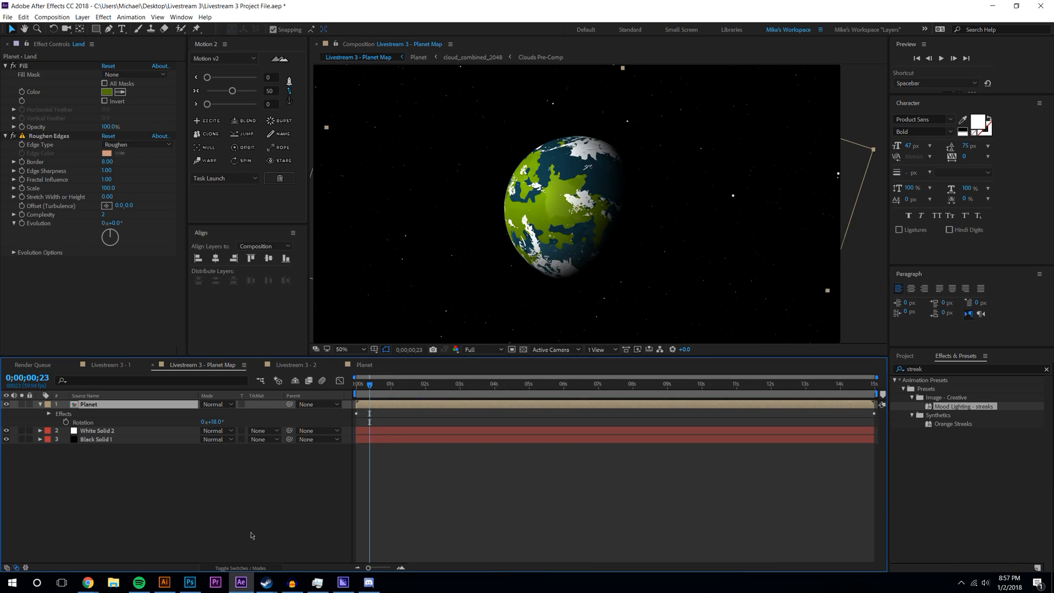
left_click(251, 533)
- Enlarge the composition viewer area, then switch to Chrome's search results
scroll(479, 217, "down", 1)
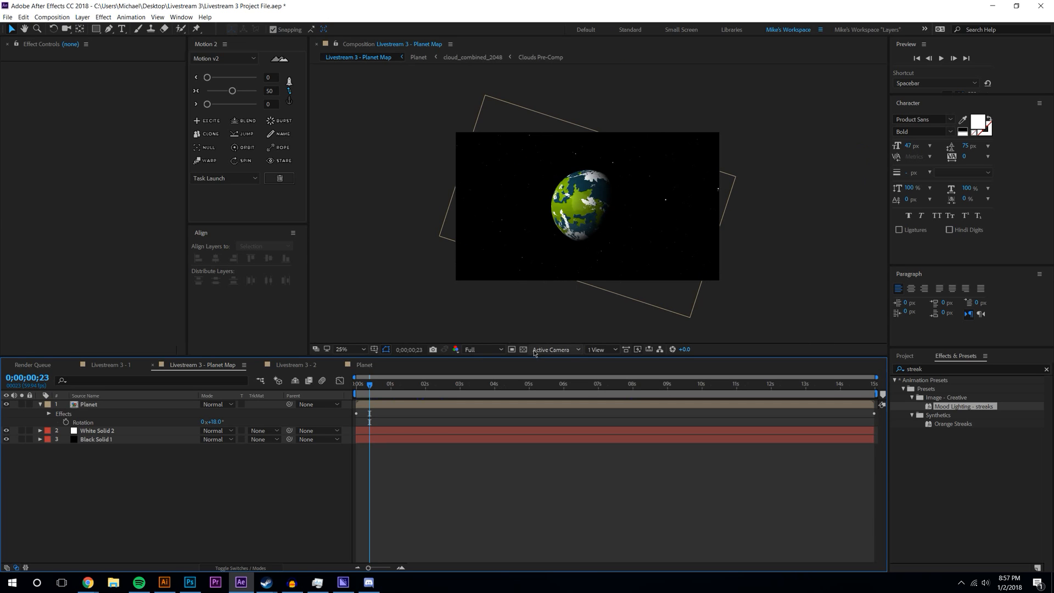
left_click_drag(527, 358, 528, 415)
scroll(615, 279, "up", 2)
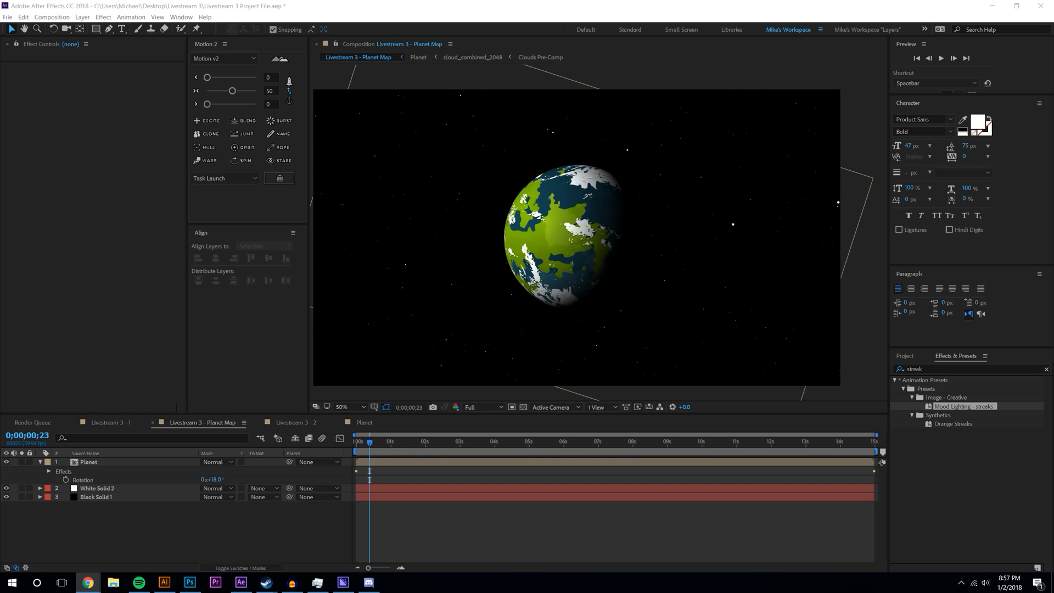
key("alt+Tab")
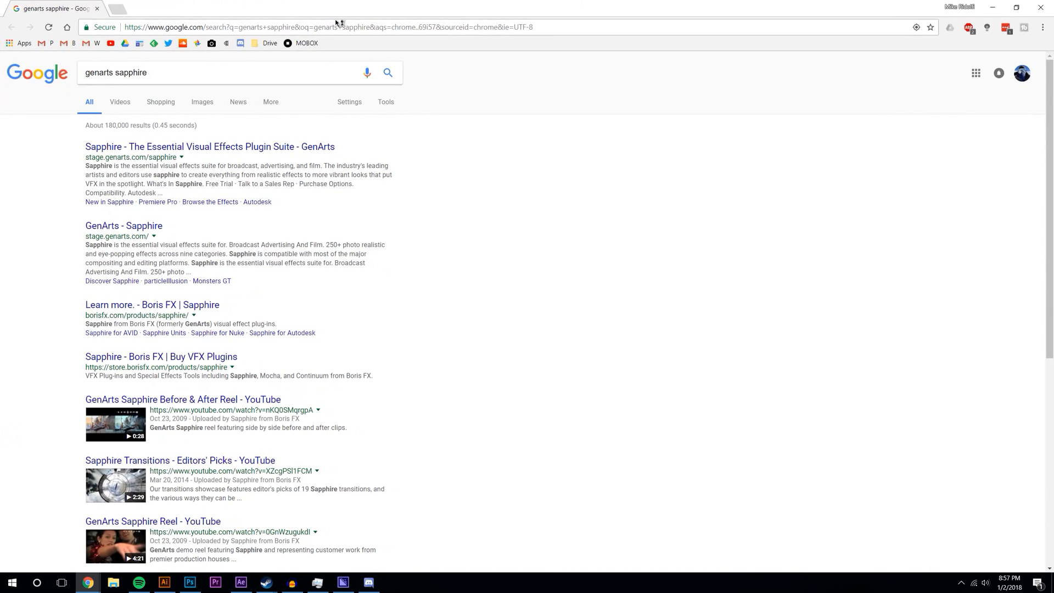
- Open the 'Sapphire - The Essential Visual Effects Plugin Suite - GenArts' search result
left_click(178, 146)
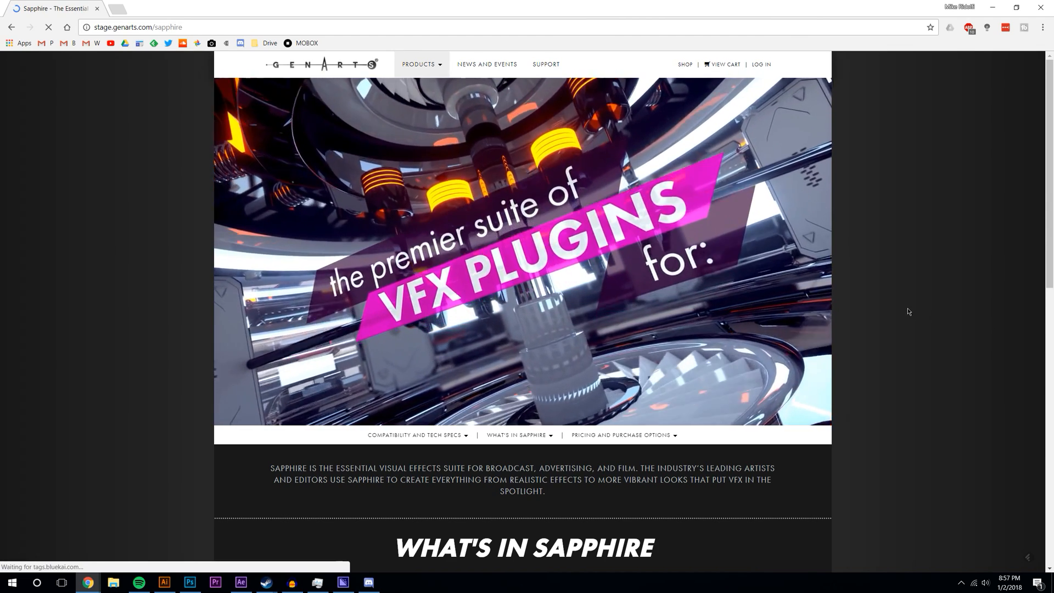
scroll(908, 311, "down", 5)
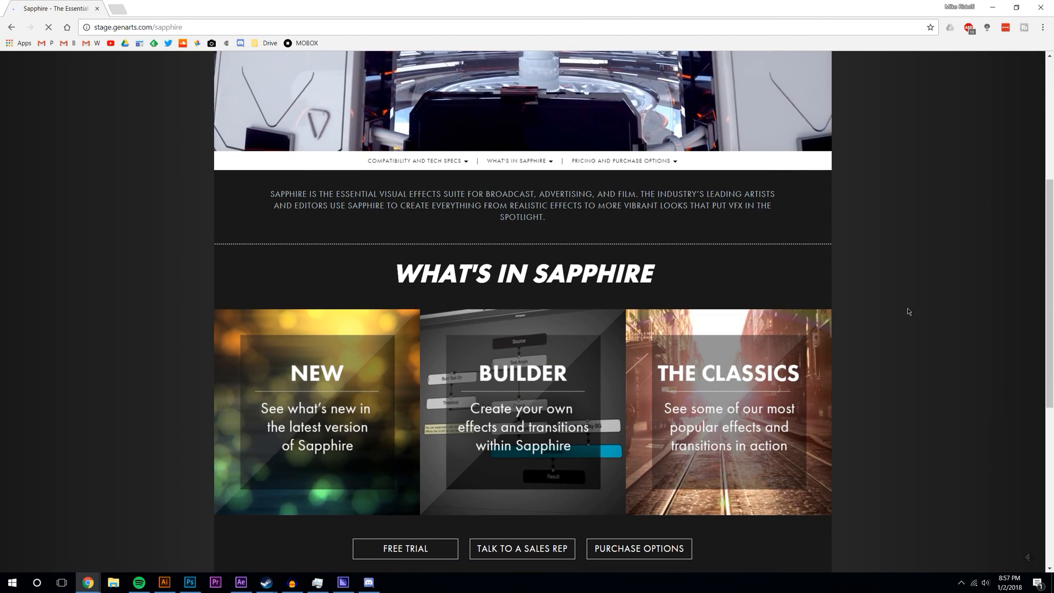
scroll(909, 311, "down", 6)
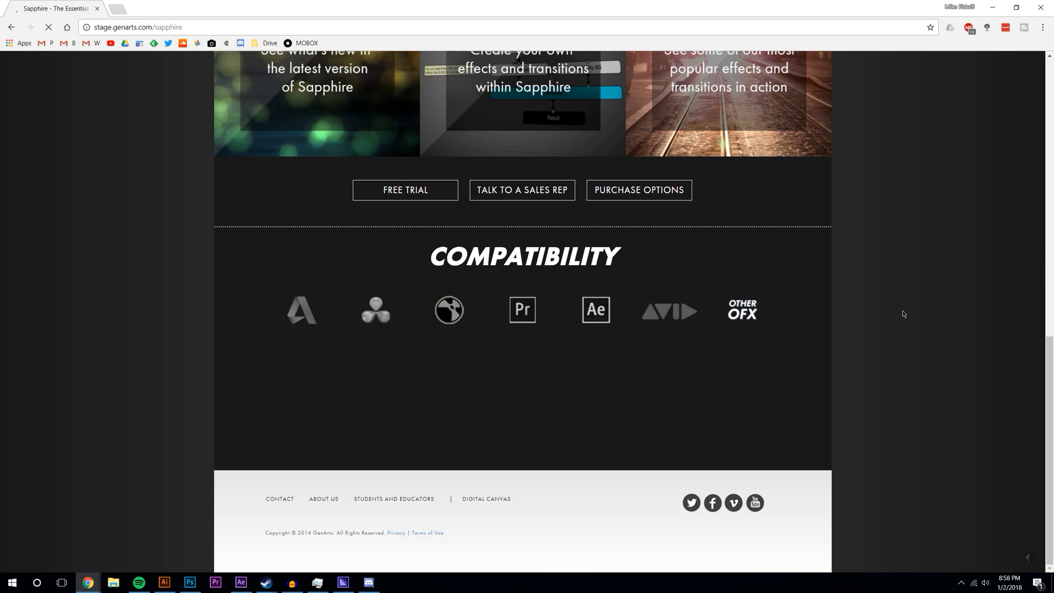
scroll(903, 314, "up", 10)
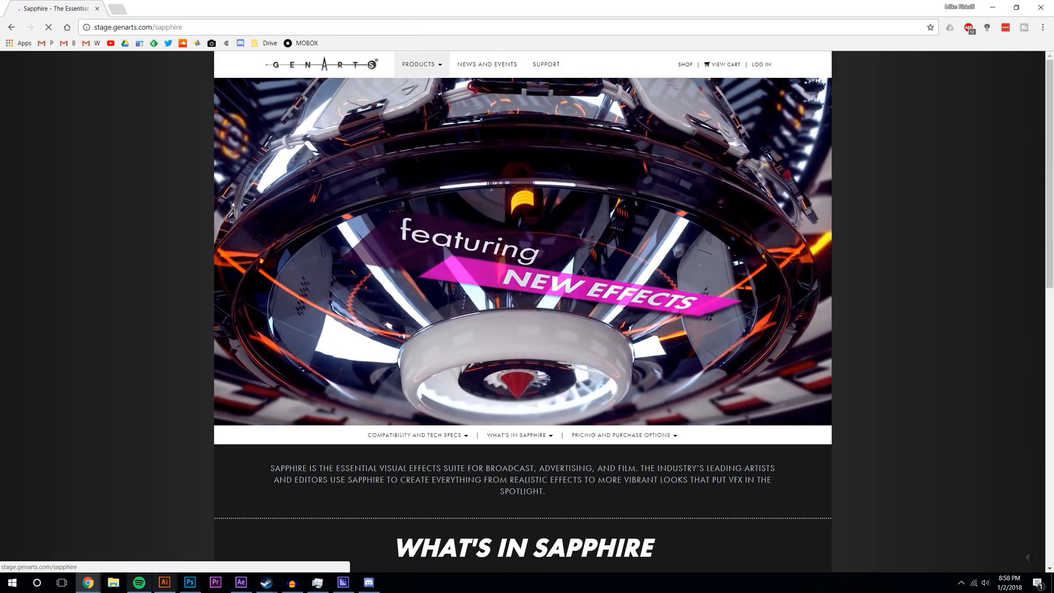
left_click(140, 583)
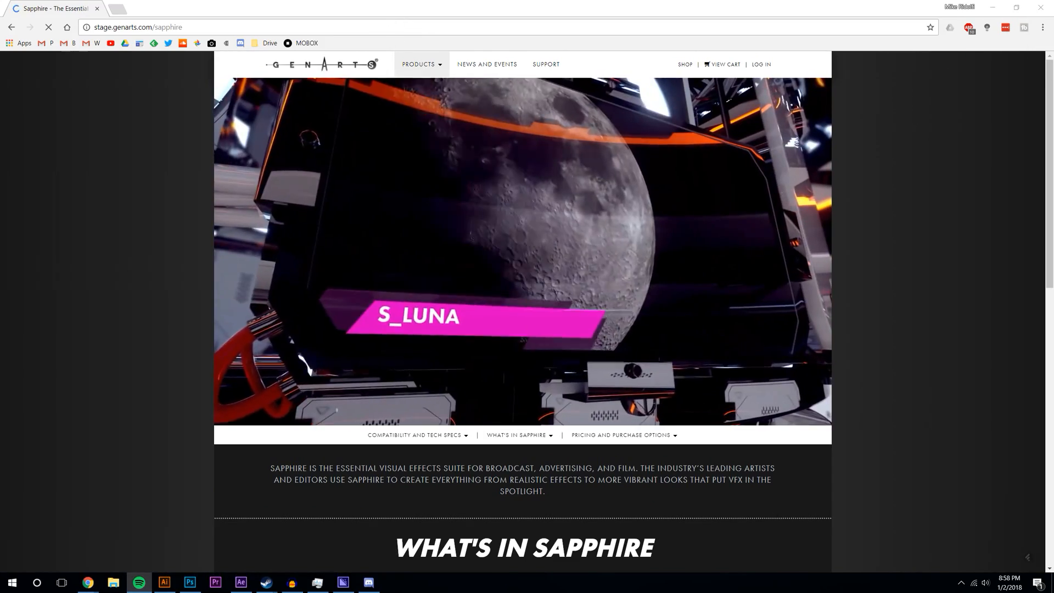
left_click(934, 353)
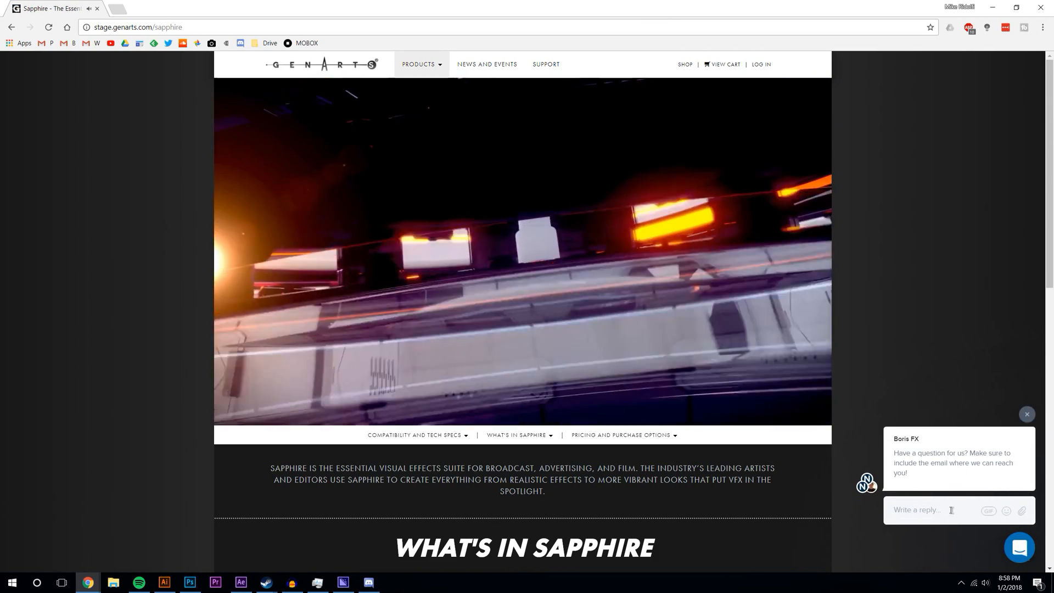
left_click(924, 512)
- Send the question 'what's the price' in the support chat
type("what")
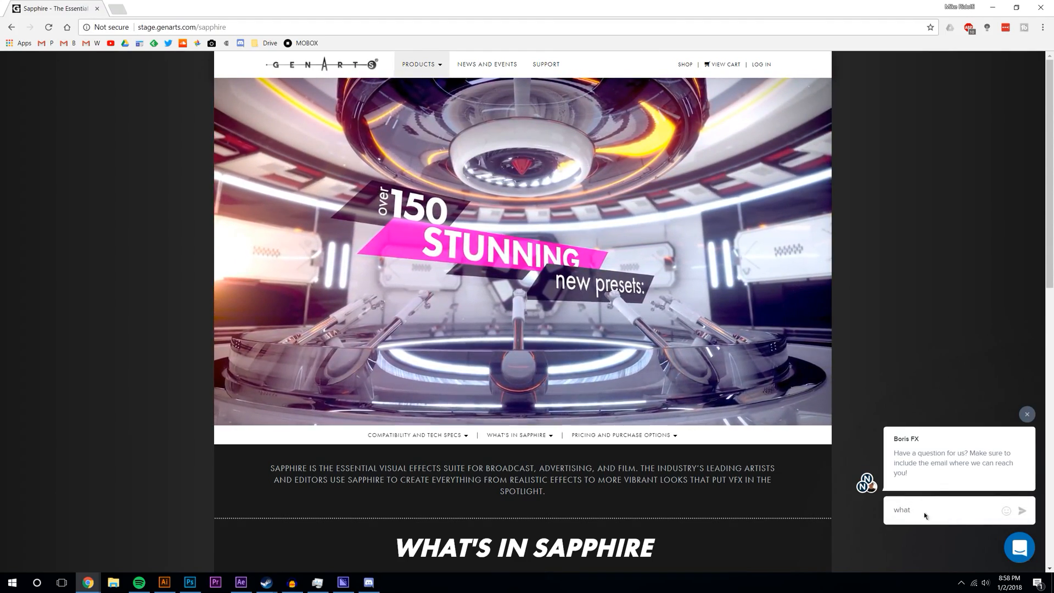
type("'s the price")
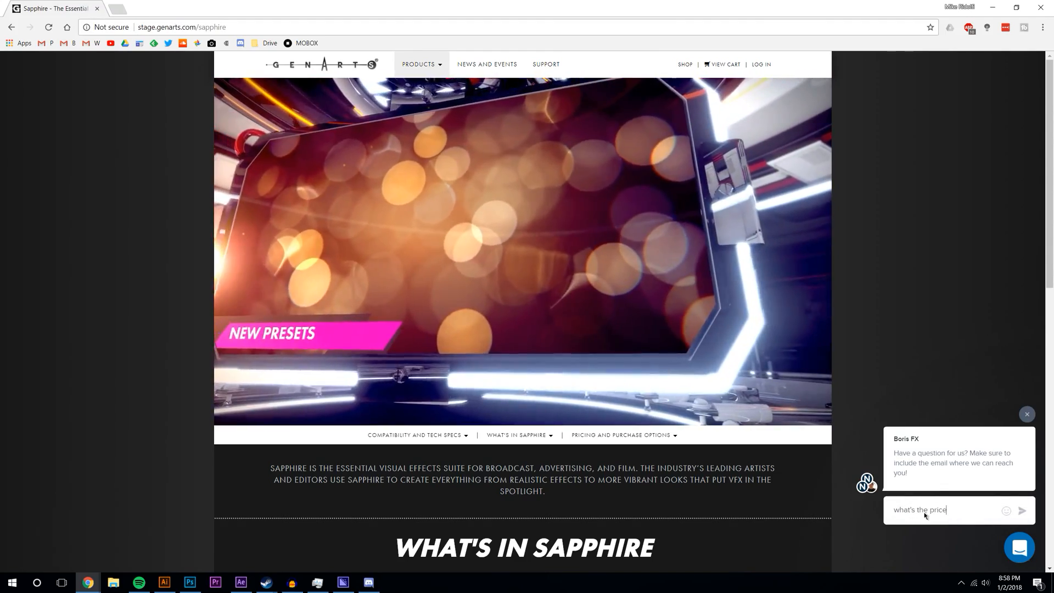
type(" for")
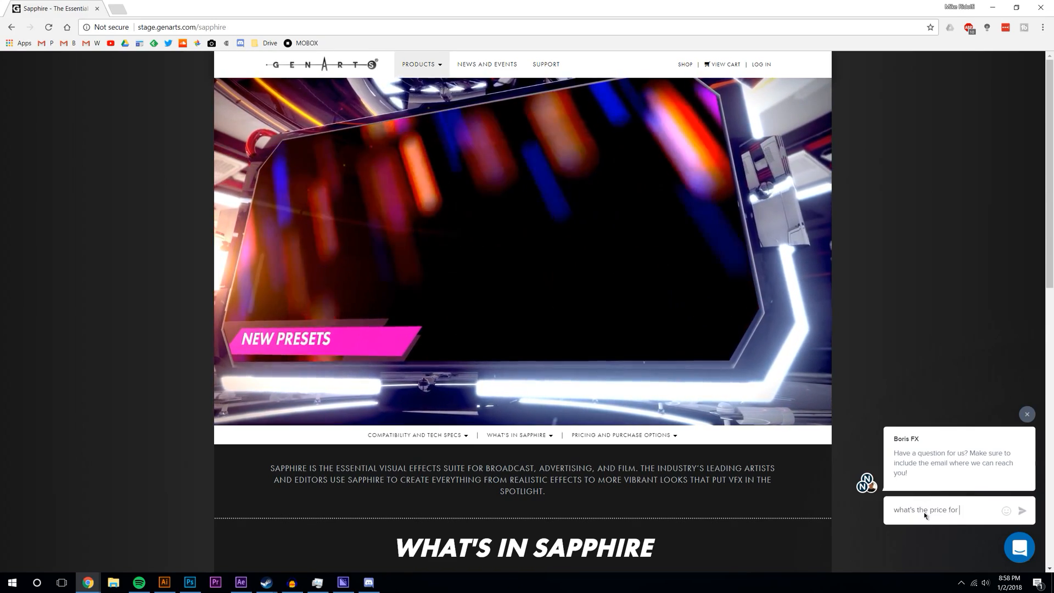
key("BackSpace")
key("BackSpace")
key("BackSpace")
key("BackSpace")
key("Return")
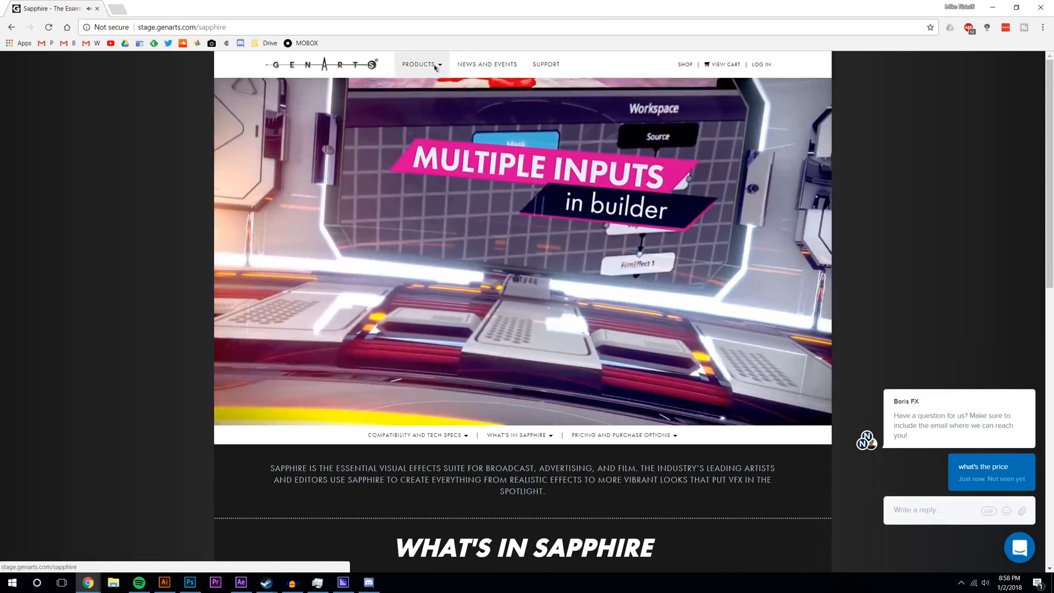
- Reload the Sapphire product page via Products > Sapphire and scroll through it
mouse_move(434, 67)
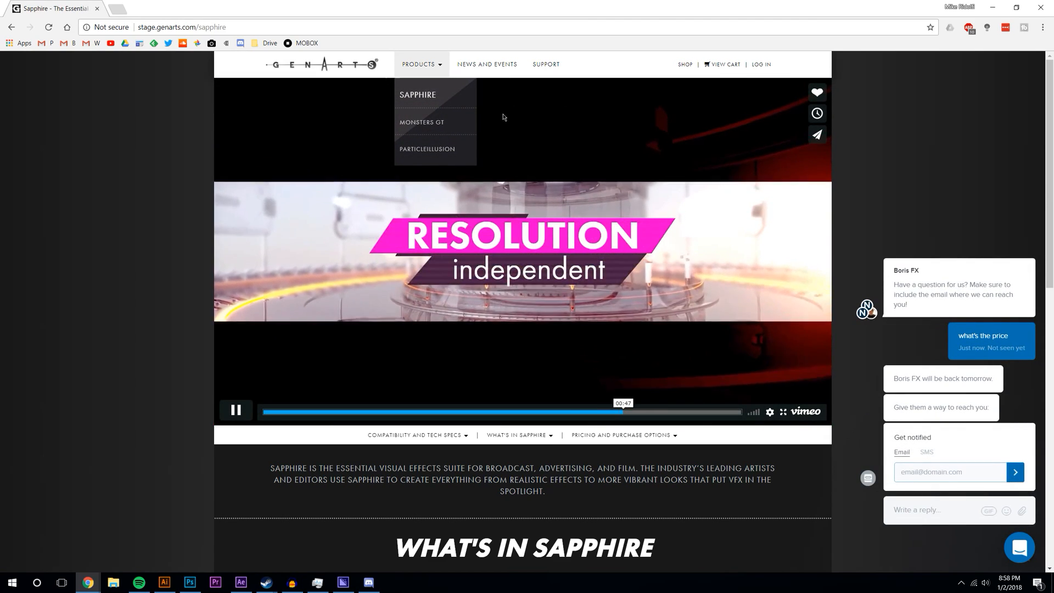
left_click(415, 96)
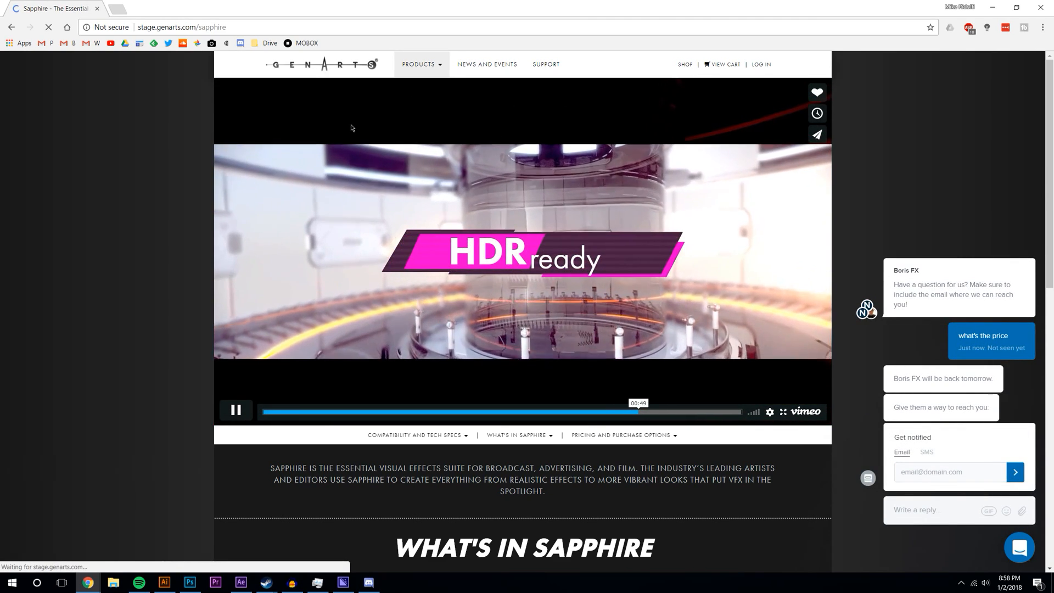
scroll(175, 205, "down", 7)
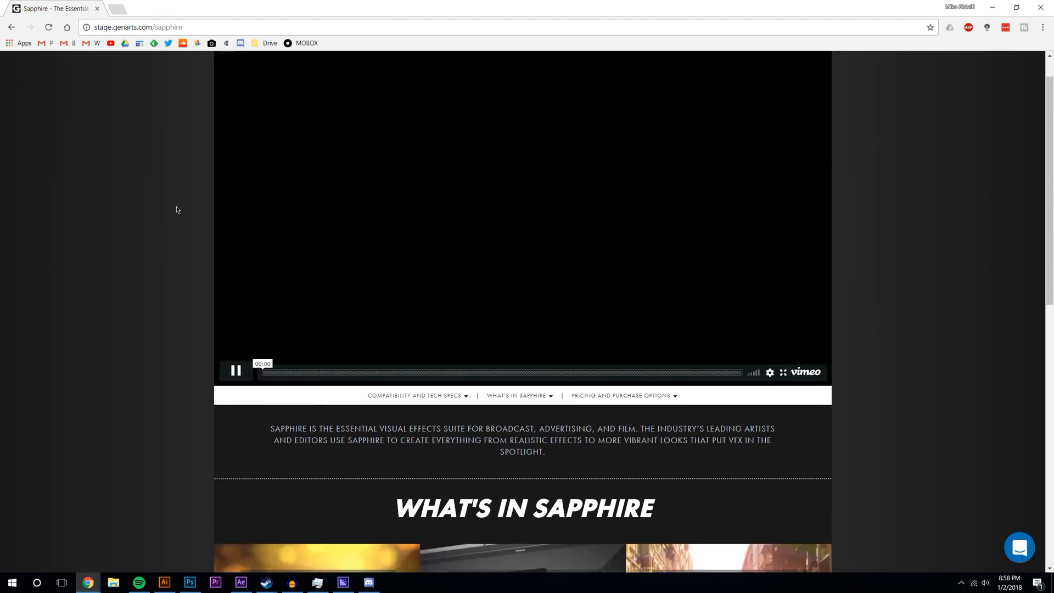
scroll(177, 210, "down", 4)
scroll(177, 209, "up", 10)
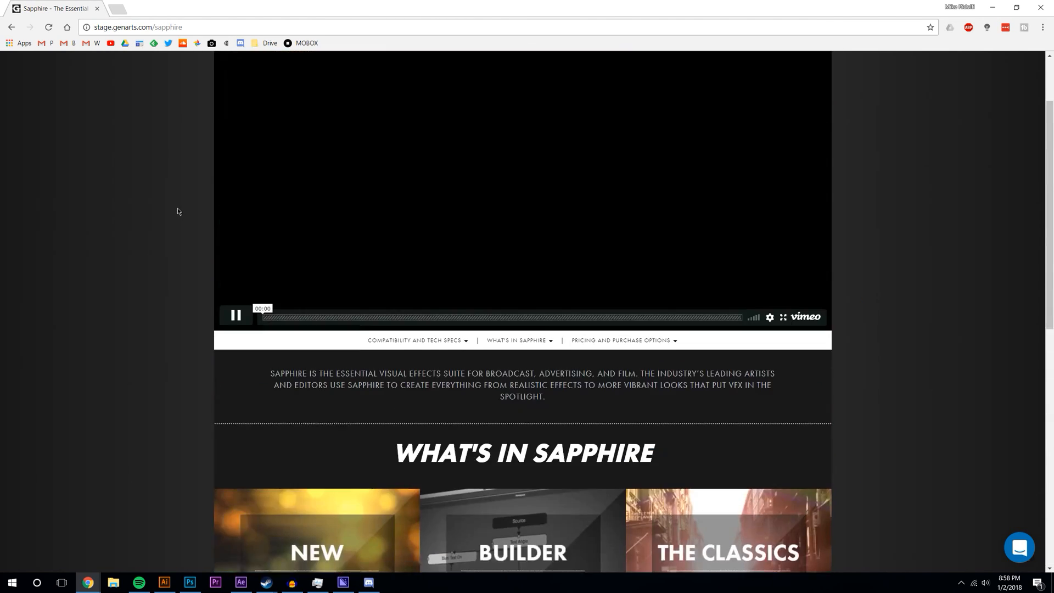
scroll(177, 209, "down", 10)
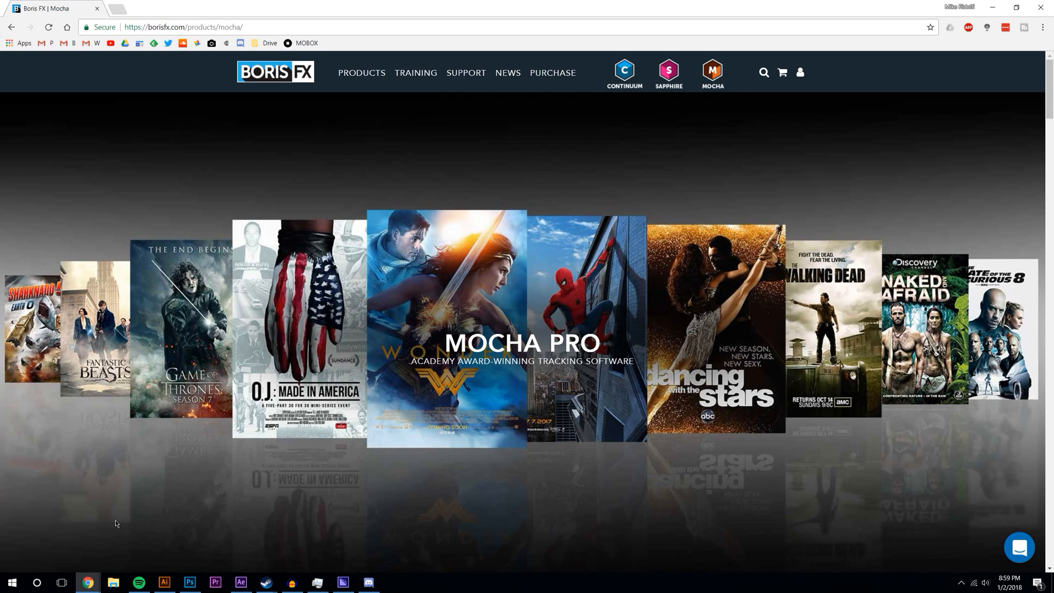
- Play the Mocha overview video, skipping ahead to 00:22 and pausing at 01:19
scroll(335, 416, "down", 10)
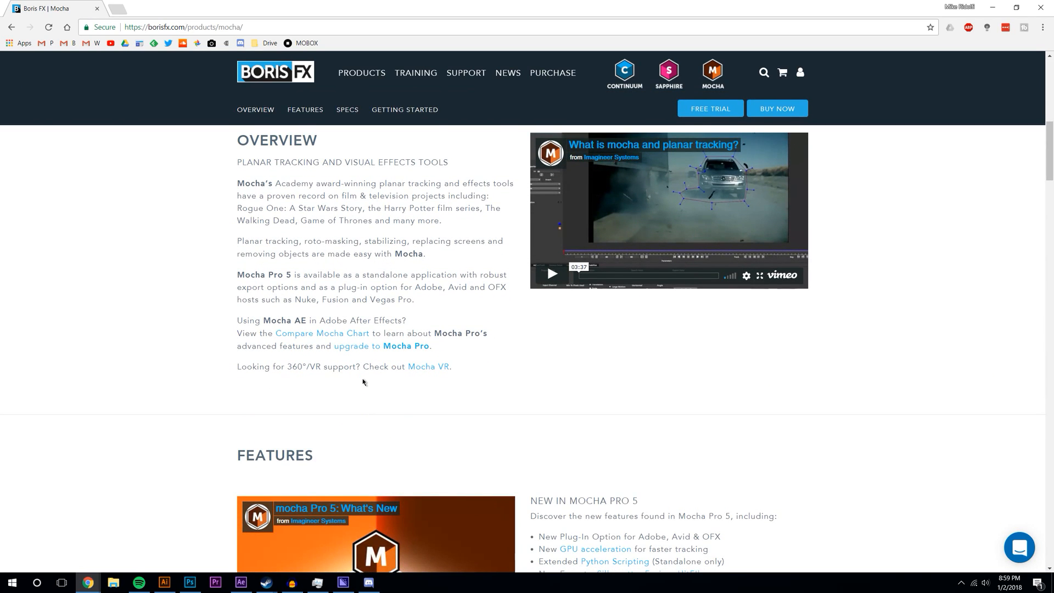
left_click(554, 273)
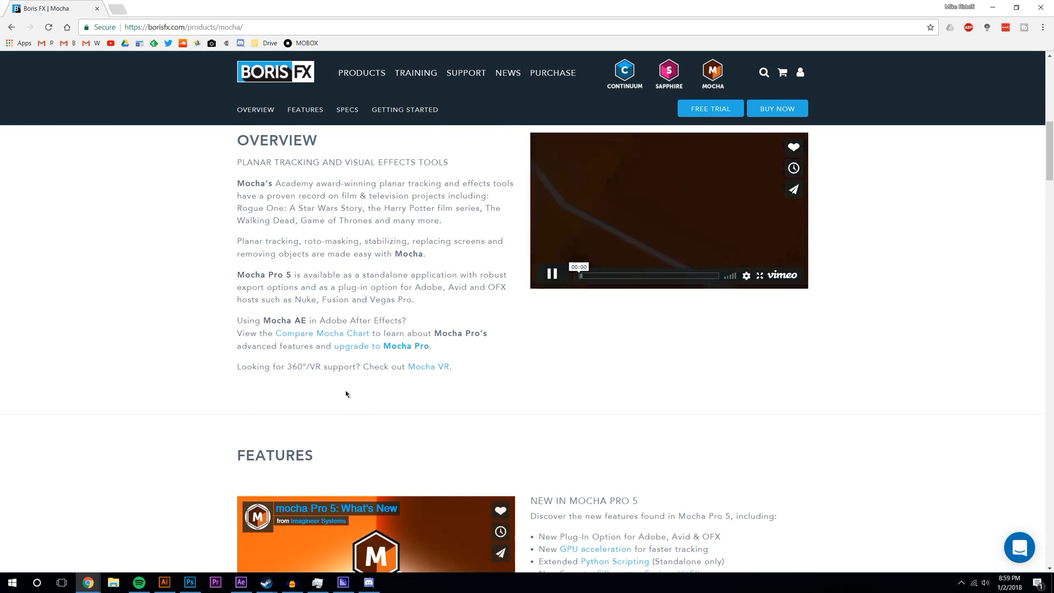
left_click(599, 275)
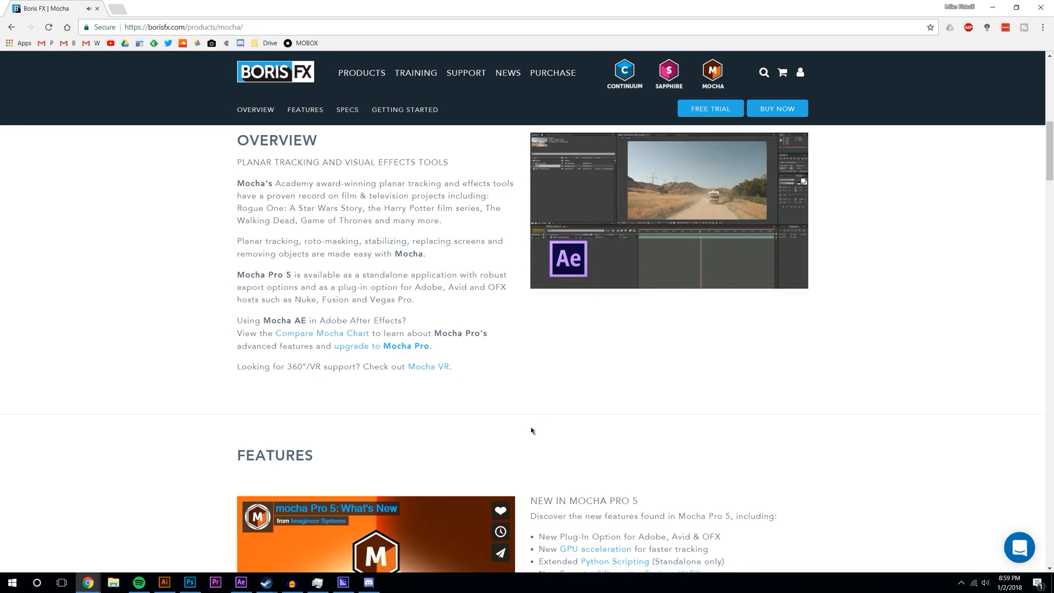
mouse_move(593, 268)
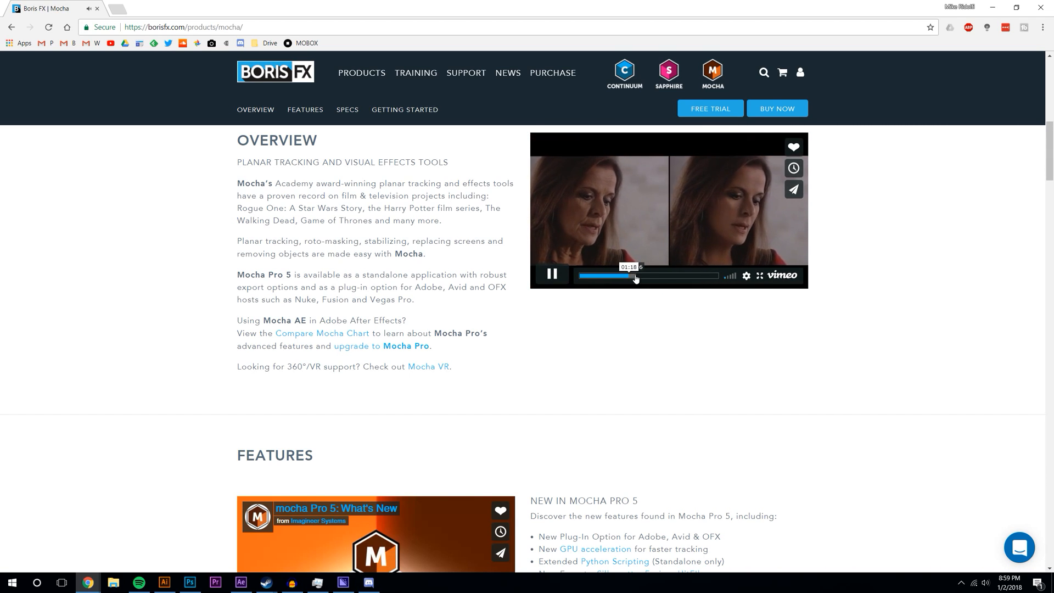
left_click(789, 261)
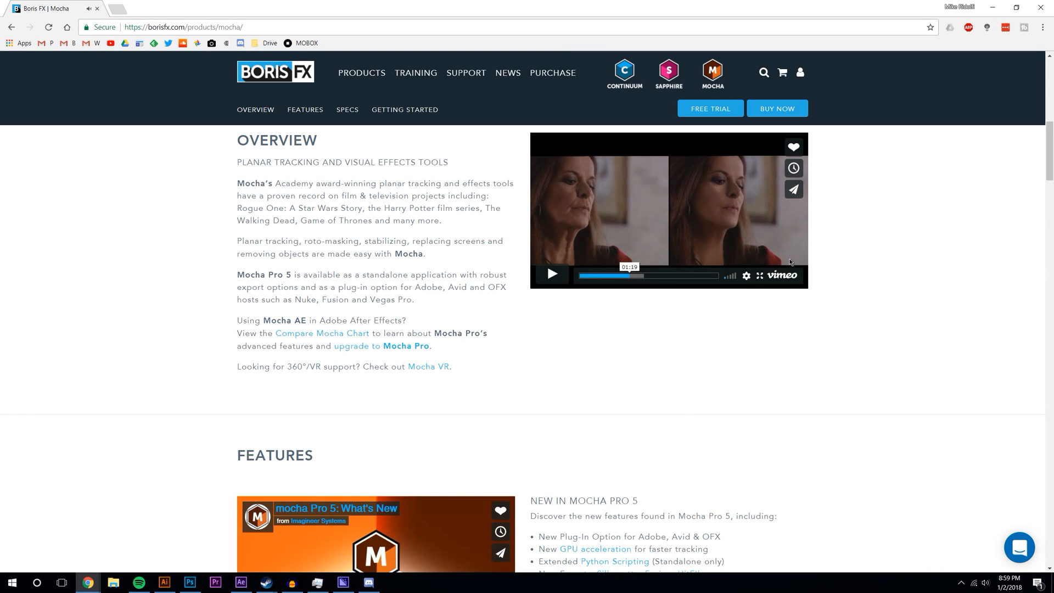
- Resume the overview video in full screen, then return to normal view with Esc
left_click(760, 276)
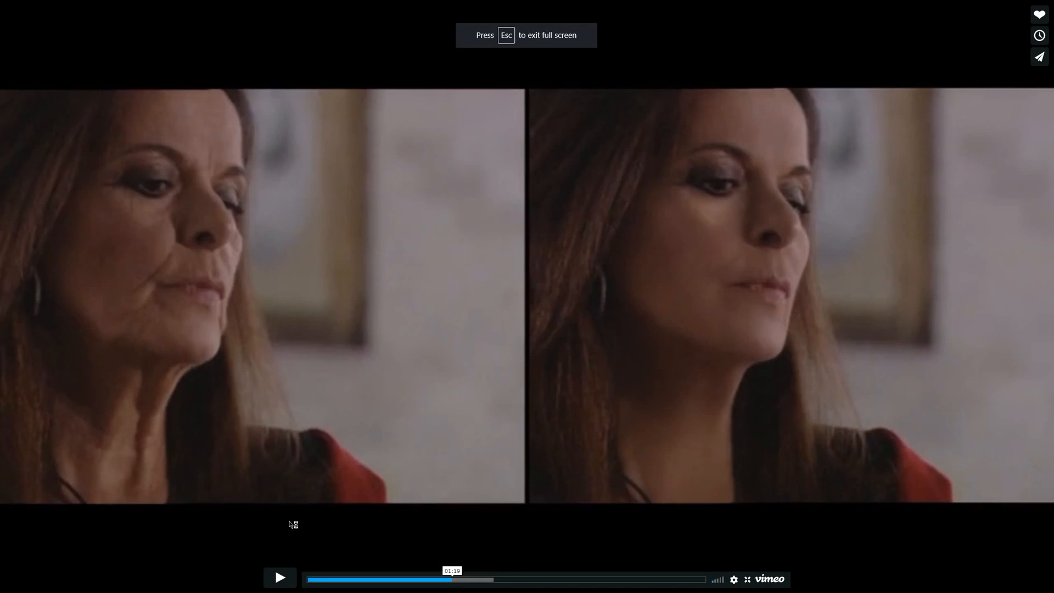
left_click(279, 578)
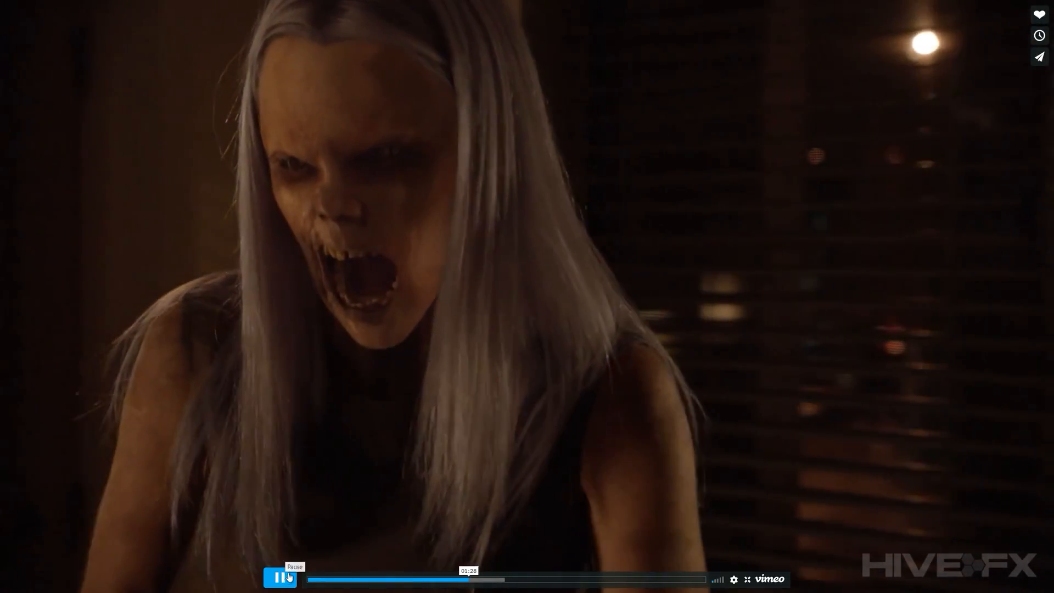
key("Escape")
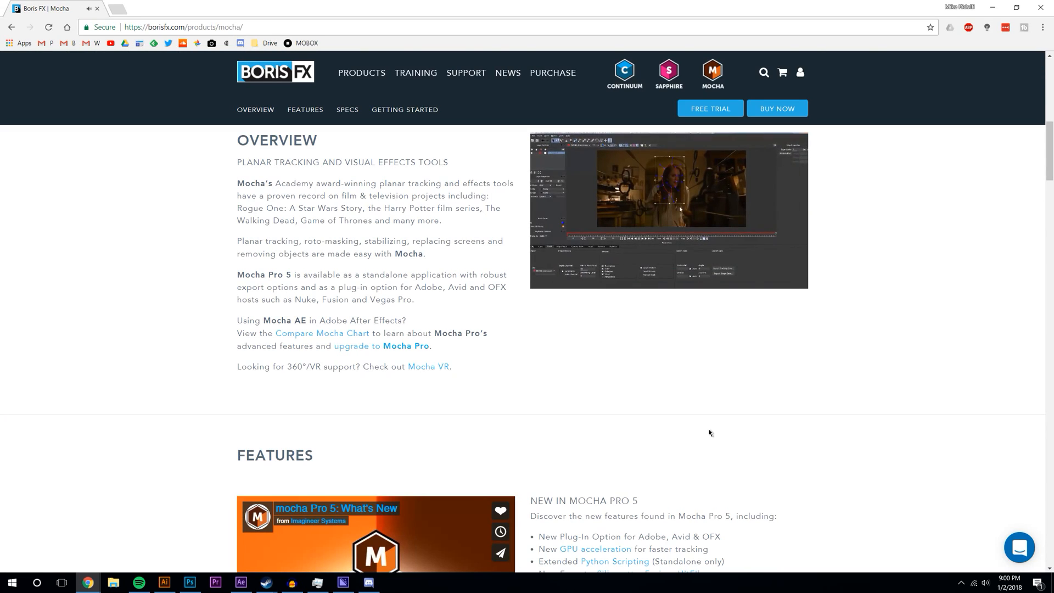
- Play the Planar Tracking video, skimming between 00:06 and 00:39
scroll(182, 307, "down", 10)
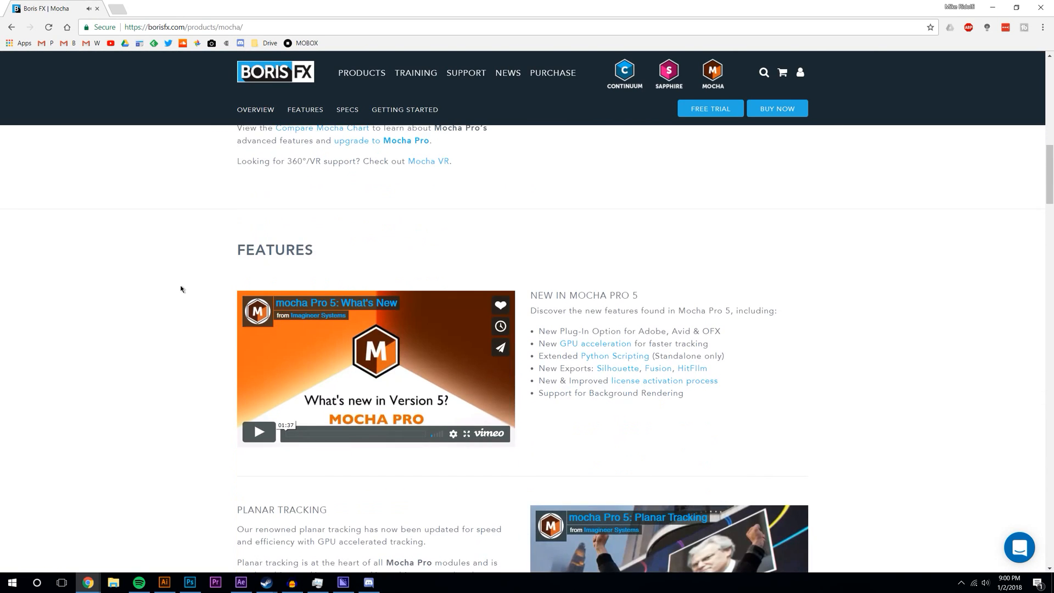
scroll(175, 289, "down", 1)
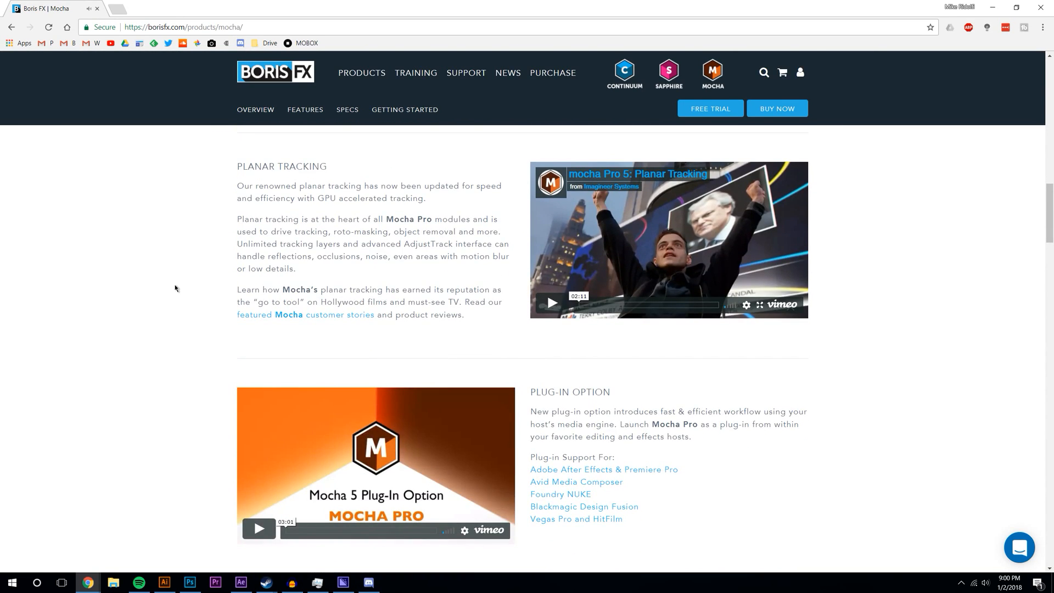
left_click(566, 306)
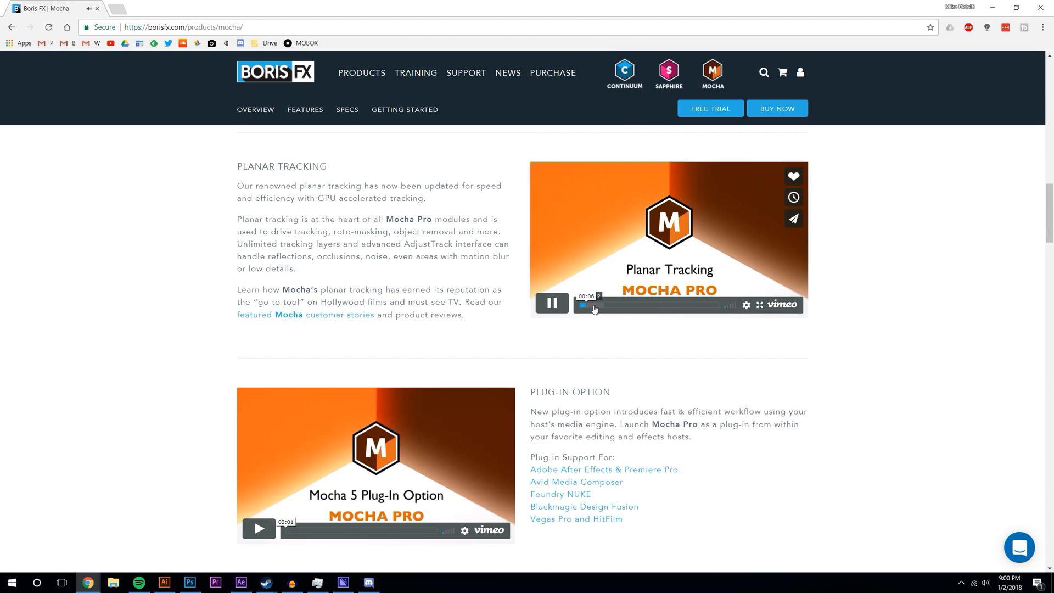
left_click(607, 305)
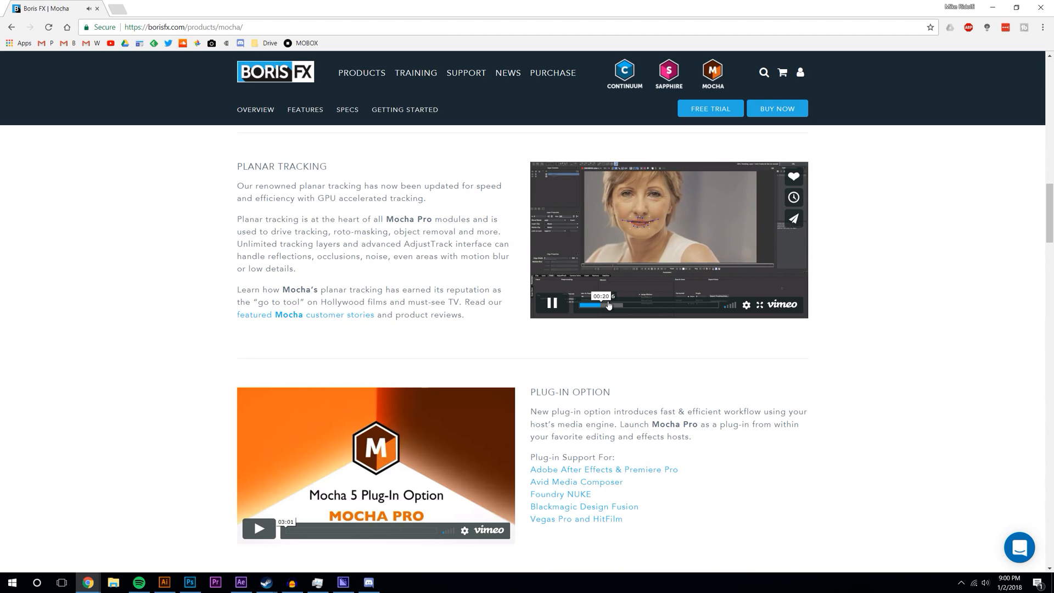
left_click(616, 306)
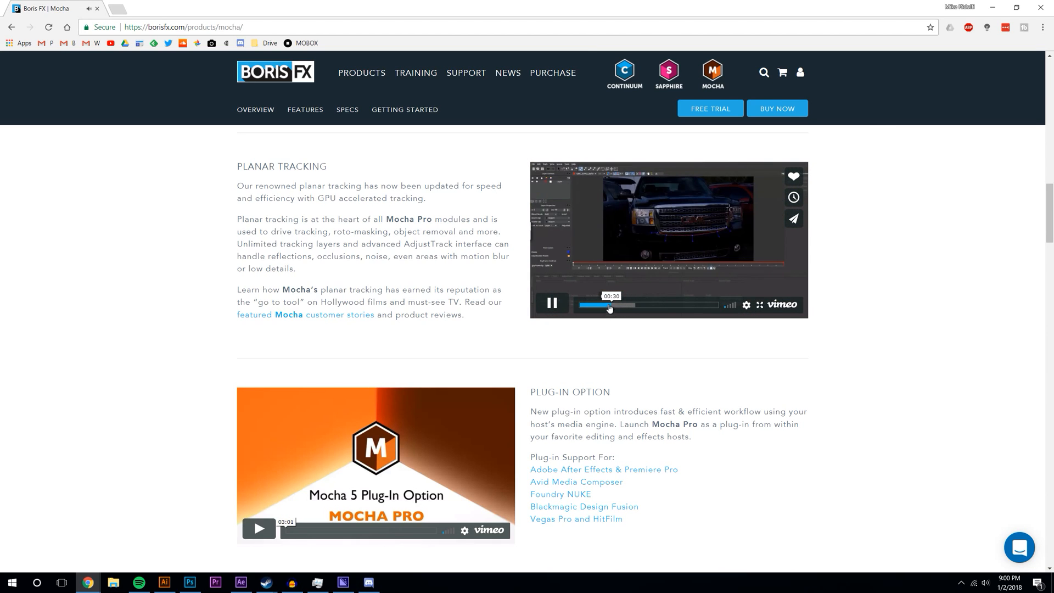
left_click(600, 305)
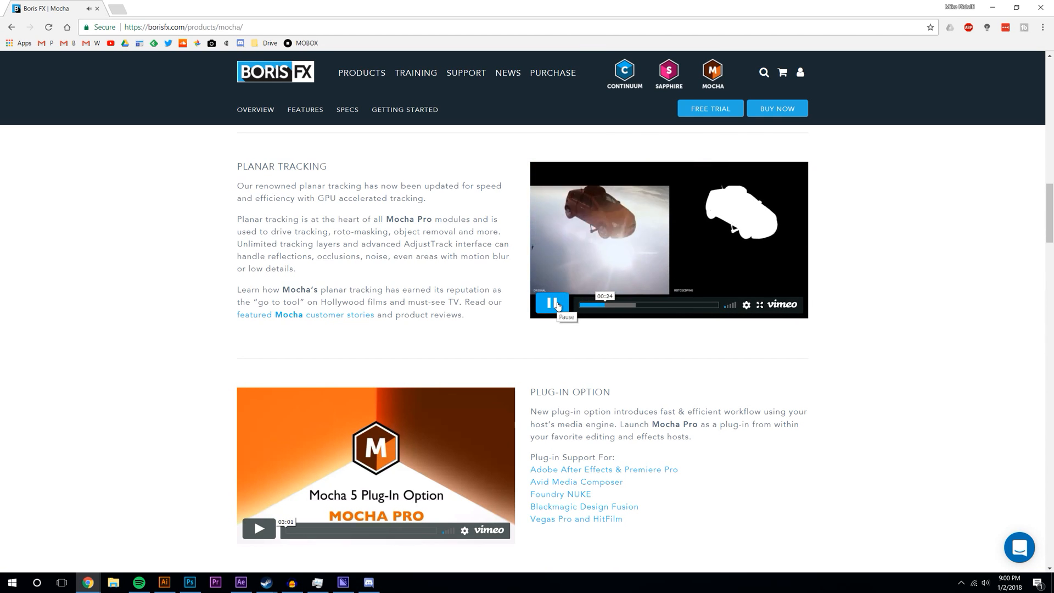
left_click(584, 304)
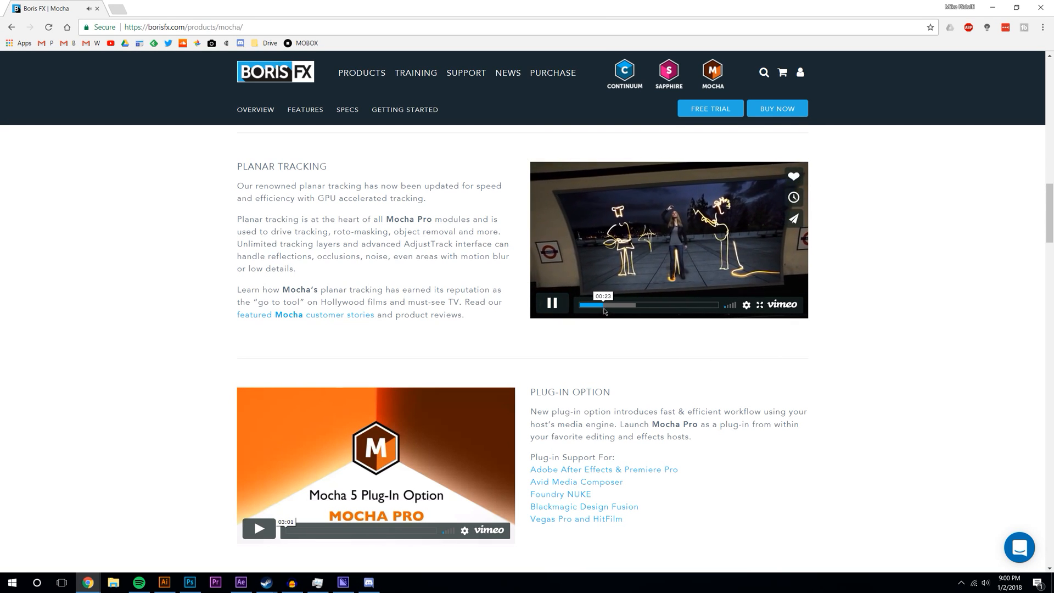
left_click_drag(608, 308, 558, 304)
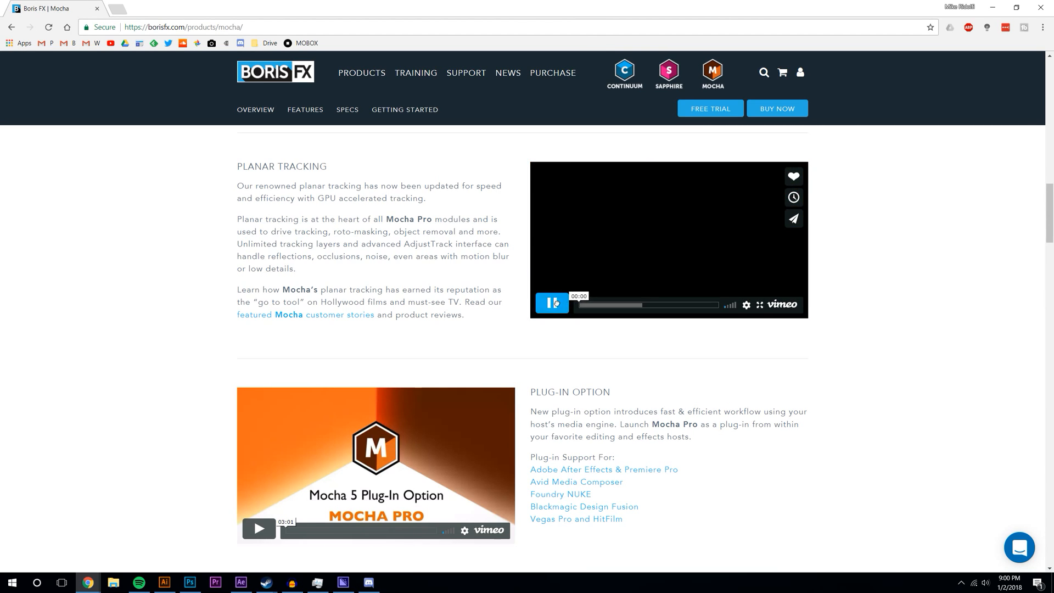
- Start the What's New in Mocha Pro 5 video
scroll(725, 371, "down", 9)
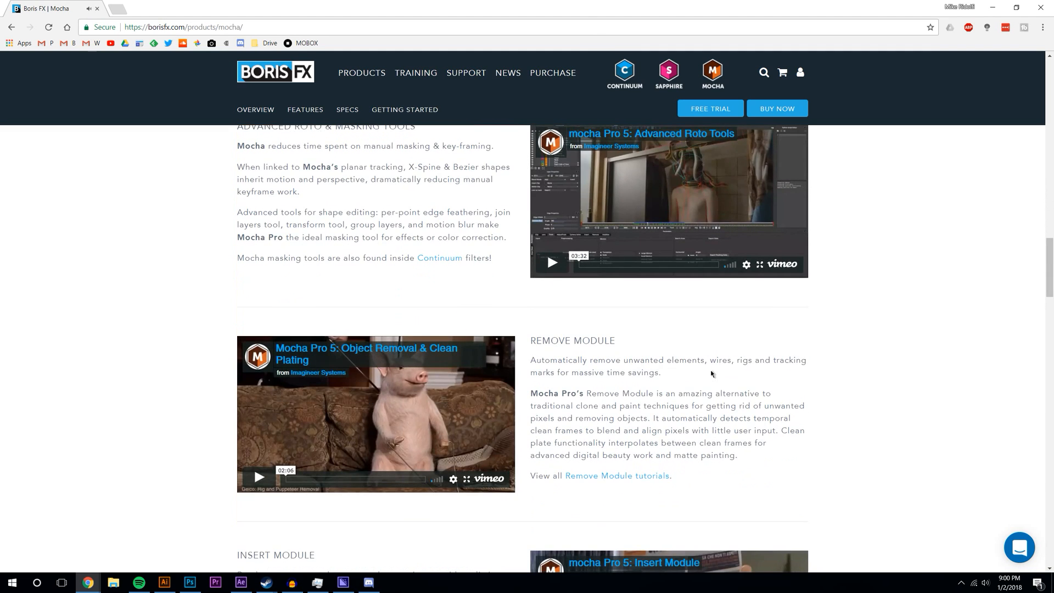
scroll(711, 374, "up", 8)
scroll(711, 374, "up", 5)
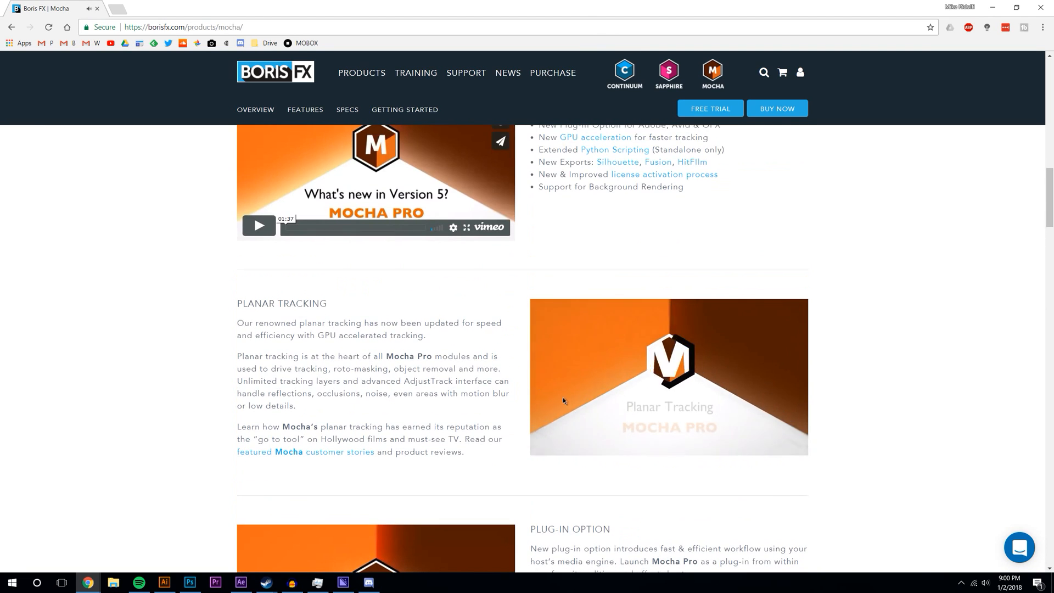
scroll(539, 377, "up", 4)
scroll(539, 376, "down", 5)
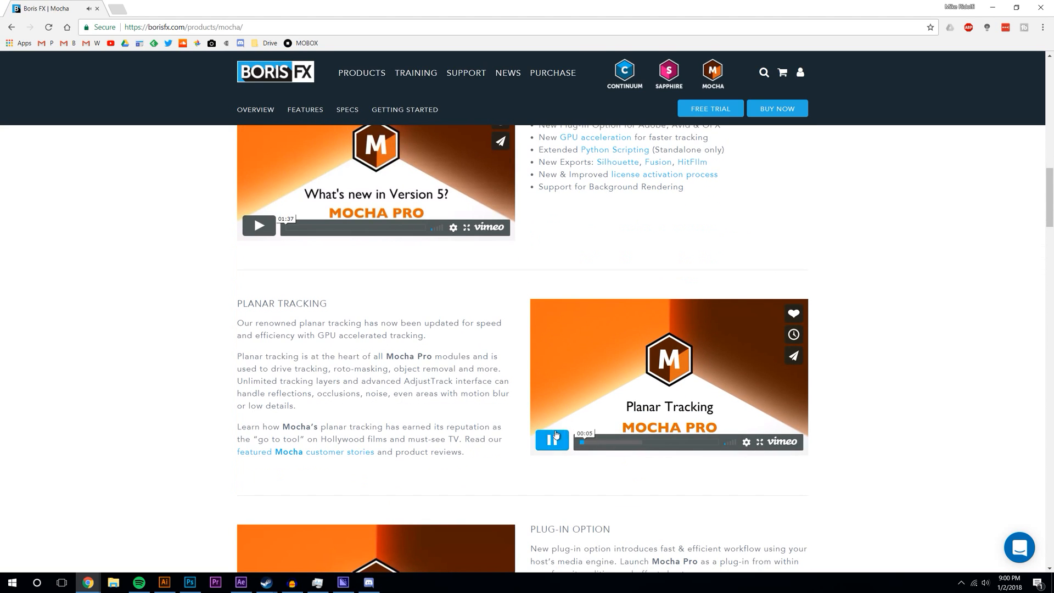
left_click(258, 363)
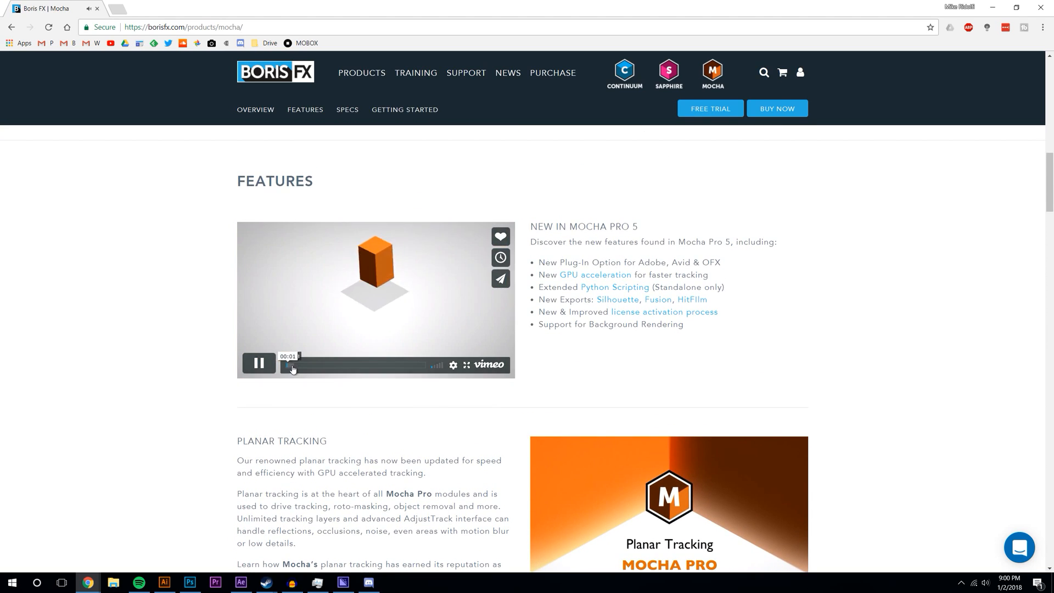
- Skip the What's New video to 00:10 and pause it at 00:13
left_click_drag(291, 365, 300, 363)
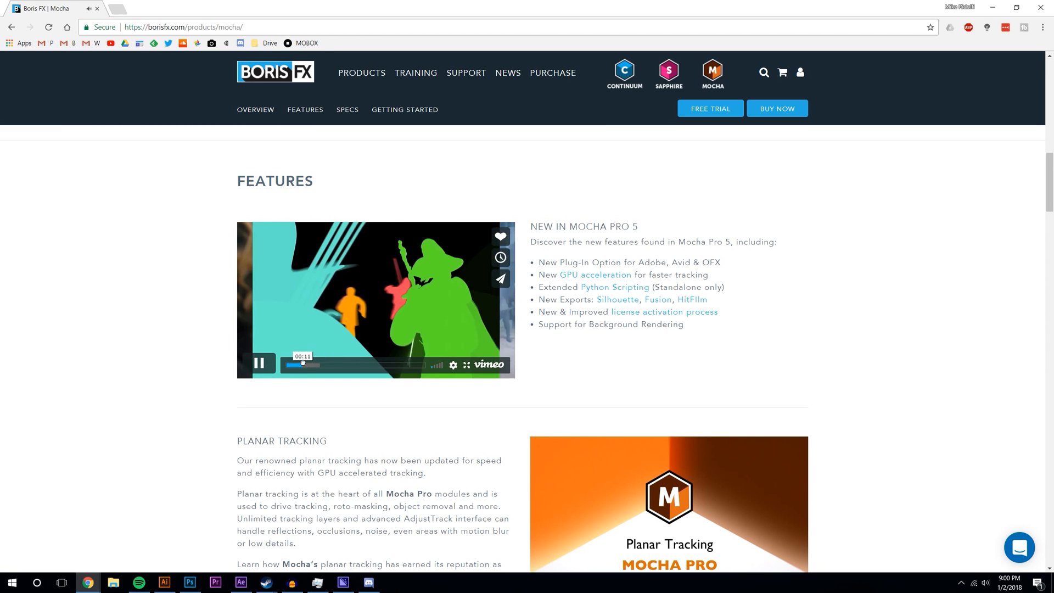
key("space")
scroll(512, 395, "down", 3)
- Replay the Planar Tracking video, scrubbing through scenes up to 00:45
left_click(590, 375)
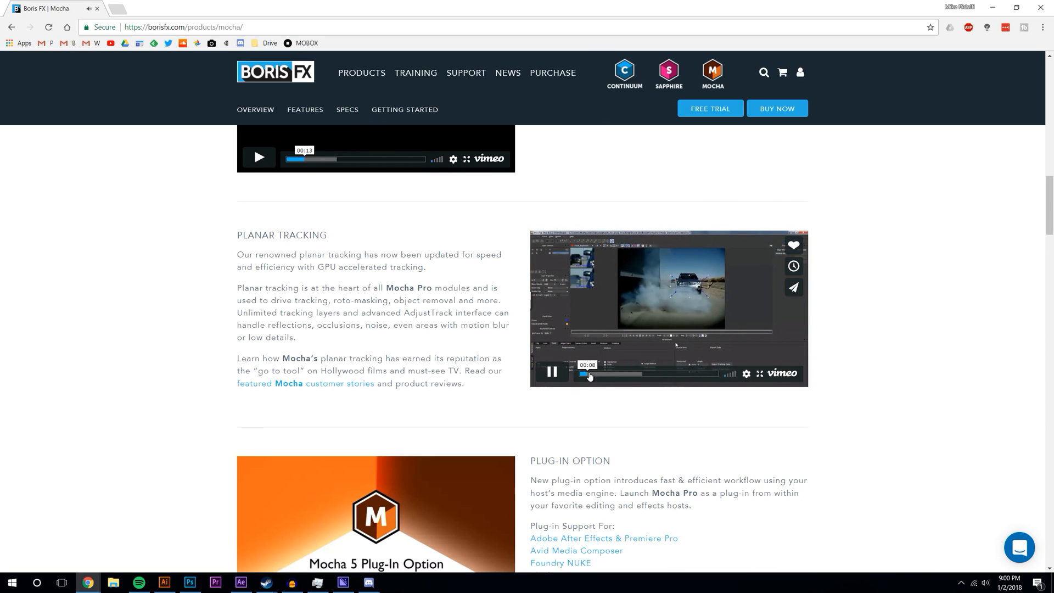
left_click(601, 373)
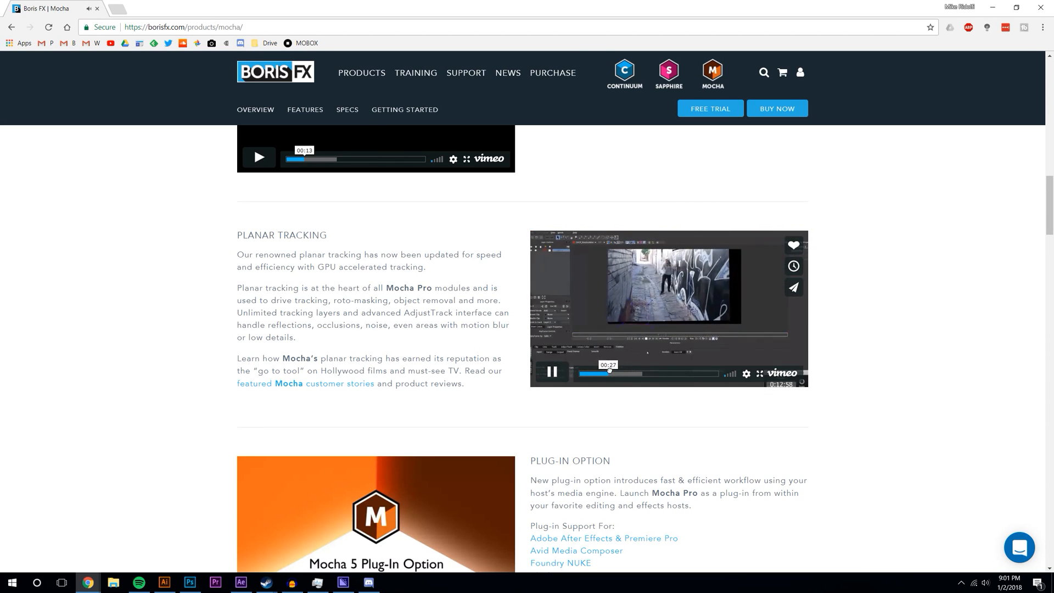
left_click(610, 371)
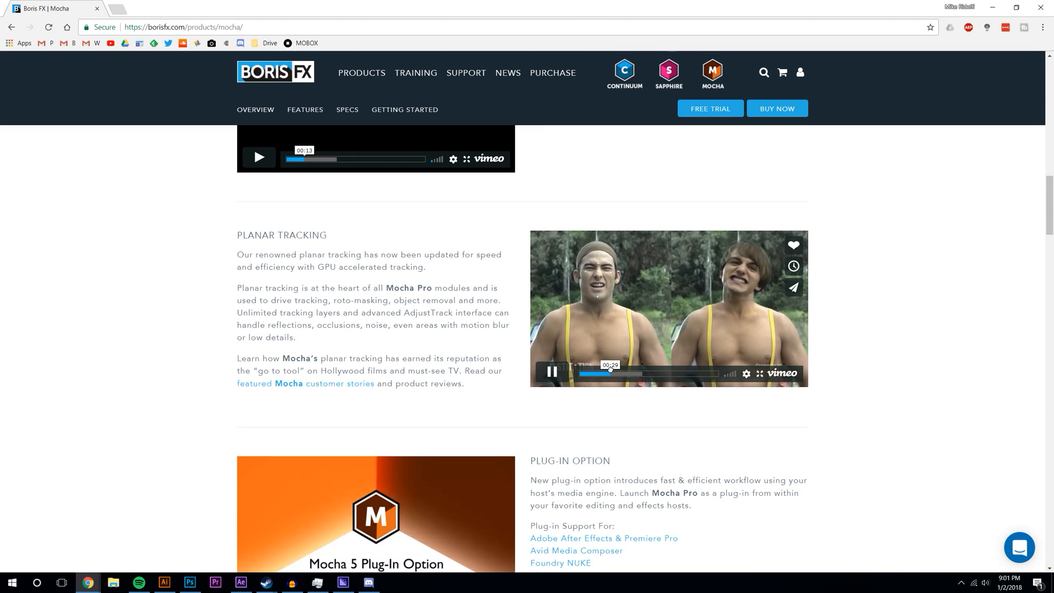
left_click(608, 374)
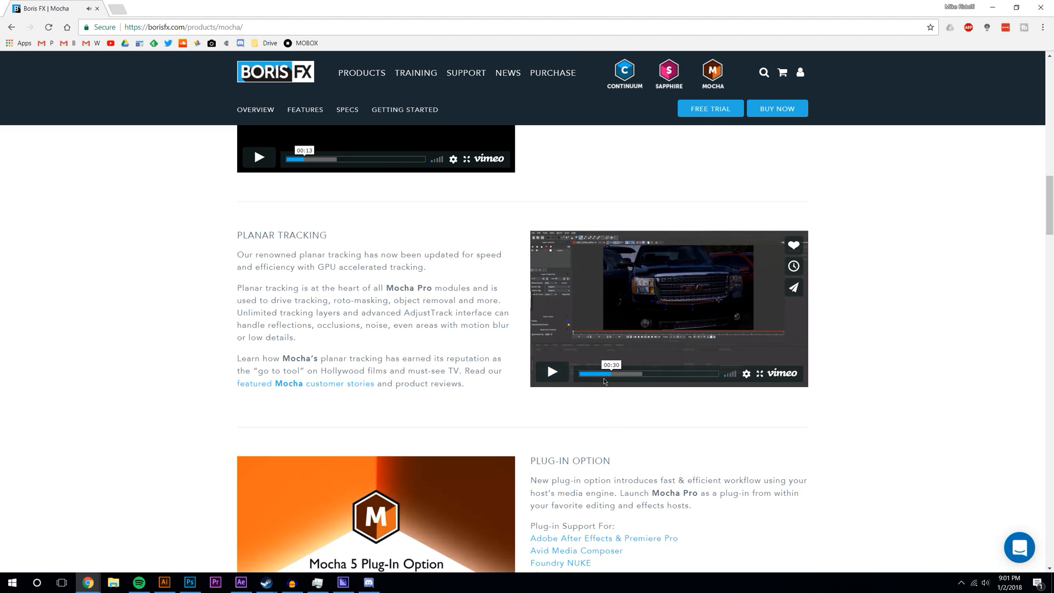
left_click_drag(604, 376, 611, 371)
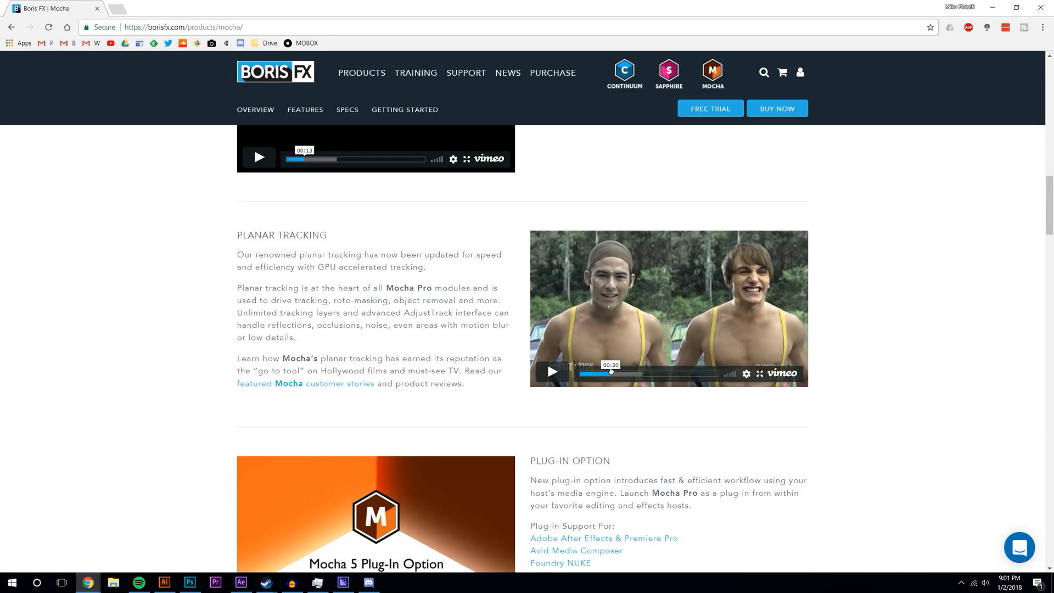
left_click_drag(611, 372, 627, 372)
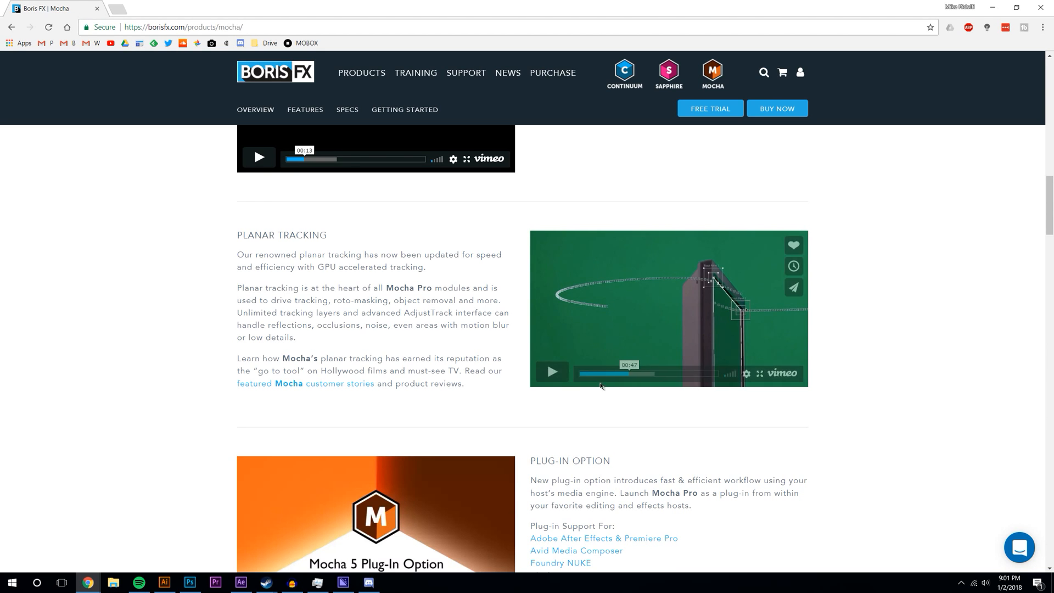
- Scroll back up to the Mocha Pro title banner with film posters
scroll(804, 418, "down", 7)
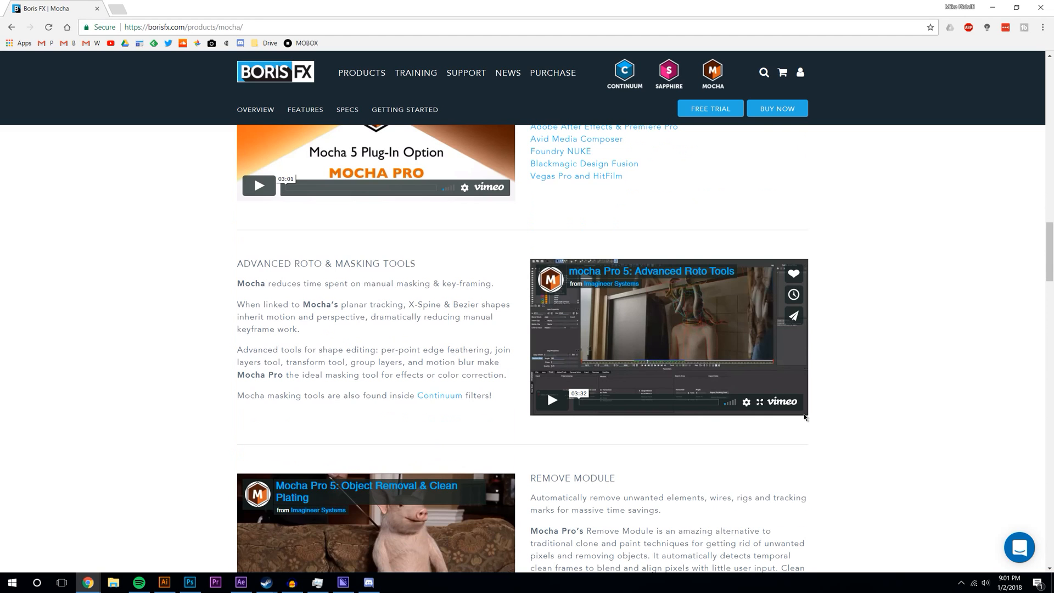
scroll(798, 417, "down", 6)
scroll(791, 417, "up", 8)
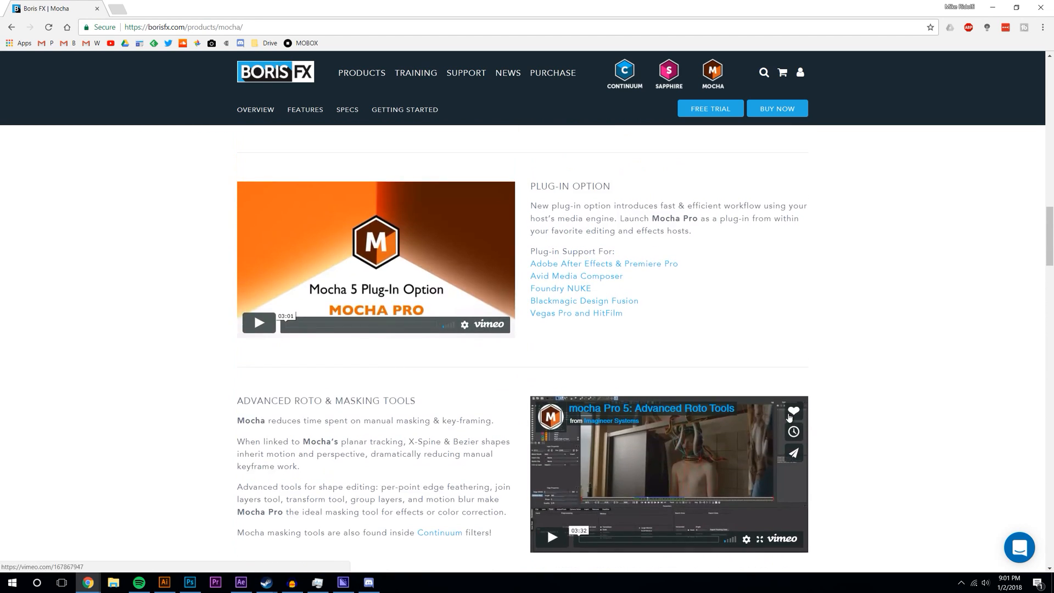
scroll(789, 417, "up", 15)
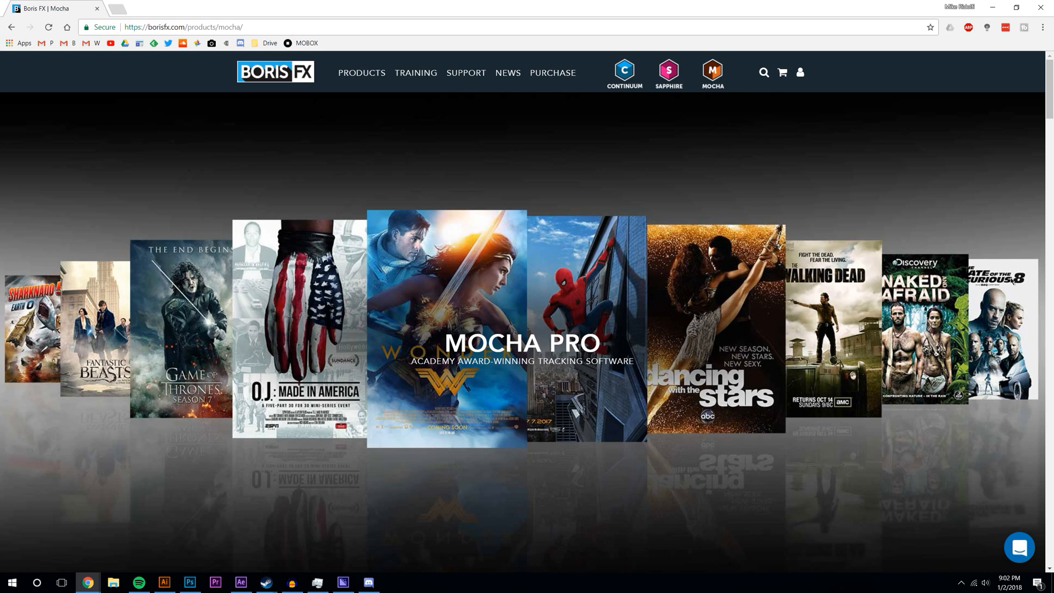
- Return to After Effects and look through the Planet layer and Animation menu options
left_click(1000, 7)
right_click(105, 462)
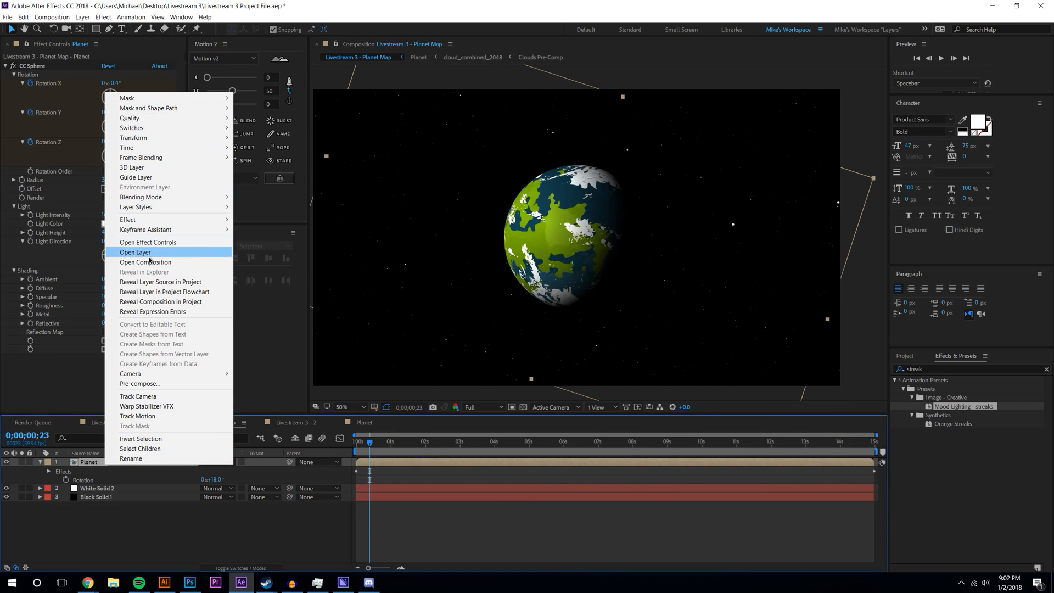
left_click(131, 18)
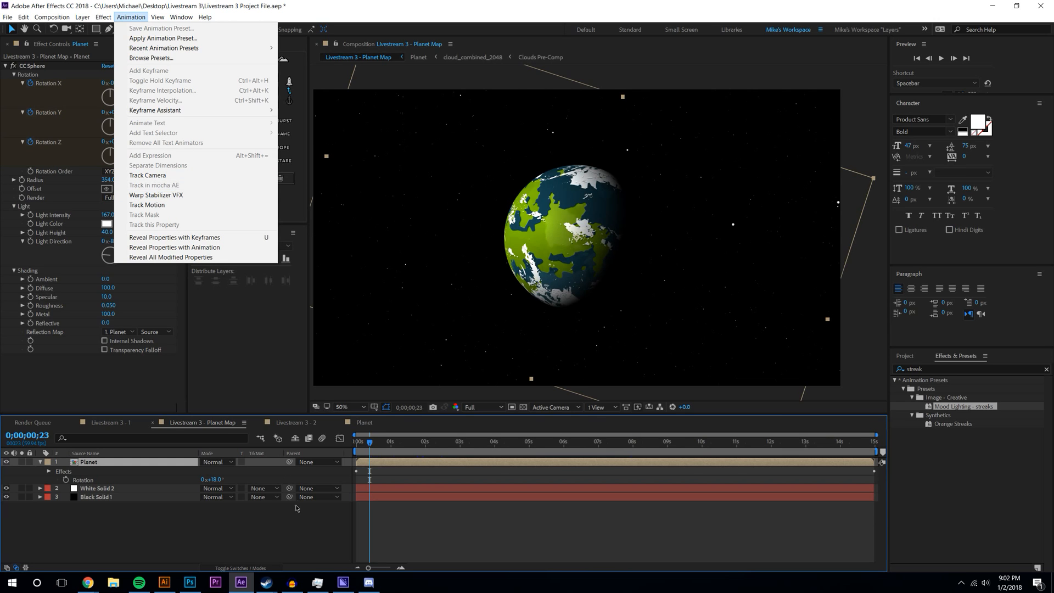
left_click(272, 533)
- Pan the composition view slightly right and save the Livestream 3 project
scroll(596, 245, "down", 2)
scroll(596, 243, "up", 6)
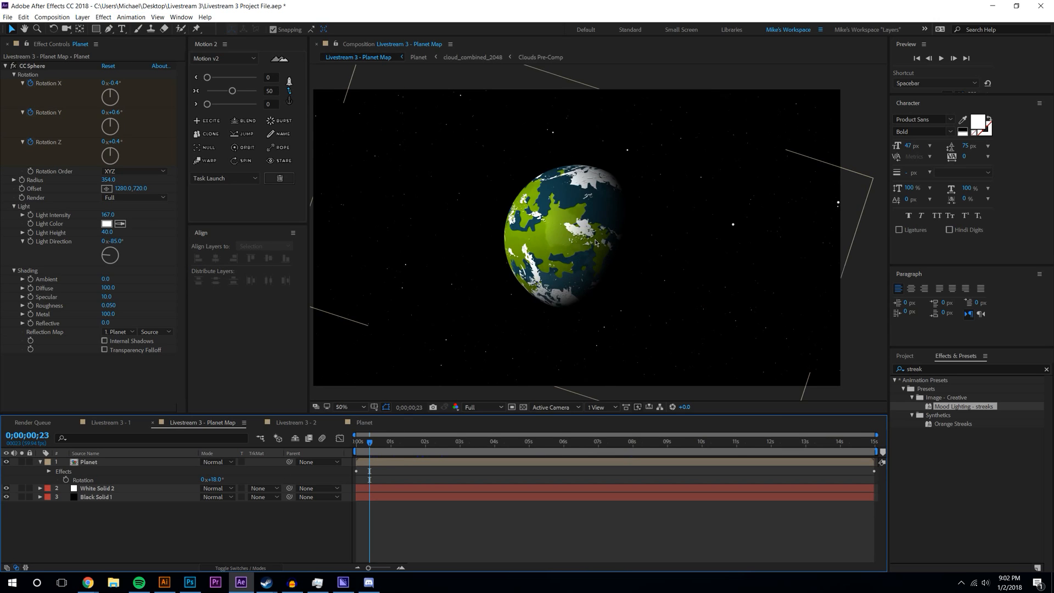
scroll(596, 240, "down", 4)
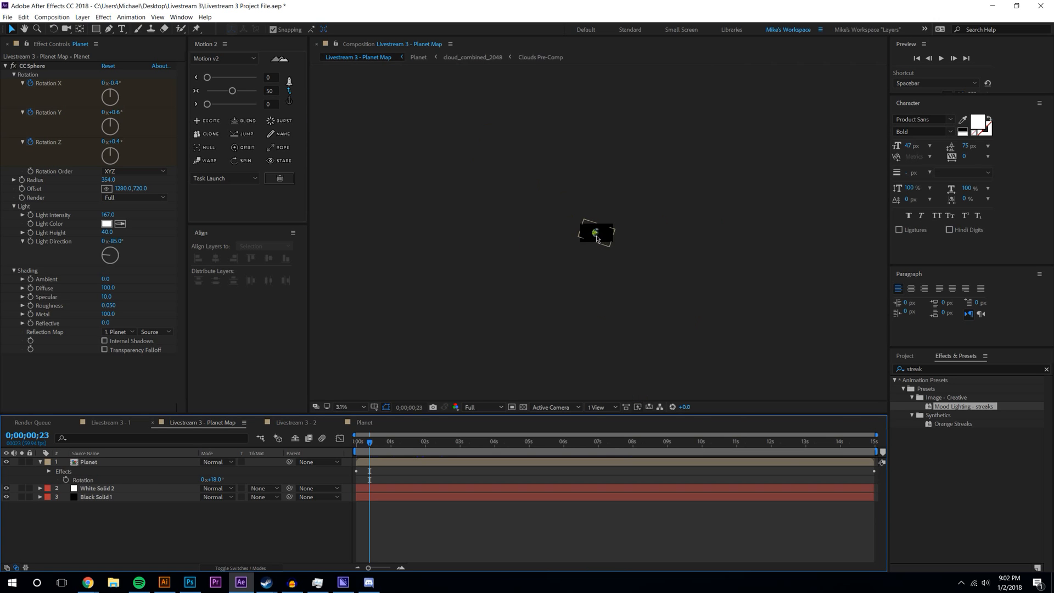
left_click_drag(547, 207, 578, 199)
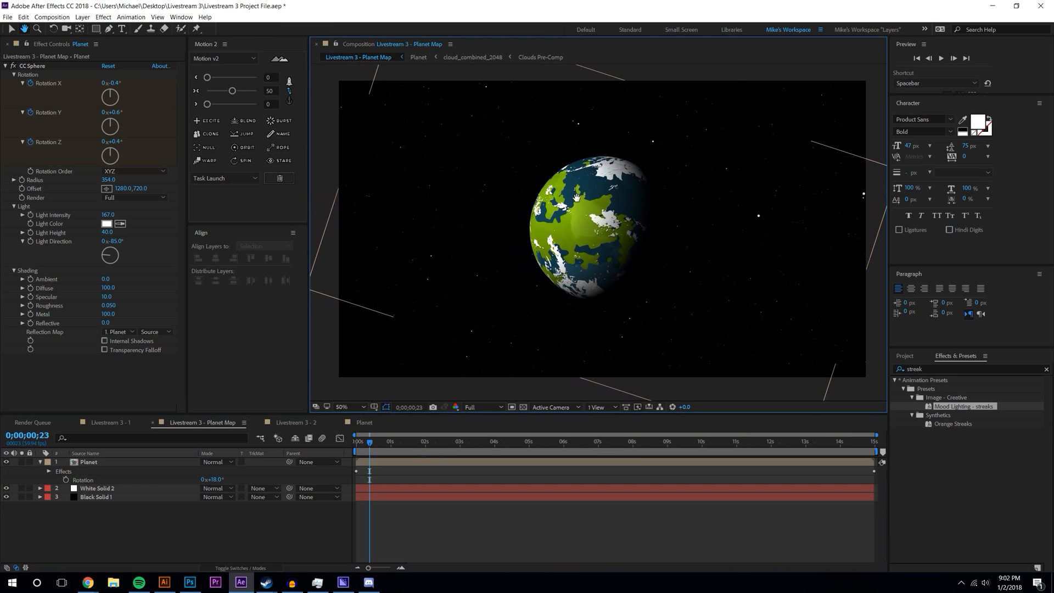
left_click(8, 17)
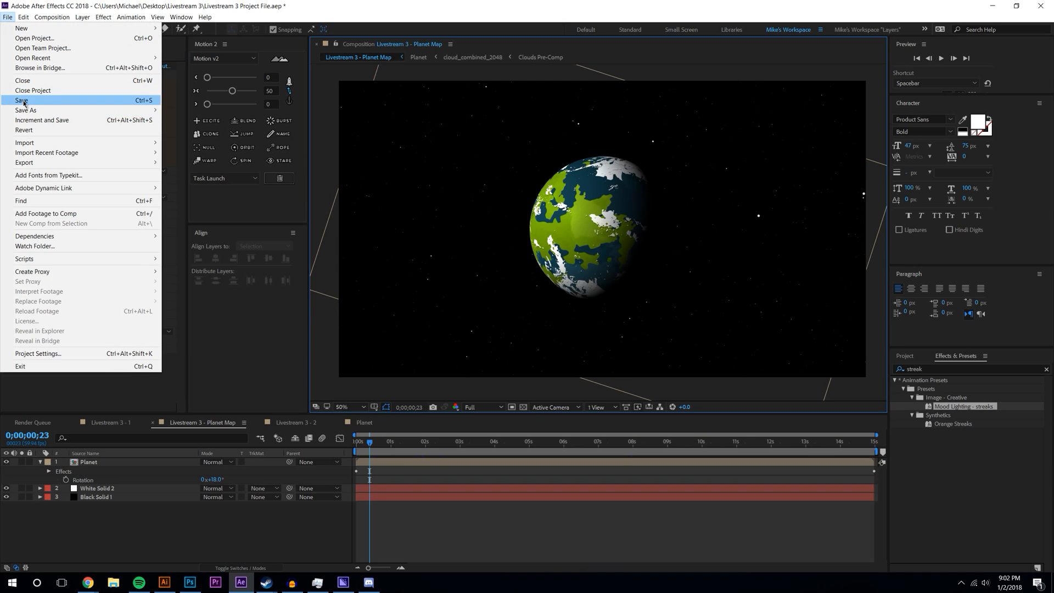
left_click(22, 99)
left_click(8, 17)
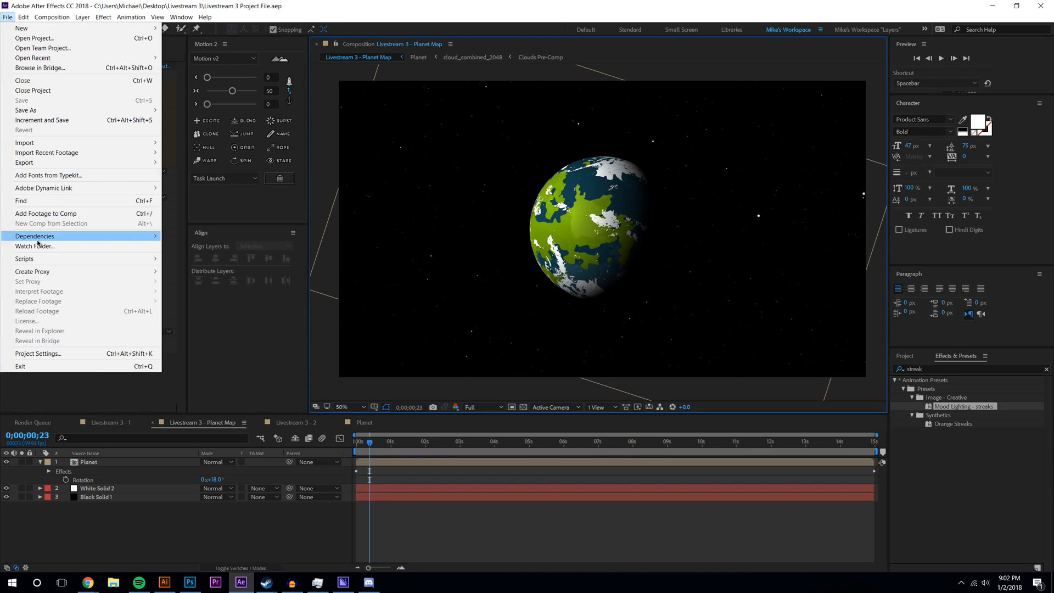
- Run Dependencies > Collect Files for all source files into the Livestream 3 folder
mouse_move(59, 236)
left_click(205, 237)
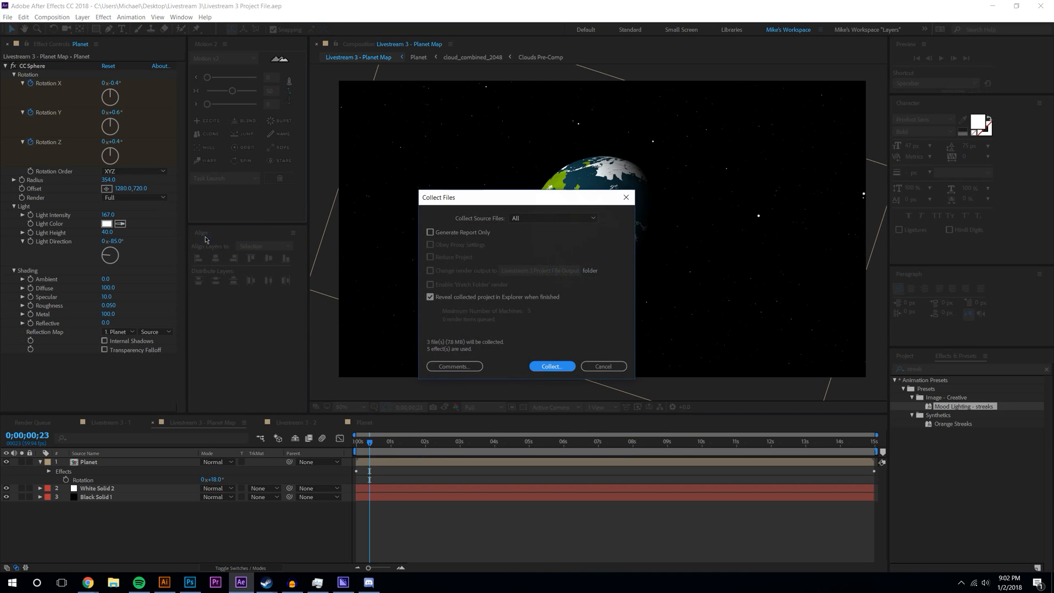
left_click(552, 366)
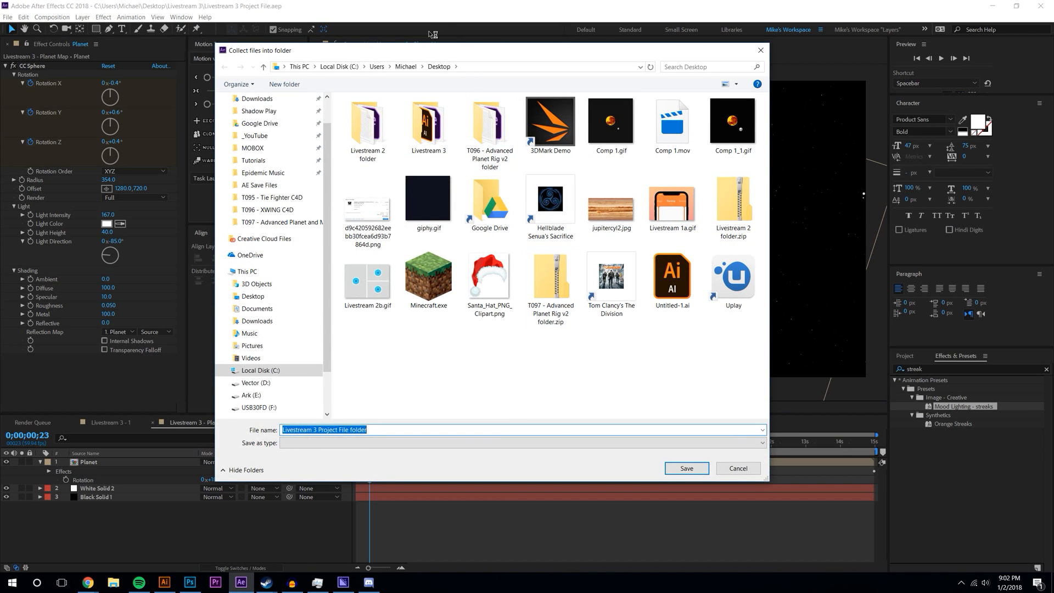
left_click(427, 128)
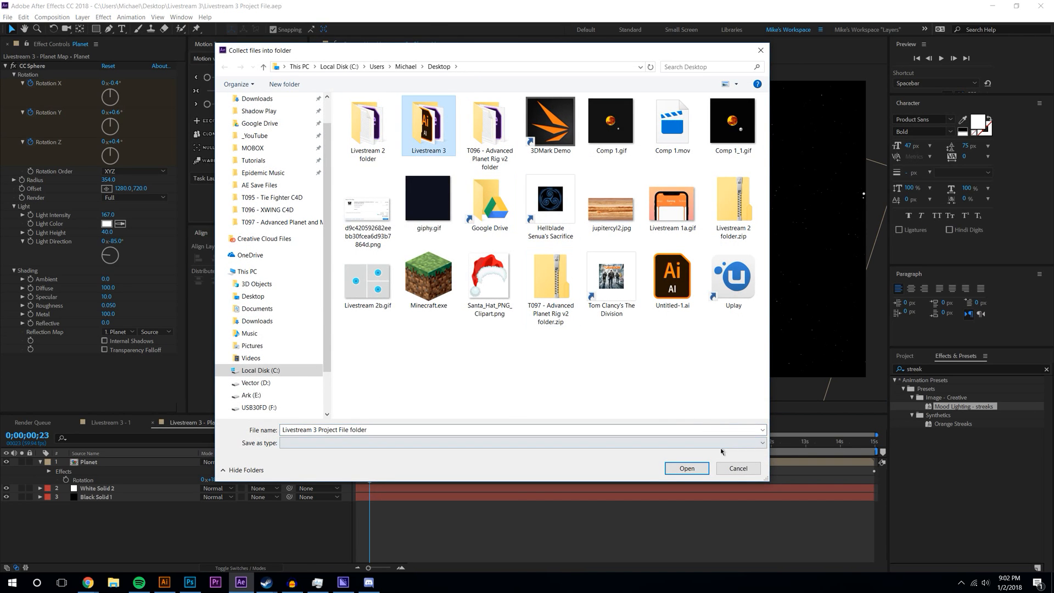
left_click(702, 472)
left_click(702, 472)
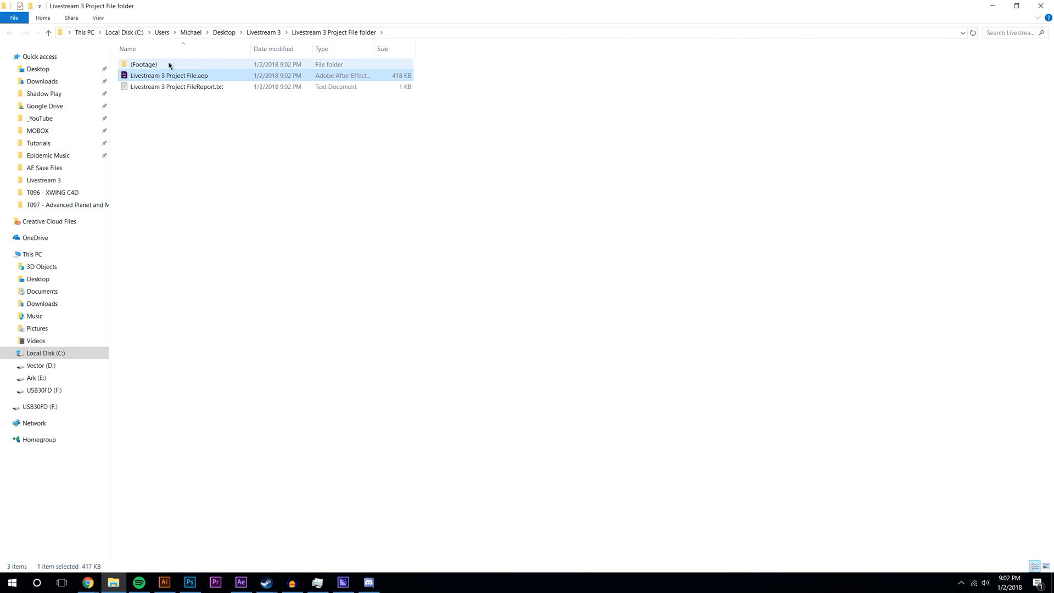
- Check the collected Livestream 3 Project File folder and its (Footage) contents
double_click(203, 64)
left_click(224, 33)
double_click(158, 75)
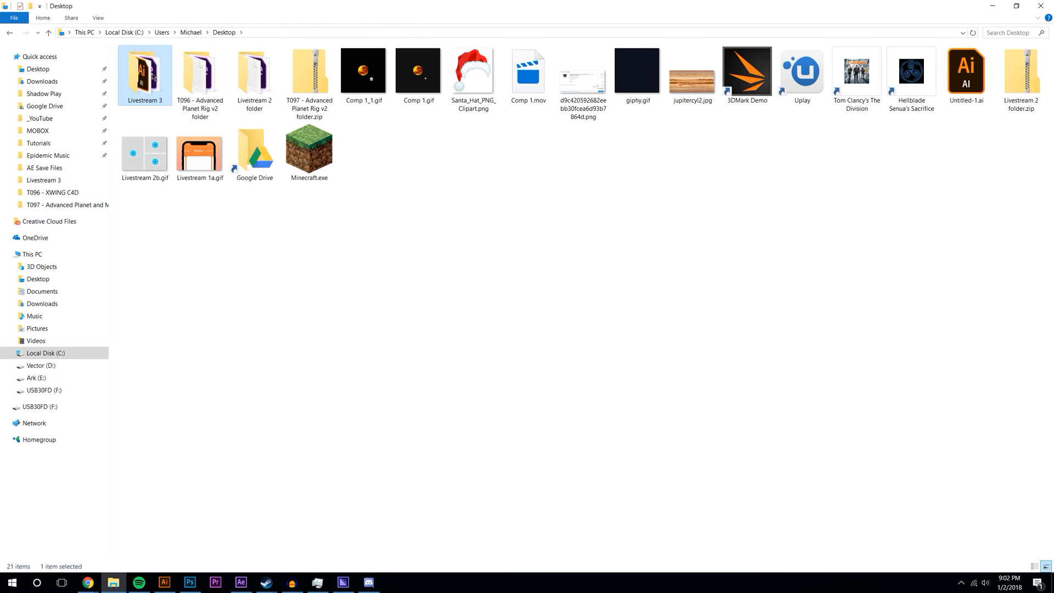
double_click(175, 75)
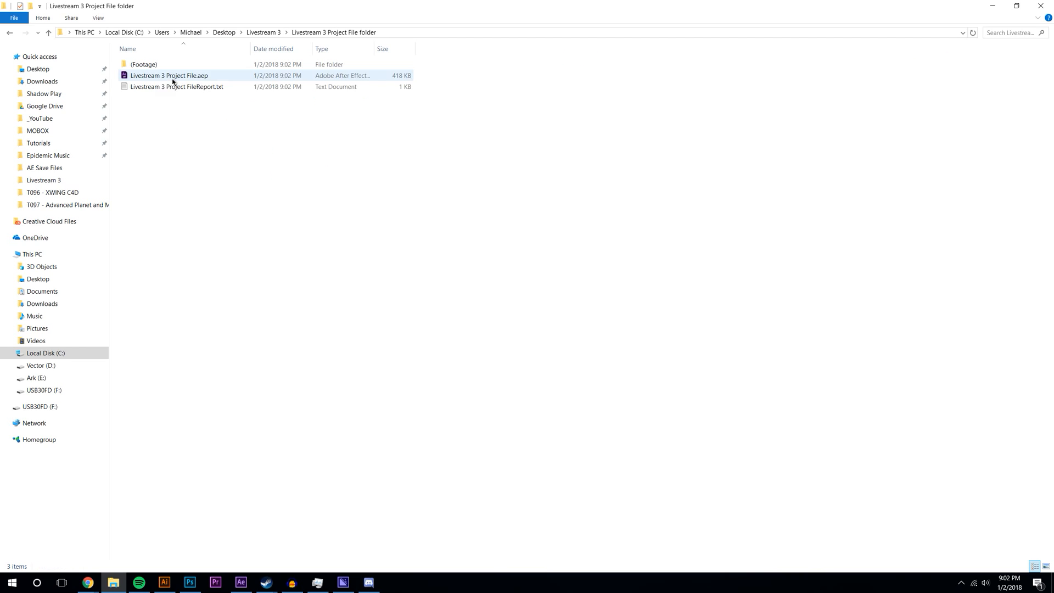
double_click(181, 65)
double_click(149, 82)
key("alt+Left")
key("alt+Left")
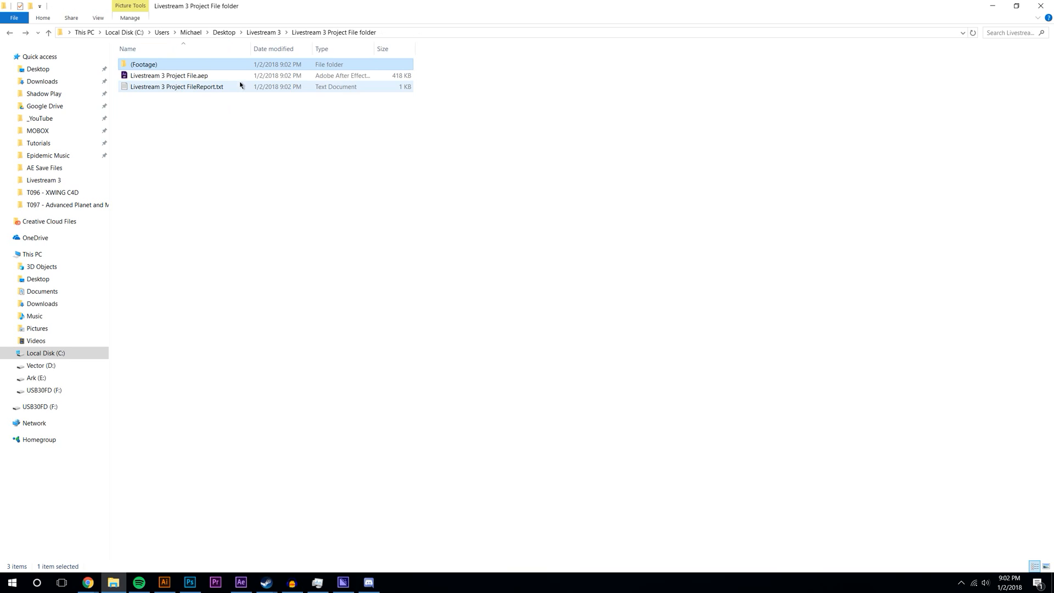
key("alt+Left")
- Delete the loose .ai and .aep files and the Auto-Save folder from Livestream 3
left_click_drag(173, 134, 153, 92)
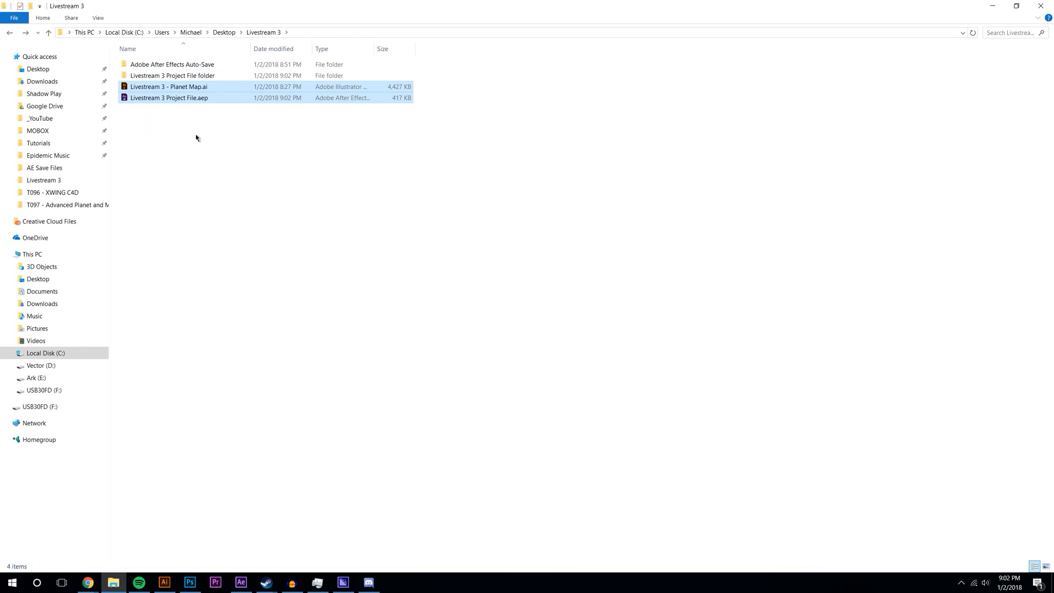
key("Delete")
left_click(204, 65)
double_click(204, 64)
key("alt+Left")
key("Delete")
key("F2")
- Compress the Livestream 3 folder into Livestream 3.zip on the Desktop with 7-Zip
left_click(225, 32)
right_click(151, 64)
mouse_move(186, 106)
left_click(360, 155)
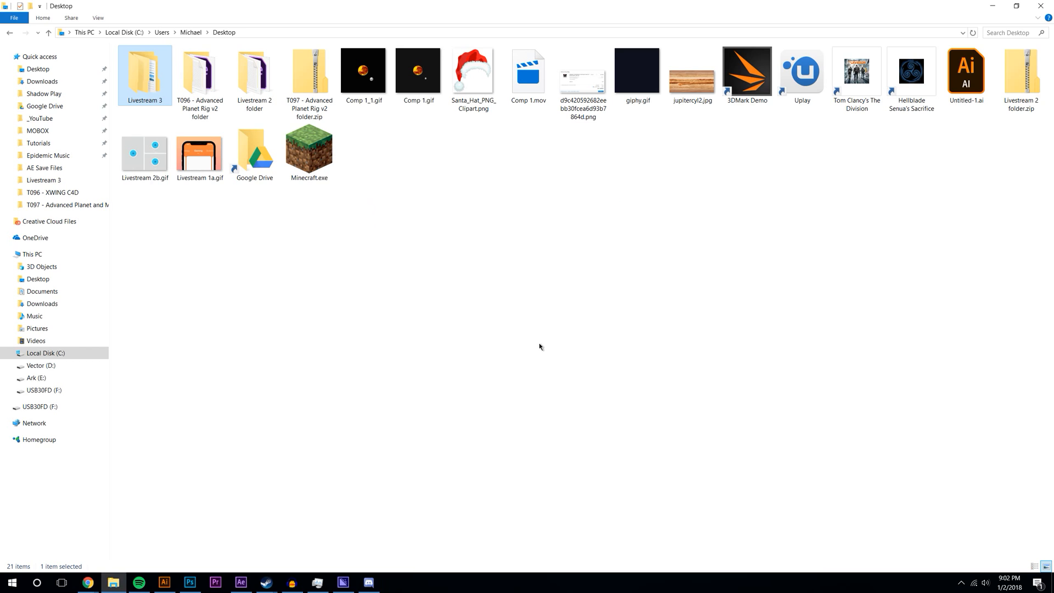
left_click(88, 582)
- Bring the browser forward and go to patreon.com
left_click(185, 543)
left_click(370, 28)
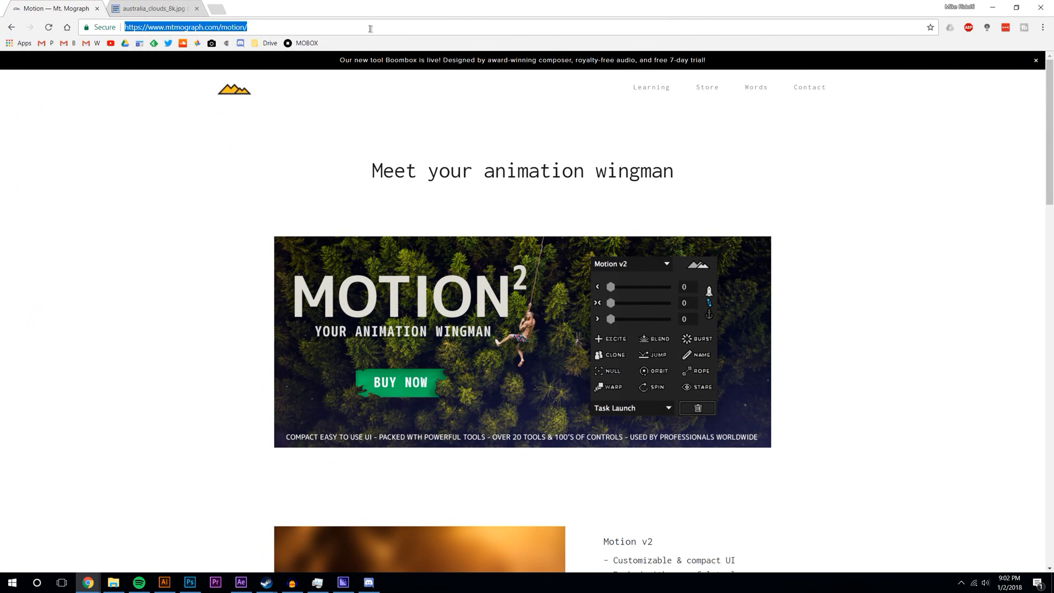
type("patreon.com/mobox")
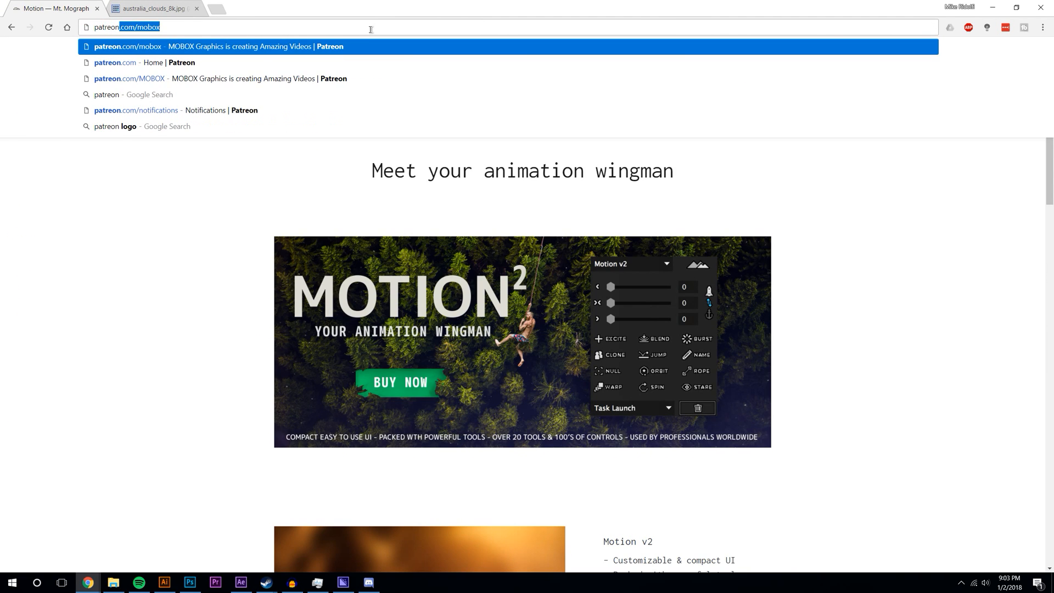
left_click_drag(798, 4, 1043, 0)
- Start a new image post and attach Livestream 3.zip from the Desktop
left_click(527, 154)
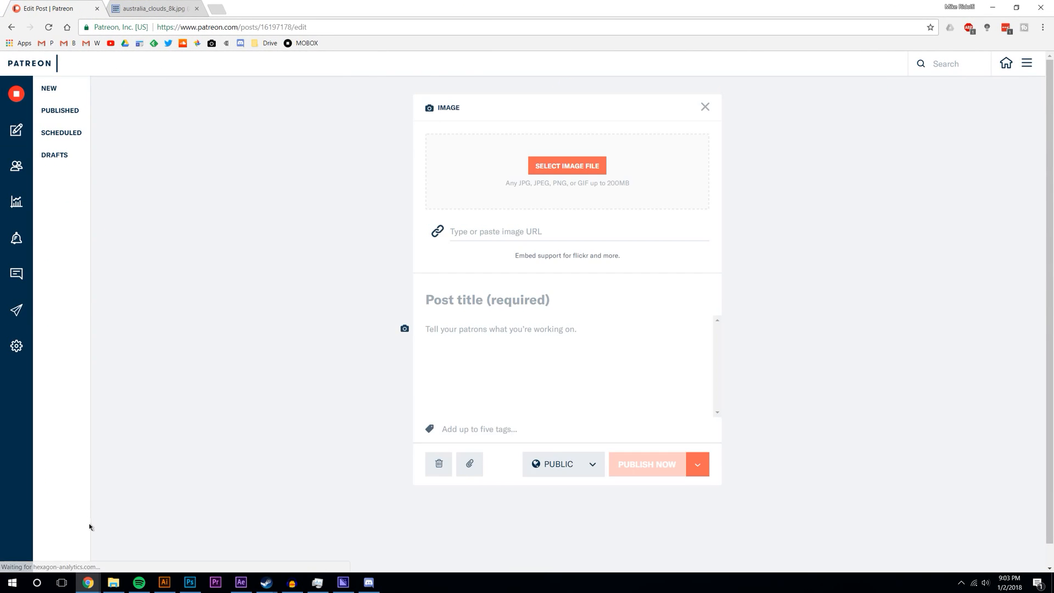
left_click(470, 468)
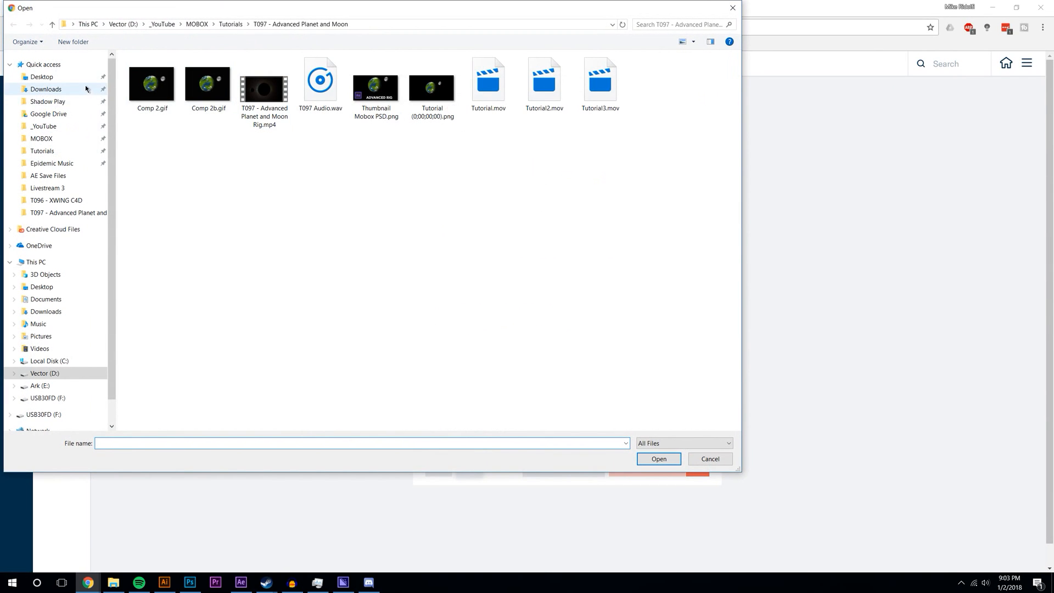
left_click(60, 78)
left_click(320, 82)
left_click(666, 460)
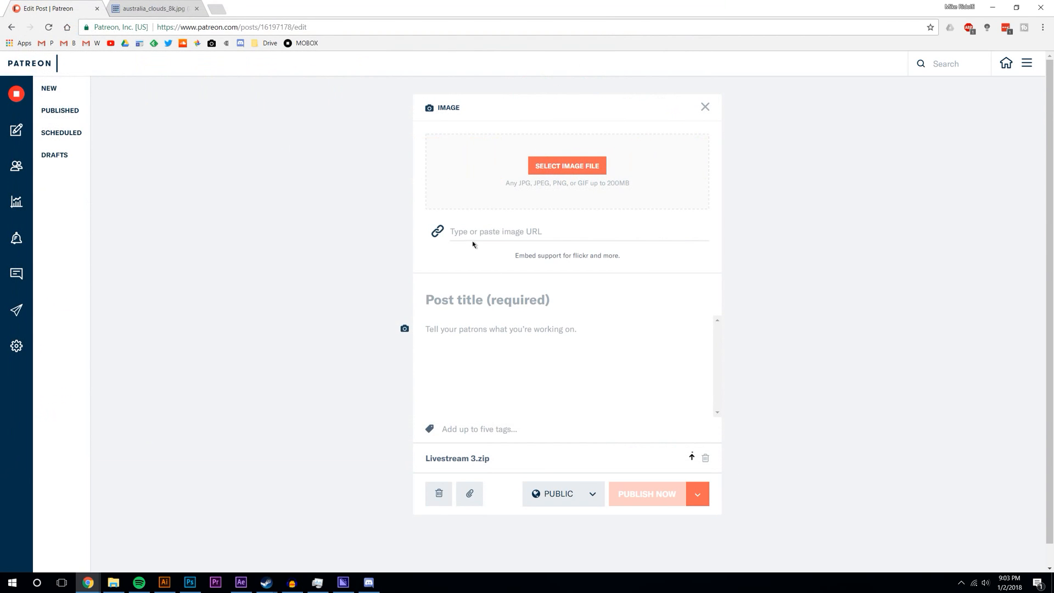
- Title the post 'MOBOX Livestream v3.0' and add the tags Project Files and After Effects
type("MOBO")
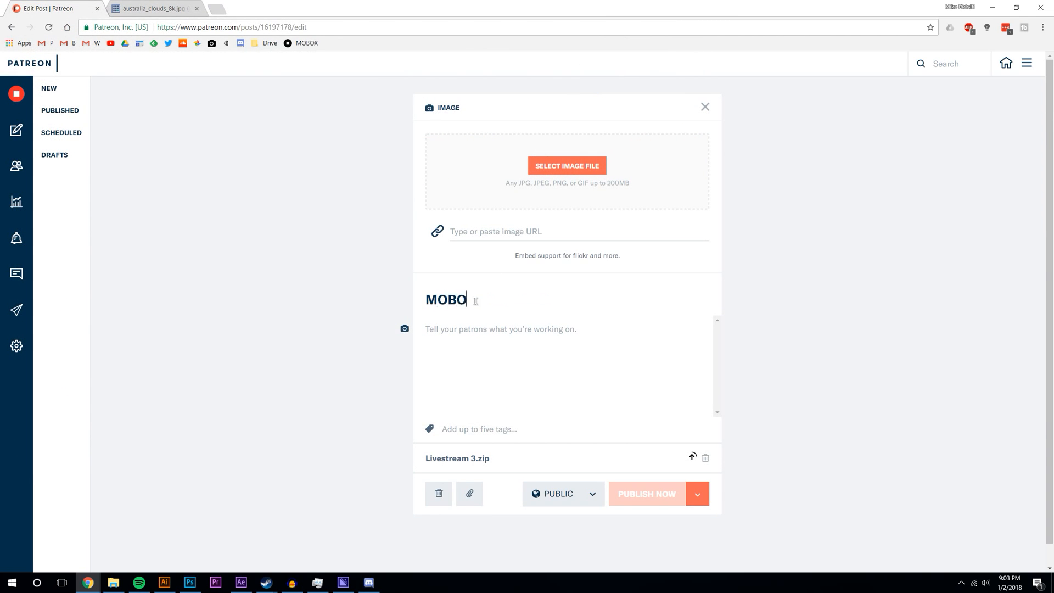
type("X Livestream v3.0")
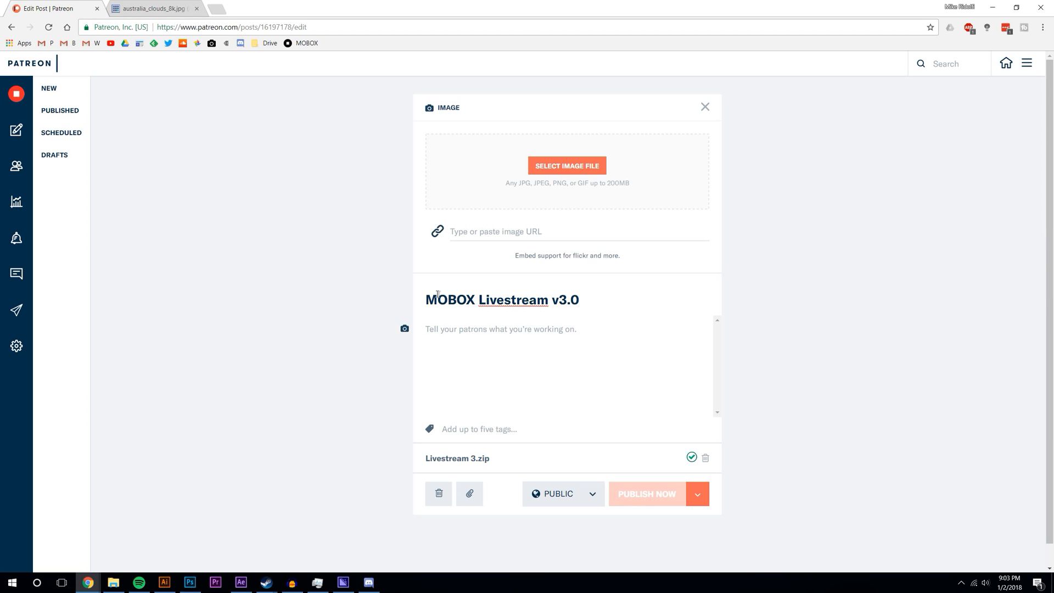
left_click(465, 350)
type("Project Files")
key("Return")
type("Af")
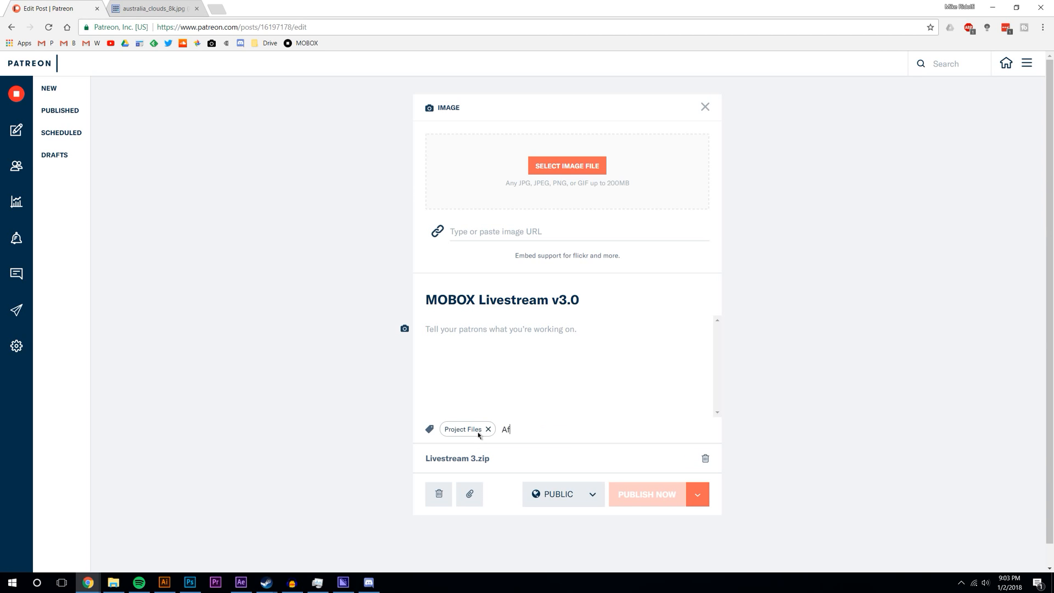
type("ter Effects")
key("Return")
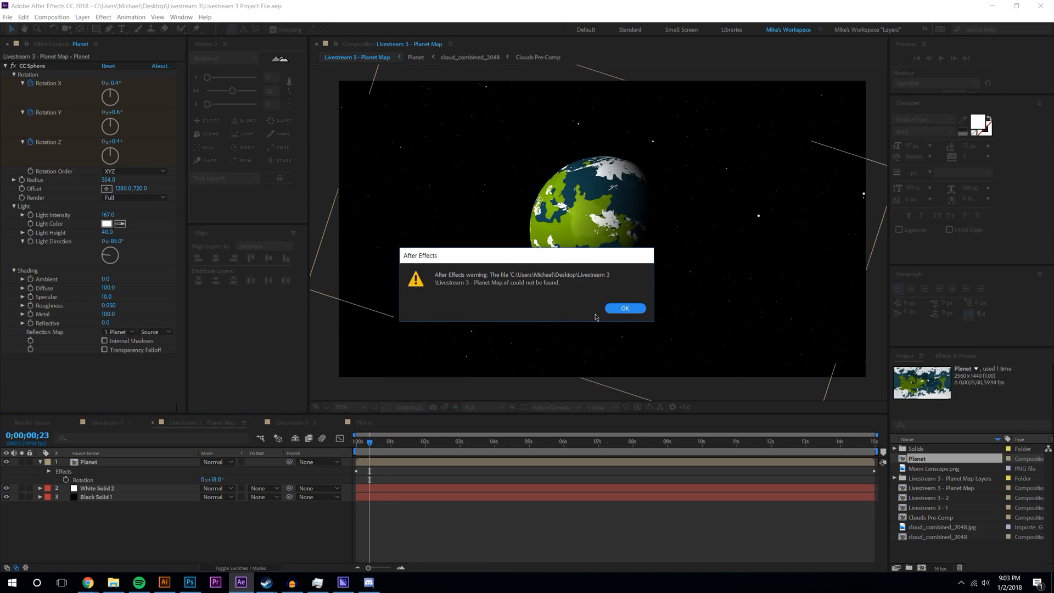
- Dismiss the two missing-file warnings for Livestream 3 - Planet Map.ai
left_click(622, 310)
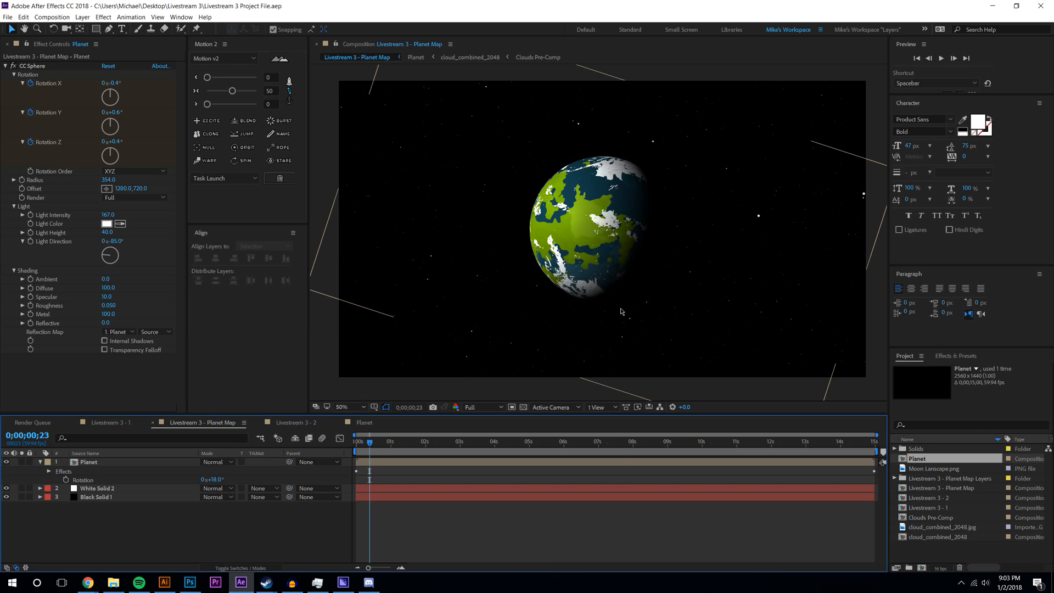
left_click(623, 310)
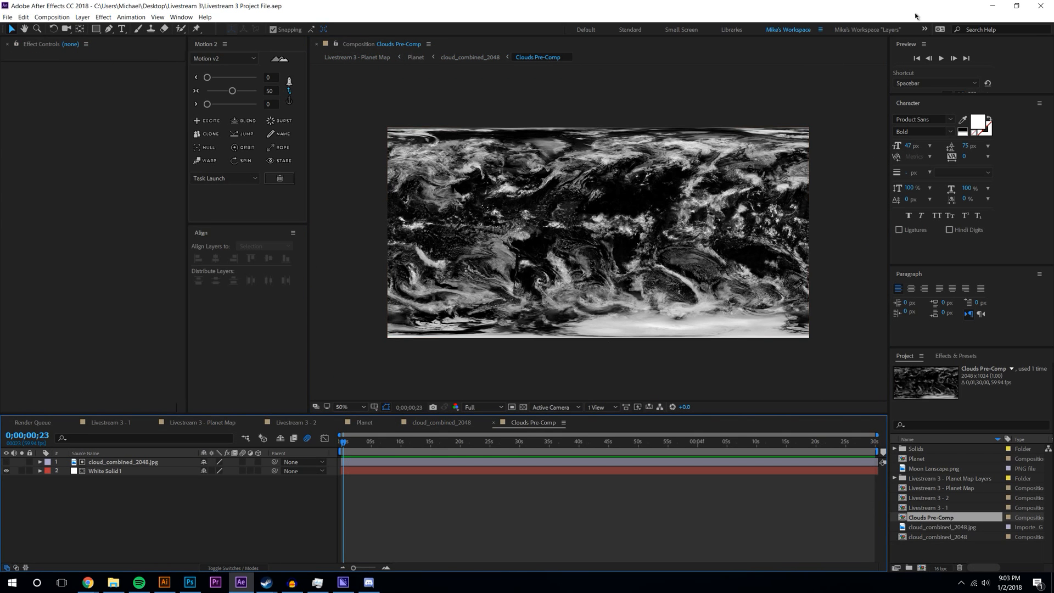
left_click(87, 582)
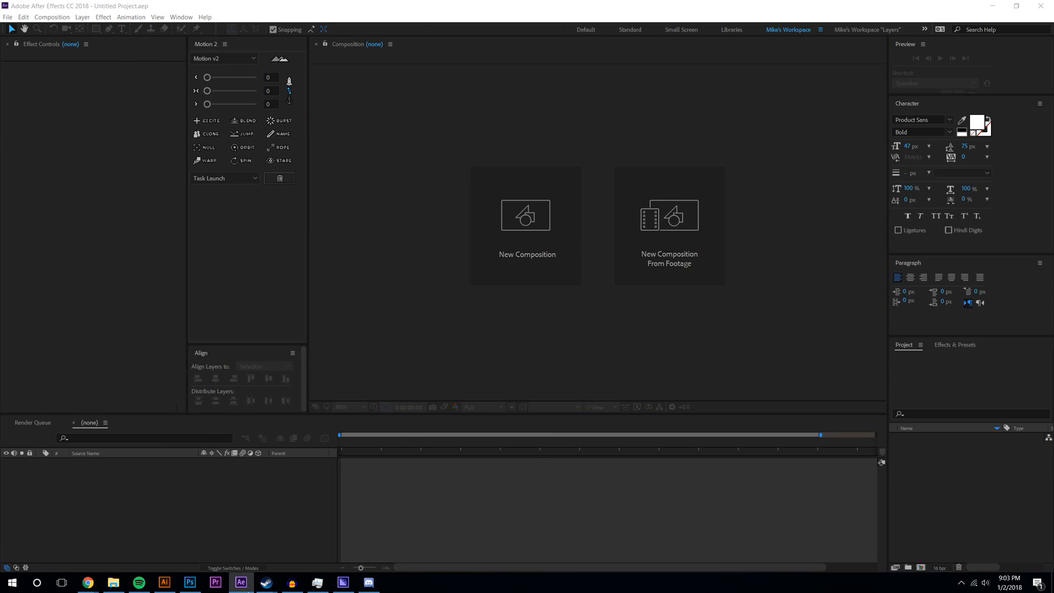
- Open Livestream 3 Project File.aep from Desktop > Livestream 3 > Livestream 3 Project File
right_click(266, 582)
left_click(264, 564)
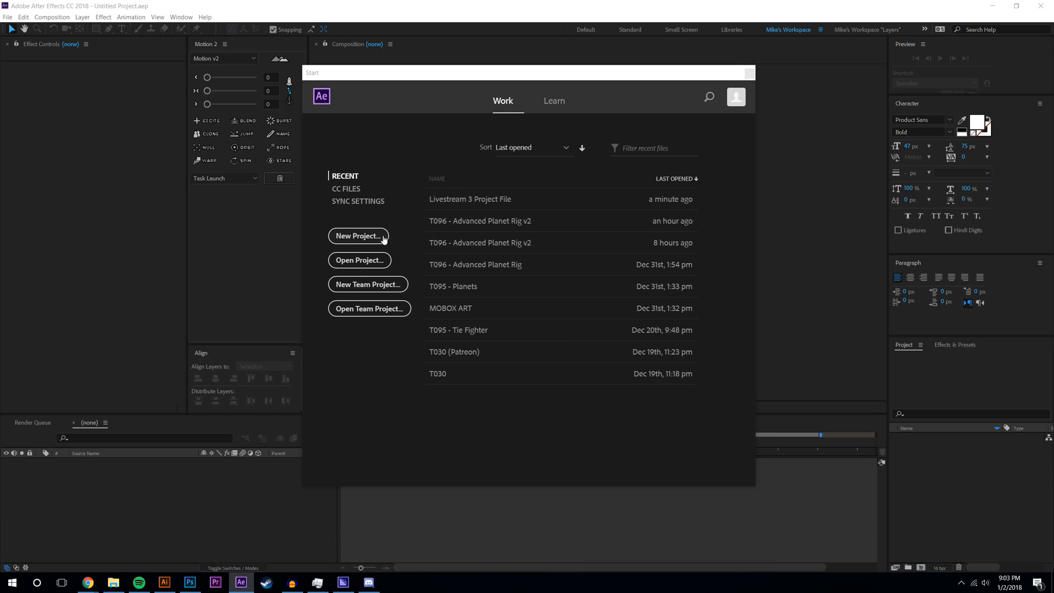
left_click(359, 259)
left_click(264, 100)
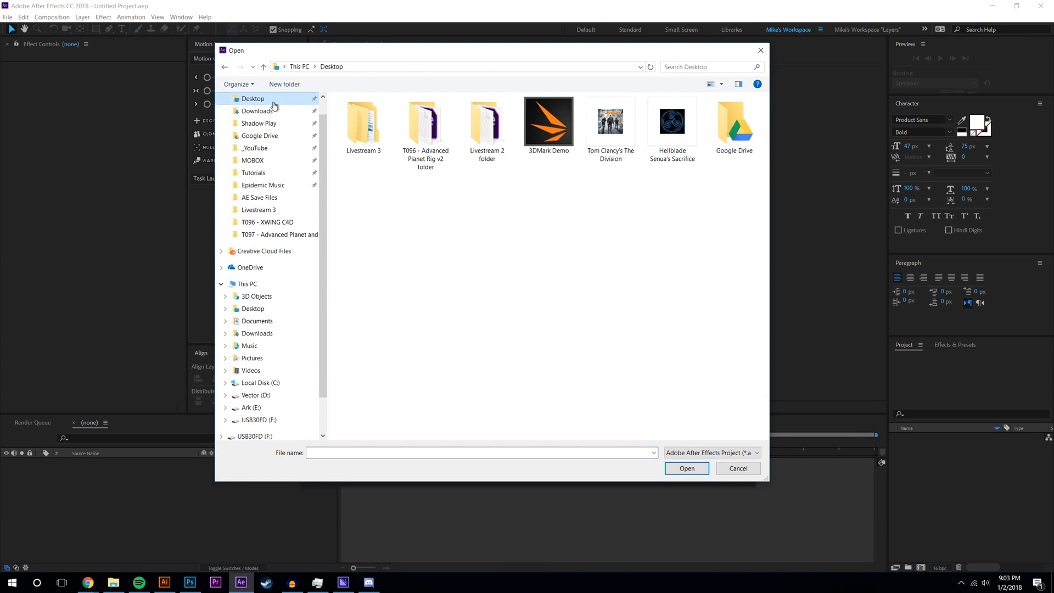
double_click(363, 125)
double_click(364, 116)
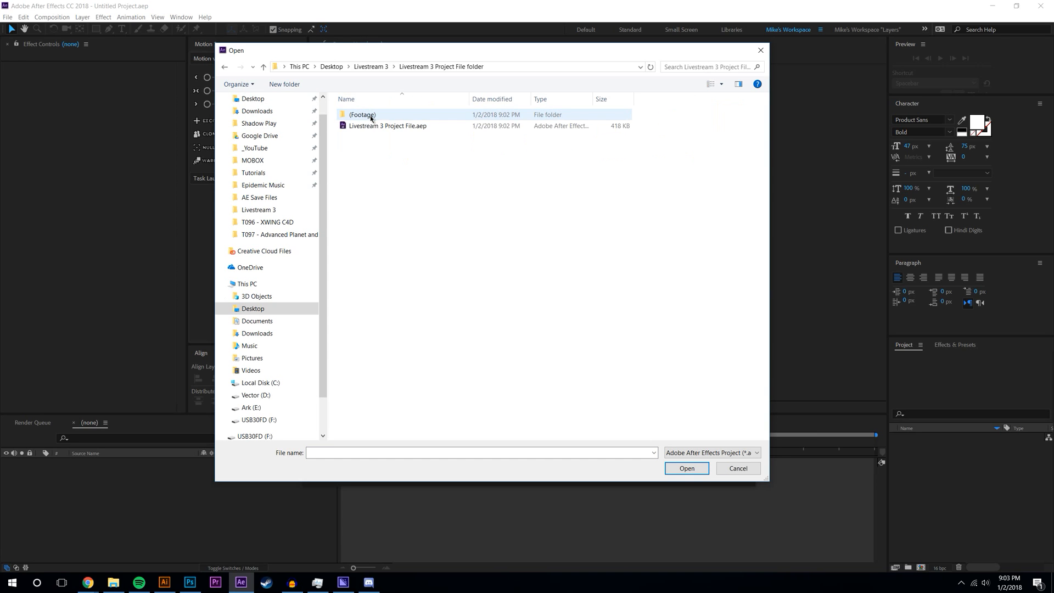
left_click(363, 127)
left_click(687, 468)
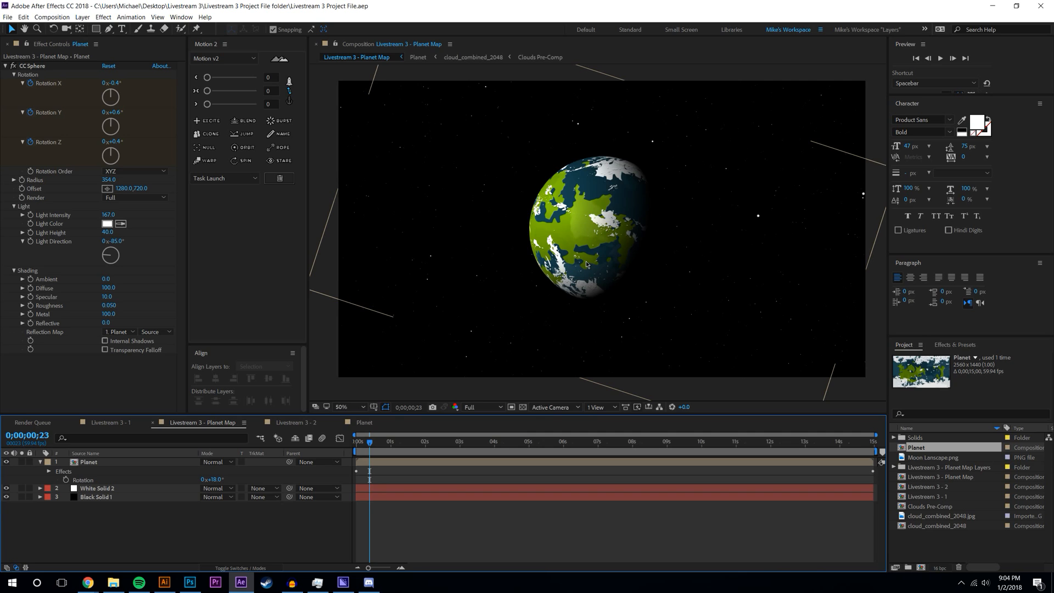
- In the Planet comp, save the current frame as a file with PNG output
left_click(52, 17)
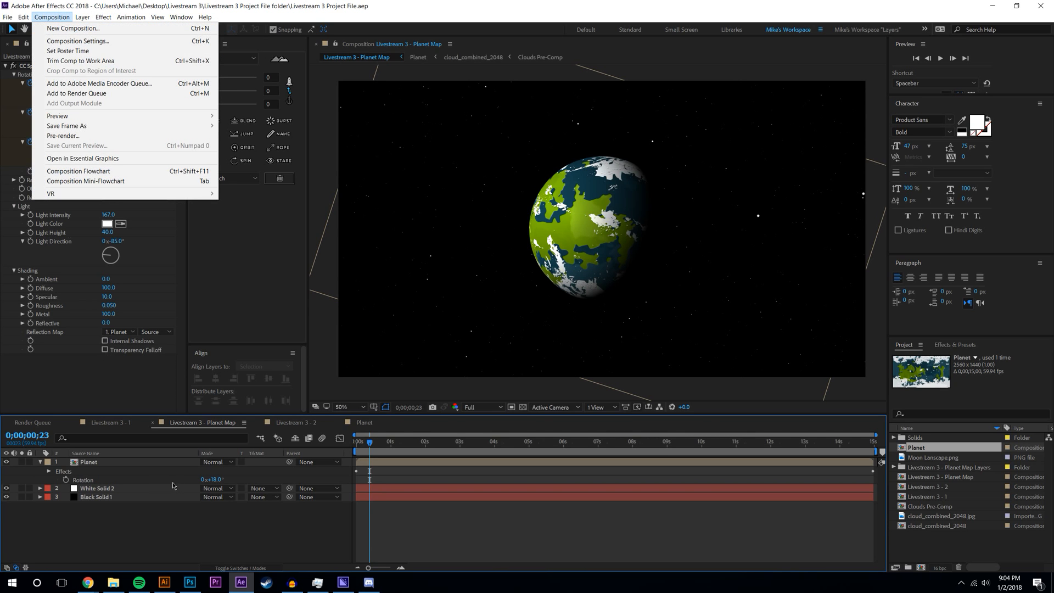
left_click(291, 422)
left_click(364, 422)
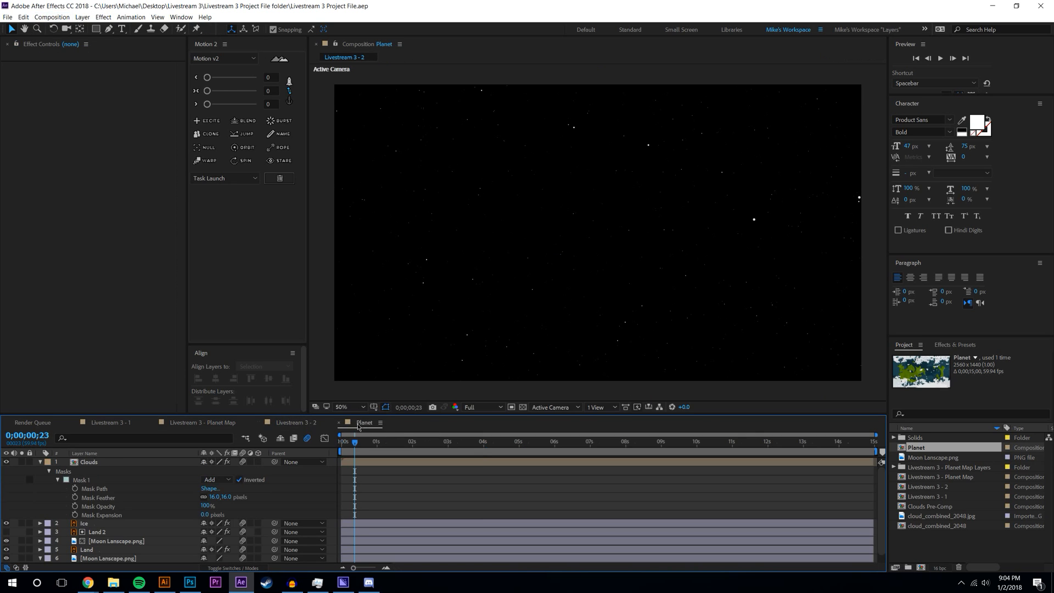
left_click(52, 17)
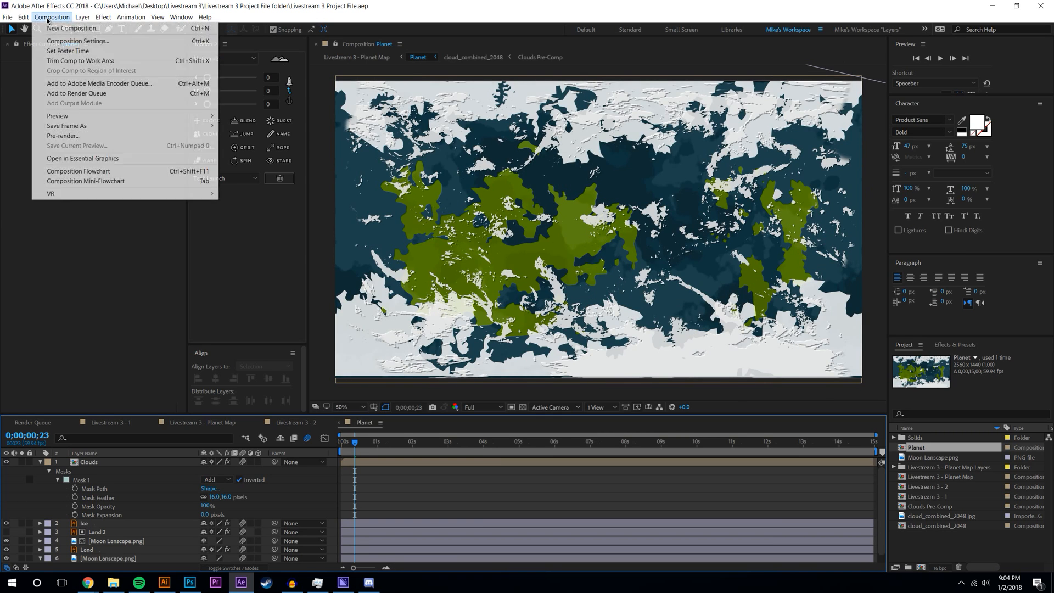
mouse_move(67, 127)
left_click(277, 129)
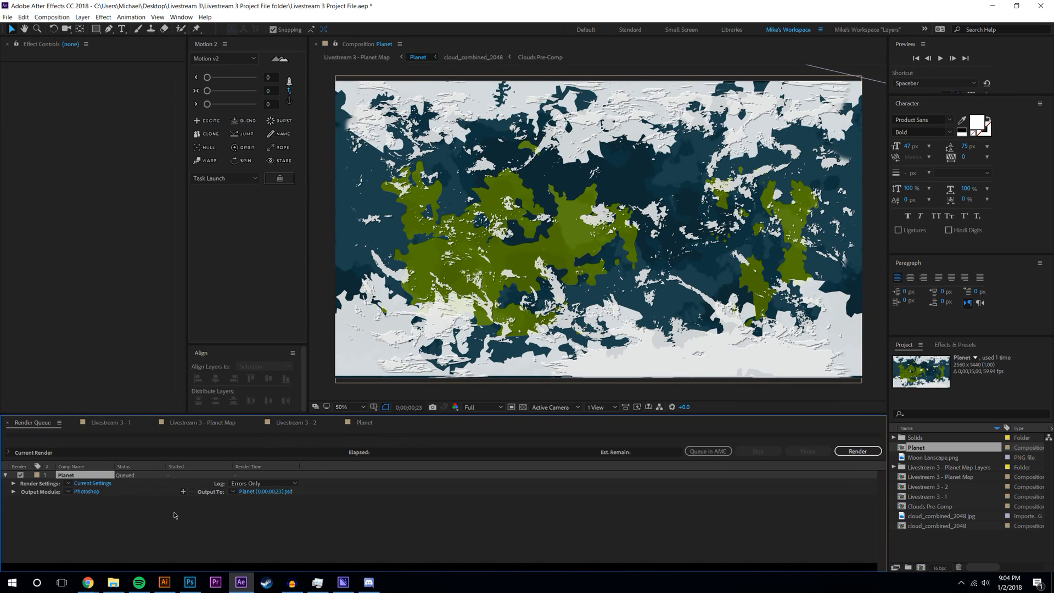
left_click(83, 491)
- Output the PNG frame to the Desktop's Livestream 3 folder and render it
left_click(269, 492)
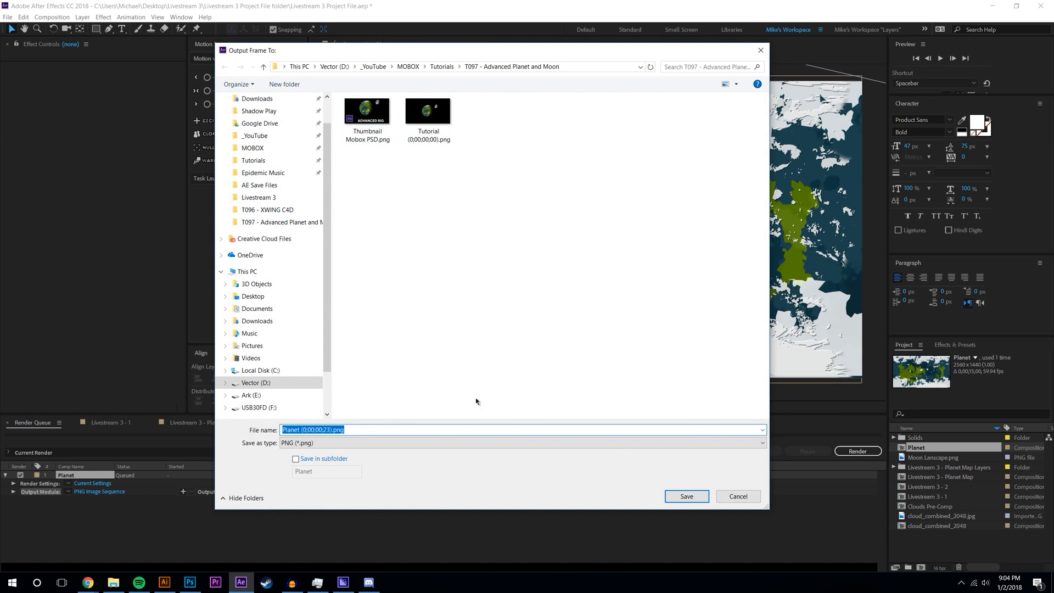
left_click(269, 110)
scroll(270, 116, "up", 2)
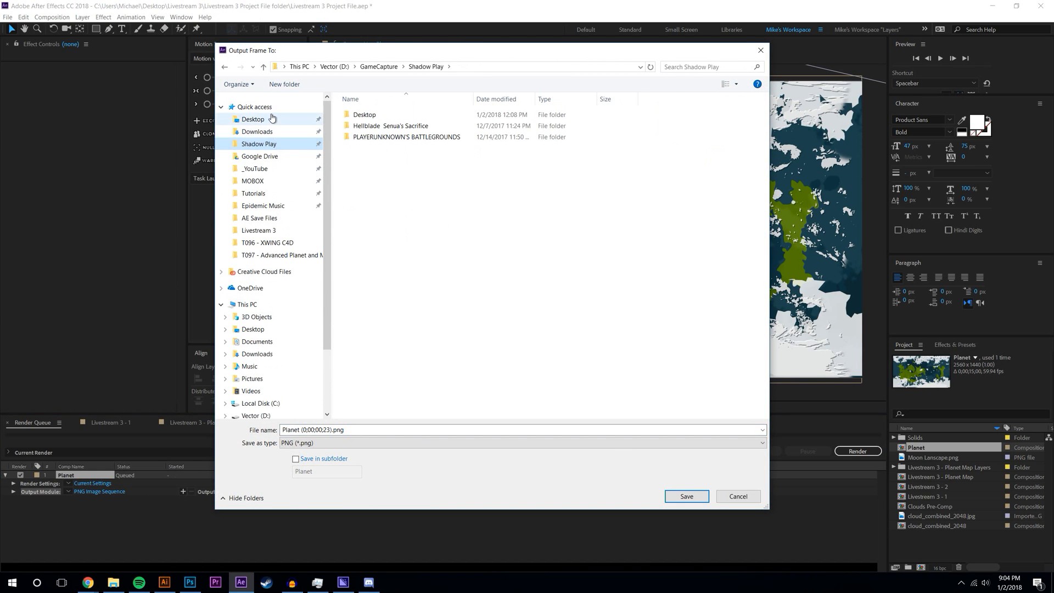
left_click(288, 119)
double_click(368, 124)
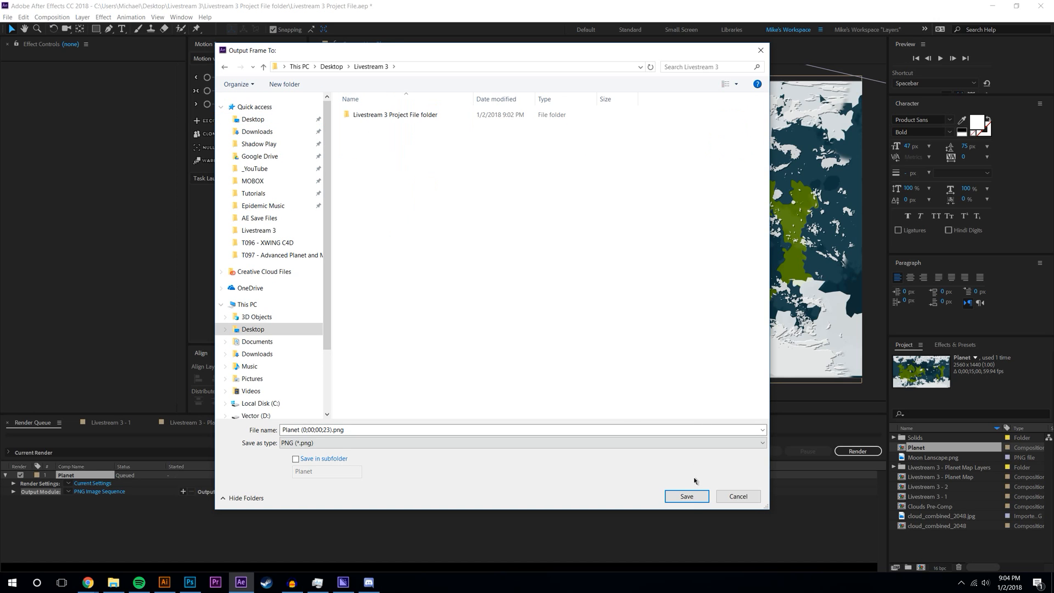
left_click(686, 496)
left_click(858, 450)
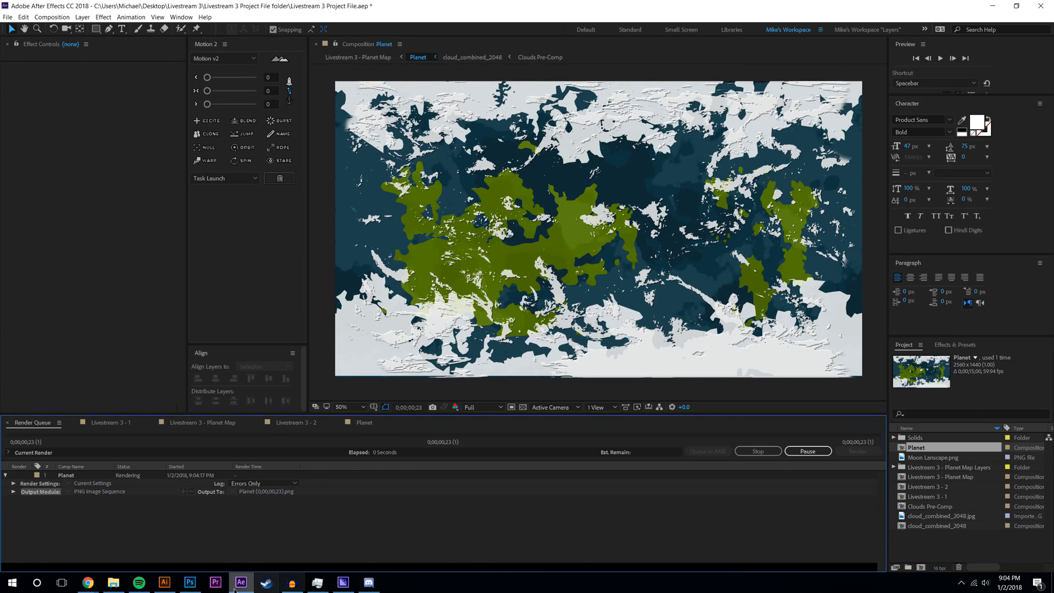
mouse_move(95, 587)
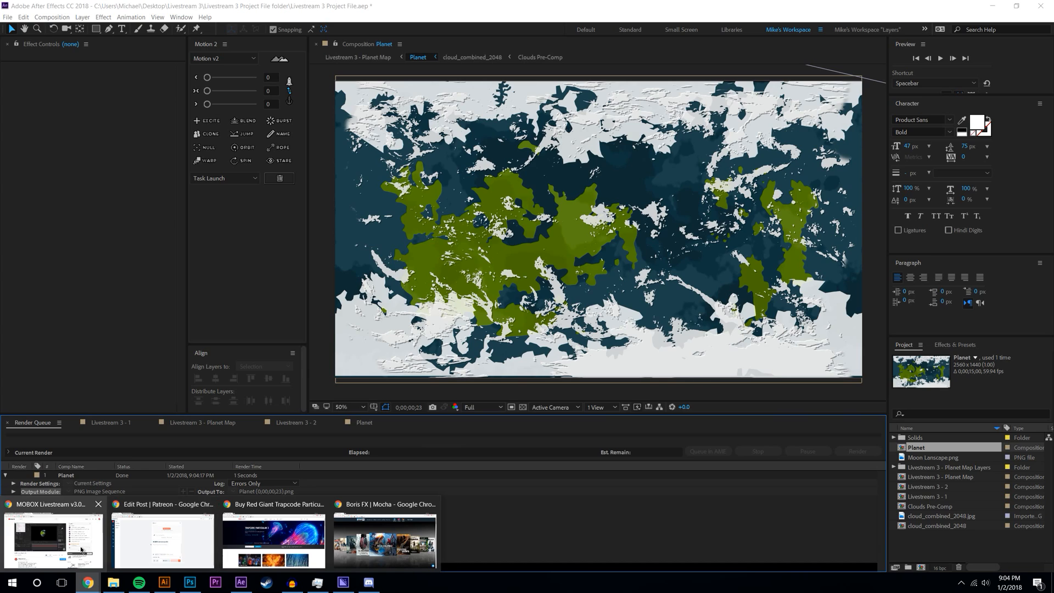
left_click(187, 541)
- Add the rendered Planet PNG from the Livestream 3 folder as the post image
left_click(551, 173)
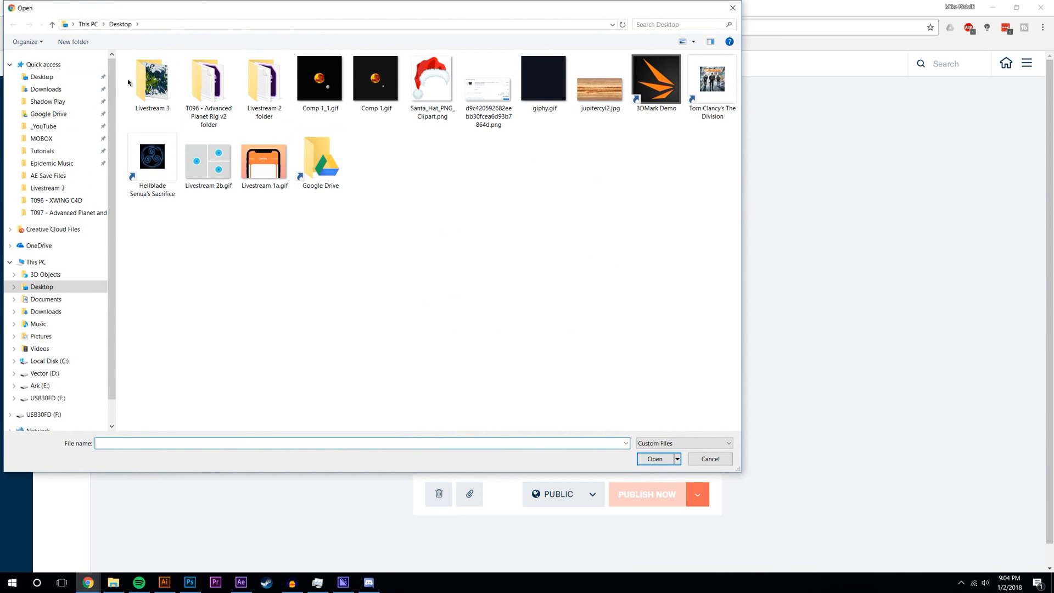
double_click(154, 77)
left_click(208, 87)
left_click(666, 459)
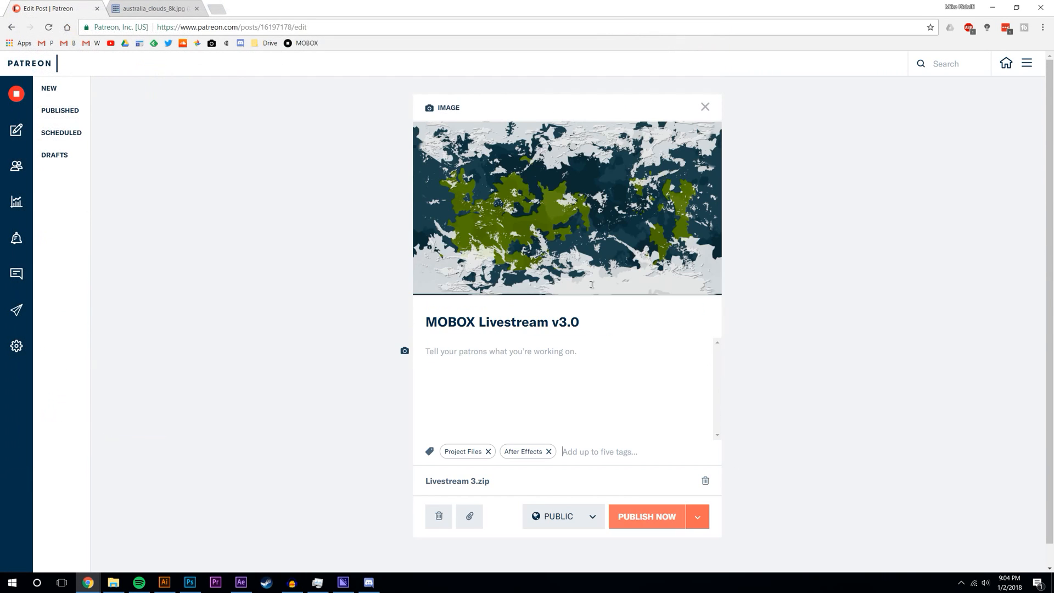
- Write 'Yo! The conclusion of Livestream 3 was a success. Thank you to:' in the body
left_click(535, 368)
type("Yo! The c")
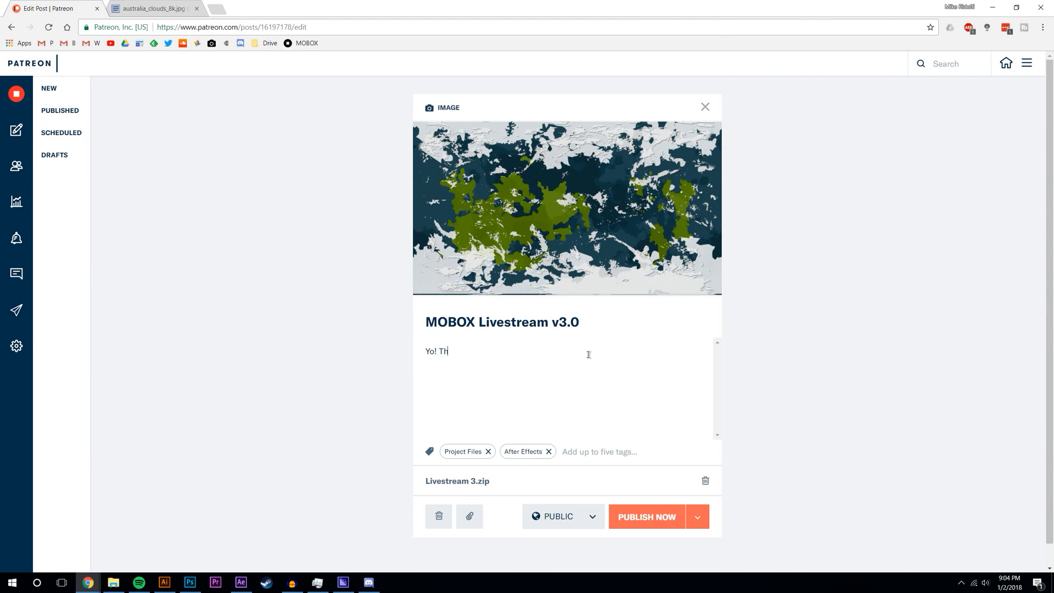
key("BackSpace")
type("conclusion of Livestream 3")
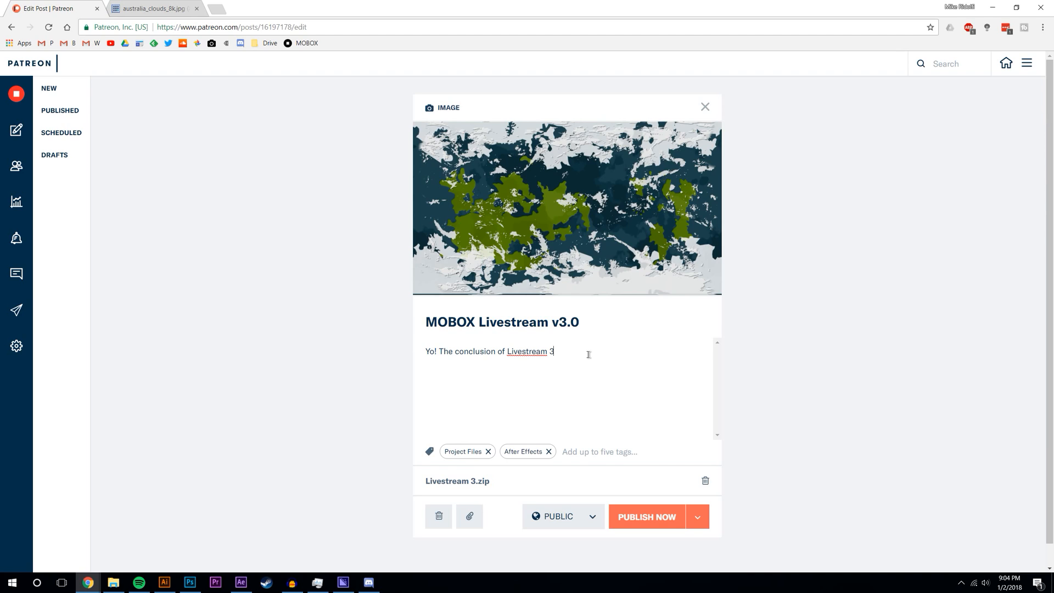
type(" was a success. Thank you to:")
key("Return")
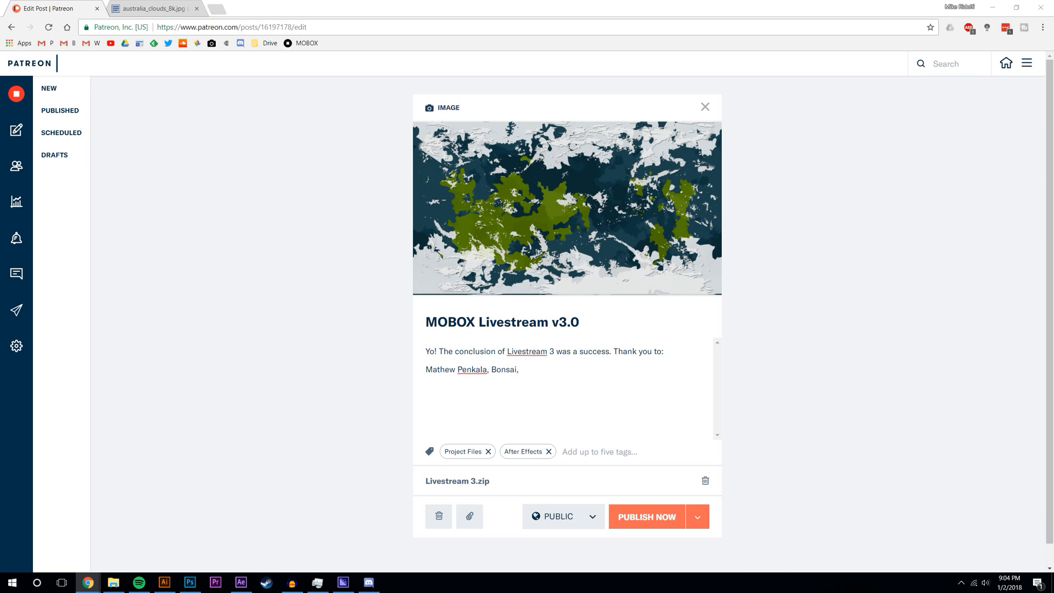
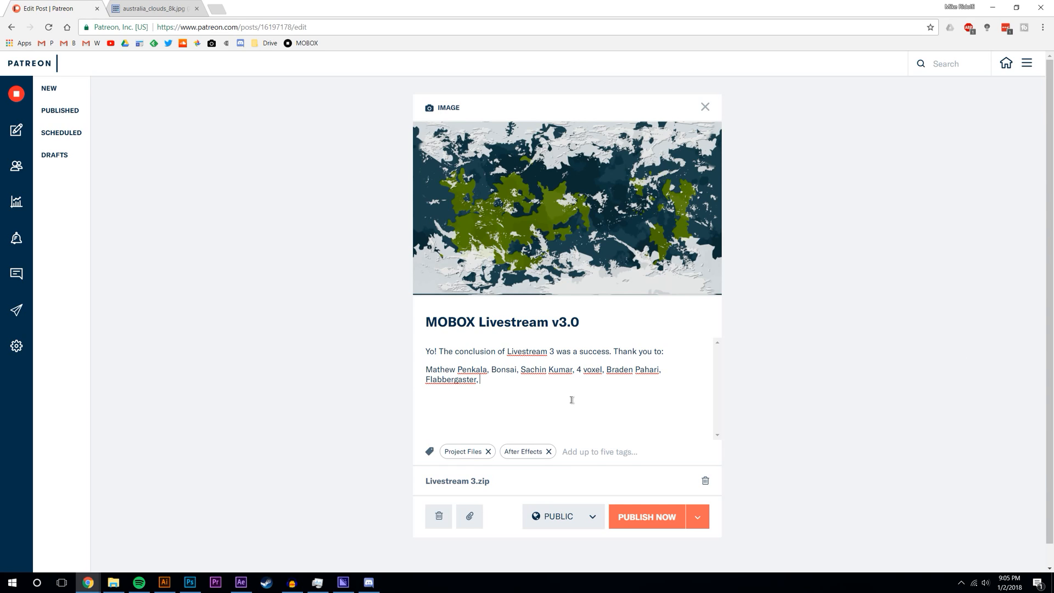
- Type a new line listing the supporters' names, separated by commas
type("h")
key("BackSpace")
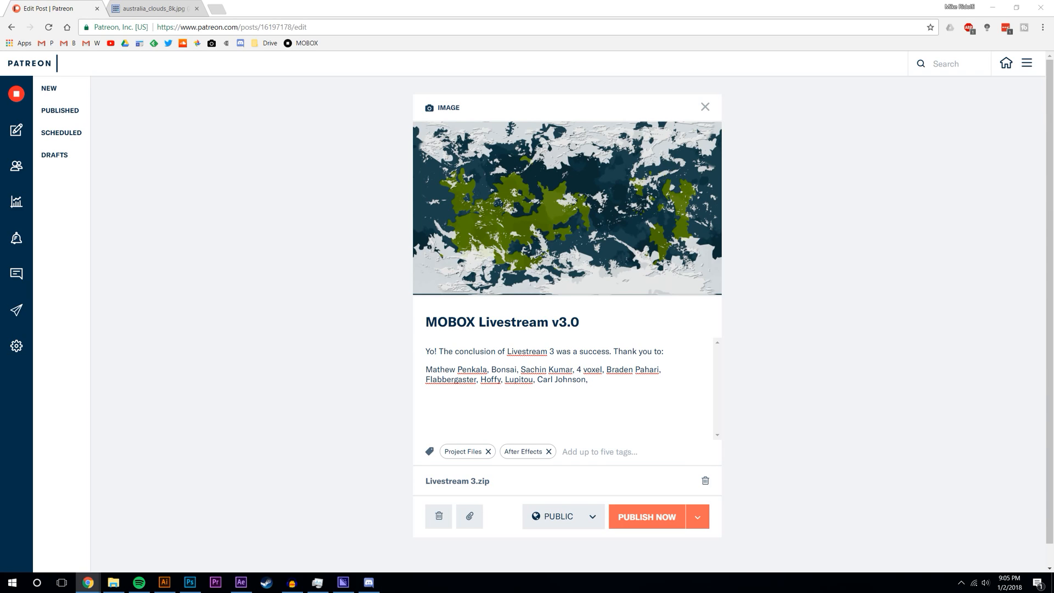
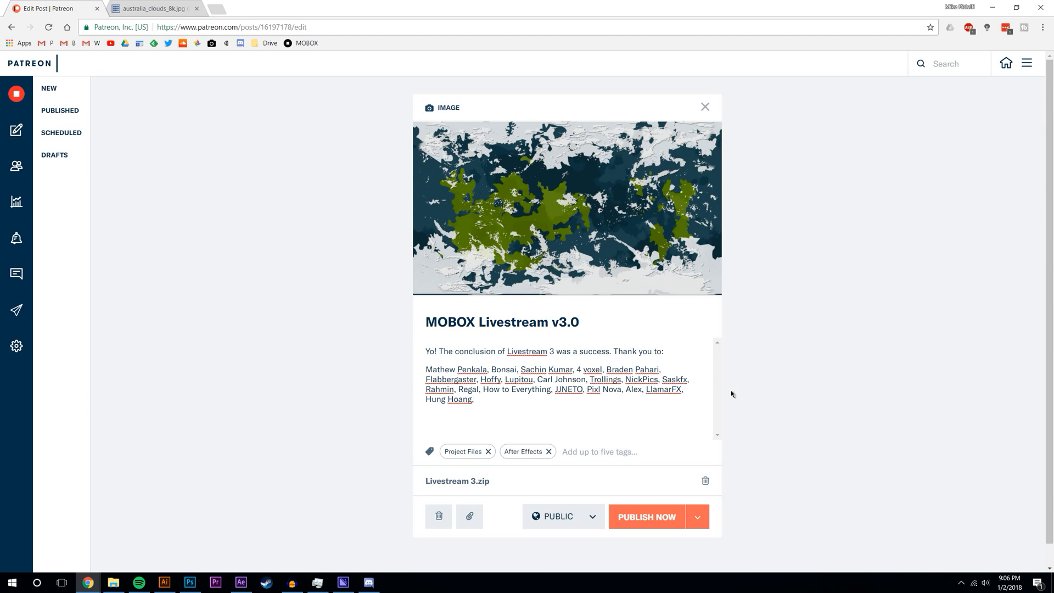
- Finish the supporter name list and end it with 'for joining!'
type(",")
key("BackSpace")
type("for joining!")
- Insert 'and' and one more supporter's name before the final name
left_click(476, 399)
type("and")
left_click(474, 399)
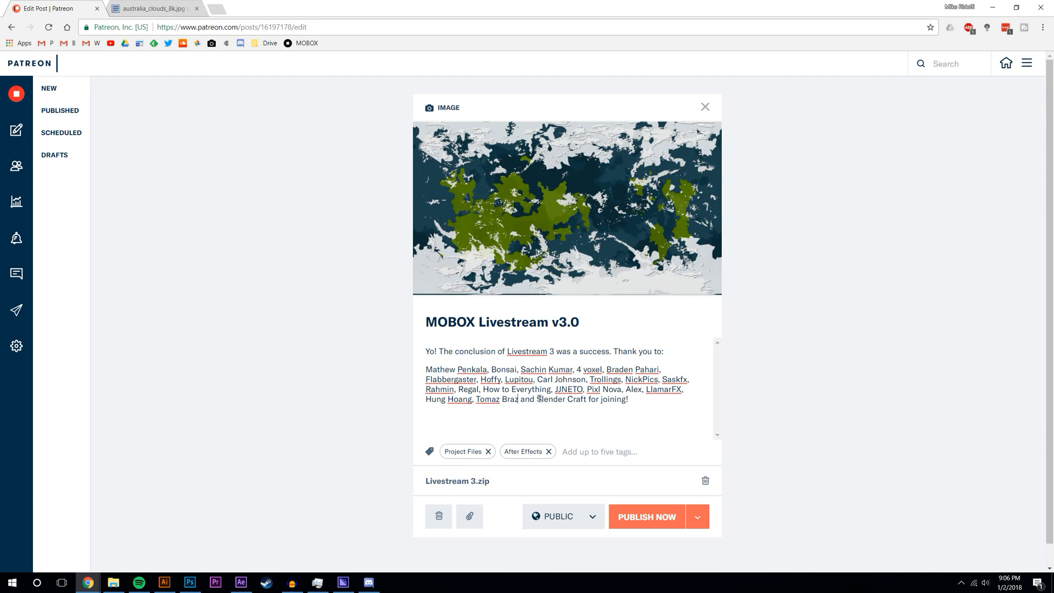
left_click(657, 402)
- Publish the MOBOX Livestream v3.0 post now
left_click(645, 521)
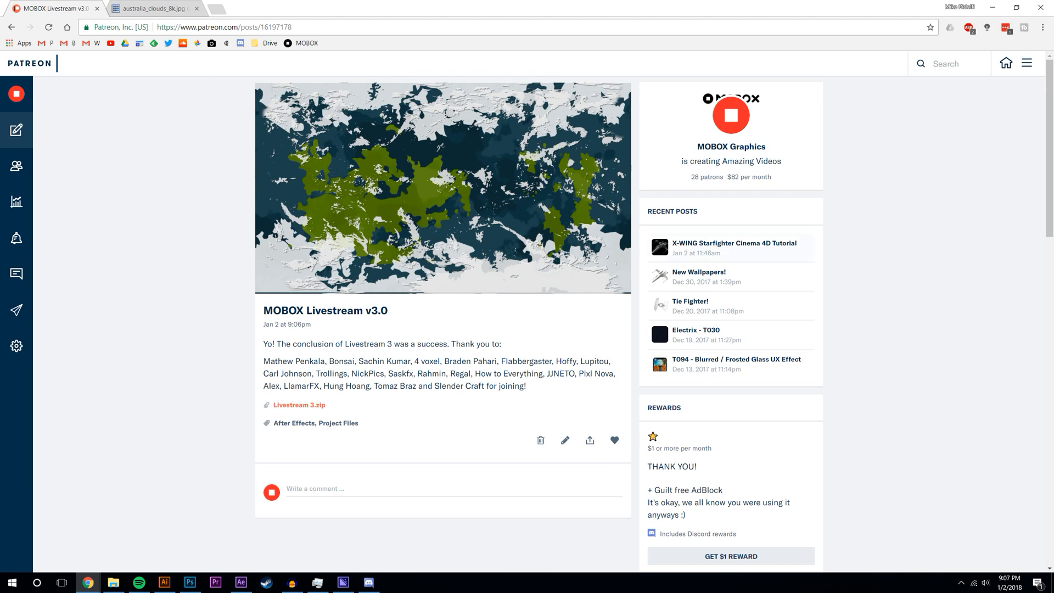
key("alt+z")
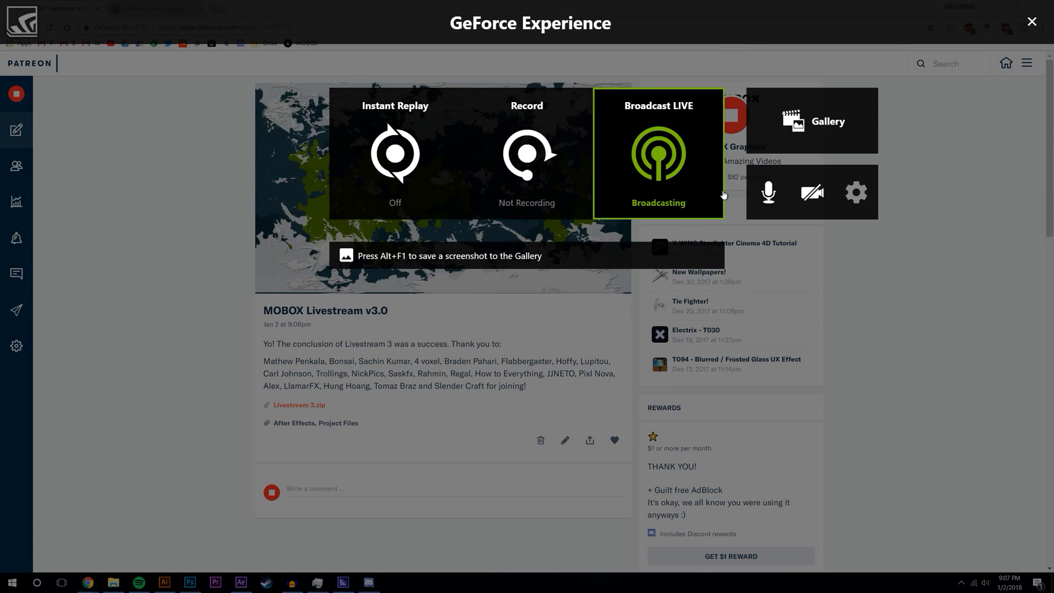